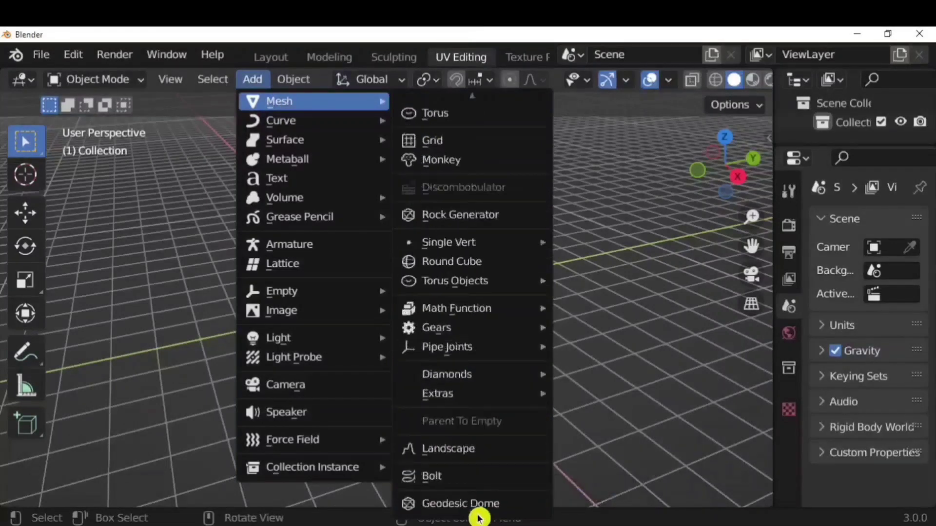
# - Add a Geodesic Dome mesh, expand its creation settings and choose Geodesic as the object type
pyautogui.click(476, 505)
pyautogui.click(122, 488)
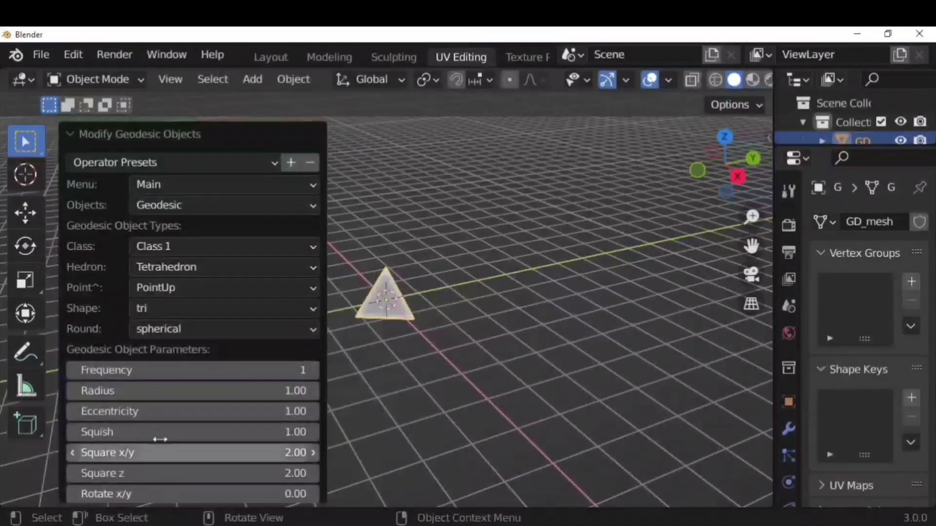
pyautogui.scroll(7, 438, 369)
pyautogui.scroll(-2, 487, 361)
pyautogui.moveTo(492, 373); pyautogui.dragTo(594, 364, button='middle')
pyautogui.click(162, 213)
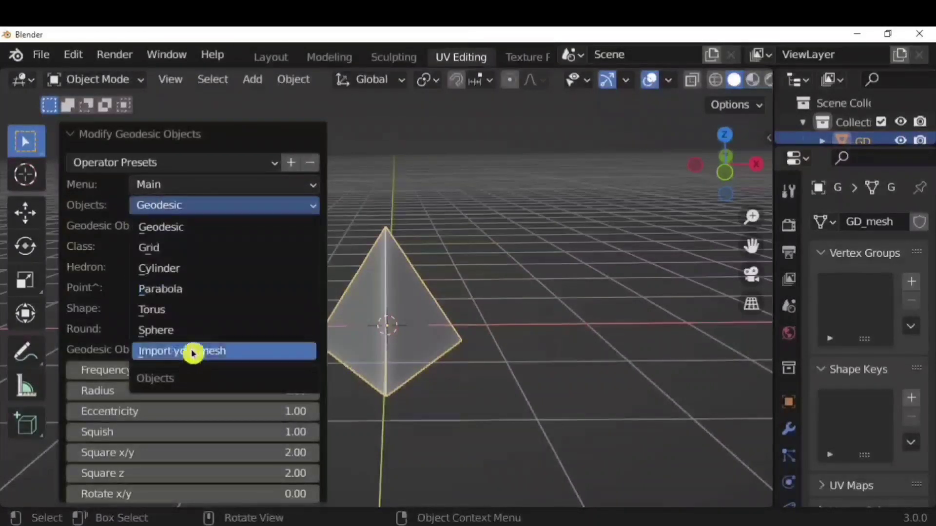
pyautogui.click(198, 228)
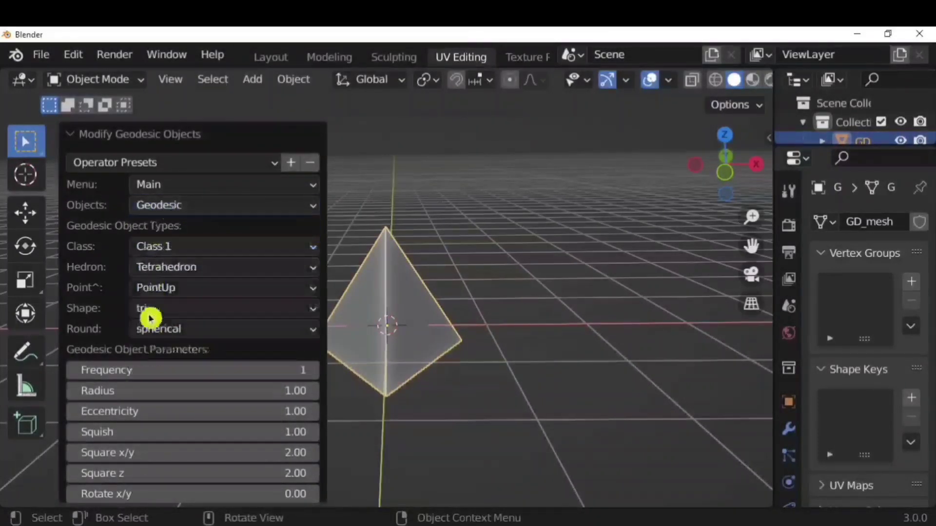
# - Try frequency values of 2 and 5 on the geodesic dome
pyautogui.click(146, 370)
pyautogui.write('2')
pyautogui.click(483, 424)
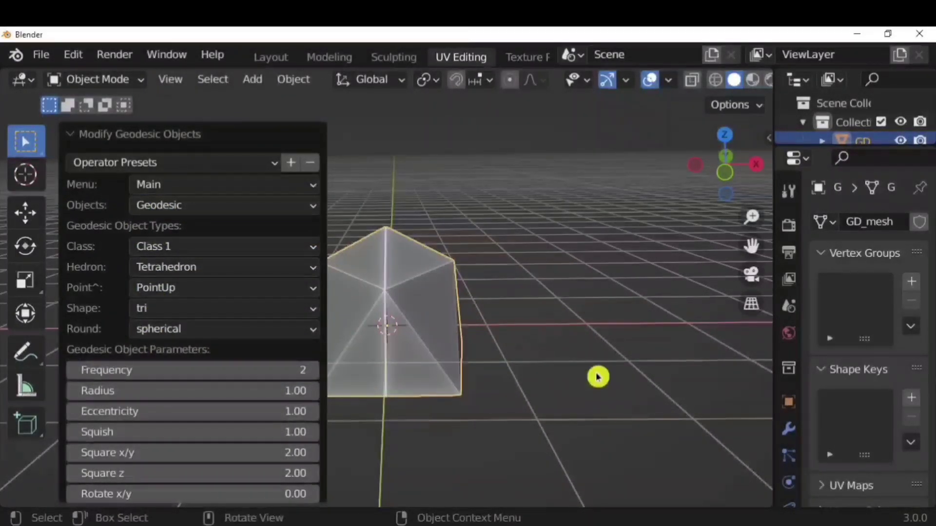
pyautogui.scroll(-3, 598, 377)
pyautogui.keyDown('shift'); pyautogui.moveTo(483, 388); pyautogui.dragTo(631, 386, button='middle'); pyautogui.keyUp('shift')
pyautogui.moveTo(585, 411); pyautogui.dragTo(612, 332, button='middle')
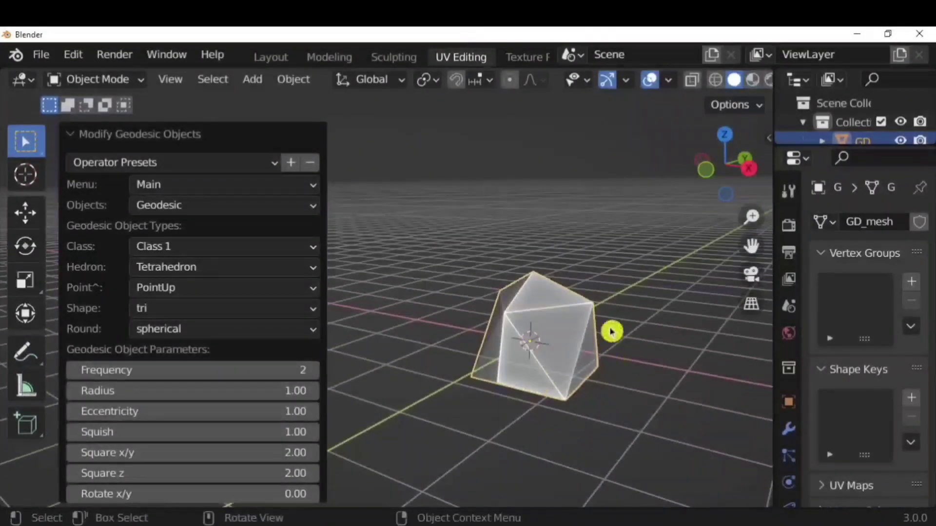
pyautogui.click(195, 371)
pyautogui.click(437, 422)
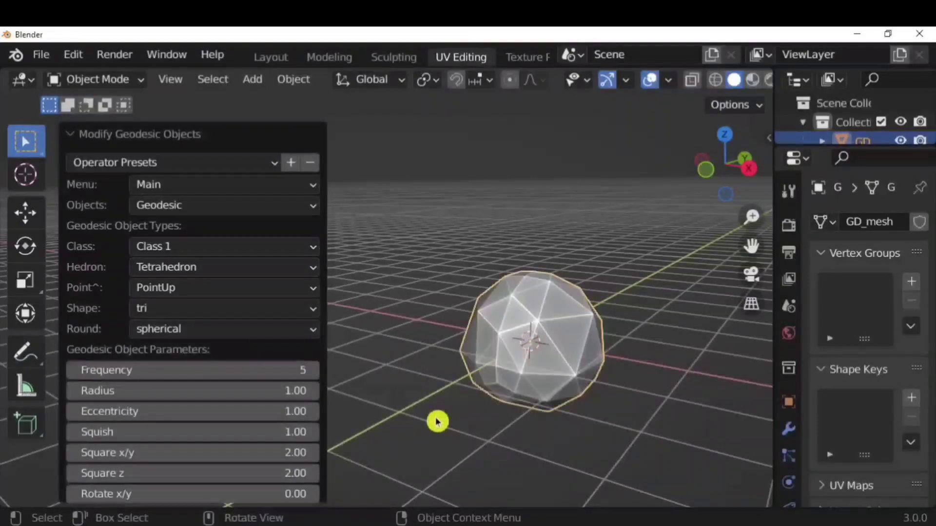
# - Switch the viewport to wireframe shading and set the dome's frequency to 10
pyautogui.click(714, 80)
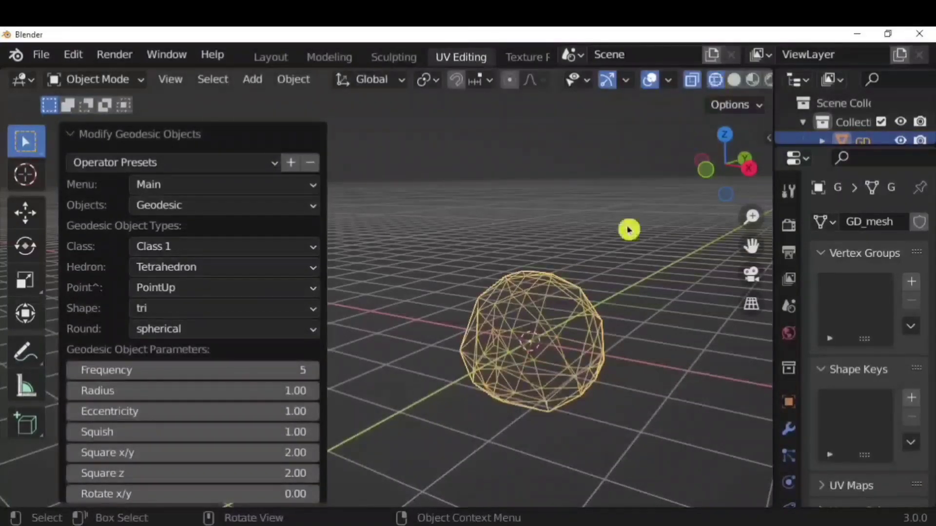
pyautogui.click(205, 371)
pyautogui.write('10')
pyautogui.press('Return')
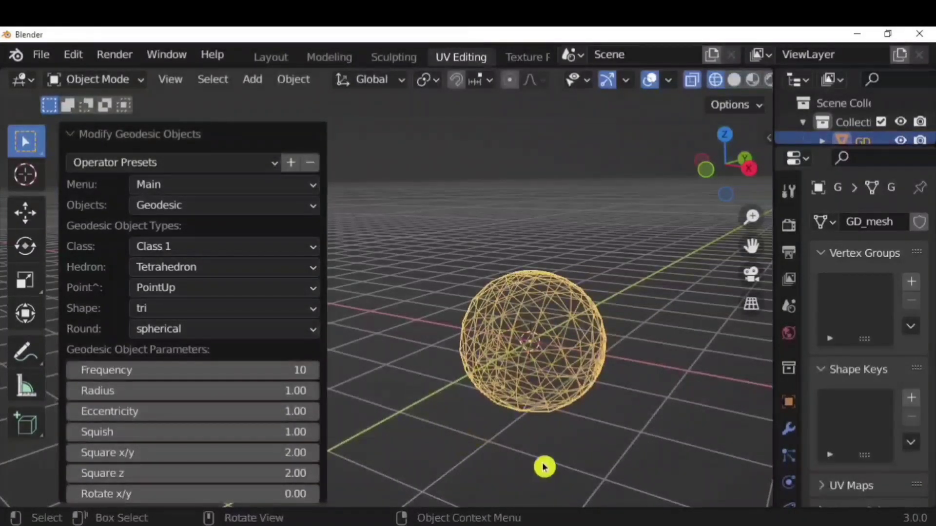
# - Set the geodesic dome's eccentricity and squish both to 2
pyautogui.click(183, 412)
pyautogui.write('2')
pyautogui.press('Return')
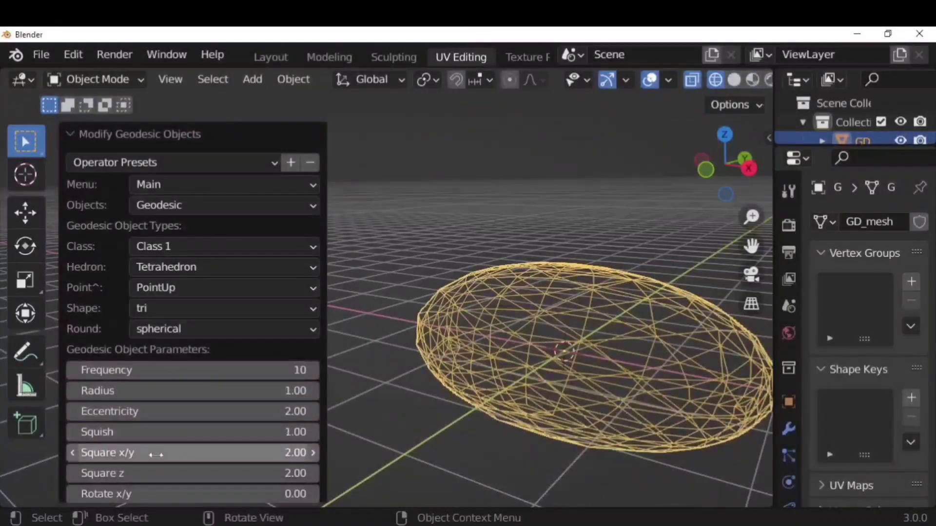
pyautogui.press('Return')
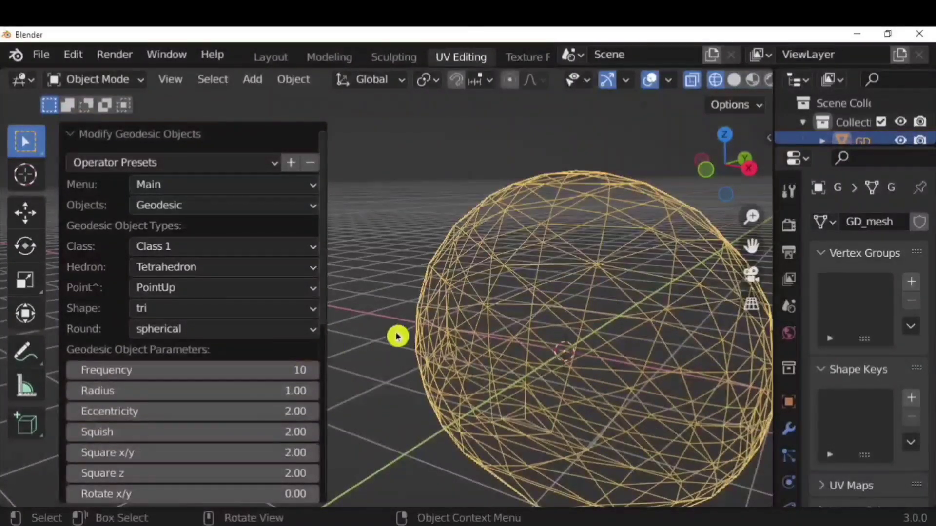
# - Try the hex shape on the geodesic dome and change the shape to star
pyautogui.click(188, 309)
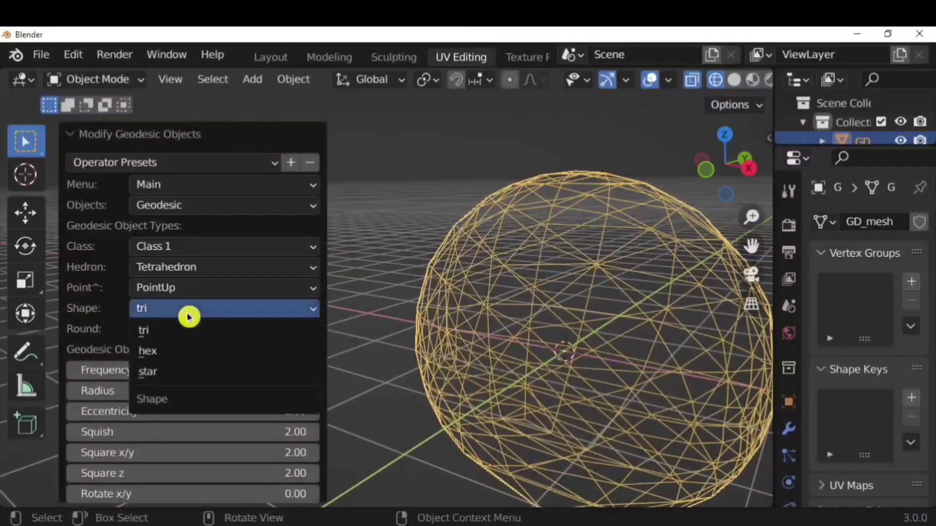
pyautogui.click(189, 358)
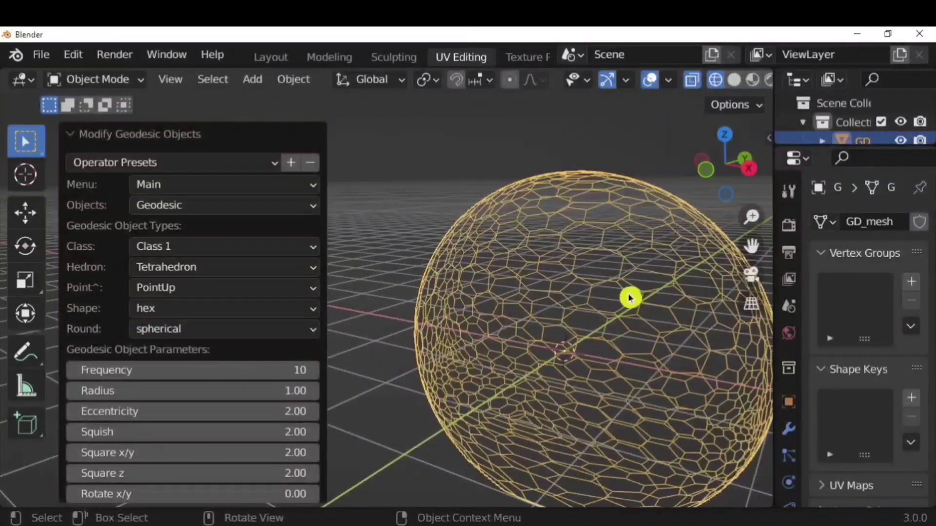
pyautogui.moveTo(629, 298); pyautogui.dragTo(632, 327, button='middle')
pyautogui.click(227, 306)
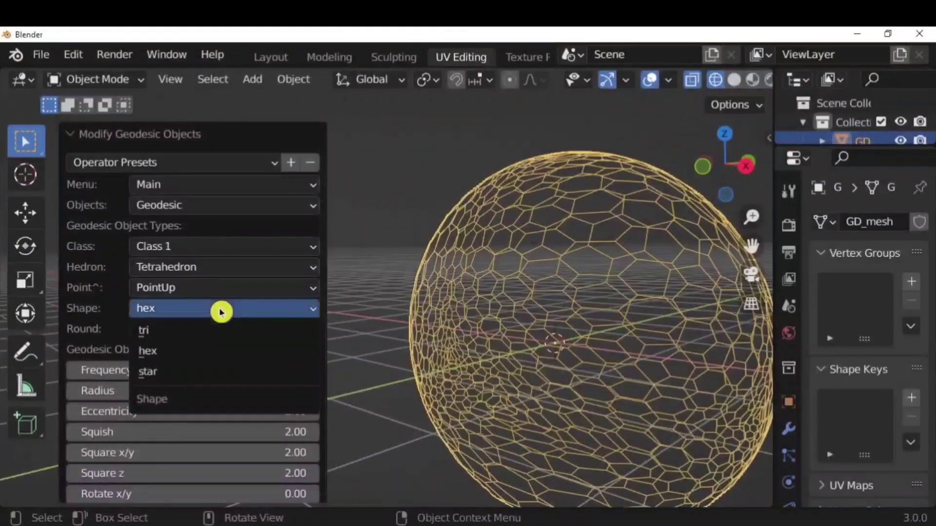
pyautogui.click(218, 372)
# - Try flat rounding on the dome and return the Round option to spherical
pyautogui.click(219, 331)
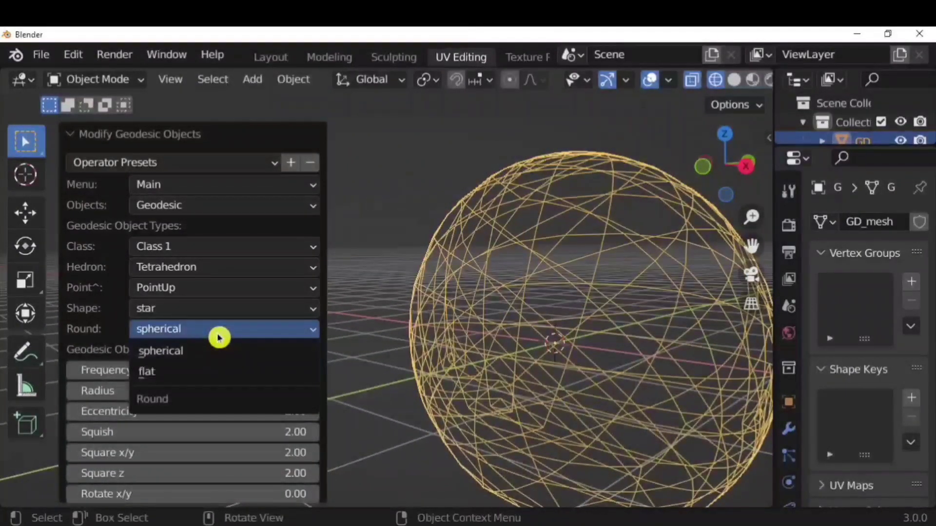
pyautogui.click(209, 372)
pyautogui.click(235, 329)
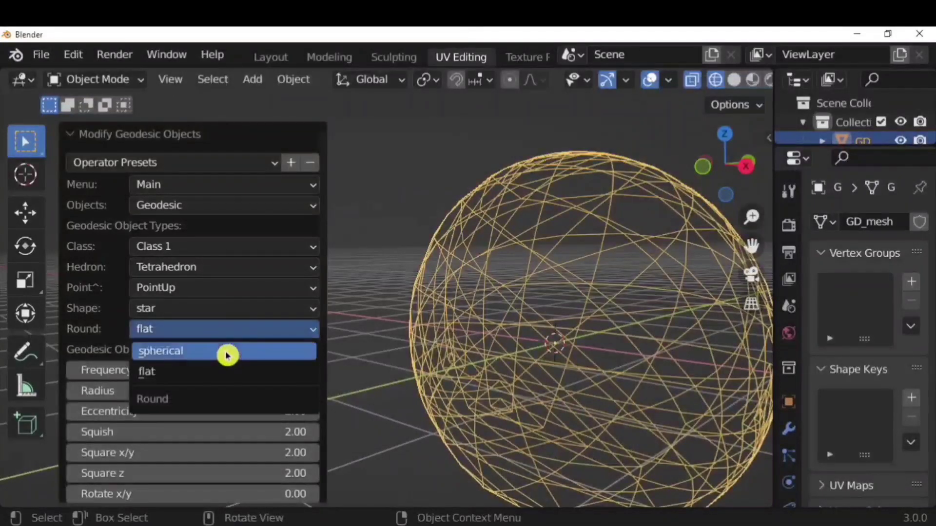
pyautogui.click(226, 351)
# - Try Octahedron as the dome's hedron type and change it to Icosahedron
pyautogui.click(206, 268)
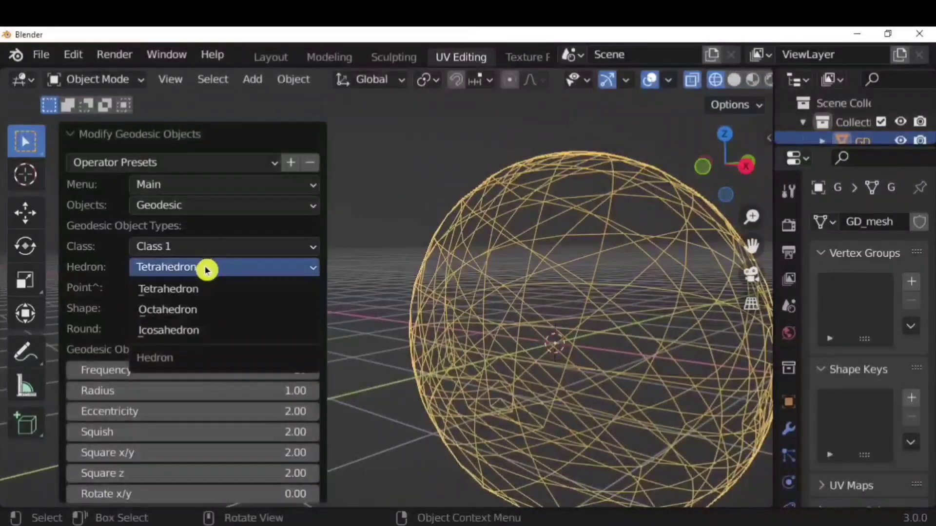
pyautogui.click(213, 312)
pyautogui.click(236, 267)
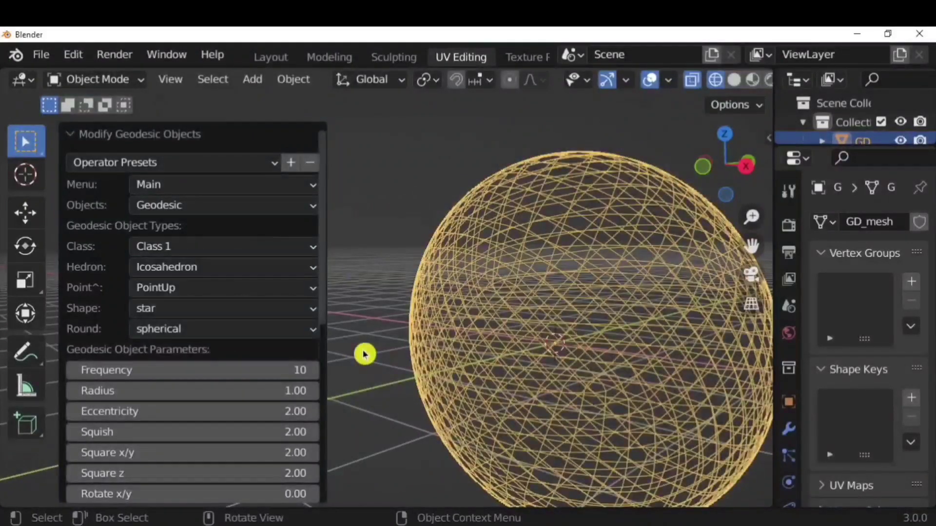
pyautogui.scroll(-4, 602, 336)
pyautogui.moveTo(607, 362); pyautogui.dragTo(585, 373, button='middle')
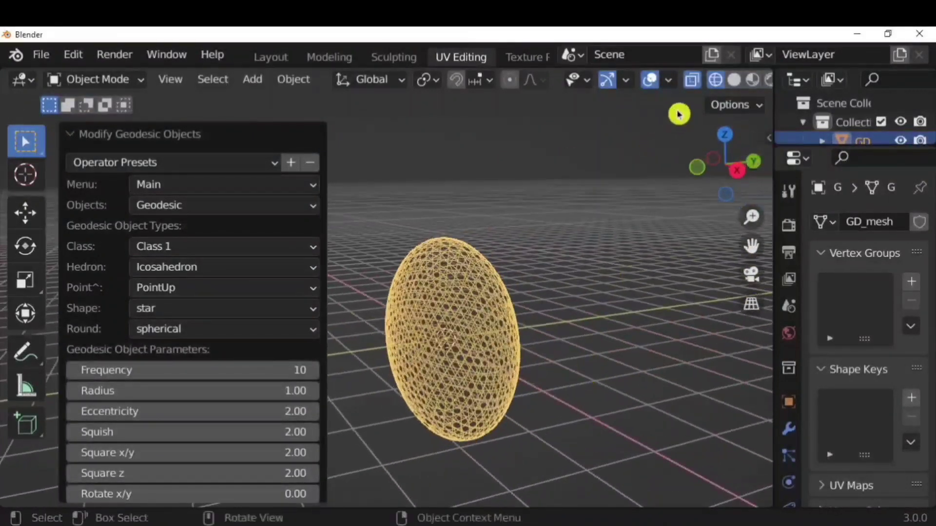
# - Switch the viewport to solid shading to show the dome's surface
pyautogui.click(733, 84)
pyautogui.scroll(2, 488, 337)
pyautogui.moveTo(476, 338)
pyautogui.mouseDown(button='middle')
pyautogui.moveTo(459, 338)
pyautogui.moveTo(548, 336)
pyautogui.moveTo(576, 371)
pyautogui.mouseUp(button='middle')
pyautogui.scroll(2, 577, 372)
pyautogui.scroll(-1, 577, 372)
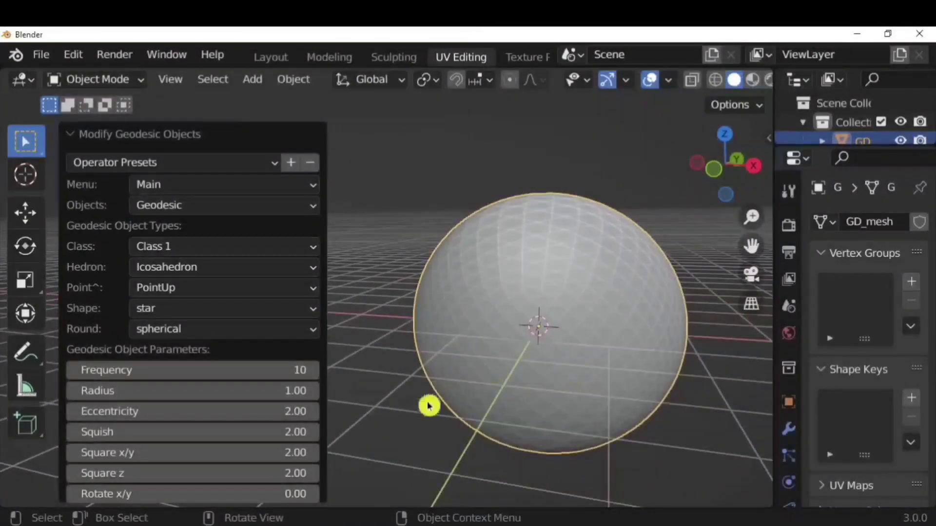
# - Reselect the dome, examine its mesh in Edit Mode and return to Object Mode
pyautogui.click(539, 468)
pyautogui.click(627, 415)
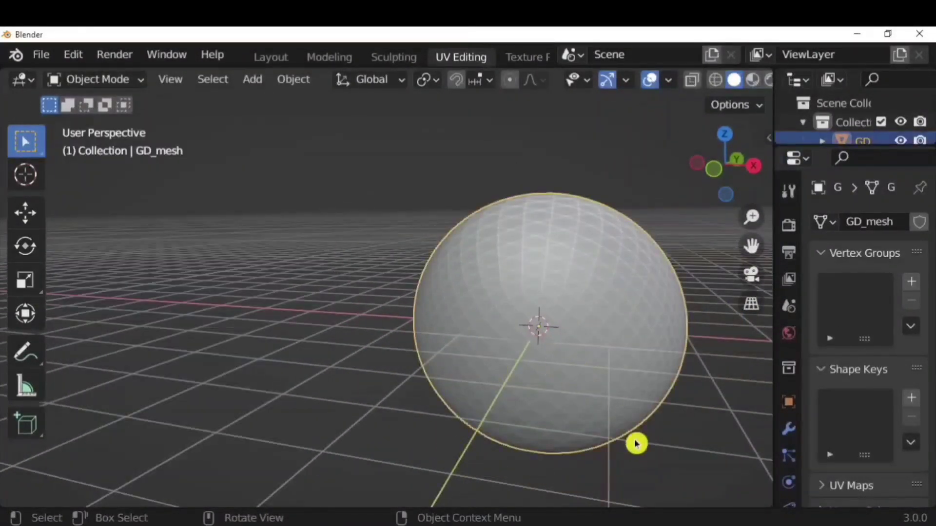
pyautogui.press('Tab')
pyautogui.keyDown('shift'); pyautogui.moveTo(672, 403); pyautogui.dragTo(573, 372, button='middle'); pyautogui.keyUp('shift')
pyautogui.scroll(1, 573, 372)
pyautogui.press('Tab')
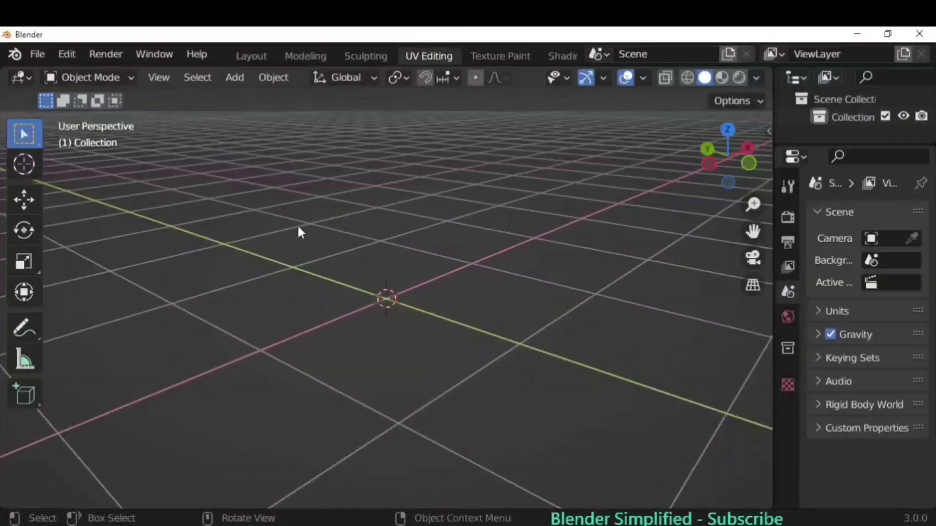
# - Add a rock to the empty scene with the Rock Generator and expand its creation settings
pyautogui.click(234, 77)
pyautogui.moveTo(290, 98)
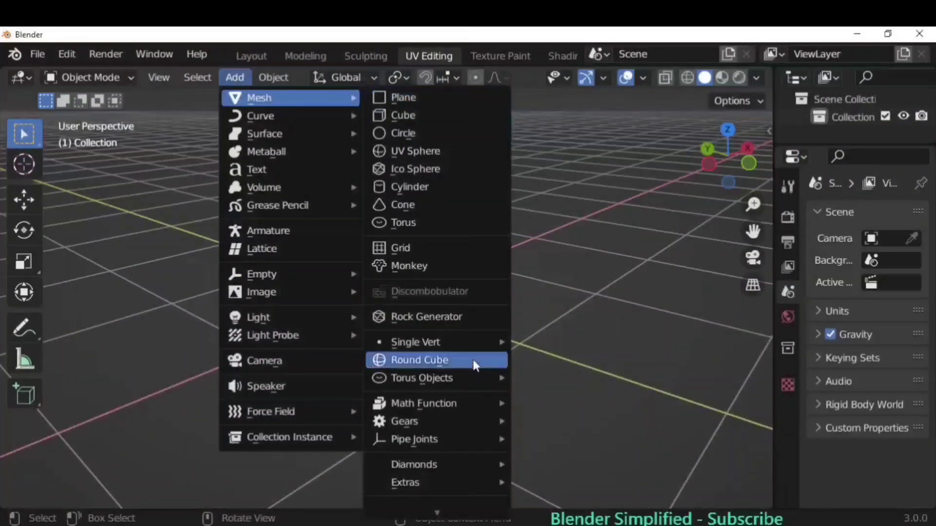
pyautogui.click(426, 317)
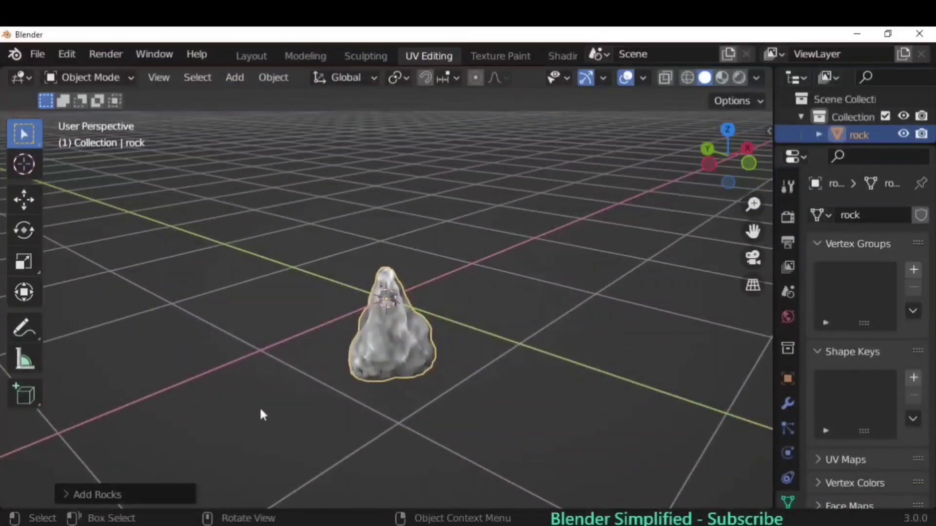
pyautogui.click(92, 494)
pyautogui.scroll(-3, 146, 341)
pyautogui.scroll(3, 146, 422)
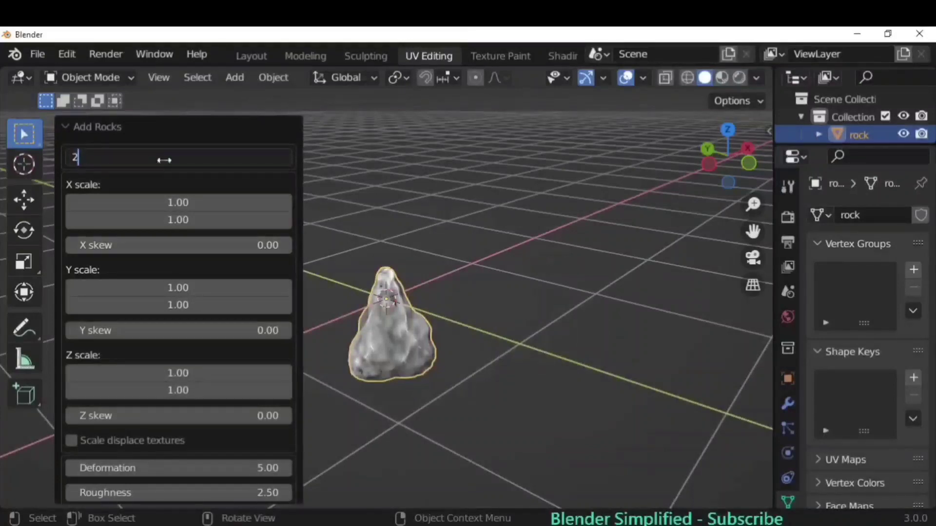
# - Set the number of rocks to 2 and increase it to 3
pyautogui.press('Return')
pyautogui.scroll(-1, 168, 160)
pyautogui.scroll(-5, 412, 341)
pyautogui.moveTo(413, 342); pyautogui.dragTo(478, 336, button='middle')
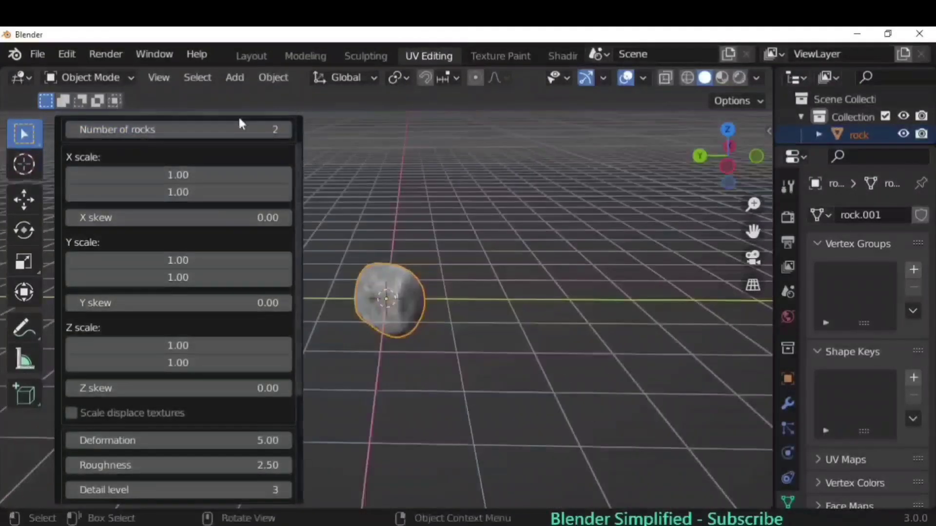
pyautogui.click(239, 125)
pyautogui.press('Return')
pyautogui.click(288, 133)
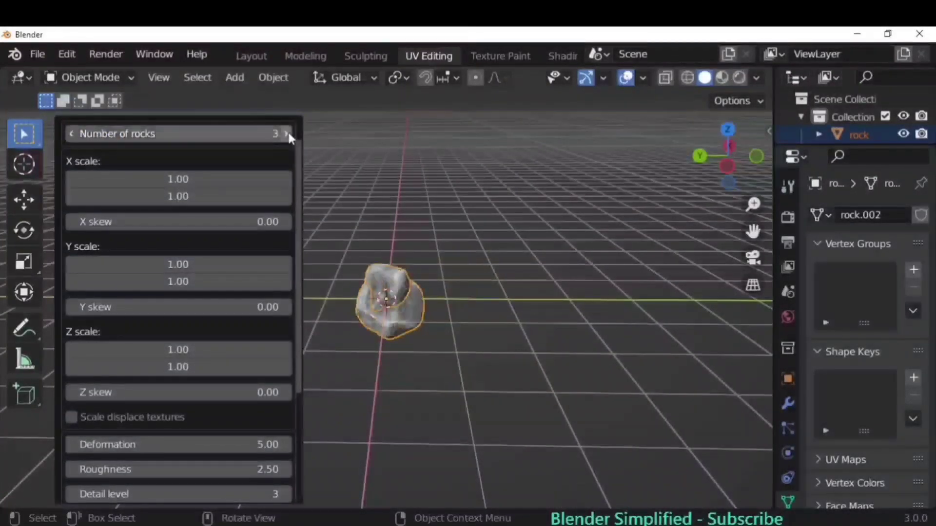
# - Move the three generated rocks about -3.25 m along the Y axis
pyautogui.press('g')
pyautogui.press('y')
pyautogui.click(562, 271)
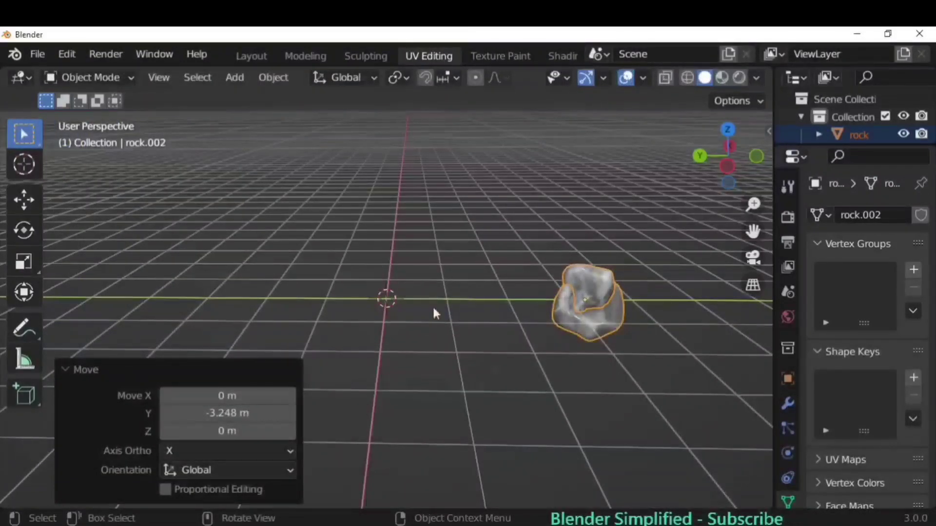
pyautogui.click(583, 304)
pyautogui.scroll(1, 583, 307)
pyautogui.press('KP_Decimal')
pyautogui.click(575, 293)
pyautogui.moveTo(543, 277); pyautogui.dragTo(246, 98, button='middle')
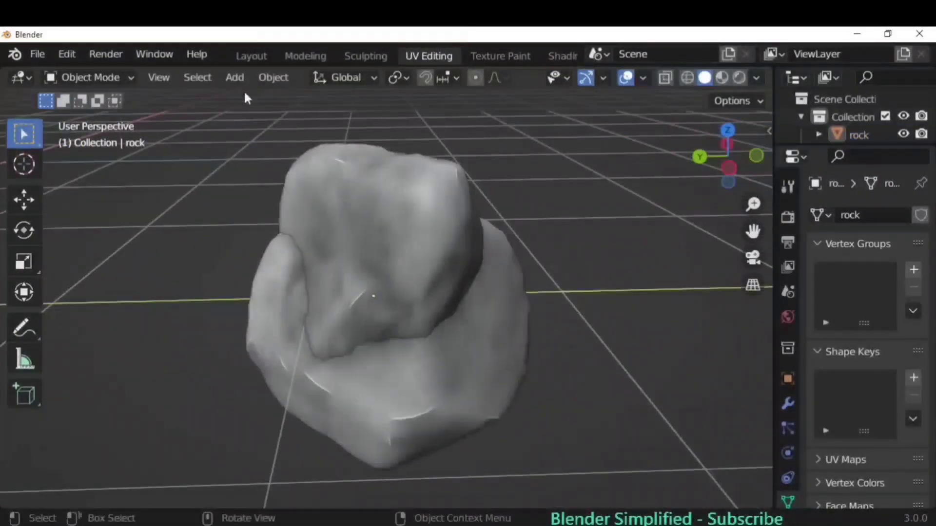
# - Add another Rock Generator mesh at the origin and set its number of rocks to 1
pyautogui.click(233, 78)
pyautogui.moveTo(292, 98)
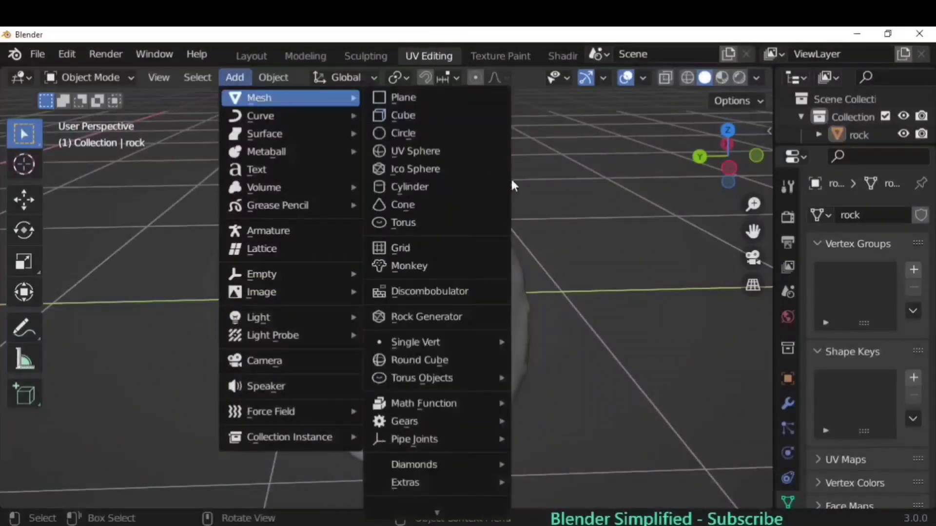
pyautogui.click(434, 323)
pyautogui.scroll(-12, 415, 321)
pyautogui.moveTo(415, 354); pyautogui.dragTo(420, 359, button='middle')
pyautogui.scroll(12, 421, 359)
pyautogui.scroll(-3, 420, 359)
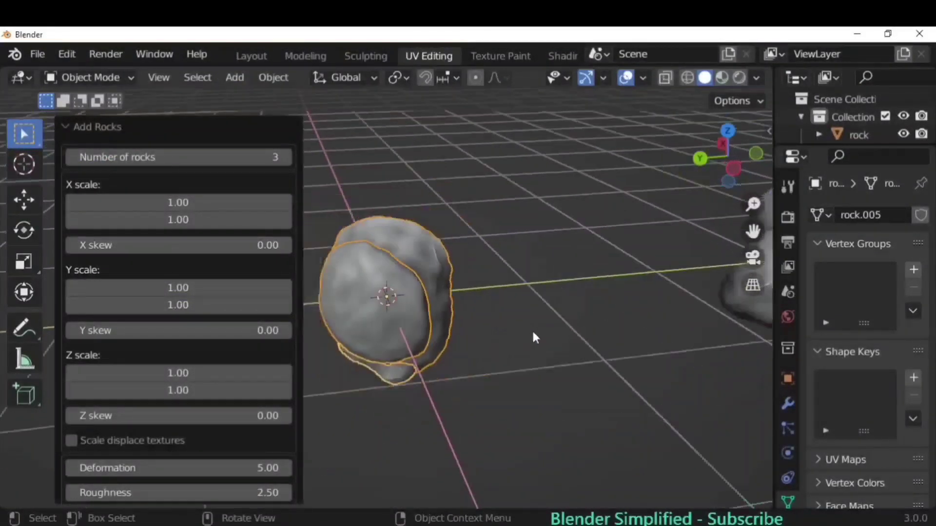
pyautogui.click(178, 157)
pyautogui.write('1')
pyautogui.press('Return')
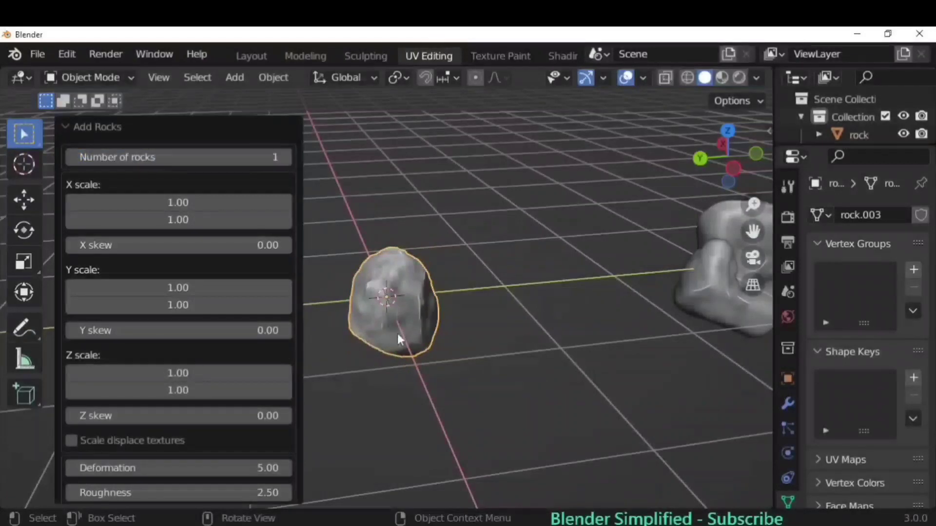
# - Try X scale values of 1.02, 1.03 and 2 on the new rock
pyautogui.scroll(5, 397, 334)
pyautogui.moveTo(396, 334); pyautogui.dragTo(370, 273, button='middle')
pyautogui.click(288, 202)
pyautogui.click(288, 201)
pyautogui.scroll(-4, 355, 220)
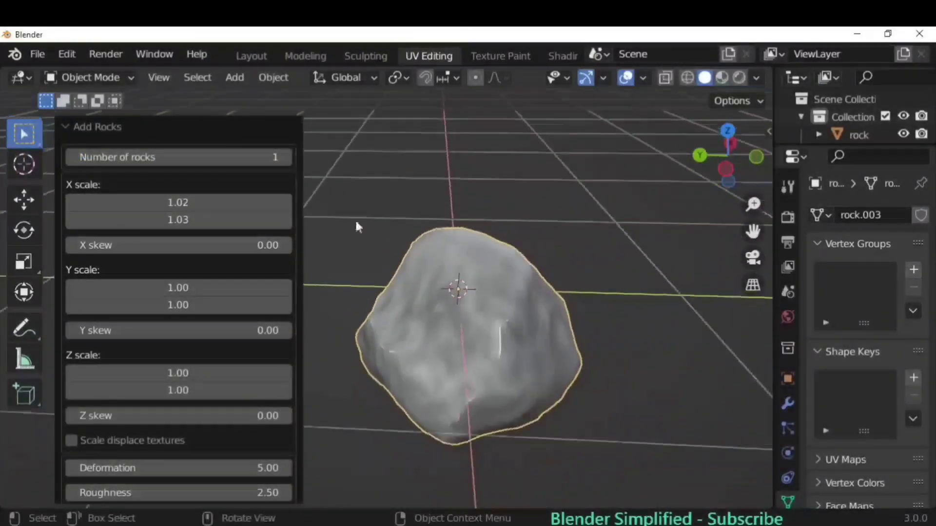
pyautogui.click(213, 202)
pyautogui.write('2')
pyautogui.press('Return')
# - Set the new rock's X scale range to 1.00 and 3.00
pyautogui.click(221, 220)
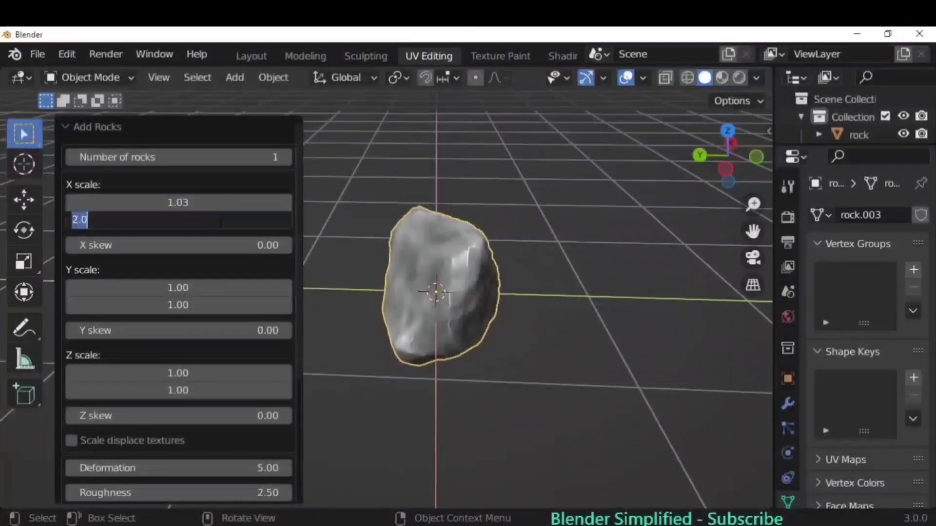
pyautogui.write('1')
pyautogui.press('Return')
pyautogui.press('Return')
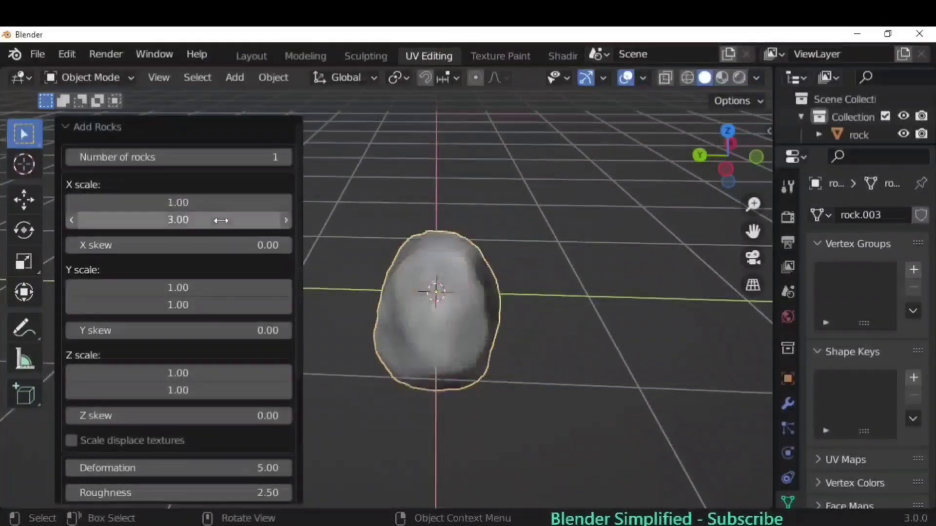
pyautogui.moveTo(370, 283); pyautogui.dragTo(504, 303, button='middle')
pyautogui.scroll(-2, 504, 303)
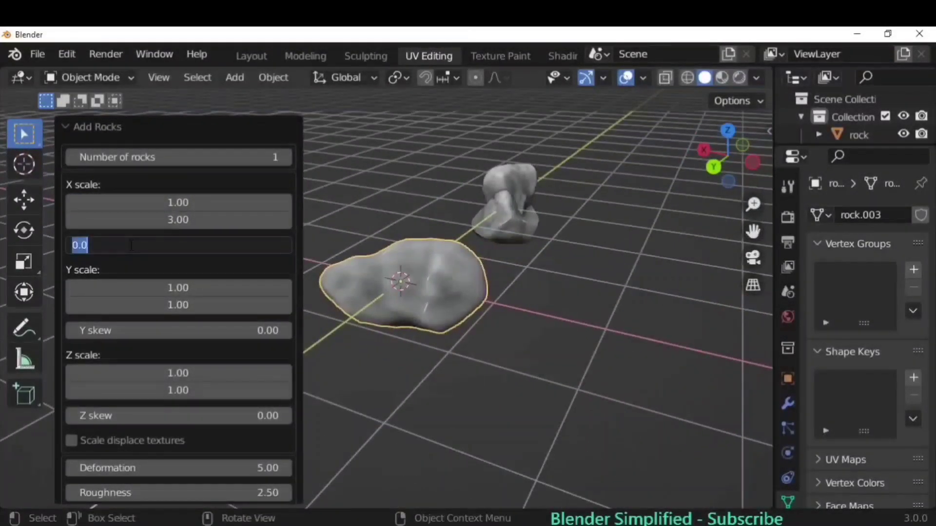
# - Set the rock's X skew to 1.00
pyautogui.write('1')
pyautogui.press('Return')
pyautogui.press('Return')
pyautogui.scroll(4, 391, 321)
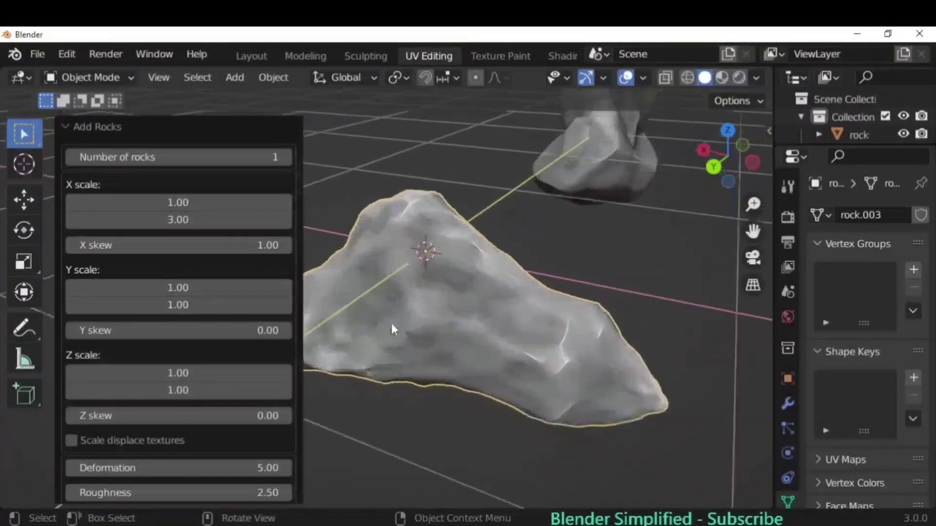
pyautogui.scroll(-2, 391, 320)
# - Set the rock's Y scale range to 1.00 and 2.00
pyautogui.doubleClick(199, 288)
pyautogui.write('2')
pyautogui.press('Return')
pyautogui.scroll(-3, 456, 281)
pyautogui.moveTo(456, 282); pyautogui.dragTo(484, 263, button='middle')
pyautogui.scroll(-3, 265, 350)
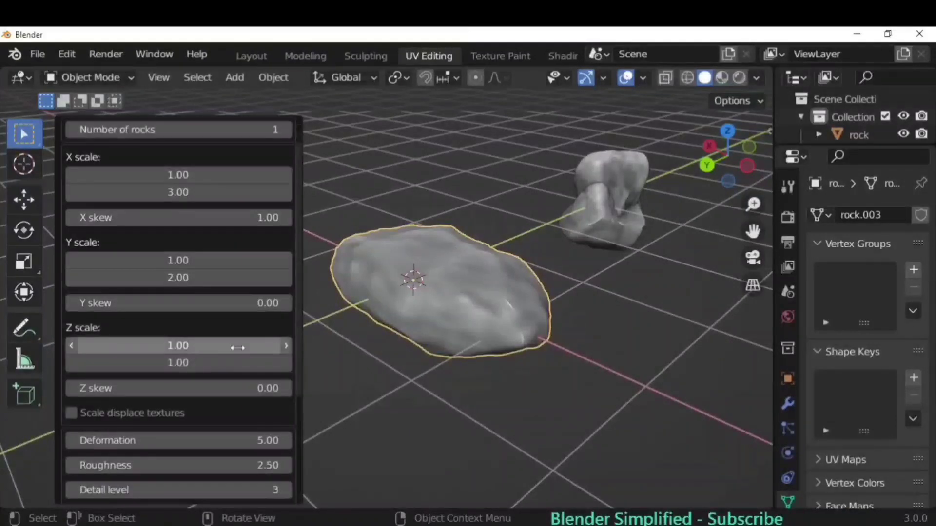
# - Set the rock's Z scale range to 1.00 and 2.00
pyautogui.press('Return')
pyautogui.scroll(-2, 454, 324)
pyautogui.moveTo(454, 324); pyautogui.dragTo(370, 282, button='middle')
pyautogui.scroll(-4, 157, 302)
pyautogui.scroll(-1, 157, 303)
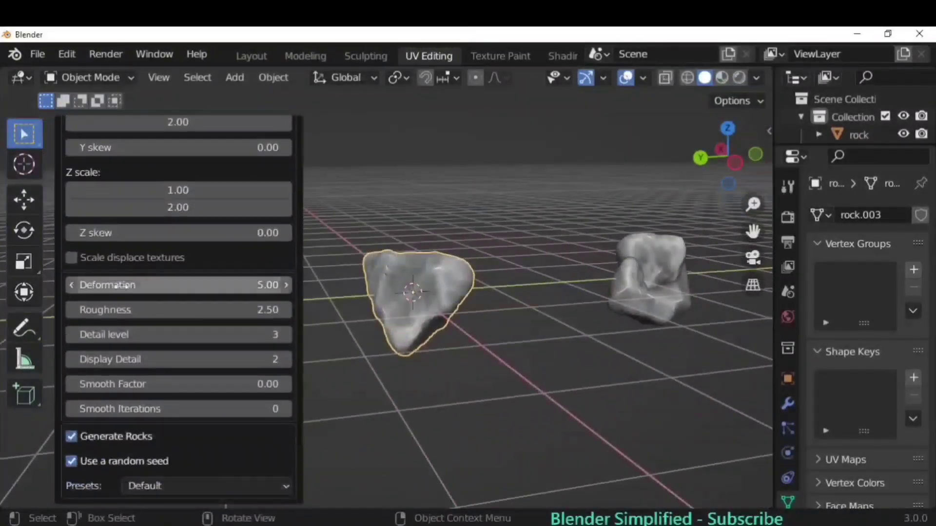
# - Try deformation values of 4 and 8 on the rock
pyautogui.click(275, 285)
pyautogui.write('4')
pyautogui.press('Return')
pyautogui.moveTo(334, 305); pyautogui.dragTo(256, 324, button='middle')
pyautogui.click(237, 284)
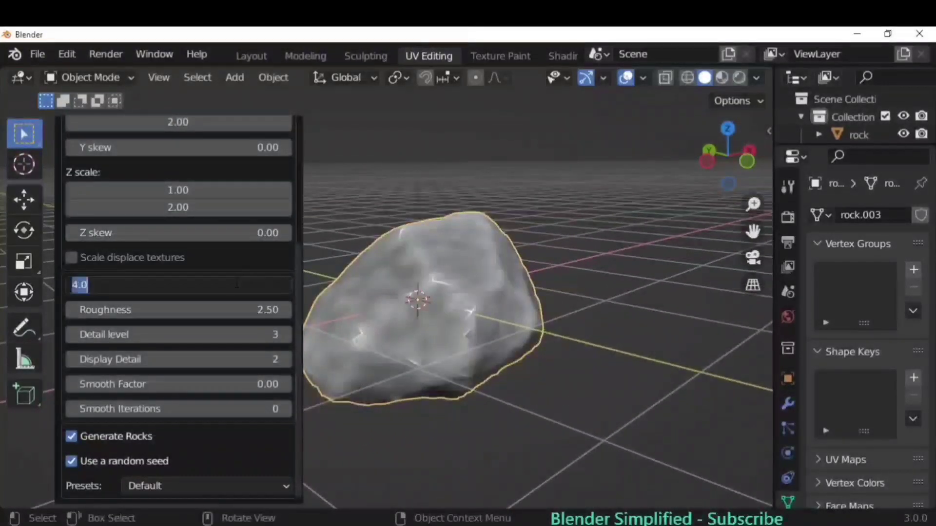
pyautogui.write('8')
pyautogui.press('Return')
pyautogui.moveTo(471, 298); pyautogui.dragTo(331, 300, button='middle')
# - Set the rock's deformation to 3.00 and its roughness to 5.00, trying a roughness of 3.00 first
pyautogui.press('Return')
pyautogui.scroll(4, 331, 300)
pyautogui.moveTo(411, 306); pyautogui.dragTo(761, 319, button='middle')
pyautogui.write('3')
pyautogui.press('Return')
pyautogui.doubleClick(235, 310)
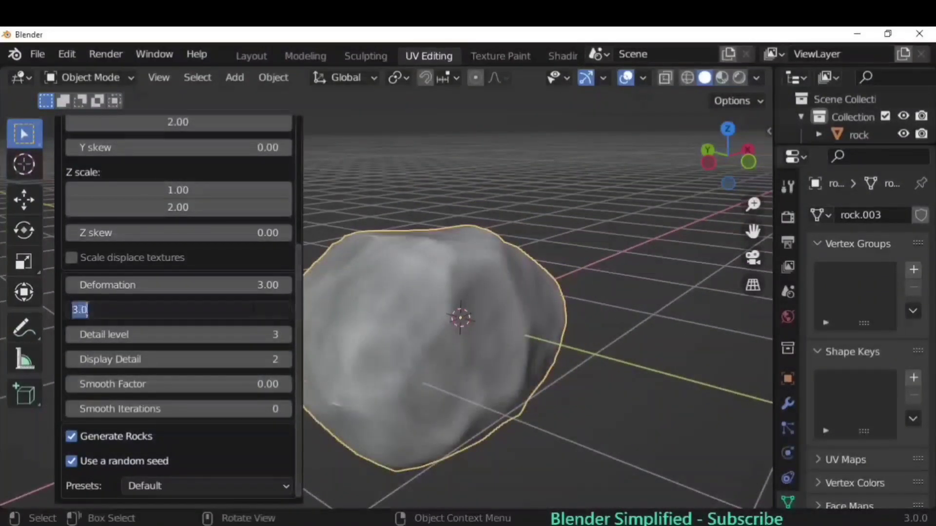
pyautogui.press('Return')
pyautogui.moveTo(413, 311); pyautogui.dragTo(382, 315, button='middle')
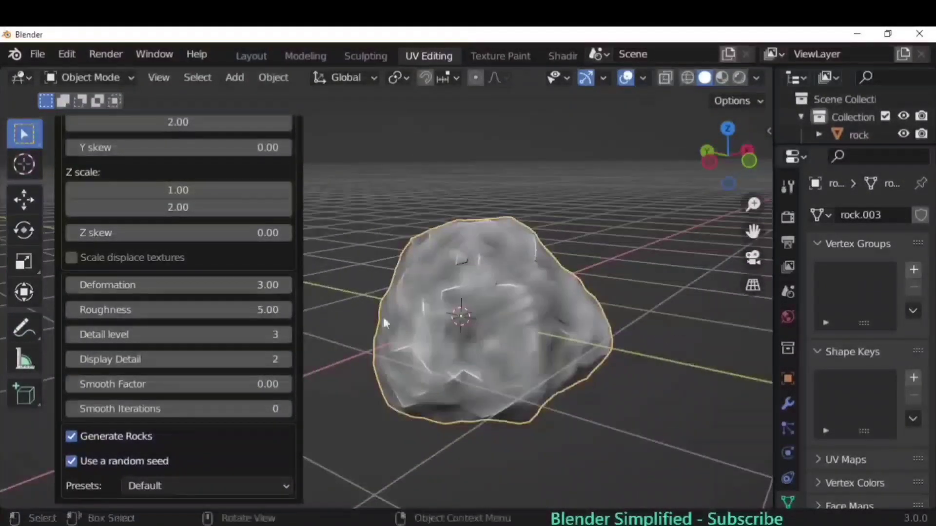
# - Set the rock's detail level to 4 and its display detail to 3
pyautogui.press('Return')
pyautogui.scroll(1, 457, 345)
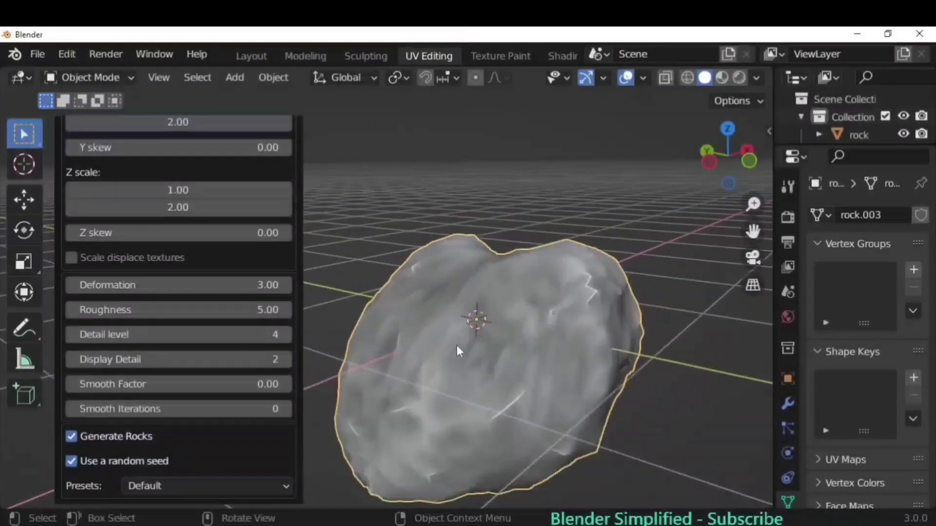
pyautogui.scroll(-1, 456, 345)
pyautogui.doubleClick(239, 359)
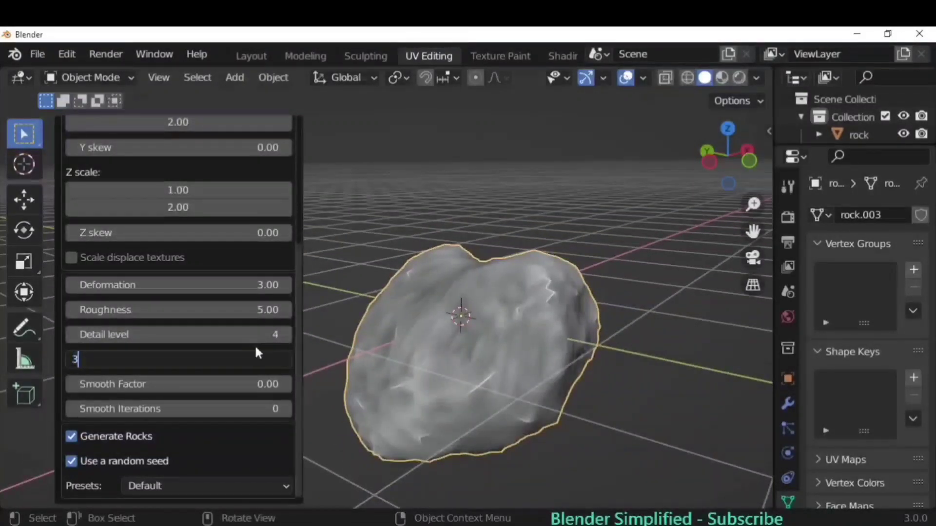
pyautogui.press('Return')
pyautogui.moveTo(476, 359); pyautogui.dragTo(561, 332, button='middle')
pyautogui.scroll(-1, 462, 384)
pyautogui.moveTo(616, 308); pyautogui.dragTo(548, 319, button='middle')
# - Move the rock up about 1.4 m along the Z axis and view it up close
pyautogui.press('g')
pyautogui.press('z')
pyautogui.click(477, 285)
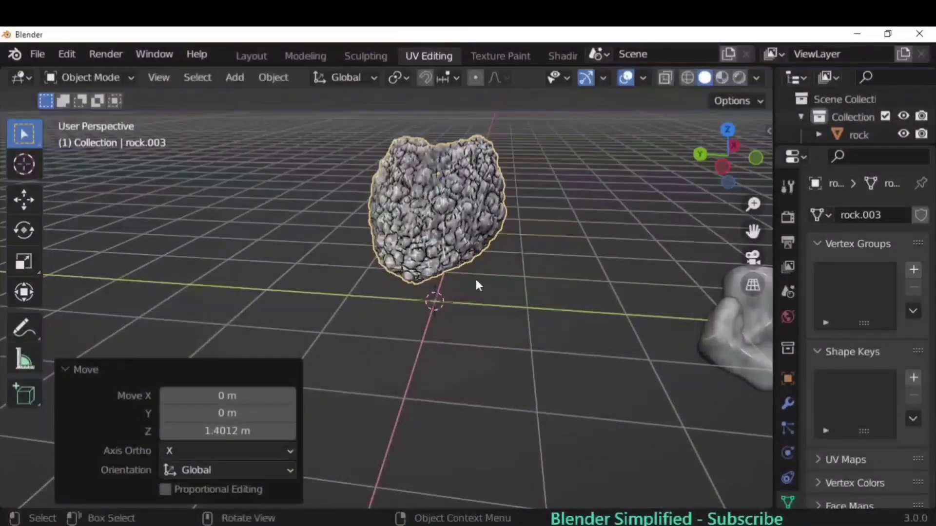
pyautogui.scroll(2, 466, 220)
pyautogui.press('KP_Decimal')
pyautogui.click(73, 370)
pyautogui.moveTo(452, 326); pyautogui.dragTo(434, 313, button='middle')
pyautogui.scroll(-2, 453, 306)
# - Delete the raised rock and add a new Rock Generator mesh at the origin
pyautogui.press('Delete')
pyautogui.click(235, 79)
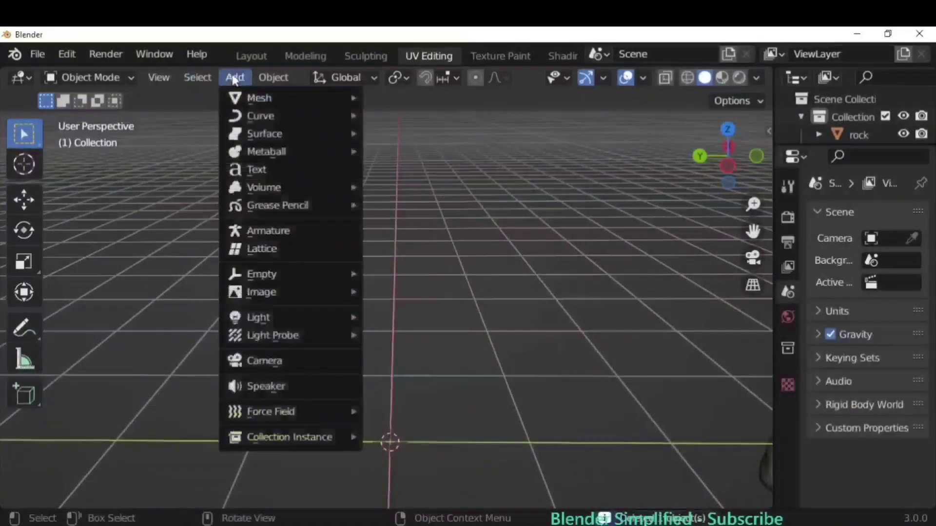
pyautogui.moveTo(273, 98)
pyautogui.scroll(-2, 530, 336)
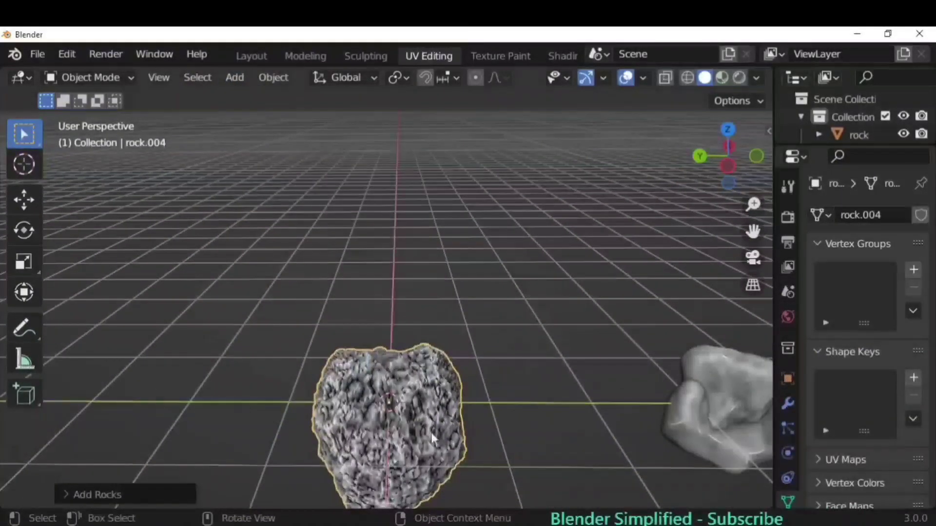
# - Set the new rock's detail level and display detail both to 1
pyautogui.click(109, 495)
pyautogui.scroll(-2, 215, 344)
pyautogui.scroll(-2, 217, 350)
pyautogui.click(218, 407)
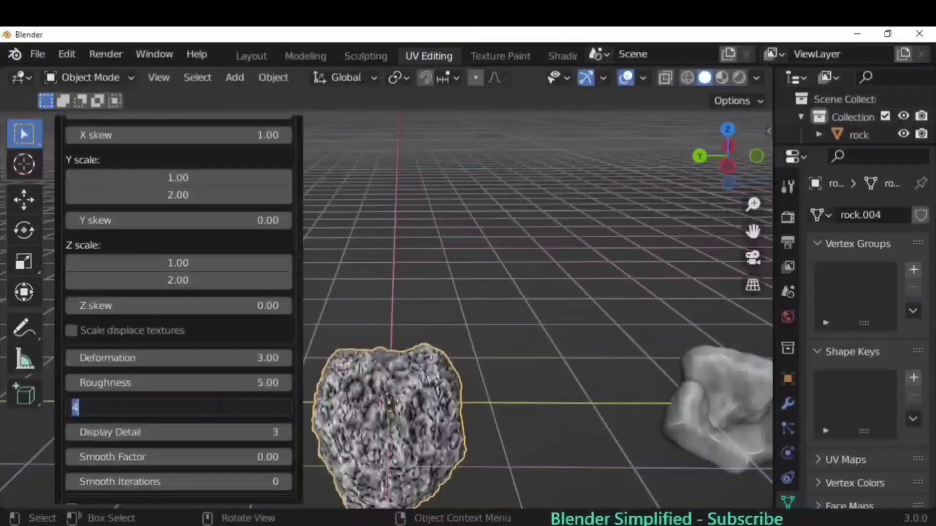
pyautogui.press('Return')
pyautogui.click(212, 427)
pyautogui.write('1')
pyautogui.press('Return')
pyautogui.moveTo(458, 447); pyautogui.dragTo(442, 410, button='middle')
# - Set the rock's smooth factor to about 2.04 and toggle its random seed and rock generation options to regenerate it
pyautogui.scroll(-2, 206, 414)
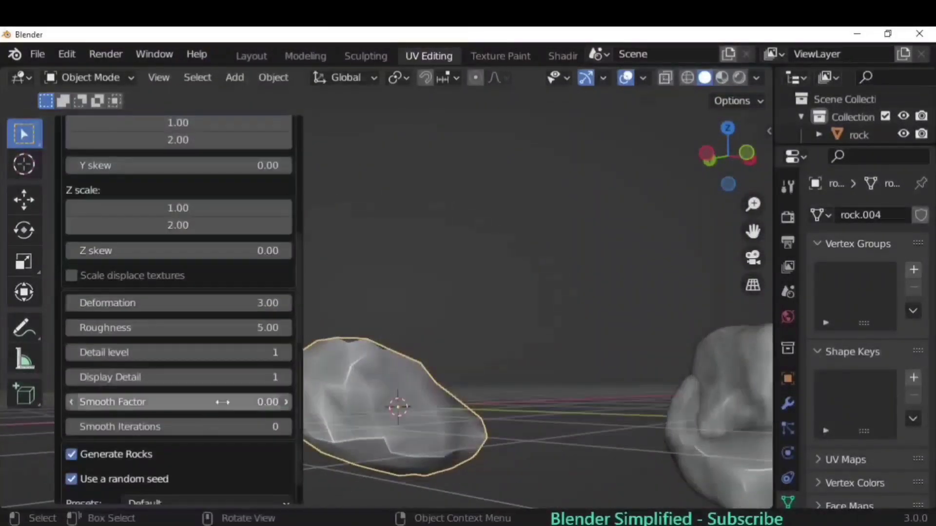
pyautogui.moveTo(219, 402)
pyautogui.mouseDown()
pyautogui.moveTo(291, 406)
pyautogui.moveTo(180, 408)
pyautogui.moveTo(220, 403)
pyautogui.moveTo(200, 405)
pyautogui.mouseUp()
pyautogui.scroll(-1, 251, 442)
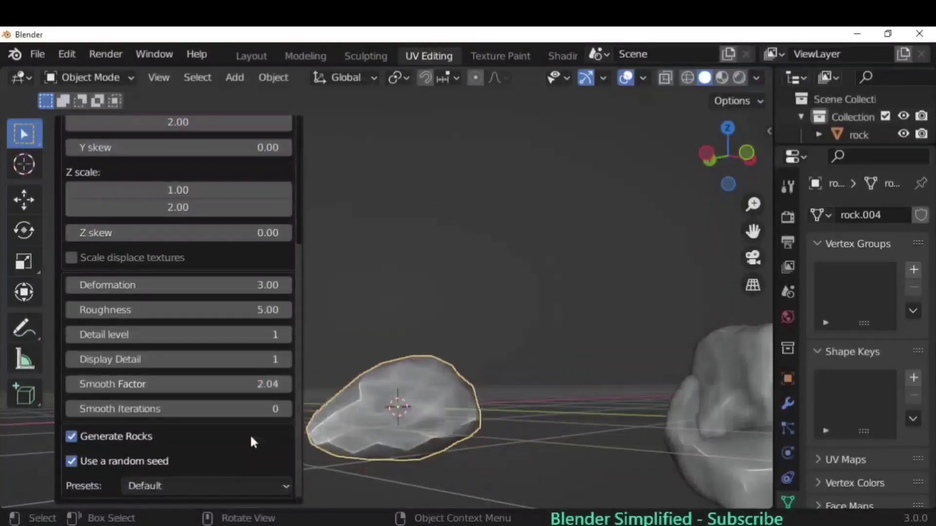
pyautogui.click(72, 459)
pyautogui.click(71, 437)
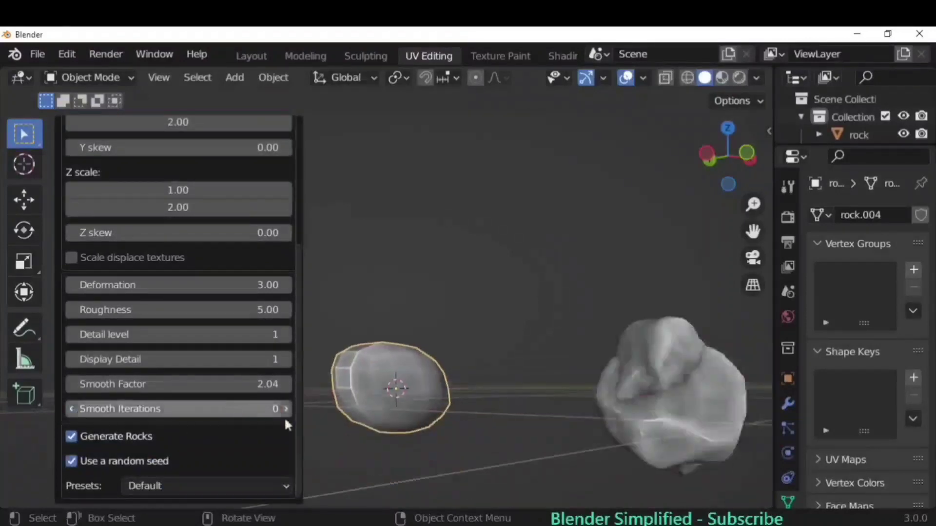
pyautogui.moveTo(285, 425); pyautogui.dragTo(462, 395, button='middle')
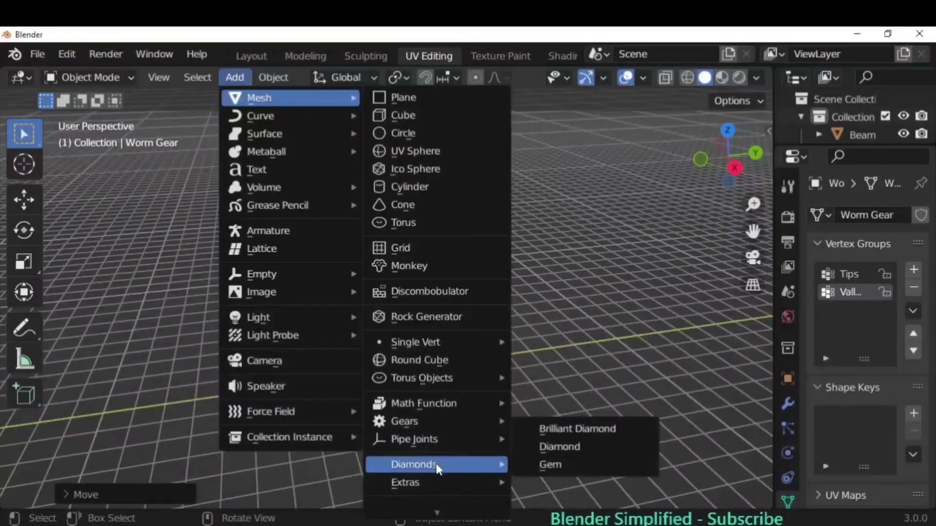
# - Add a Brilliant Diamond mesh at the origin and frame it in the view
pyautogui.click(586, 429)
pyautogui.scroll(3, 445, 398)
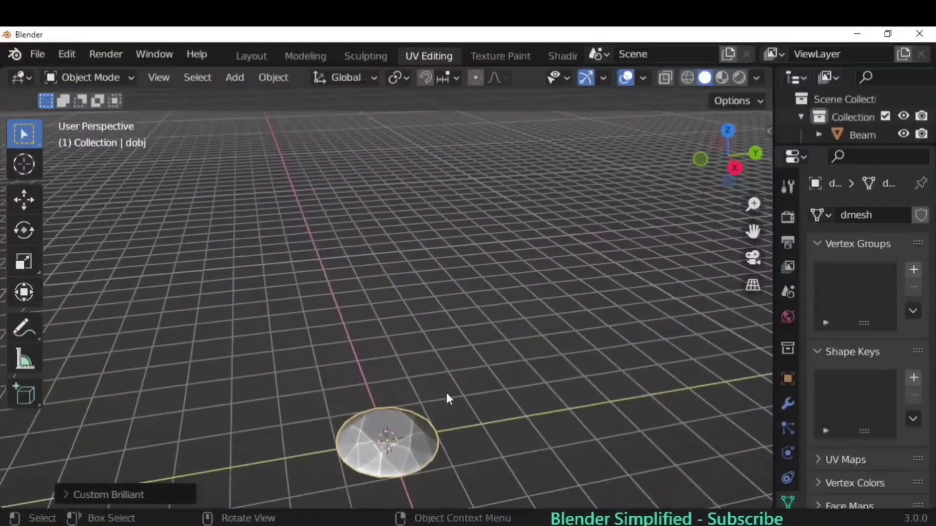
pyautogui.moveTo(448, 397); pyautogui.dragTo(439, 429, button='middle')
pyautogui.press('KP_Decimal')
# - Set the brilliant diamond's segments to 38, table width to 0.52%, crown height to 0.17% and girdle height to 0.07%
pyautogui.click(159, 494)
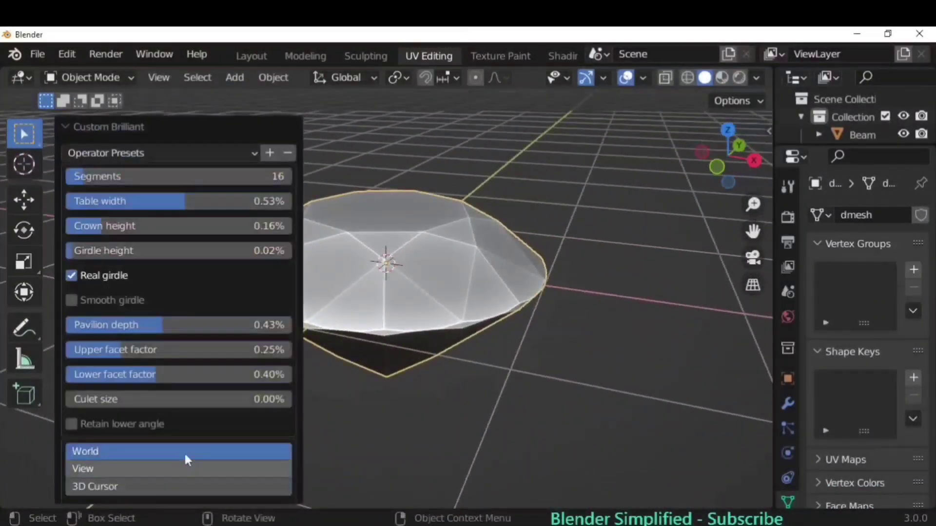
pyautogui.keyDown('shift'); pyautogui.moveTo(530, 393); pyautogui.dragTo(586, 385, button='middle'); pyautogui.keyUp('shift')
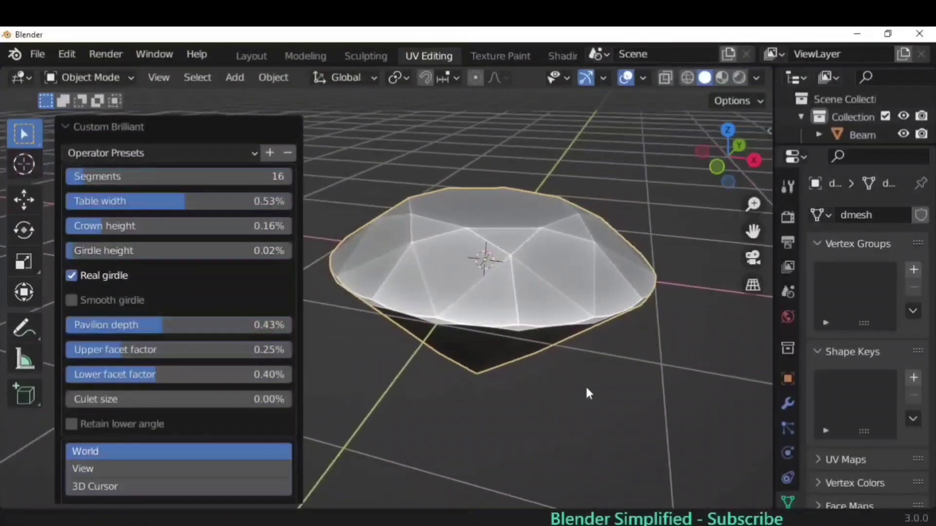
pyautogui.moveTo(141, 184); pyautogui.dragTo(112, 253)
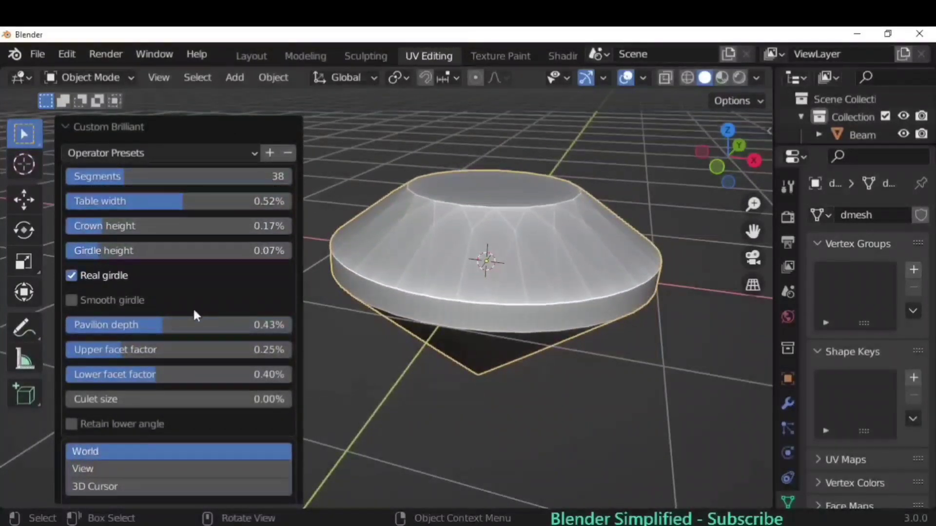
# - Toggle the brilliant diamond's smooth girdle option on and off to compare the effect
pyautogui.scroll(-2, 135, 305)
pyautogui.click(100, 271)
pyautogui.click(101, 271)
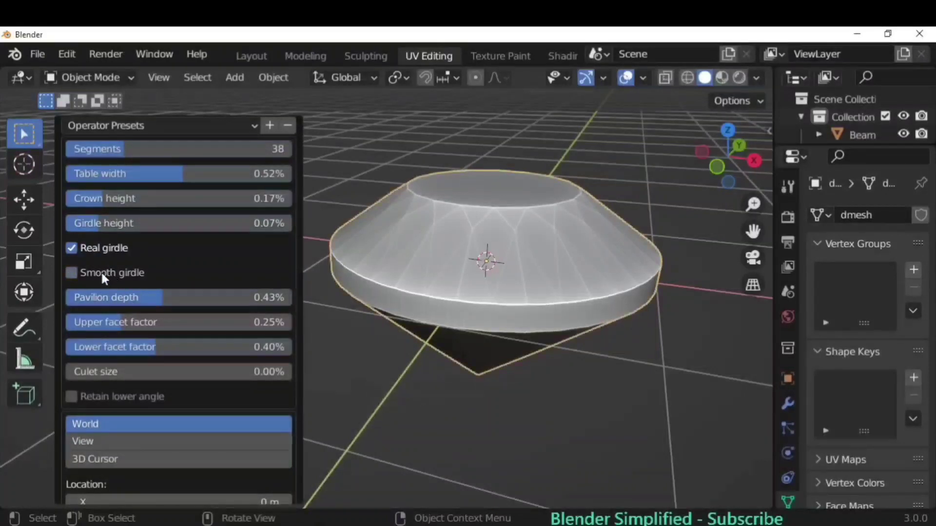
pyautogui.click(101, 271)
pyautogui.click(101, 271)
# - Set the brilliant diamond's pavilion depth to 0.67% and lower facet factor to 0.46%
pyautogui.moveTo(148, 301); pyautogui.dragTo(217, 300)
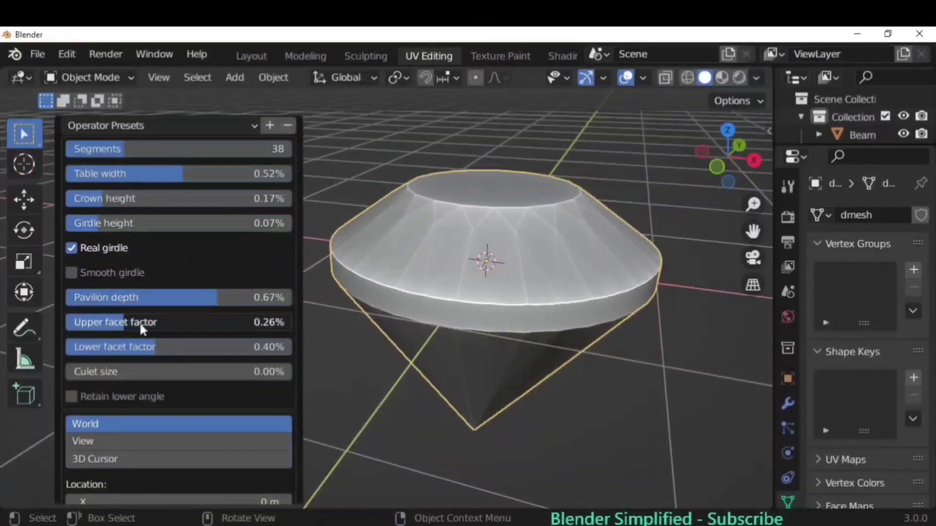
pyautogui.moveTo(140, 325); pyautogui.dragTo(138, 326)
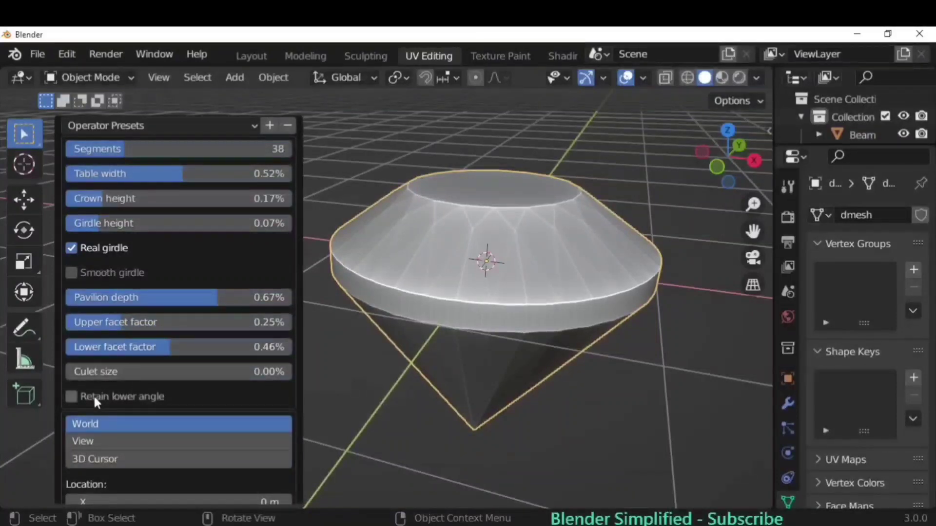
pyautogui.scroll(-5, 112, 396)
pyautogui.scroll(6, 167, 365)
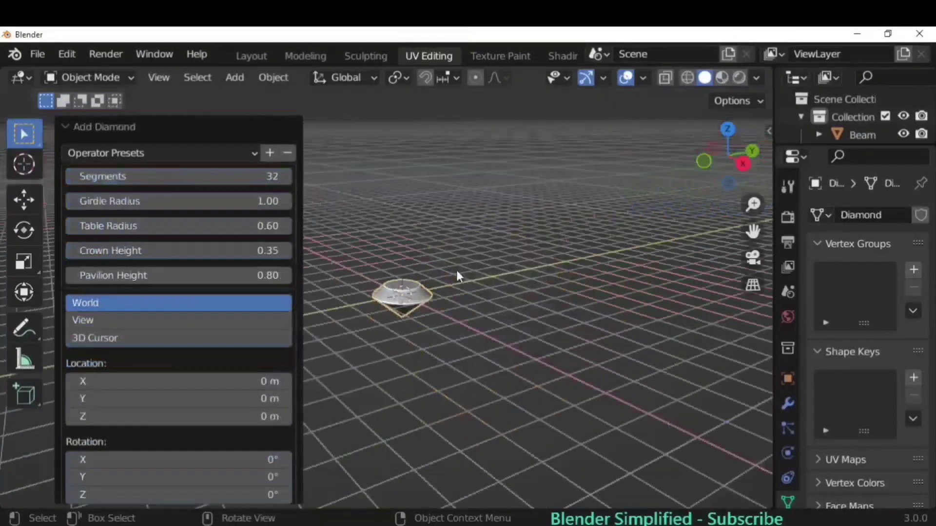
# - Set the Diamond mesh's segments to 56, girdle radius to 0.67 and table radius to about 0.75
pyautogui.scroll(5, 456, 270)
pyautogui.moveTo(468, 306); pyautogui.dragTo(482, 343, button='middle')
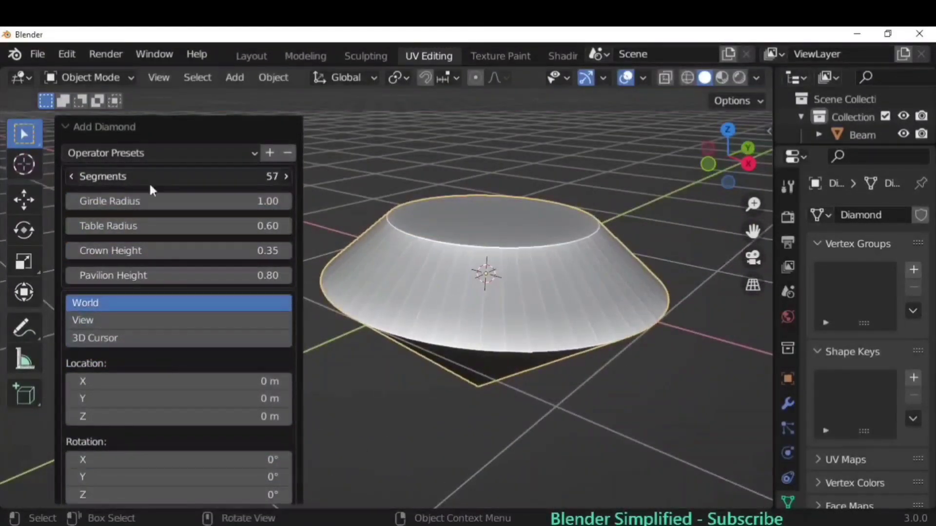
pyautogui.moveTo(151, 202); pyautogui.dragTo(127, 220)
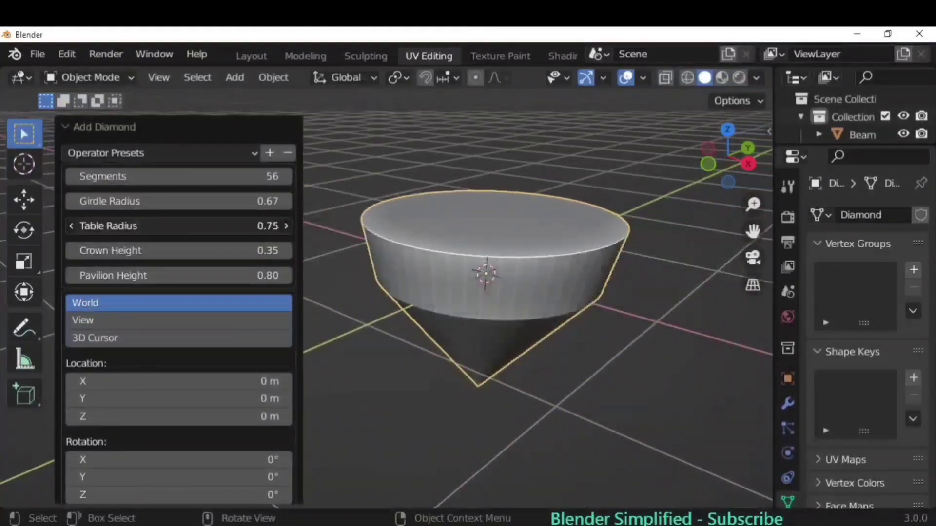
# - Move the diamond about -1.8 m along the Y axis
pyautogui.click(381, 345)
pyautogui.press('g')
pyautogui.press('y')
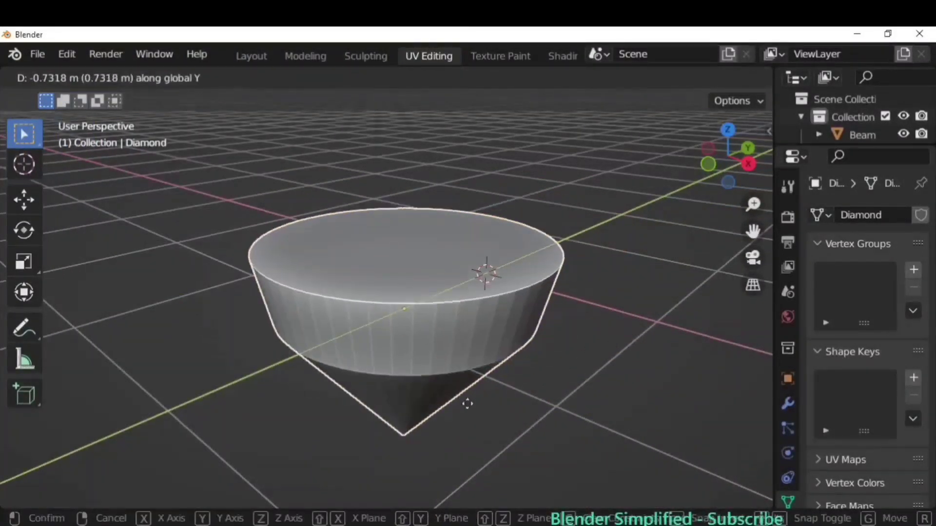
pyautogui.click(329, 449)
# - Add a Gem mesh at the origin
pyautogui.click(238, 80)
pyautogui.moveTo(250, 103)
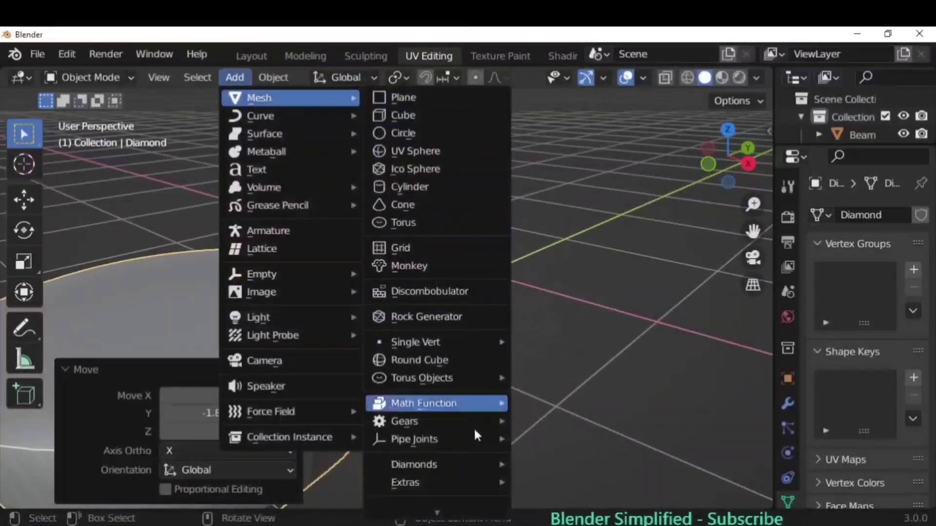
pyautogui.moveTo(478, 464)
pyautogui.click(561, 465)
pyautogui.moveTo(578, 407); pyautogui.dragTo(512, 349, button='middle')
# - Adjust the gem's segment count, trying 51, and slightly increase its radius
pyautogui.moveTo(179, 177); pyautogui.dragTo(234, 176)
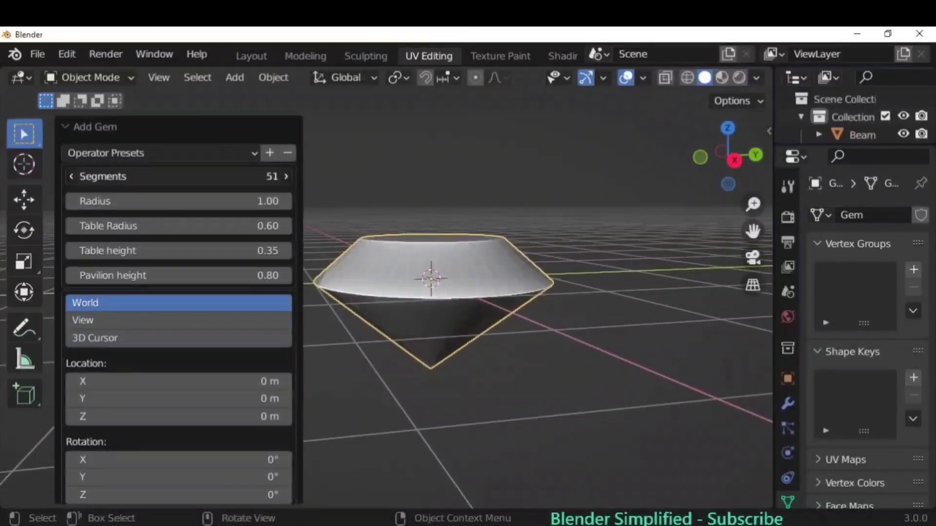
pyautogui.moveTo(128, 177)
pyautogui.mouseDown()
pyautogui.moveTo(113, 176)
pyautogui.moveTo(132, 177)
pyautogui.mouseUp()
pyautogui.moveTo(117, 201)
pyautogui.mouseDown()
pyautogui.moveTo(173, 201)
pyautogui.moveTo(104, 201)
pyautogui.moveTo(121, 201)
pyautogui.mouseUp()
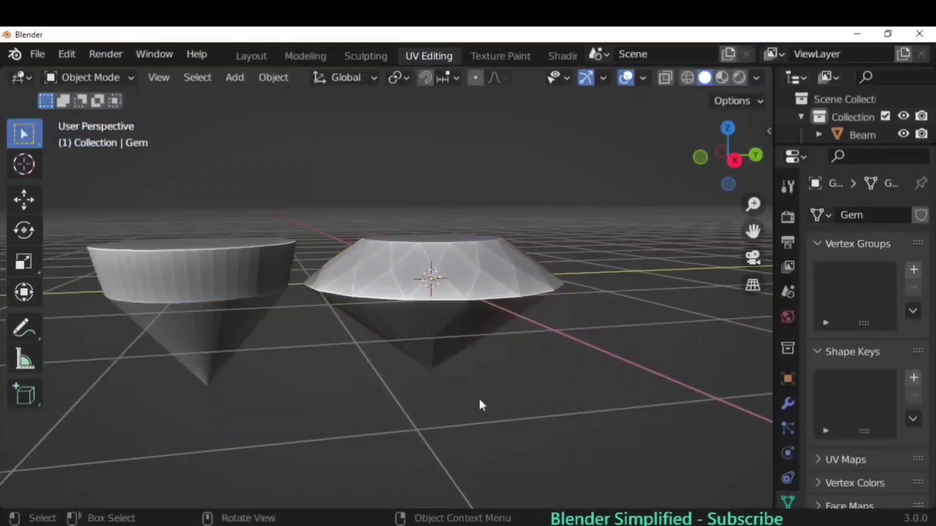
pyautogui.moveTo(479, 398); pyautogui.dragTo(473, 300, button='middle')
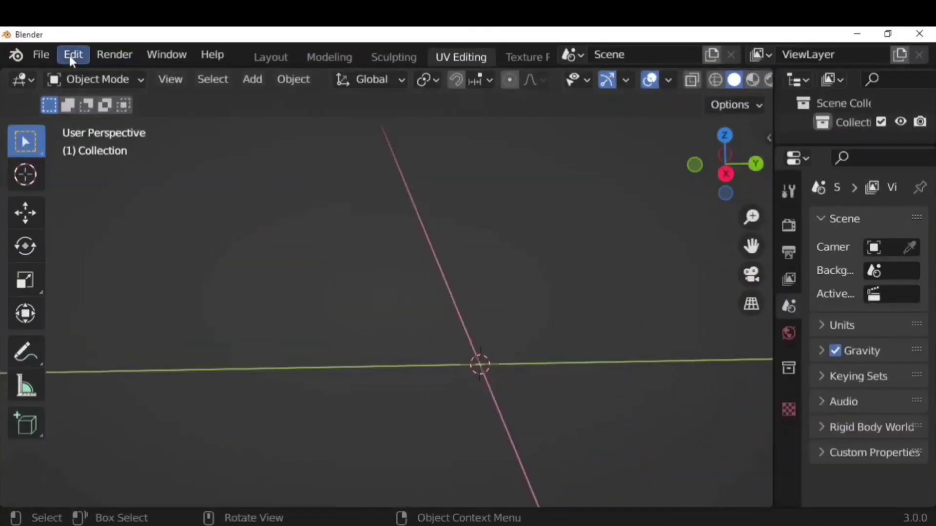
# - Search the add-ons in the preferences for "bol", enable Add Mesh: BoltFactory and close the preferences
pyautogui.click(73, 55)
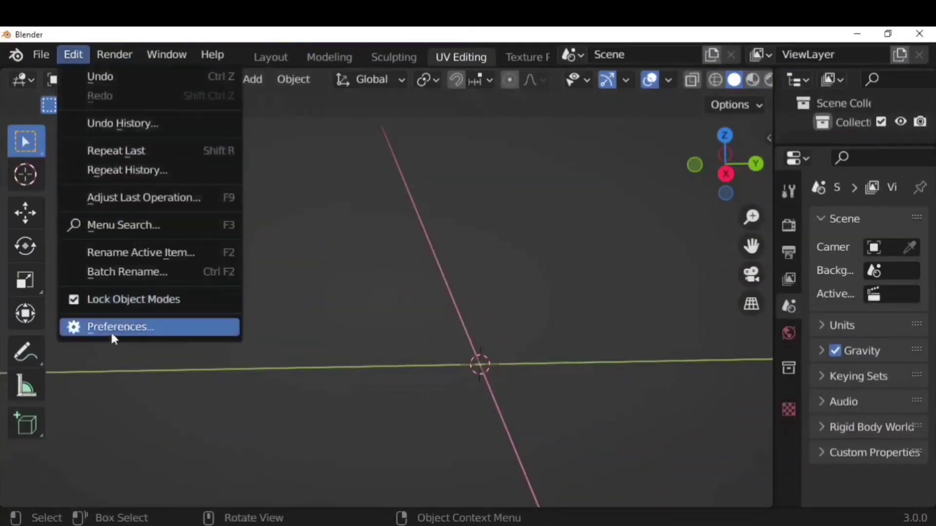
pyautogui.click(111, 327)
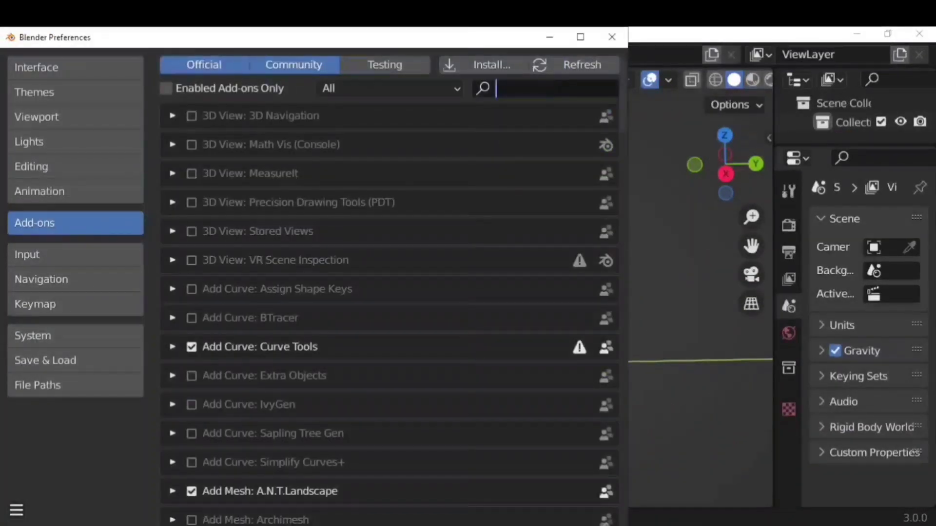
pyautogui.write('bol')
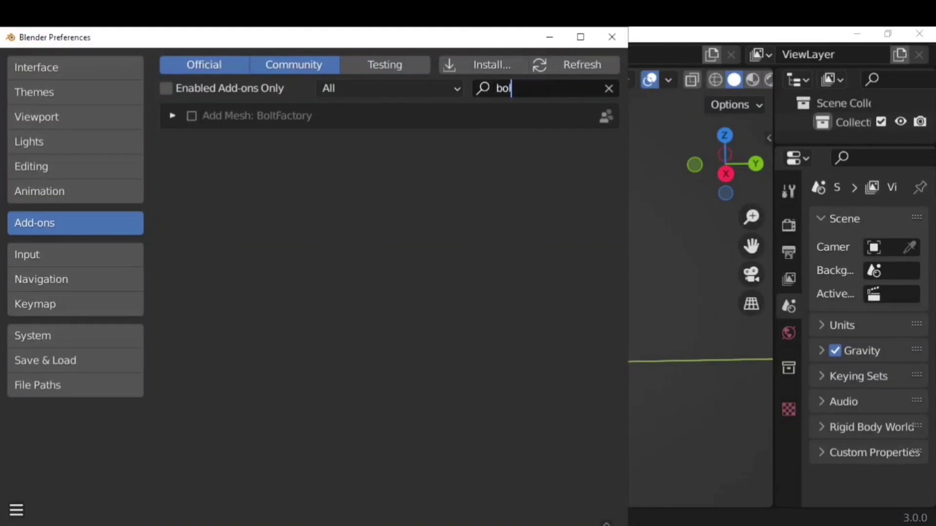
pyautogui.click(191, 117)
pyautogui.click(603, 44)
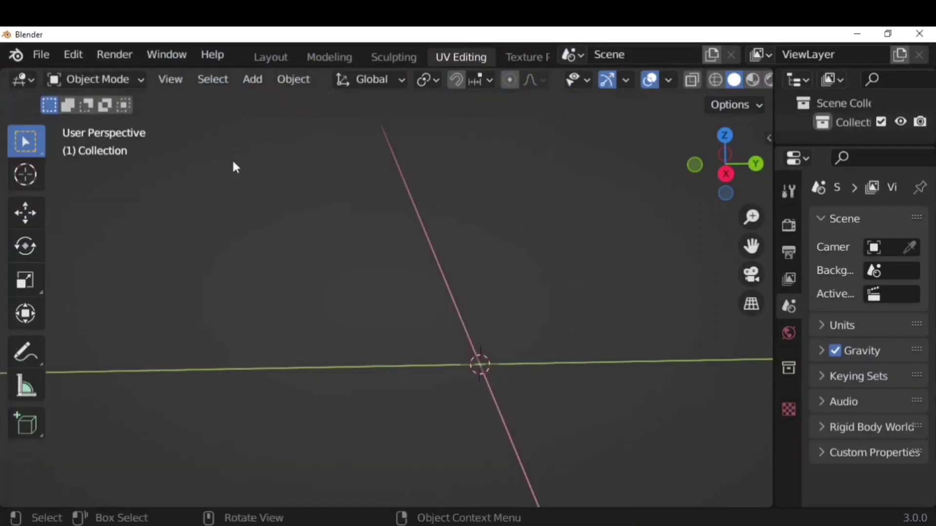
# - Add a Bolt mesh at the origin
pyautogui.click(250, 85)
pyautogui.moveTo(276, 106)
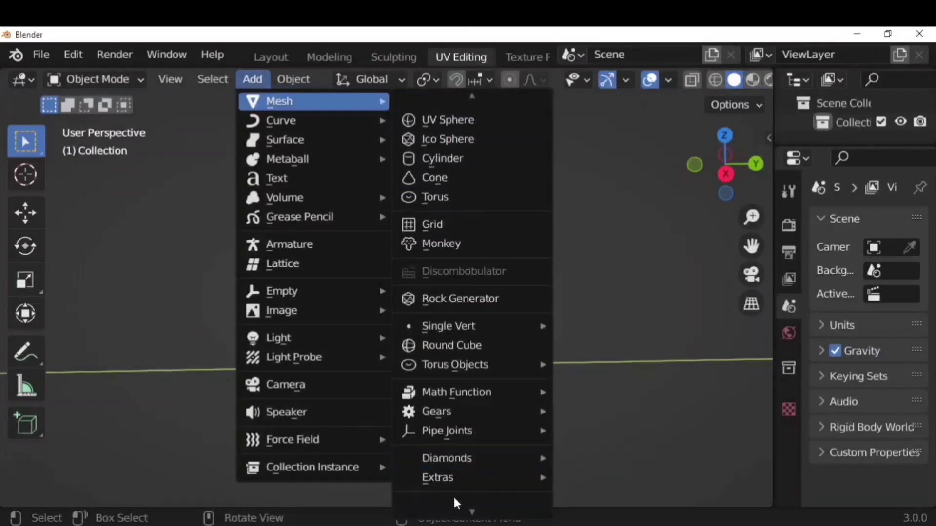
pyautogui.click(464, 504)
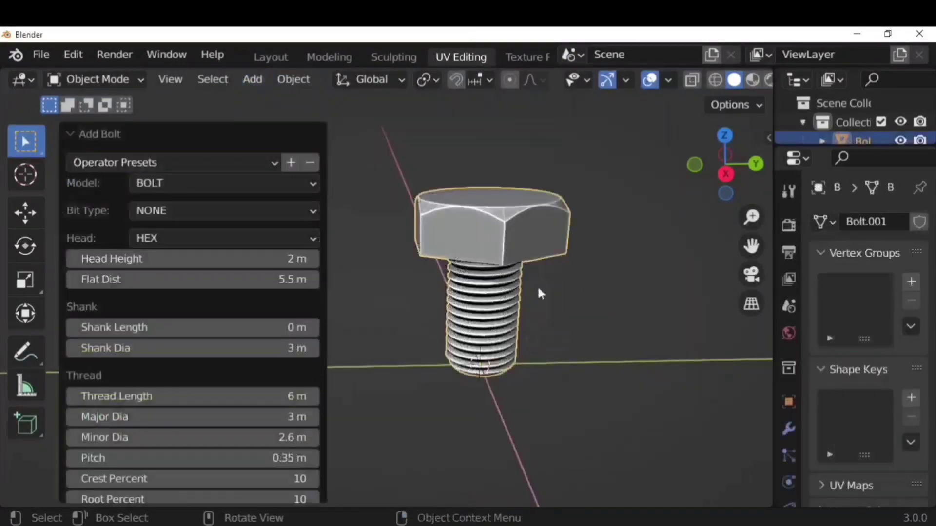
# - Try the Nut model for the new bolt object and return it to Bolt
pyautogui.click(203, 183)
pyautogui.click(207, 225)
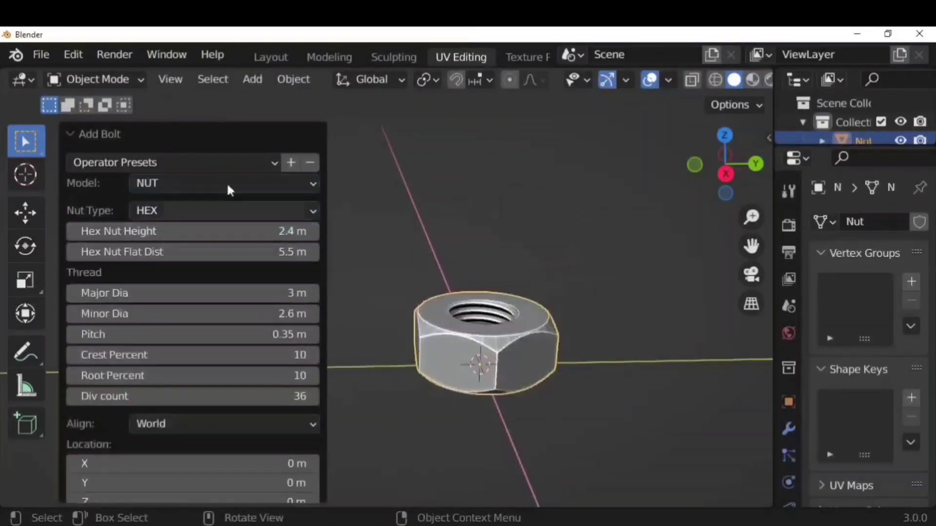
pyautogui.click(226, 183)
pyautogui.click(217, 209)
pyautogui.click(213, 210)
pyautogui.click(214, 231)
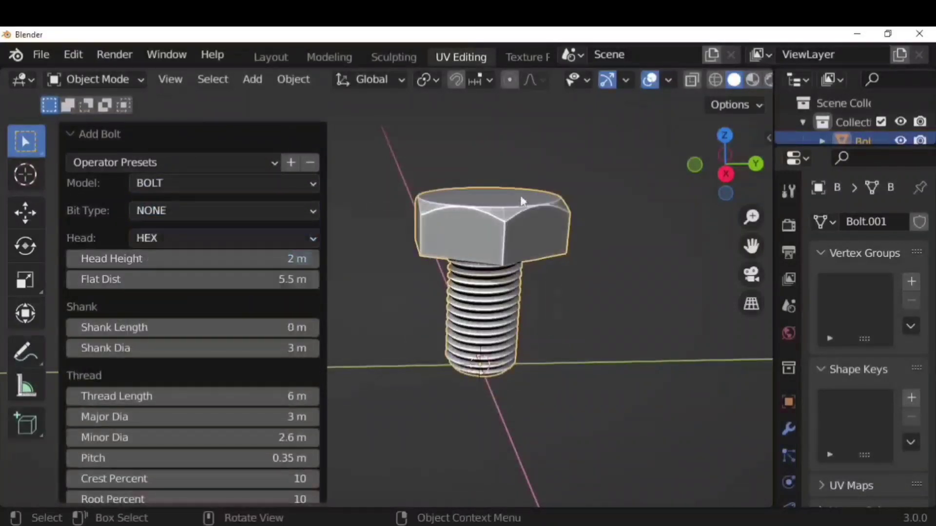
# - Try the Allen and Torx bit types on the bolt head and settle on Phillips
pyautogui.moveTo(521, 197); pyautogui.dragTo(483, 259, button='middle')
pyautogui.click(200, 214)
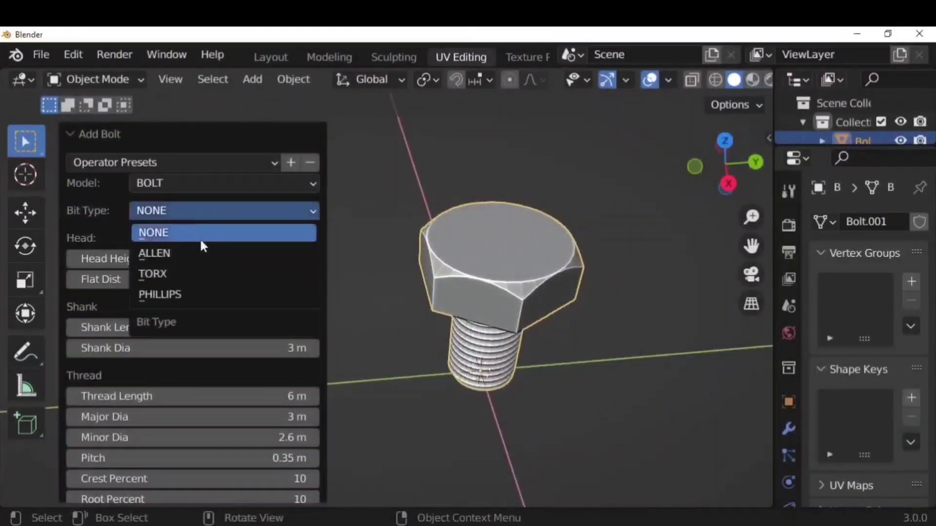
pyautogui.click(200, 251)
pyautogui.click(217, 211)
pyautogui.click(206, 271)
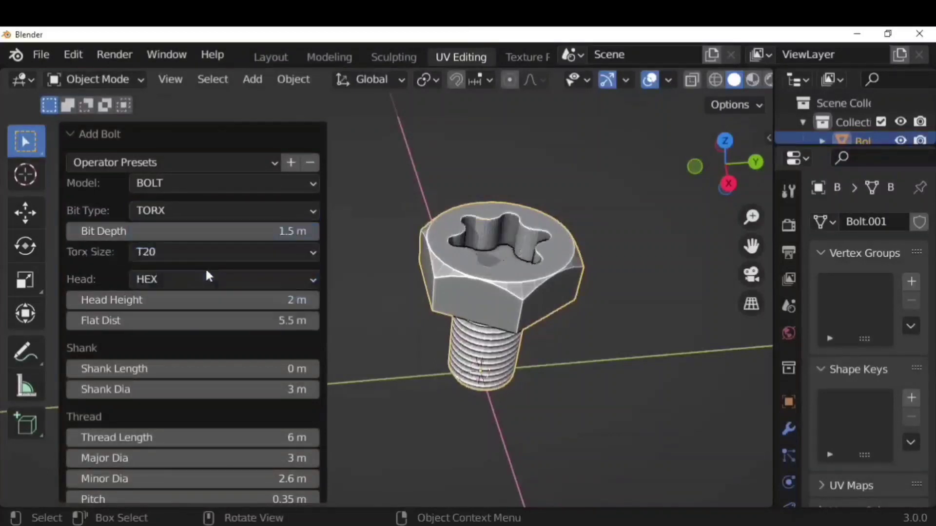
pyautogui.click(258, 214)
pyautogui.click(241, 295)
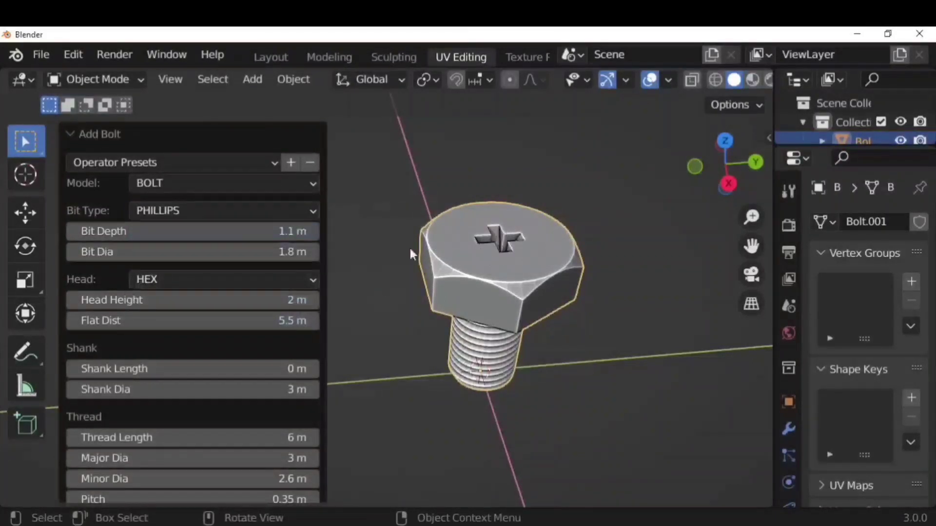
# - Try the 12 Point, Cap, Pan and Dome heads on the bolt and settle on Counter Sink
pyautogui.click(191, 280)
pyautogui.click(189, 319)
pyautogui.click(201, 279)
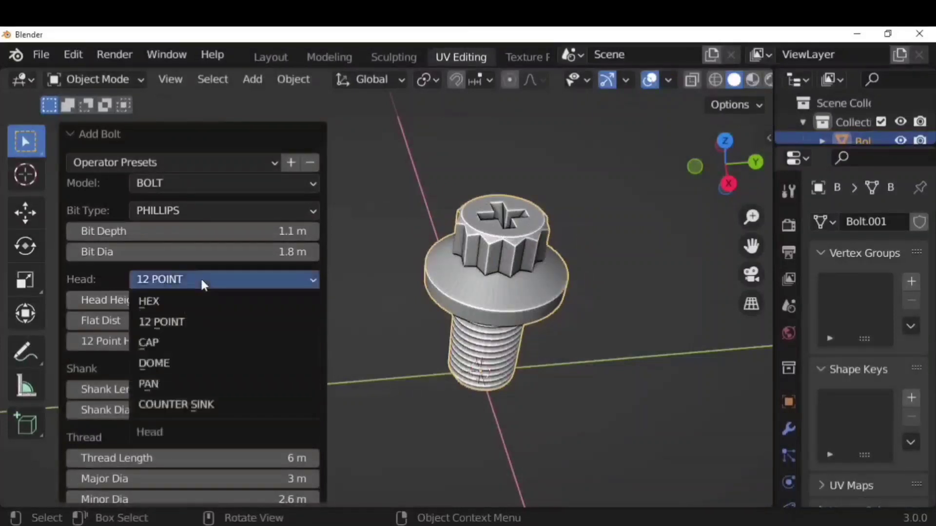
pyautogui.click(182, 341)
pyautogui.click(209, 279)
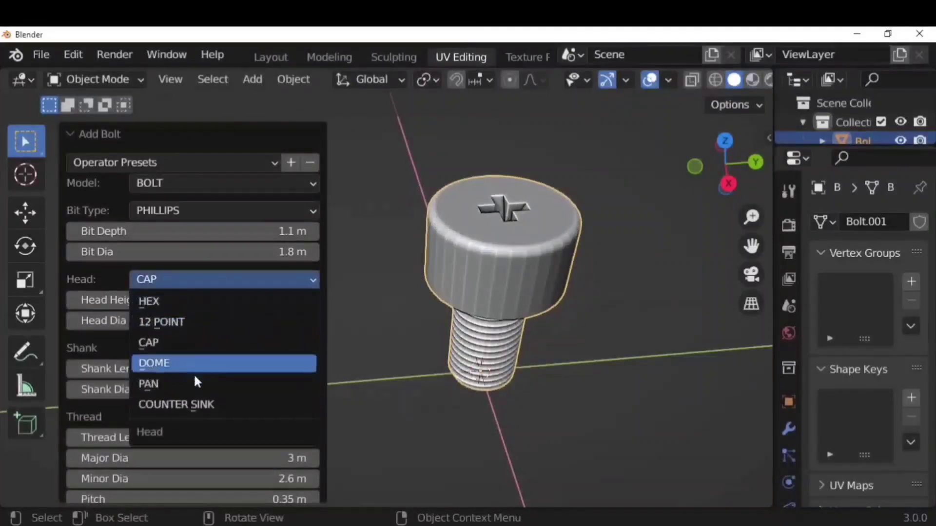
pyautogui.click(194, 382)
pyautogui.click(226, 279)
pyautogui.click(200, 363)
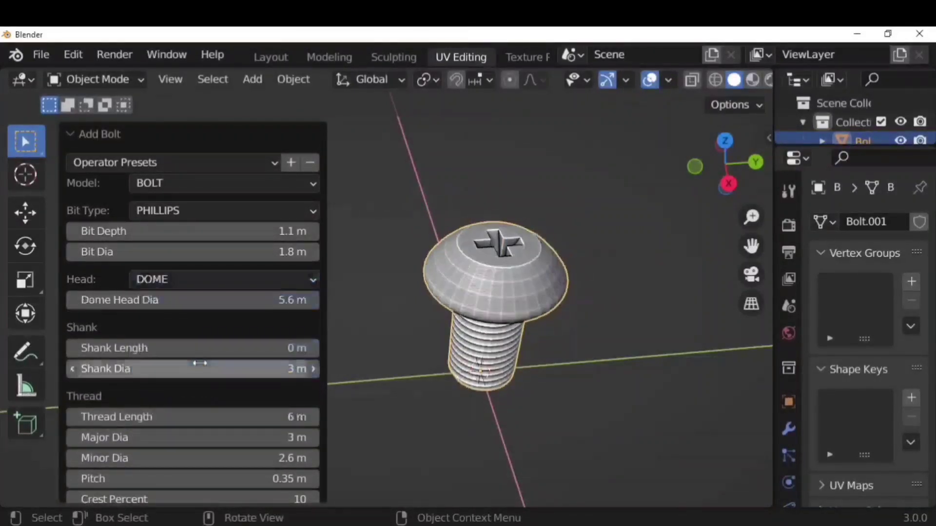
pyautogui.click(223, 283)
pyautogui.click(221, 406)
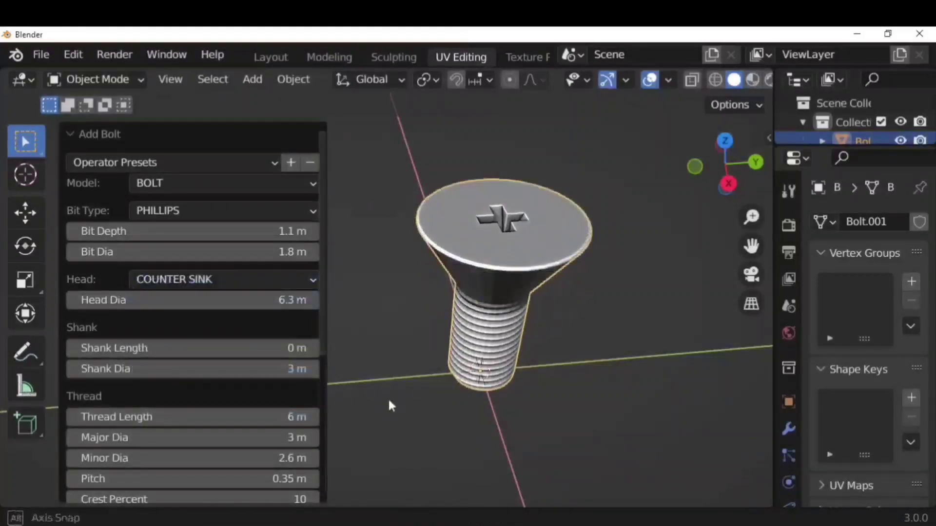
# - Set the bolt's shank length to 0.74 m and diameter to 3.5 m, thread length to 8.1 m and major diameter to 2.9 m
pyautogui.moveTo(388, 396); pyautogui.dragTo(446, 400, button='middle')
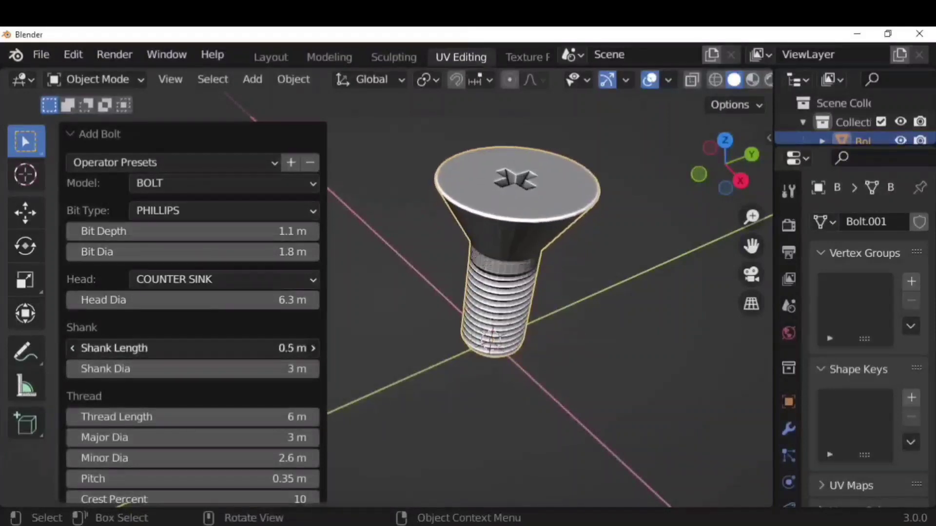
pyautogui.moveTo(192, 348)
pyautogui.mouseDown()
pyautogui.moveTo(229, 348)
pyautogui.moveTo(209, 348)
pyautogui.mouseUp()
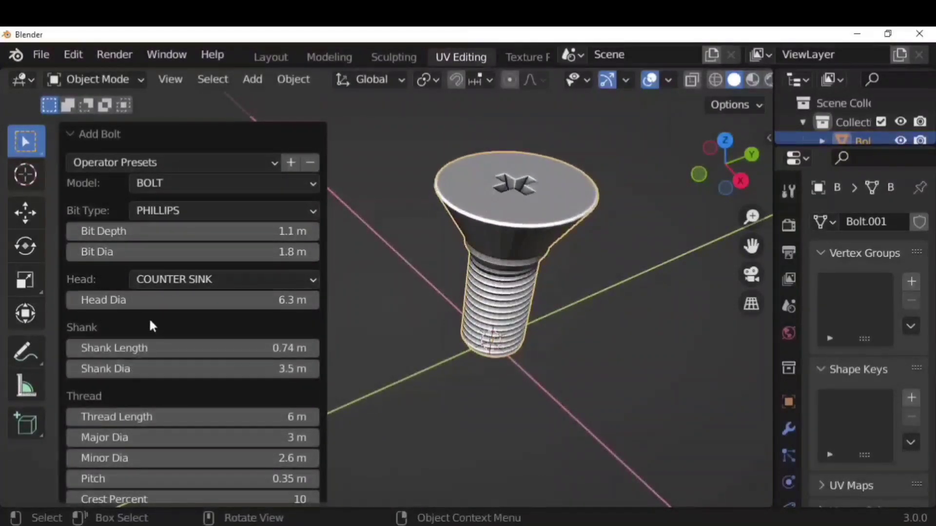
pyautogui.moveTo(176, 416); pyautogui.dragTo(249, 417)
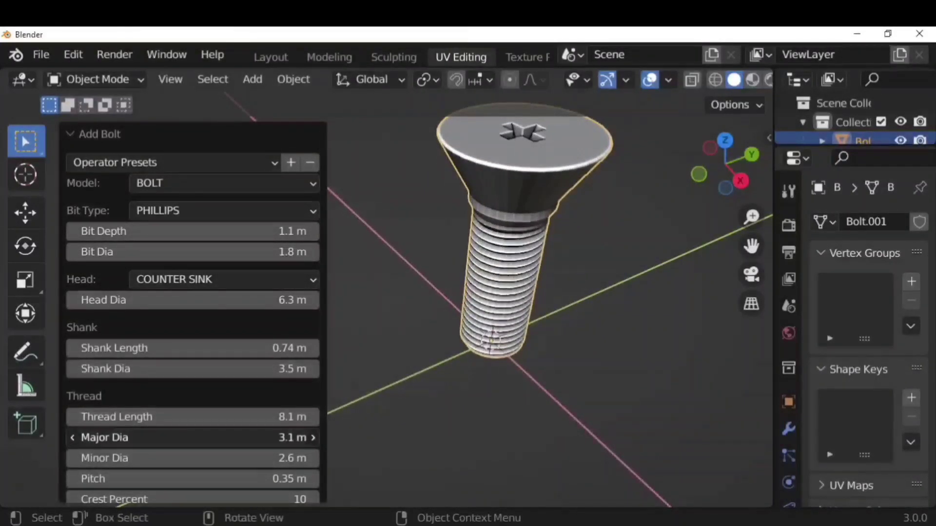
pyautogui.moveTo(195, 437)
pyautogui.mouseDown()
pyautogui.moveTo(249, 437)
pyautogui.moveTo(186, 438)
pyautogui.mouseUp()
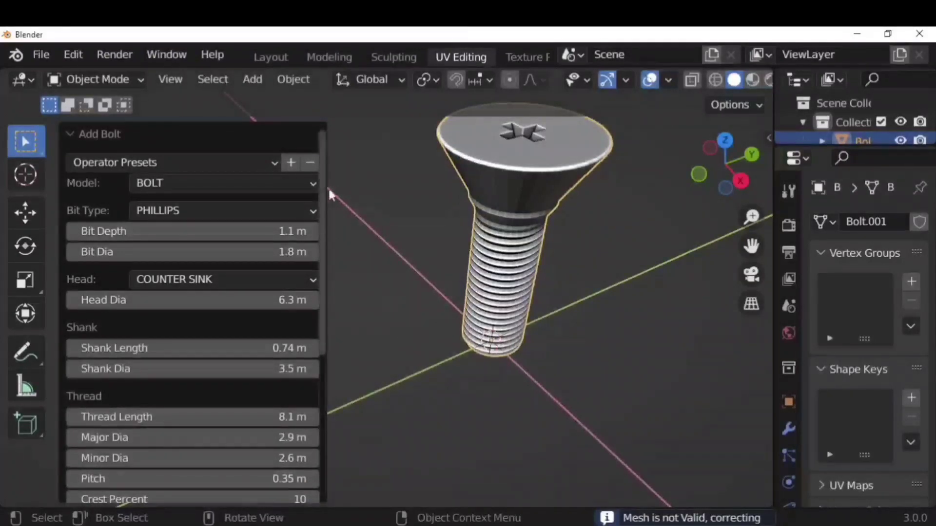
pyautogui.click(653, 273)
pyautogui.moveTo(653, 273); pyautogui.dragTo(455, 303, button='middle')
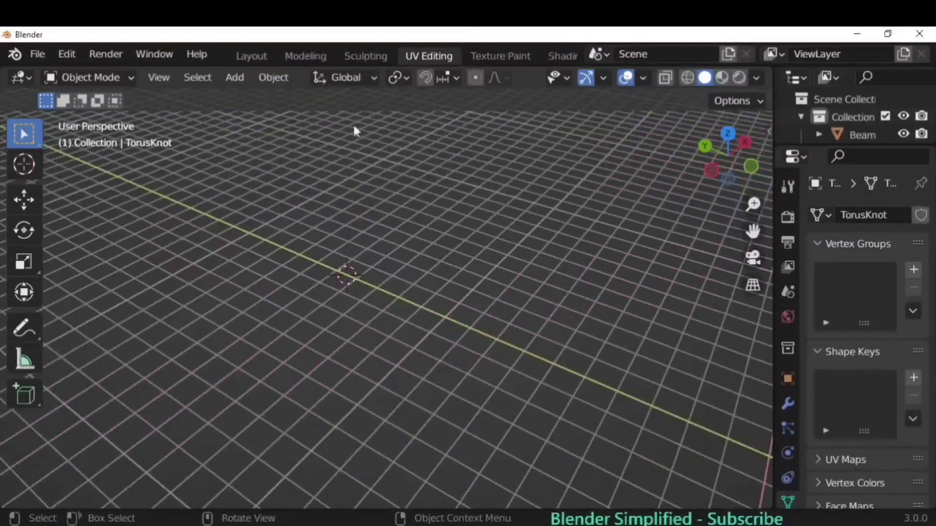
# - Add a masonry wall mesh at the origin from the extra objects
pyautogui.click(235, 78)
pyautogui.moveTo(248, 99)
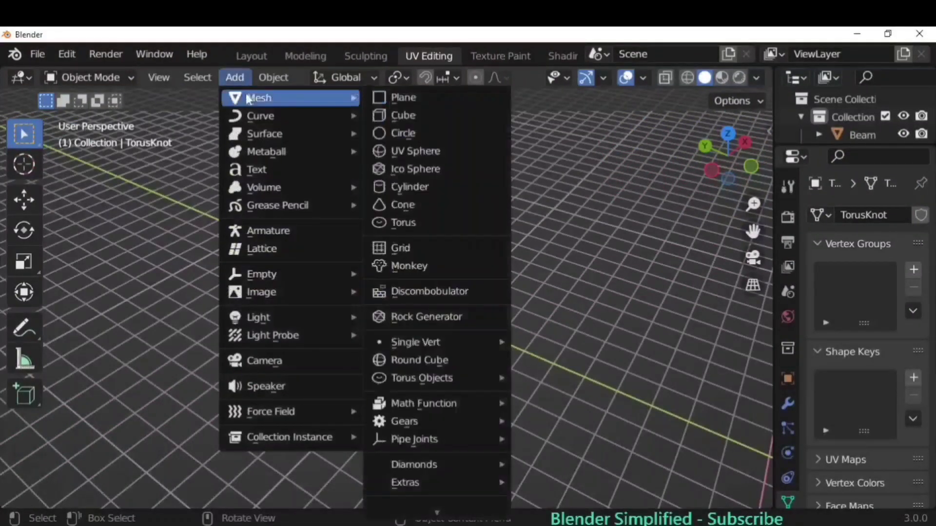
pyautogui.moveTo(515, 481)
pyautogui.click(541, 385)
# - Move the masonry wall back along the Y axis and frame it in the view
pyautogui.scroll(-5, 500, 372)
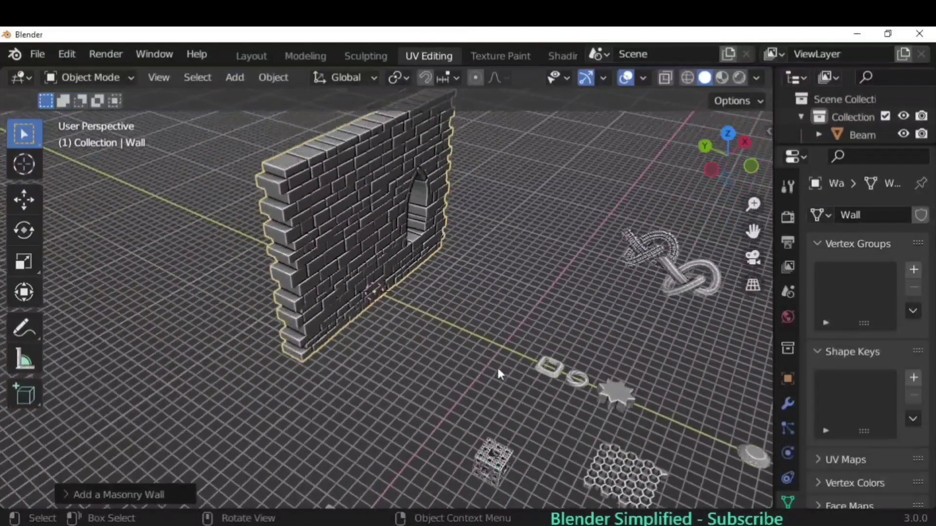
pyautogui.moveTo(496, 368); pyautogui.dragTo(407, 312, button='middle')
pyautogui.scroll(-3, 411, 319)
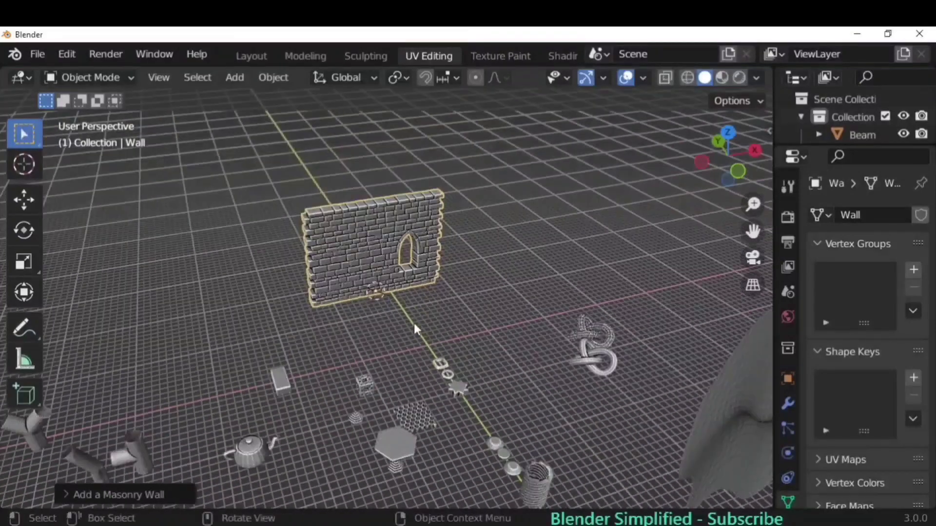
pyautogui.press('g')
pyautogui.press('y')
pyautogui.click(352, 226)
pyautogui.press('KP_Decimal')
pyautogui.moveTo(450, 362); pyautogui.dragTo(454, 315, button='middle')
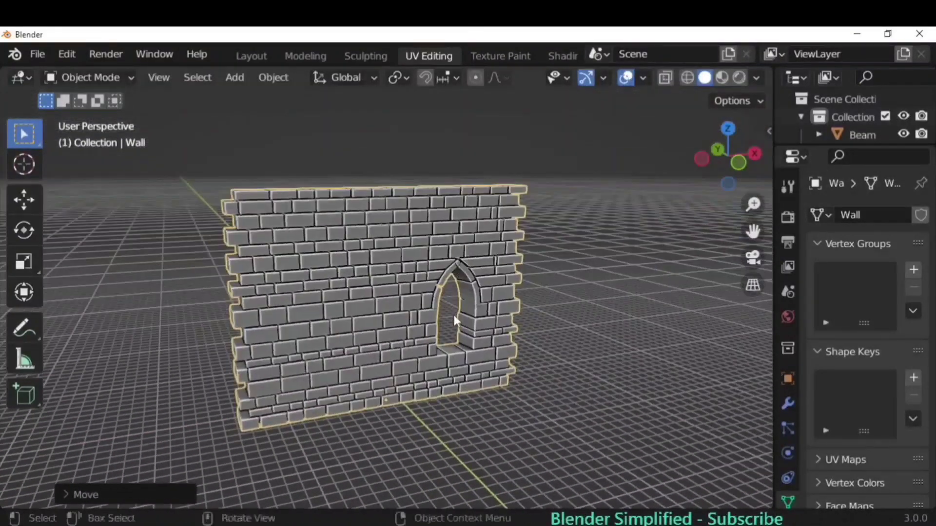
pyautogui.keyDown('shift'); pyautogui.moveTo(487, 361); pyautogui.dragTo(481, 388, button='middle'); pyautogui.keyUp('shift')
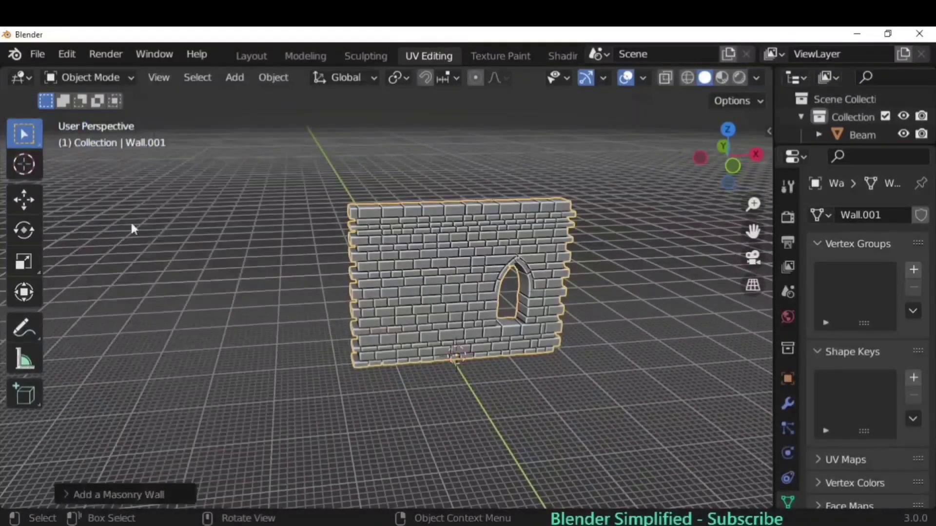
# - Set the new masonry wall's area to start -9.13, end 11.26, bottom 0.99 and top 15.69, with edging 1.71
pyautogui.moveTo(154, 210); pyautogui.dragTo(134, 271)
pyautogui.scroll(2, 318, 265)
pyautogui.moveTo(118, 295); pyautogui.dragTo(144, 295)
pyautogui.scroll(3, 421, 271)
pyautogui.scroll(-3, 420, 271)
pyautogui.scroll(-3, 125, 309)
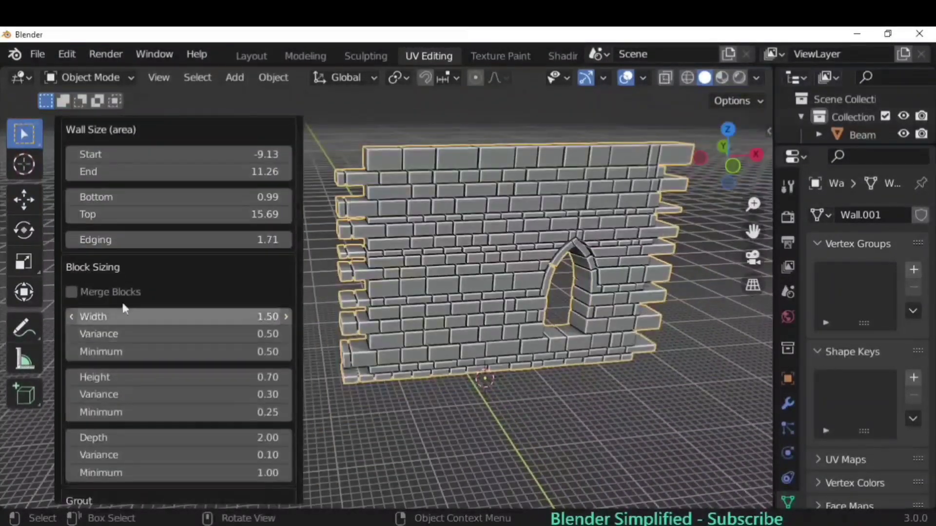
# - Toggle Merge Blocks on and off, and set the block width to 2.19 with a variance of 1.04
pyautogui.click(72, 292)
pyautogui.click(74, 291)
pyautogui.moveTo(130, 316); pyautogui.dragTo(139, 334)
# - Enable the Radial and Curved wall shapes to turn the masonry wall into a dome
pyautogui.scroll(-2, 136, 360)
pyautogui.scroll(-7, 161, 315)
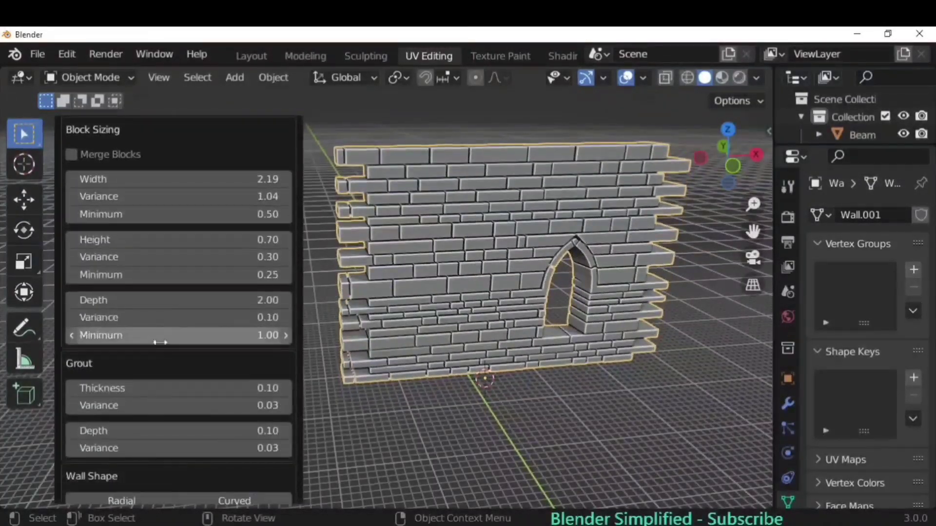
pyautogui.click(146, 419)
pyautogui.moveTo(654, 388); pyautogui.dragTo(483, 368, button='middle')
pyautogui.click(234, 419)
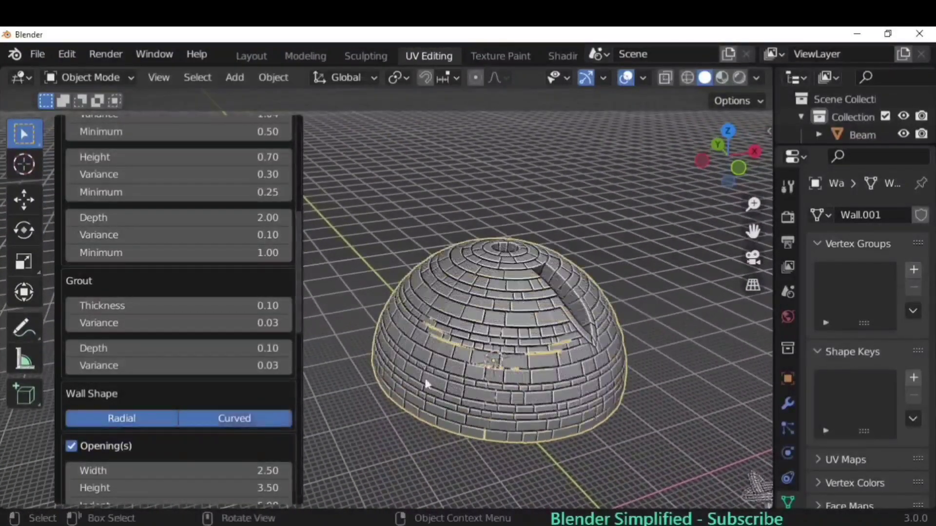
pyautogui.moveTo(424, 376); pyautogui.dragTo(557, 364, button='middle')
# - Set the dome's opening to width 8.08, height 4.73, indent 5.06 and bevel 2.62
pyautogui.click(593, 331)
pyautogui.scroll(-2, 330, 338)
pyautogui.scroll(4, 330, 338)
pyautogui.scroll(-3, 556, 364)
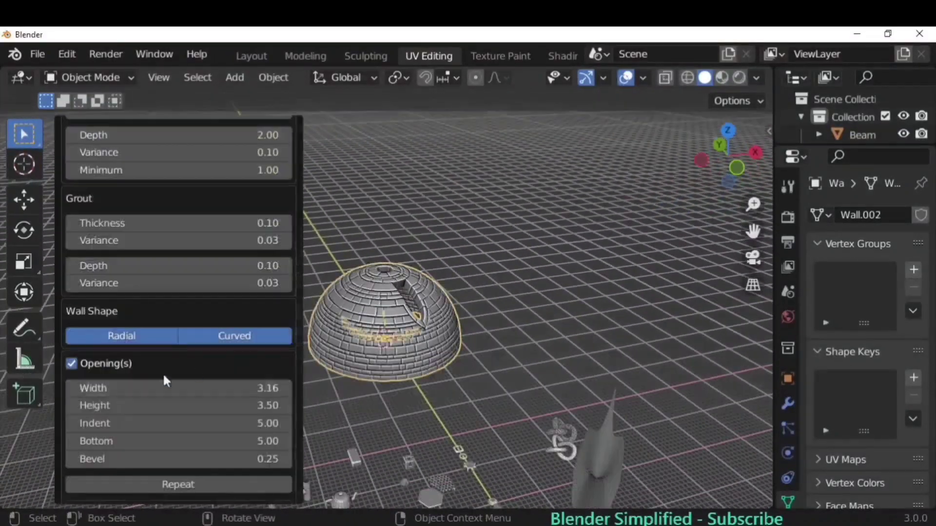
pyautogui.moveTo(165, 388); pyautogui.dragTo(317, 323)
pyautogui.scroll(4, 371, 334)
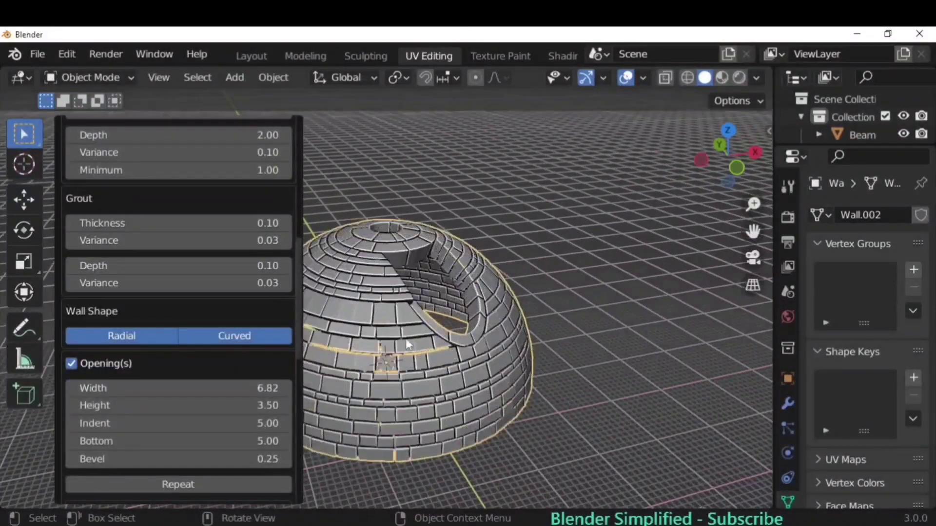
pyautogui.moveTo(446, 348); pyautogui.dragTo(411, 370, button='middle')
pyautogui.keyDown('shift'); pyautogui.moveTo(587, 371); pyautogui.dragTo(668, 375, button='middle'); pyautogui.keyUp('shift')
pyautogui.moveTo(175, 390)
pyautogui.mouseDown()
pyautogui.moveTo(223, 390)
pyautogui.moveTo(193, 391)
pyautogui.mouseUp()
pyautogui.moveTo(161, 423); pyautogui.dragTo(190, 432)
# - Set the curve of the opening's top arch to 5.08
pyautogui.scroll(-2, 116, 391)
pyautogui.scroll(-3, 159, 400)
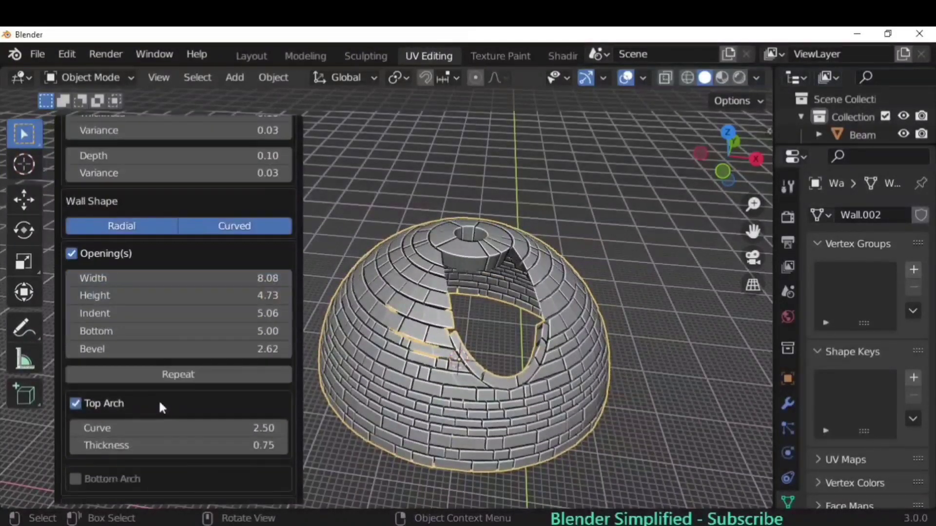
pyautogui.scroll(-1, 136, 361)
pyautogui.moveTo(132, 396); pyautogui.dragTo(166, 397)
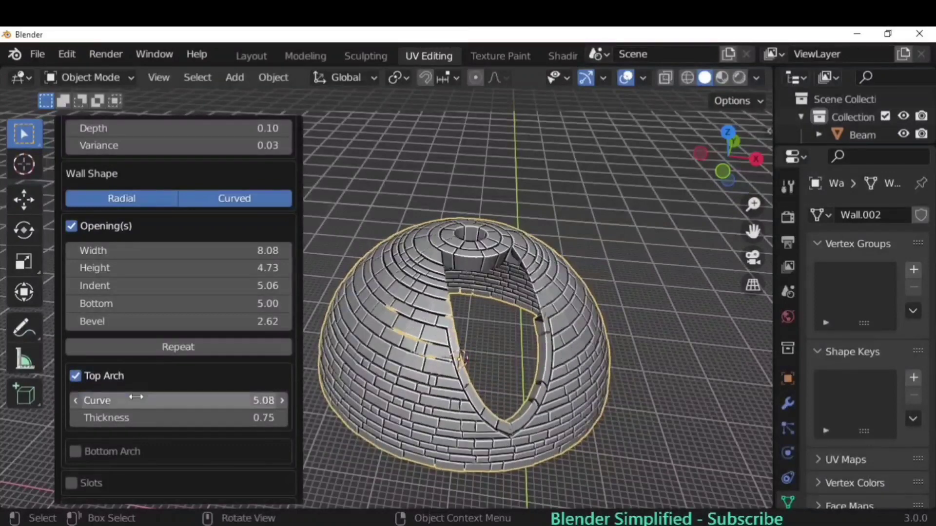
# - Enable the shelf and crenels on the dome, setting the crenel height to 0.39%
pyautogui.scroll(-4, 91, 426)
pyautogui.click(71, 428)
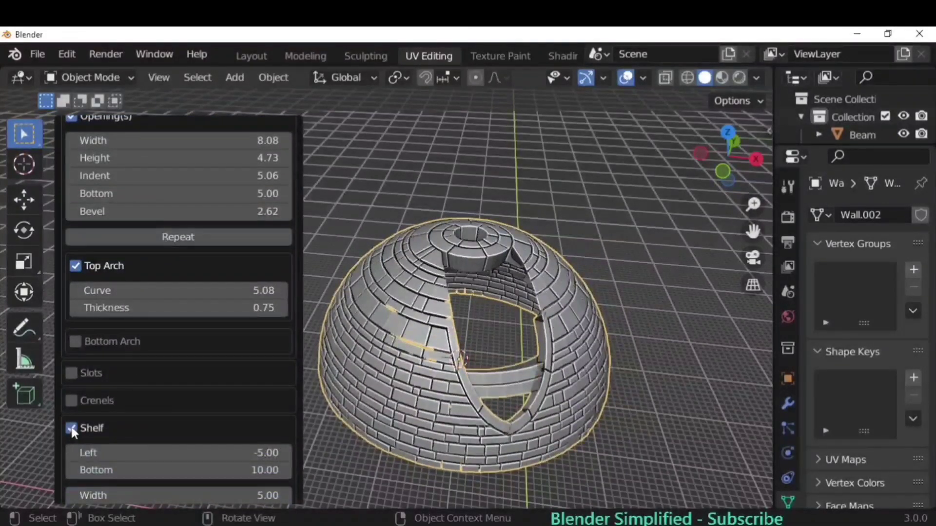
pyautogui.click(72, 401)
pyautogui.moveTo(123, 441); pyautogui.dragTo(187, 441)
# - Enable slots with indent 2.40 and opening 1.82, and enable the bottom arch with curve 1.99
pyautogui.click(71, 373)
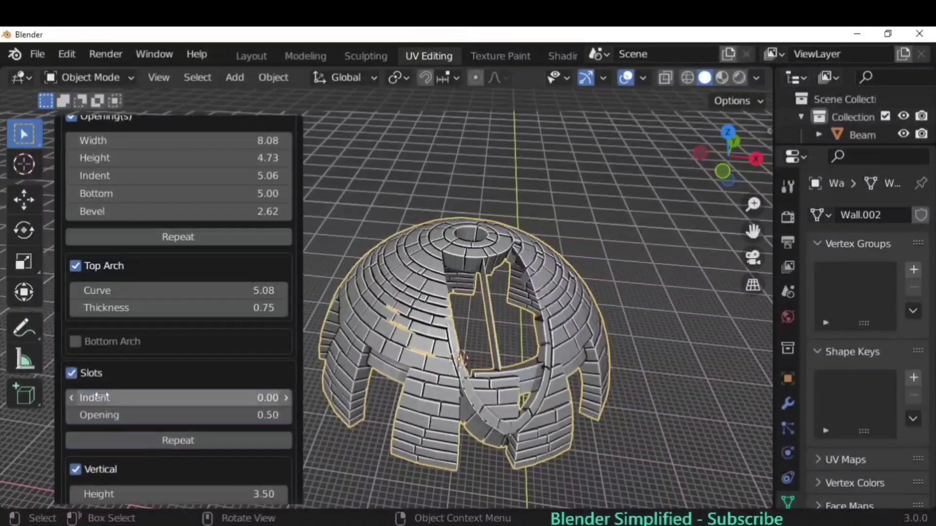
pyautogui.moveTo(175, 398); pyautogui.dragTo(234, 397)
pyautogui.moveTo(176, 415); pyautogui.dragTo(227, 415)
pyautogui.click(76, 342)
pyautogui.moveTo(120, 369); pyautogui.dragTo(168, 369)
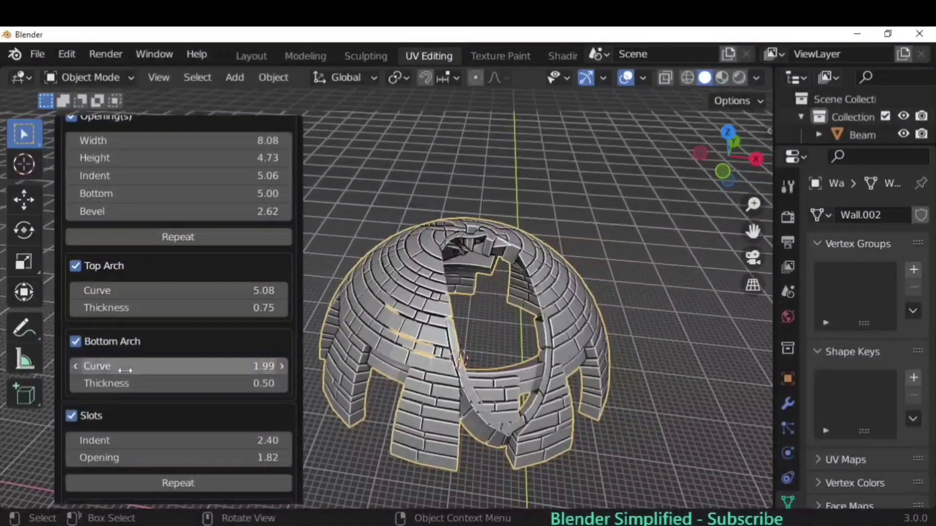
# - Turn off the Radial and Curved wall shapes to make the masonry wall flat again
pyautogui.scroll(-14, 125, 378)
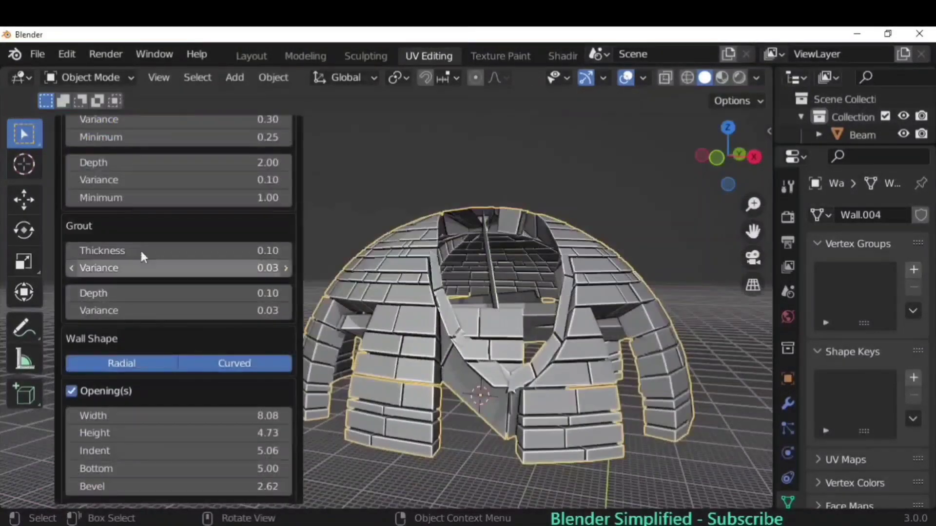
pyautogui.click(122, 363)
pyautogui.moveTo(487, 358); pyautogui.dragTo(305, 365, button='middle')
pyautogui.scroll(-4, 390, 373)
pyautogui.moveTo(419, 375); pyautogui.dragTo(555, 347, button='middle')
pyautogui.click(257, 364)
# - Enable steps on the flat masonry wall and view them from the side
pyautogui.scroll(-10, 224, 398)
pyautogui.scroll(-10, 219, 396)
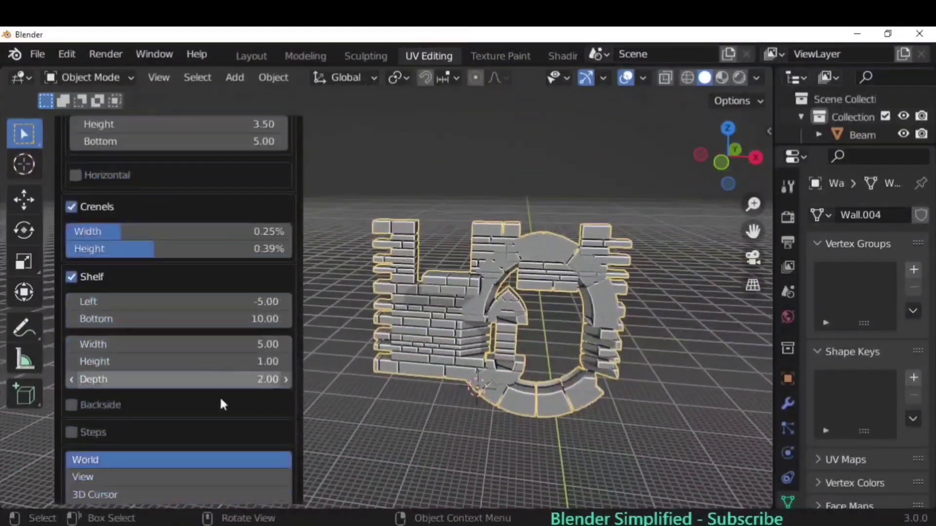
pyautogui.click(72, 378)
pyautogui.moveTo(429, 396); pyautogui.dragTo(383, 415, button='middle')
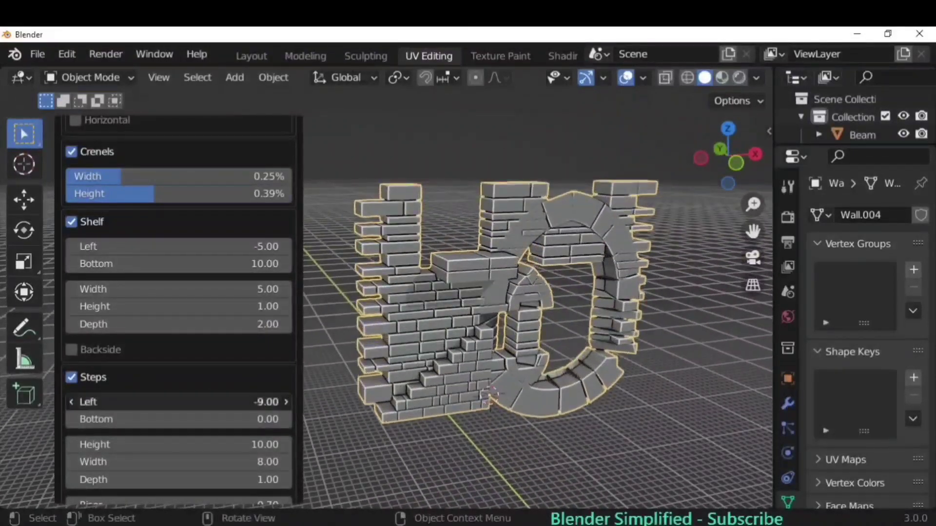
# - Place the wall's steps at left -16.17 and bottom -0.48, and turn on their Direction option
pyautogui.moveTo(176, 402); pyautogui.dragTo(152, 402)
pyautogui.keyDown('shift'); pyautogui.moveTo(449, 444); pyautogui.dragTo(542, 422, button='middle'); pyautogui.keyUp('shift')
pyautogui.moveTo(175, 419); pyautogui.dragTo(167, 419)
pyautogui.scroll(-8, 166, 419)
pyautogui.click(157, 382)
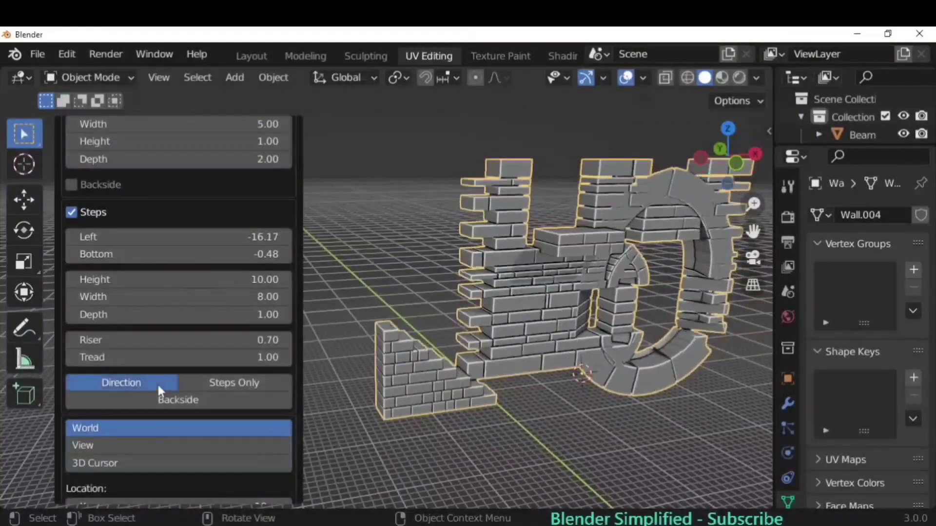
# - Turn off the Direction option of the wall's steps and enable Steps Only and Backside instead
pyautogui.click(221, 384)
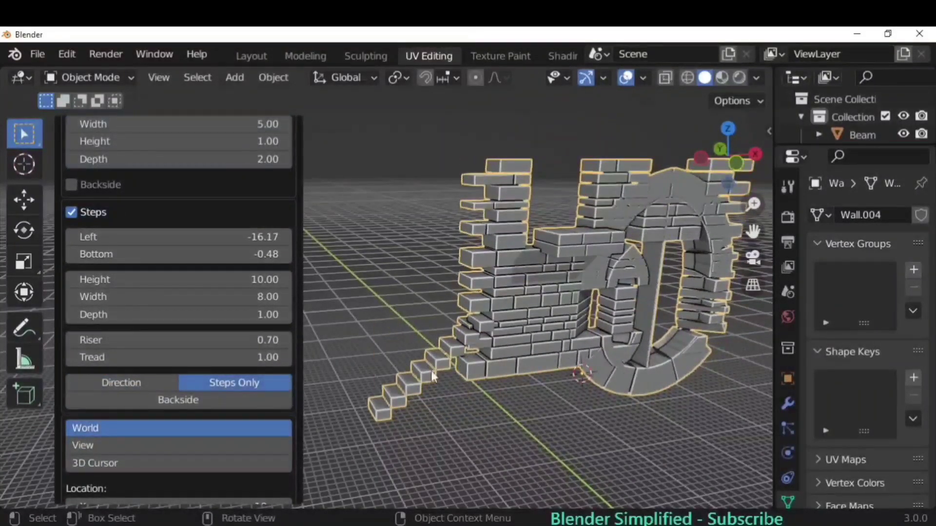
pyautogui.scroll(-5, 214, 400)
pyautogui.scroll(4, 180, 397)
pyautogui.click(197, 381)
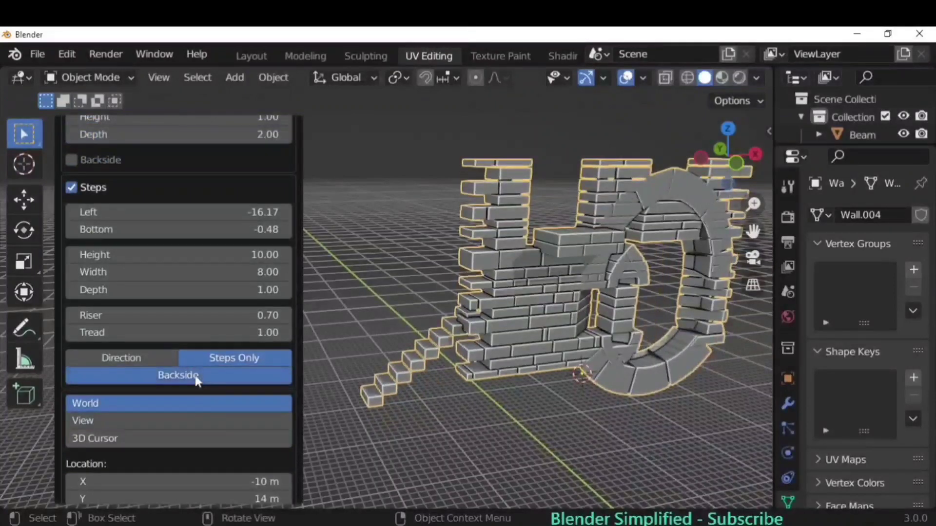
pyautogui.scroll(12, 205, 307)
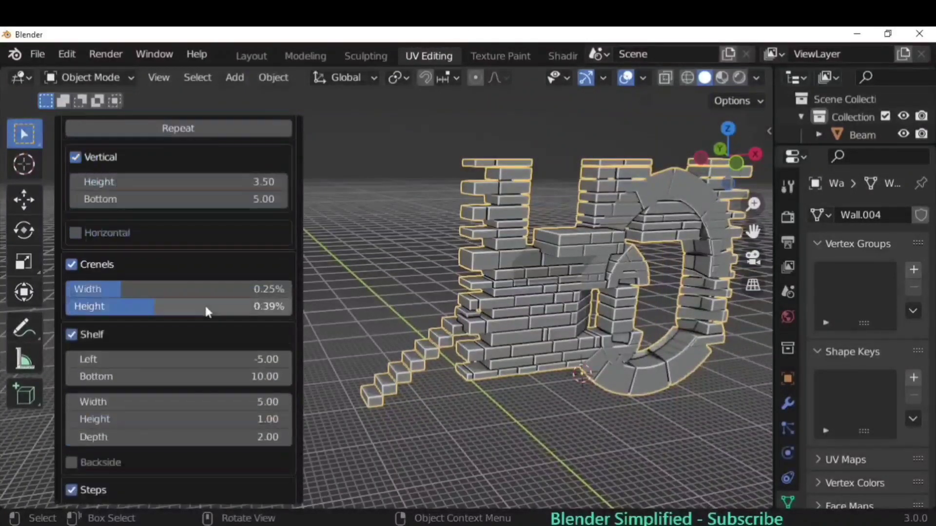
# - Switch the wall's crenels off and on again, and check the wall's remaining shape and opening options
pyautogui.click(75, 261)
pyautogui.click(73, 261)
pyautogui.scroll(15, 121, 280)
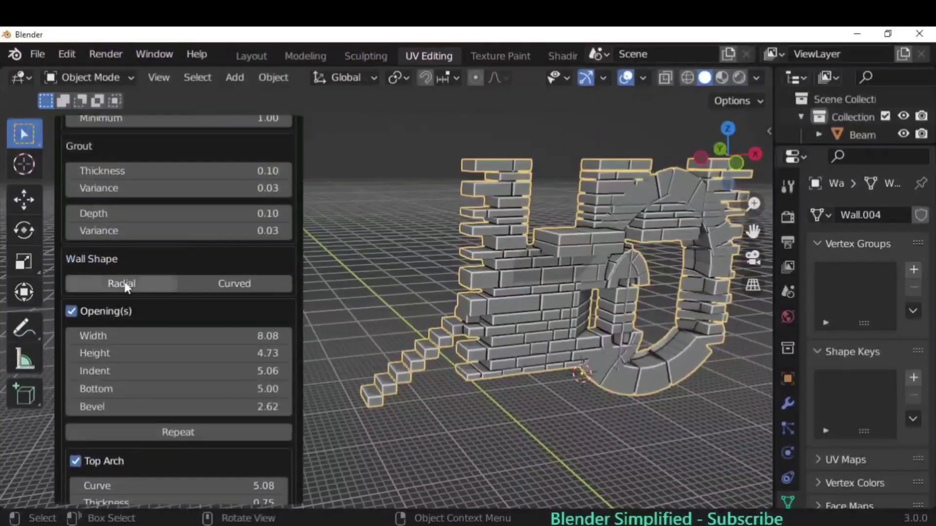
pyautogui.scroll(2, 125, 279)
pyautogui.click(353, 314)
pyautogui.moveTo(353, 314); pyautogui.dragTo(554, 338, button='middle')
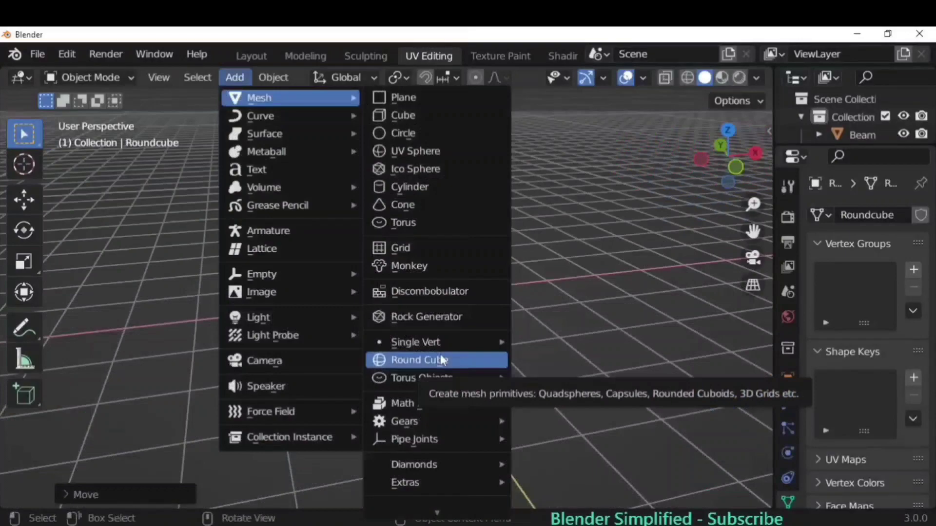
# - Add a Twisted Torus mesh and open its creation settings
pyautogui.moveTo(440, 382)
pyautogui.click(557, 380)
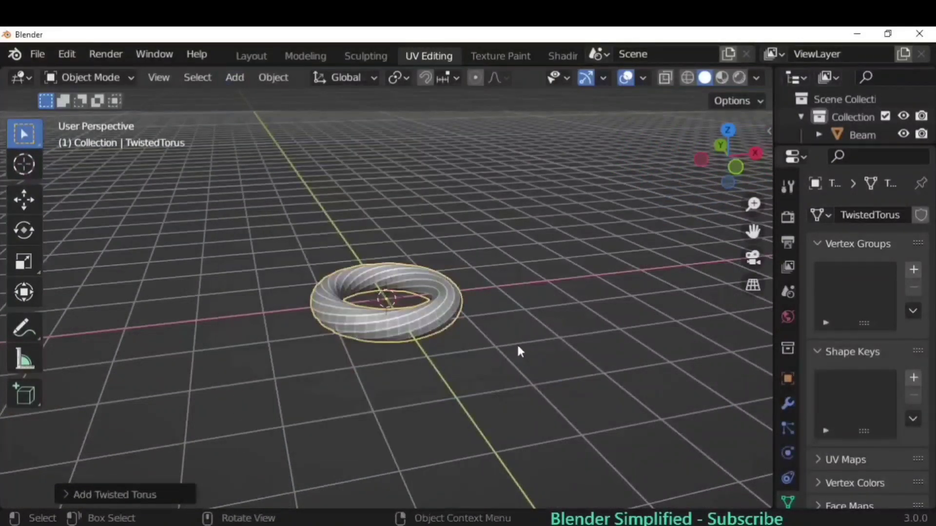
pyautogui.scroll(3, 517, 343)
pyautogui.moveTo(517, 343); pyautogui.dragTo(560, 336, button='middle')
pyautogui.click(114, 494)
pyautogui.click(166, 153)
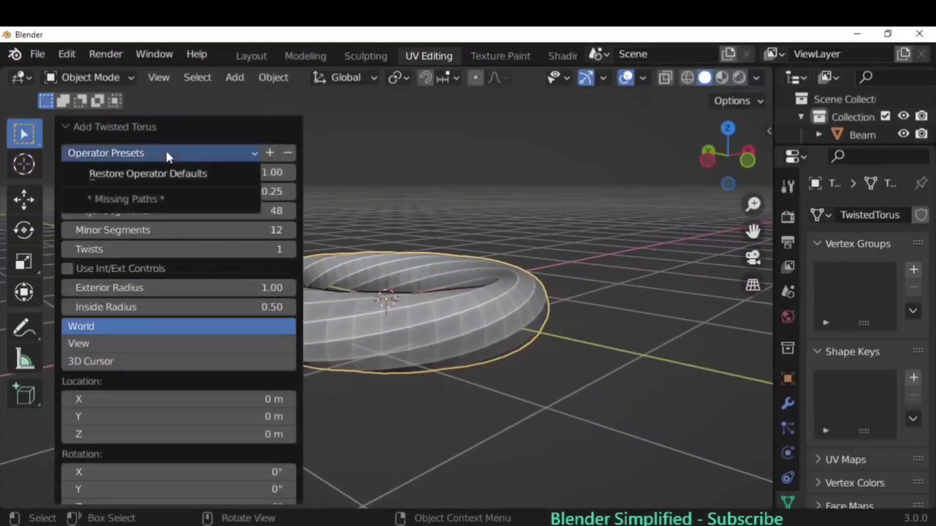
pyautogui.moveTo(533, 359); pyautogui.dragTo(540, 312, button='middle')
# - Set the twisted torus's major radius to 0.70, major segments to 37, minor segments to 6 and exterior radius to 1.63
pyautogui.moveTo(126, 173)
pyautogui.mouseDown()
pyautogui.moveTo(169, 173)
pyautogui.moveTo(110, 173)
pyautogui.mouseUp()
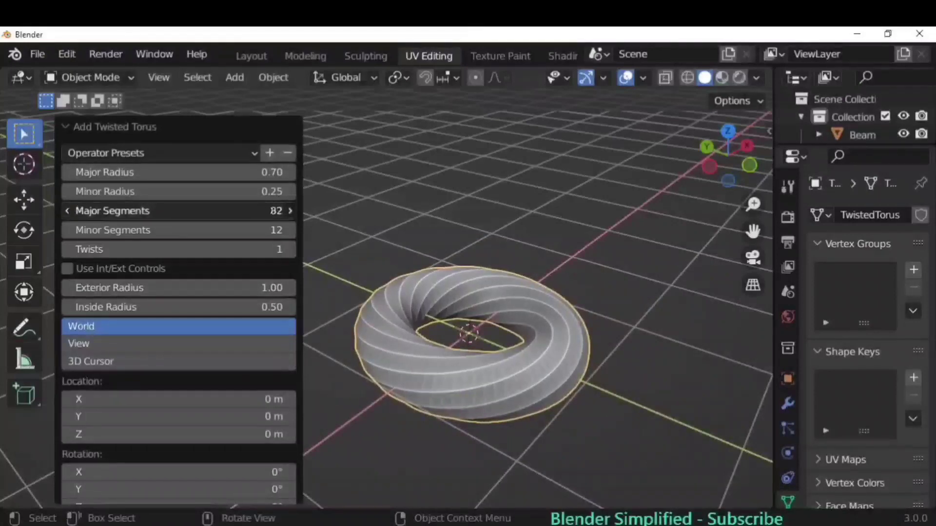
pyautogui.moveTo(138, 230); pyautogui.dragTo(161, 251)
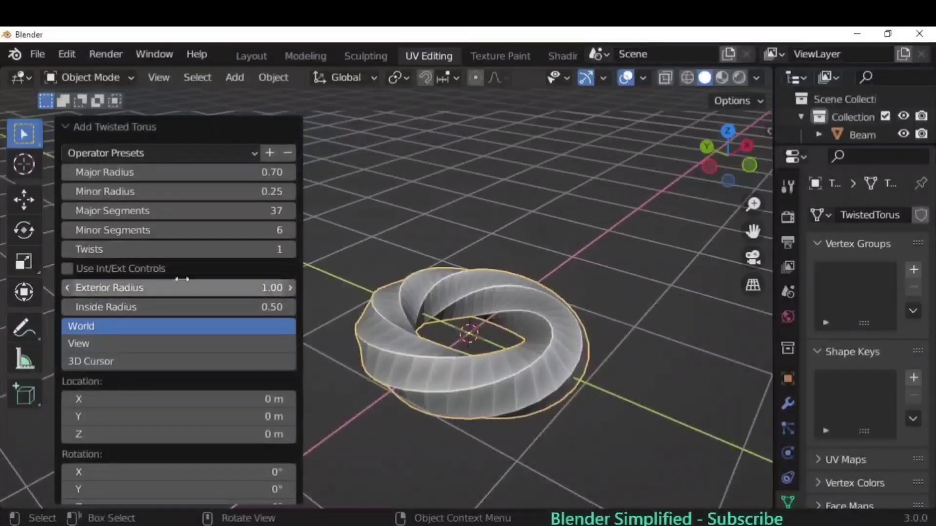
pyautogui.scroll(-1, 182, 278)
pyautogui.scroll(1, 138, 288)
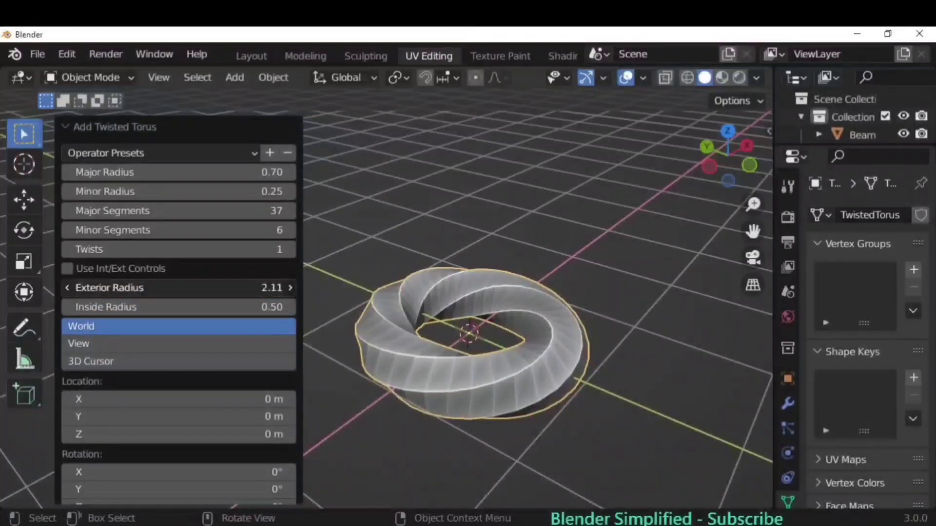
pyautogui.scroll(2, 502, 349)
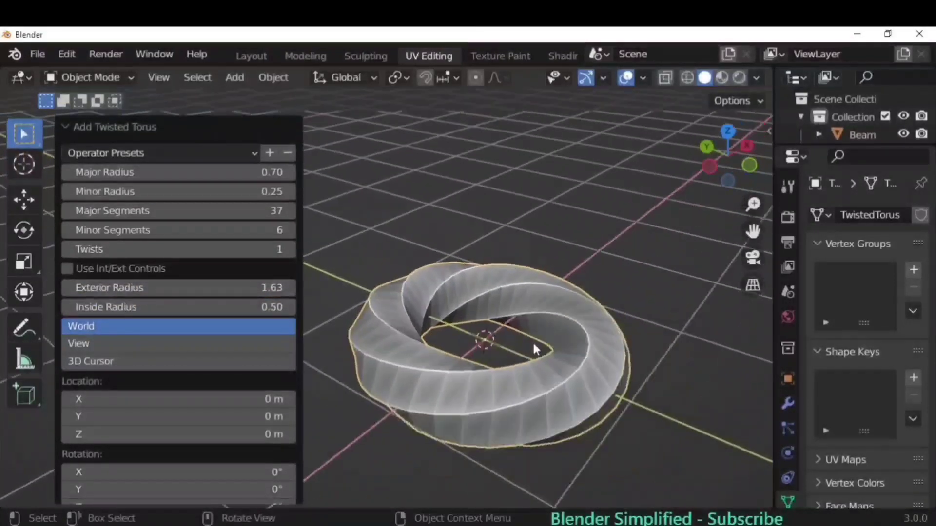
# - Move the twisted torus out of the way, add a Supertoroid and open its creation settings
pyautogui.press('Delete')
pyautogui.hotkey('shift', 'a')
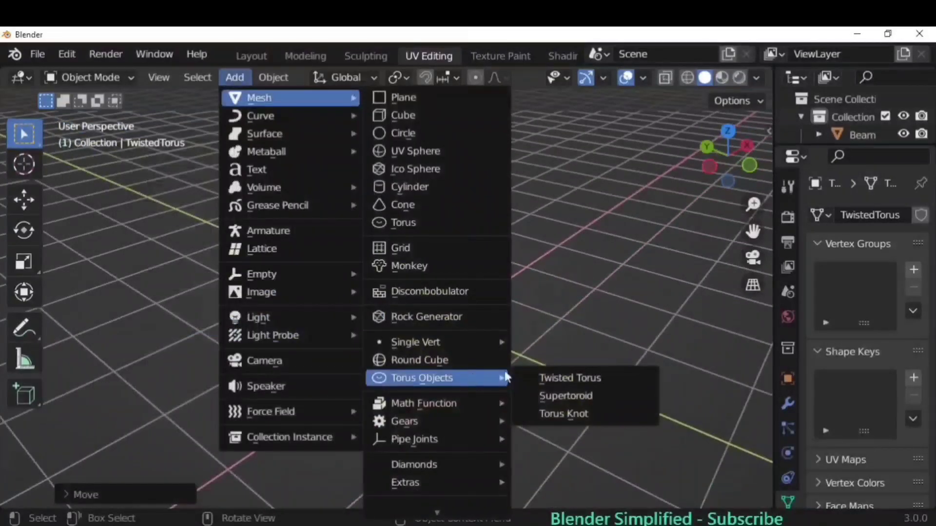
pyautogui.click(531, 394)
pyautogui.click(146, 494)
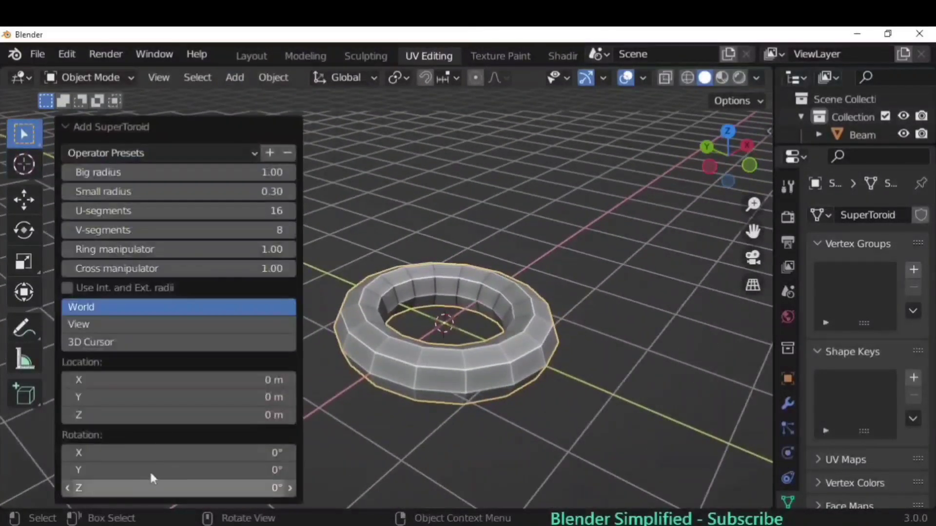
# - Give the supertoroid big radius 0.79, 15 U-segments, 15 V-segments, ring manipulator 0.43 and cross manipulator 1.30
pyautogui.moveTo(150, 169); pyautogui.dragTo(159, 268)
pyautogui.click(146, 193)
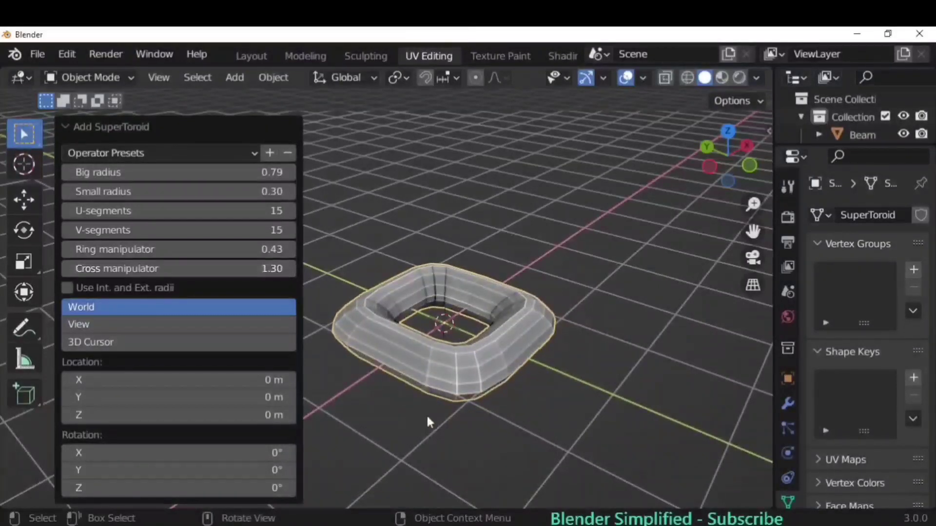
pyautogui.moveTo(426, 414); pyautogui.dragTo(316, 311, button='middle')
pyautogui.moveTo(393, 276); pyautogui.dragTo(505, 379, button='middle')
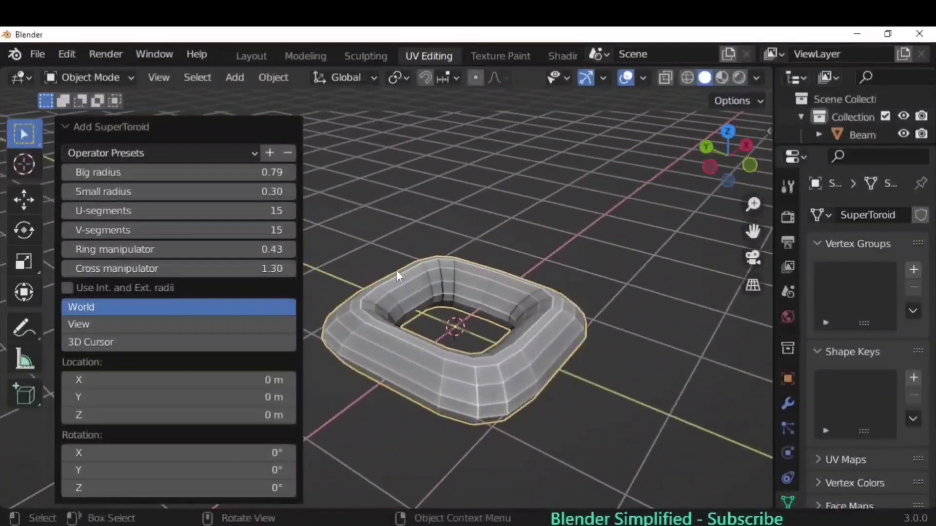
# - Add a Torus Knot mesh and move it along the Y axis away from the supertoroid
pyautogui.click(234, 77)
pyautogui.moveTo(469, 378)
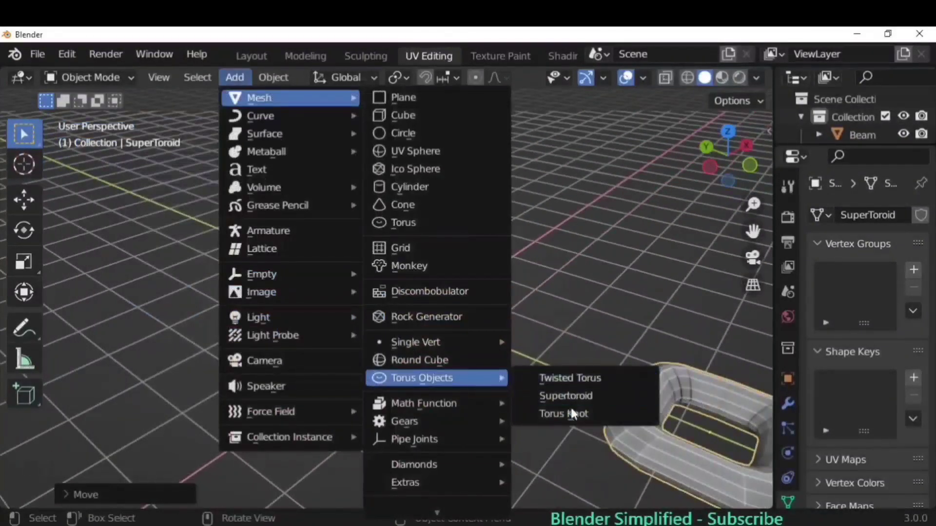
pyautogui.click(574, 413)
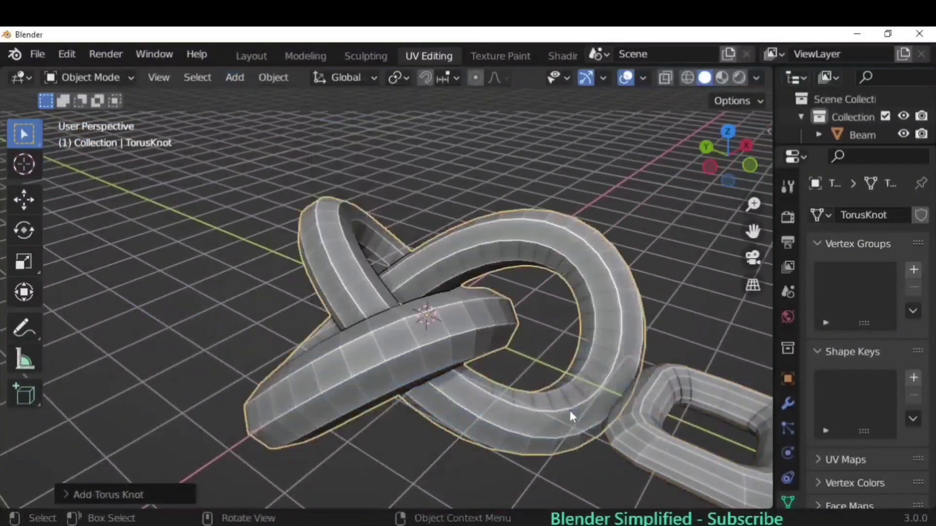
pyautogui.scroll(-2, 522, 353)
pyautogui.press('g')
pyautogui.press('y')
pyautogui.click(338, 297)
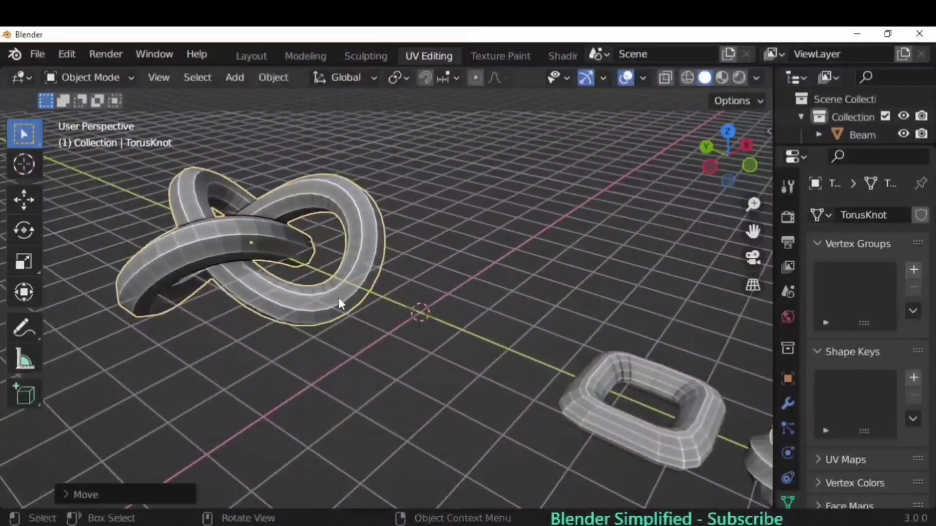
pyautogui.press('KP_Decimal')
pyautogui.moveTo(344, 312); pyautogui.dragTo(372, 334, button='middle')
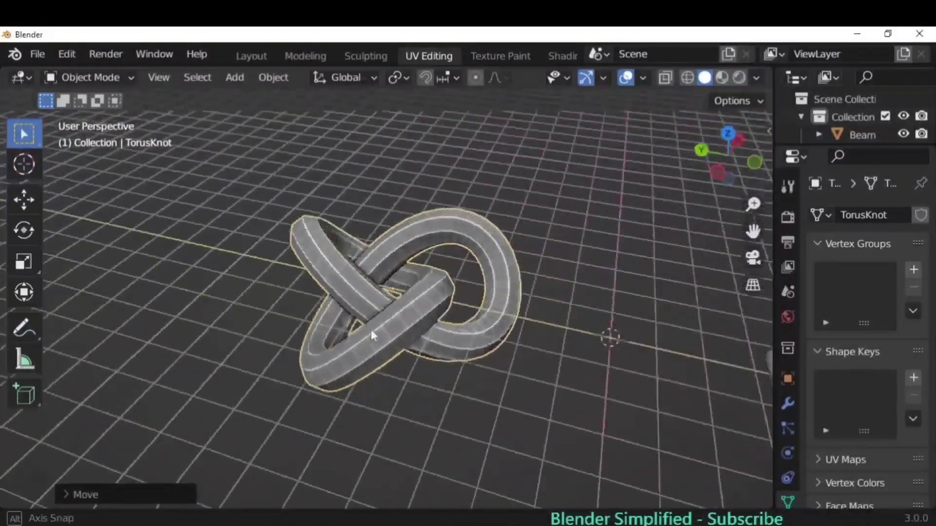
pyautogui.moveTo(450, 274); pyautogui.dragTo(320, 162, button='middle')
# - Apply the Discombobulator to the torus knot with its default protrusion settings
pyautogui.click(235, 78)
pyautogui.moveTo(273, 98)
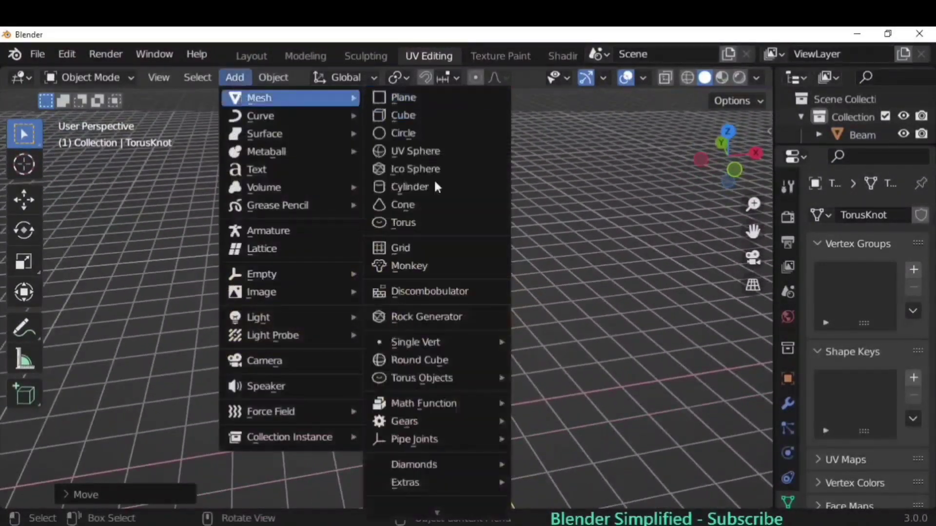
pyautogui.click(460, 291)
pyautogui.scroll(-3, 460, 502)
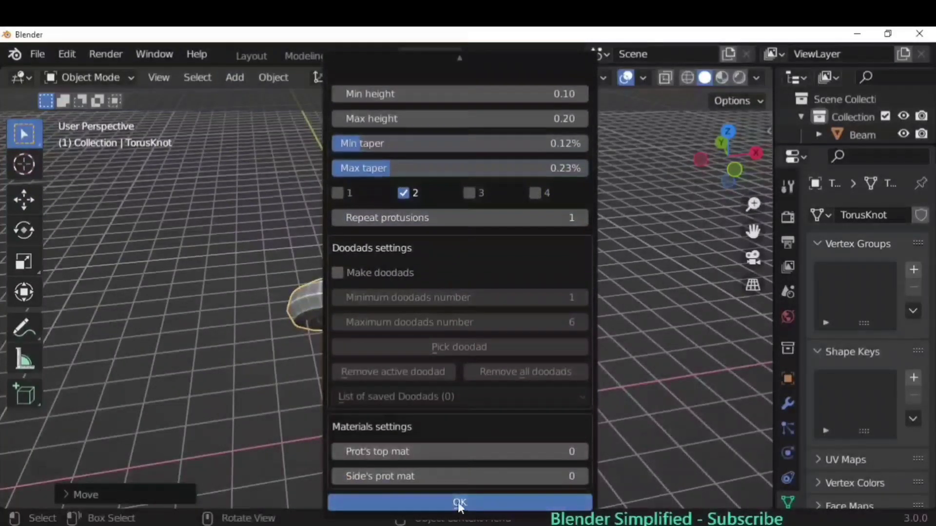
pyautogui.click(518, 501)
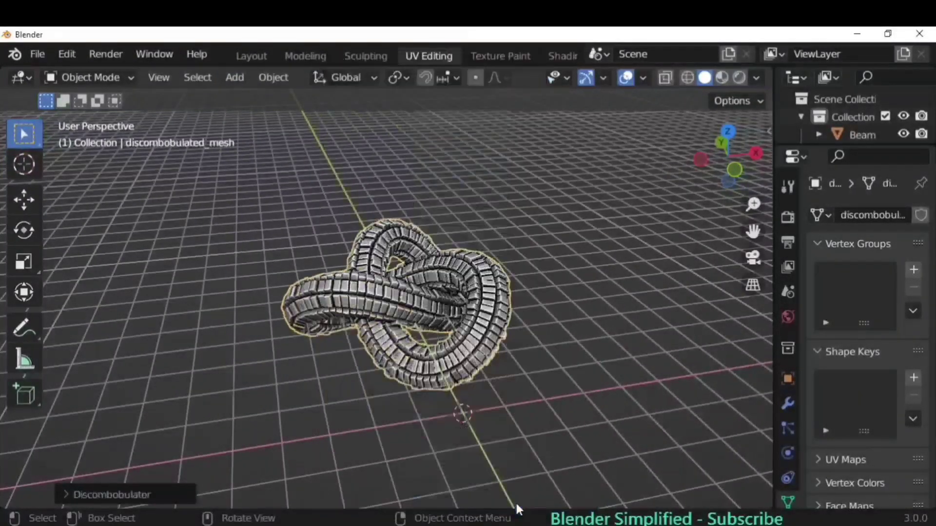
# - Examine the discombobulated knot from several angles and look through the Discombobulator's settings
pyautogui.scroll(2, 468, 303)
pyautogui.moveTo(605, 298)
pyautogui.mouseDown(button='middle')
pyautogui.moveTo(526, 293)
pyautogui.moveTo(574, 280)
pyautogui.moveTo(609, 292)
pyautogui.mouseUp(button='middle')
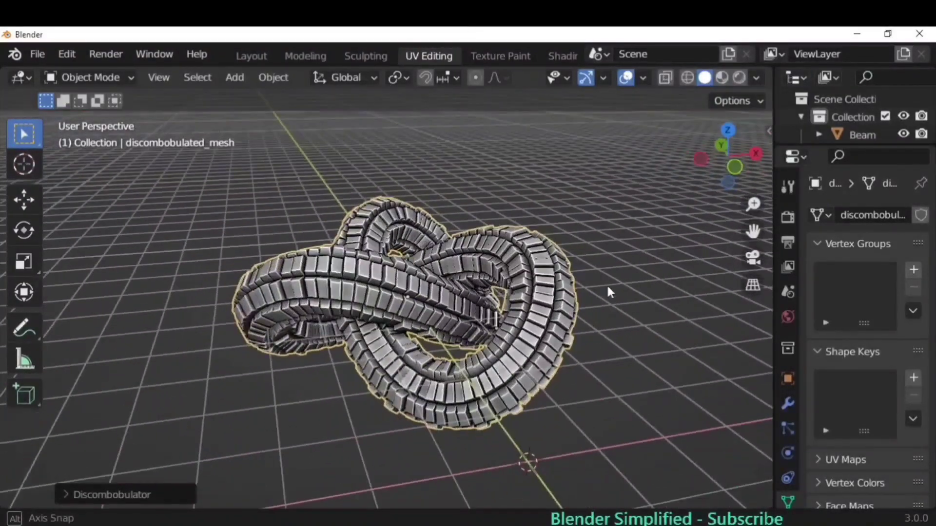
pyautogui.moveTo(380, 298); pyautogui.dragTo(205, 322, button='middle')
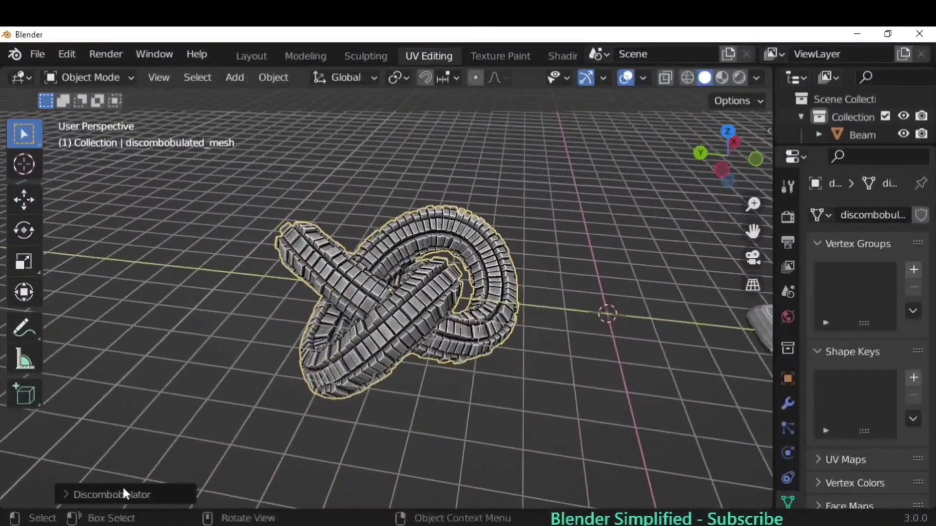
pyautogui.click(123, 493)
pyautogui.scroll(-3, 203, 377)
pyautogui.scroll(3, 171, 258)
pyautogui.click(142, 126)
pyautogui.click(508, 352)
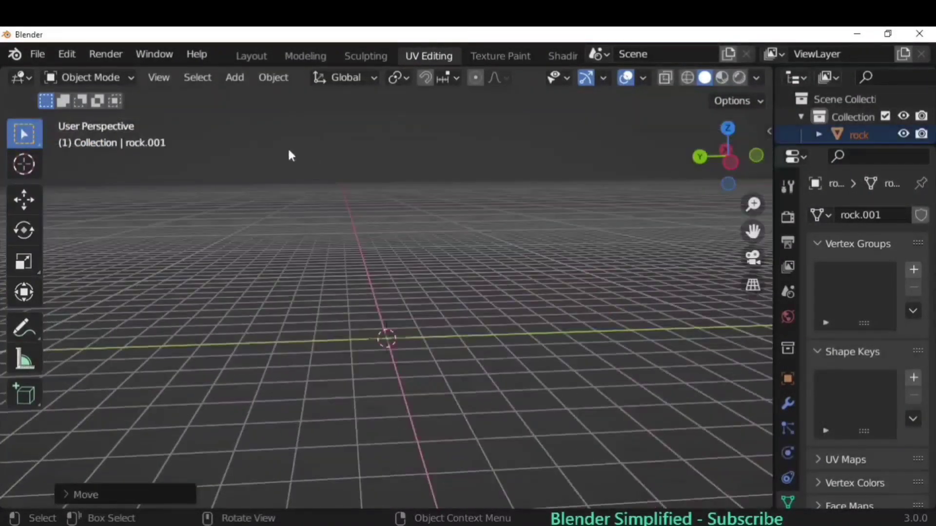
# - Add an XYZ math function surface and open its creation settings
pyautogui.click(234, 77)
pyautogui.moveTo(287, 97)
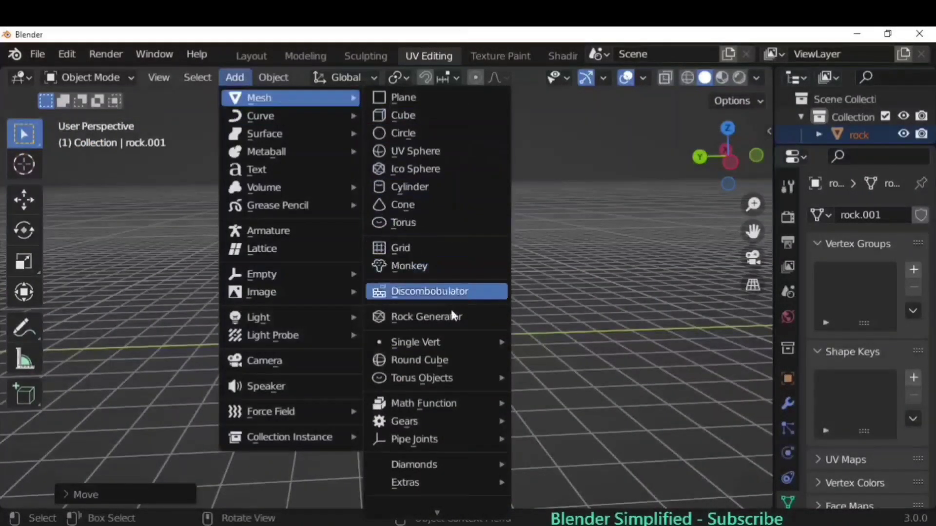
pyautogui.moveTo(454, 410)
pyautogui.click(594, 420)
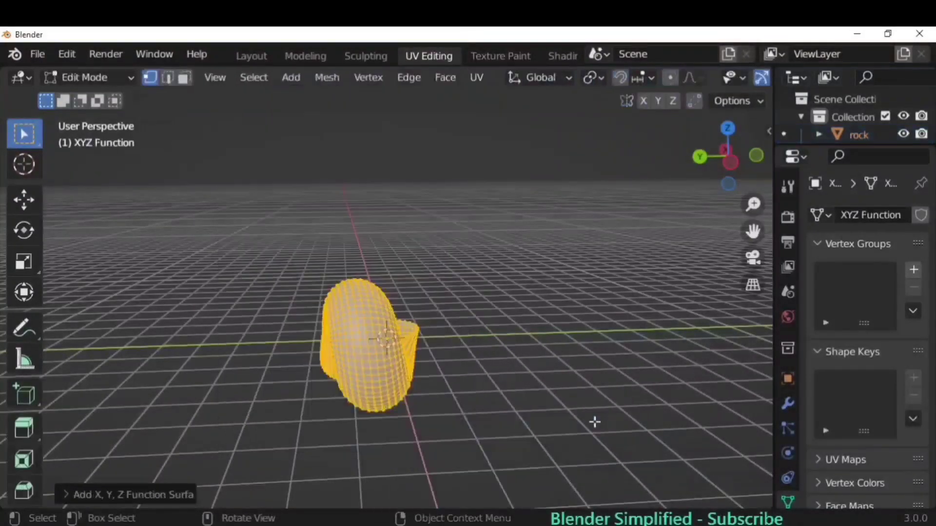
pyautogui.moveTo(594, 422); pyautogui.dragTo(516, 391, button='middle')
pyautogui.click(104, 495)
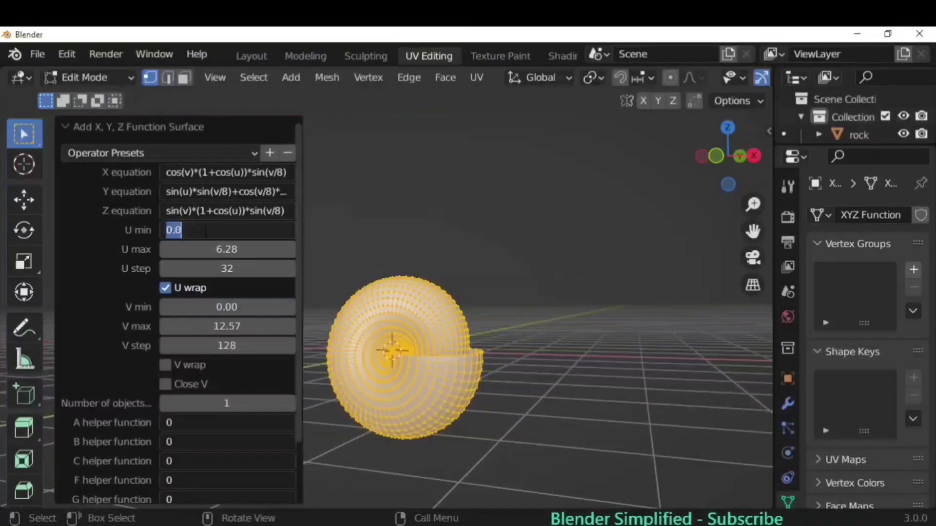
# - Set the function surface's U max to 5 and inspect the shell shape from several angles
pyautogui.click(248, 252)
pyautogui.moveTo(560, 318)
pyautogui.mouseDown(button='middle')
pyautogui.moveTo(390, 334)
pyautogui.moveTo(576, 317)
pyautogui.moveTo(566, 332)
pyautogui.mouseUp(button='middle')
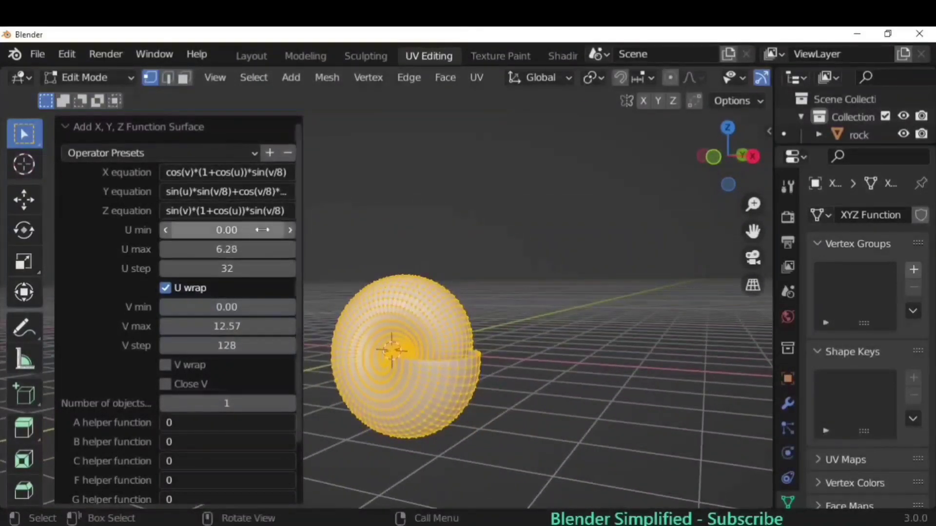
pyautogui.write('5')
pyautogui.press('Return')
pyautogui.moveTo(401, 258); pyautogui.dragTo(628, 443, button='middle')
pyautogui.click(554, 373)
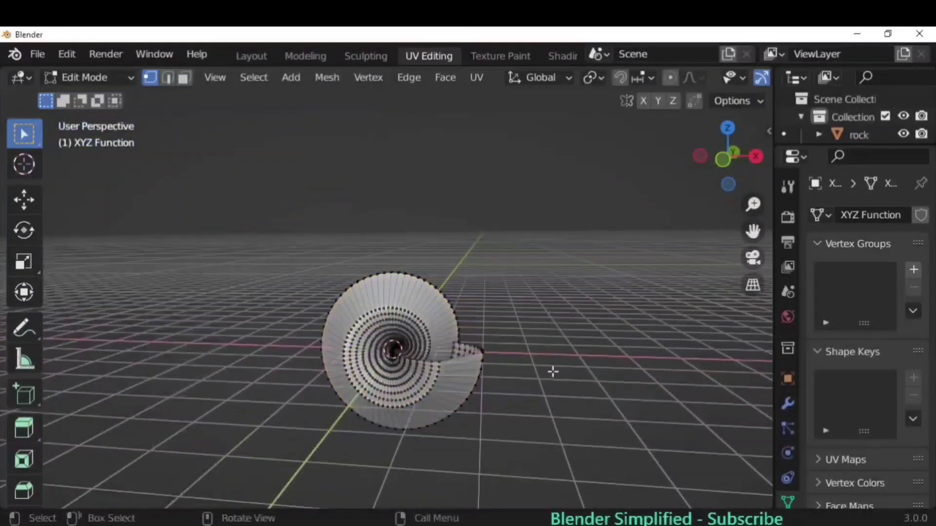
pyautogui.scroll(3, 627, 378)
pyautogui.moveTo(627, 378); pyautogui.dragTo(310, 391, button='middle')
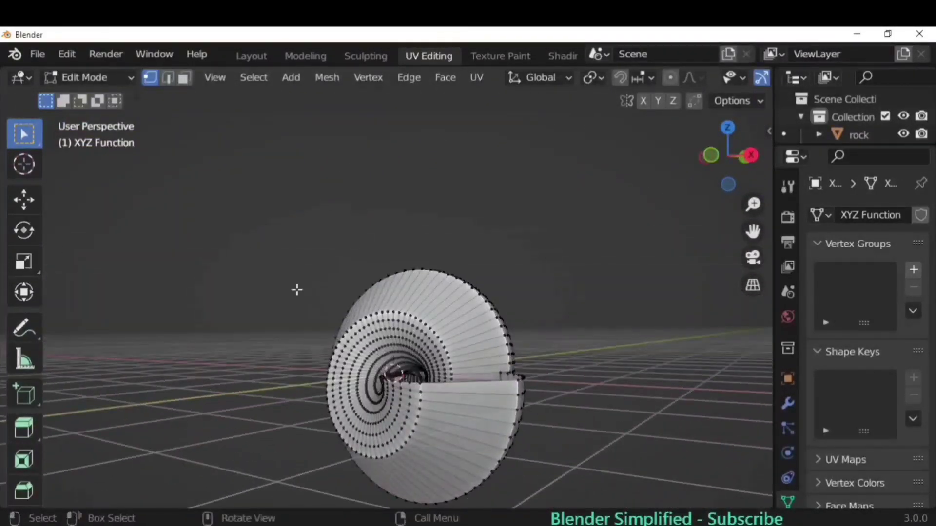
# - Undo the function surface and add a fresh XYZ math function surface with its settings open
pyautogui.hotkey('ctrl', 'z')
pyautogui.hotkey('ctrl', 'z')
pyautogui.scroll(-3, 303, 291)
pyautogui.click(235, 77)
pyautogui.moveTo(358, 103)
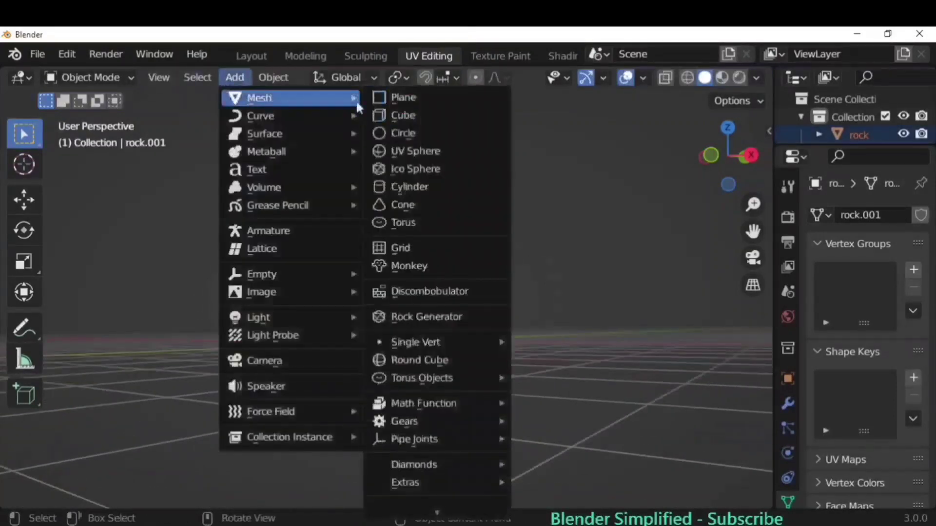
pyautogui.moveTo(424, 403)
pyautogui.click(580, 420)
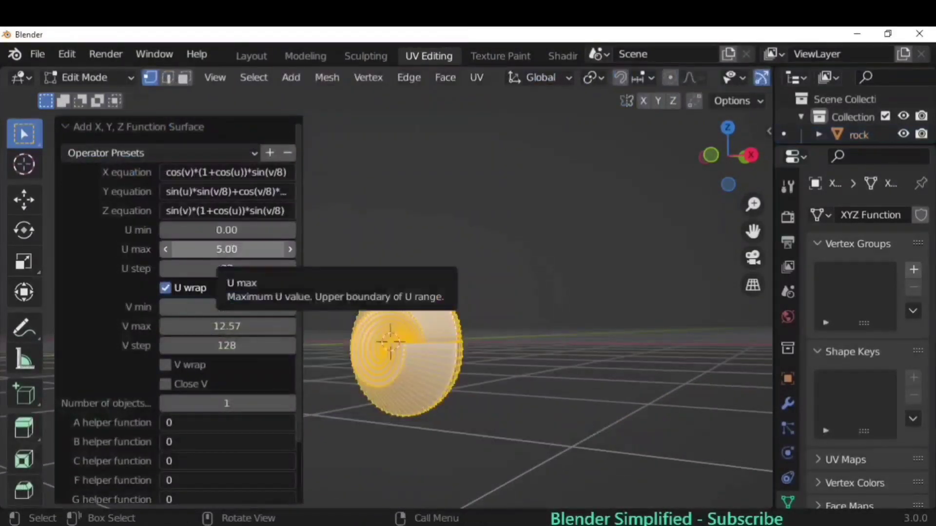
# - Set the new function surface's U max to 3 and view the flattened disc shape
pyautogui.click(239, 249)
pyautogui.write('3')
pyautogui.press('Return')
pyautogui.moveTo(469, 349); pyautogui.dragTo(429, 363, button='middle')
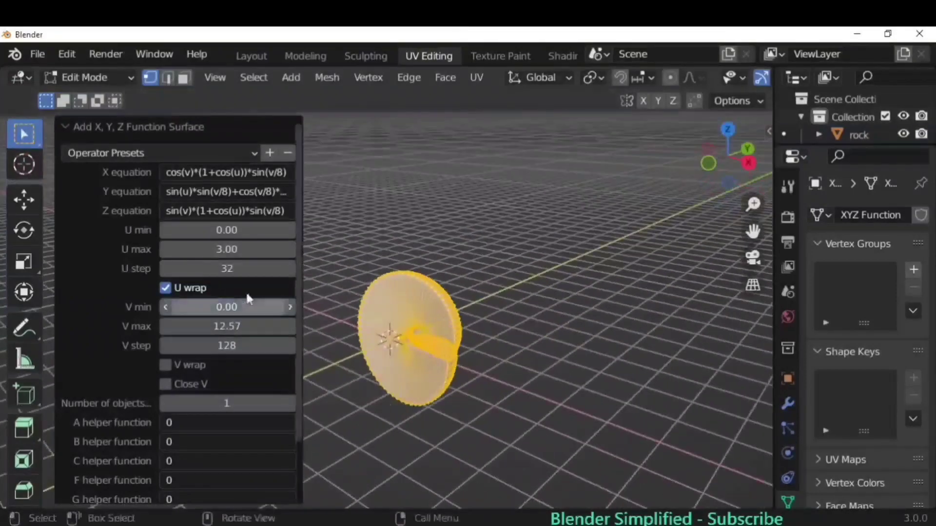
# - Set the function surface's U max to 8 and its U step to 10
pyautogui.press('Return')
pyautogui.scroll(2, 370, 293)
pyautogui.moveTo(371, 293); pyautogui.dragTo(390, 284, button='middle')
pyautogui.press('Return')
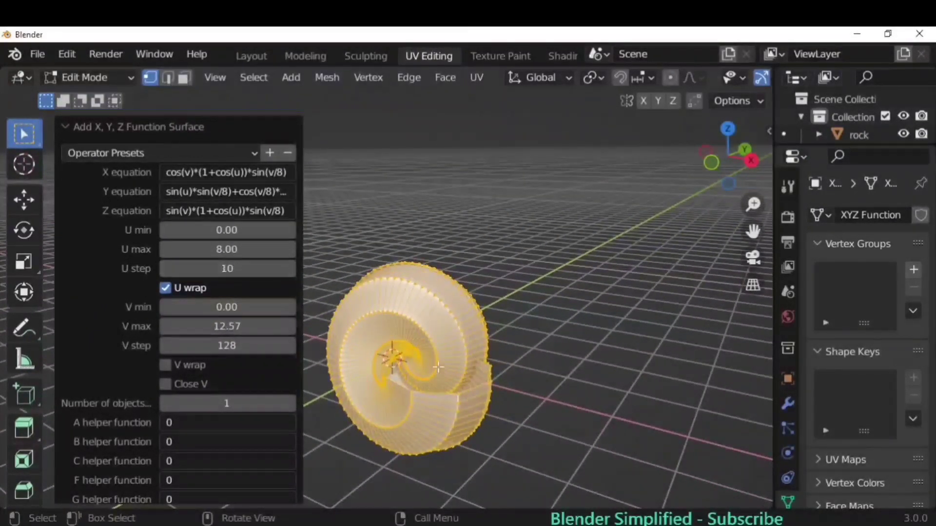
# - Set the function surface's U step to 15
pyautogui.moveTo(507, 360); pyautogui.dragTo(487, 397, button='middle')
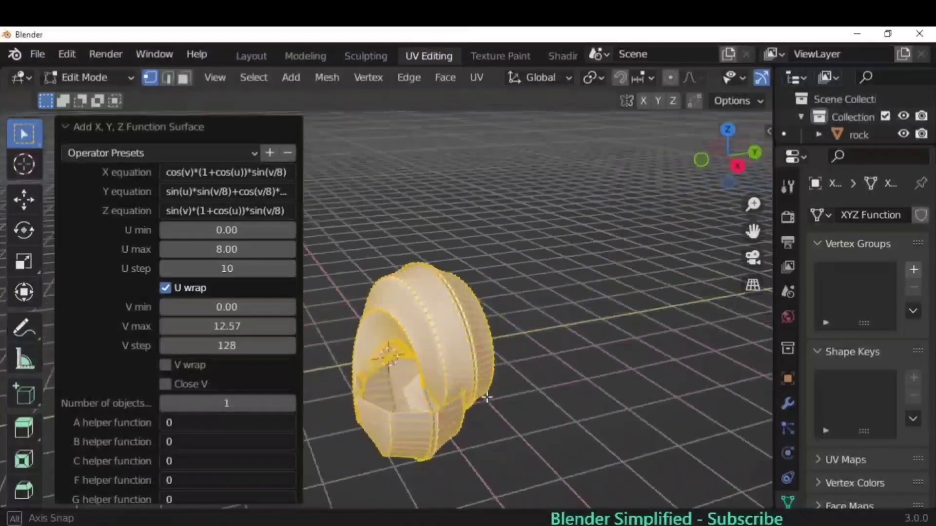
pyautogui.click(240, 271)
pyautogui.write('15')
pyautogui.press('Return')
# - Try a V max of 6 on the function surface and settle on 15
pyautogui.scroll(-3, 243, 270)
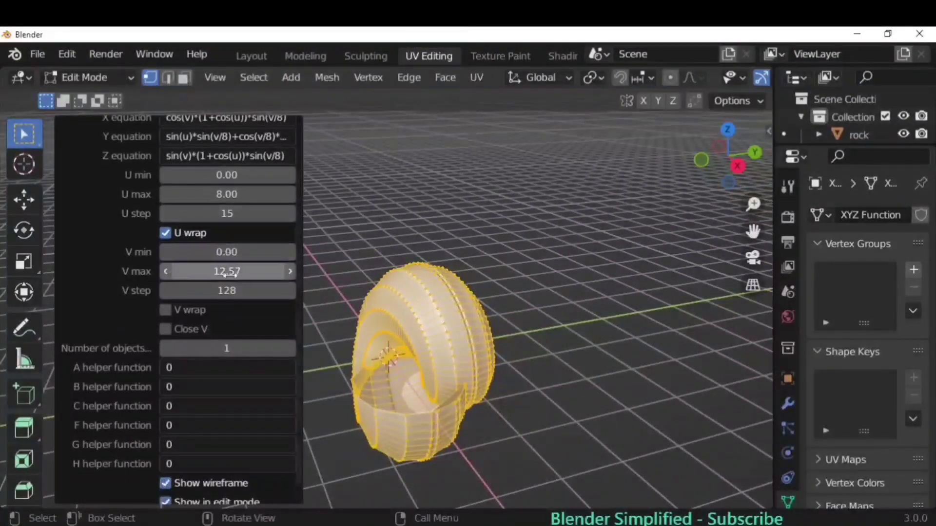
pyautogui.write('6')
pyautogui.press('Return')
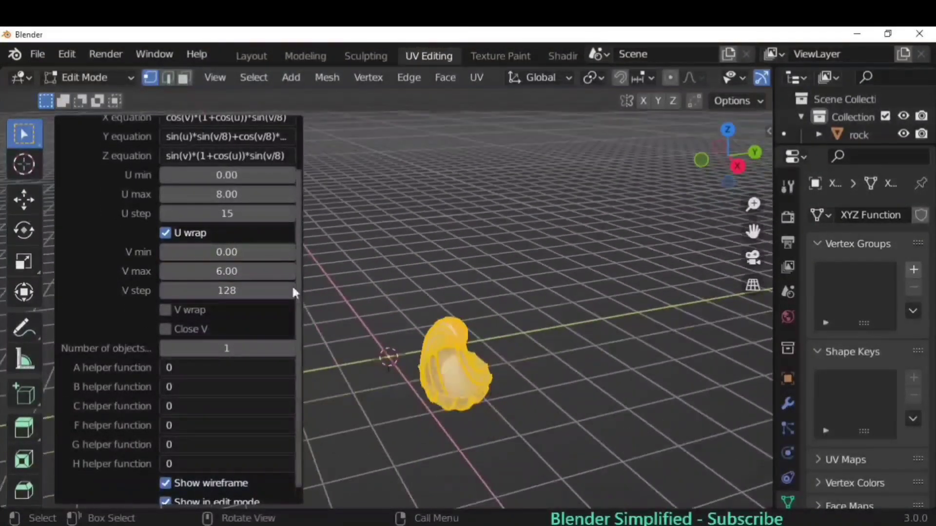
pyautogui.press('Return')
pyautogui.moveTo(487, 273); pyautogui.dragTo(505, 310, button='middle')
pyautogui.scroll(-1, 204, 335)
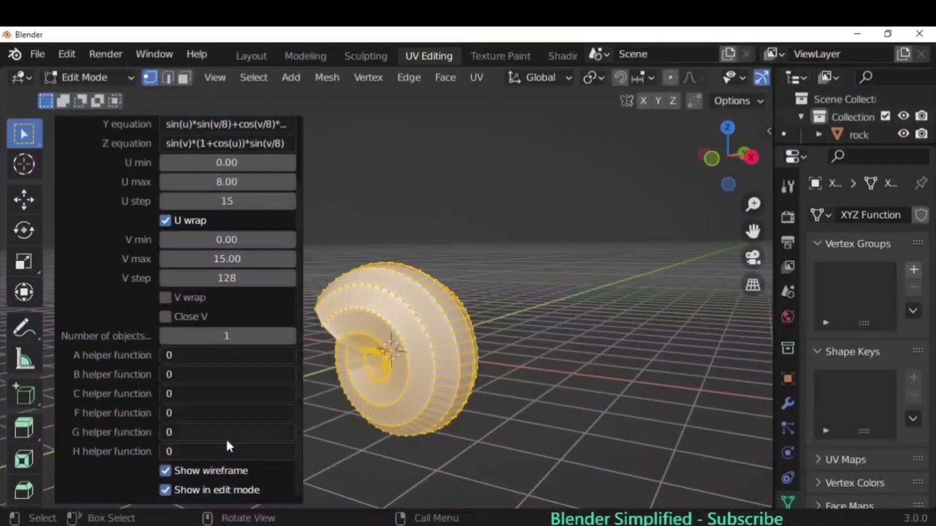
# - Toggle the shell's Show in edit mode option off and back on while inspecting its wireframe
pyautogui.press('Tab')
pyautogui.click(165, 490)
pyautogui.moveTo(366, 428); pyautogui.dragTo(443, 396, button='middle')
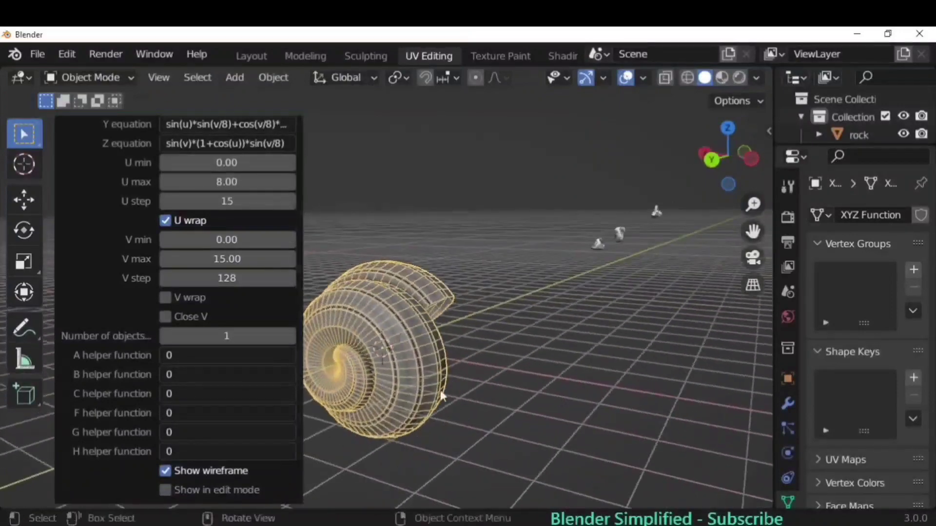
pyautogui.moveTo(560, 387); pyautogui.dragTo(344, 435, button='middle')
pyautogui.click(165, 490)
# - Try extruding a selected part of the shell mesh in Edit Mode
pyautogui.click(398, 437)
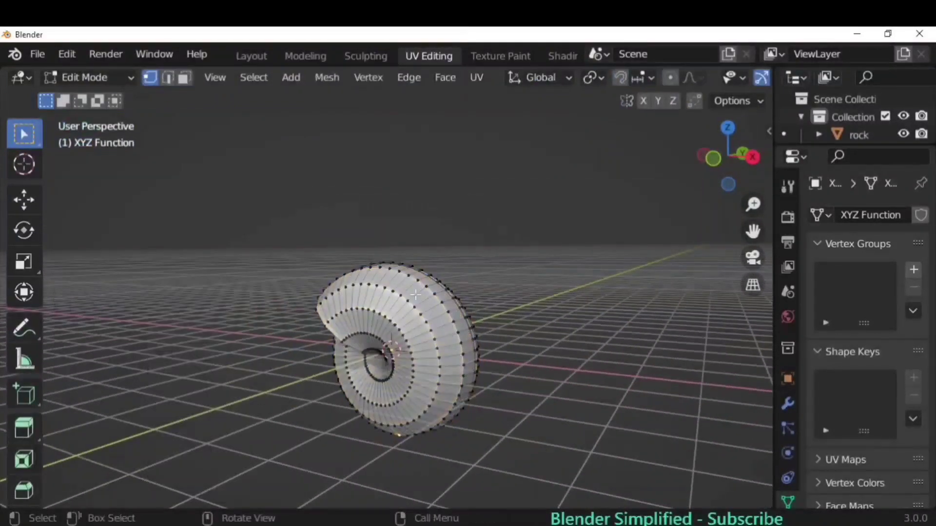
pyautogui.press('e')
pyautogui.click(656, 345)
pyautogui.moveTo(653, 347); pyautogui.dragTo(561, 377, button='middle')
pyautogui.click(244, 334)
pyautogui.moveTo(468, 376); pyautogui.dragTo(571, 397, button='middle')
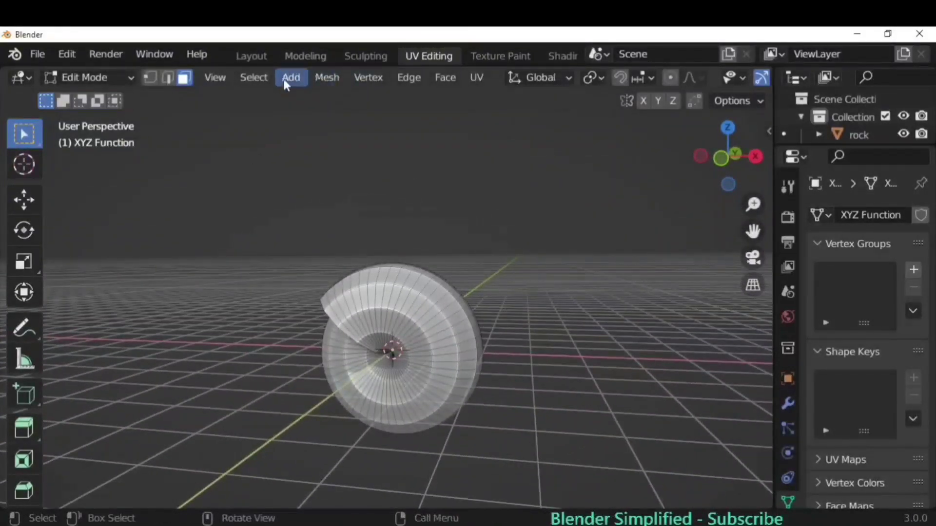
# - Return to Object Mode and add a regular solid from the math function meshes with its settings expanded
pyautogui.press('Tab')
pyautogui.click(235, 77)
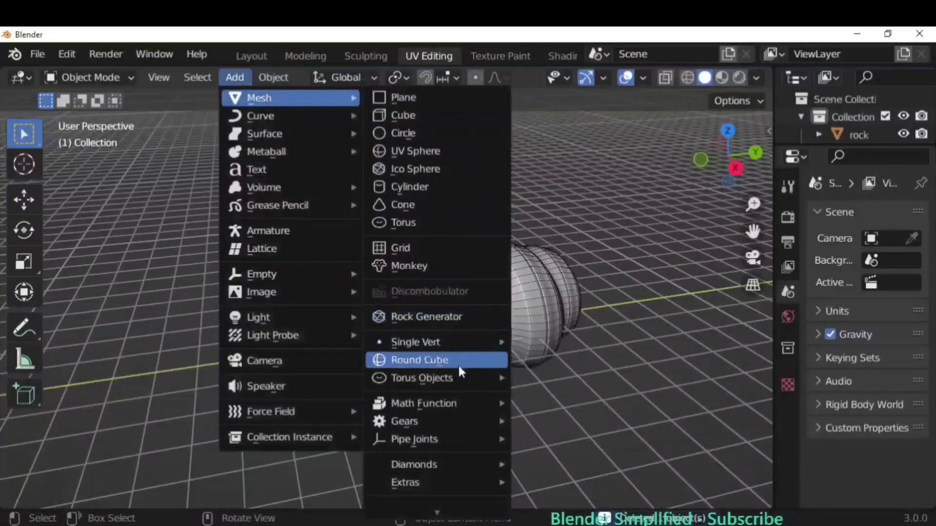
pyautogui.moveTo(439, 404)
pyautogui.click(561, 439)
pyautogui.scroll(1, 273, 439)
pyautogui.click(101, 489)
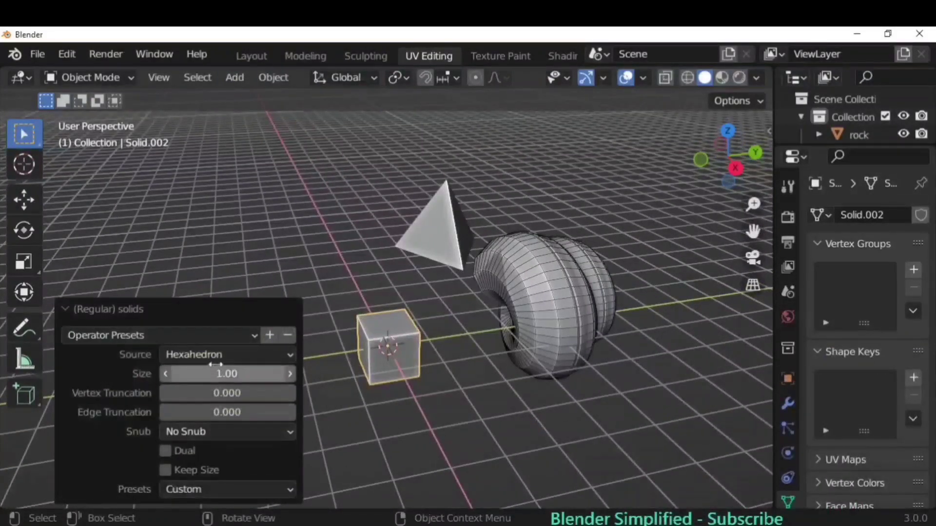
# - Frame the solid and try the Dodecahedron, Icosahedron and Tetrahedron sources on it
pyautogui.click(215, 359)
pyautogui.click(207, 431)
pyautogui.press('KP_Decimal')
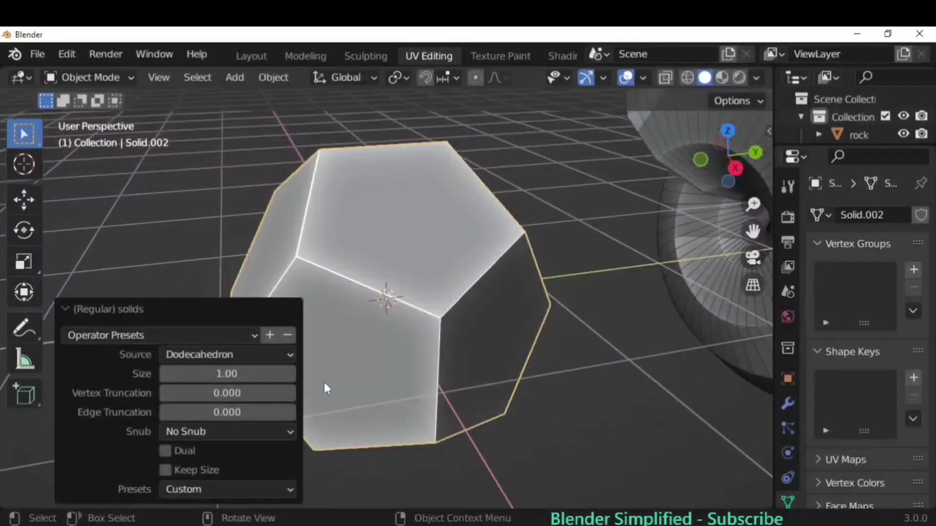
pyautogui.click(217, 356)
pyautogui.click(212, 452)
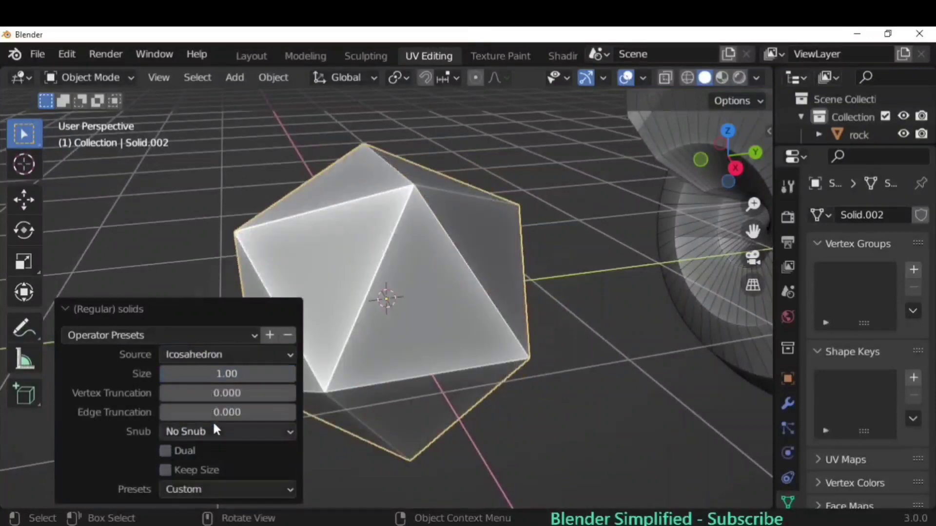
pyautogui.click(238, 355)
pyautogui.click(221, 375)
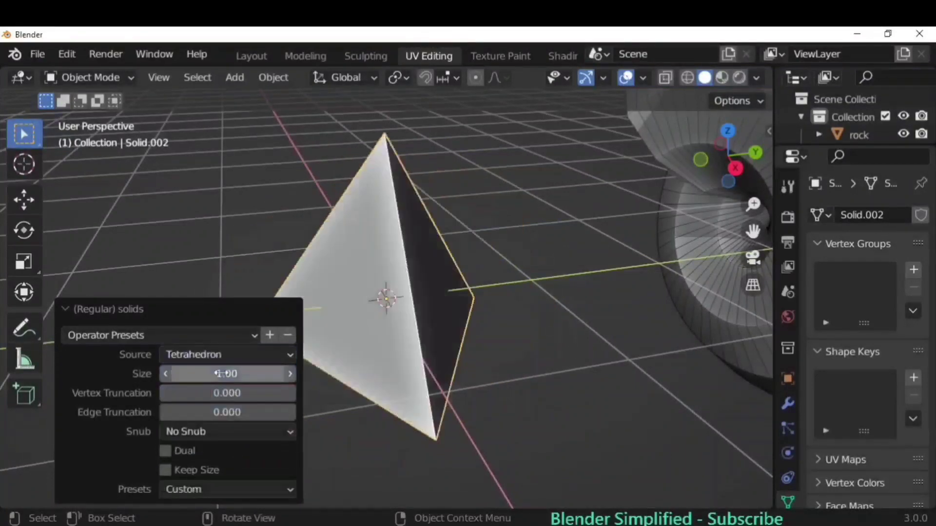
# - Increase the solid's size to 1.18 and apply the Triakis Octahedron preset
pyautogui.click(288, 375)
pyautogui.click(195, 489)
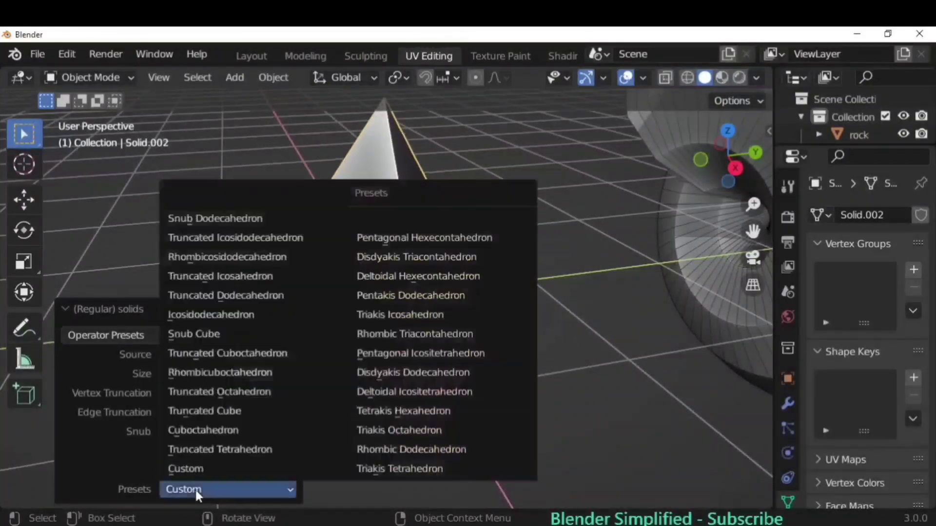
pyautogui.click(388, 430)
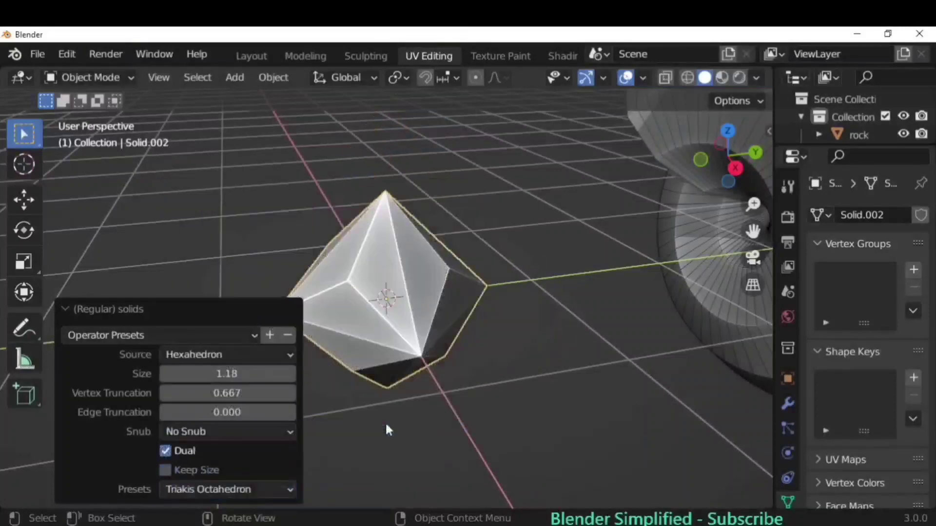
# - Try the Deltoidal Hexecontahedron and Icosidodecahedron presets on the solid
pyautogui.click(202, 489)
pyautogui.click(390, 273)
pyautogui.click(210, 489)
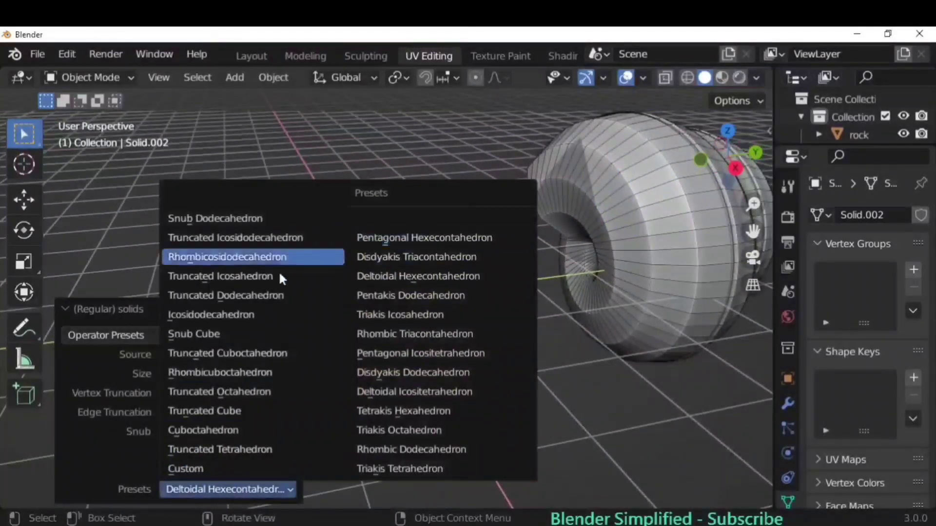
pyautogui.click(264, 315)
# - Try the Truncated Cube and Pentagonal Hexecontahedron presets and view the solid from several sides
pyautogui.click(229, 489)
pyautogui.click(265, 412)
pyautogui.moveTo(378, 380); pyautogui.dragTo(561, 381, button='middle')
pyautogui.click(229, 490)
pyautogui.click(429, 236)
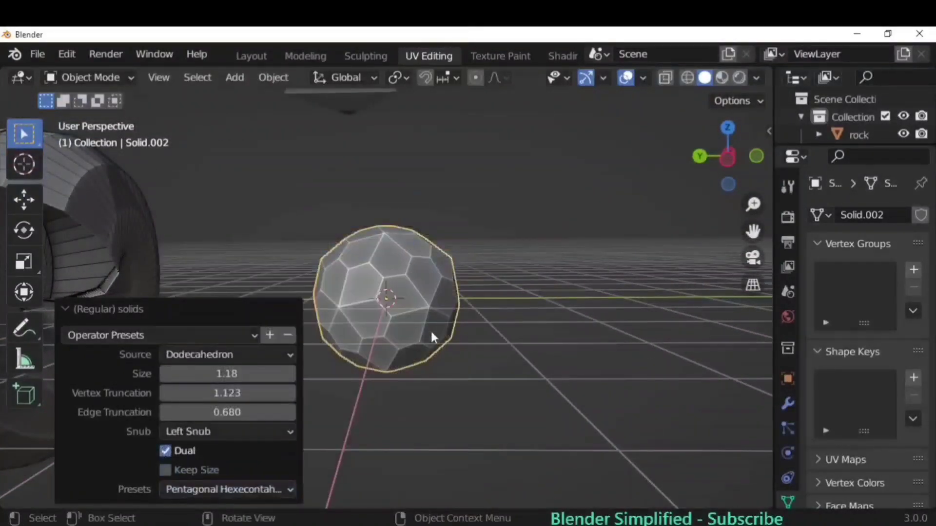
pyautogui.moveTo(431, 337); pyautogui.dragTo(371, 351, button='middle')
# - Try two more presets on the solid and settle on Rhombic Triacontahedron
pyautogui.click(229, 489)
pyautogui.click(434, 316)
pyautogui.click(249, 486)
pyautogui.click(429, 195)
pyautogui.click(273, 489)
pyautogui.click(419, 267)
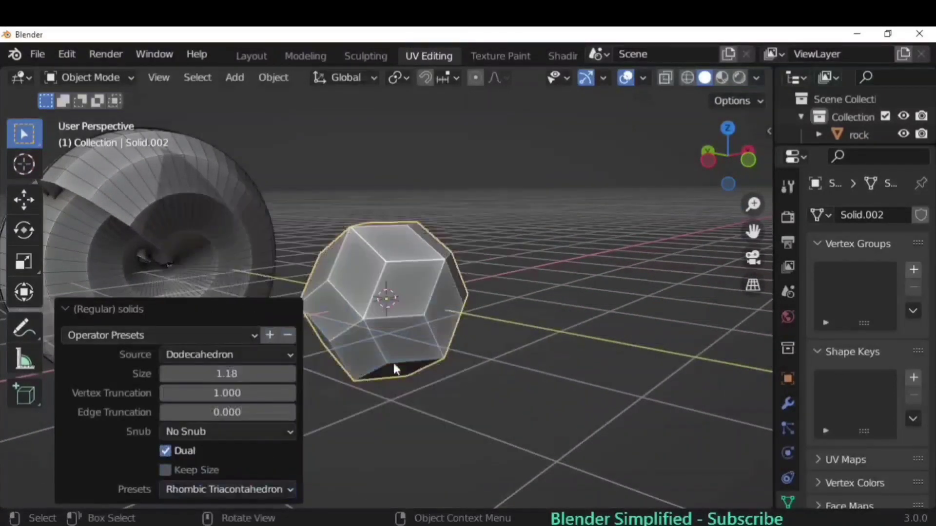
pyautogui.click(145, 335)
# - Try extruding one face of the rhombic solid outward in Edit Mode
pyautogui.press('Tab')
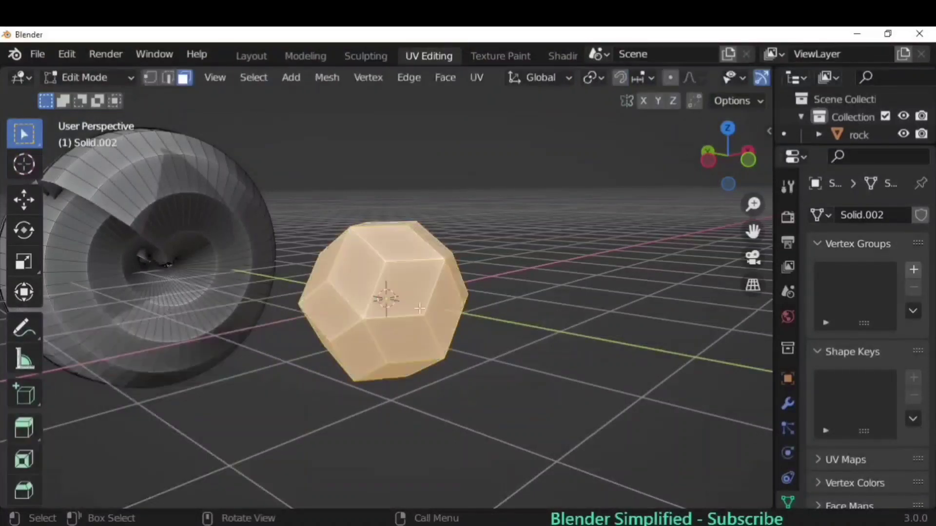
pyautogui.click(405, 292)
pyautogui.press('e')
pyautogui.click(475, 336)
pyautogui.moveTo(475, 336); pyautogui.dragTo(380, 351, button='middle')
pyautogui.click(578, 344)
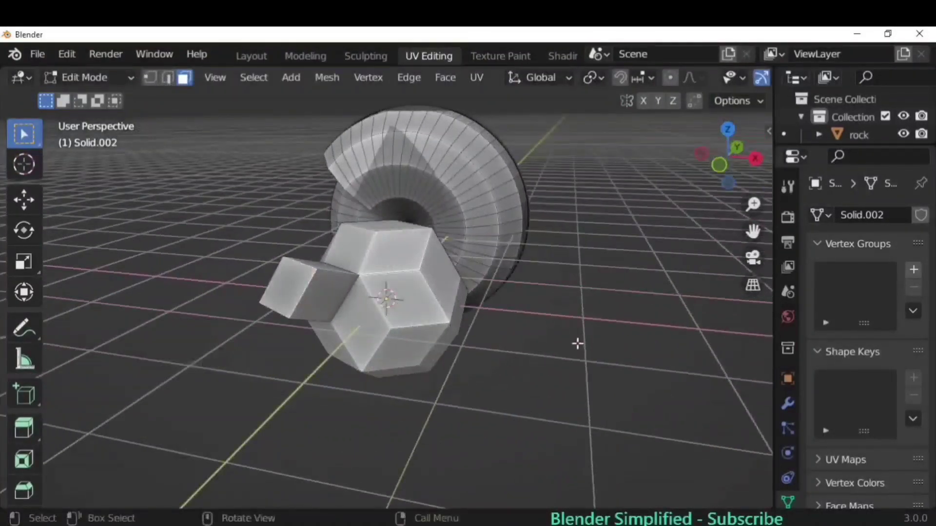
pyautogui.moveTo(575, 274); pyautogui.dragTo(464, 279, button='middle')
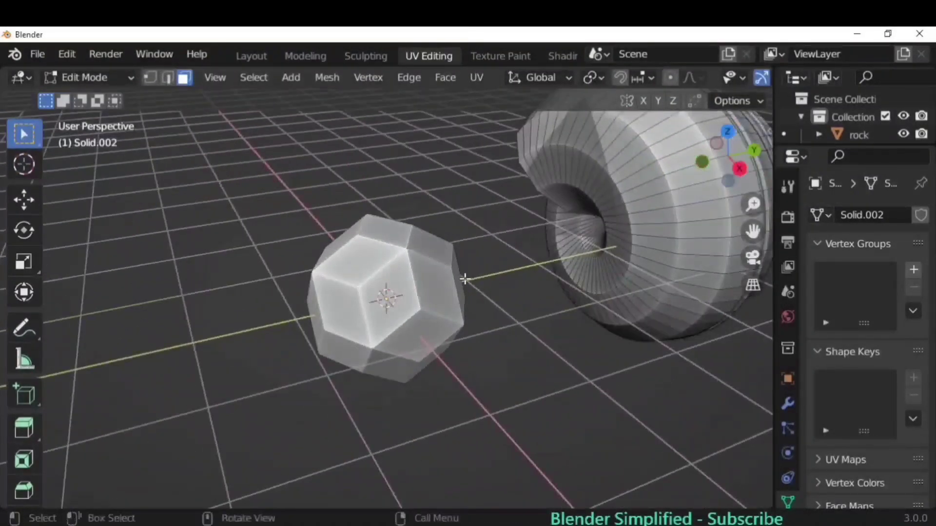
# - Return to Object Mode and add a Z math function surface at the origin
pyautogui.press('Tab')
pyautogui.click(234, 77)
pyautogui.moveTo(293, 98)
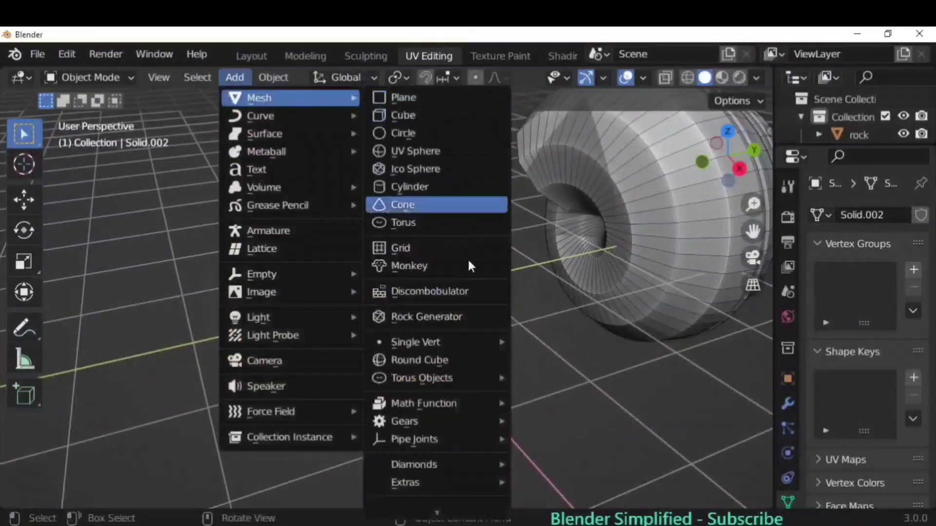
pyautogui.moveTo(460, 404)
pyautogui.click(588, 405)
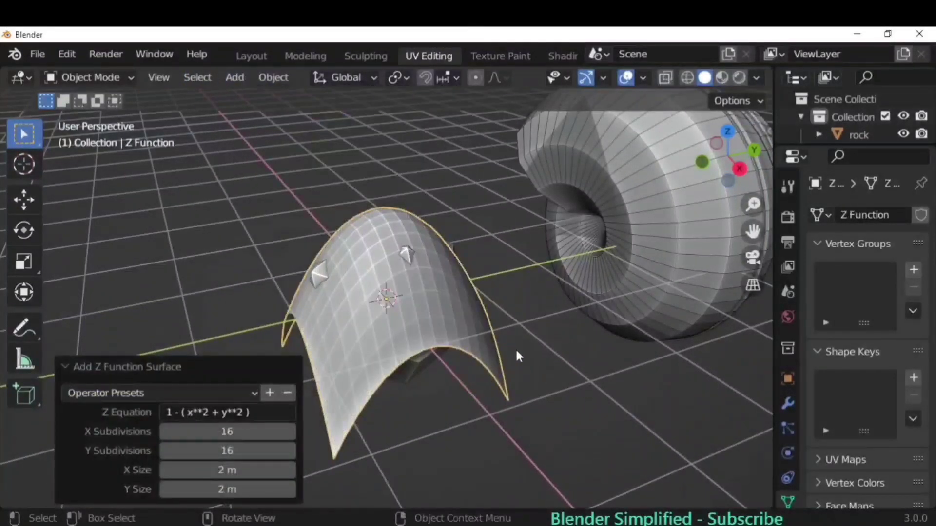
pyautogui.moveTo(515, 347); pyautogui.dragTo(594, 363, button='middle')
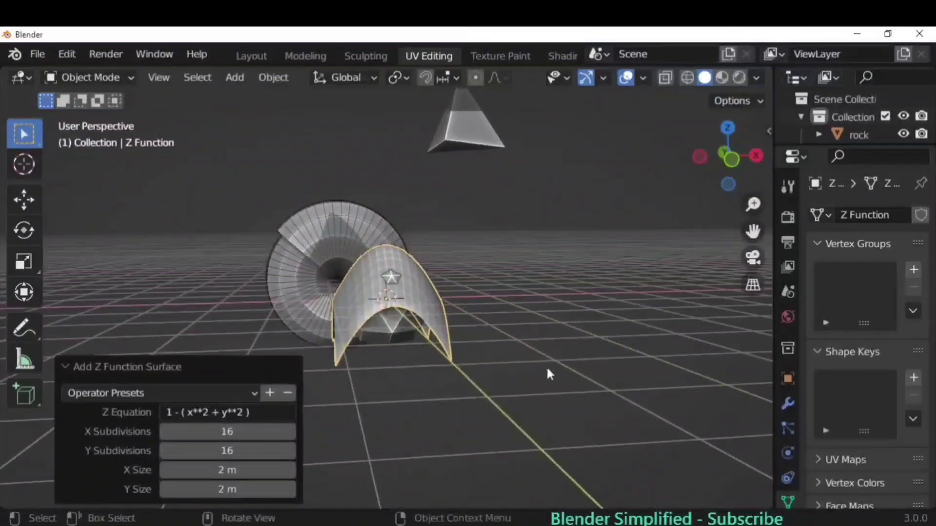
# - Set the Z function surface's X subdivisions to 24
pyautogui.click(228, 432)
pyautogui.write('24')
pyautogui.press('Return')
# - Set the Z function surface's X size and Y size to 4 m each
pyautogui.moveTo(414, 360); pyautogui.dragTo(271, 366, button='middle')
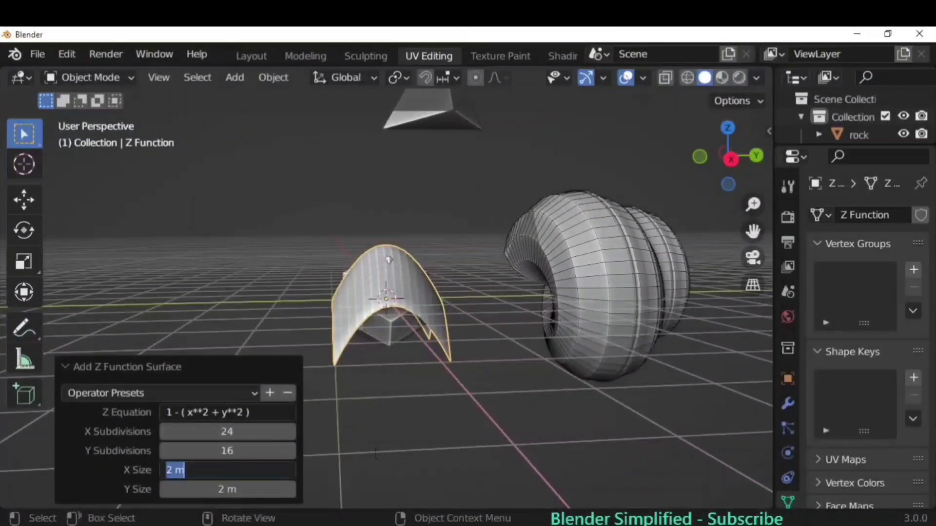
pyautogui.write('4')
pyautogui.press('Return')
pyautogui.moveTo(387, 455); pyautogui.dragTo(366, 472, button='middle')
pyautogui.write('4')
pyautogui.press('Return')
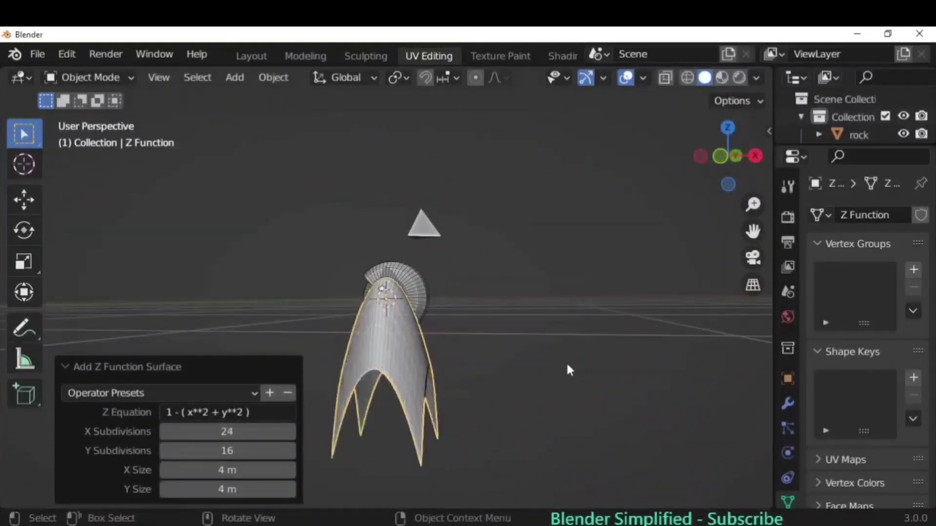
# - Set the Z function surface's Y subdivisions to 24
pyautogui.moveTo(566, 362); pyautogui.dragTo(356, 402, button='middle')
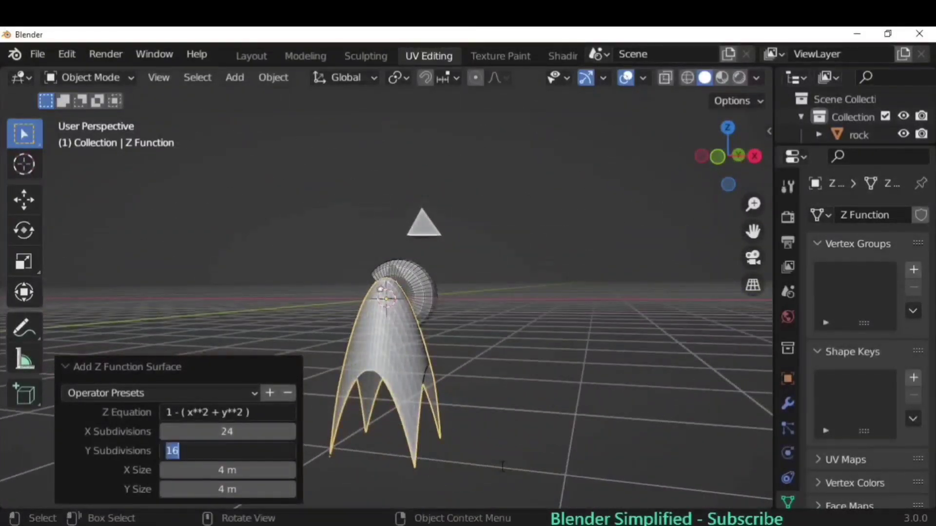
pyautogui.write('24')
pyautogui.press('Return')
pyautogui.scroll(-2, 476, 384)
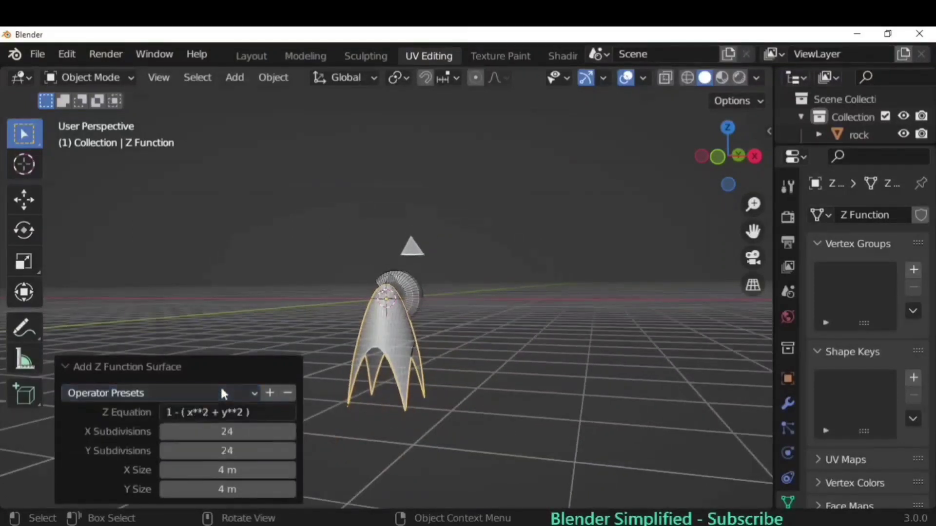
# - Change the surface's Z equation to 1 - ( x**3 + y**3 ) and view the twisted shape
pyautogui.click(224, 412)
pyautogui.press('End')
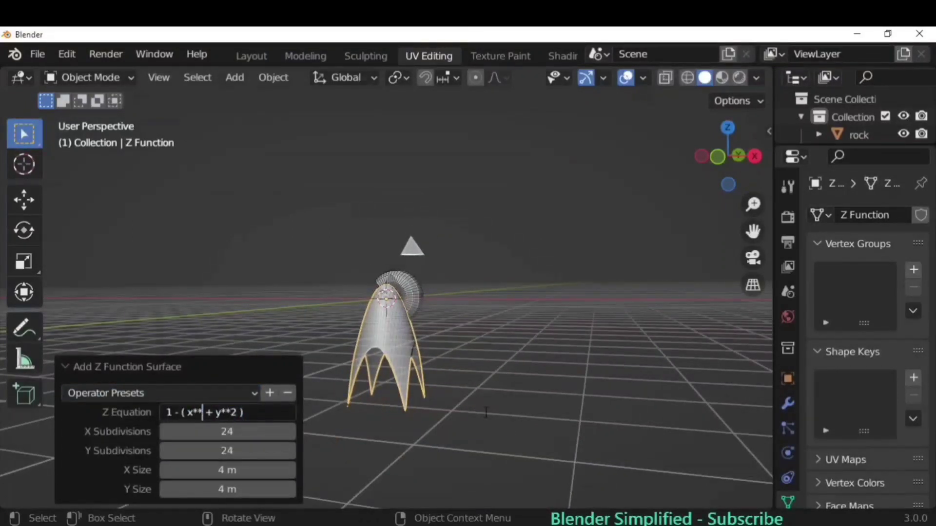
pyautogui.press('Return')
pyautogui.moveTo(482, 409); pyautogui.dragTo(329, 379, button='middle')
pyautogui.write('3')
pyautogui.press('Return')
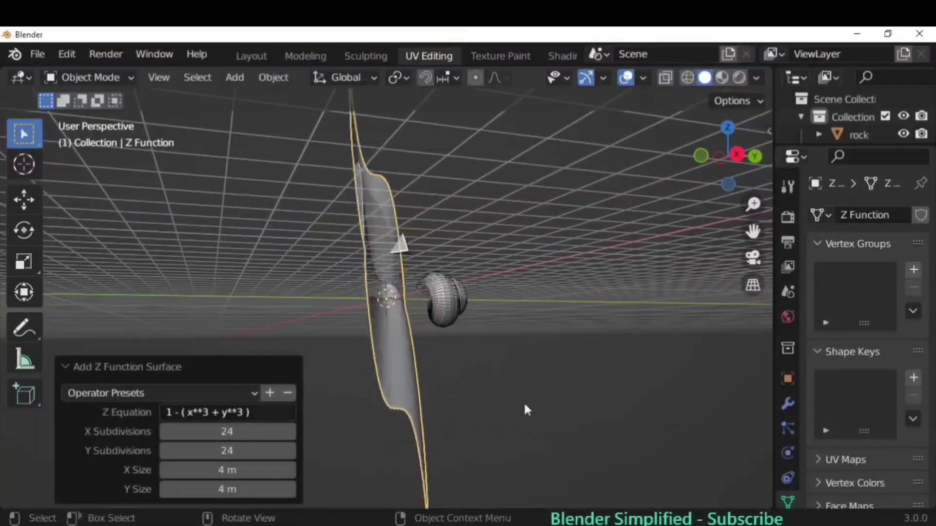
pyautogui.moveTo(523, 402); pyautogui.dragTo(525, 362, button='middle')
# - Move the Z function surface upward along the Z axis and inspect it up close
pyautogui.press('g')
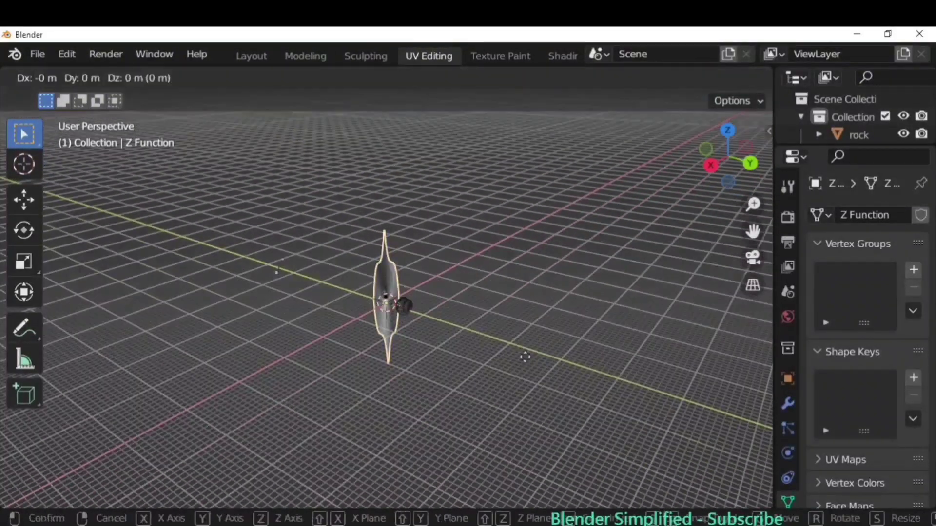
pyautogui.press('z')
pyautogui.click(522, 236)
pyautogui.moveTo(522, 236); pyautogui.dragTo(418, 298, button='middle')
pyautogui.click(139, 369)
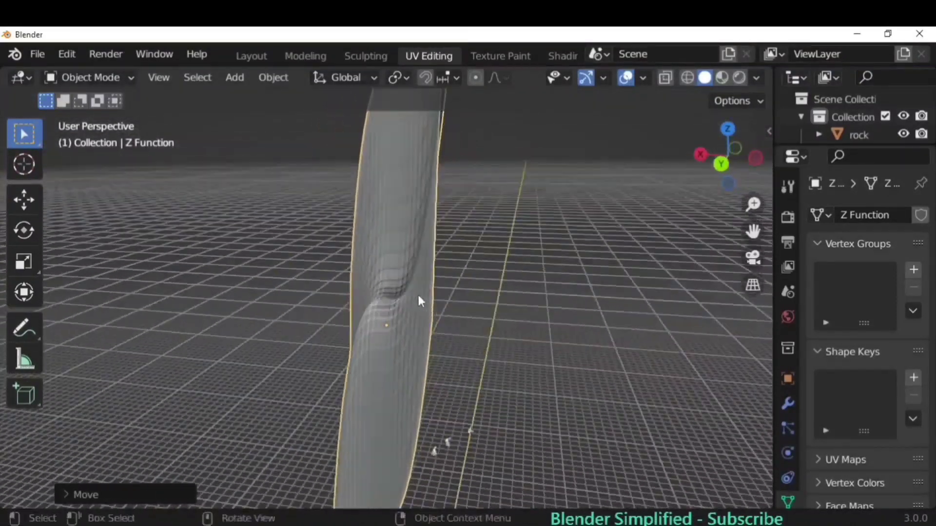
# - Delete the objects around the origin and add a new XYZ math function surface
pyautogui.scroll(-6, 439, 312)
pyautogui.moveTo(575, 342); pyautogui.dragTo(509, 318, button='middle')
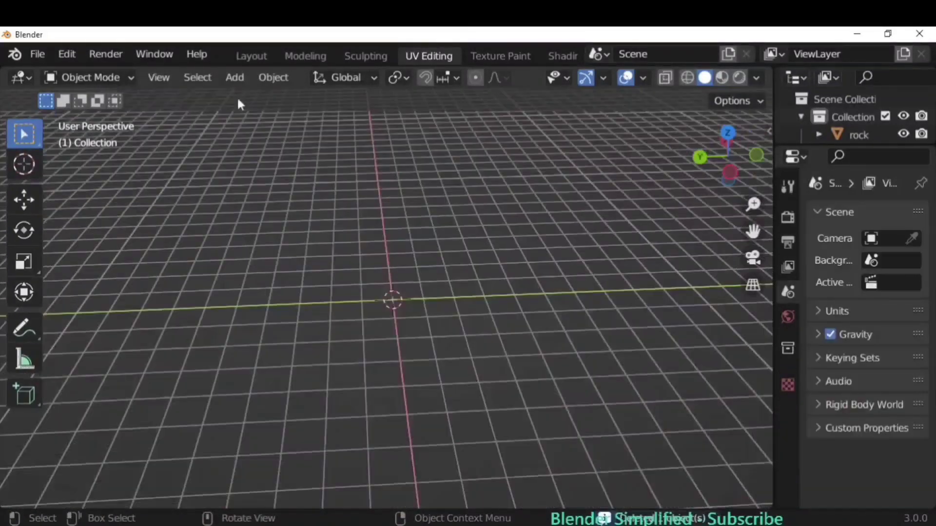
pyautogui.click(235, 77)
pyautogui.moveTo(258, 98)
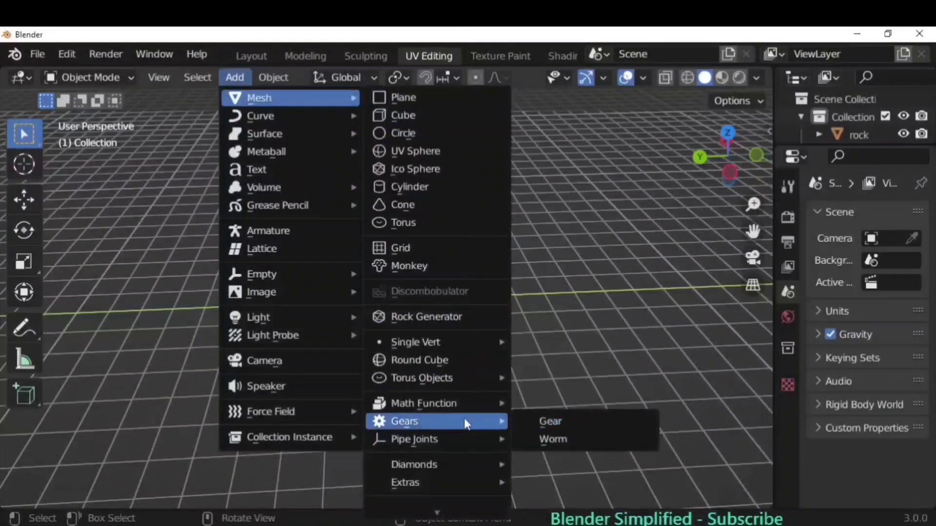
pyautogui.moveTo(439, 403)
pyautogui.click(561, 421)
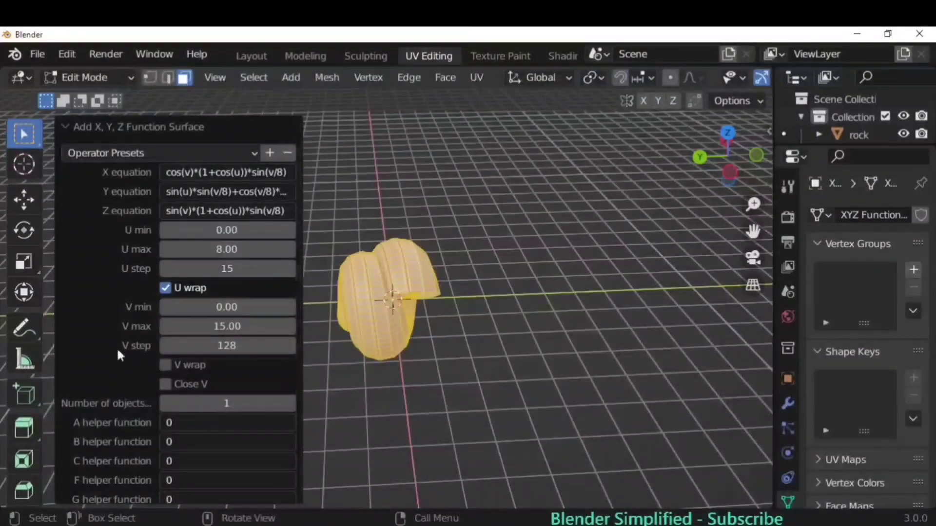
# - Apply the operator preset with the equations u, cos(u)*sin(v) and cos(u)*cos(v) to the XYZ function surface
pyautogui.scroll(-5, 186, 417)
pyautogui.scroll(5, 183, 171)
pyautogui.click(185, 154)
pyautogui.click(177, 200)
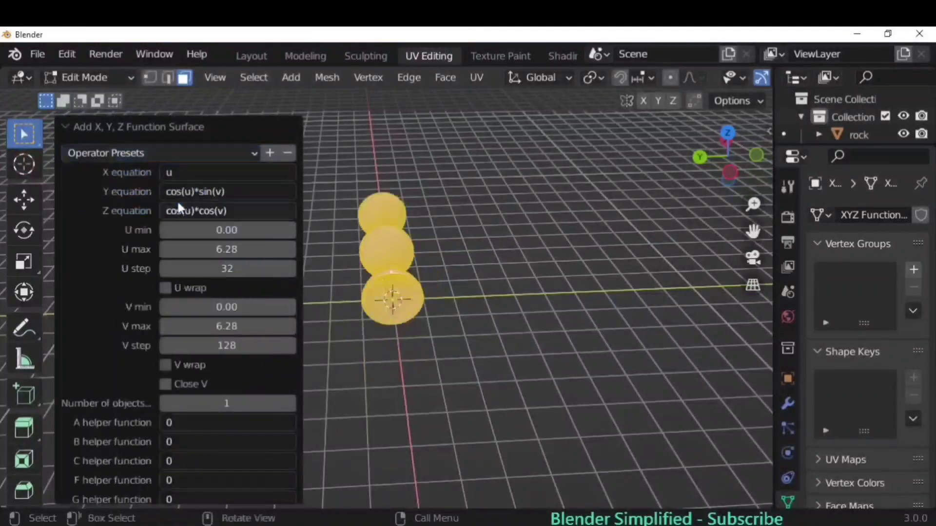
# - Disable Show in edit mode for the XYZ function surface and inspect the wireframe shape from another angle
pyautogui.scroll(4, 408, 281)
pyautogui.keyDown('shift'); pyautogui.moveTo(408, 282); pyautogui.dragTo(408, 375, button='middle'); pyautogui.keyUp('shift')
pyautogui.scroll(-4, 162, 423)
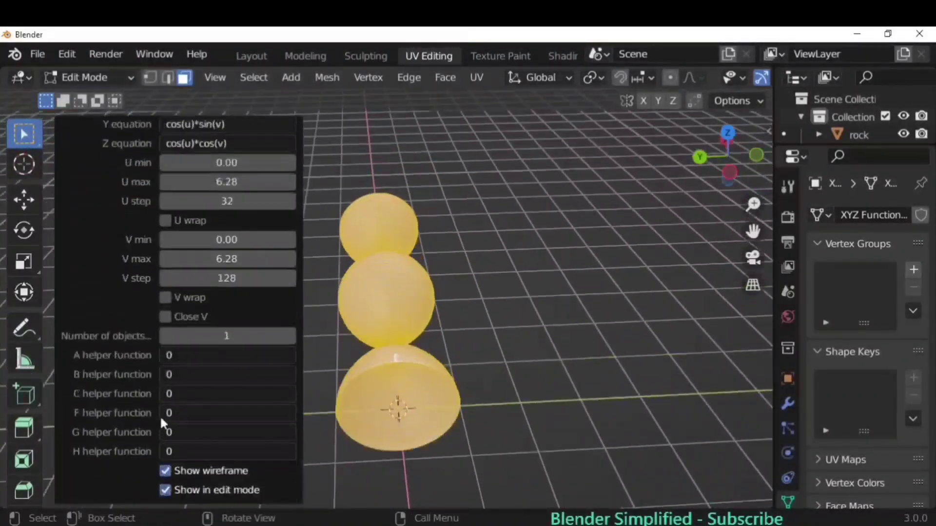
pyautogui.click(166, 490)
pyautogui.moveTo(459, 412); pyautogui.dragTo(421, 391, button='middle')
pyautogui.moveTo(339, 398); pyautogui.dragTo(429, 371, button='middle')
pyautogui.scroll(3, 217, 149)
# - Try the boy preset followed by the catalan preset on the XYZ function surface and view each shape
pyautogui.click(218, 154)
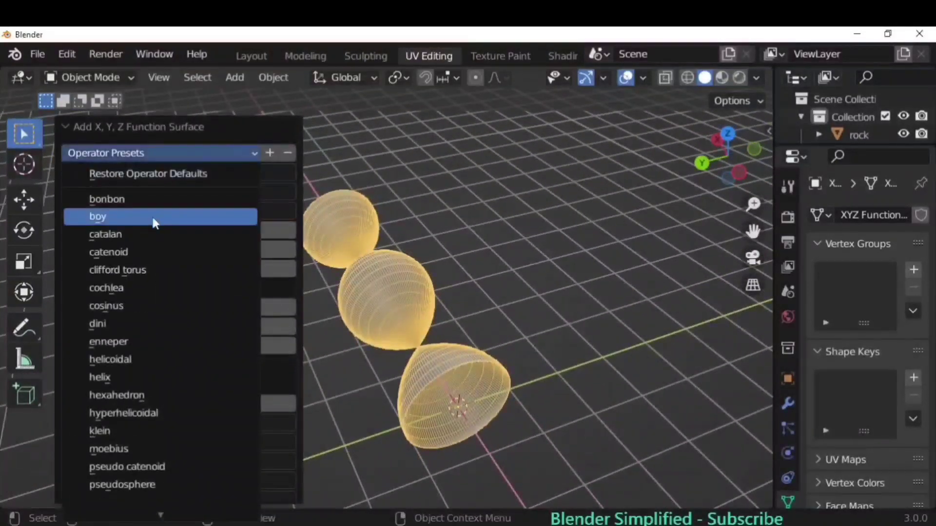
pyautogui.click(151, 215)
pyautogui.moveTo(438, 331); pyautogui.dragTo(302, 195, button='middle')
pyautogui.click(215, 155)
pyautogui.click(163, 235)
pyautogui.scroll(-5, 413, 344)
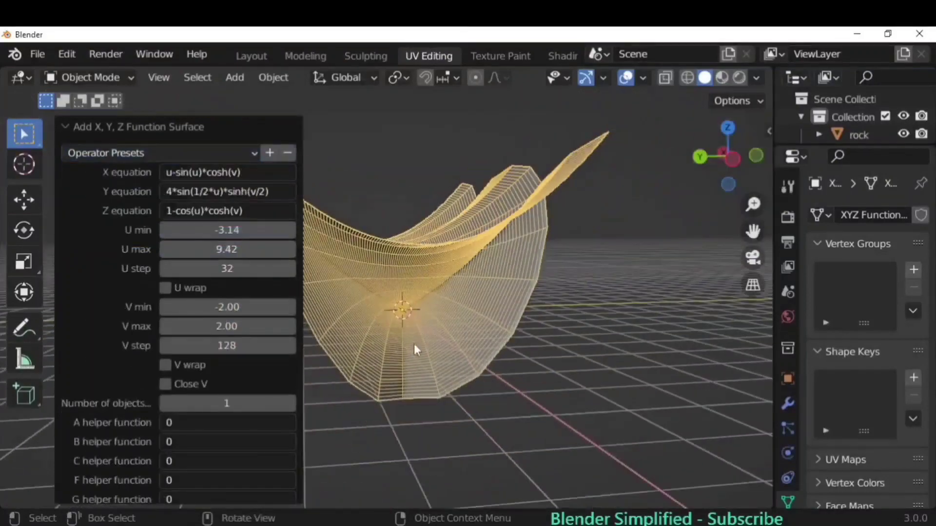
pyautogui.moveTo(414, 344); pyautogui.dragTo(517, 371, button='middle')
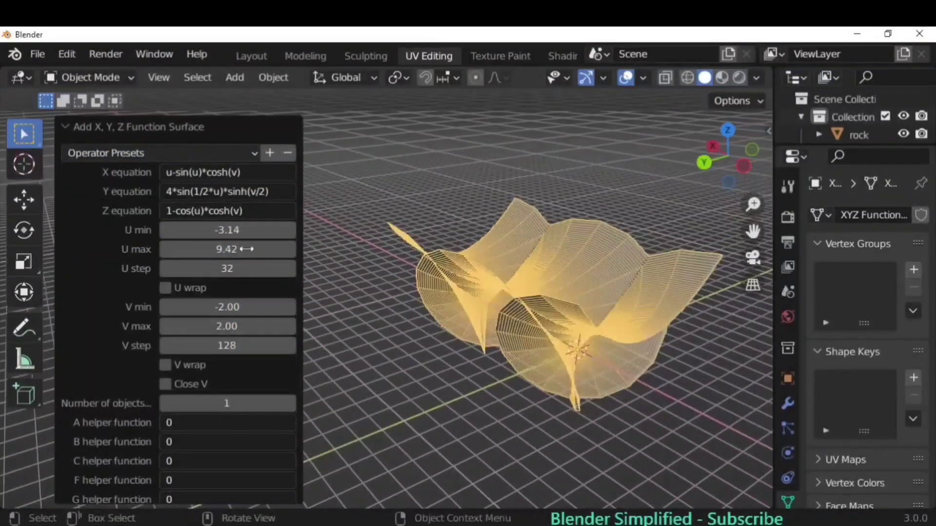
# - Apply the catenoid preset followed by the cosinus preset to the function surface
pyautogui.click(117, 153)
pyautogui.click(123, 250)
pyautogui.click(151, 155)
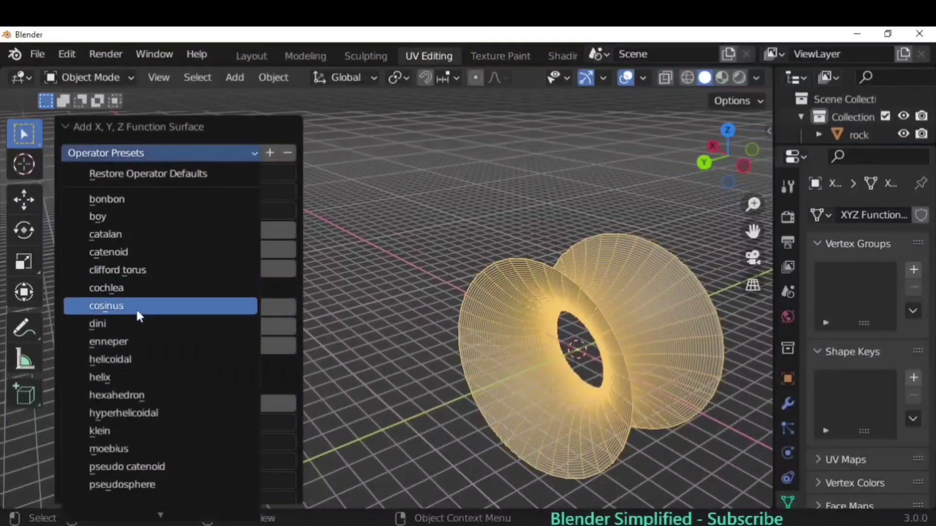
pyautogui.click(136, 306)
# - Switch the function surface to the helicoidal preset and then to helix, and frame the helix in the view
pyautogui.click(162, 154)
pyautogui.click(159, 359)
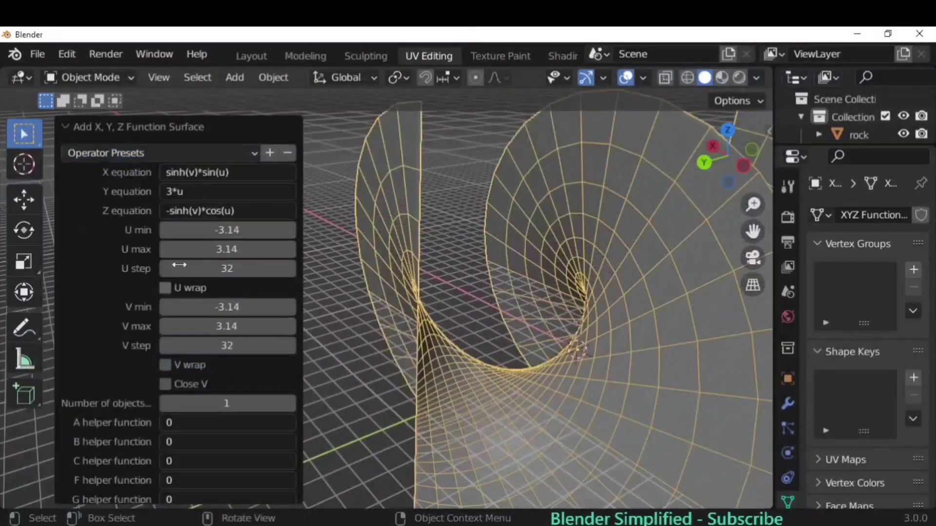
pyautogui.click(161, 154)
pyautogui.click(148, 383)
pyautogui.scroll(3, 599, 344)
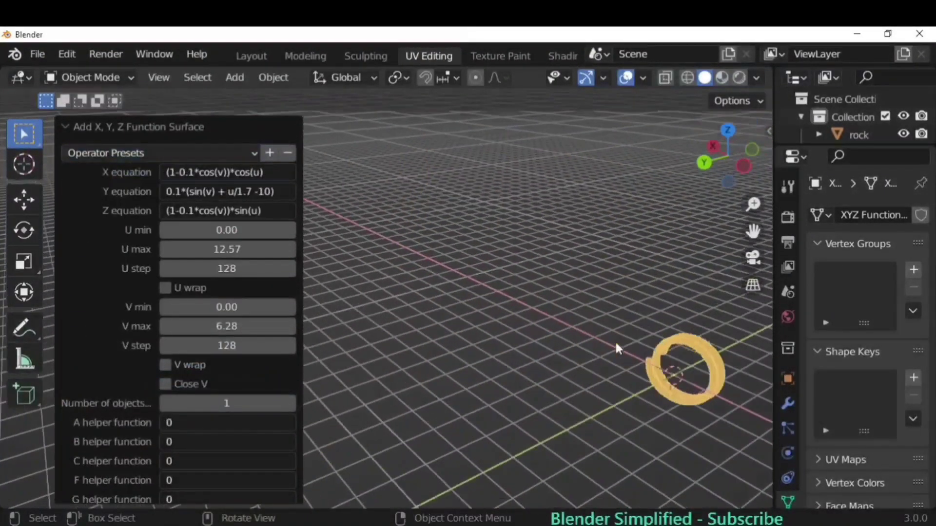
pyautogui.scroll(-3, 604, 351)
pyautogui.press('KP_Decimal')
pyautogui.scroll(-2, 576, 352)
pyautogui.moveTo(577, 352); pyautogui.dragTo(502, 344, button='middle')
# - Apply the helicoidal preset again, followed by the hexahedron preset, and inspect both shapes
pyautogui.click(229, 154)
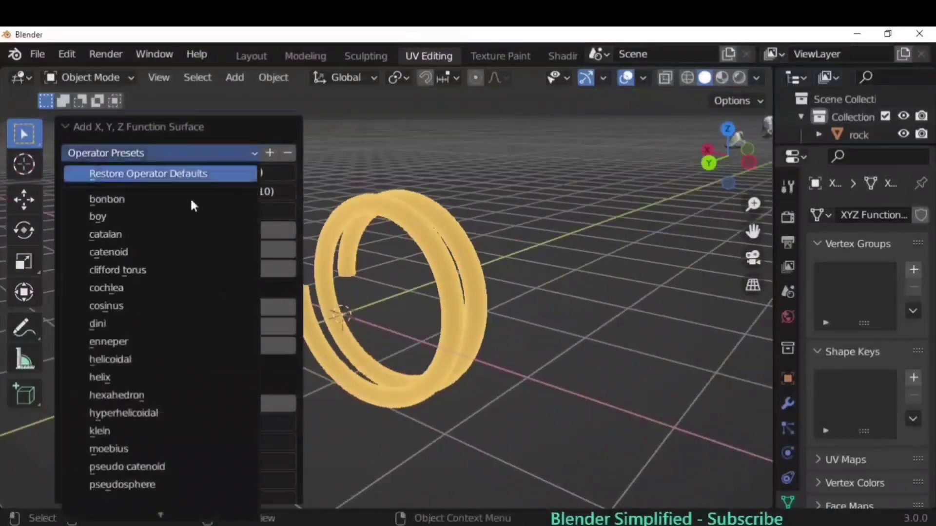
pyautogui.click(169, 363)
pyautogui.scroll(-3, 411, 354)
pyautogui.moveTo(413, 351); pyautogui.dragTo(502, 315, button='middle')
pyautogui.click(144, 153)
pyautogui.click(148, 396)
pyautogui.scroll(14, 396, 335)
pyautogui.scroll(-2, 395, 335)
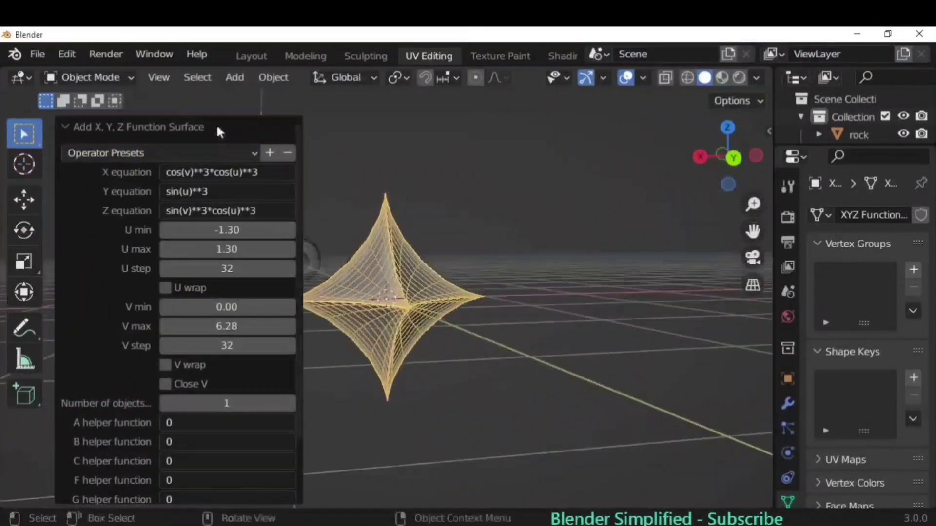
# - Change the function surface to the klein preset followed by the moebius preset, viewing each from another angle
pyautogui.click(213, 153)
pyautogui.click(151, 429)
pyautogui.scroll(-9, 441, 297)
pyautogui.moveTo(442, 298); pyautogui.dragTo(487, 293, button='middle')
pyautogui.click(127, 154)
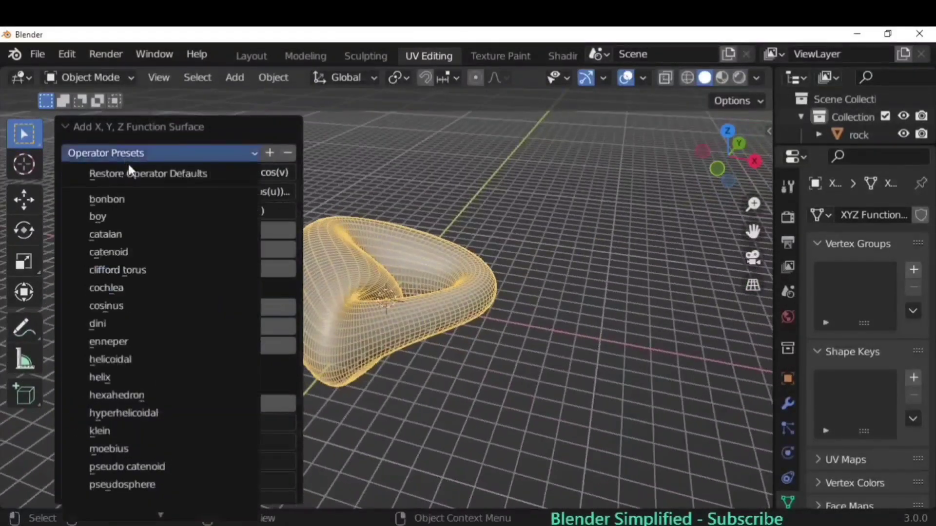
pyautogui.click(153, 446)
pyautogui.scroll(5, 335, 338)
pyautogui.moveTo(335, 338); pyautogui.dragTo(344, 291, button='middle')
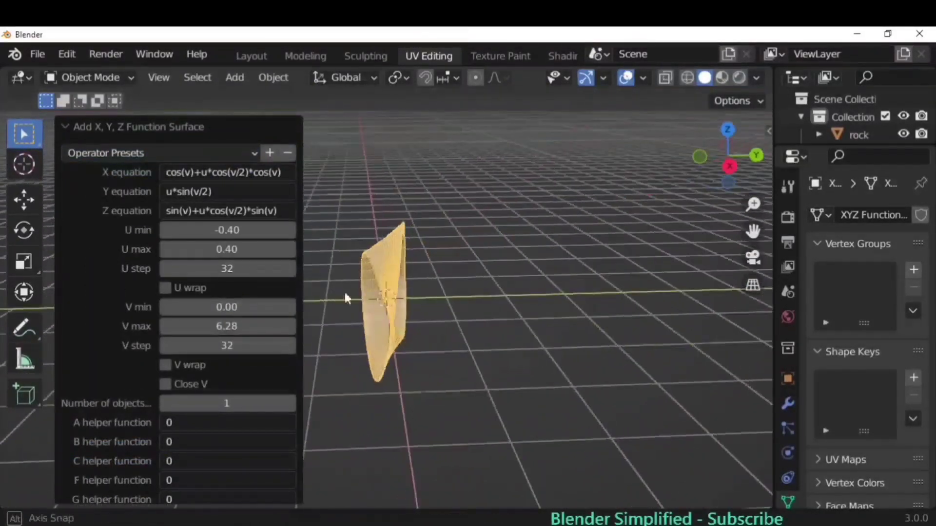
# - Apply the snake preset followed by the sterosphere preset to the function surface and inspect each result
pyautogui.click(166, 153)
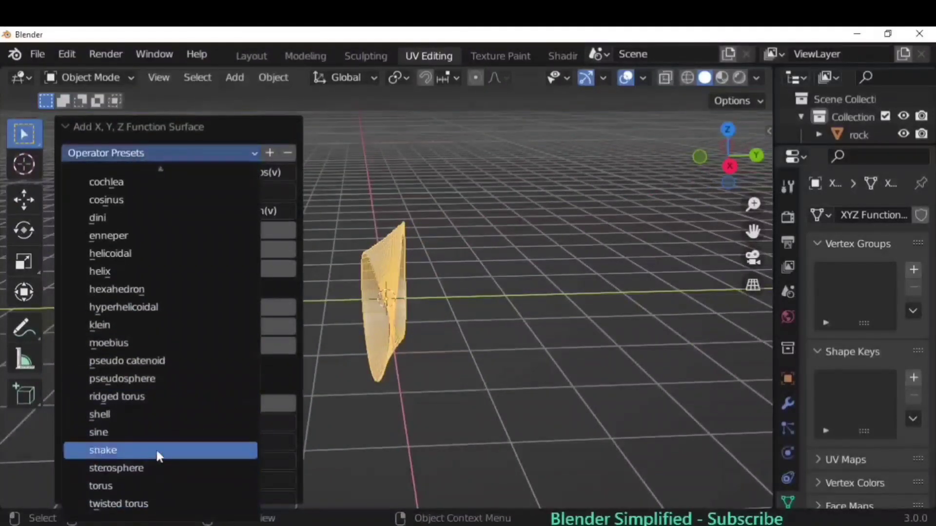
pyautogui.click(156, 448)
pyautogui.scroll(-7, 353, 369)
pyautogui.moveTo(542, 346); pyautogui.dragTo(576, 312, button='middle')
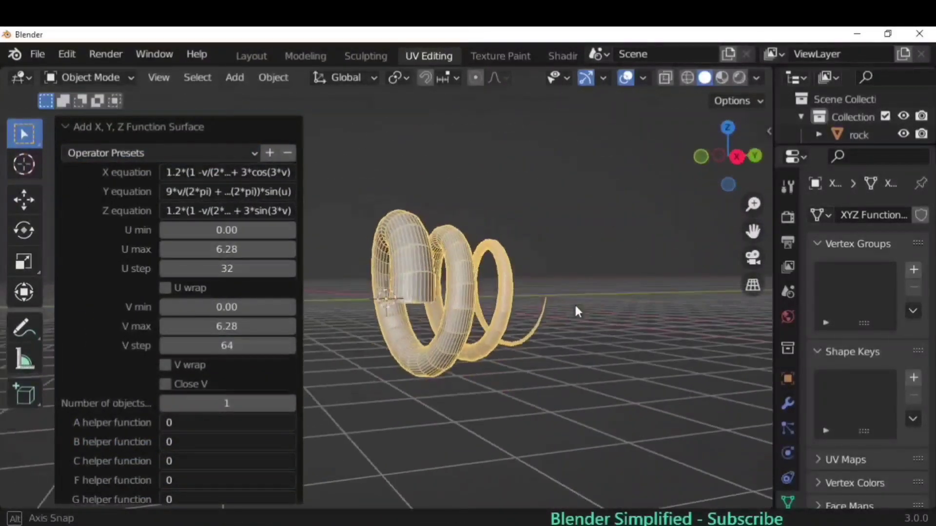
pyautogui.click(138, 161)
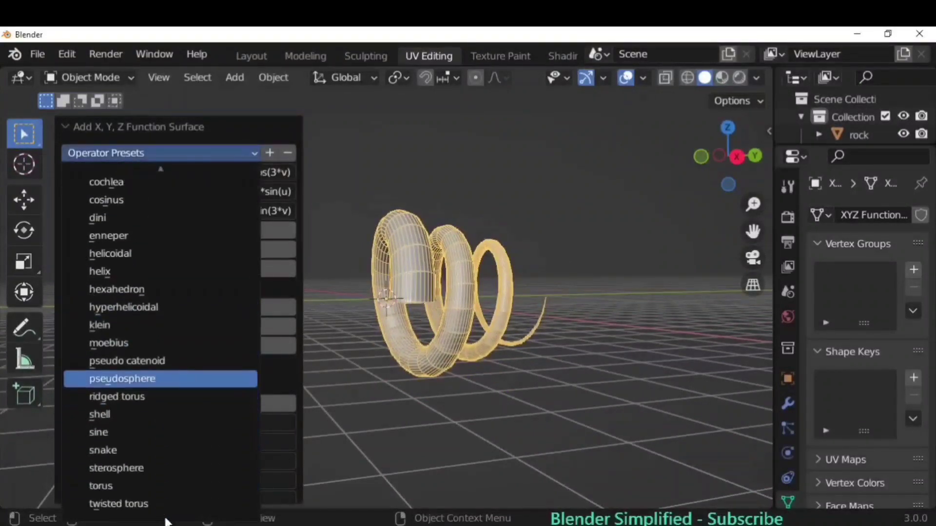
pyautogui.click(158, 469)
pyautogui.scroll(4, 371, 294)
pyautogui.moveTo(371, 294); pyautogui.dragTo(440, 344, button='middle')
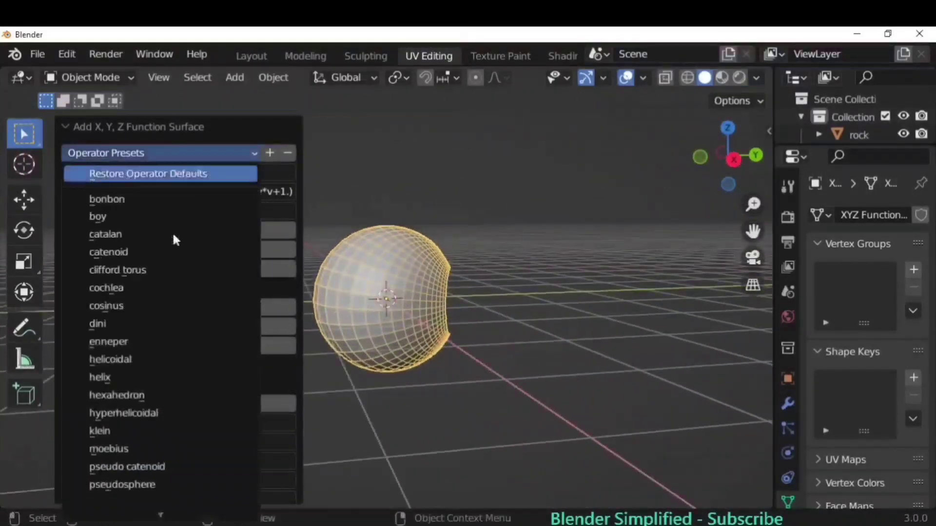
# - Return the function surface to the klein preset, replace it with the shell preset and view the shell
pyautogui.click(186, 430)
pyautogui.click(122, 154)
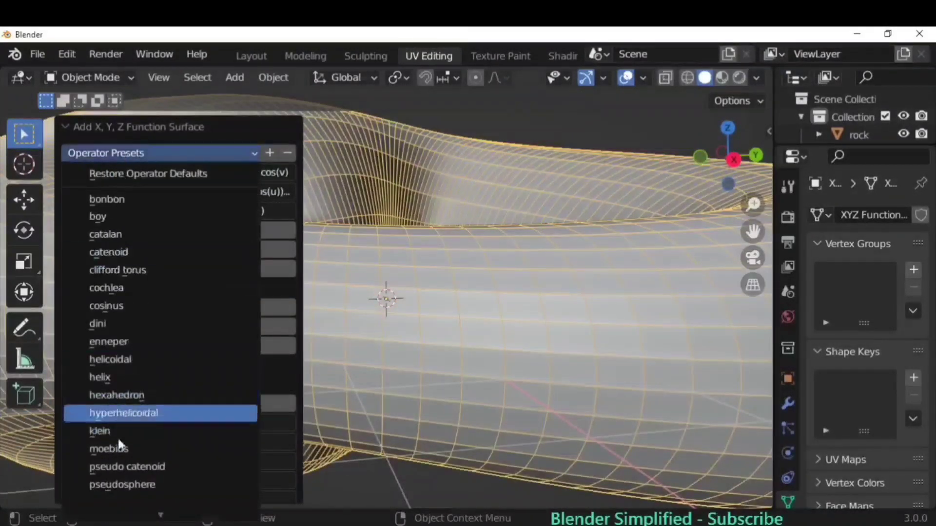
pyautogui.scroll(-2, 119, 441)
pyautogui.click(161, 419)
pyautogui.moveTo(353, 379); pyautogui.dragTo(484, 418, button='middle')
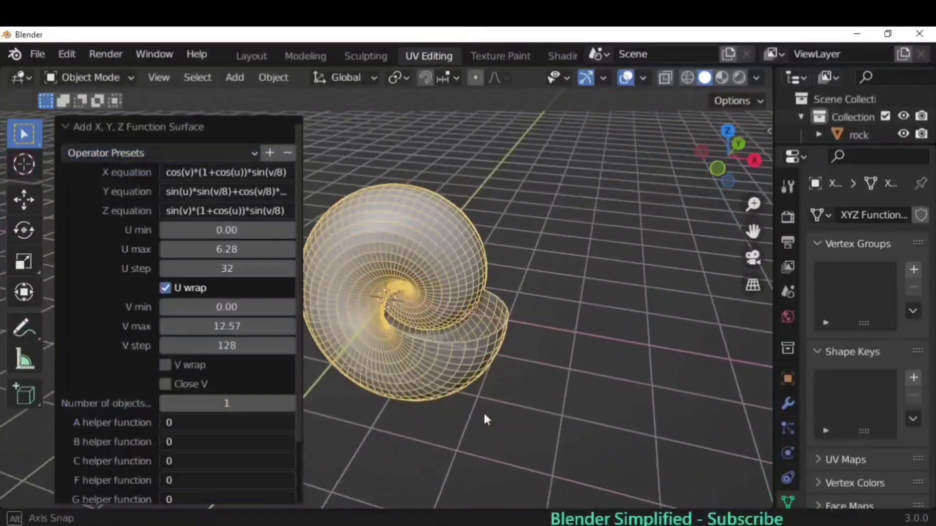
# - Apply the snake preset to the XYZ function surface and deselect the object to view the coil
pyautogui.click(163, 154)
pyautogui.scroll(-4, 144, 494)
pyautogui.scroll(-2, 142, 487)
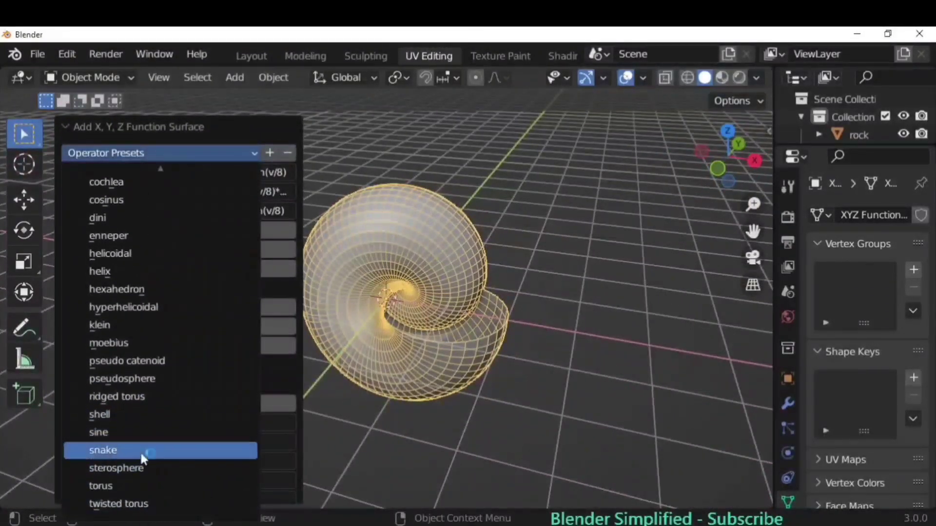
pyautogui.click(139, 451)
pyautogui.scroll(-4, 426, 357)
pyautogui.moveTo(516, 362); pyautogui.dragTo(384, 330, button='middle')
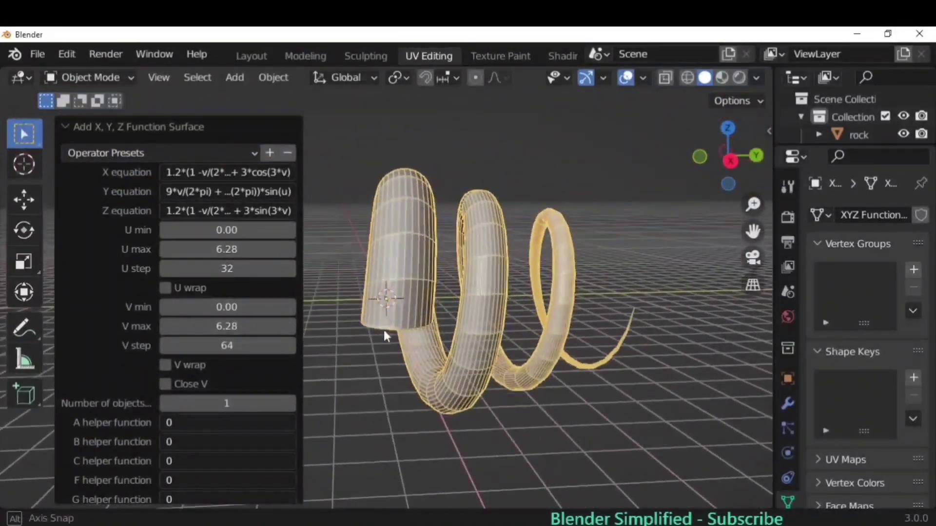
pyautogui.click(554, 429)
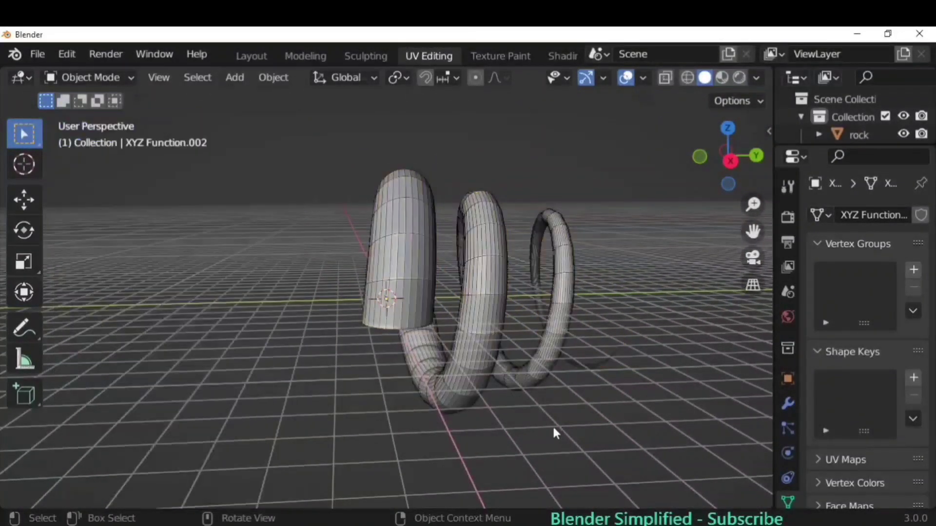
pyautogui.moveTo(552, 425); pyautogui.dragTo(486, 409, button='middle')
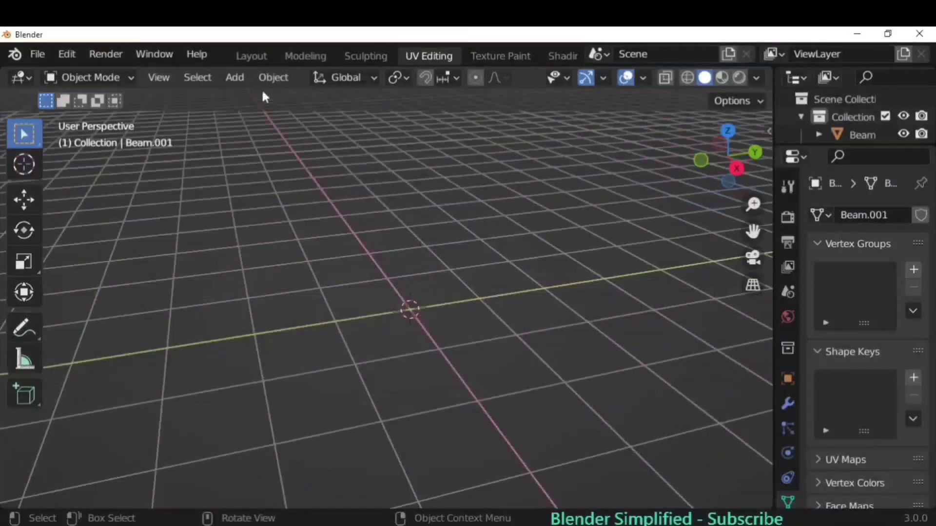
# - Add a gear mesh at the world origin, view it from above and check its available operator presets
pyautogui.click(235, 77)
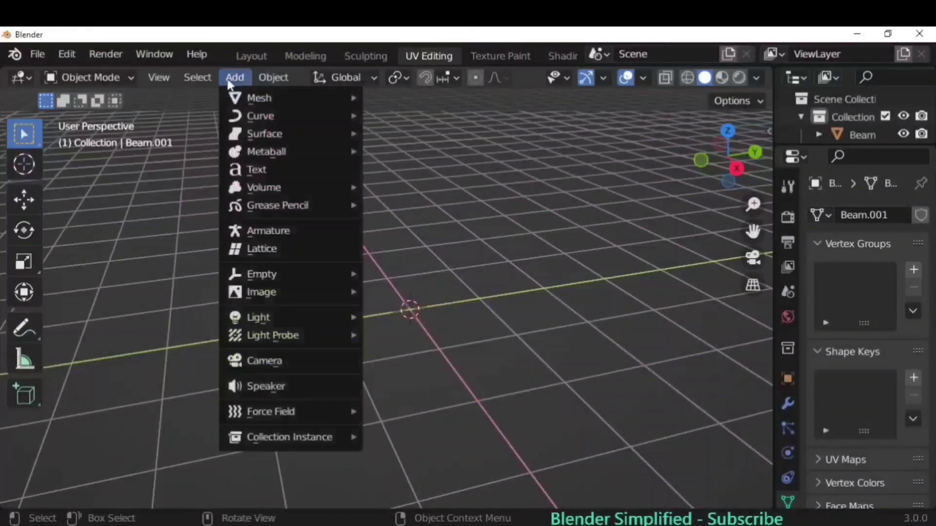
pyautogui.moveTo(292, 98)
pyautogui.moveTo(429, 422)
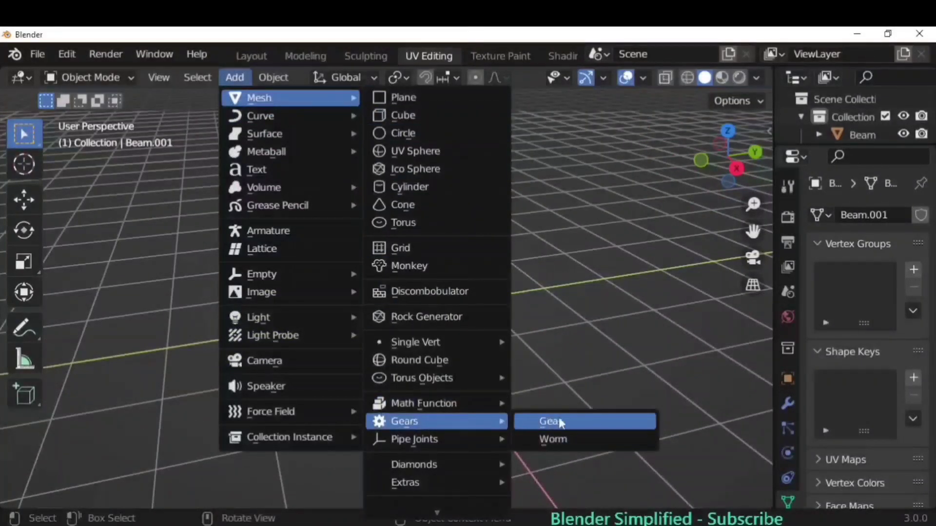
pyautogui.click(551, 422)
pyautogui.moveTo(409, 371); pyautogui.dragTo(412, 317, button='middle')
pyautogui.click(188, 148)
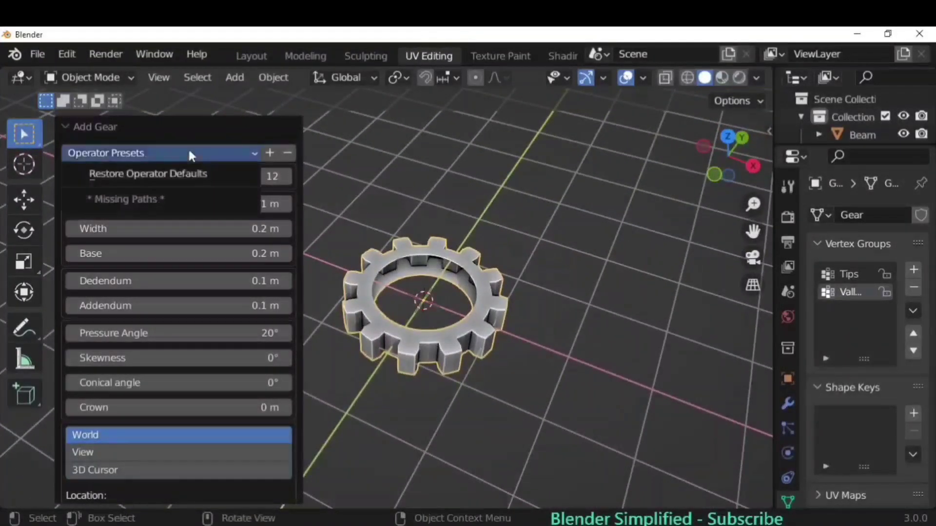
# - Set the gear's radius to 1.1 m, width to 0.3 m, base to 0.31 m, dedendum to 0.2 m and addendum to 0.27 m
pyautogui.moveTo(182, 176); pyautogui.dragTo(196, 204)
pyautogui.moveTo(115, 228); pyautogui.dragTo(116, 253)
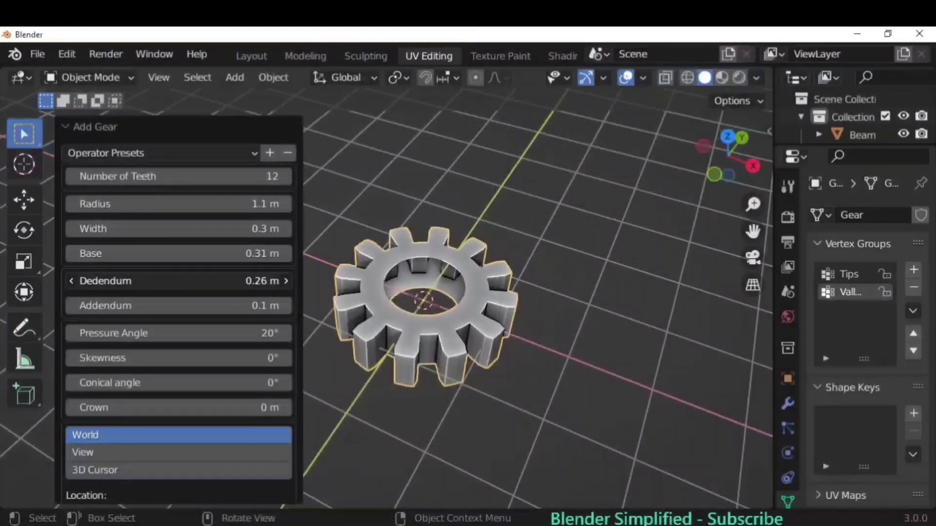
pyautogui.moveTo(74, 305); pyautogui.dragTo(97, 305)
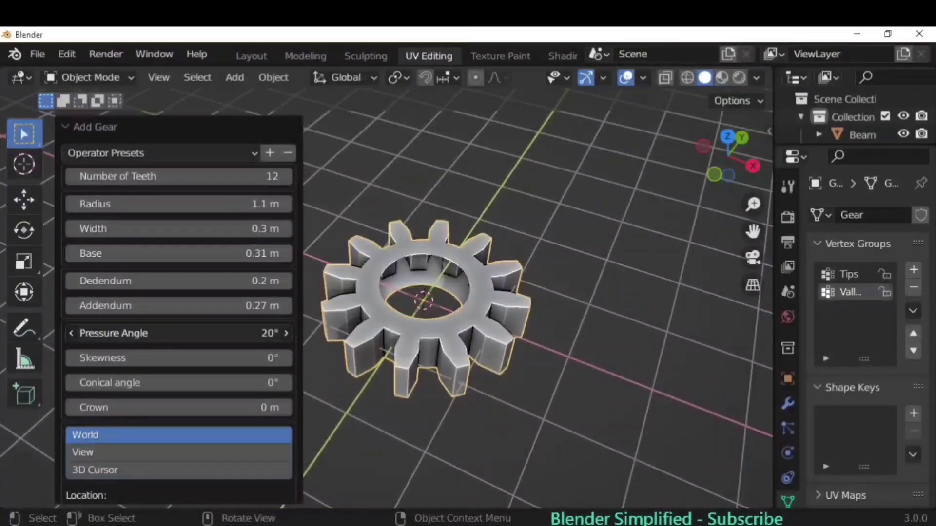
# - Set the gear's crown to 0.52 m, conical angle to -0.27° and skewness to 1.2°, and deselect the gear
pyautogui.scroll(-3, 129, 346)
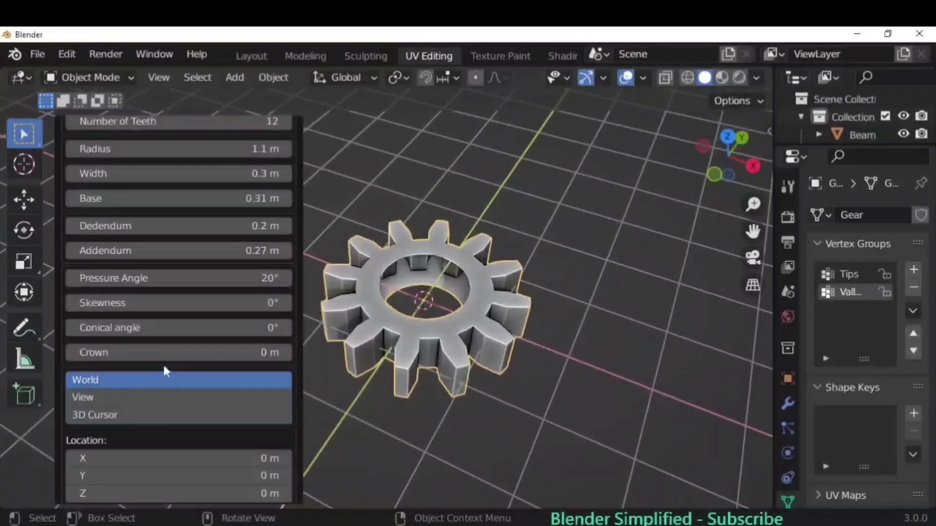
pyautogui.moveTo(130, 353); pyautogui.dragTo(171, 359)
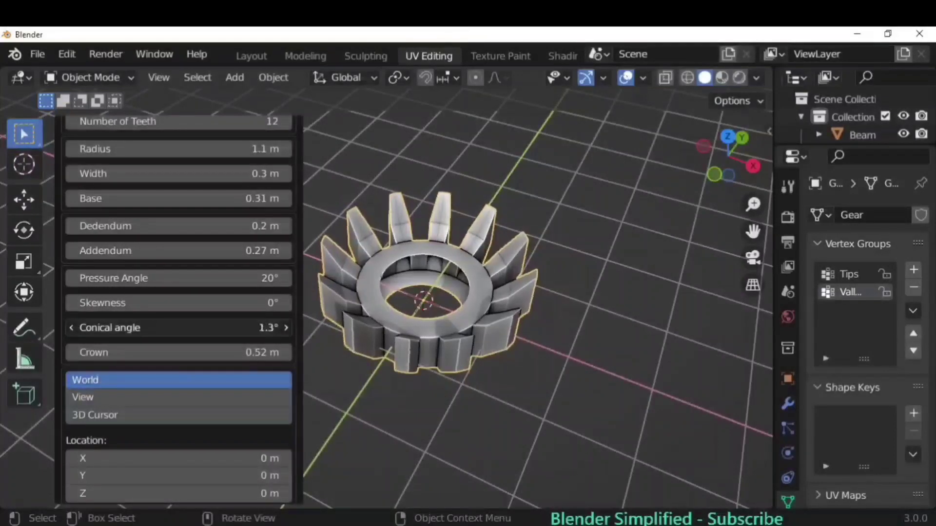
pyautogui.moveTo(171, 327); pyautogui.dragTo(185, 303)
pyautogui.moveTo(419, 292); pyautogui.dragTo(423, 260, button='middle')
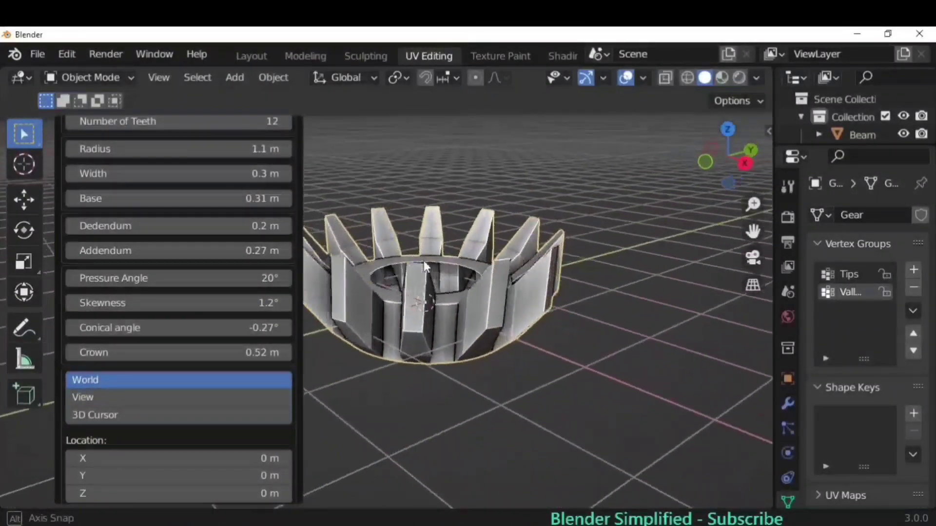
pyautogui.scroll(3, 209, 274)
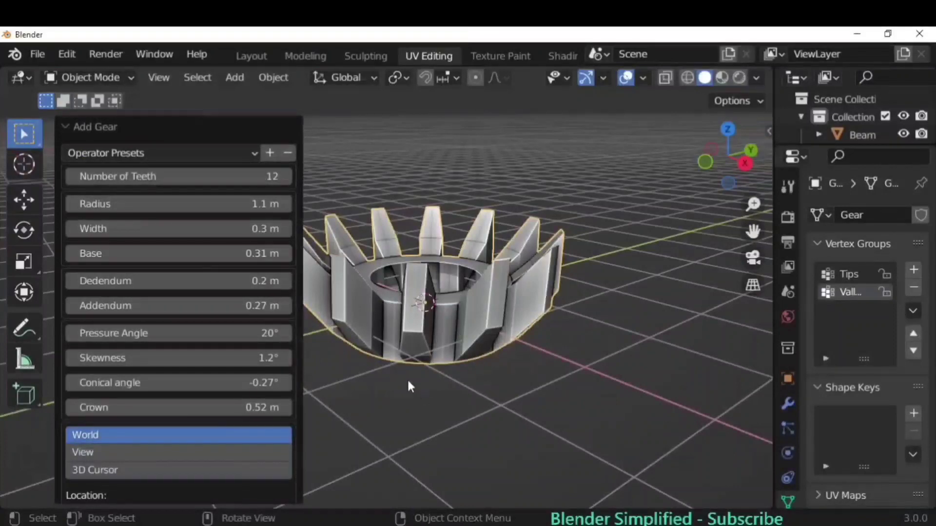
pyautogui.click(409, 392)
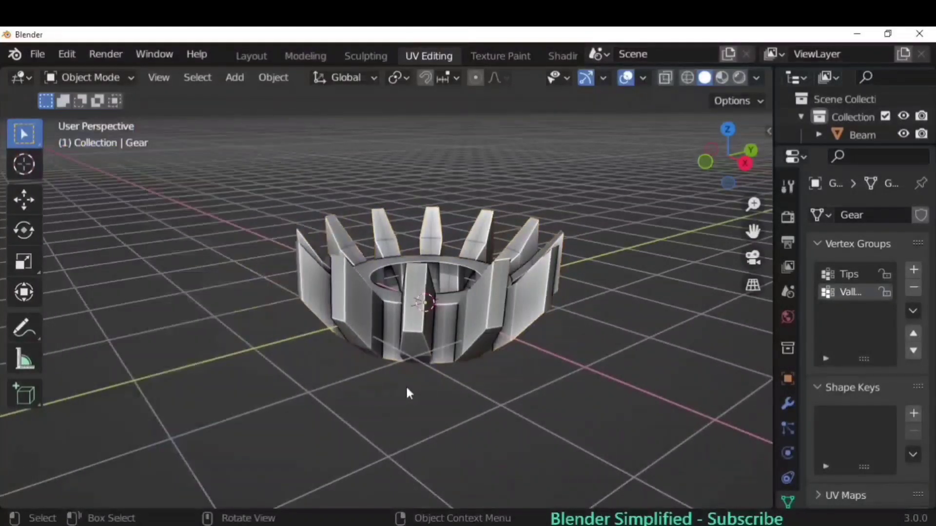
# - Add a worm gear mesh at the world origin and inspect it from the side
pyautogui.moveTo(408, 393); pyautogui.dragTo(471, 441, button='middle')
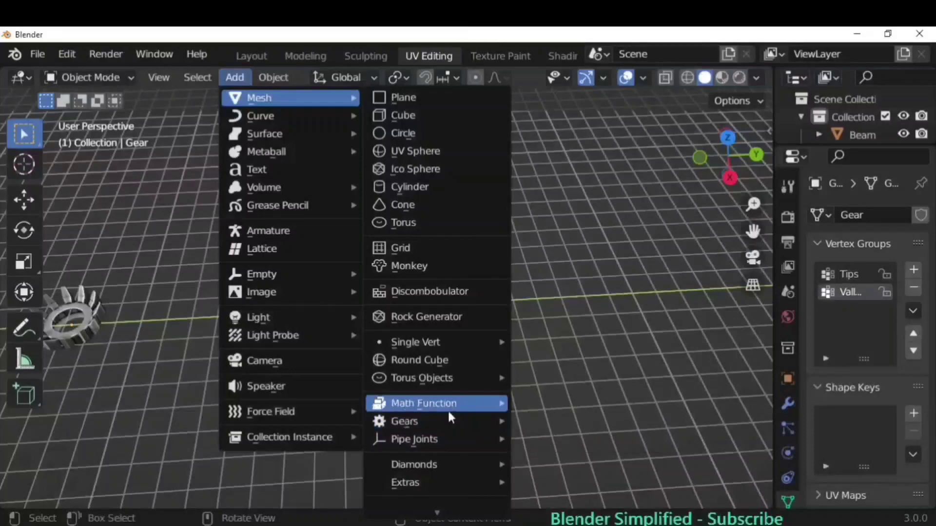
pyautogui.moveTo(453, 420)
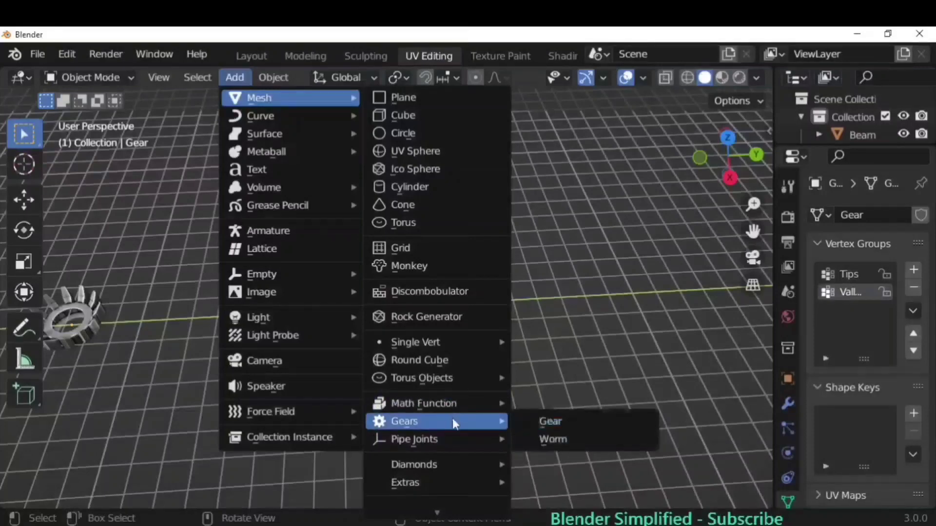
pyautogui.click(585, 439)
pyautogui.moveTo(585, 440); pyautogui.dragTo(478, 267, button='middle')
pyautogui.scroll(2, 452, 291)
pyautogui.scroll(1, 479, 267)
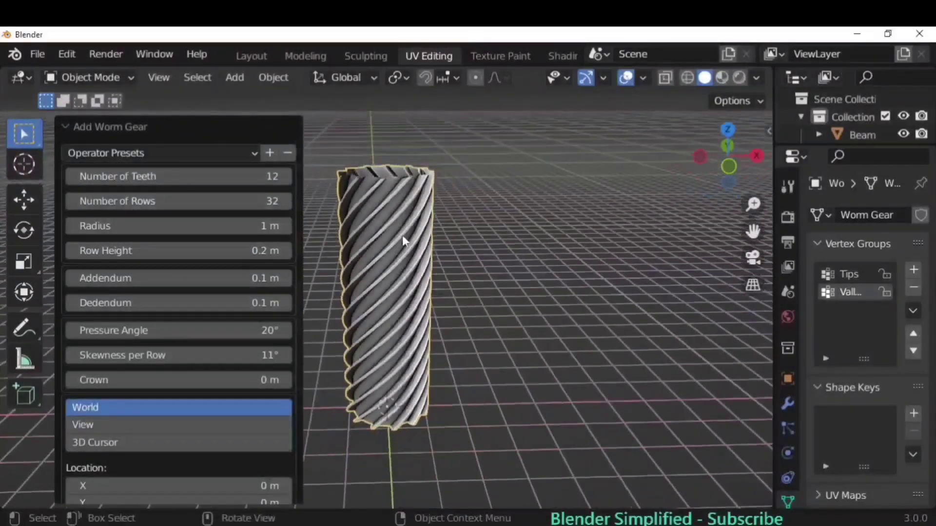
# - Set the worm gear to 8 teeth, 45 rows, 1.2 m radius, 0.1 m row height, 0.25 m addendum and 0.19 m dedendum
pyautogui.moveTo(190, 176); pyautogui.dragTo(171, 303)
pyautogui.scroll(-3, 276, 249)
pyautogui.scroll(3, 291, 247)
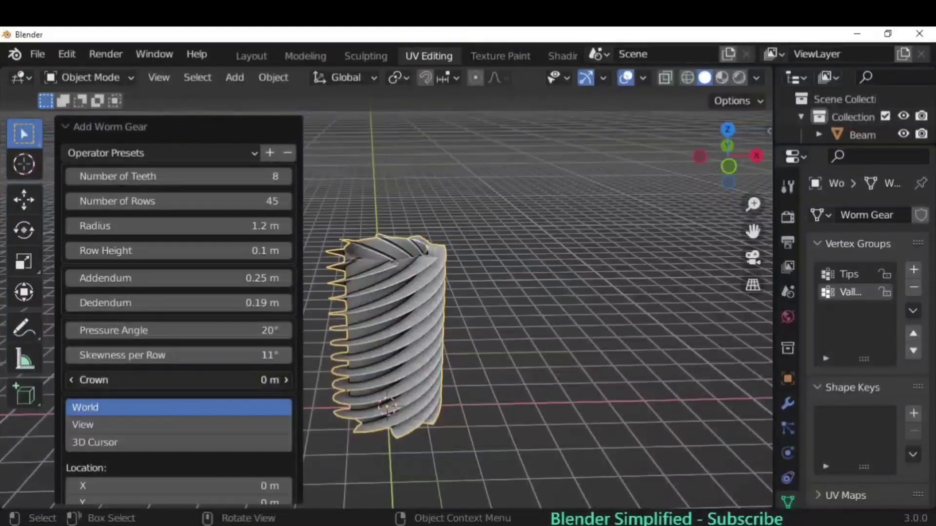
# - Set the worm gear's crown to -0.04 m and deselect the gear
pyautogui.moveTo(178, 380)
pyautogui.mouseDown()
pyautogui.moveTo(220, 381)
pyautogui.moveTo(170, 380)
pyautogui.mouseUp()
pyautogui.scroll(-5, 151, 376)
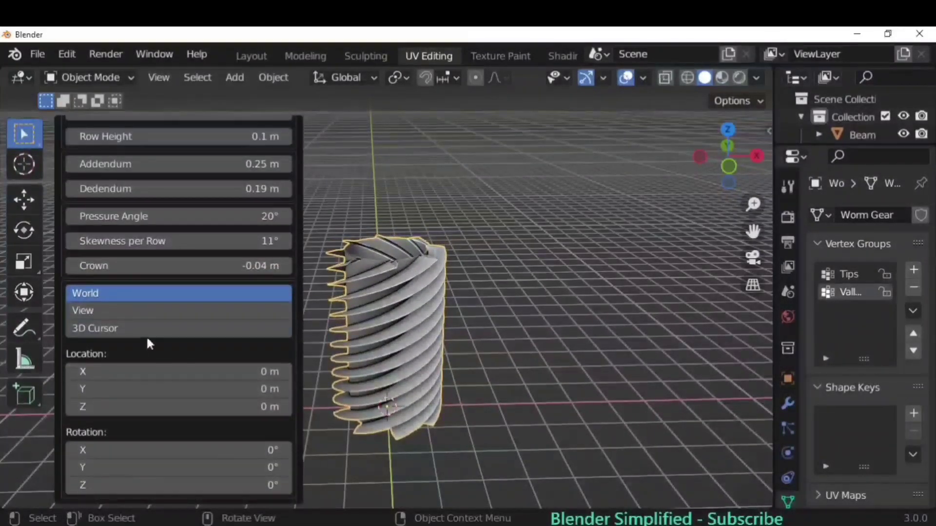
pyautogui.scroll(5, 146, 336)
pyautogui.click(118, 118)
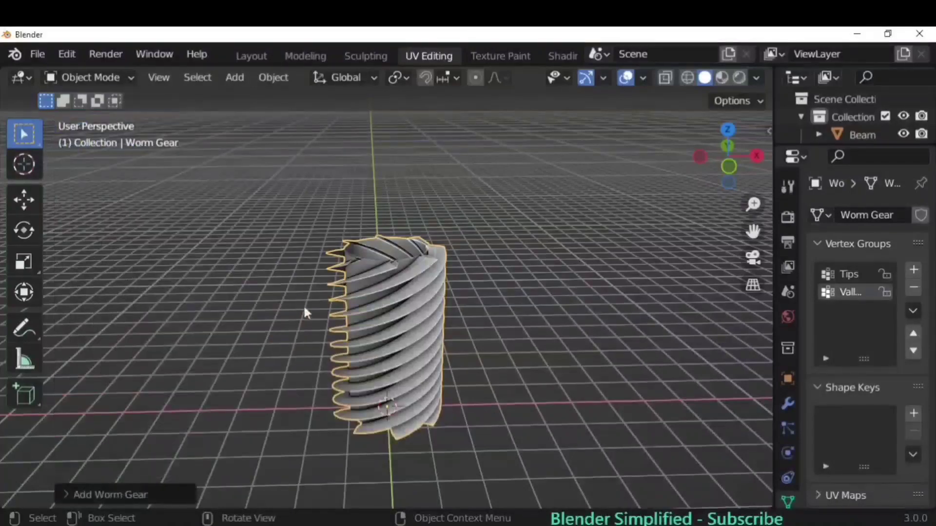
pyautogui.click(487, 317)
pyautogui.moveTo(487, 317); pyautogui.dragTo(358, 306, button='middle')
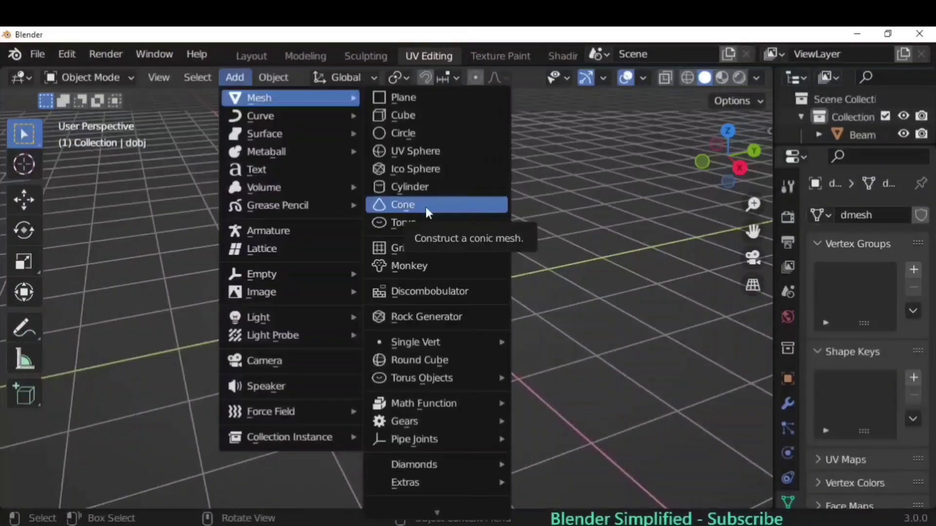
# - Add a simple star mesh at the world origin with 8 points, 0.97 outer radius and 1.07 inner radius
pyautogui.moveTo(446, 482)
pyautogui.click(573, 402)
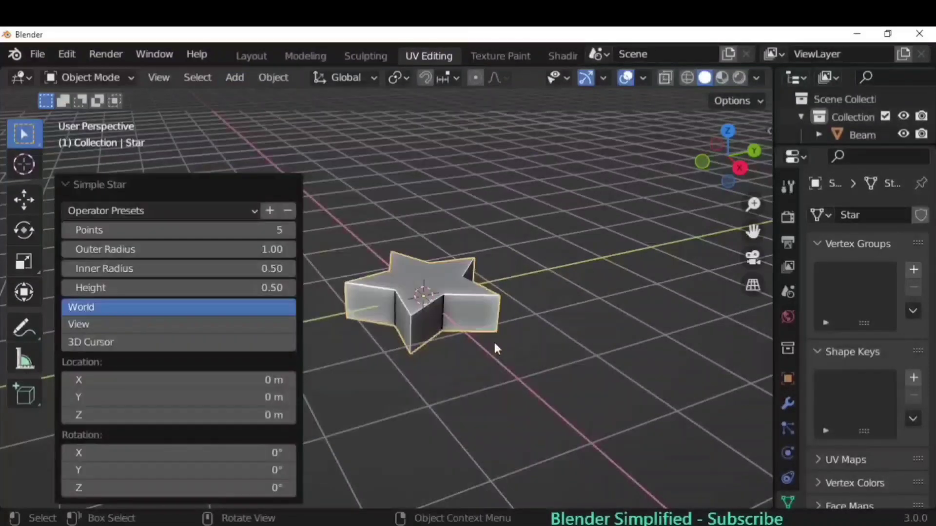
pyautogui.moveTo(202, 230)
pyautogui.mouseDown()
pyautogui.moveTo(253, 229)
pyautogui.moveTo(219, 229)
pyautogui.mouseUp()
pyautogui.moveTo(175, 249); pyautogui.dragTo(200, 269)
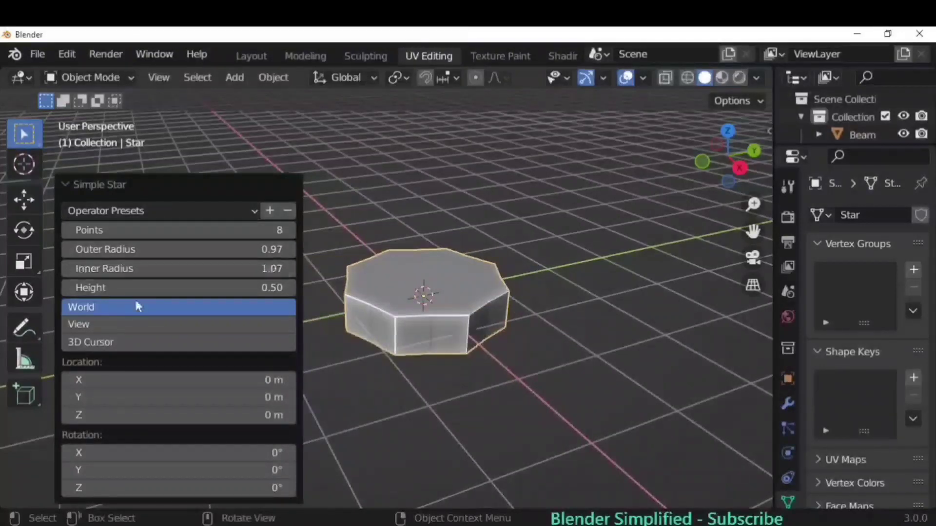
# - Set the star's height to 1.00 and adjust its inner radius for more pronounced points
pyautogui.write('1')
pyautogui.press('Return')
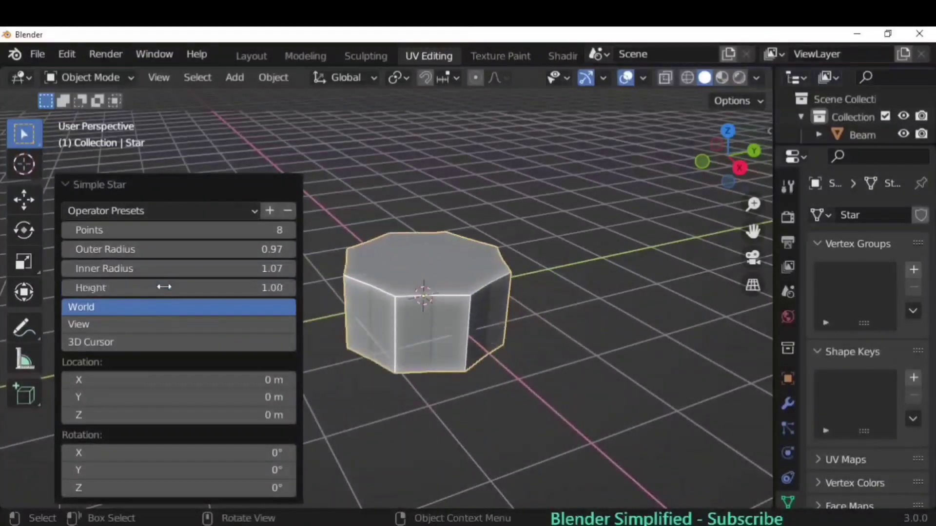
pyautogui.press('Return')
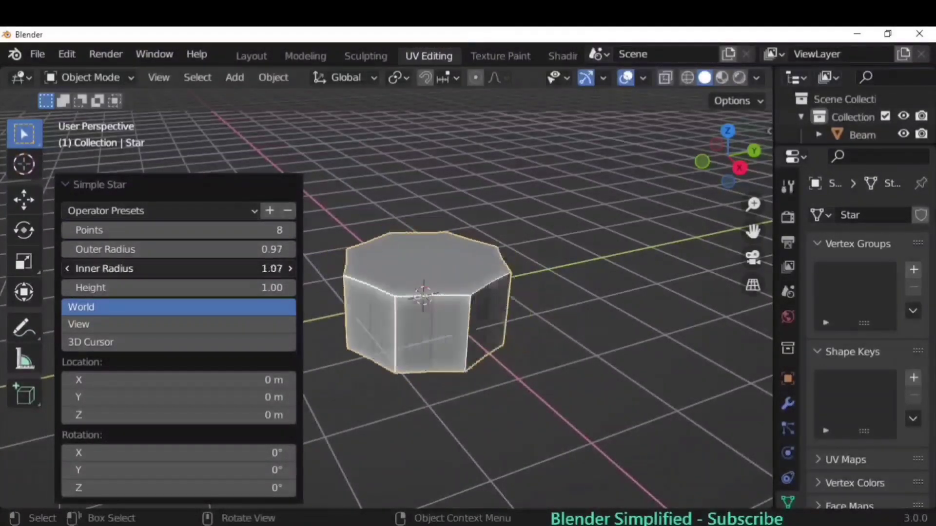
pyautogui.moveTo(192, 268); pyautogui.dragTo(212, 269)
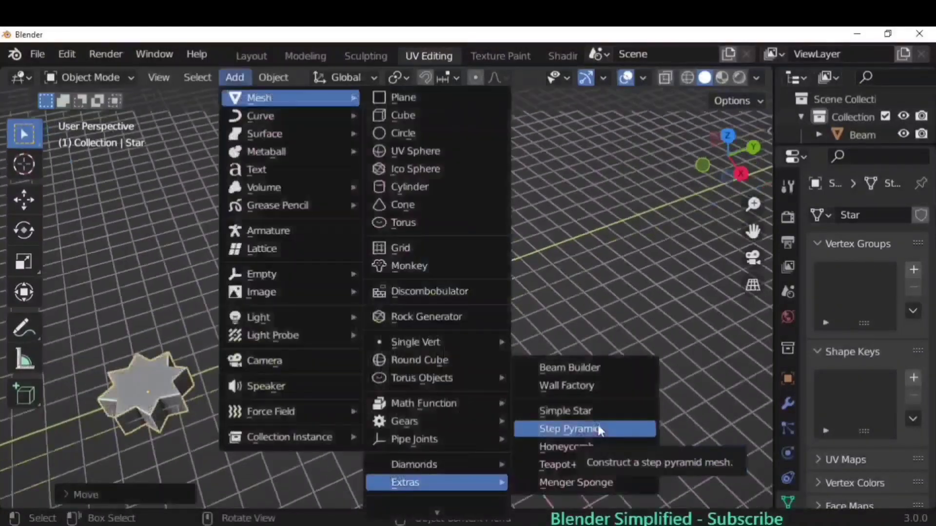
# - Add a step pyramid mesh at the world origin and set its number of sides to 6
pyautogui.click(599, 429)
pyautogui.scroll(5, 554, 349)
pyautogui.moveTo(554, 349); pyautogui.dragTo(645, 346, button='middle')
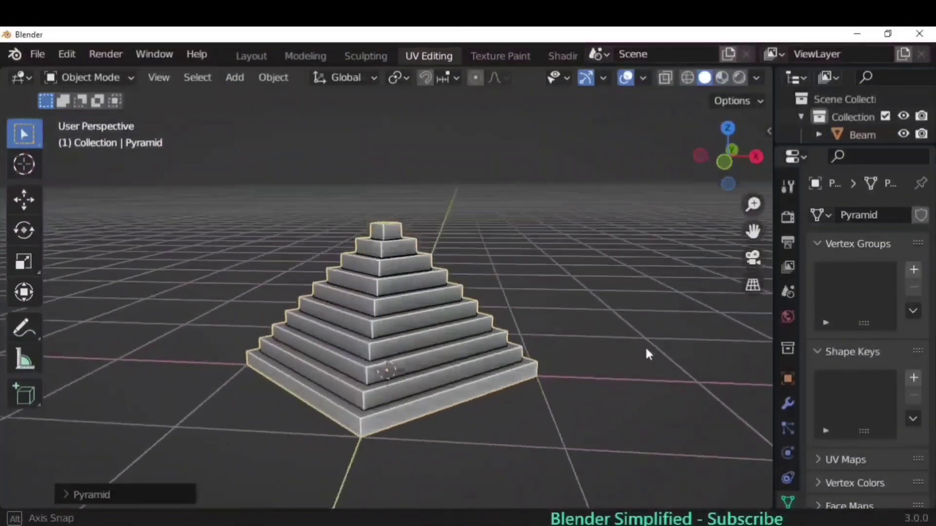
pyautogui.moveTo(226, 437); pyautogui.dragTo(258, 466, button='middle')
pyautogui.click(106, 492)
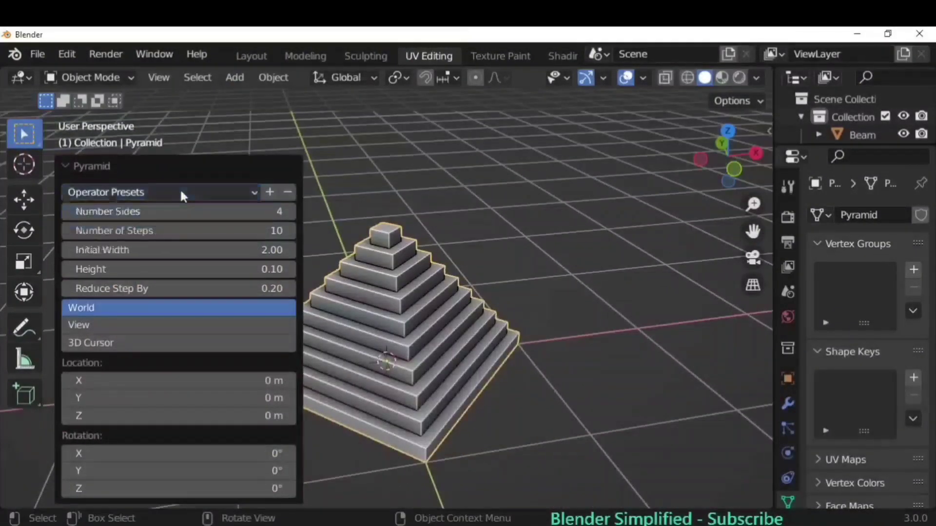
pyautogui.click(180, 213)
pyautogui.click(180, 213)
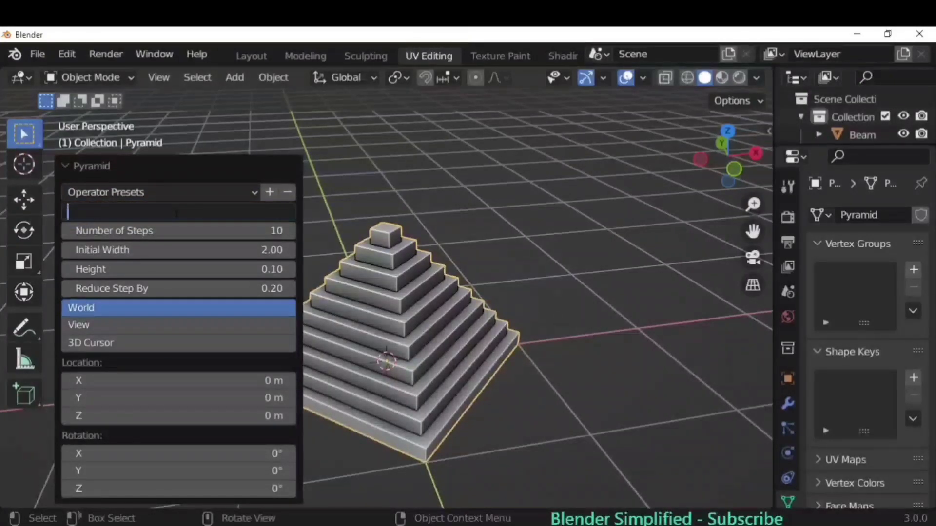
pyautogui.write('6')
pyautogui.press('Return')
pyautogui.moveTo(457, 367); pyautogui.dragTo(394, 411, button='middle')
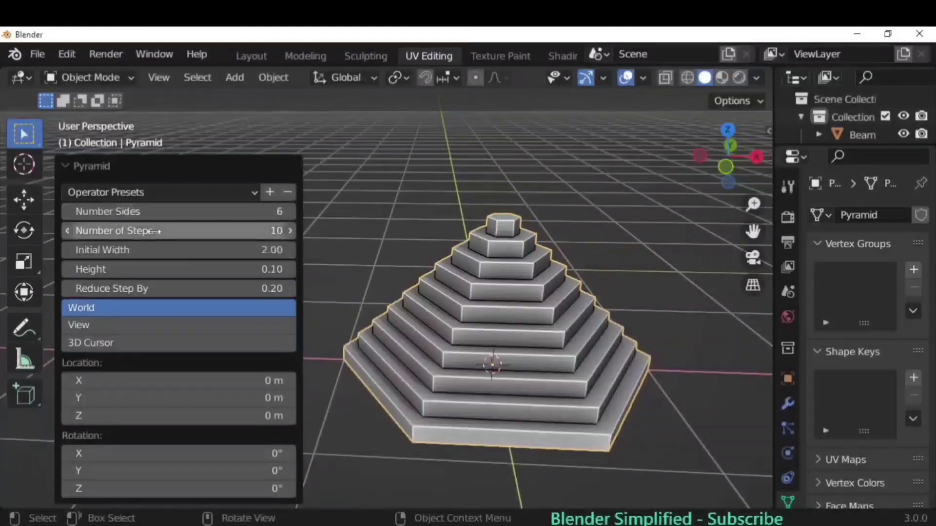
# - Set the pyramid's number of steps to 21 and adjust its step height and step reduction
pyautogui.moveTo(160, 224); pyautogui.dragTo(195, 250)
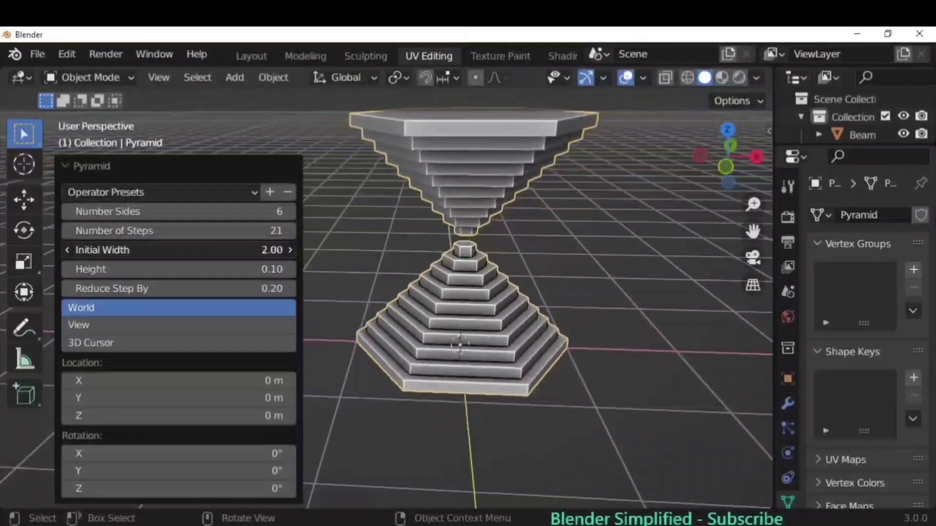
pyautogui.moveTo(634, 363); pyautogui.dragTo(635, 328, button='middle')
pyautogui.keyDown('shift'); pyautogui.moveTo(609, 231); pyautogui.dragTo(619, 307, button='middle'); pyautogui.keyUp('shift')
pyautogui.moveTo(176, 269); pyautogui.dragTo(222, 288)
pyautogui.scroll(-2, 496, 311)
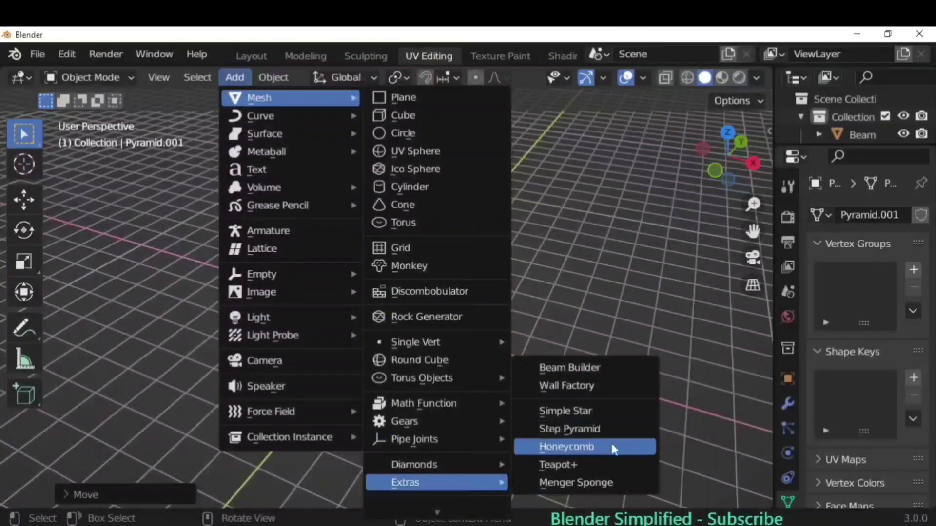
# - Add a honeycomb mesh at the world origin with 7 rows, 6 columns, 0.76 cell diameter and 0.07 edge width
pyautogui.click(569, 445)
pyautogui.scroll(3, 516, 353)
pyautogui.moveTo(515, 353); pyautogui.dragTo(462, 352, button='middle')
pyautogui.click(112, 495)
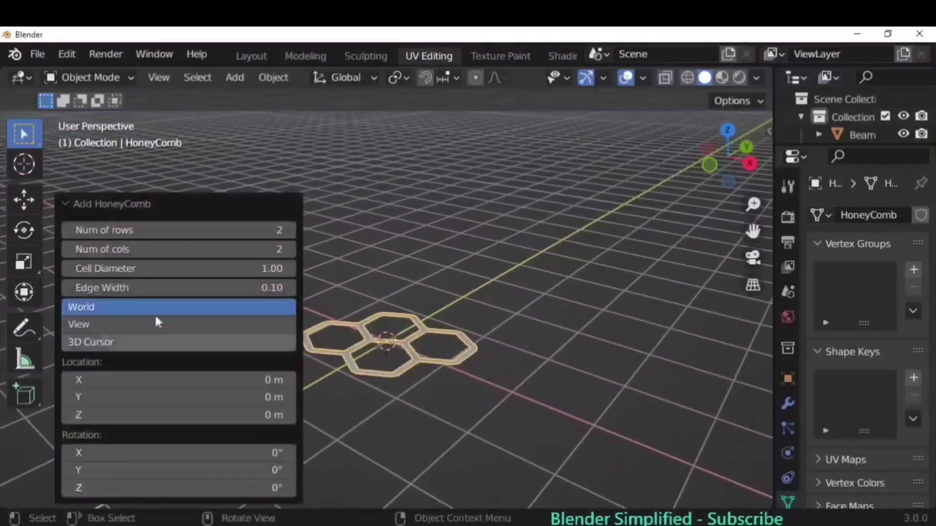
pyautogui.moveTo(186, 230); pyautogui.dragTo(217, 233)
pyautogui.keyDown('shift'); pyautogui.moveTo(571, 398); pyautogui.dragTo(708, 373, button='middle'); pyautogui.keyUp('shift')
pyautogui.moveTo(146, 249); pyautogui.dragTo(127, 287)
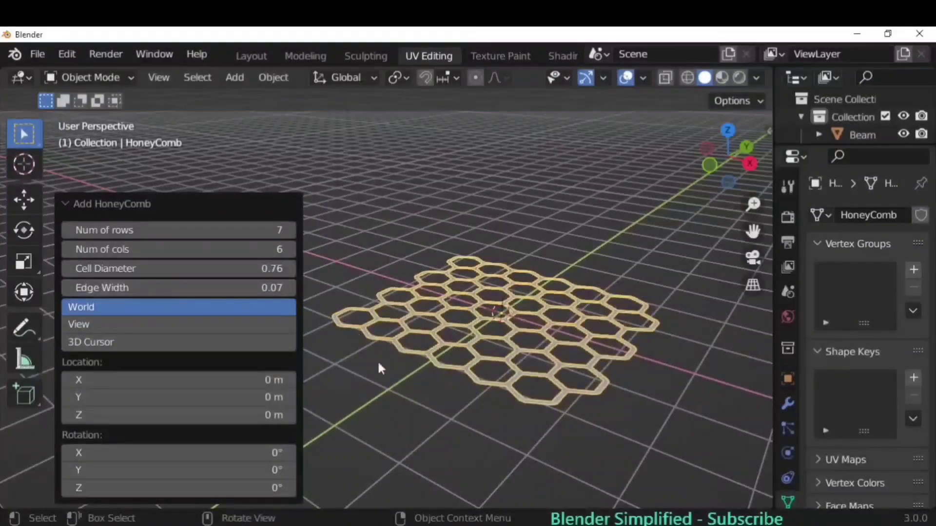
# - In Edit Mode, extrude the whole honeycomb upward by about 0.5 m and extrude one selected part of it further
pyautogui.click(490, 375)
pyautogui.press('Tab')
pyautogui.press('e')
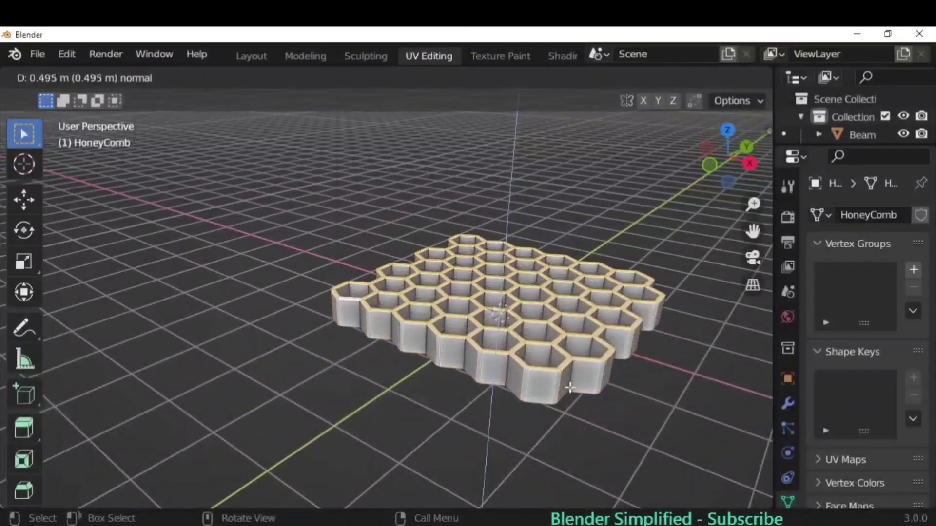
pyautogui.click(543, 414)
pyautogui.moveTo(543, 414); pyautogui.dragTo(526, 404, button='middle')
pyautogui.click(527, 405)
pyautogui.press('e')
pyautogui.click(616, 445)
pyautogui.moveTo(615, 445)
pyautogui.mouseDown(button='middle')
pyautogui.moveTo(589, 403)
pyautogui.moveTo(594, 478)
pyautogui.moveTo(609, 434)
pyautogui.mouseUp(button='middle')
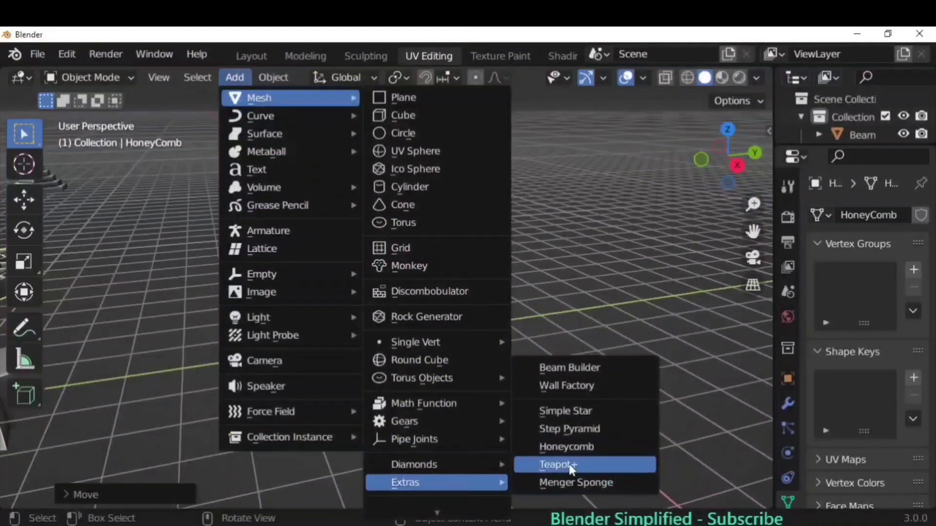
# - Add a Teapot+ mesh at the world origin and set its object type to Tea Spoon
pyautogui.click(571, 469)
pyautogui.moveTo(592, 318)
pyautogui.mouseDown(button='middle')
pyautogui.moveTo(514, 325)
pyautogui.moveTo(646, 335)
pyautogui.moveTo(609, 322)
pyautogui.mouseUp(button='middle')
pyautogui.click(99, 495)
pyautogui.click(202, 264)
pyautogui.click(204, 305)
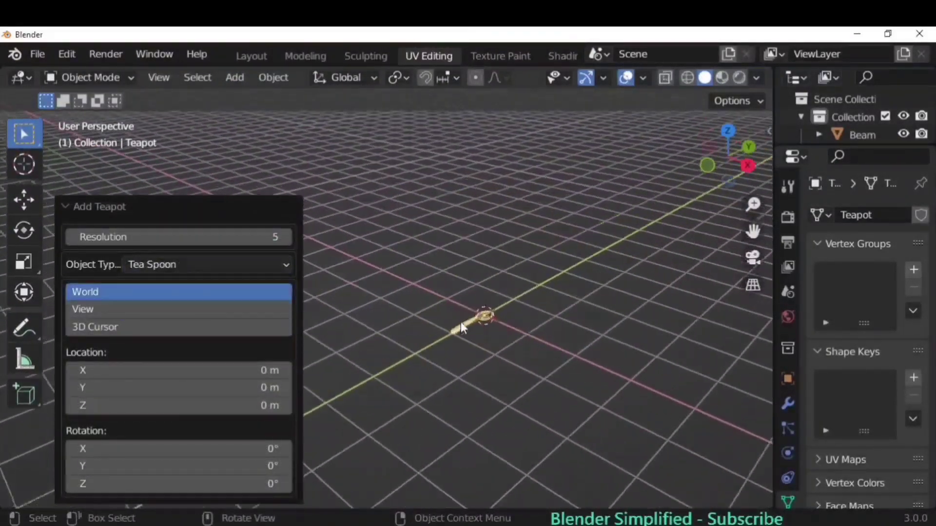
pyautogui.scroll(7, 499, 333)
pyautogui.moveTo(499, 333); pyautogui.dragTo(609, 325, button='middle')
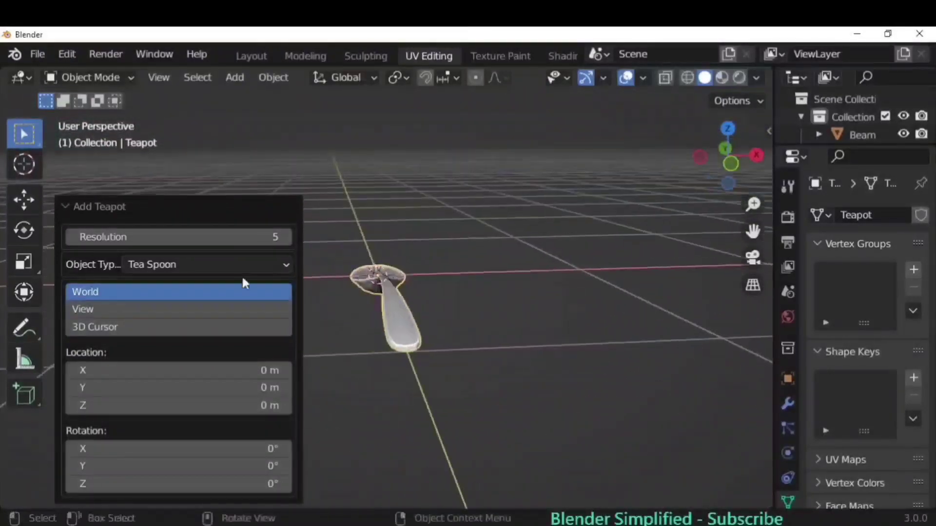
# - Change the object type back to Teapot and open its resolution value for editing
pyautogui.click(243, 283)
pyautogui.click(202, 284)
pyautogui.scroll(-5, 506, 380)
pyautogui.moveTo(507, 379); pyautogui.dragTo(341, 322, button='middle')
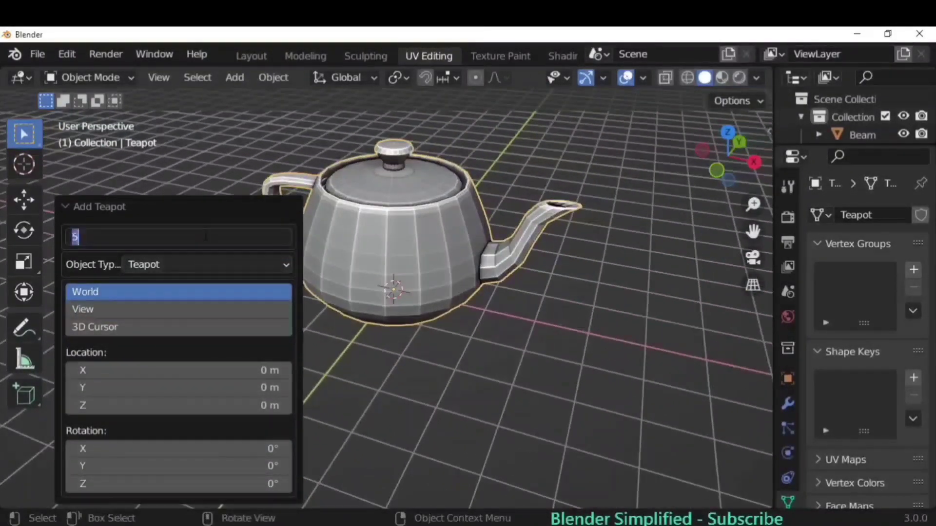
pyautogui.click(102, 209)
pyautogui.click(102, 209)
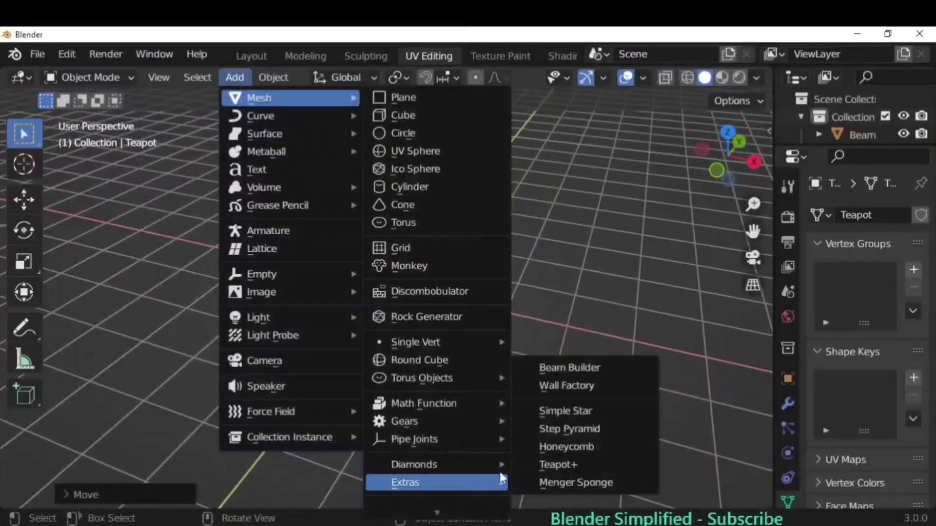
# - Add a Menger sponge mesh at the world origin and show its creation settings
pyautogui.click(604, 484)
pyautogui.moveTo(492, 335); pyautogui.dragTo(640, 308, button='middle')
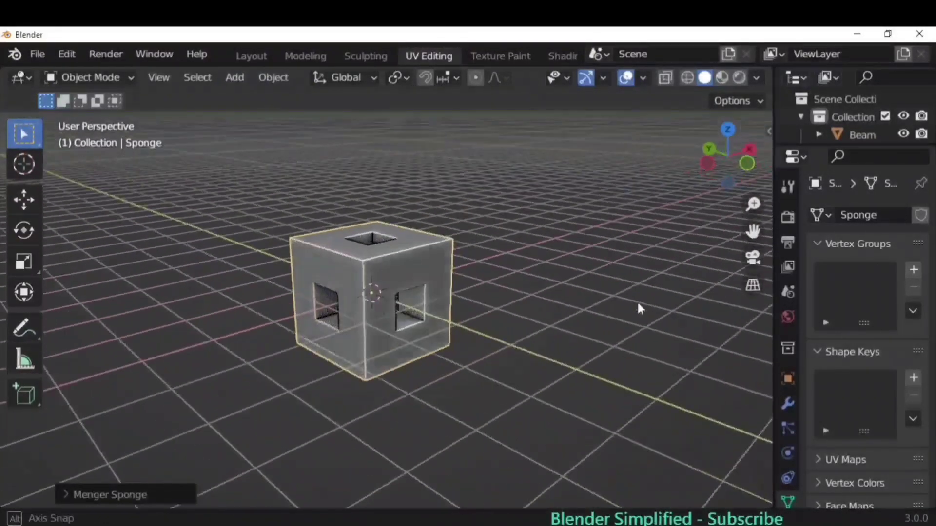
pyautogui.click(112, 494)
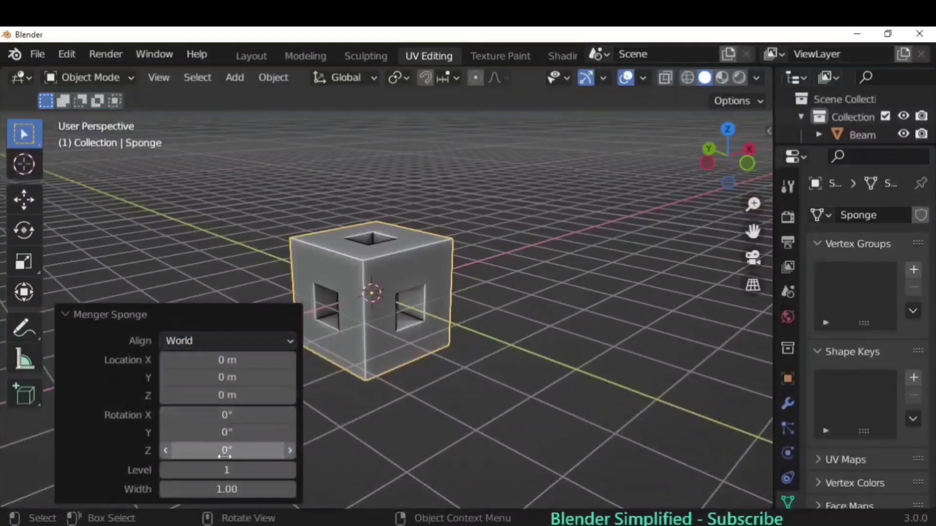
# - Raise the Menger sponge's level one at a time to 4, inspect the cube and lower the level by one
pyautogui.click(291, 471)
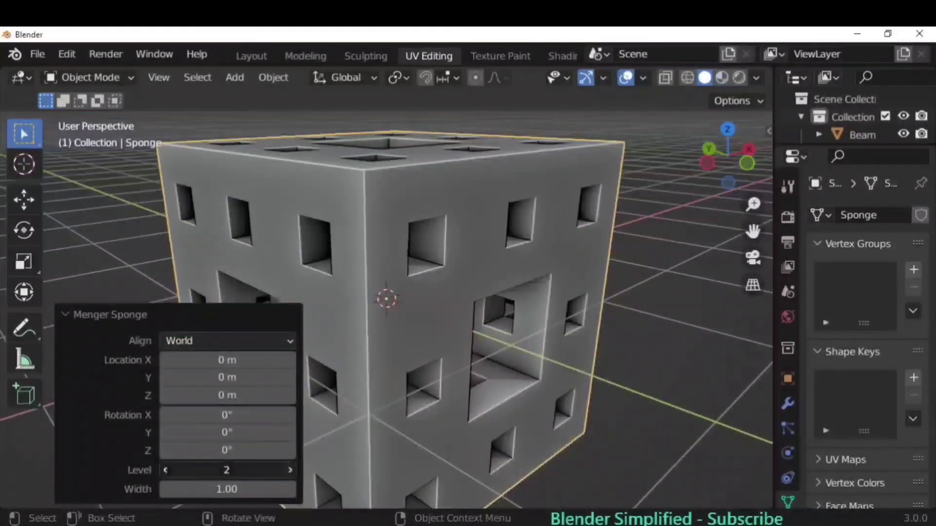
pyautogui.click(290, 471)
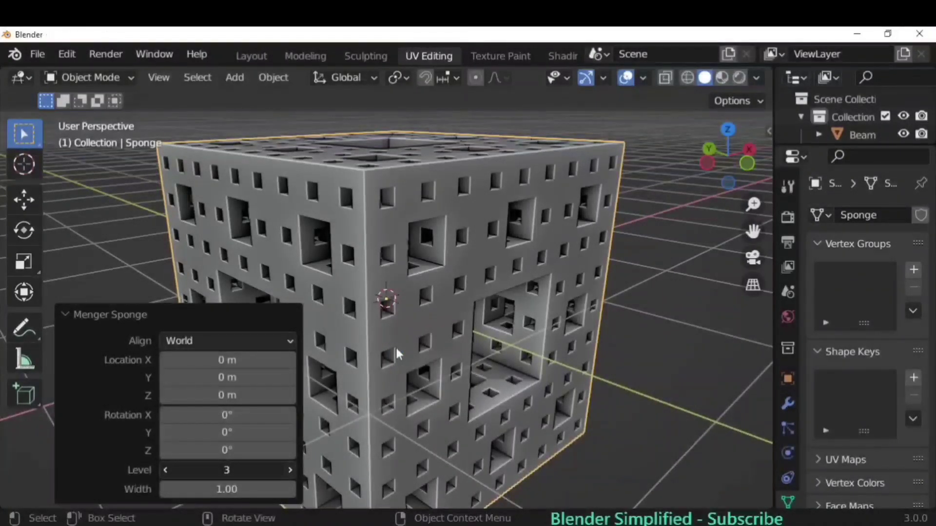
pyautogui.scroll(-5, 597, 369)
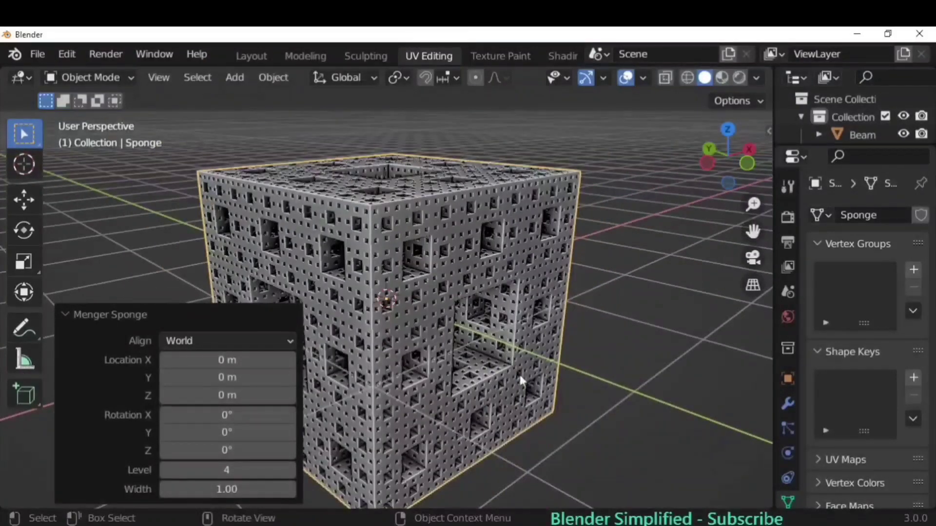
pyautogui.moveTo(519, 376); pyautogui.dragTo(594, 350, button='middle')
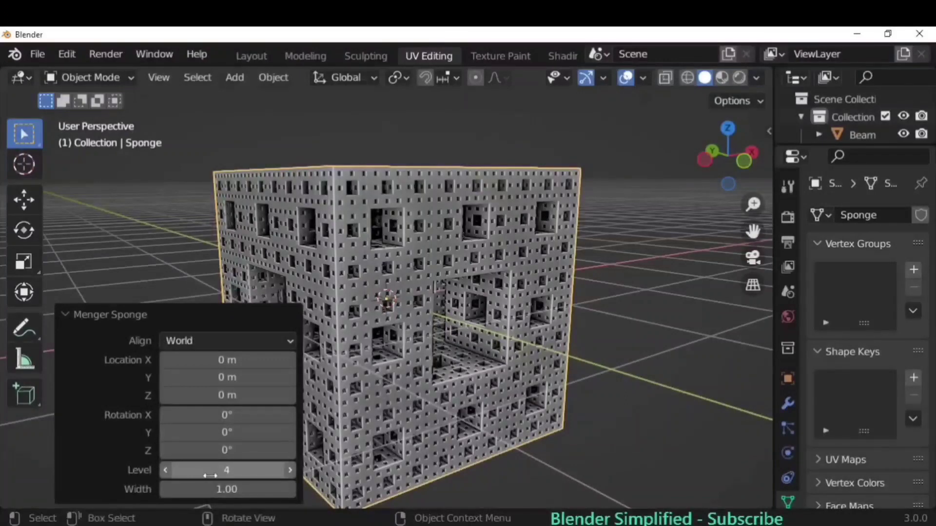
pyautogui.click(166, 471)
pyautogui.click(92, 317)
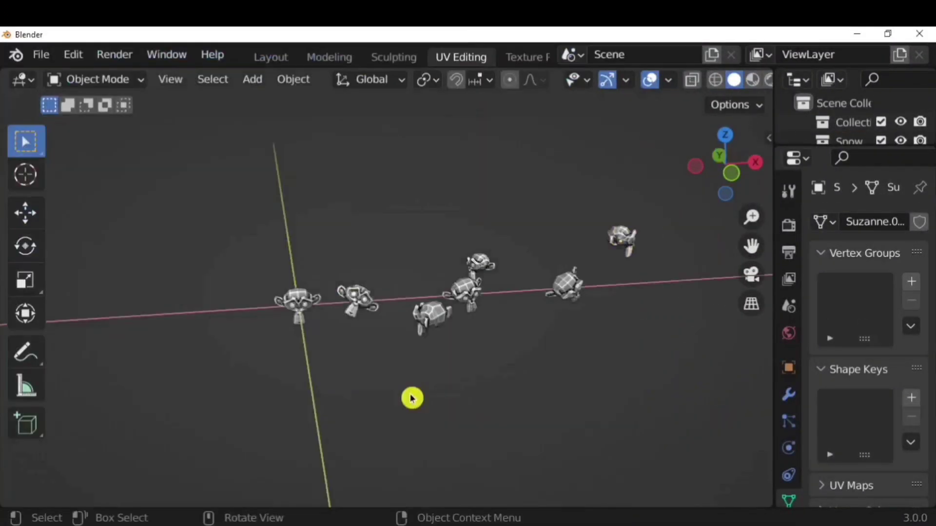
# - Display the object properties with the Align Tools in the scene of scattered monkey heads
pyautogui.moveTo(412, 398); pyautogui.dragTo(424, 422, button='middle')
pyautogui.moveTo(633, 359); pyautogui.dragTo(554, 380, button='middle')
pyautogui.press('n')
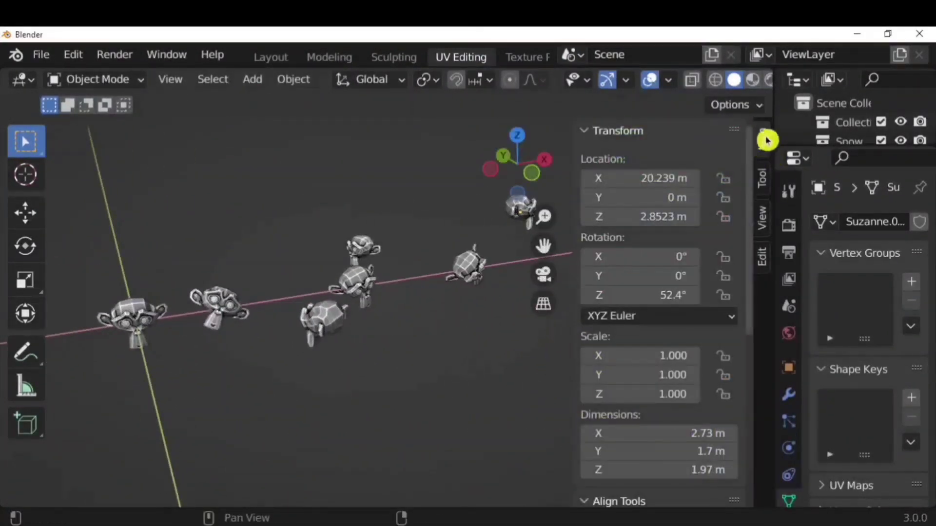
pyautogui.scroll(-10, 648, 457)
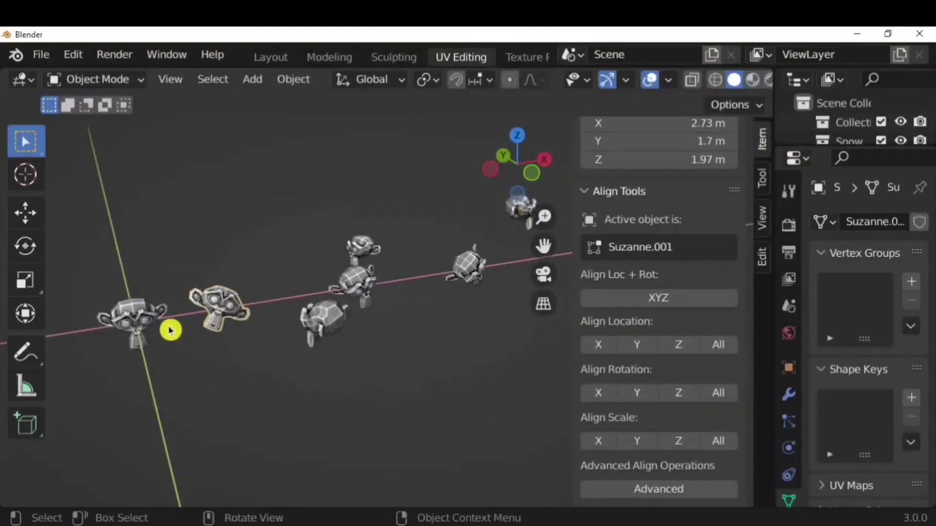
# - Align the second monkey head's X location to the first monkey head and undo the alignment
pyautogui.click(609, 349)
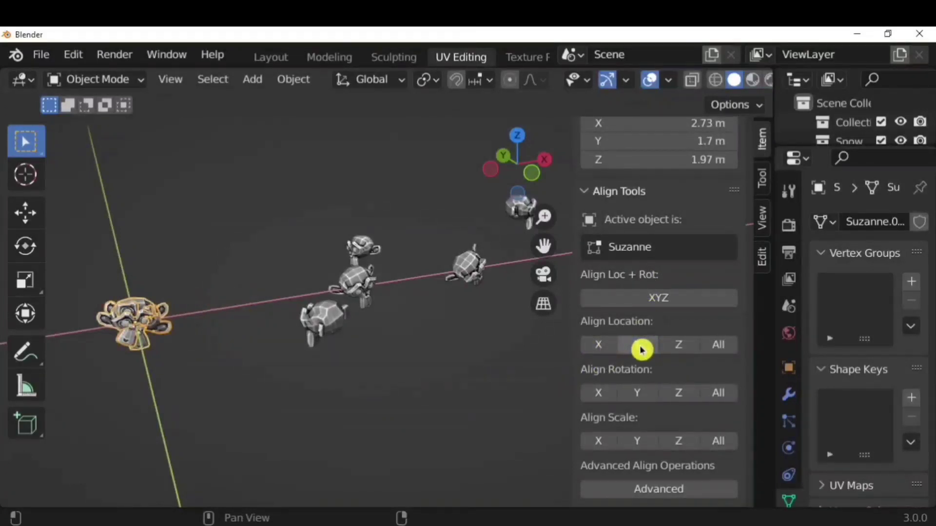
pyautogui.hotkey('ctrl', 'z')
pyautogui.hotkey('ctrl', 'z')
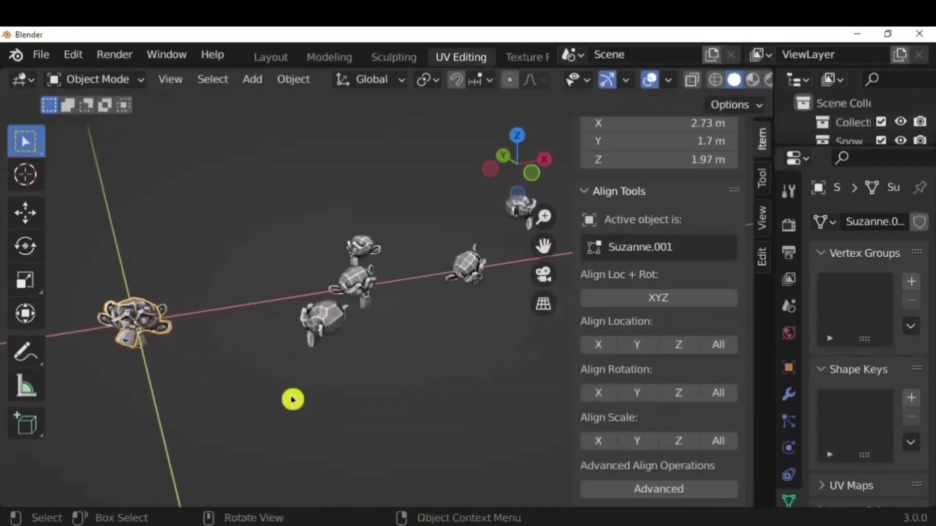
# - Align the second monkey head's X, Y and Z rotation to the first monkey head with the Align Tools
pyautogui.click(223, 315)
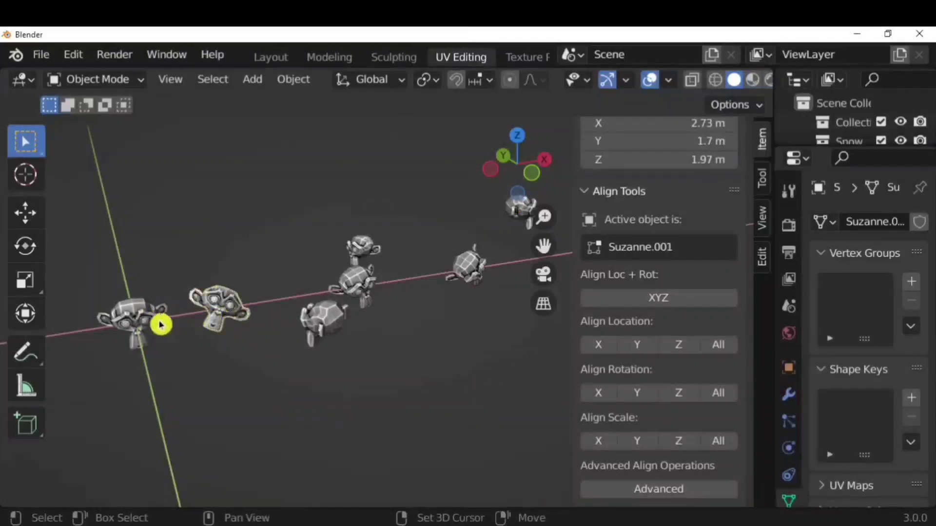
pyautogui.keyDown('shift'); pyautogui.click(151, 321); pyautogui.keyUp('shift')
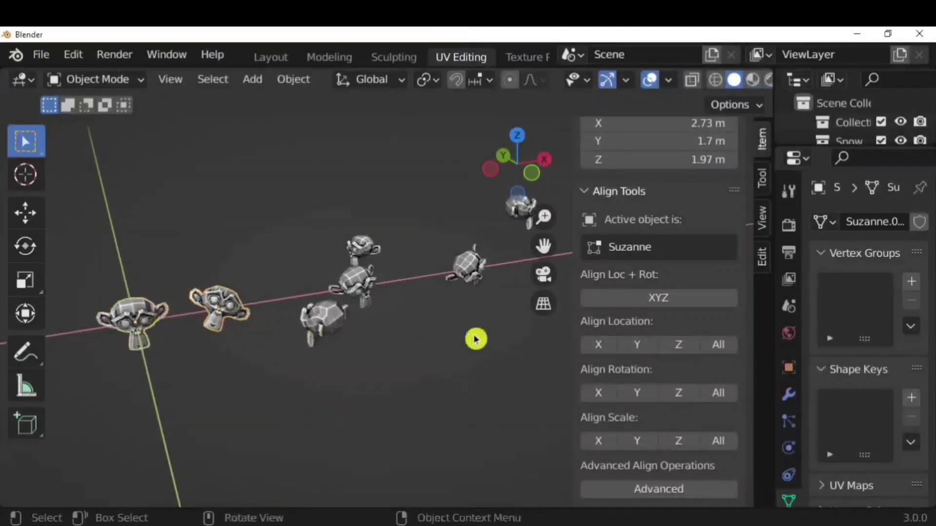
pyautogui.click(636, 393)
pyautogui.click(608, 399)
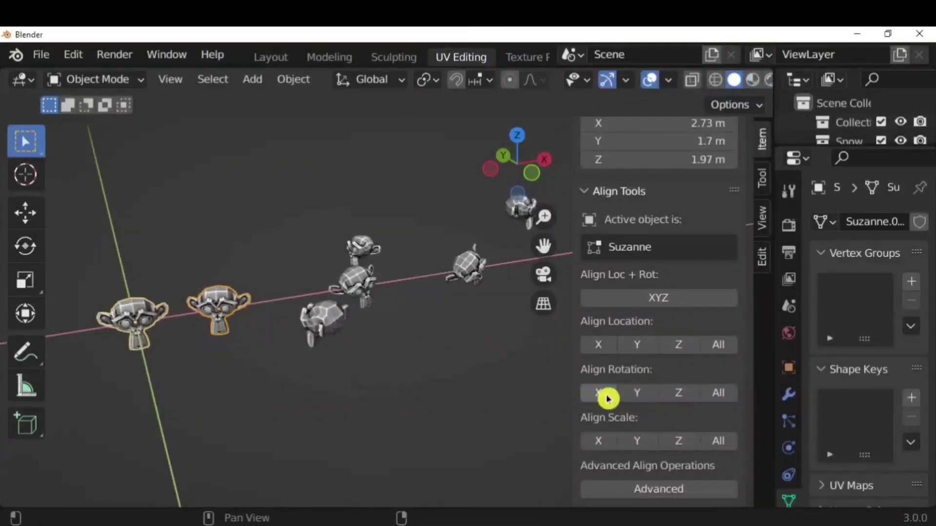
pyautogui.click(688, 399)
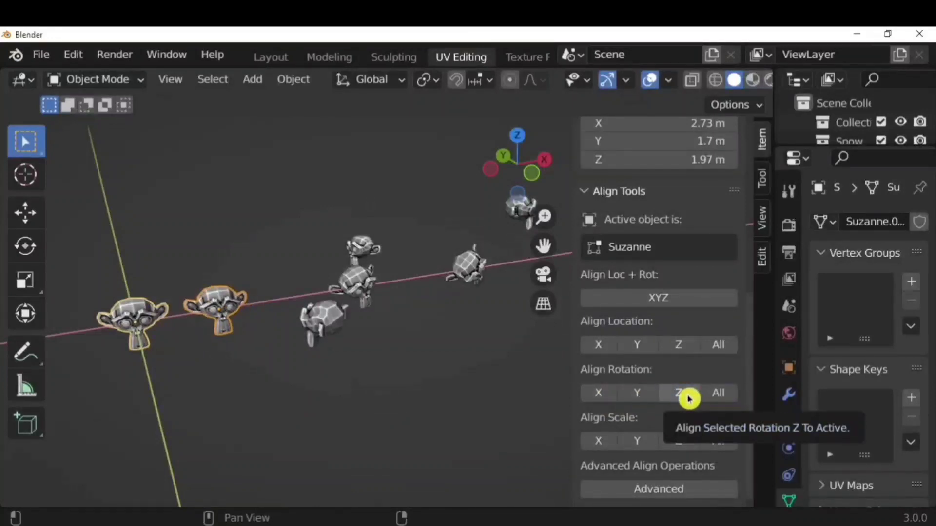
# - Align the third monkey head's rotation on all axes to the first monkey head
pyautogui.click(334, 327)
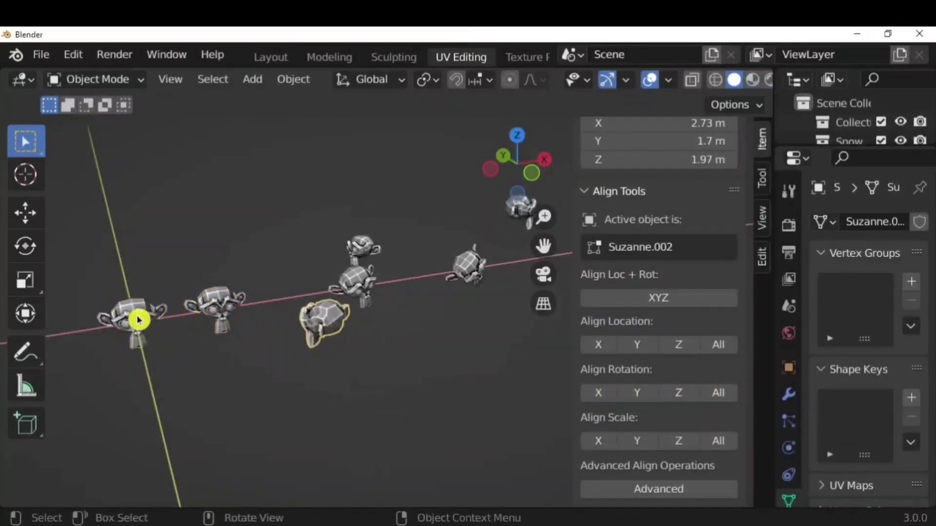
pyautogui.keyDown('shift'); pyautogui.click(138, 320); pyautogui.keyUp('shift')
pyautogui.keyDown('shift'); pyautogui.click(723, 397); pyautogui.keyUp('shift')
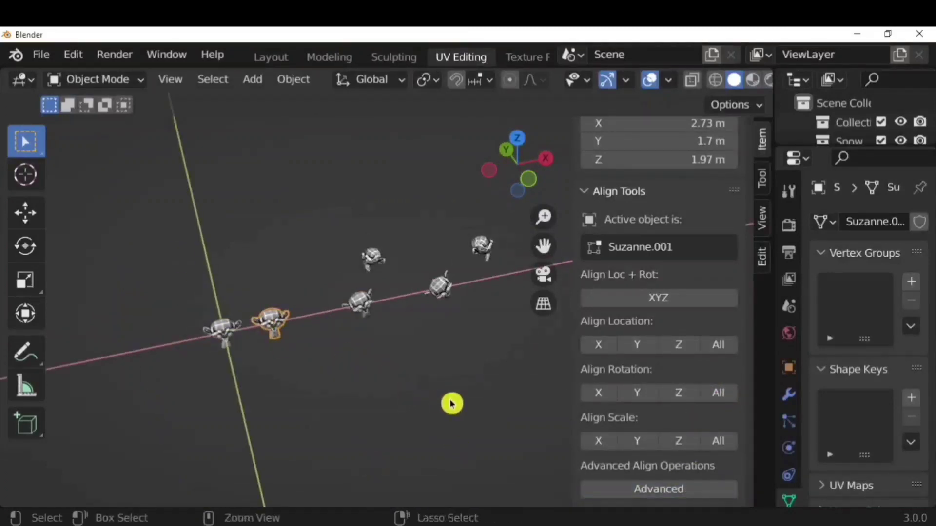
# - Undo the third monkey head's last location alignment and align only its Y location to the second monkey head
pyautogui.hotkey('ctrl', 'z')
pyautogui.click(399, 375)
pyautogui.click(334, 342)
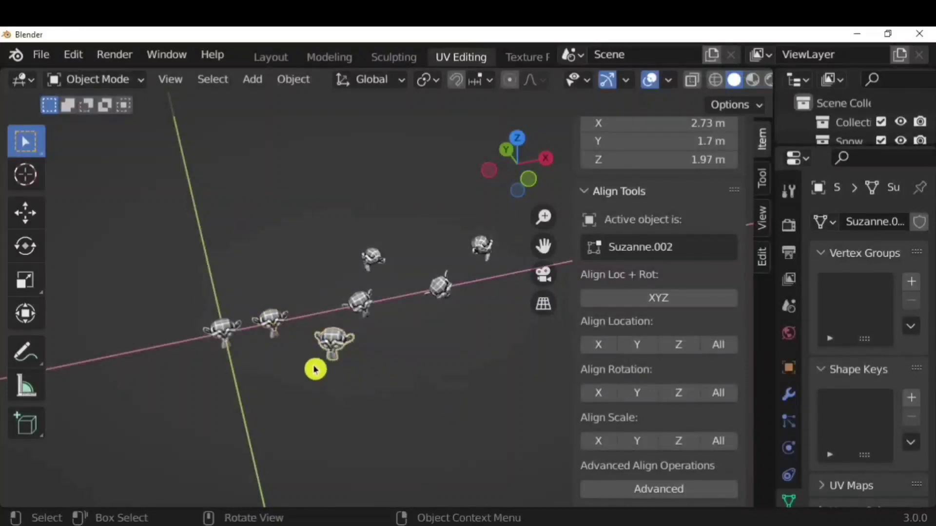
pyautogui.keyDown('shift'); pyautogui.click(272, 323); pyautogui.keyUp('shift')
pyautogui.click(646, 346)
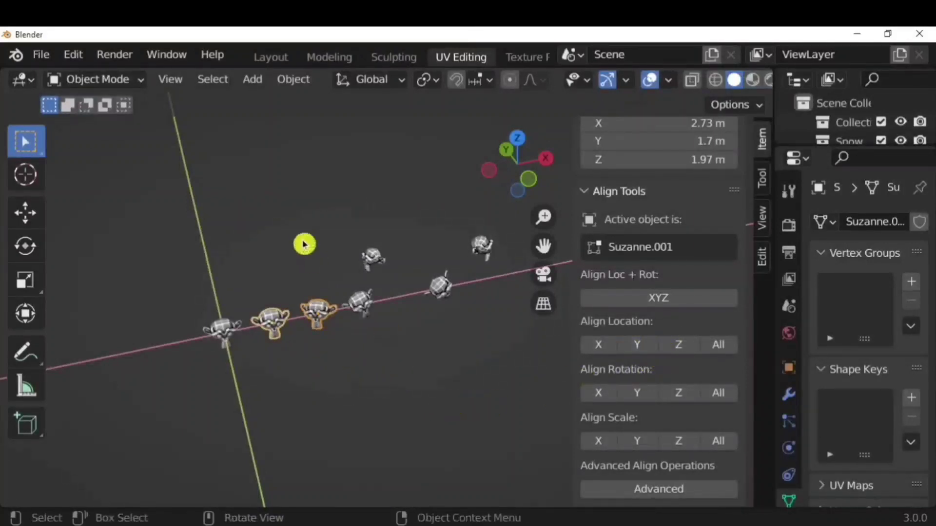
# - Align the Y location of the third and all remaining scattered monkey heads to the first monkey head
pyautogui.scroll(-2, 472, 265)
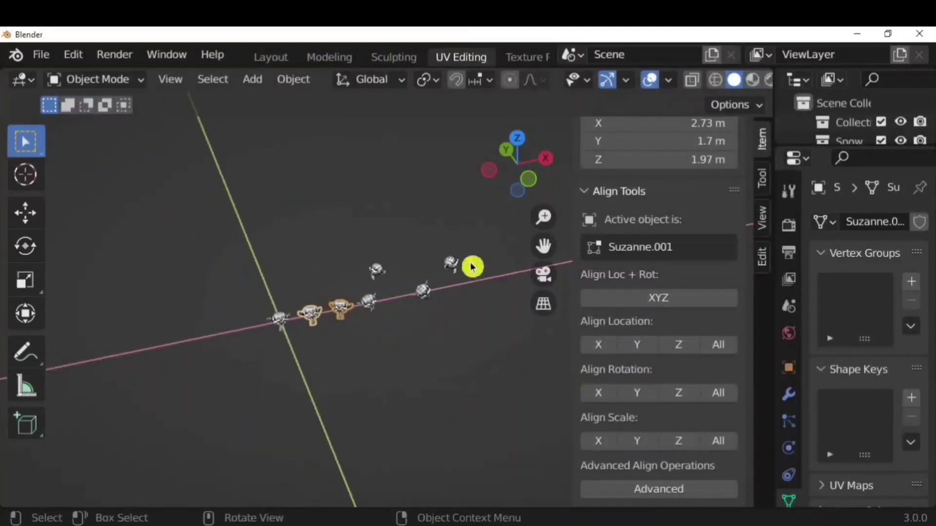
pyautogui.moveTo(482, 232); pyautogui.dragTo(335, 376)
pyautogui.keyDown('shift'); pyautogui.click(281, 324); pyautogui.keyUp('shift')
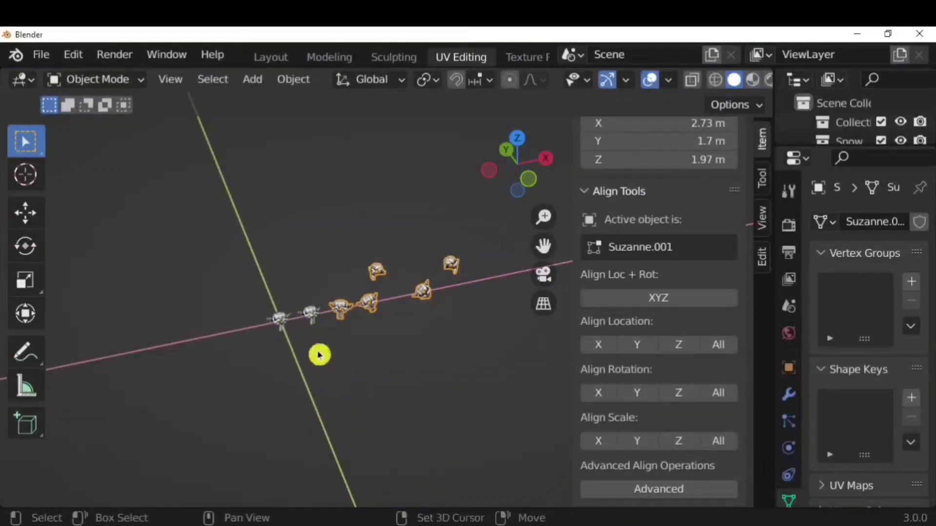
pyautogui.click(633, 349)
# - Align the raised last monkey head's Z rotation and Z location to its neighbour in the row
pyautogui.moveTo(481, 368); pyautogui.dragTo(393, 294, button='middle')
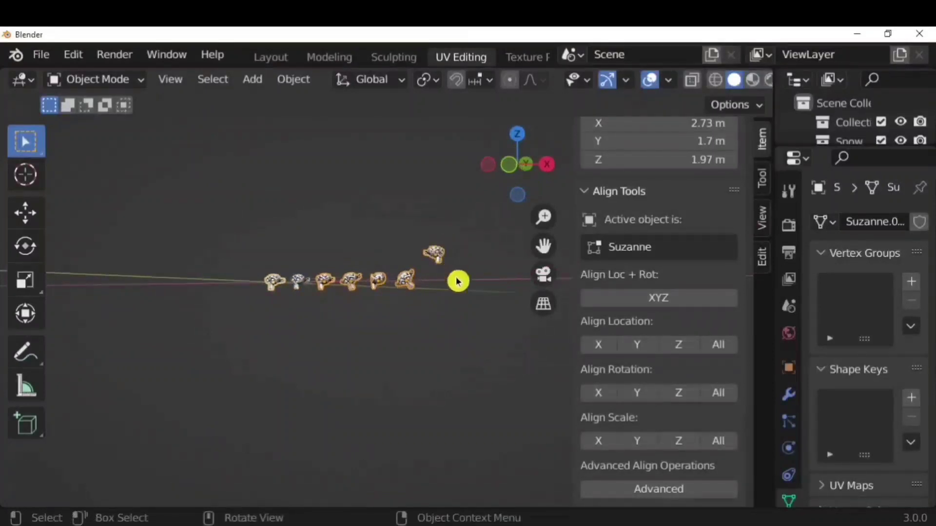
pyautogui.click(437, 255)
pyautogui.keyDown('shift'); pyautogui.click(405, 282); pyautogui.keyUp('shift')
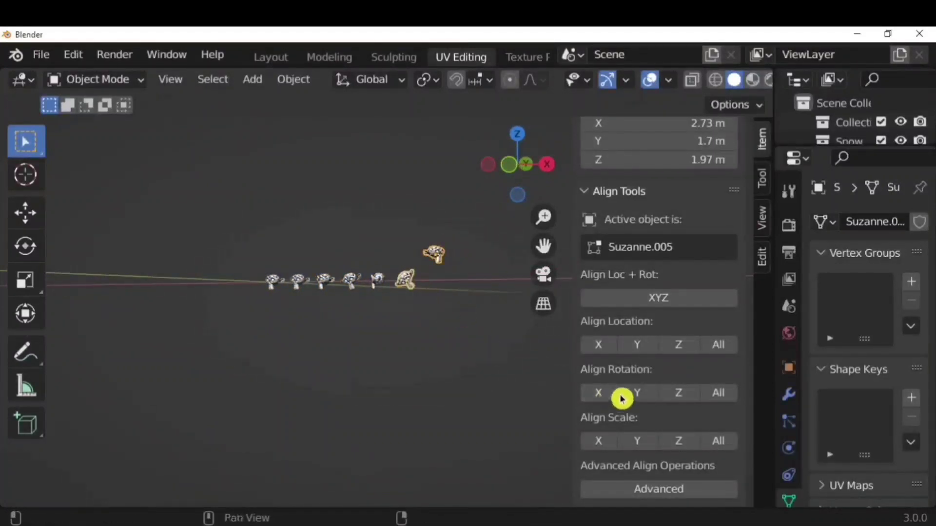
pyautogui.click(687, 396)
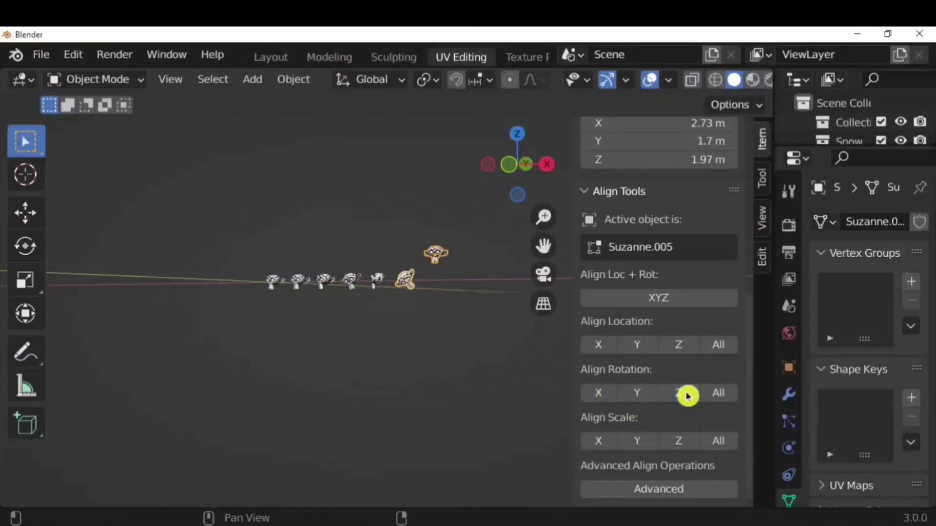
pyautogui.click(681, 345)
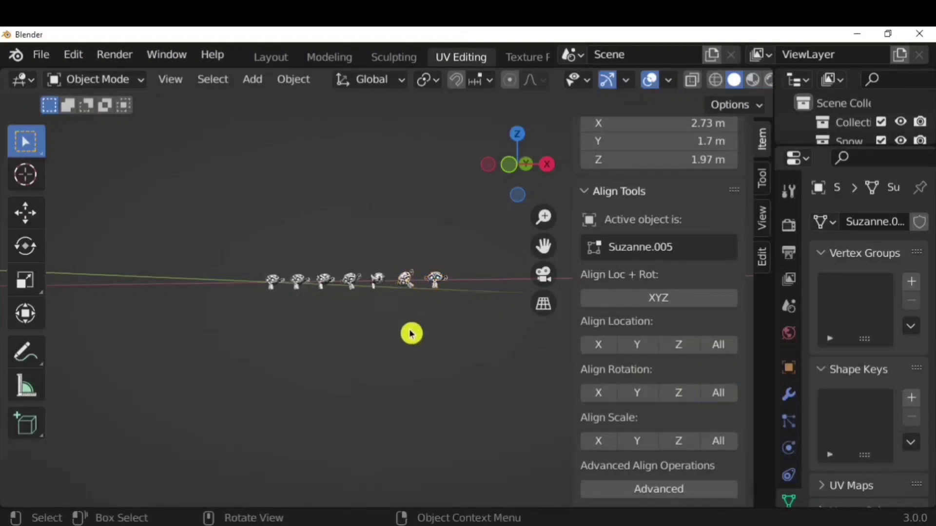
# - Align the X, Y and Z rotation of all monkey heads in the row to the first one
pyautogui.moveTo(412, 334); pyautogui.dragTo(460, 384, button='middle')
pyautogui.scroll(3, 460, 384)
pyautogui.scroll(-1, 283, 342)
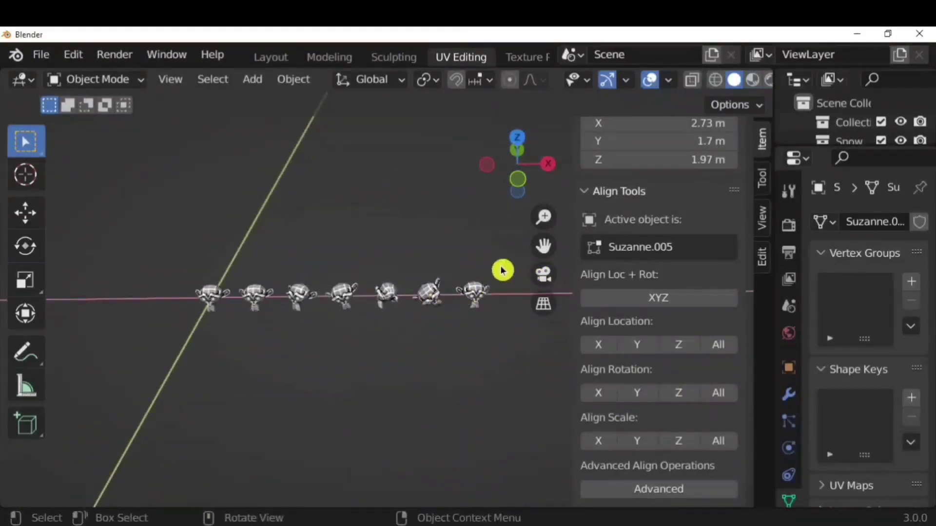
pyautogui.moveTo(501, 267); pyautogui.dragTo(243, 319)
pyautogui.keyDown('shift'); pyautogui.click(212, 294); pyautogui.keyUp('shift')
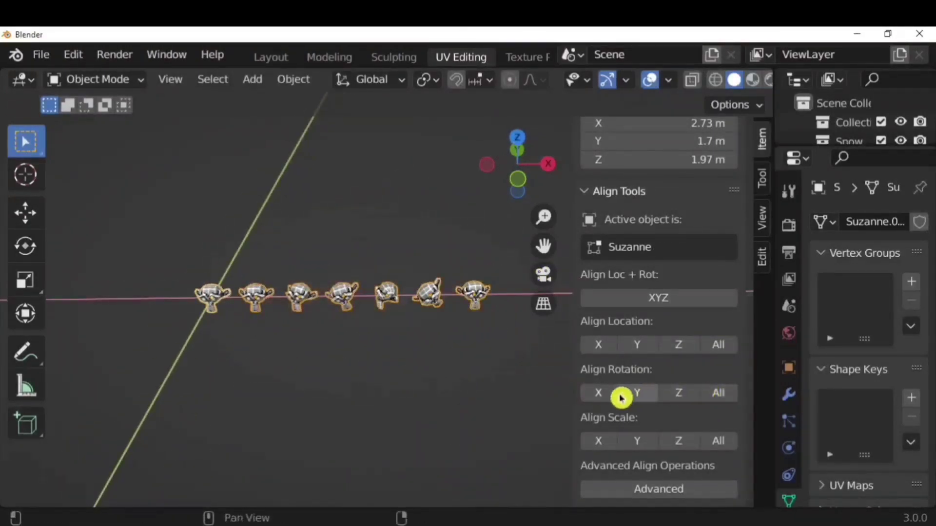
pyautogui.click(602, 393)
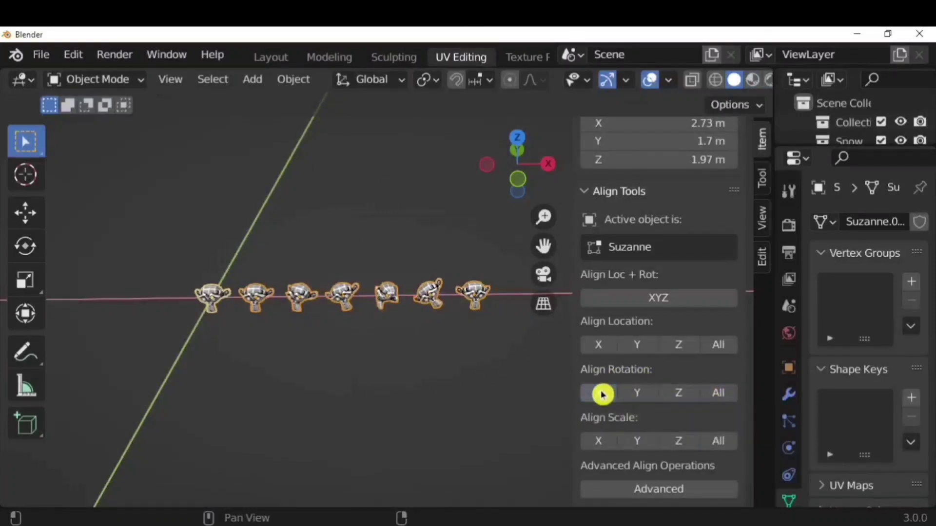
pyautogui.click(645, 393)
pyautogui.click(680, 393)
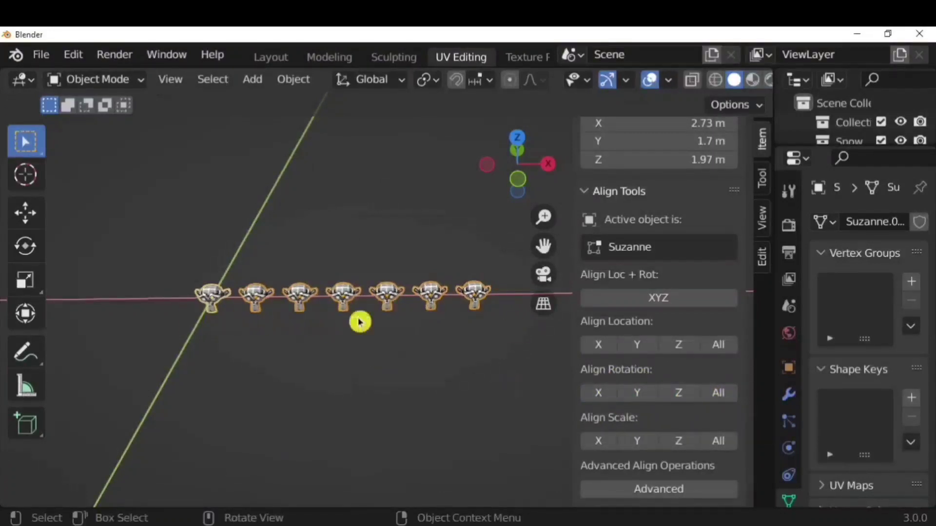
# - Deselect the monkey heads, hide the sidebar and inspect the aligned row
pyautogui.scroll(2, 509, 351)
pyautogui.click(499, 369)
pyautogui.press('n')
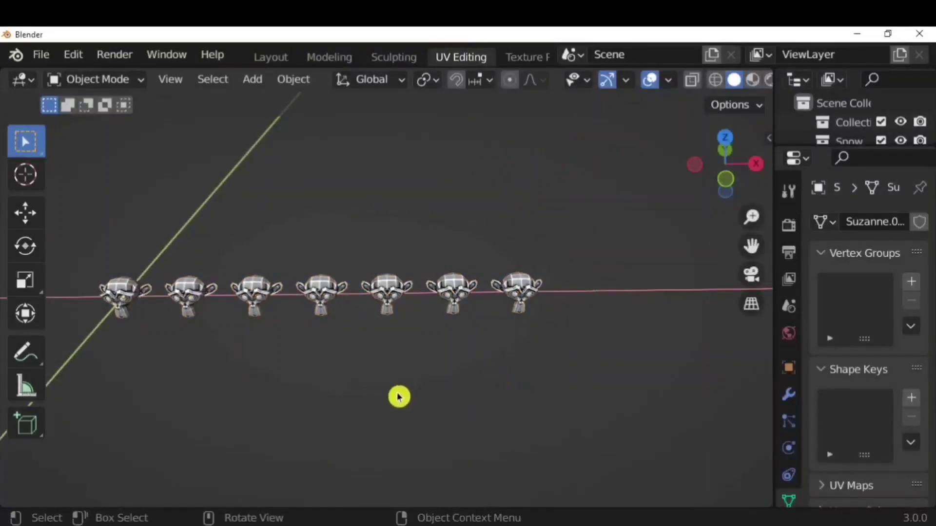
pyautogui.moveTo(424, 393); pyautogui.dragTo(552, 385, button='middle')
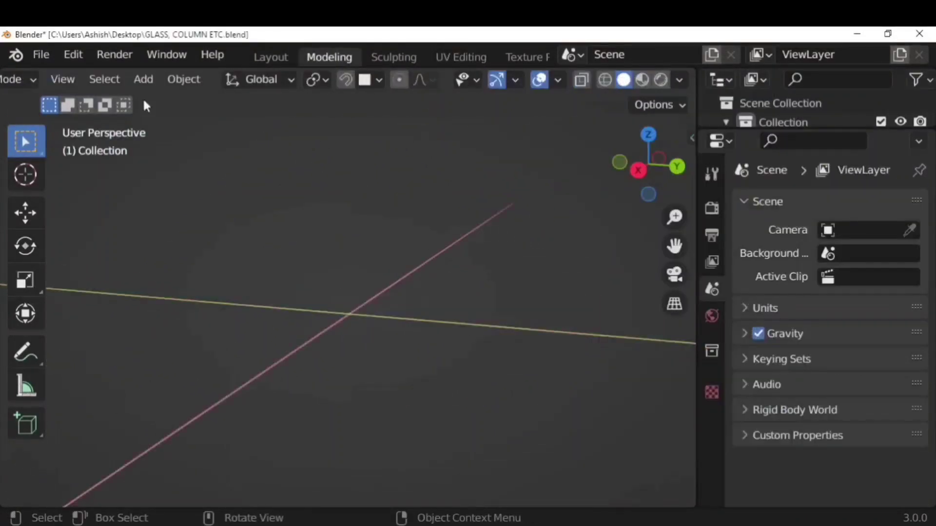
# - Enable the Object: Bool Tool add-on in the preferences and close them
pyautogui.click(73, 61)
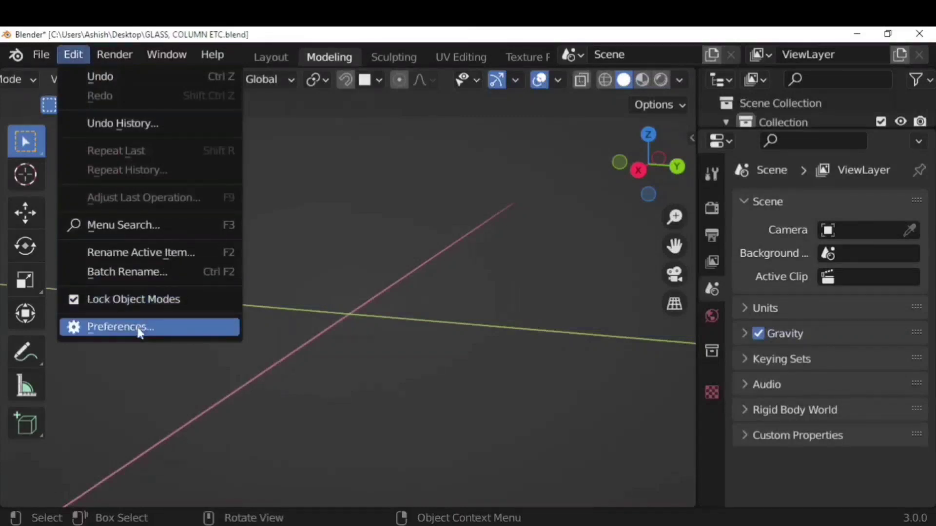
pyautogui.click(121, 327)
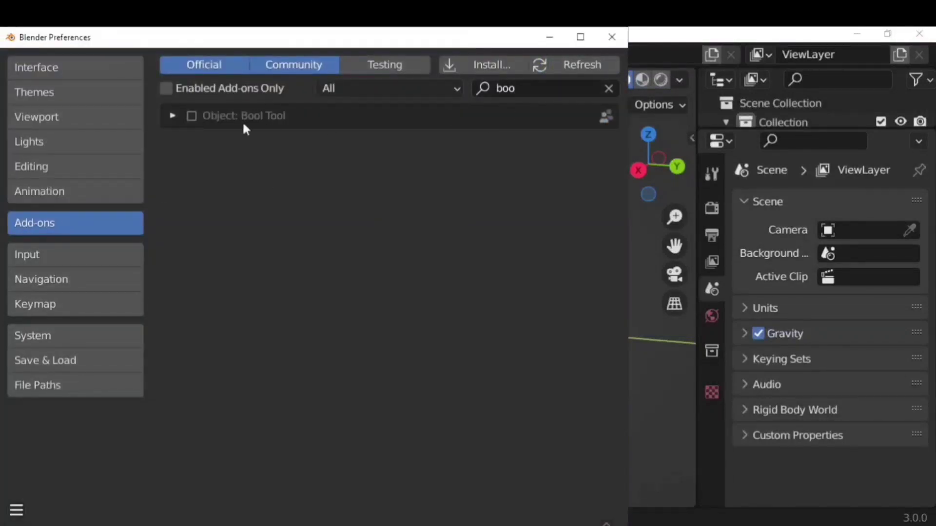
pyautogui.click(192, 118)
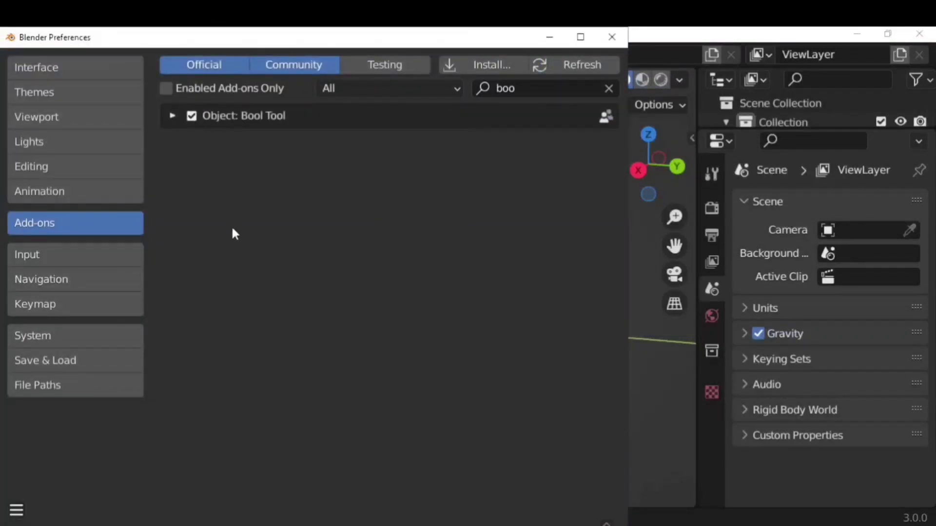
pyautogui.click(612, 37)
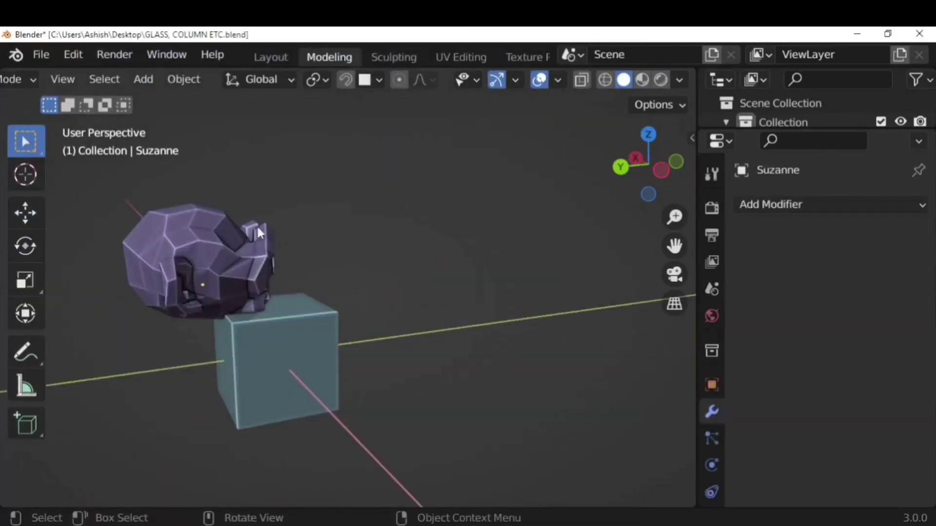
# - Display the Bool Tool operations for the scene with the monkey head overlapping the cube, and clear the selection
pyautogui.click(238, 282)
pyautogui.click(312, 356)
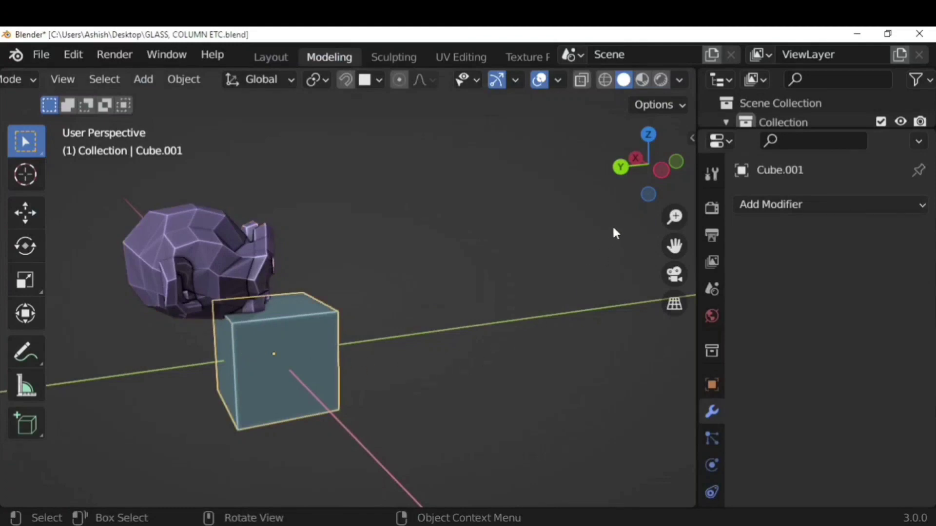
pyautogui.press('n')
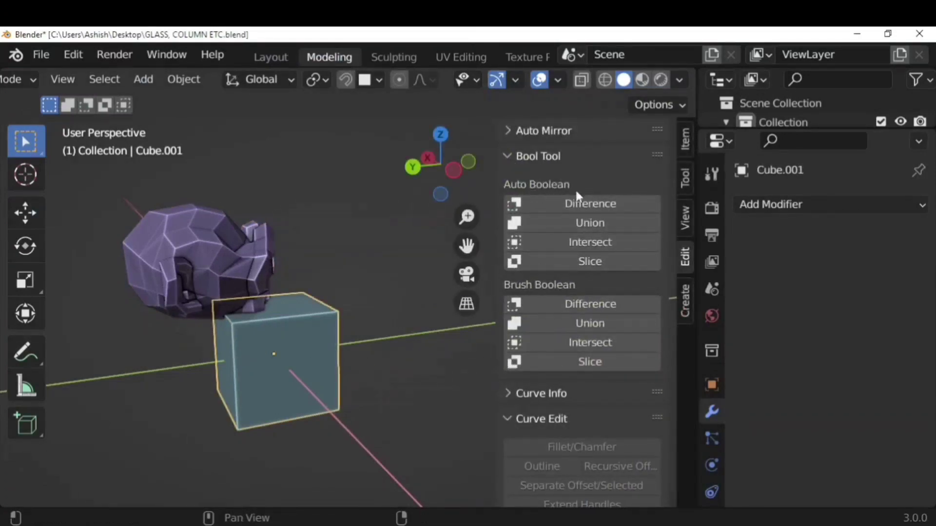
pyautogui.click(377, 253)
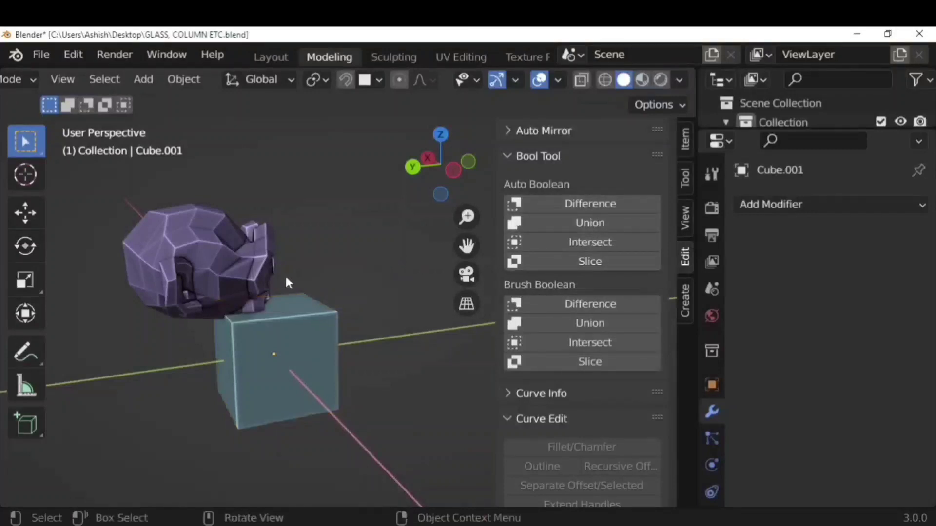
# - Subtract the monkey head from the cube with the Auto Boolean Difference, inspect the cut and undo it
pyautogui.click(252, 288)
pyautogui.keyDown('shift'); pyautogui.click(309, 369); pyautogui.keyUp('shift')
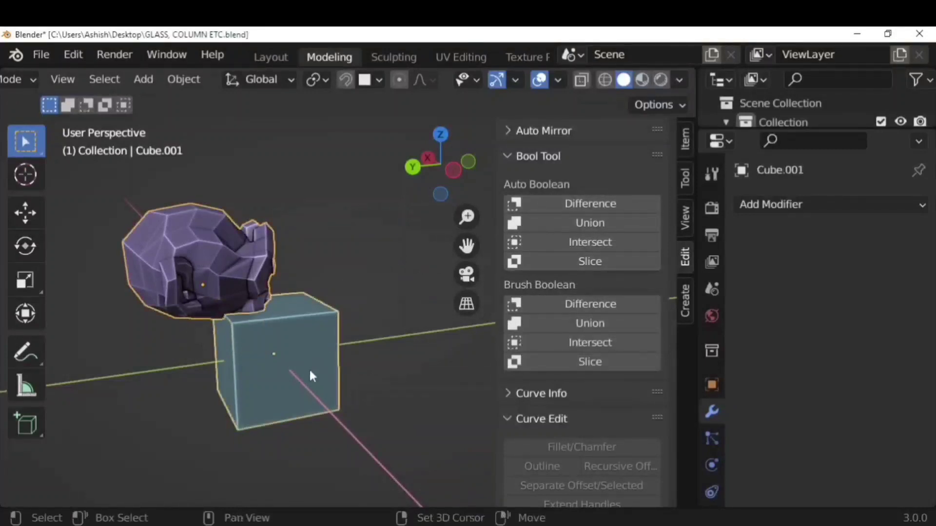
pyautogui.click(590, 204)
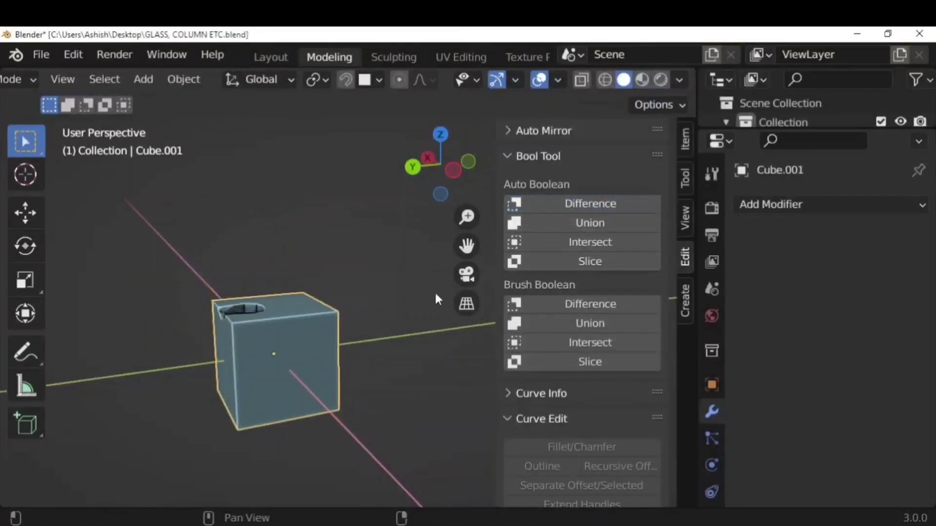
pyautogui.moveTo(195, 390); pyautogui.dragTo(157, 310, button='middle')
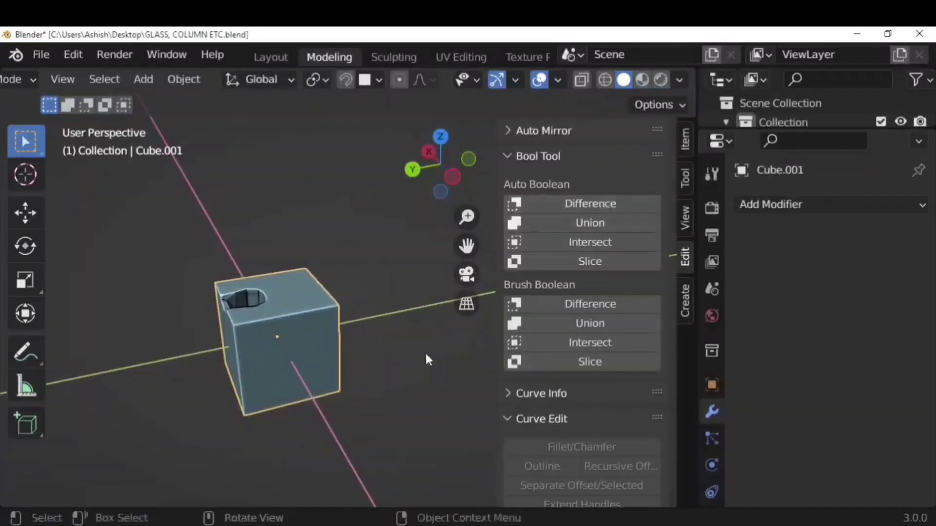
pyautogui.hotkey('ctrl', 'z')
# - Merge the monkey head and cube with the Auto Boolean Union, inspect the merged mesh and undo it
pyautogui.click(589, 223)
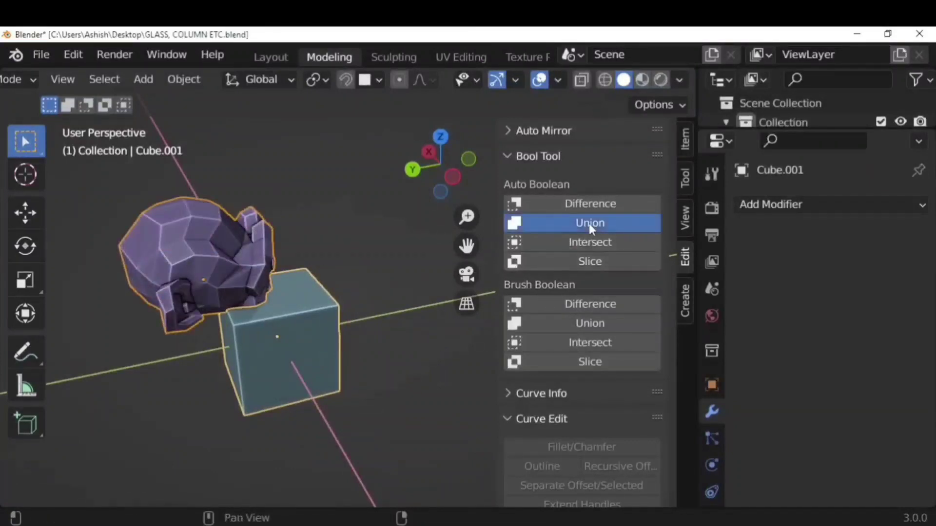
pyautogui.moveTo(314, 344); pyautogui.dragTo(348, 333, button='middle')
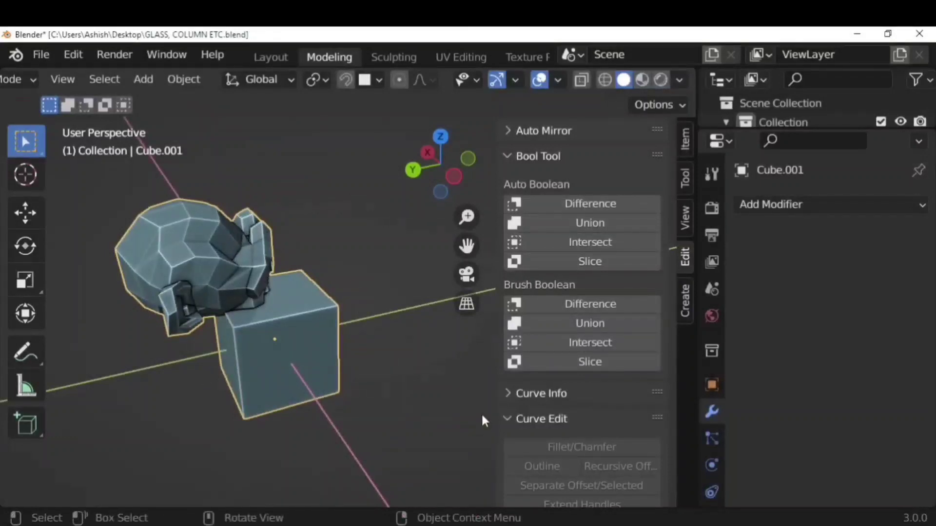
pyautogui.hotkey('ctrl', 'z')
# - Keep only the overlap of the monkey head and cube with the Auto Boolean Intersect and inspect the remaining piece
pyautogui.click(571, 244)
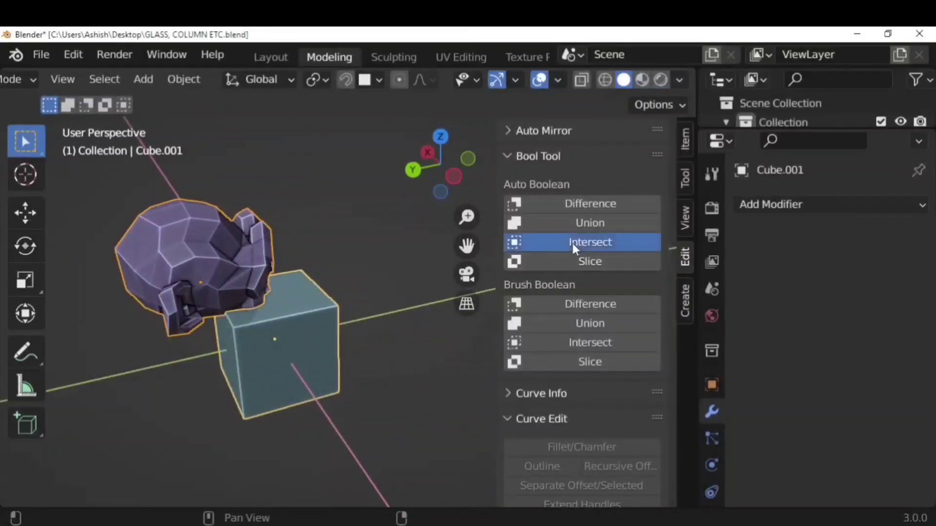
pyautogui.moveTo(310, 341); pyautogui.dragTo(234, 325, button='middle')
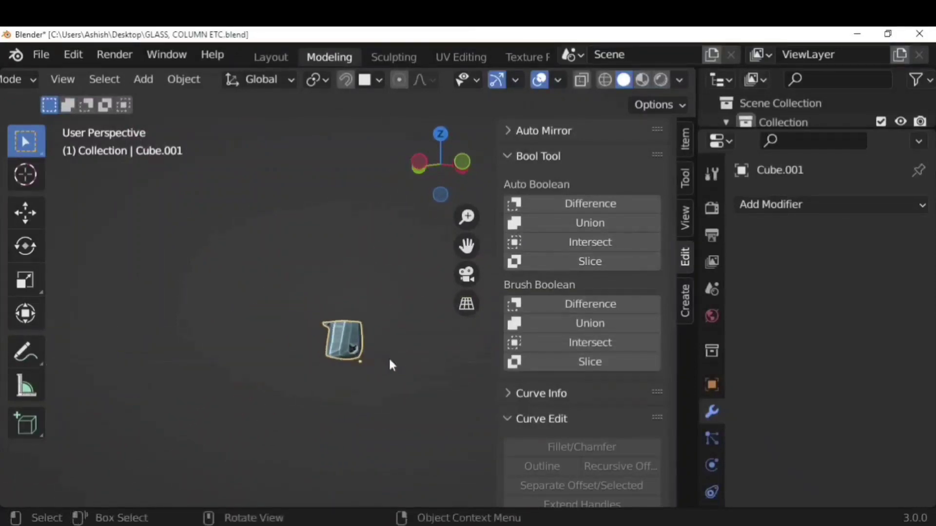
pyautogui.moveTo(391, 363); pyautogui.dragTo(294, 364, button='middle')
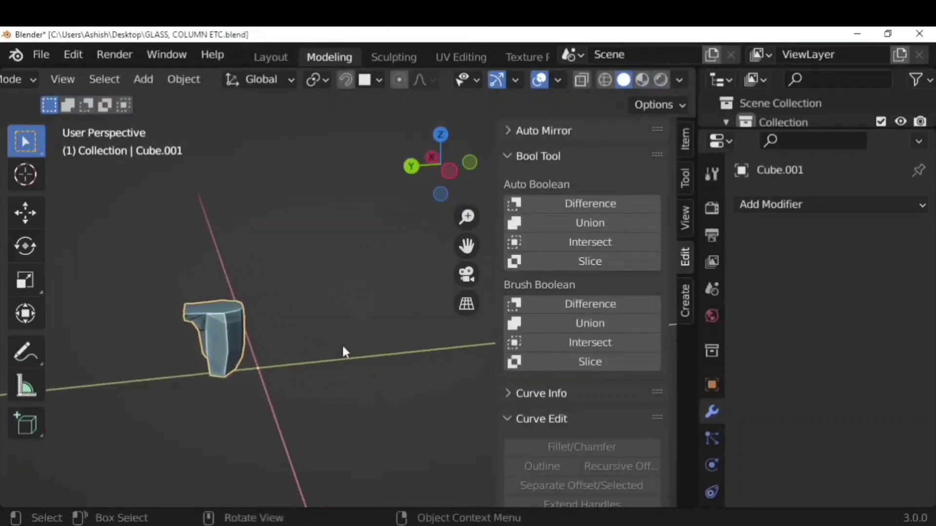
# - Replace the intersection with an Auto Boolean Slice of the cube by the monkey head, and move the cut piece clear of the cube
pyautogui.hotkey('ctrl', 'z')
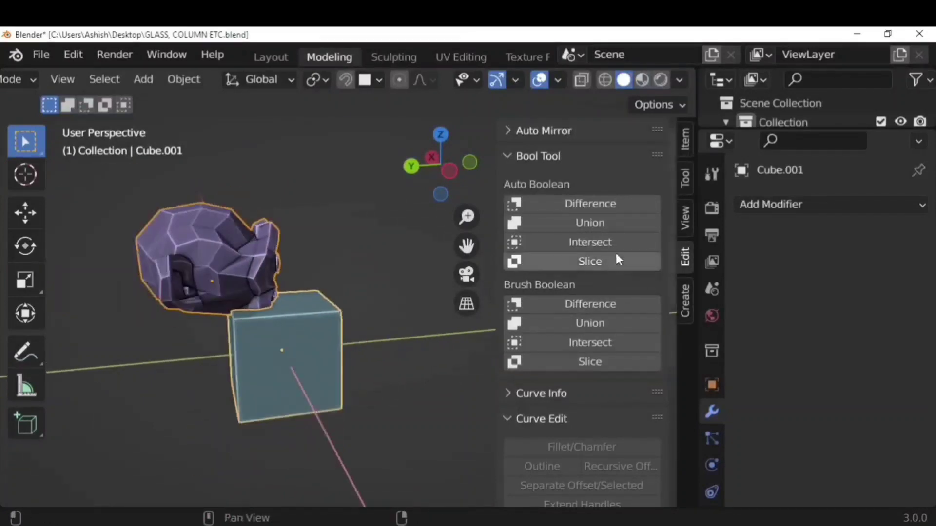
pyautogui.click(606, 261)
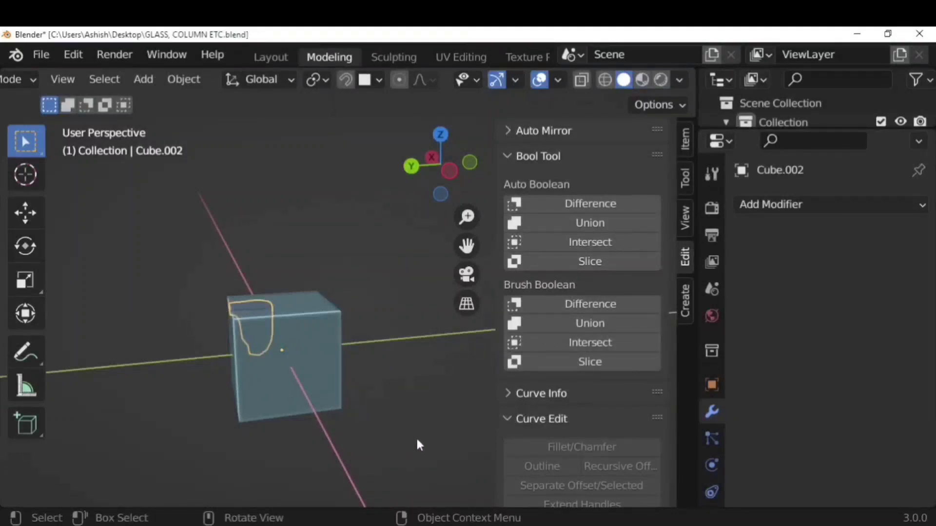
pyautogui.press('g')
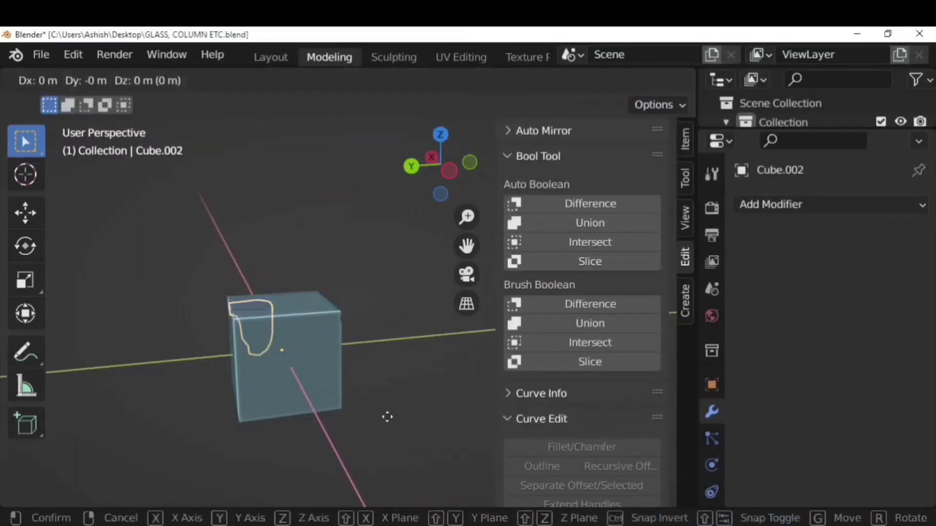
pyautogui.click(371, 328)
pyautogui.moveTo(371, 329); pyautogui.dragTo(340, 290, button='middle')
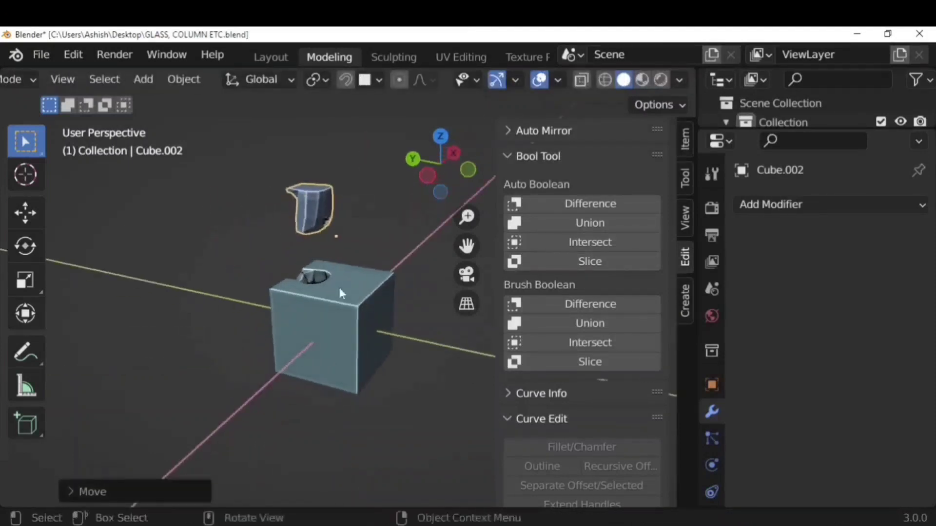
pyautogui.scroll(3, 319, 220)
pyautogui.moveTo(253, 261); pyautogui.dragTo(194, 329, button='middle')
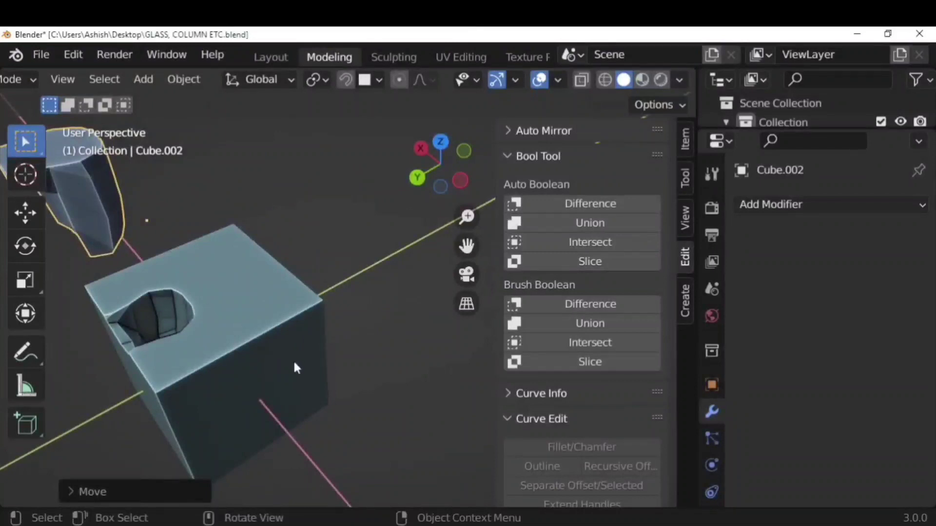
pyautogui.moveTo(295, 366)
pyautogui.mouseDown(button='middle')
pyautogui.moveTo(337, 422)
pyautogui.moveTo(287, 373)
pyautogui.mouseUp(button='middle')
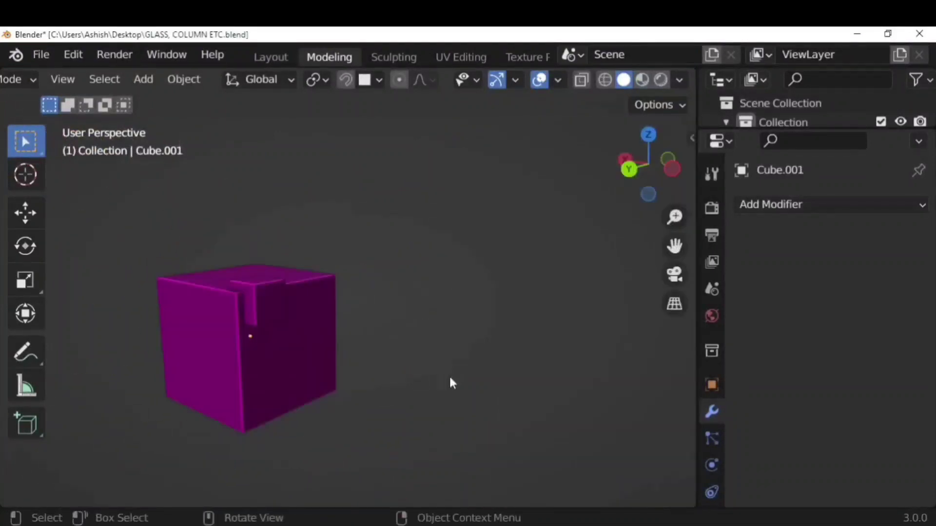
# - Cut the small corner cube out of the large cube with the Brush Boolean Difference
pyautogui.click(336, 349)
pyautogui.click(506, 324)
pyautogui.press('n')
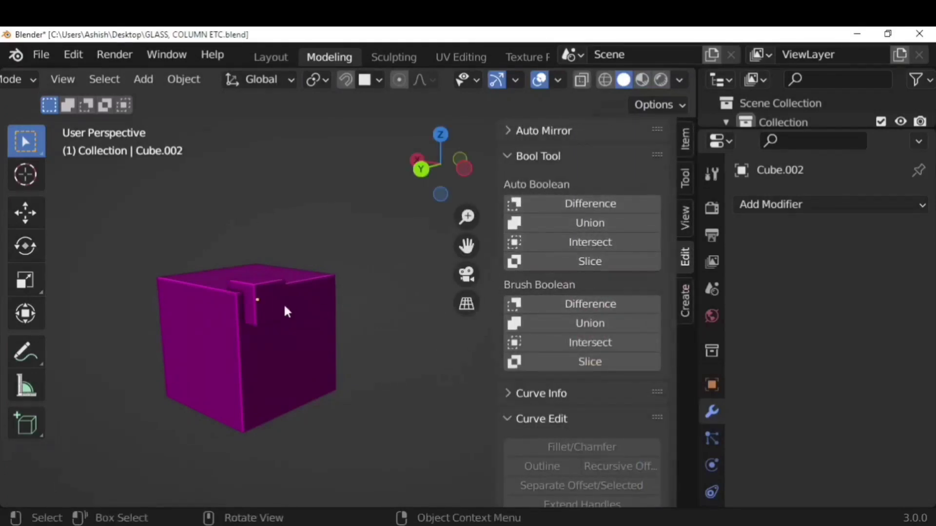
pyautogui.keyDown('shift'); pyautogui.click(314, 351); pyautogui.keyUp('shift')
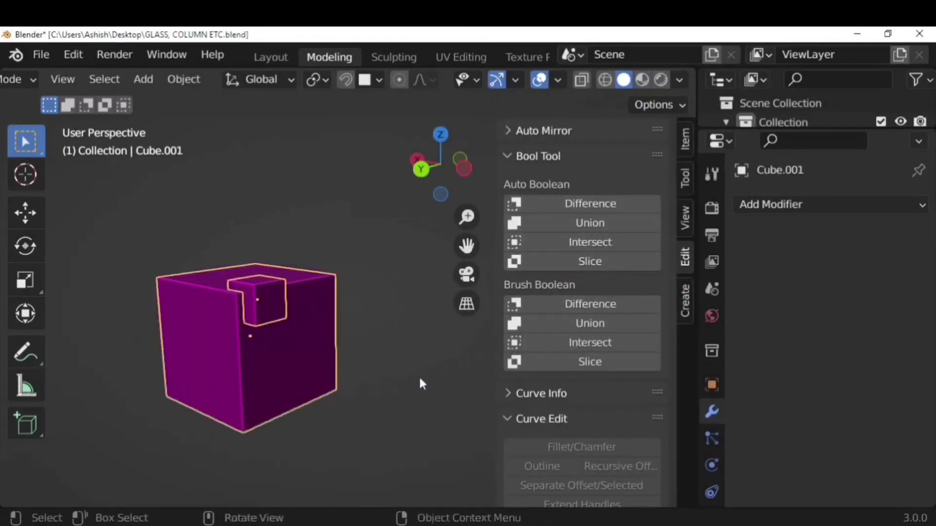
pyautogui.click(594, 305)
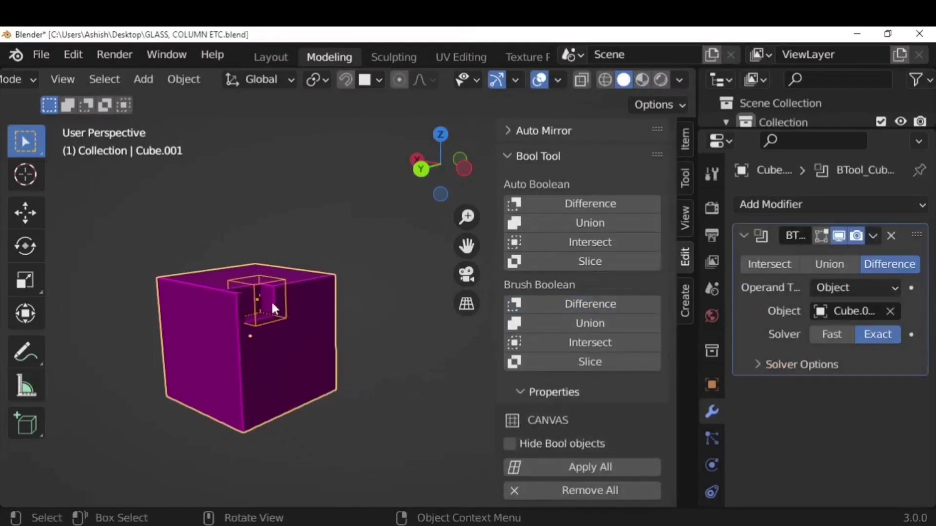
# - In Edit Mode, select the small brush cube's linked geometry and shift it slightly along the negative Y axis
pyautogui.press('Tab')
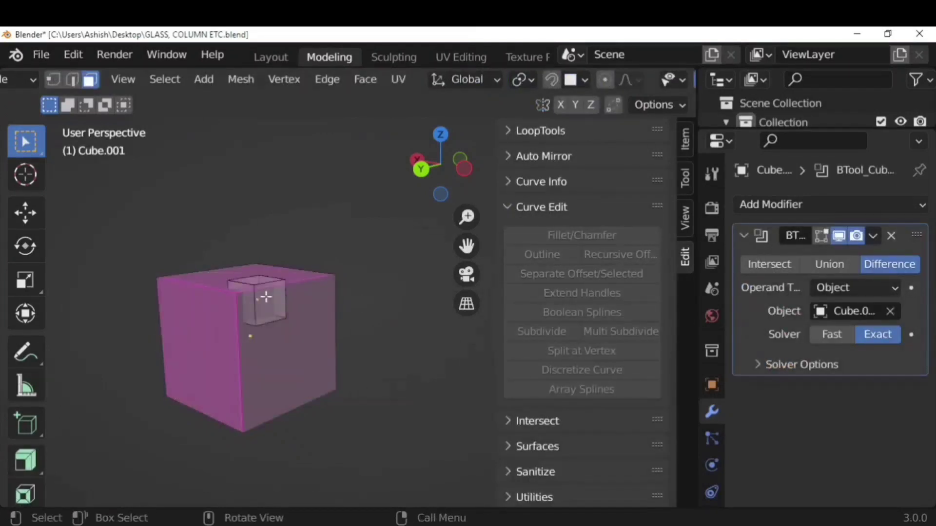
pyautogui.hotkey('ctrl', 'l')
pyautogui.press('g')
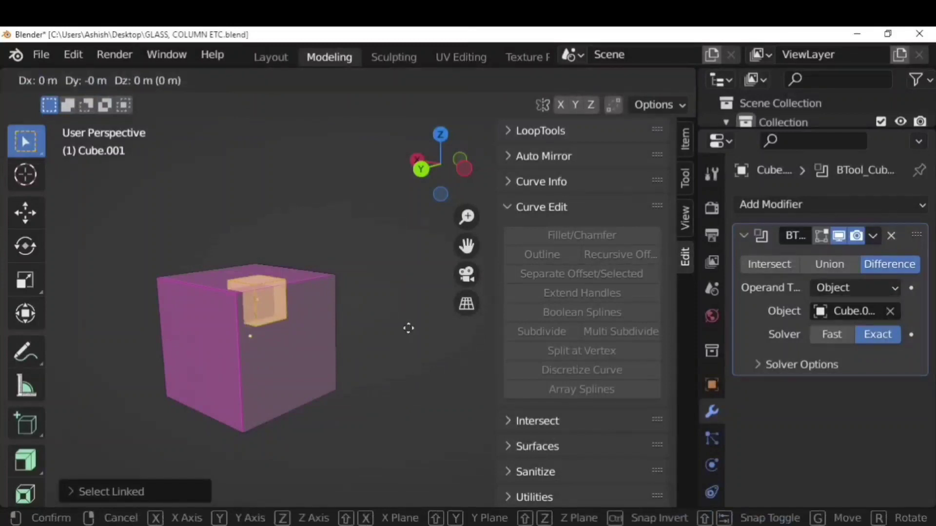
pyautogui.press('y')
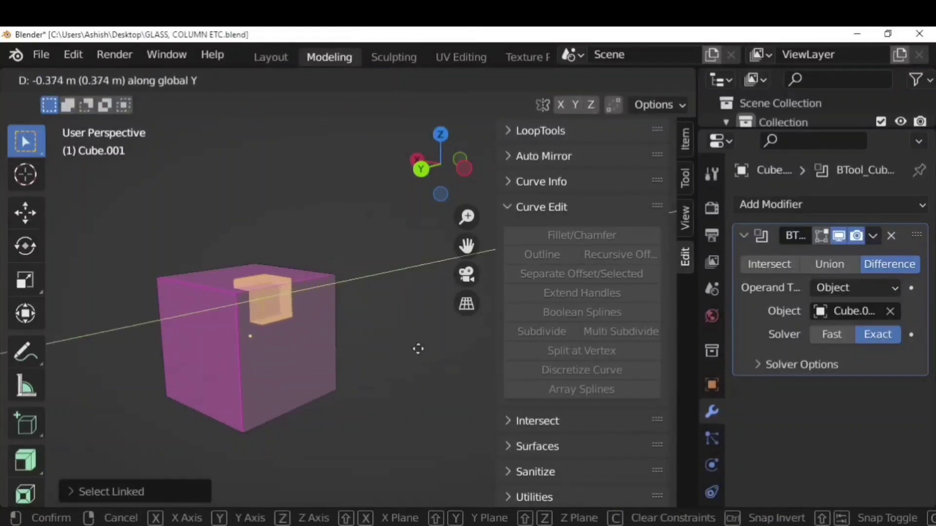
pyautogui.click(418, 349)
# - Duplicate the brush cube down along Z and that copy along Y, and return to Object Mode to view the three cutouts
pyautogui.press('g')
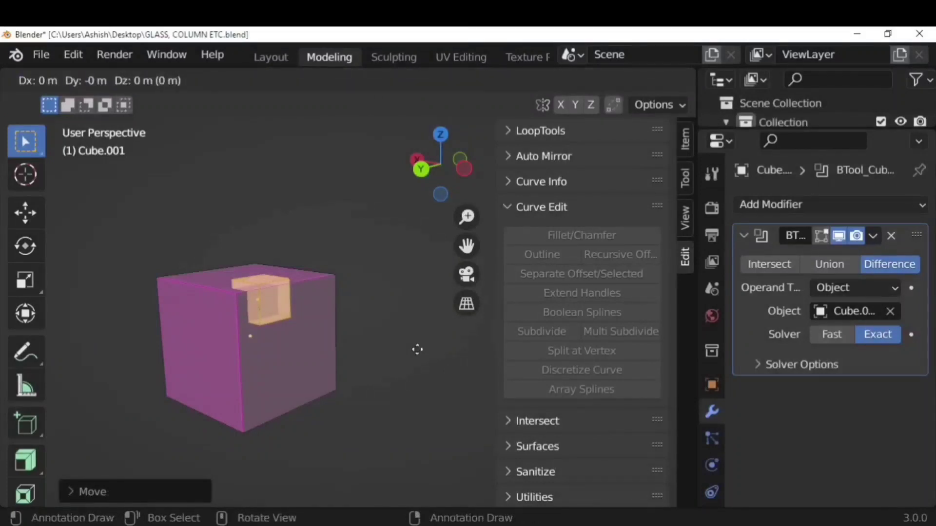
pyautogui.press('z')
pyautogui.click(426, 424)
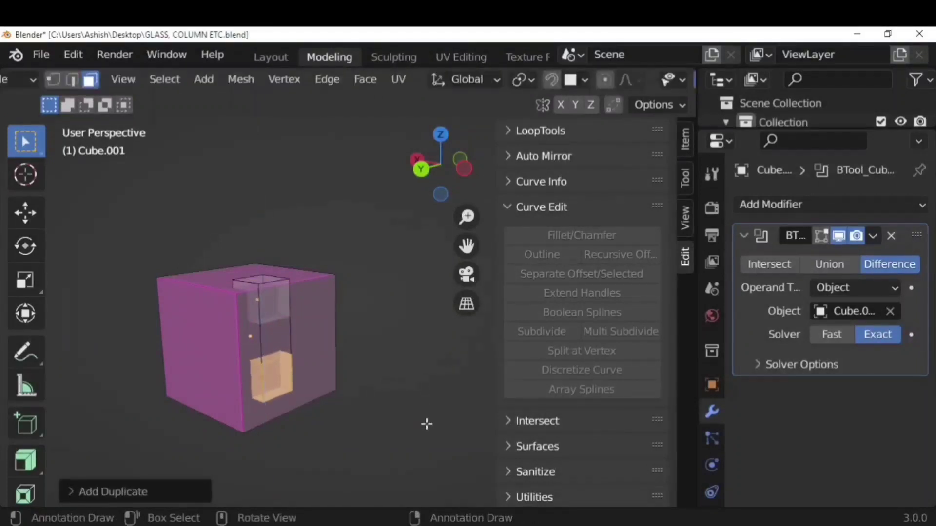
pyautogui.hotkey('shift', 'd')
pyautogui.press('y')
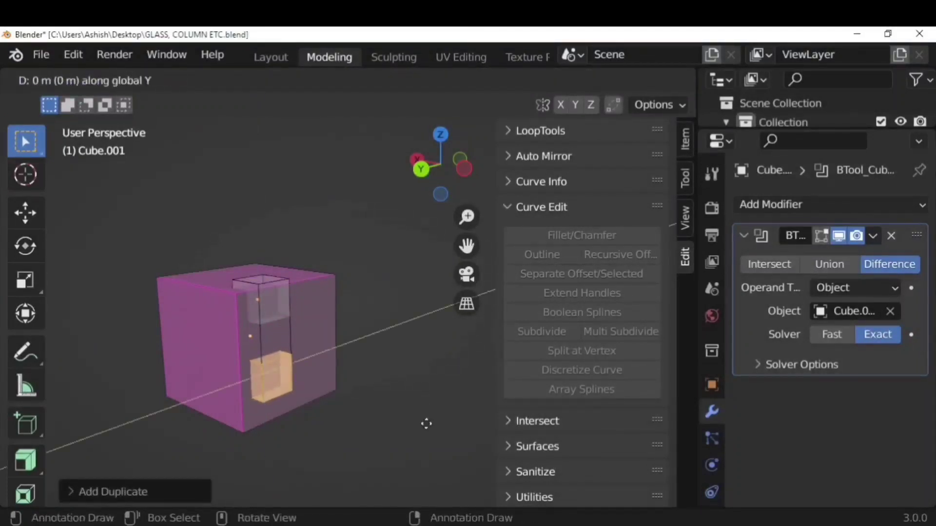
pyautogui.click(469, 410)
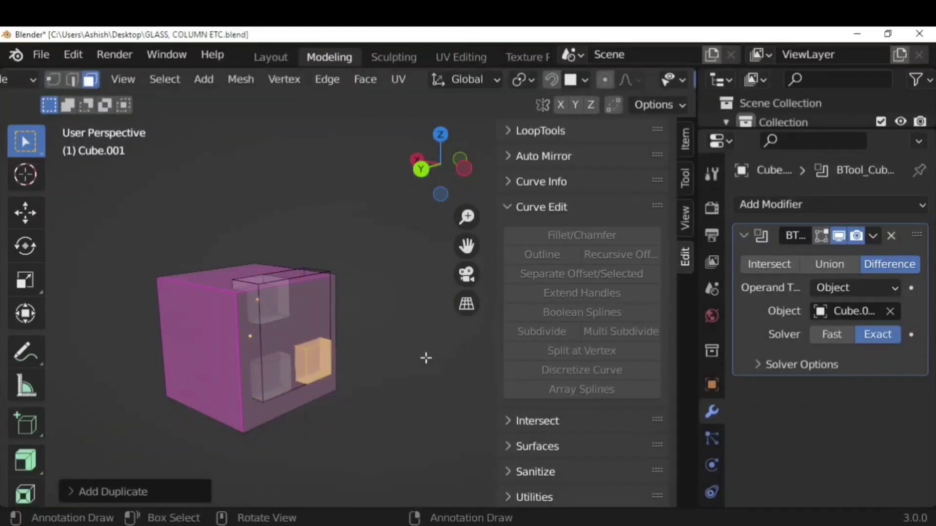
pyautogui.click(389, 327)
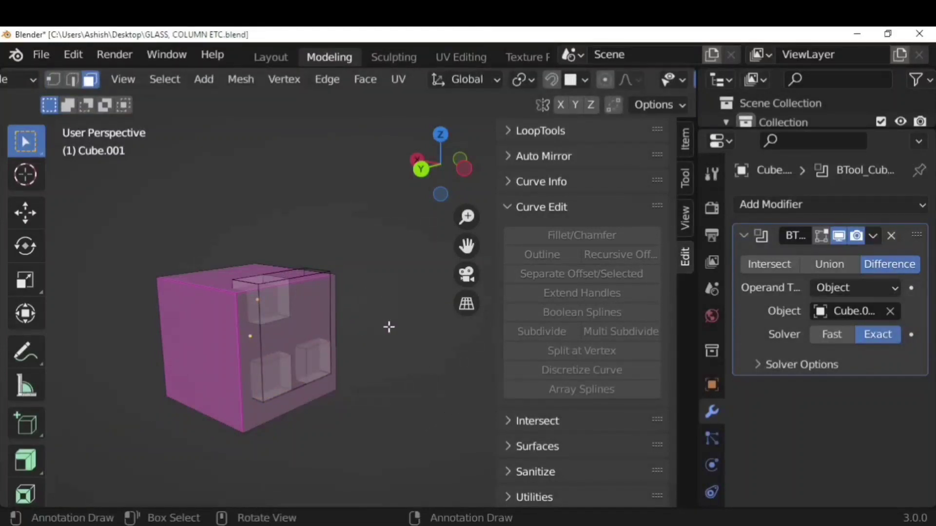
pyautogui.press('Tab')
pyautogui.moveTo(361, 345)
pyautogui.mouseDown(button='middle')
pyautogui.moveTo(332, 337)
pyautogui.moveTo(385, 344)
pyautogui.mouseUp(button='middle')
# - Try the Brush Boolean Difference, Union, Intersect and Slice operations in turn on the large cube and its brush cubes
pyautogui.click(596, 304)
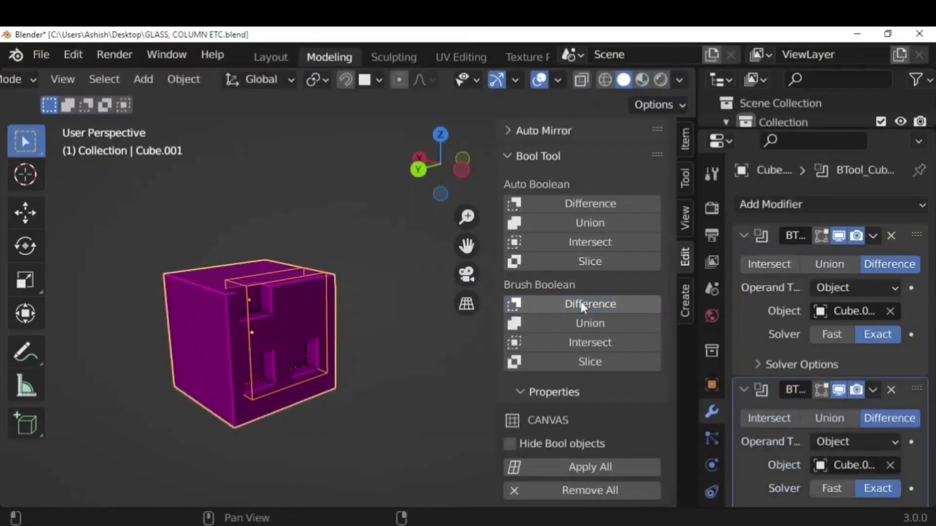
pyautogui.click(576, 323)
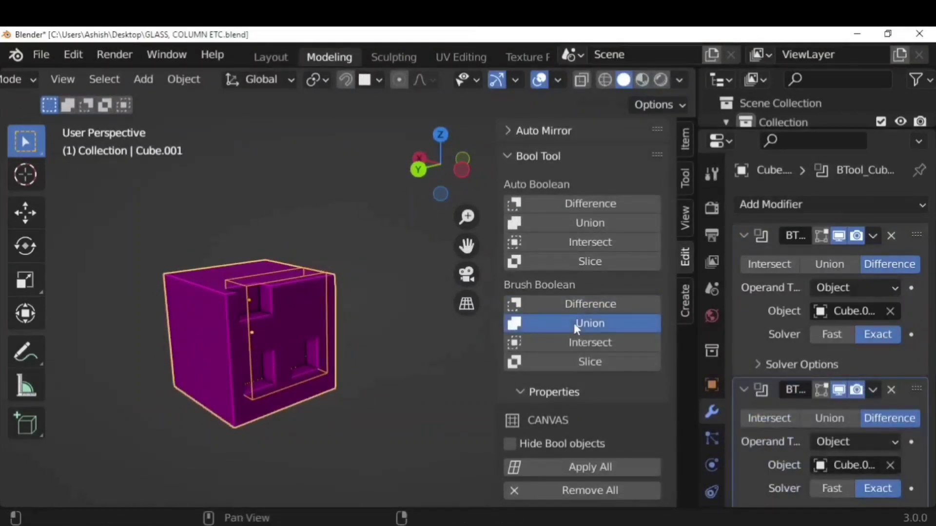
pyautogui.click(592, 341)
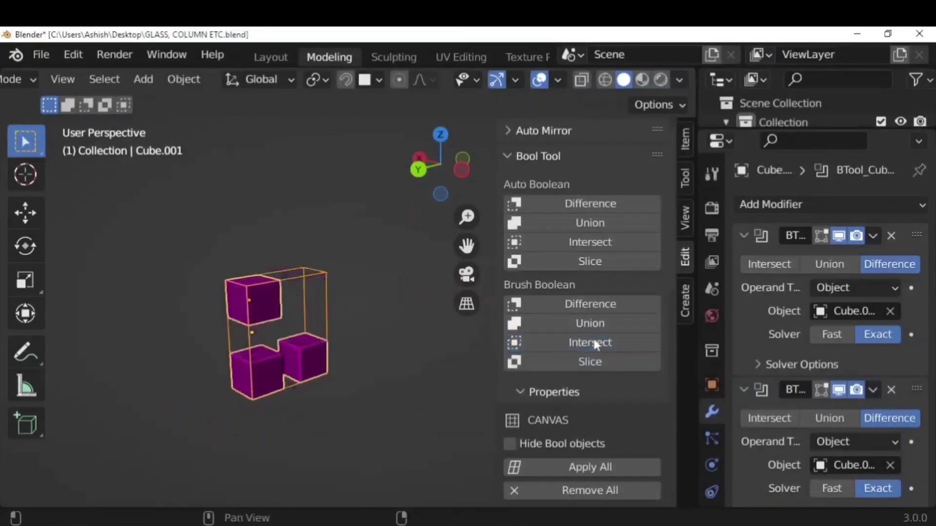
pyautogui.click(608, 363)
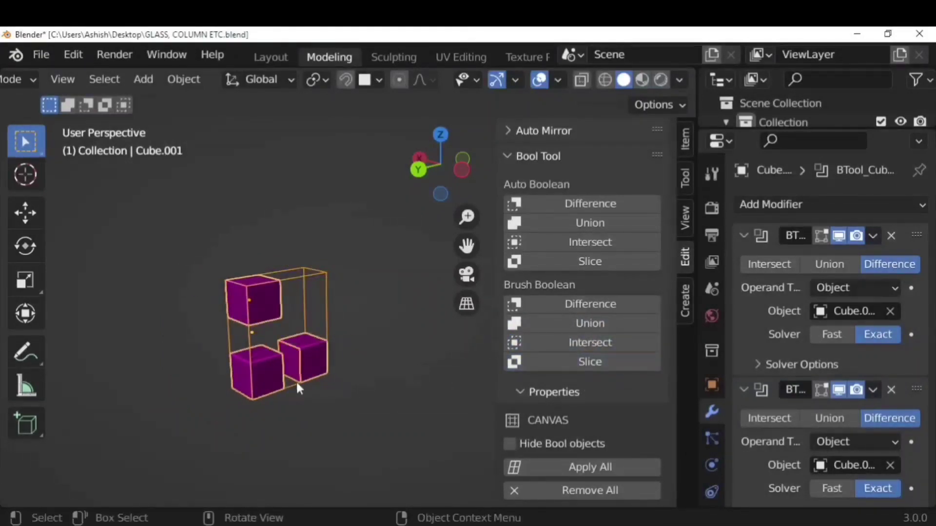
pyautogui.click(578, 342)
pyautogui.click(580, 324)
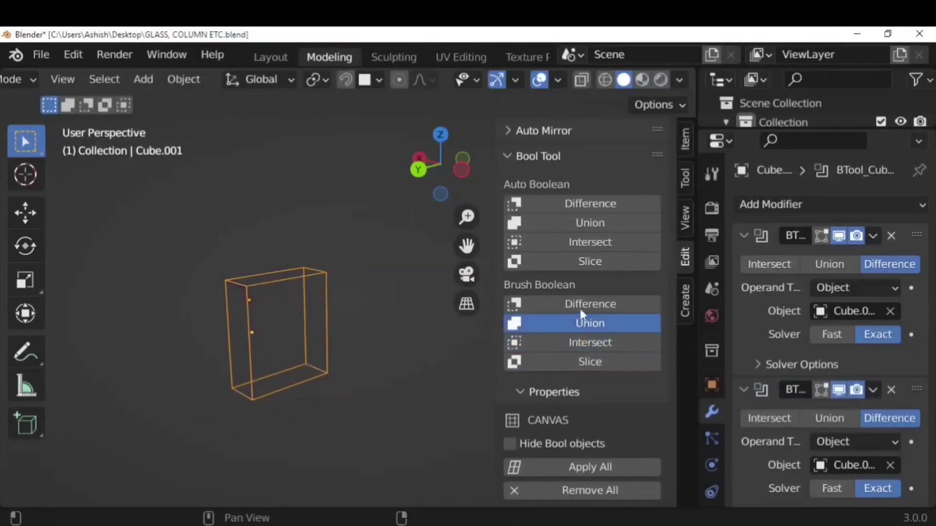
pyautogui.click(581, 306)
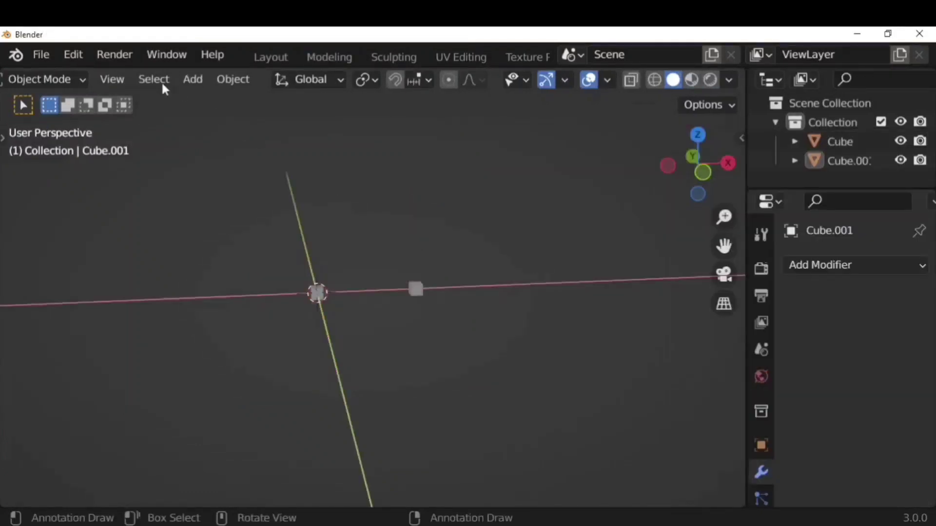
# - Enable the Add Curve: Extra Objects add-on in the preferences and close them
pyautogui.click(68, 54)
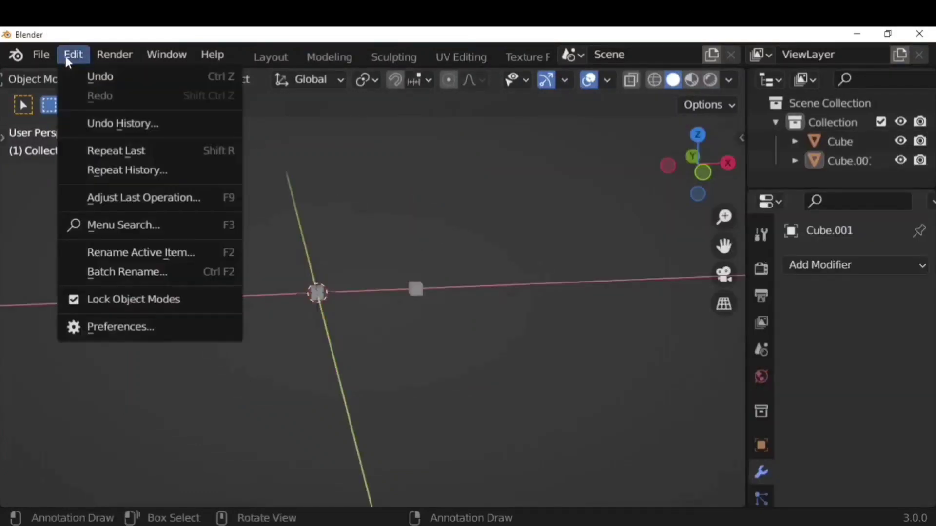
pyautogui.click(134, 331)
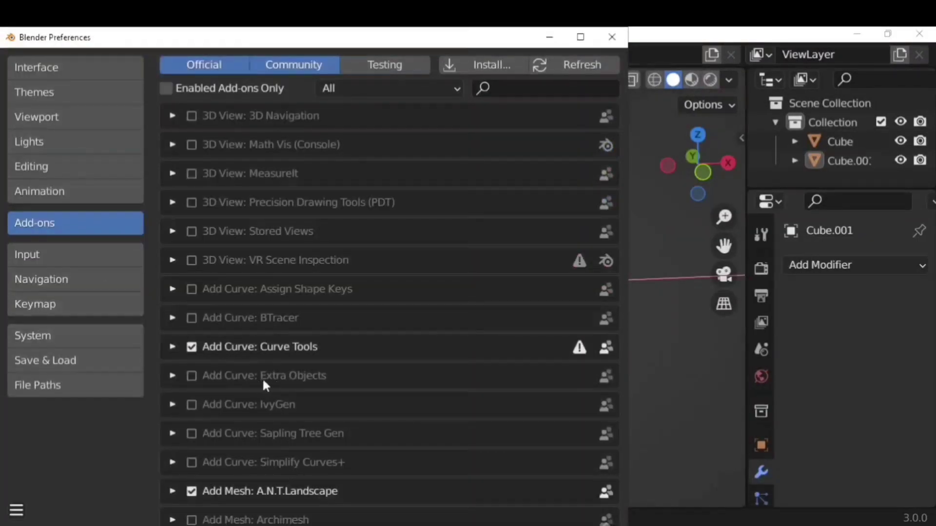
pyautogui.click(191, 377)
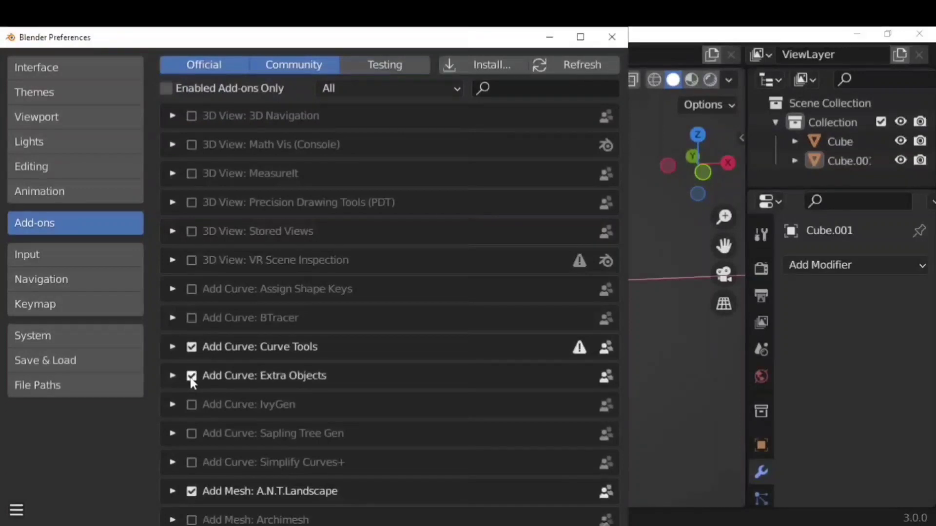
pyautogui.click(620, 44)
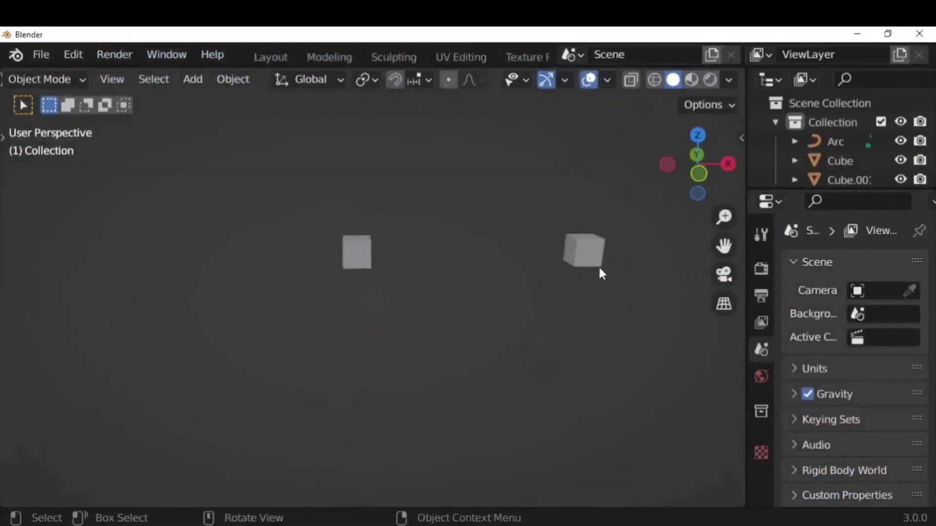
# - Select both cubes and add a Catenary knot curve hanging between them
pyautogui.click(598, 265)
pyautogui.keyDown('shift'); pyautogui.click(352, 253); pyautogui.keyUp('shift')
pyautogui.click(193, 79)
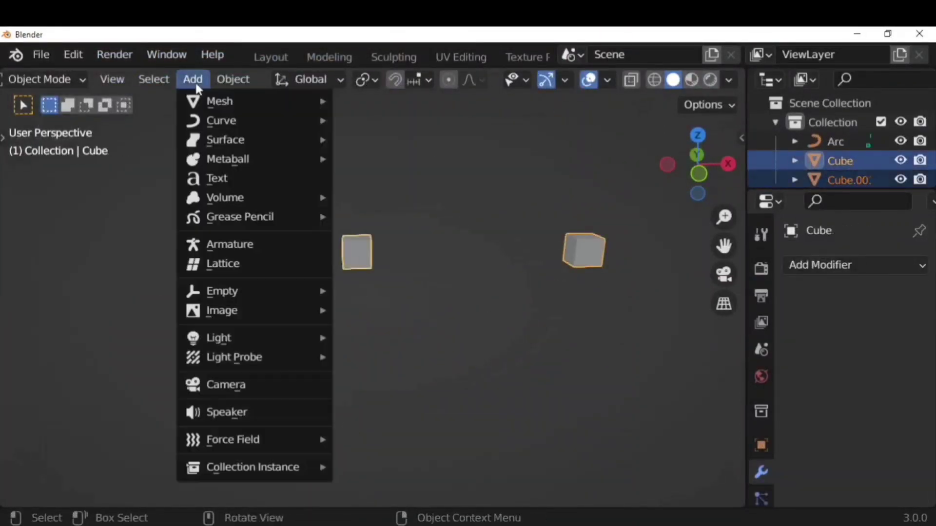
pyautogui.moveTo(221, 121)
pyautogui.scroll(-5, 414, 483)
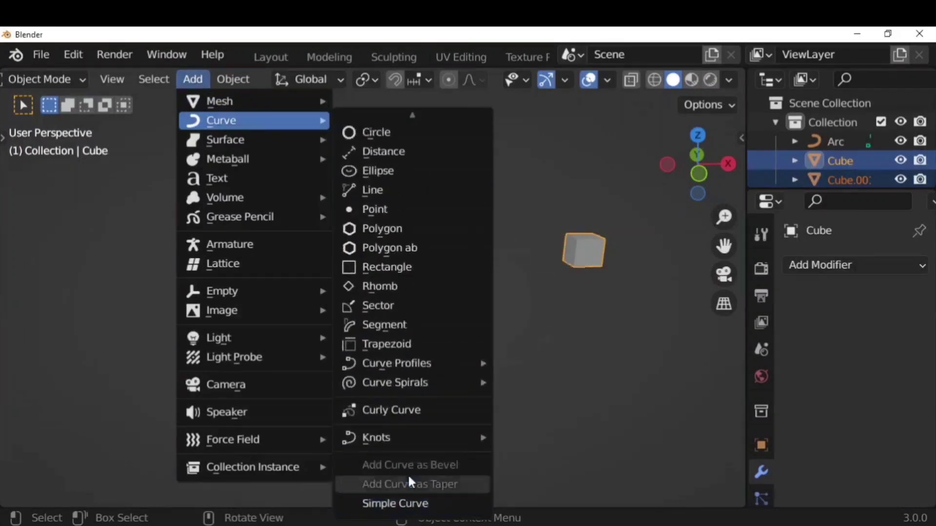
pyautogui.moveTo(375, 438)
pyautogui.click(546, 438)
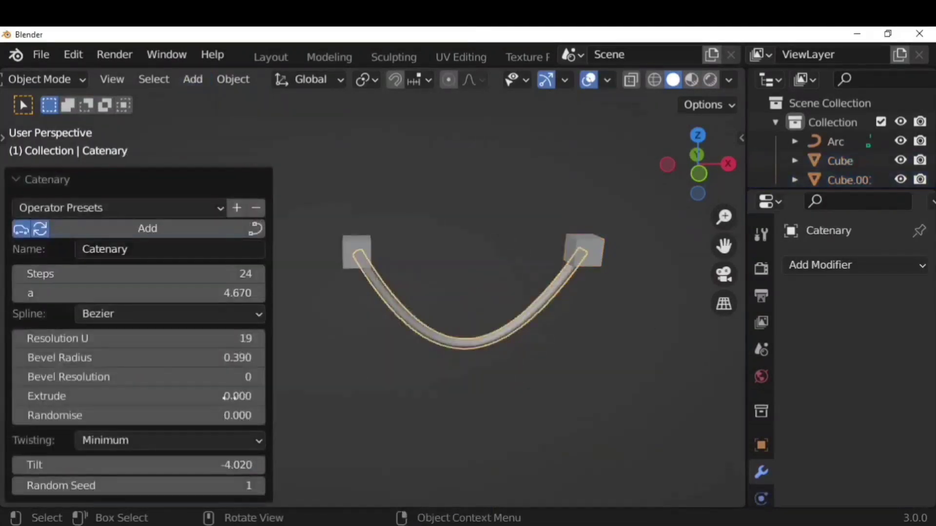
# - Set the catenary's a value to 2.810, Steps to 48, Extrude to 0.450, Bevel Radius to 0 and Tilt to -1.650
pyautogui.moveTo(96, 293); pyautogui.dragTo(73, 291)
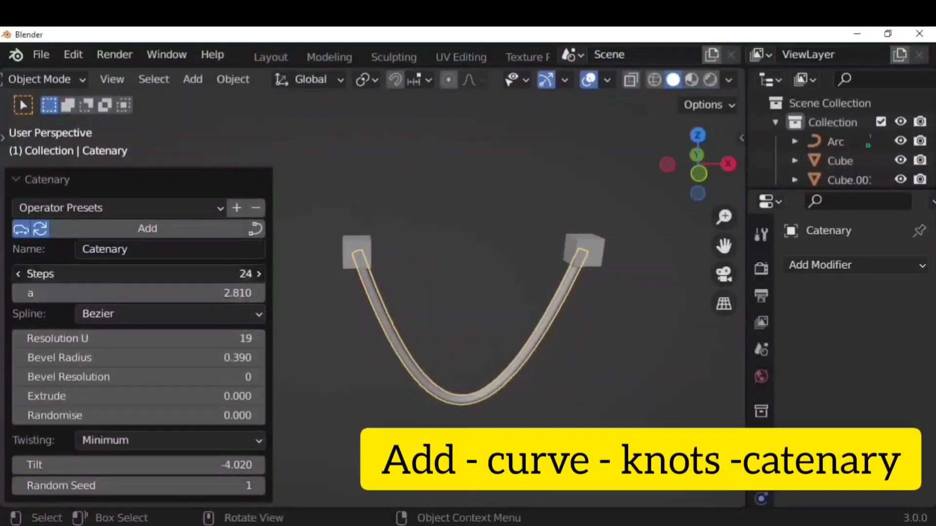
pyautogui.moveTo(137, 274); pyautogui.dragTo(104, 273)
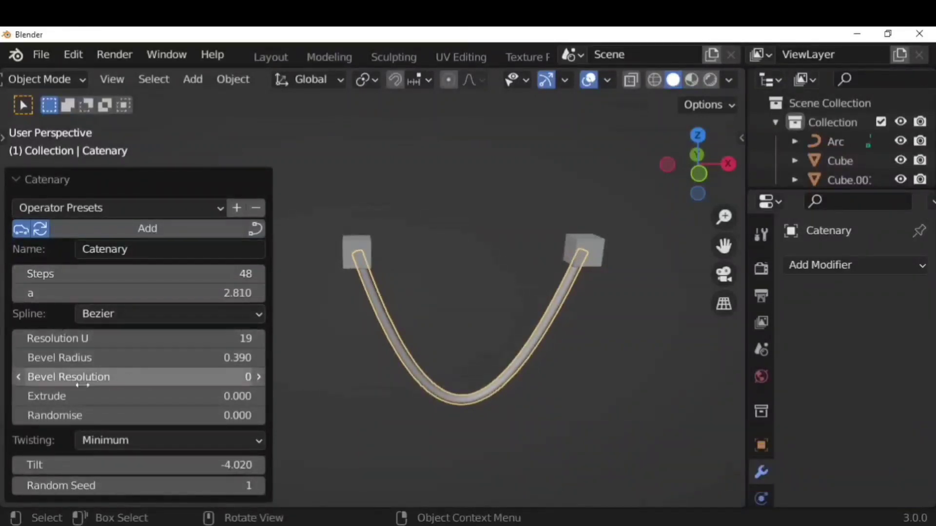
pyautogui.moveTo(82, 396)
pyautogui.mouseDown()
pyautogui.moveTo(176, 396)
pyautogui.moveTo(73, 396)
pyautogui.moveTo(100, 396)
pyautogui.mouseUp()
pyautogui.moveTo(98, 358); pyautogui.dragTo(71, 357)
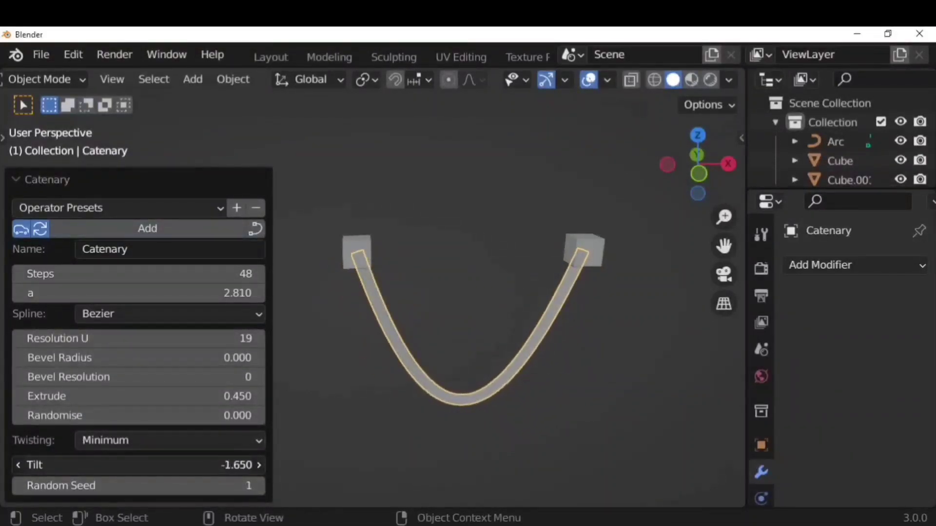
# - Adjust the catenary's a value to 2.720 and its Extrude to 0.570
pyautogui.moveTo(83, 288)
pyautogui.mouseDown()
pyautogui.moveTo(122, 288)
pyautogui.moveTo(29, 293)
pyautogui.moveTo(73, 293)
pyautogui.mouseUp()
pyautogui.moveTo(624, 403); pyautogui.dragTo(396, 325, button='middle')
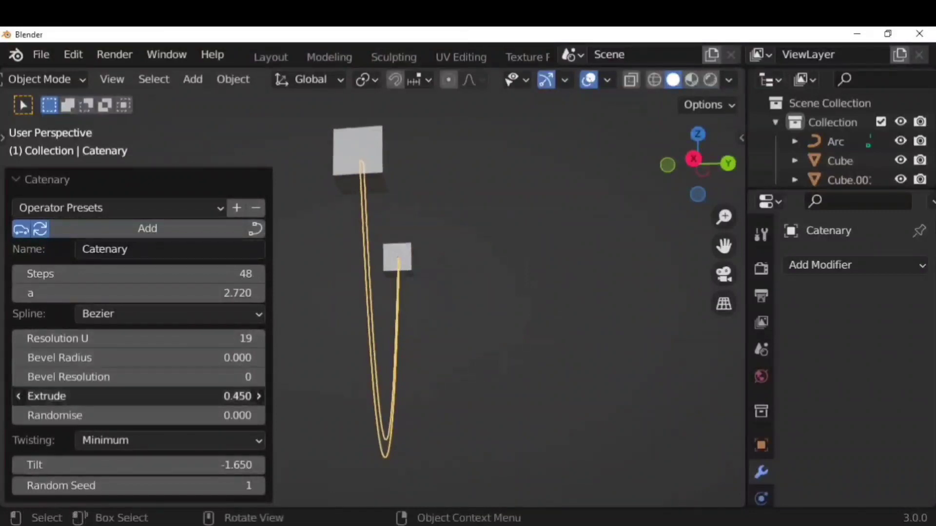
pyautogui.moveTo(234, 396)
pyautogui.mouseDown()
pyautogui.moveTo(290, 396)
pyautogui.moveTo(242, 396)
pyautogui.mouseUp()
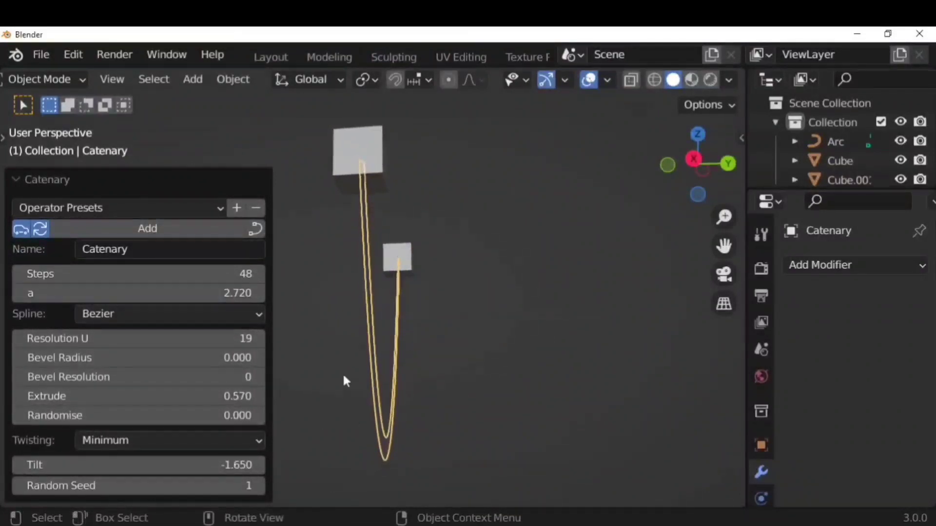
# - Try to extrude the catenary's control points in Edit Mode
pyautogui.click(526, 351)
pyautogui.click(366, 310)
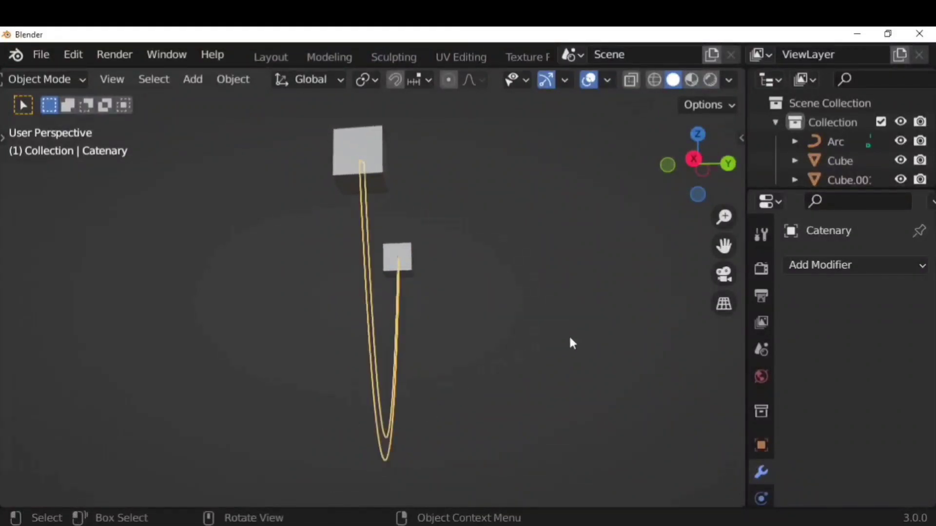
pyautogui.press('Tab')
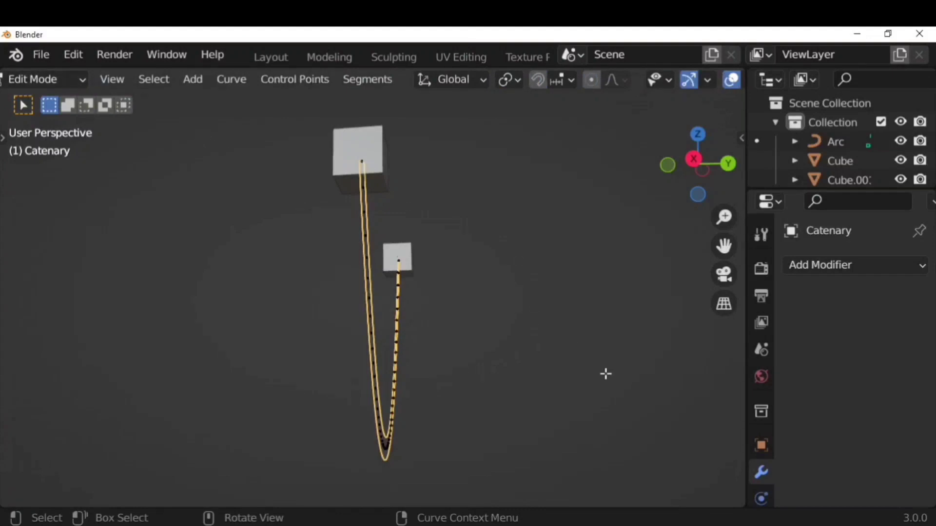
pyautogui.press('e')
pyautogui.rightClick(591, 381)
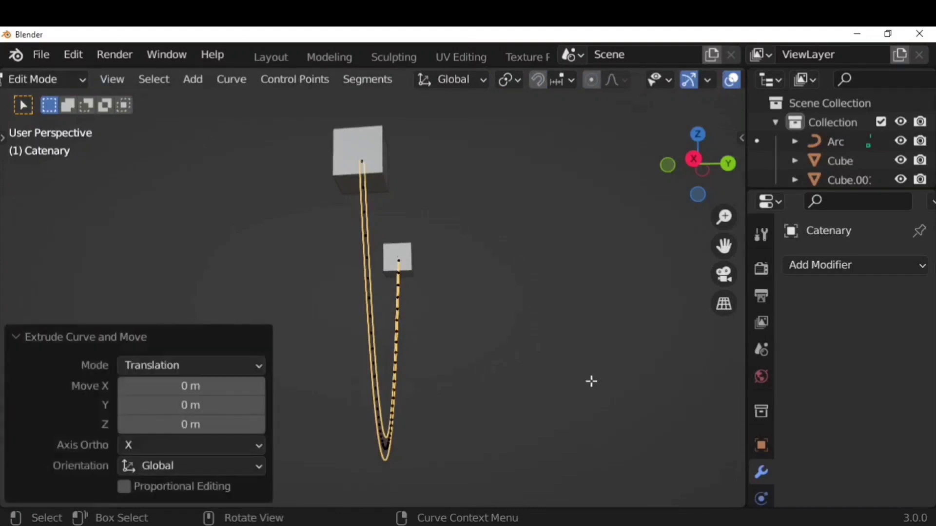
pyautogui.click(217, 337)
pyautogui.moveTo(497, 387); pyautogui.dragTo(319, 364, button='middle')
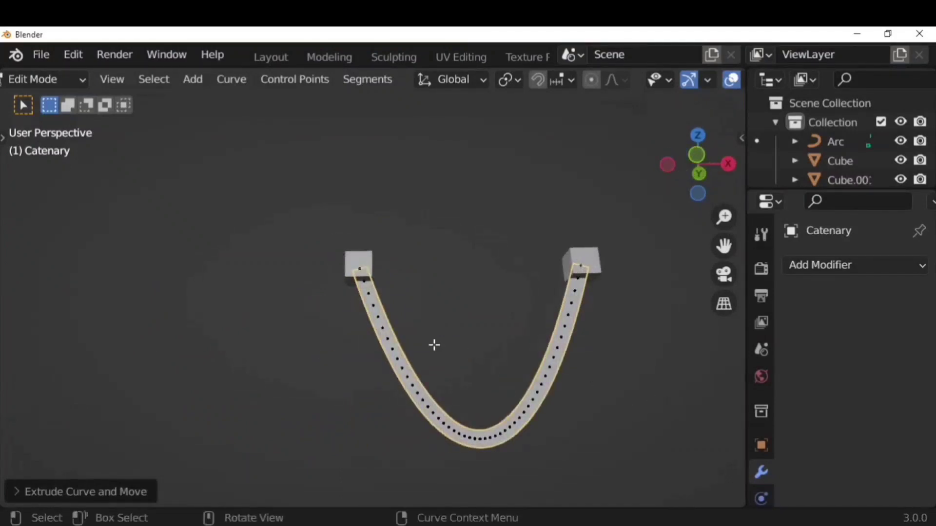
pyautogui.moveTo(608, 392); pyautogui.dragTo(636, 386, button='middle')
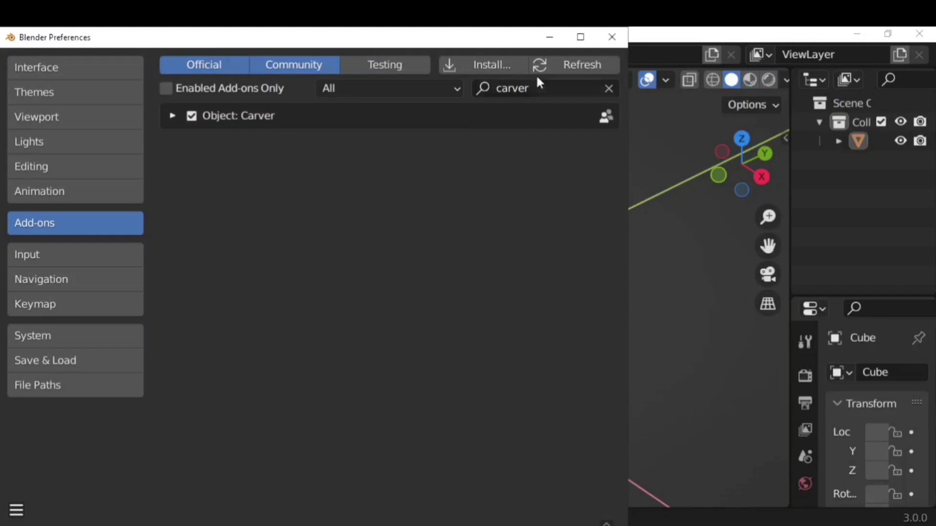
# - Close the preferences, select the cube and use Carver from the right view to cut a narrow vertical slot and a rectangular edge notch
pyautogui.click(611, 37)
pyautogui.press('a')
pyautogui.click(761, 178)
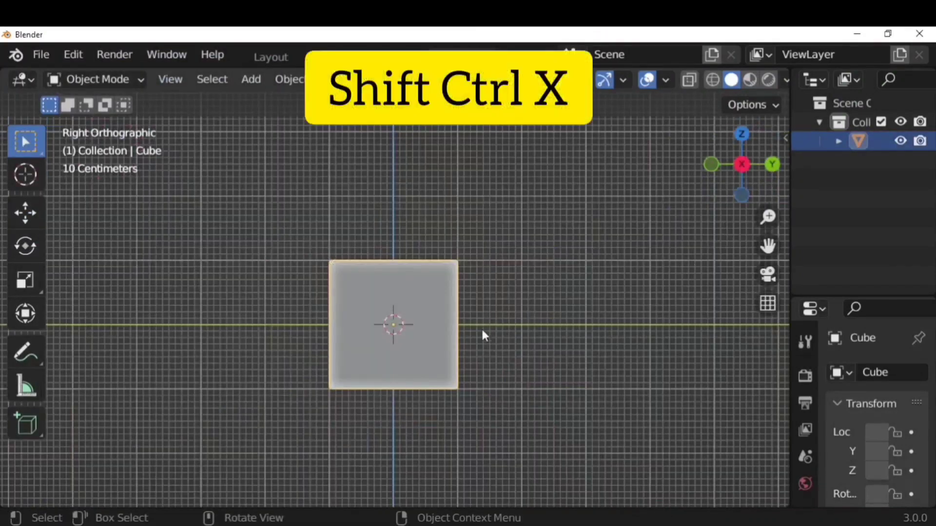
pyautogui.hotkey('shift', 'ctrl', 'x')
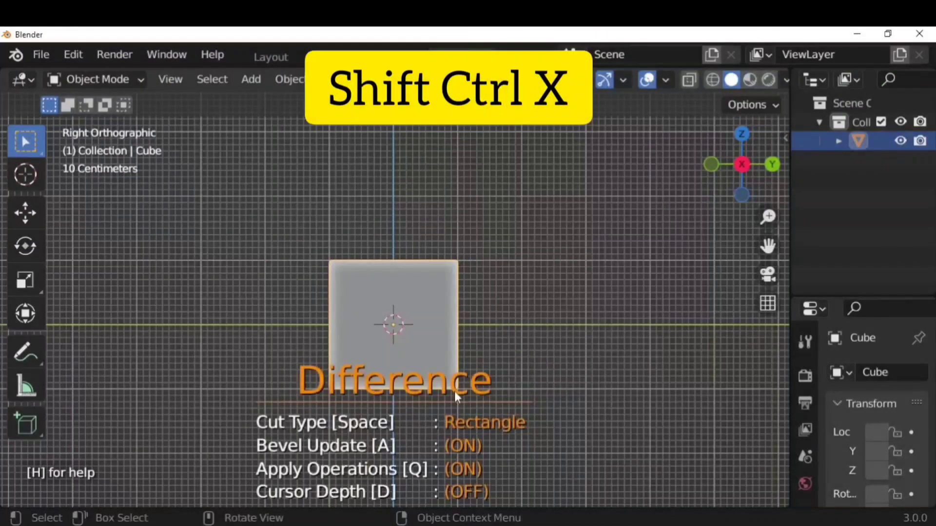
pyautogui.moveTo(347, 296); pyautogui.dragTo(358, 340)
pyautogui.moveTo(402, 357); pyautogui.dragTo(425, 265, button='middle')
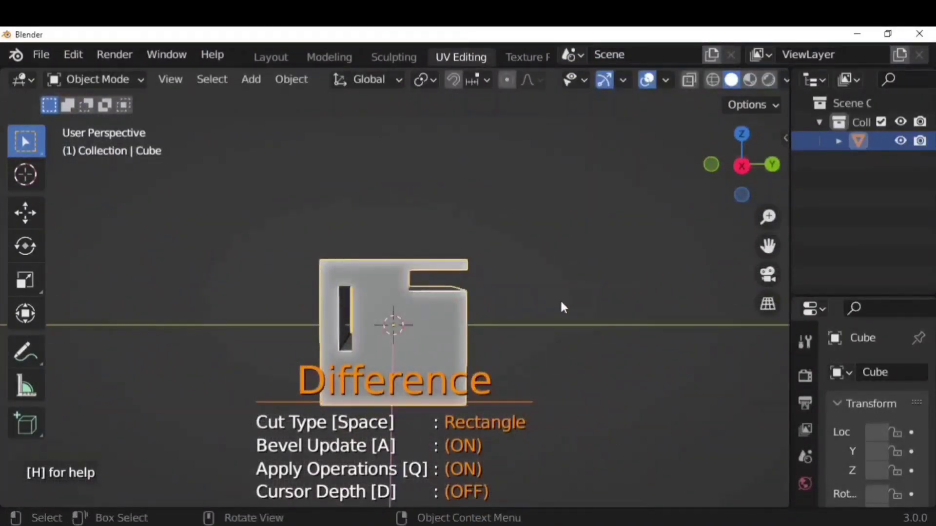
pyautogui.moveTo(563, 307); pyautogui.dragTo(561, 316, button='middle')
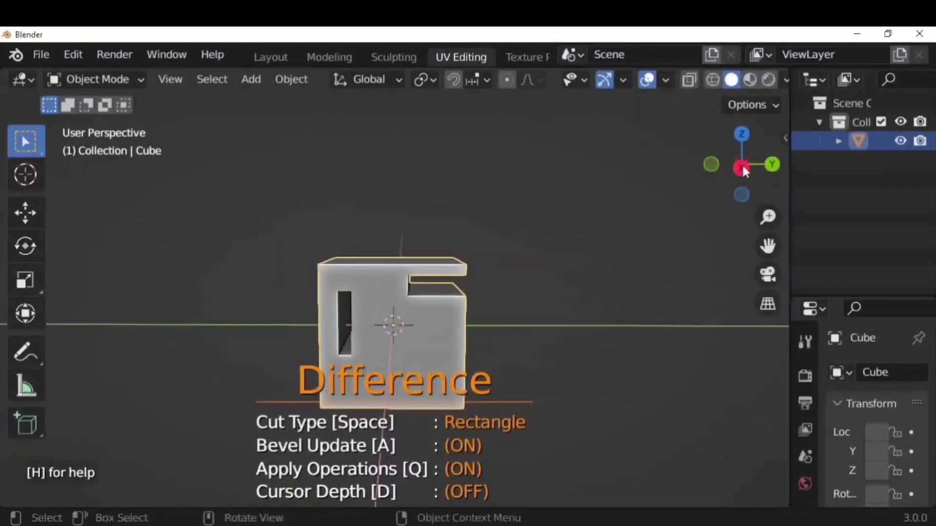
pyautogui.moveTo(742, 168); pyautogui.dragTo(541, 370)
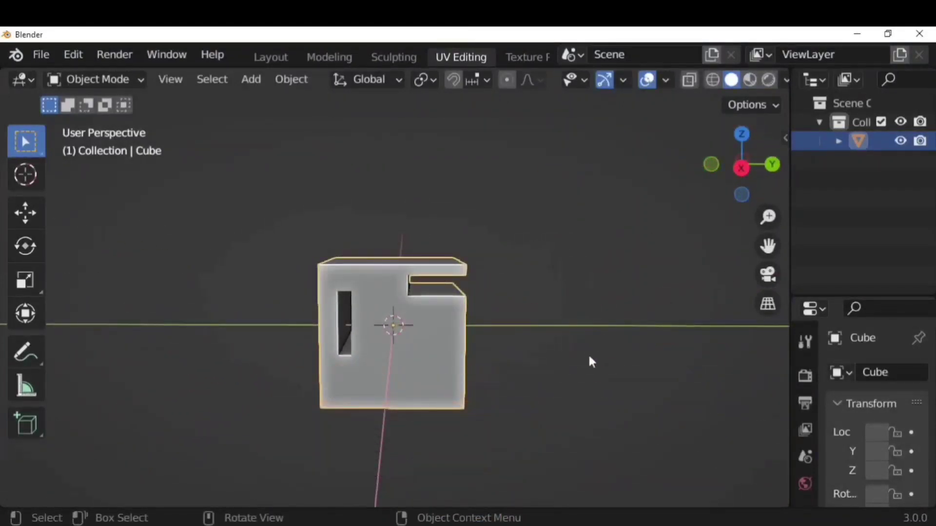
# - Restart Carver in the right view and cut a polygonal notch into the cube's side edge with the Line cut type
pyautogui.click(740, 171)
pyautogui.hotkey('ctrl', 'shift', 'x')
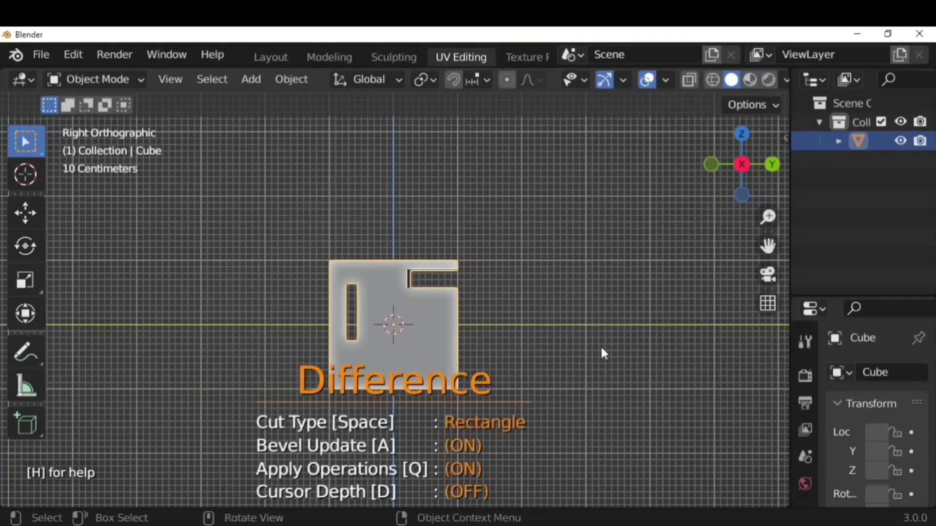
pyautogui.press('space')
pyautogui.press('space')
pyautogui.press('space')
pyautogui.press('space')
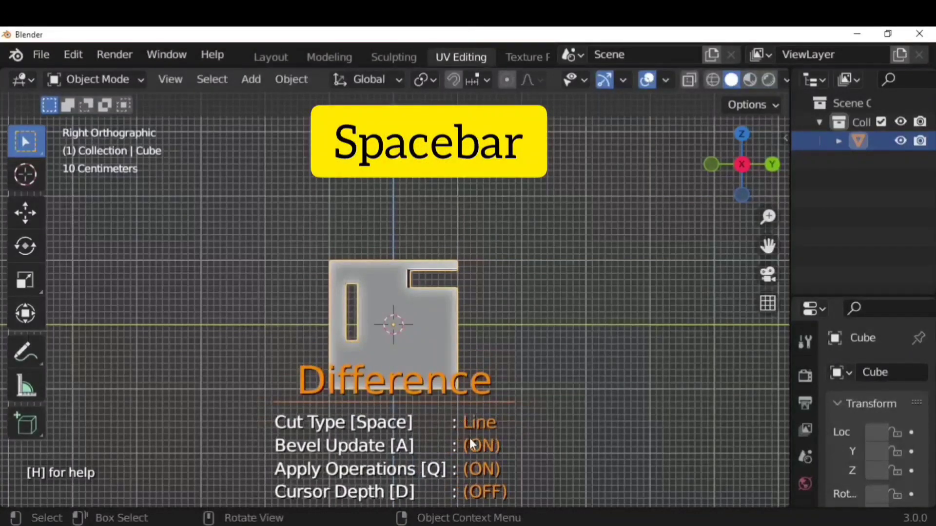
pyautogui.click(434, 323)
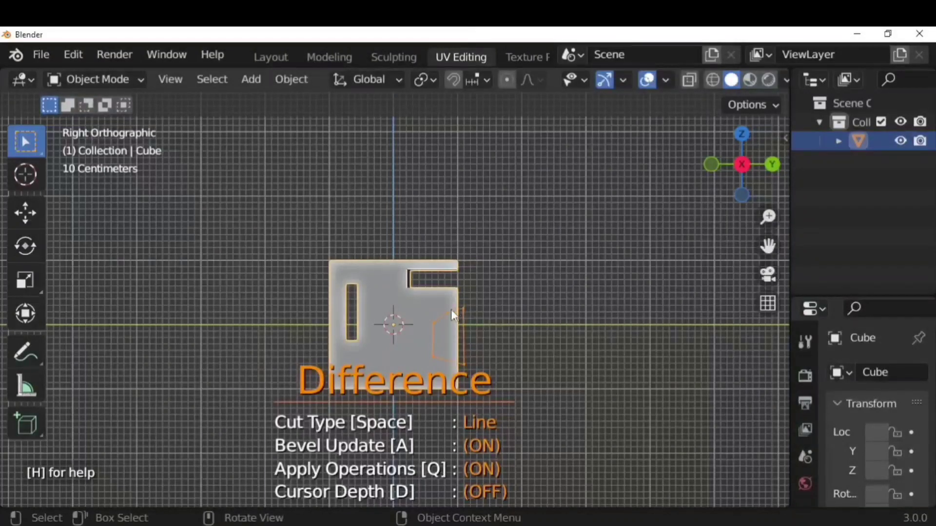
pyautogui.press('Return')
pyautogui.moveTo(501, 336); pyautogui.dragTo(528, 350, button='middle')
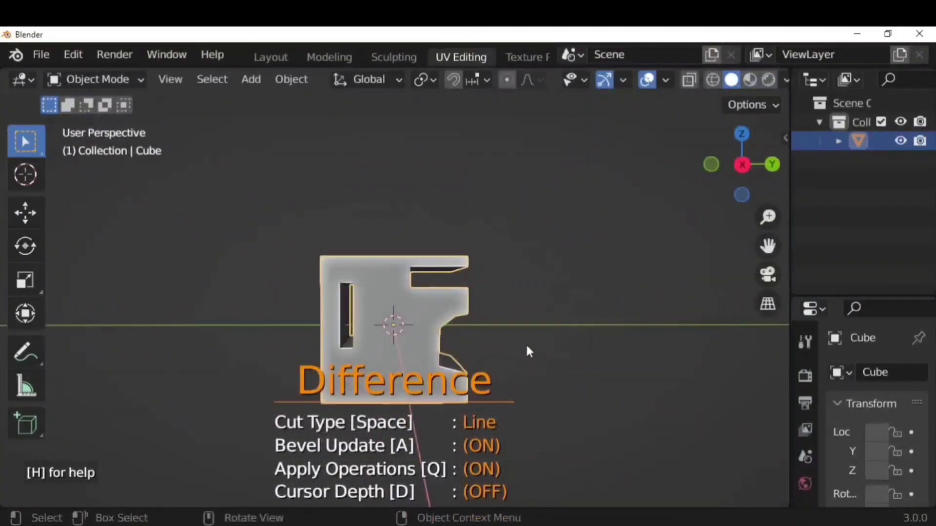
# - Cut a small round hole beside the slot and a larger one near an adjacent face's upper edge with Carver's Circle cut type
pyautogui.press('space')
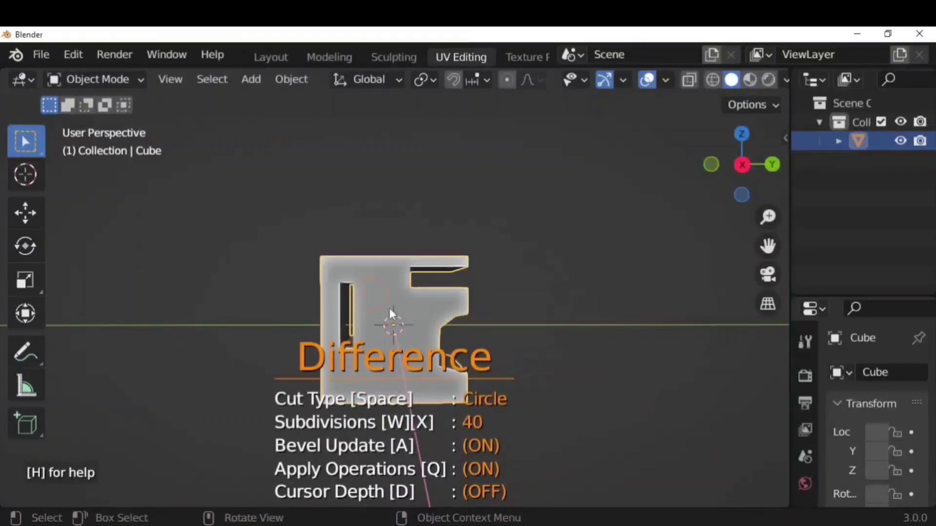
pyautogui.moveTo(394, 300); pyautogui.dragTo(609, 337, button='middle')
pyautogui.moveTo(510, 338); pyautogui.dragTo(441, 309, button='middle')
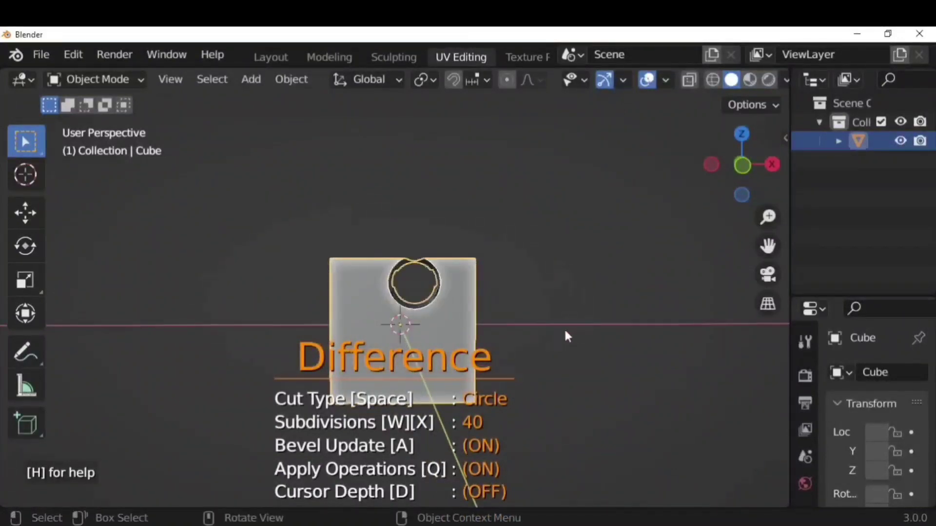
pyautogui.moveTo(563, 328); pyautogui.dragTo(515, 350, button='middle')
# - Carve a diagonal groove across the cube with the Line cut type, then set the cut type to Rectangle
pyautogui.press('space')
pyautogui.press('space')
pyautogui.press('space')
pyautogui.press('space')
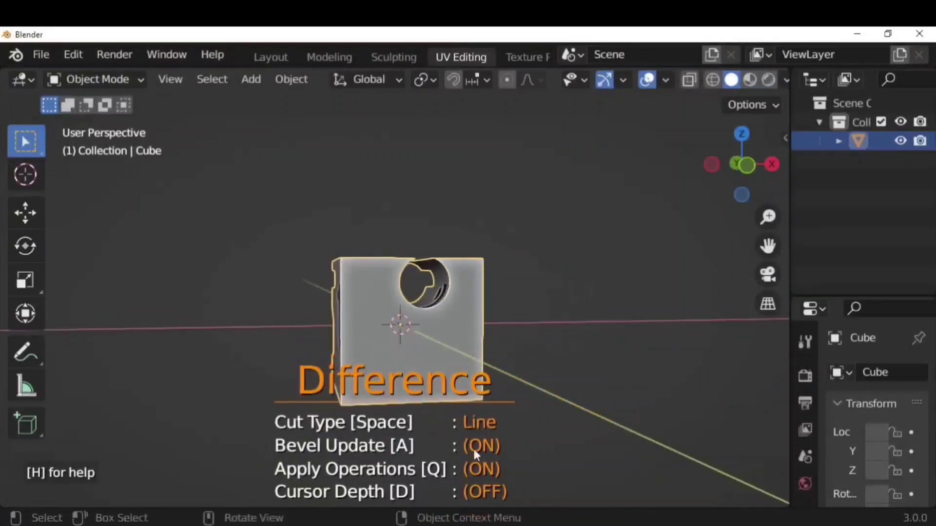
pyautogui.moveTo(403, 346); pyautogui.dragTo(420, 373, button='middle')
pyautogui.moveTo(532, 425); pyautogui.dragTo(405, 265, button='middle')
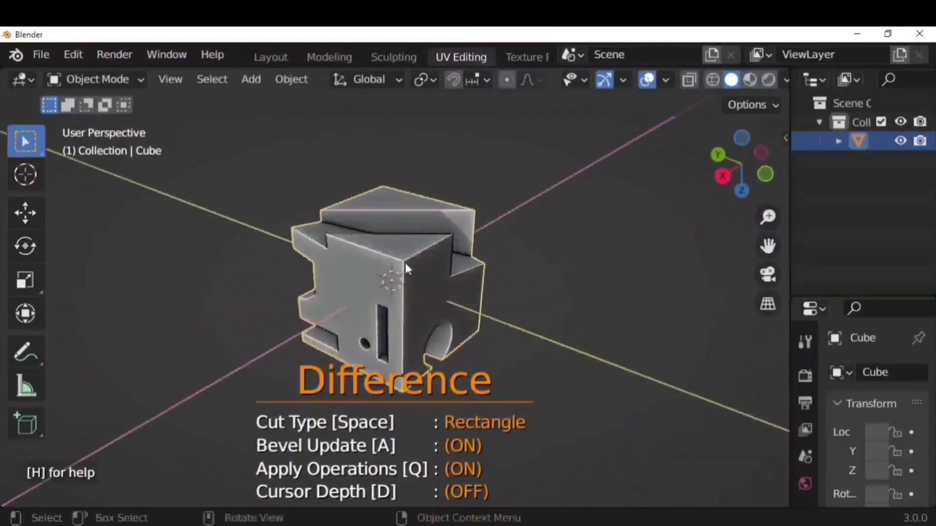
pyautogui.moveTo(650, 343); pyautogui.dragTo(370, 346, button='middle')
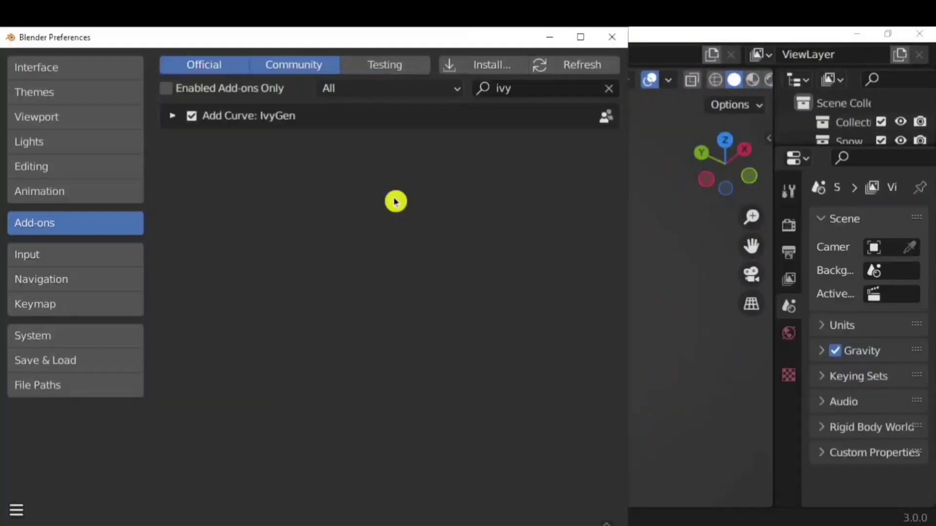
# - Close the preferences, select the plane and add a new ivy on it with the Ivy Generator
pyautogui.click(612, 37)
pyautogui.press('n')
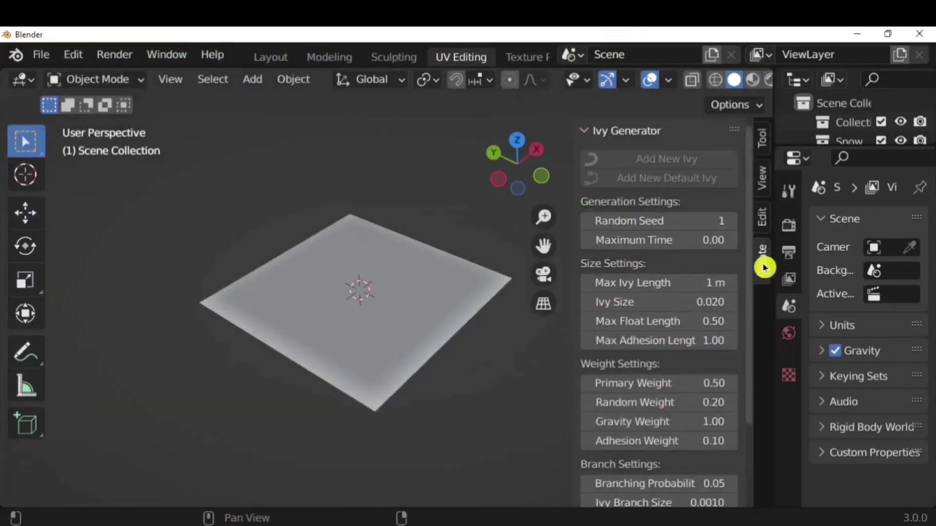
pyautogui.click(415, 281)
pyautogui.click(662, 160)
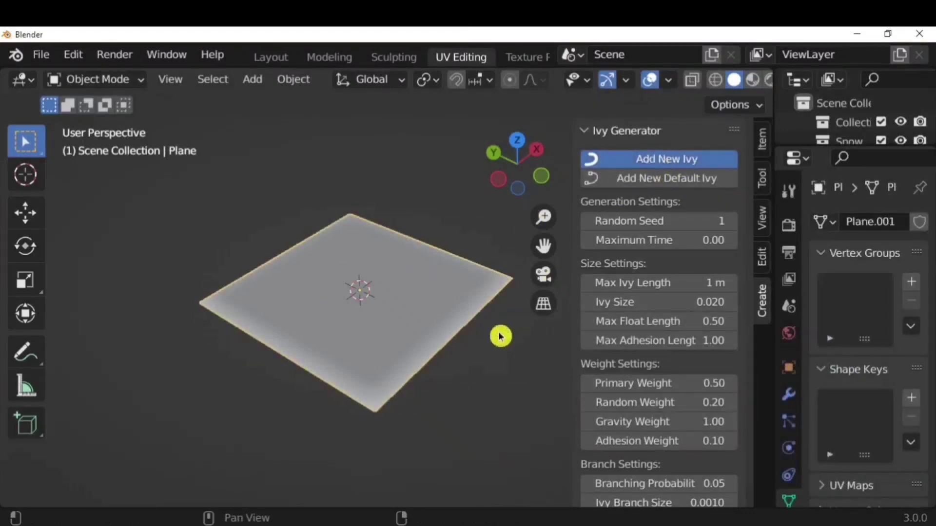
pyautogui.scroll(8, 337, 351)
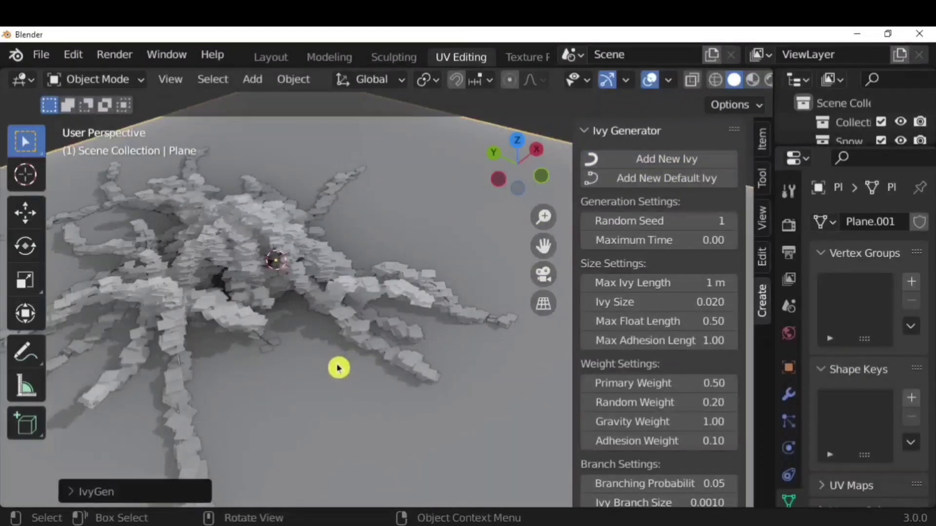
pyautogui.scroll(-4, 341, 375)
pyautogui.moveTo(345, 385)
pyautogui.mouseDown(button='middle')
pyautogui.moveTo(370, 326)
pyautogui.moveTo(342, 373)
pyautogui.mouseUp(button='middle')
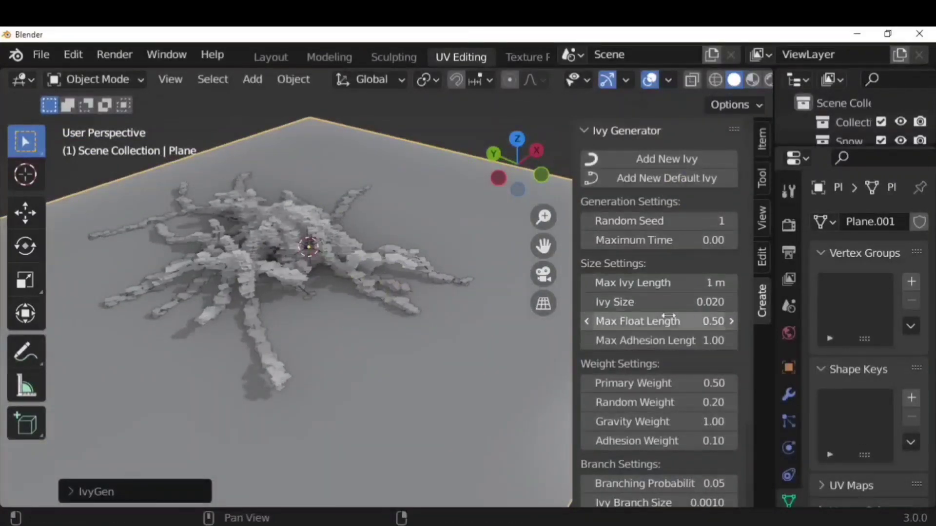
# - Set Max Ivy Length to 5 m and update the ivy on the plane
pyautogui.click(675, 284)
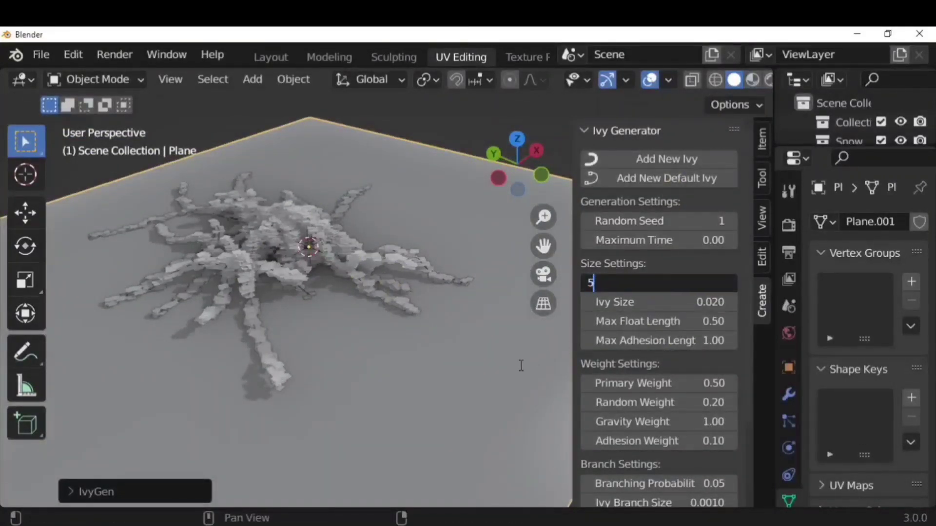
pyautogui.write('5')
pyautogui.press('Return')
pyautogui.click(103, 492)
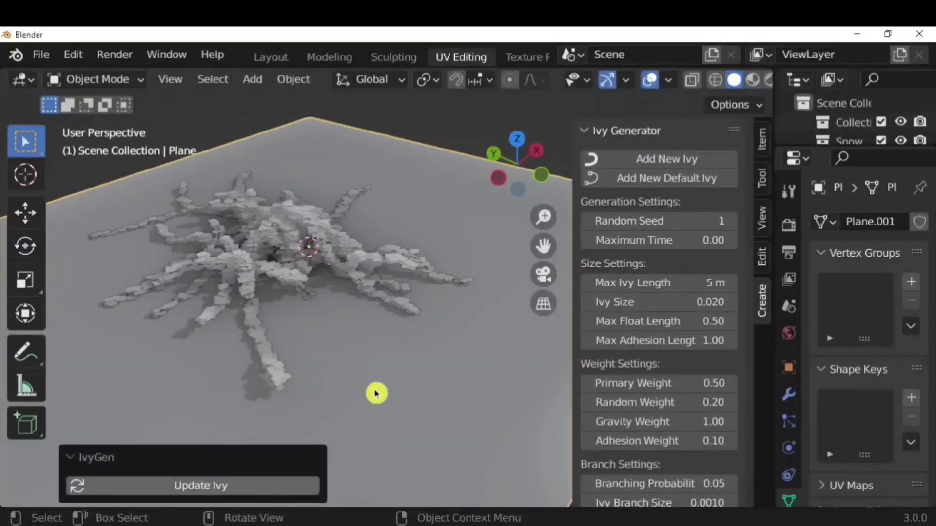
pyautogui.scroll(-3, 376, 394)
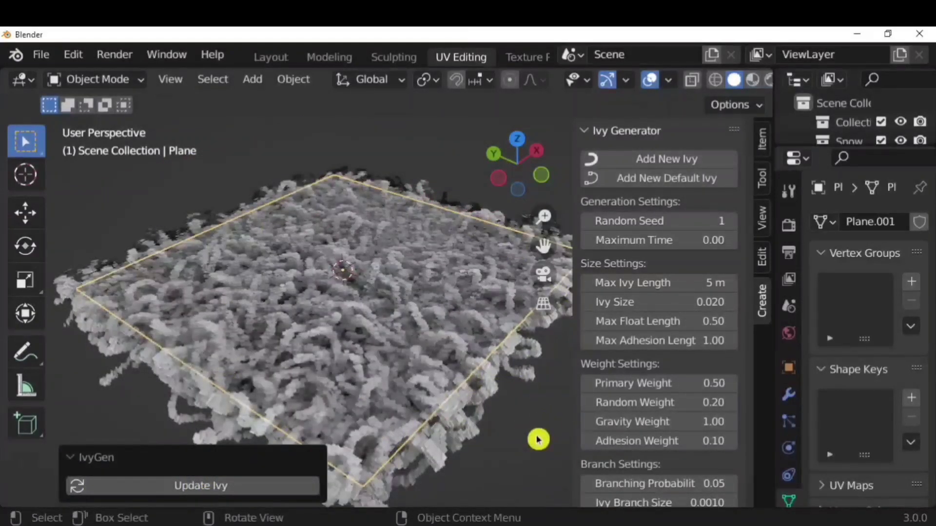
# - Select the ivy's leaf object and delete it
pyautogui.click(537, 413)
pyautogui.moveTo(535, 399); pyautogui.dragTo(523, 366, button='middle')
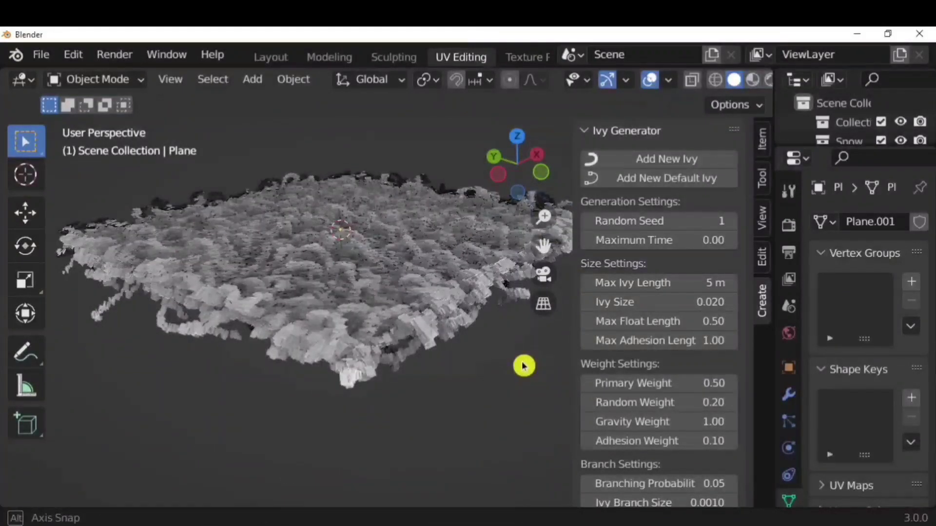
pyautogui.moveTo(526, 423); pyautogui.dragTo(474, 290, button='middle')
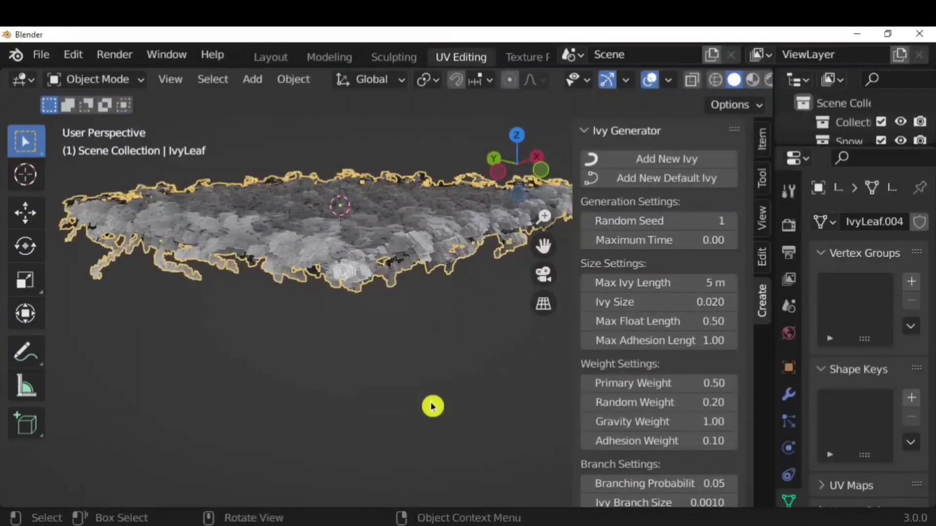
pyautogui.press('Delete')
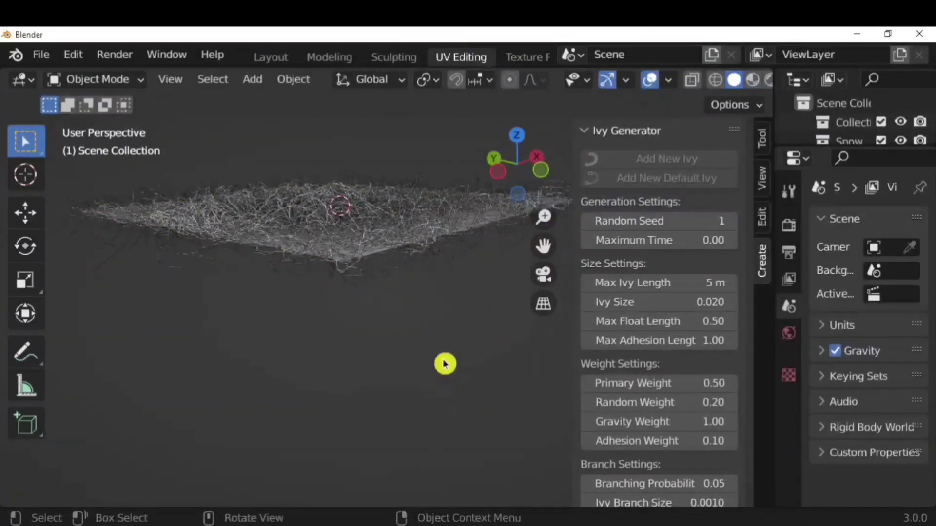
# - Examine the ivy's remaining branch curves spread over the plane
pyautogui.click(343, 229)
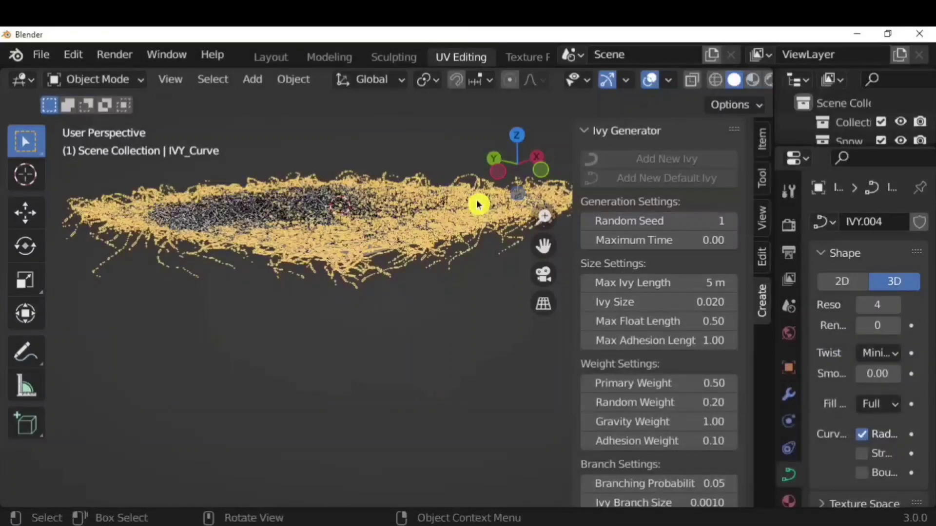
pyautogui.click(466, 328)
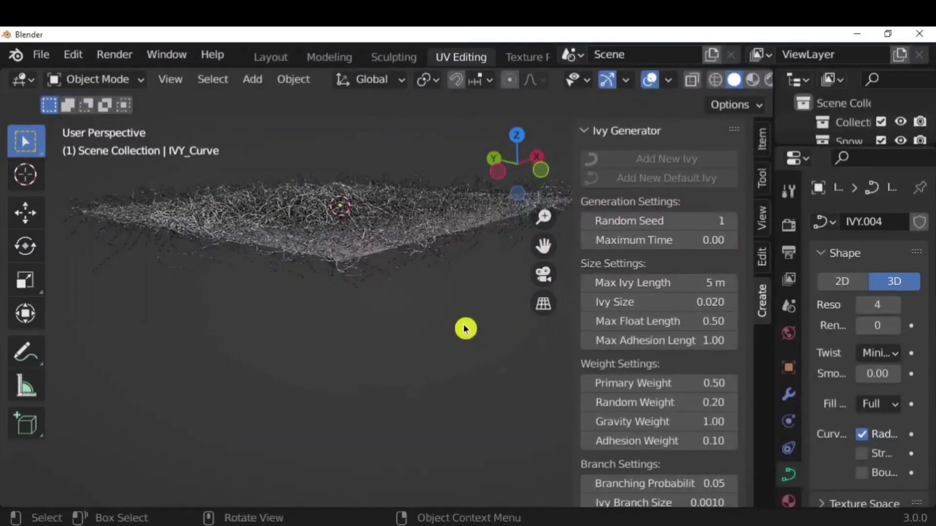
pyautogui.moveTo(466, 328); pyautogui.dragTo(502, 371, button='middle')
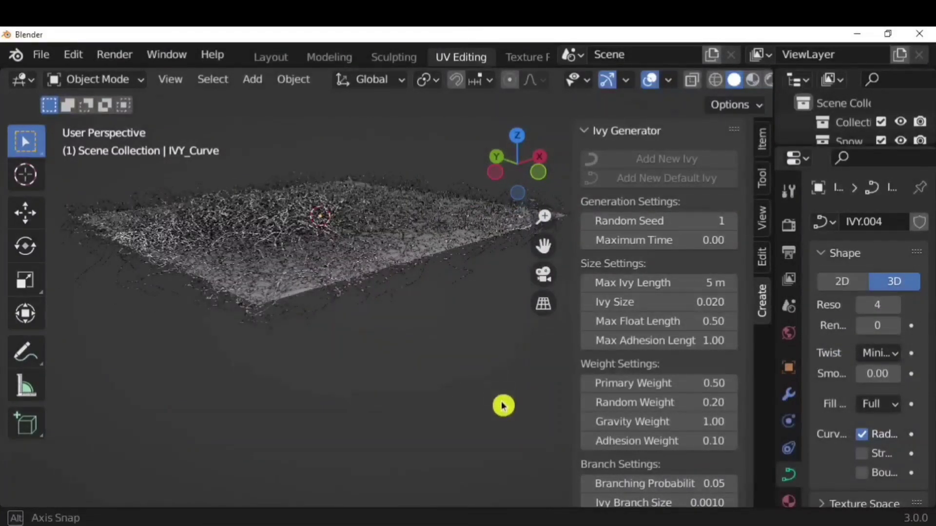
pyautogui.moveTo(502, 406)
pyautogui.mouseDown(button='middle')
pyautogui.moveTo(503, 416)
pyautogui.moveTo(507, 399)
pyautogui.mouseUp(button='middle')
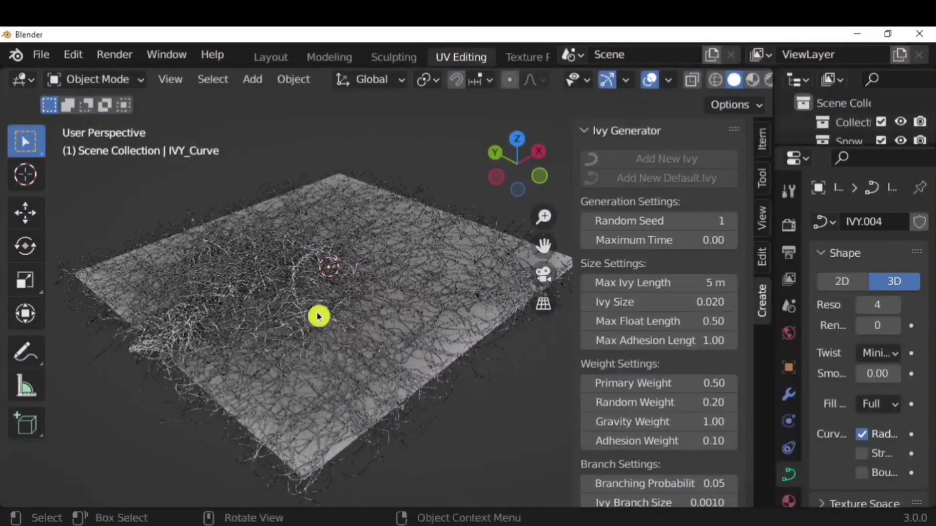
pyautogui.scroll(2, 262, 324)
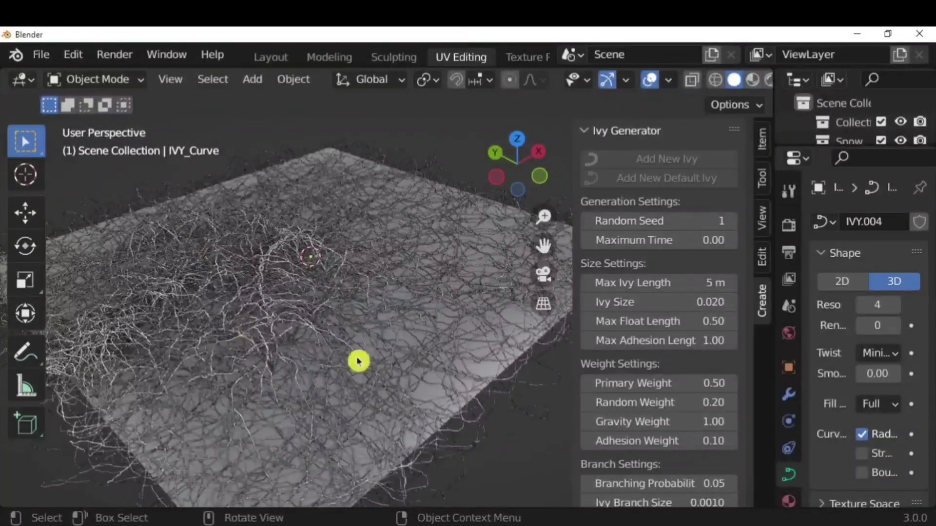
pyautogui.scroll(-5, 591, 316)
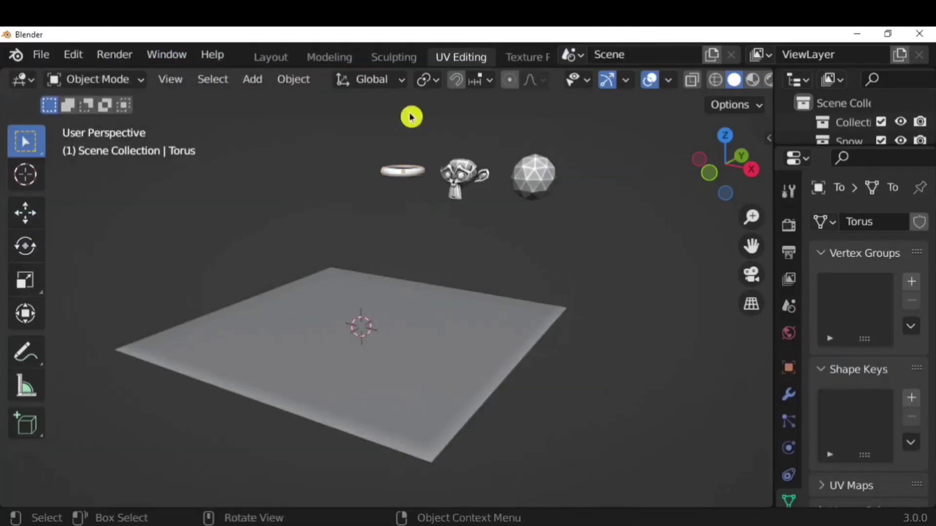
# - Scatter the torus, monkey head and icosphere over the plane with Scatter Objects, drawing one winding stroke across the surface
pyautogui.moveTo(609, 146); pyautogui.dragTo(352, 207)
pyautogui.keyDown('shift'); pyautogui.click(447, 378); pyautogui.keyUp('shift')
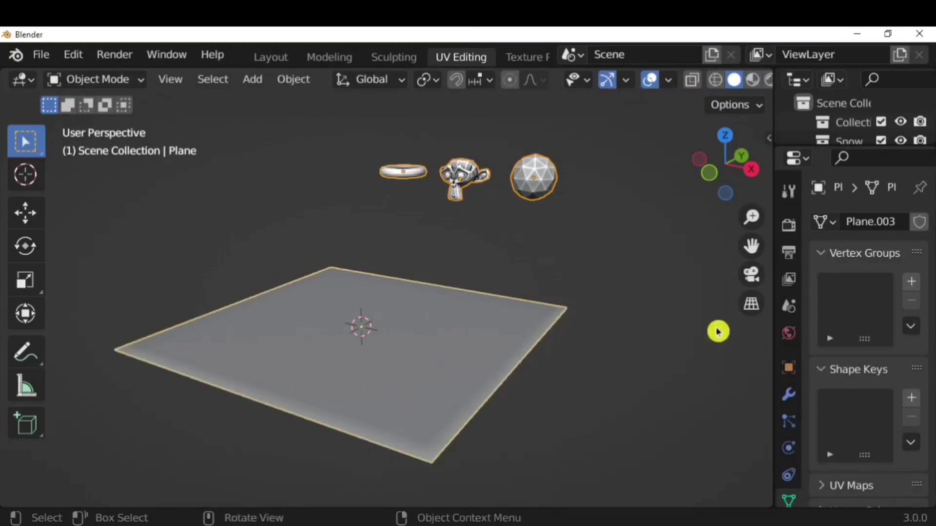
pyautogui.press('n')
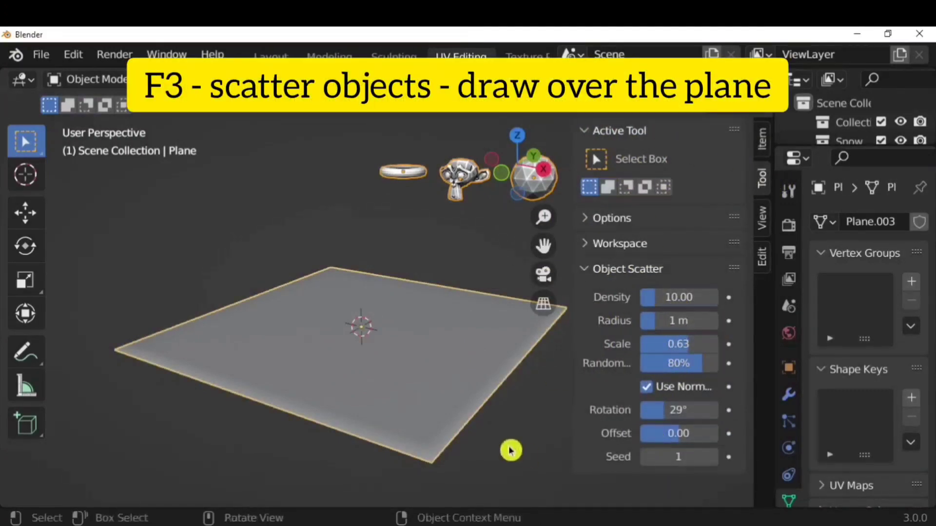
pyautogui.press('n')
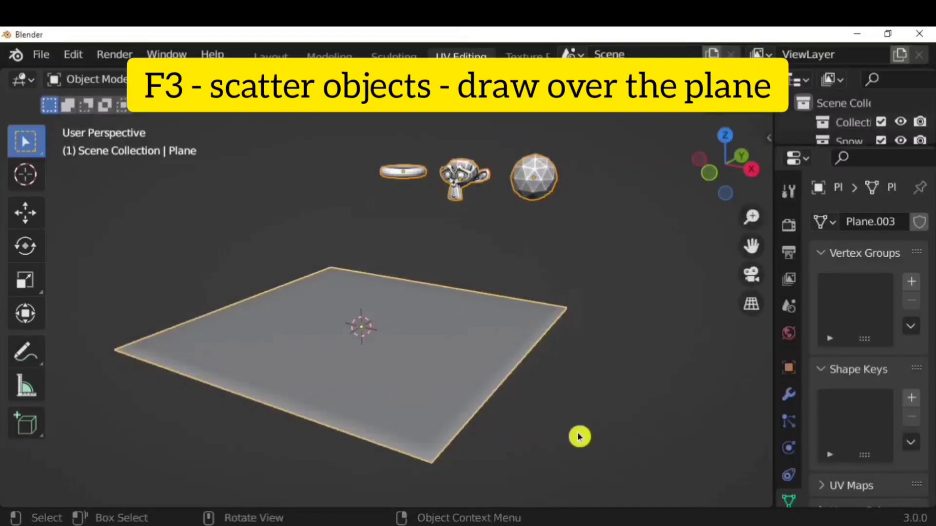
pyautogui.press('F3')
pyautogui.click(548, 331)
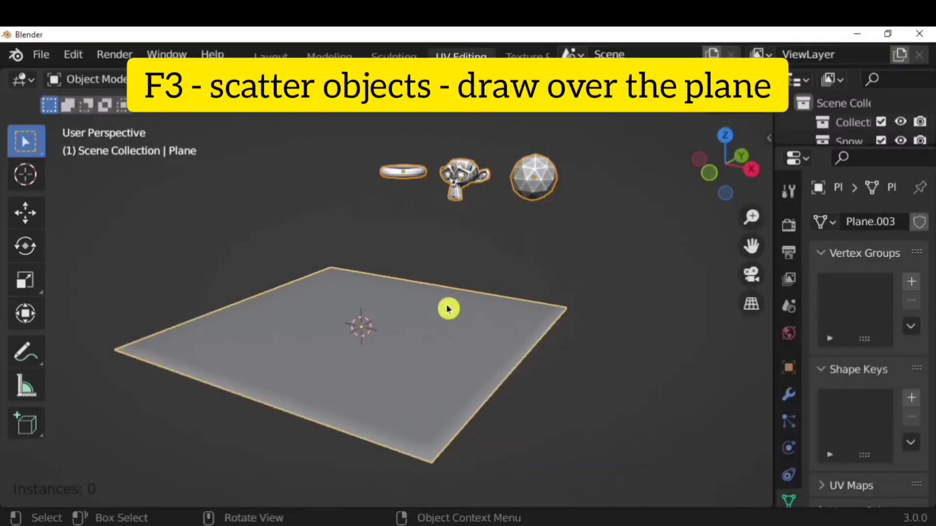
pyautogui.moveTo(448, 309); pyautogui.dragTo(502, 346, button='middle')
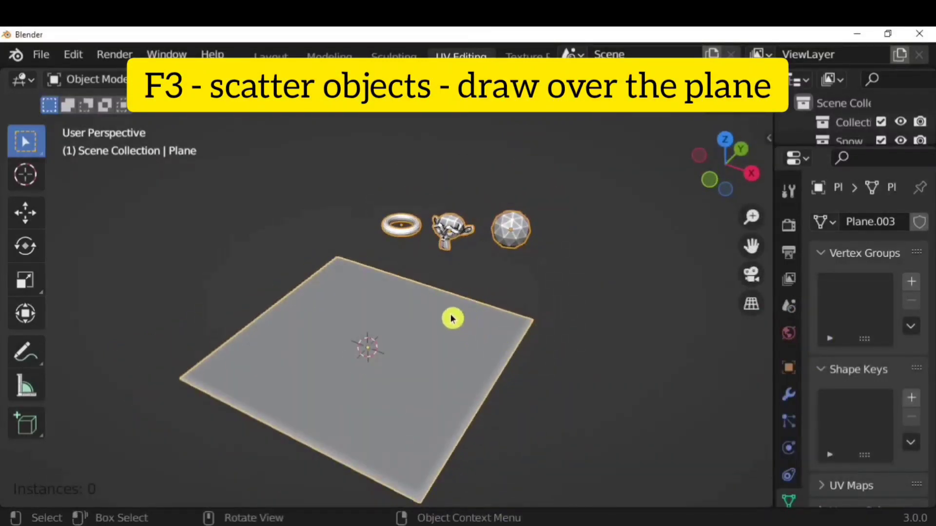
pyautogui.moveTo(453, 319)
pyautogui.mouseDown()
pyautogui.moveTo(343, 312)
pyautogui.moveTo(411, 410)
pyautogui.moveTo(278, 401)
pyautogui.moveTo(534, 391)
pyautogui.mouseUp()
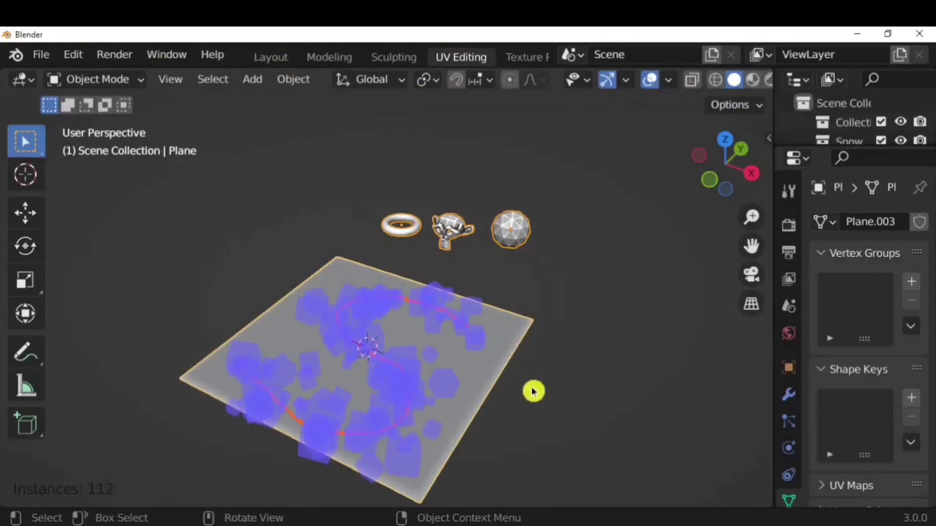
pyautogui.moveTo(604, 405); pyautogui.dragTo(551, 374, button='middle')
pyautogui.moveTo(391, 372); pyautogui.dragTo(487, 370, button='middle')
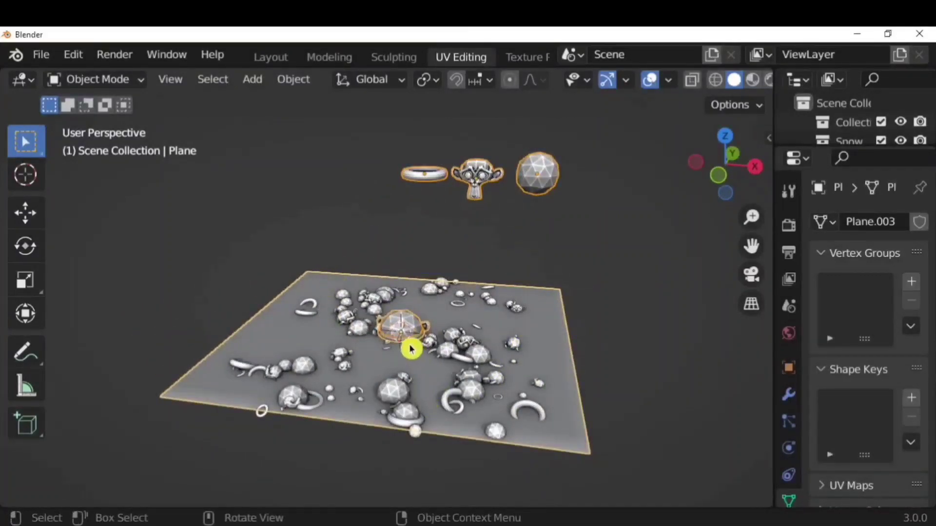
# - Examine the scattered copies up close, hiding the plane to see their undersides and revealing it again
pyautogui.scroll(2, 411, 349)
pyautogui.scroll(2, 343, 359)
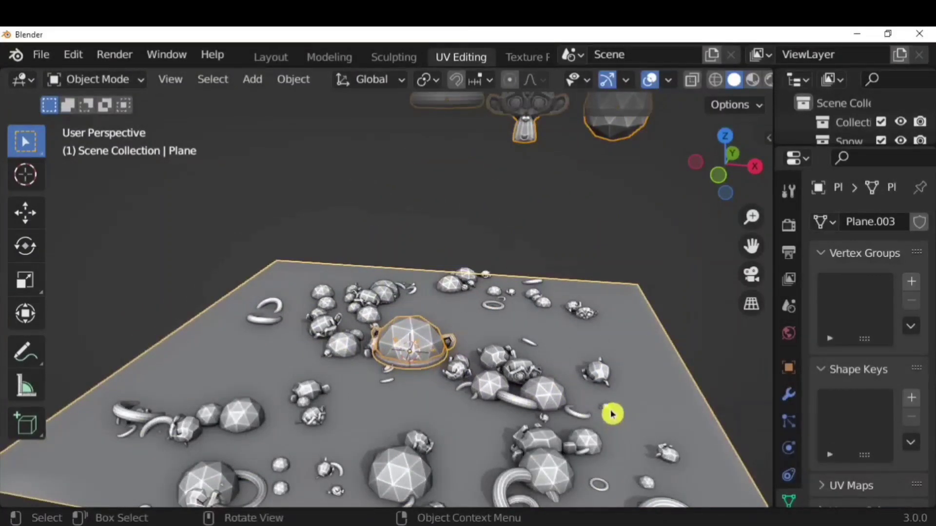
pyautogui.scroll(-2, 612, 415)
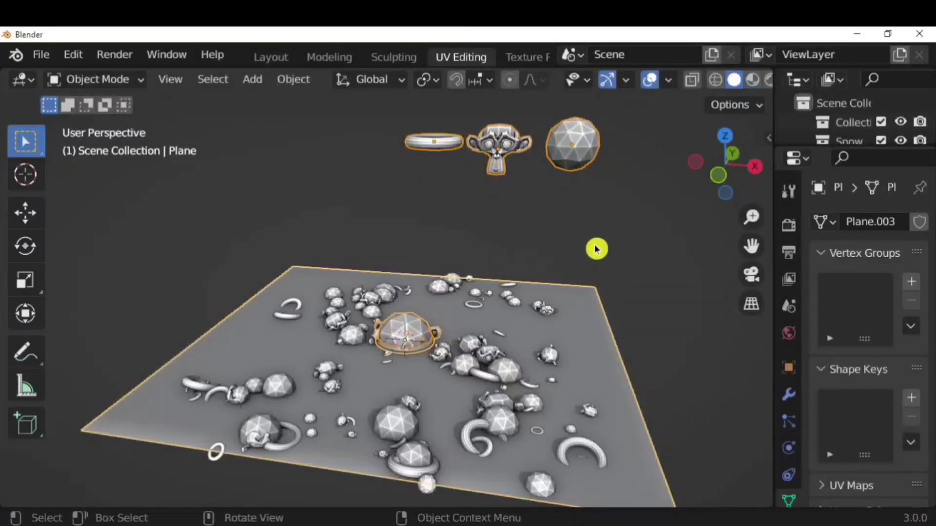
pyautogui.scroll(-2, 591, 359)
pyautogui.press('h')
pyautogui.moveTo(535, 346)
pyautogui.mouseDown(button='middle')
pyautogui.moveTo(543, 305)
pyautogui.moveTo(476, 251)
pyautogui.moveTo(499, 361)
pyautogui.moveTo(538, 362)
pyautogui.mouseUp(button='middle')
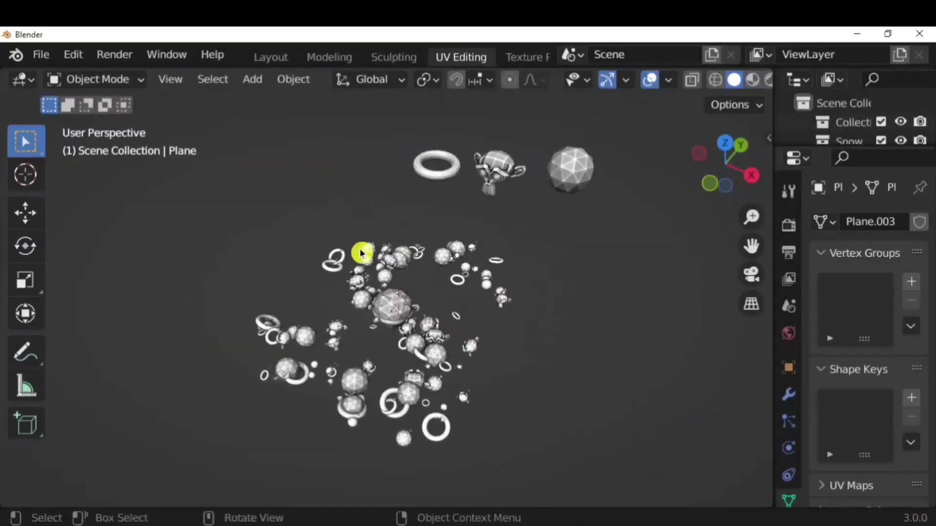
pyautogui.hotkey('alt', 'h')
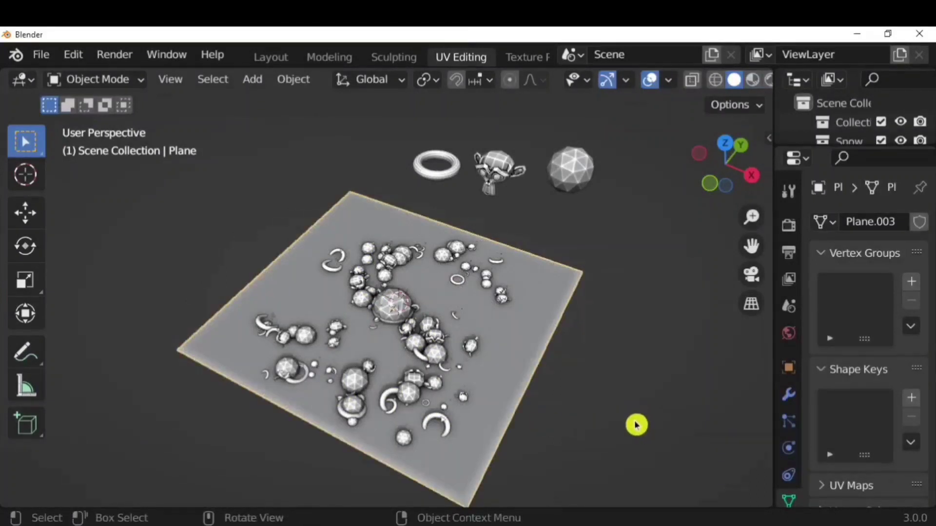
# - Move the plane down along the Z axis by about 0.4 m, away from the scattered objects
pyautogui.moveTo(635, 424); pyautogui.dragTo(541, 353, button='middle')
pyautogui.press('g')
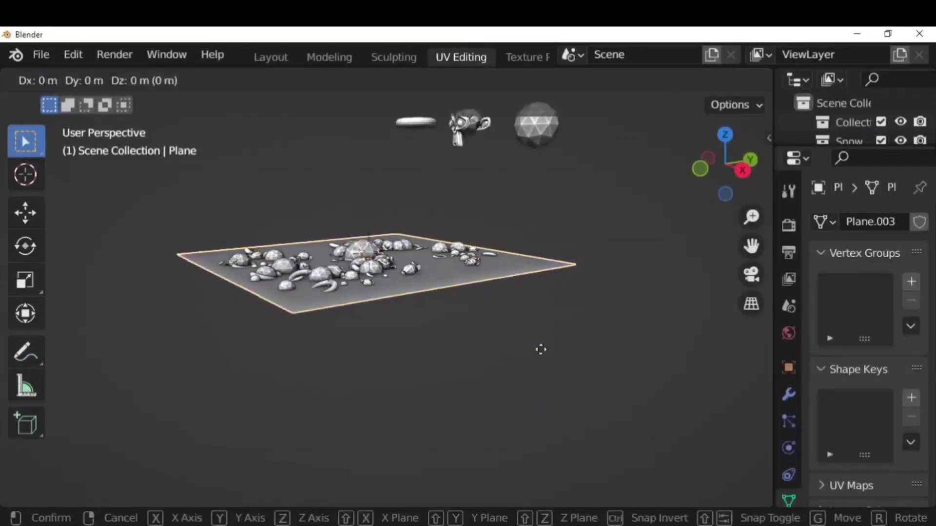
pyautogui.press('z')
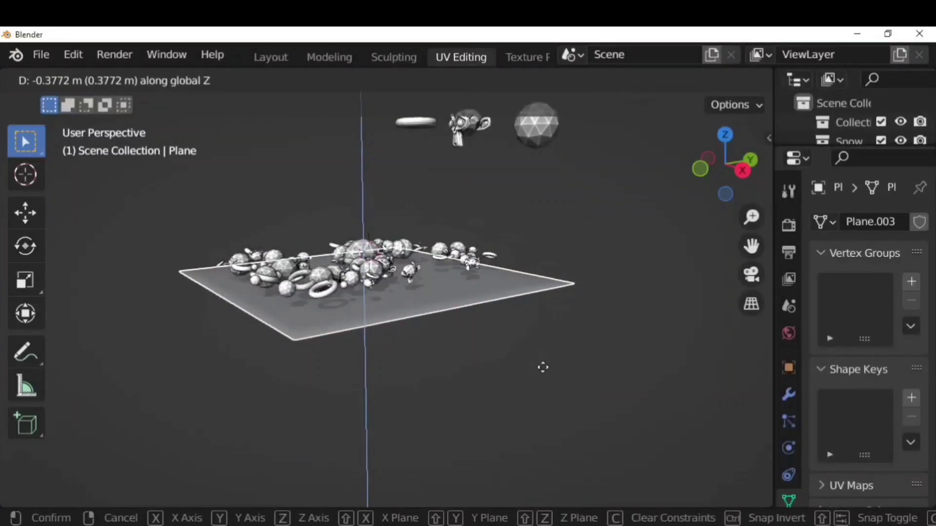
pyautogui.click(560, 360)
pyautogui.moveTo(434, 369); pyautogui.dragTo(578, 396, button='middle')
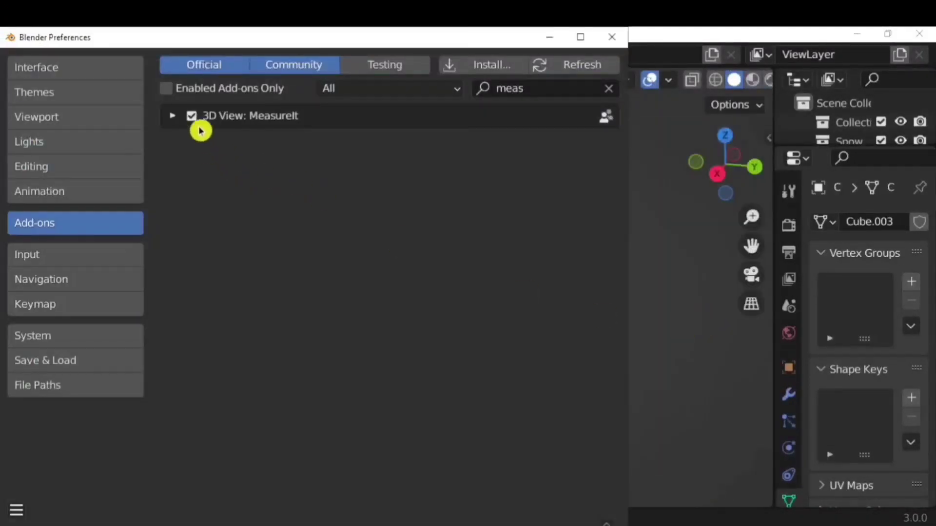
# - Close the preferences, put the cube in Edit Mode and bring up the MeasureIt tools
pyautogui.click(621, 43)
pyautogui.click(286, 349)
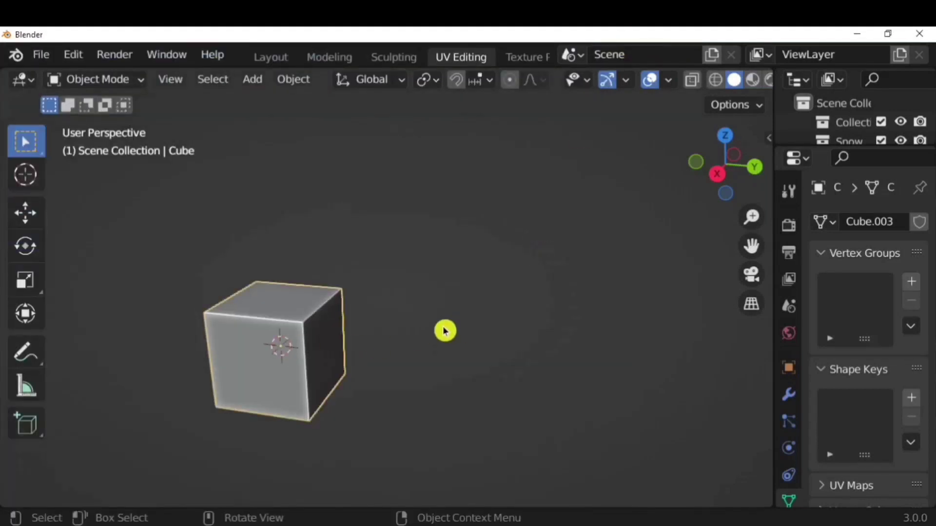
pyautogui.press('Tab')
pyautogui.press('n')
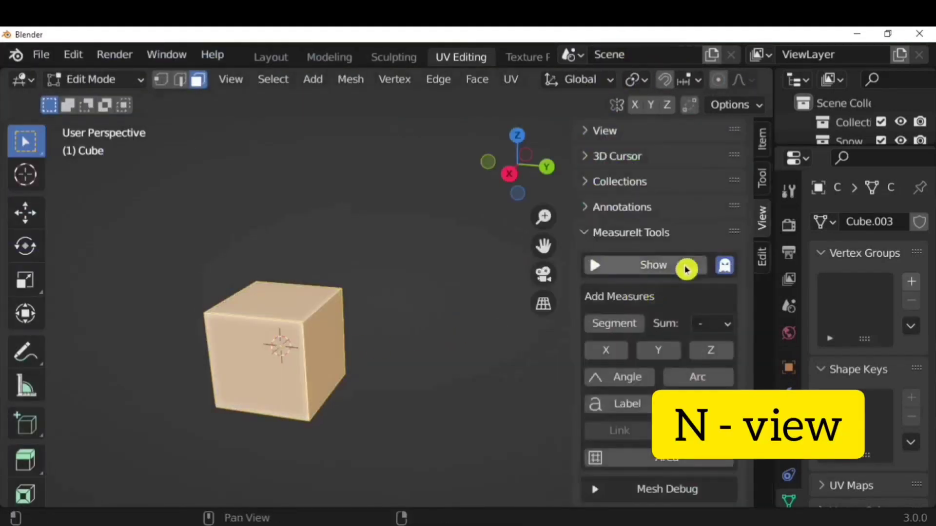
pyautogui.click(600, 239)
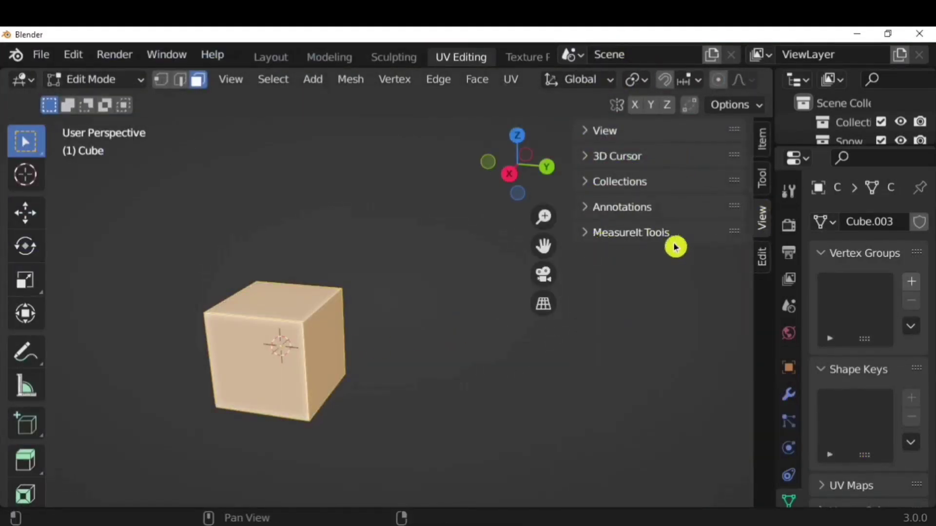
pyautogui.click(599, 239)
pyautogui.scroll(-3, 624, 277)
# - Add a MeasureIt area measure to one side face of the cube and show the measurements in the viewport
pyautogui.click(403, 334)
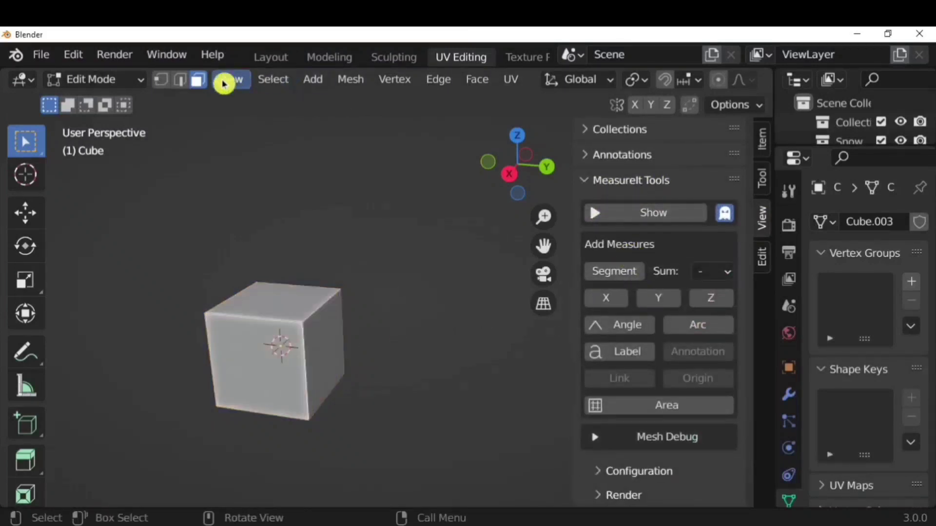
pyautogui.click(321, 342)
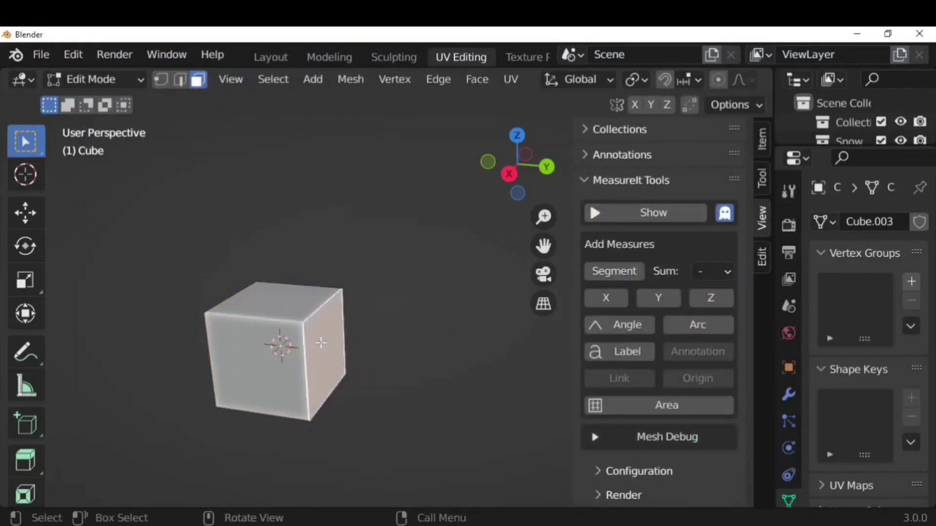
pyautogui.click(646, 410)
pyautogui.click(653, 213)
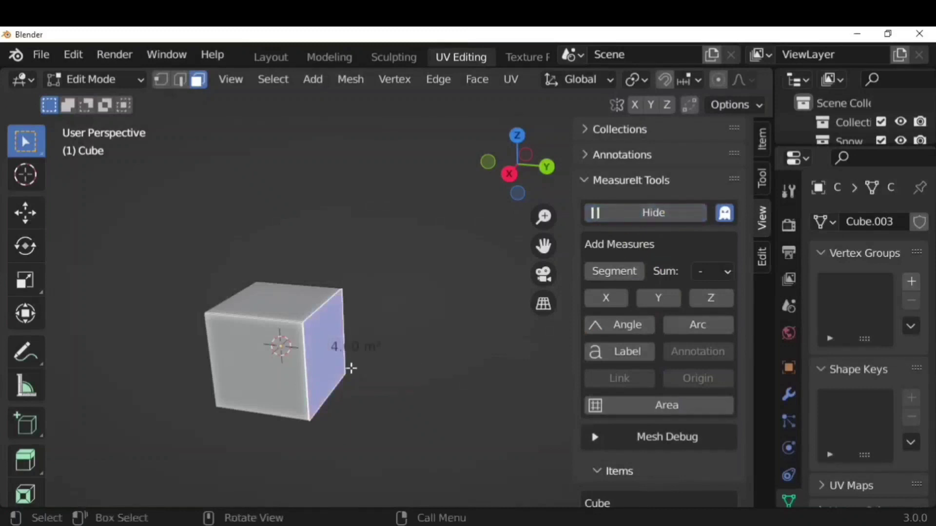
pyautogui.moveTo(351, 369); pyautogui.dragTo(325, 331, button='middle')
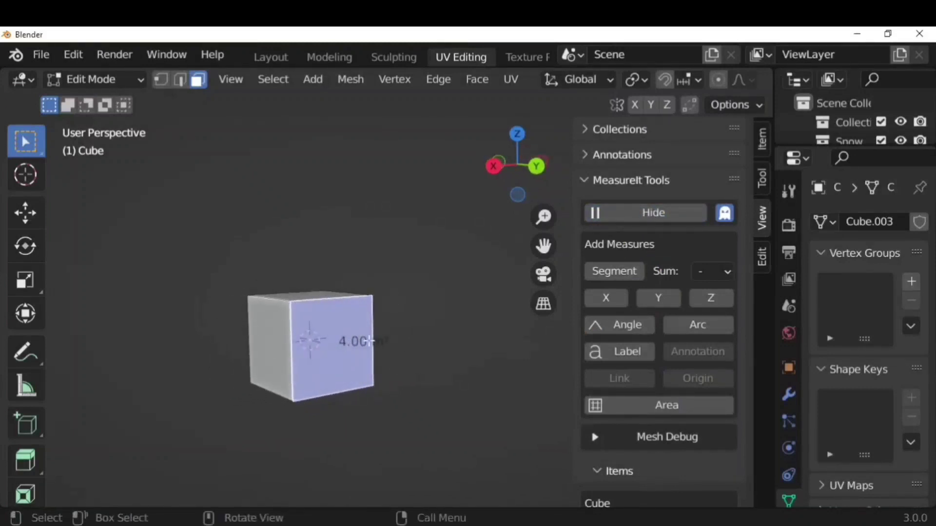
pyautogui.scroll(2, 373, 361)
# - Change the colour of the face's area measure to red in the MeasureIt items
pyautogui.scroll(-8, 650, 432)
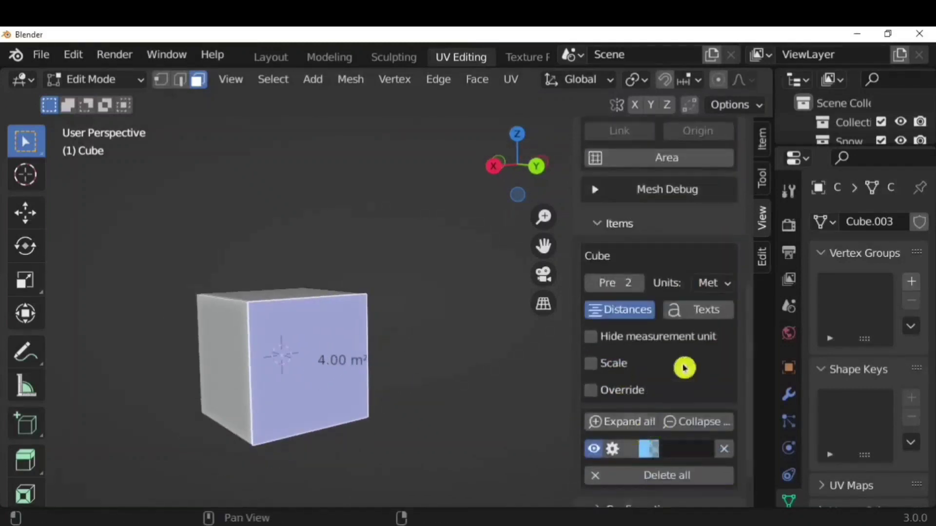
pyautogui.scroll(-2, 673, 360)
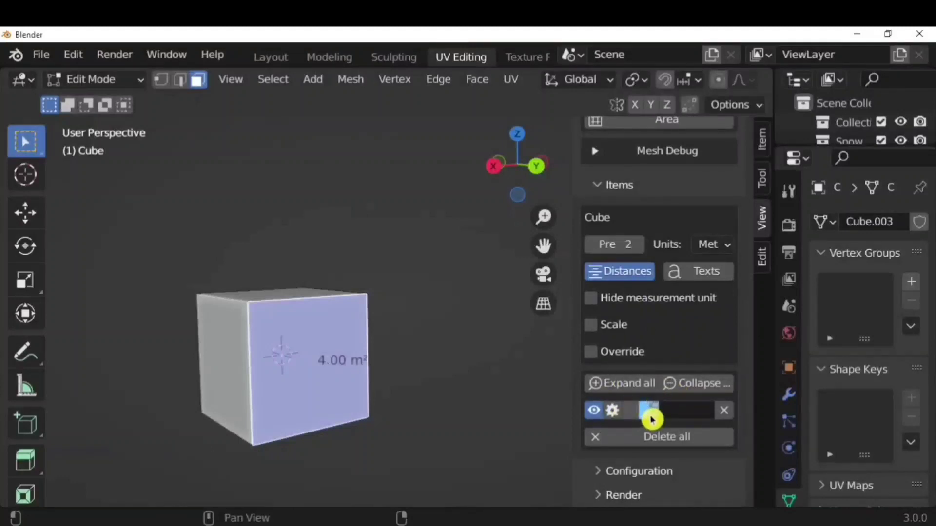
pyautogui.click(651, 416)
pyautogui.moveTo(747, 205); pyautogui.dragTo(728, 251)
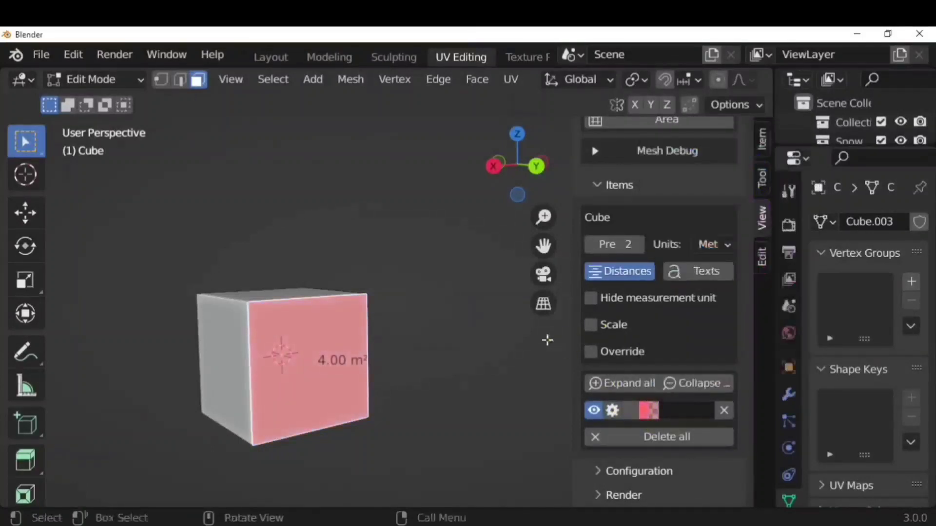
# - Switch to edge selection and add an X-axis measure to the top edge of the red face
pyautogui.click(181, 79)
pyautogui.moveTo(370, 244); pyautogui.dragTo(295, 296, button='middle')
pyautogui.scroll(9, 609, 271)
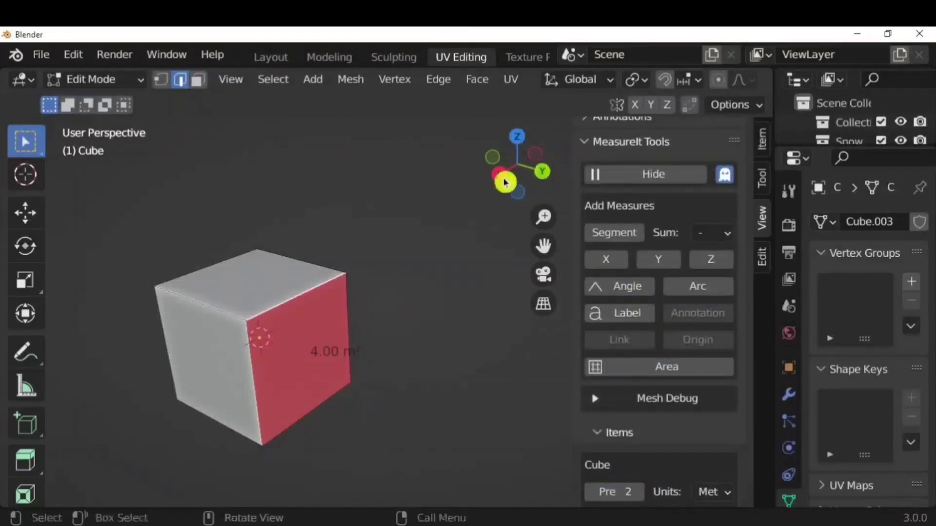
pyautogui.click(624, 263)
pyautogui.moveTo(424, 321); pyautogui.dragTo(292, 280, button='middle')
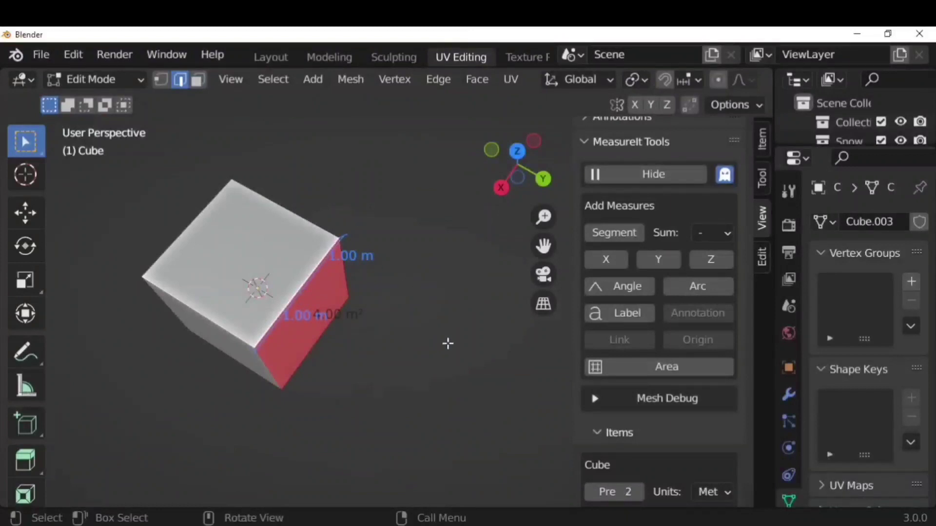
# - Add Y-axis measures to the red face's top edge and to the adjoining top edge of the neighbouring side face
pyautogui.moveTo(448, 344); pyautogui.dragTo(439, 218, button='middle')
pyautogui.click(704, 312)
pyautogui.click(671, 264)
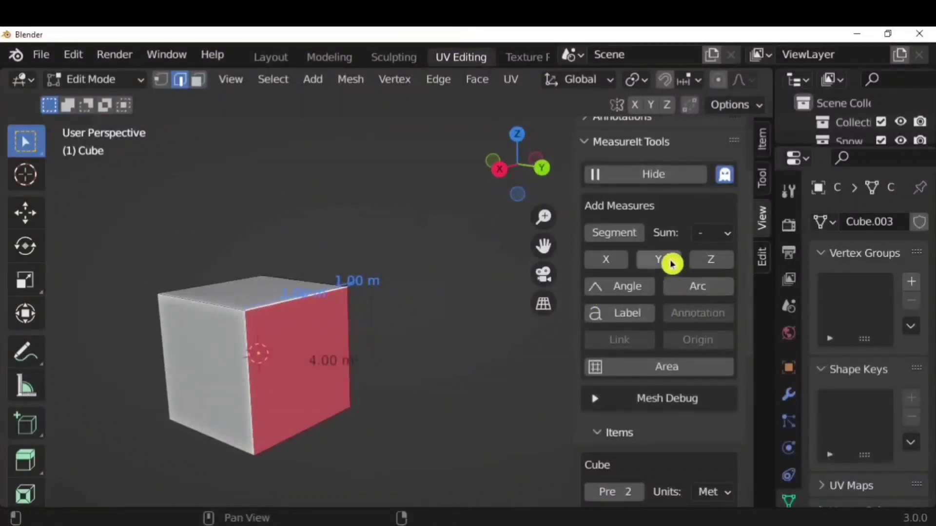
pyautogui.moveTo(435, 326); pyautogui.dragTo(227, 332, button='middle')
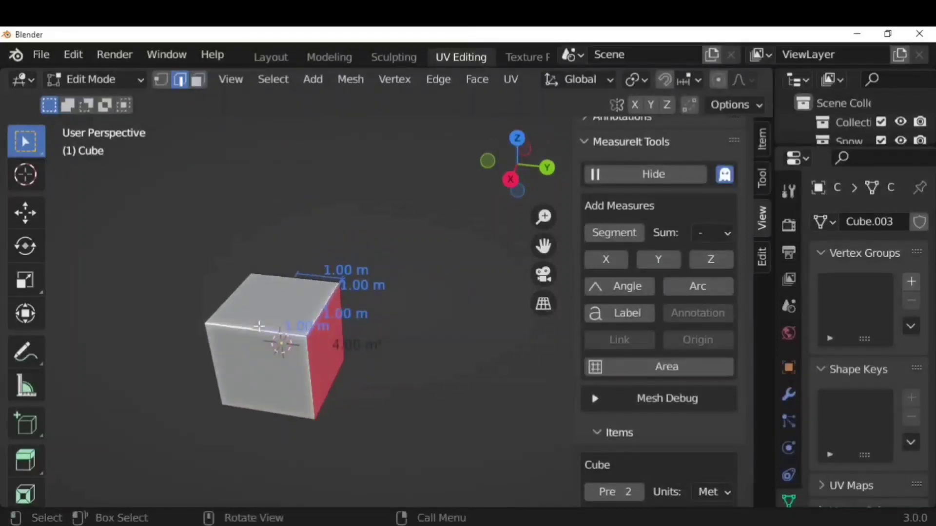
pyautogui.click(668, 266)
pyautogui.moveTo(370, 330); pyautogui.dragTo(430, 296, button='middle')
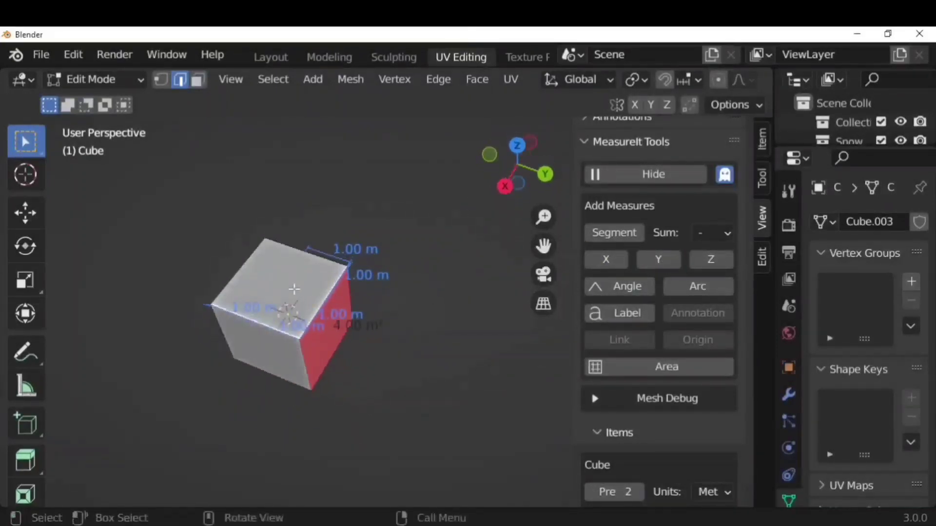
# - Extrude the cube's top face upward about 2.15 m and scale it to about 0.38 to form a taper
pyautogui.click(197, 79)
pyautogui.click(280, 304)
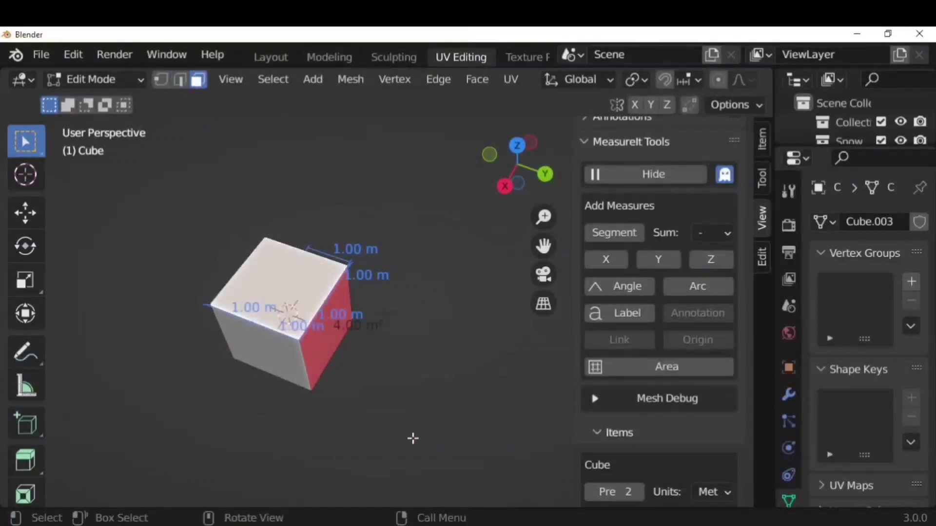
pyautogui.press('e')
pyautogui.click(441, 397)
pyautogui.press('s')
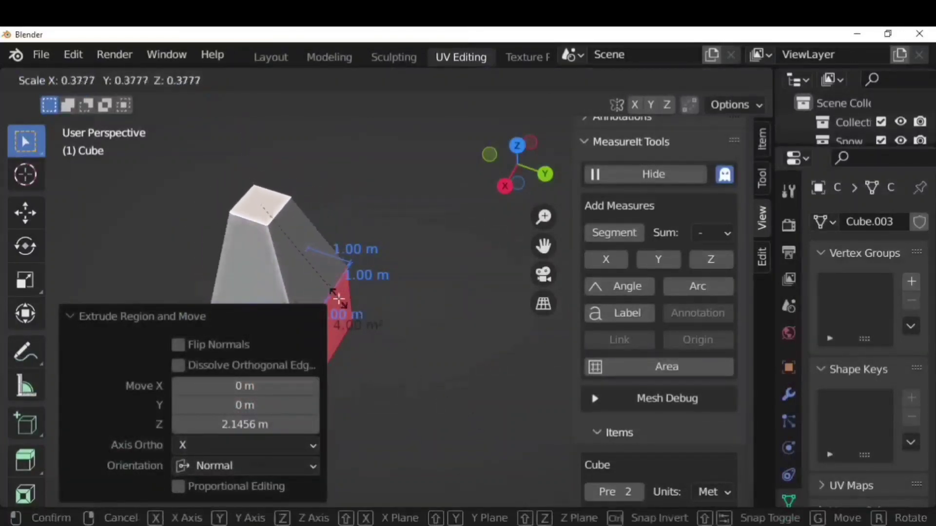
pyautogui.click(338, 298)
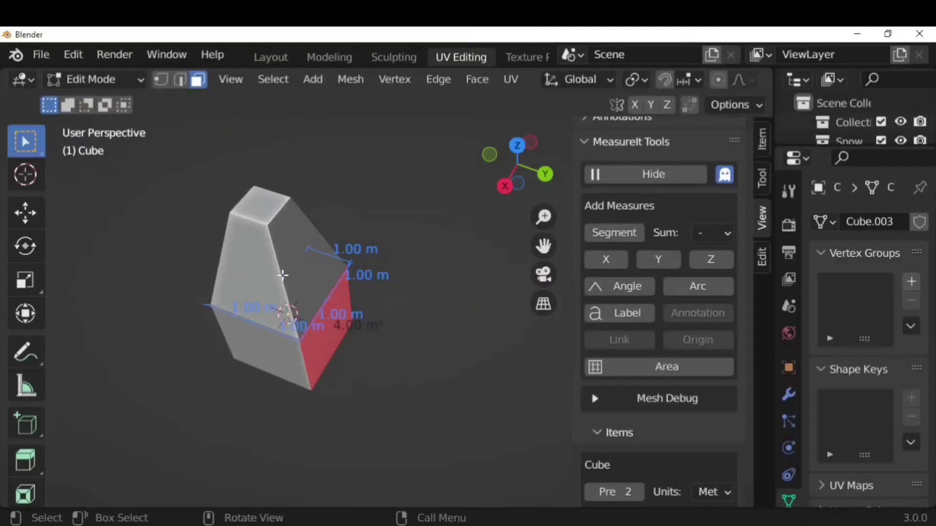
# - Switch to vertex selection and add an angle measure to vertices along the tapered block's upper edges
pyautogui.click(282, 275)
pyautogui.click(160, 79)
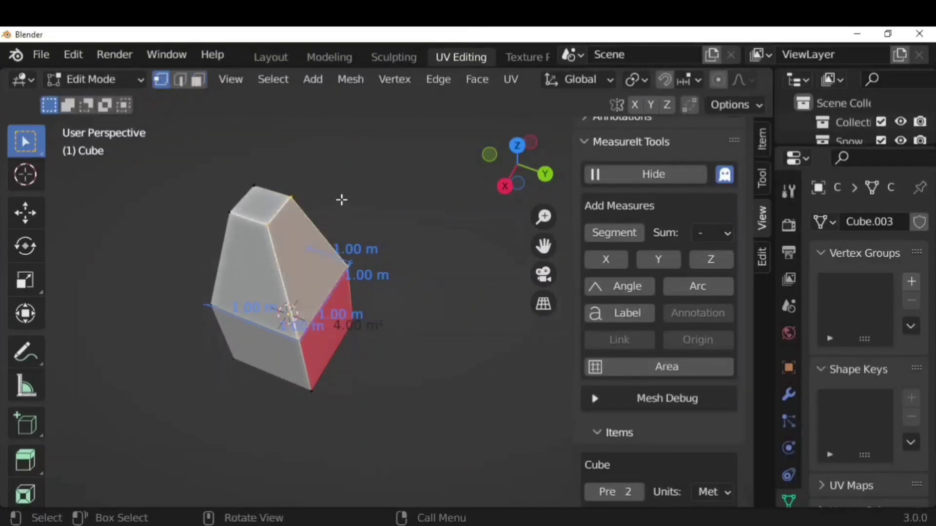
pyautogui.click(300, 200)
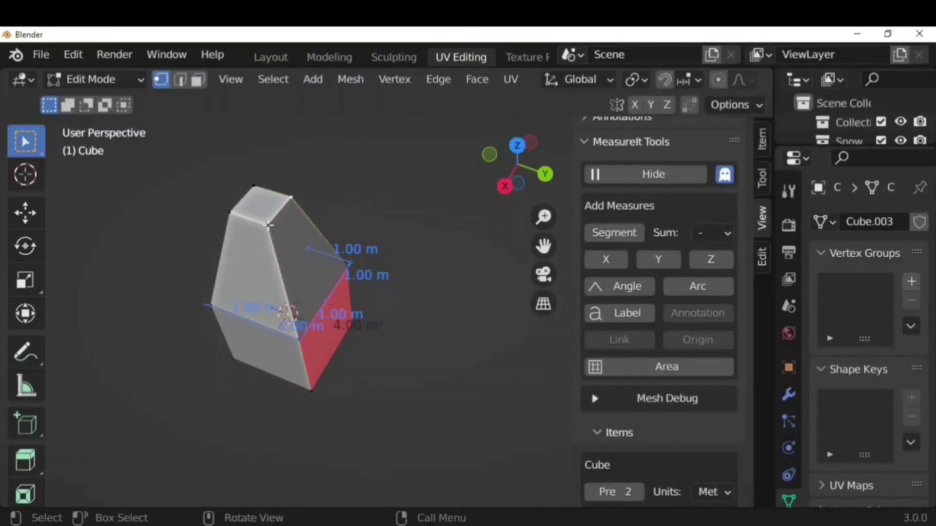
pyautogui.click(642, 289)
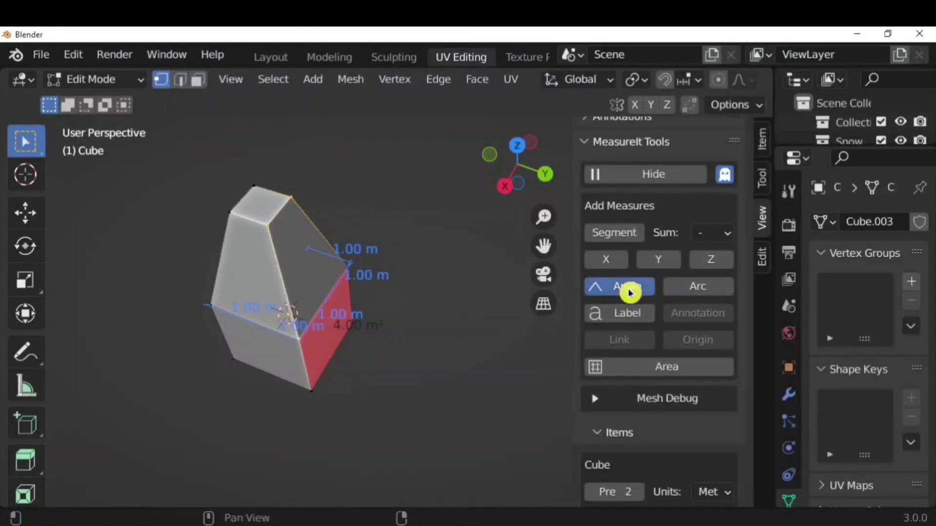
pyautogui.moveTo(342, 229); pyautogui.dragTo(225, 275, button='middle')
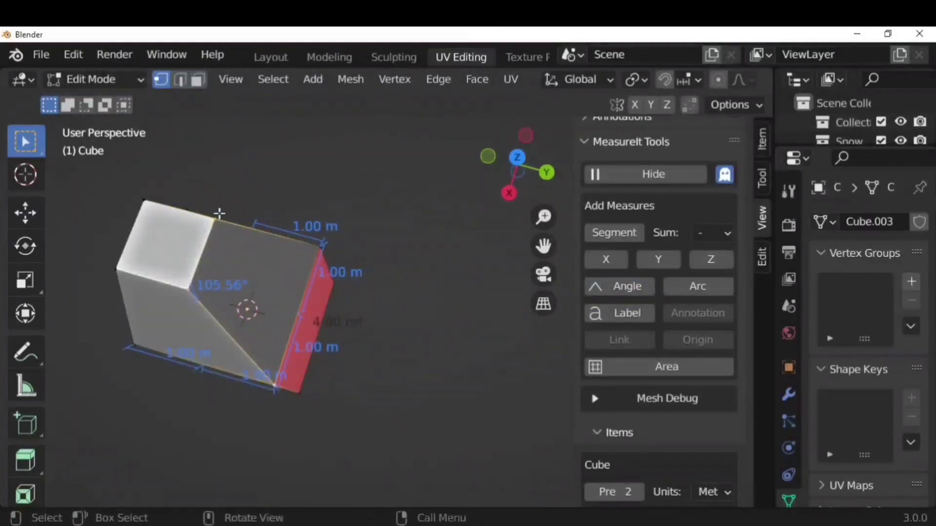
pyautogui.moveTo(349, 334); pyautogui.dragTo(393, 236, button='middle')
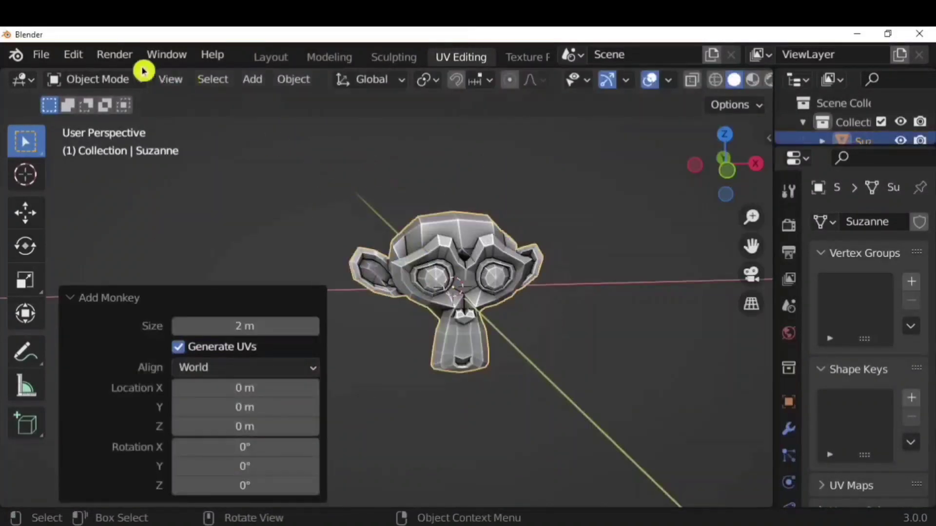
# - Search the add-on preferences for "real" and enable the Real Snow add-on
pyautogui.click(78, 55)
pyautogui.click(119, 327)
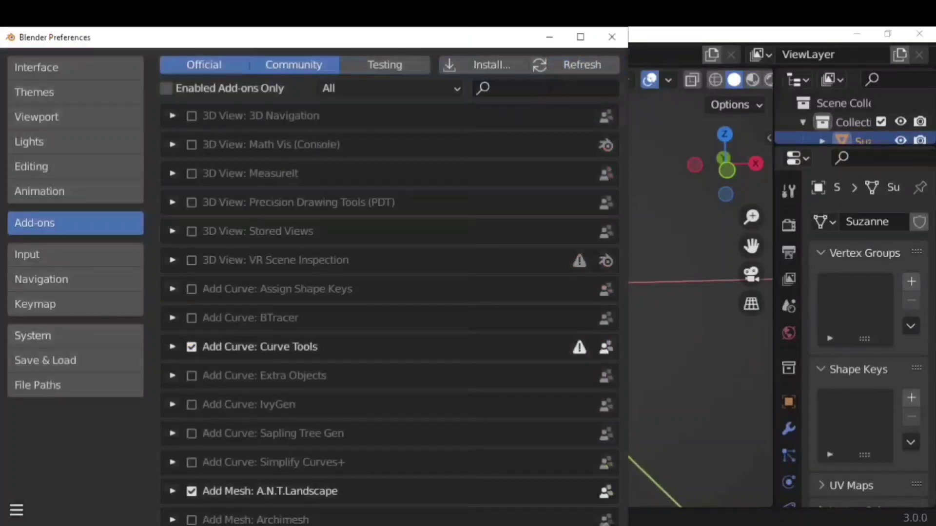
pyautogui.write('real')
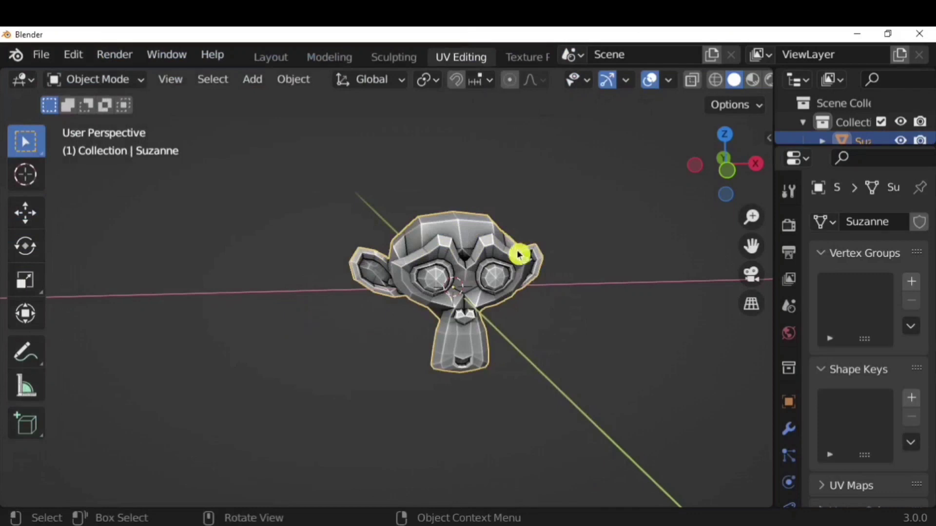
# - Set the Real Snow coverage to 50% and add snow to the monkey head
pyautogui.moveTo(519, 291); pyautogui.dragTo(680, 365, button='middle')
pyautogui.press('n')
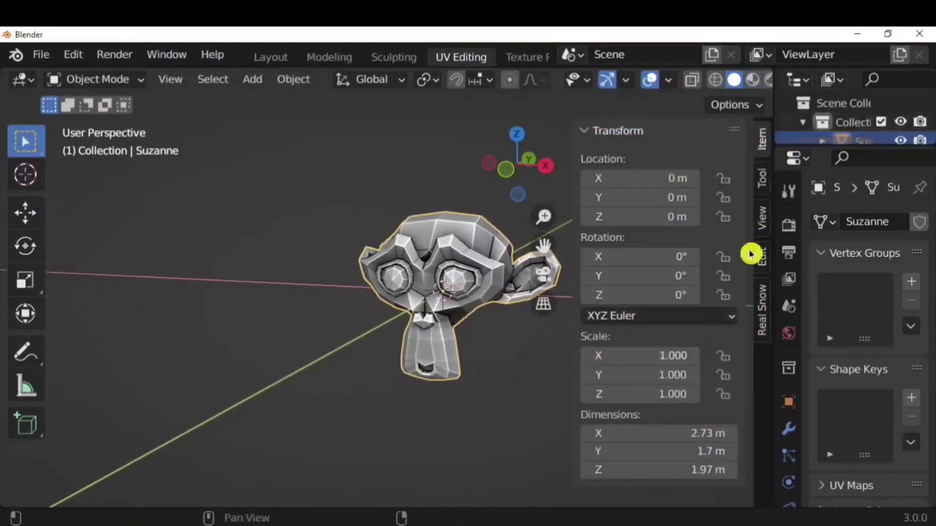
pyautogui.click(758, 318)
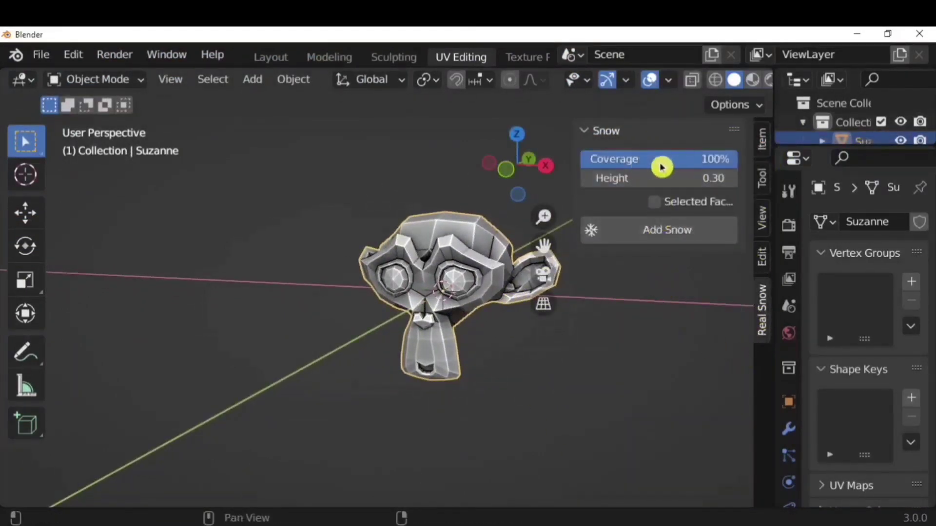
pyautogui.doubleClick(695, 159)
pyautogui.write('50')
pyautogui.press('Return')
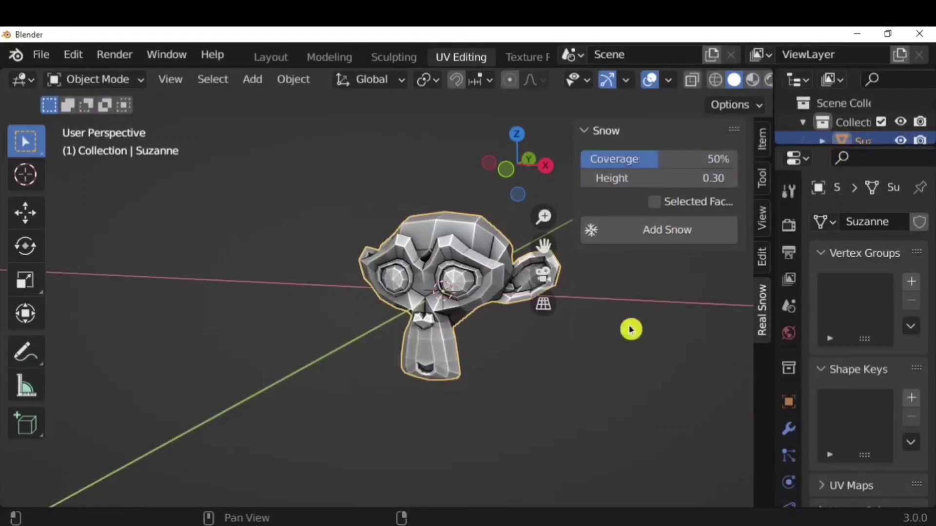
pyautogui.click(657, 243)
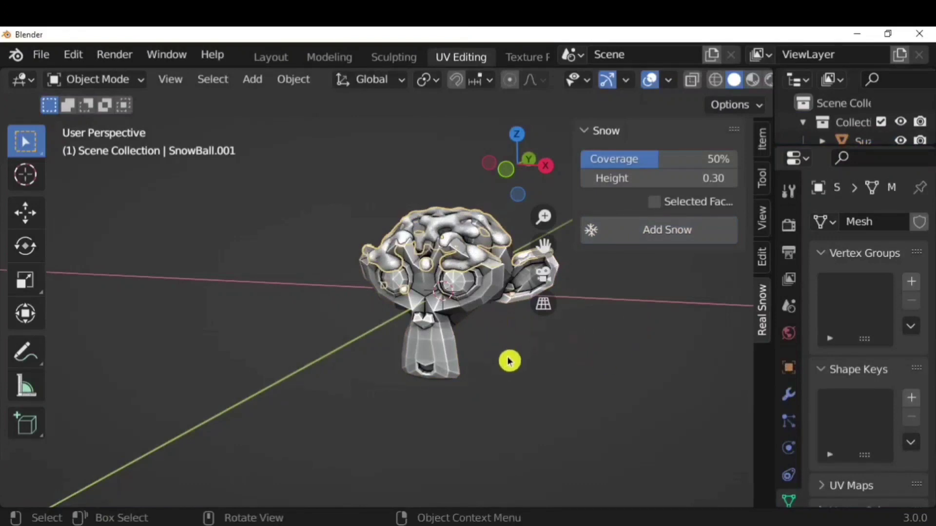
# - Select the snow on the monkey head and set the Real Snow coverage to 75%
pyautogui.moveTo(550, 357); pyautogui.dragTo(358, 420, button='middle')
pyautogui.scroll(8, 382, 357)
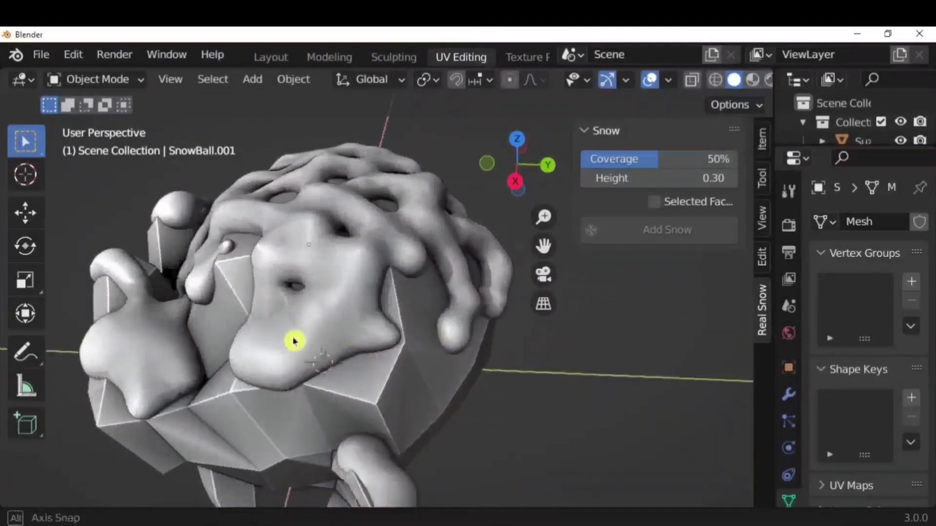
pyautogui.moveTo(295, 342); pyautogui.dragTo(352, 331, button='middle')
pyautogui.scroll(-8, 352, 331)
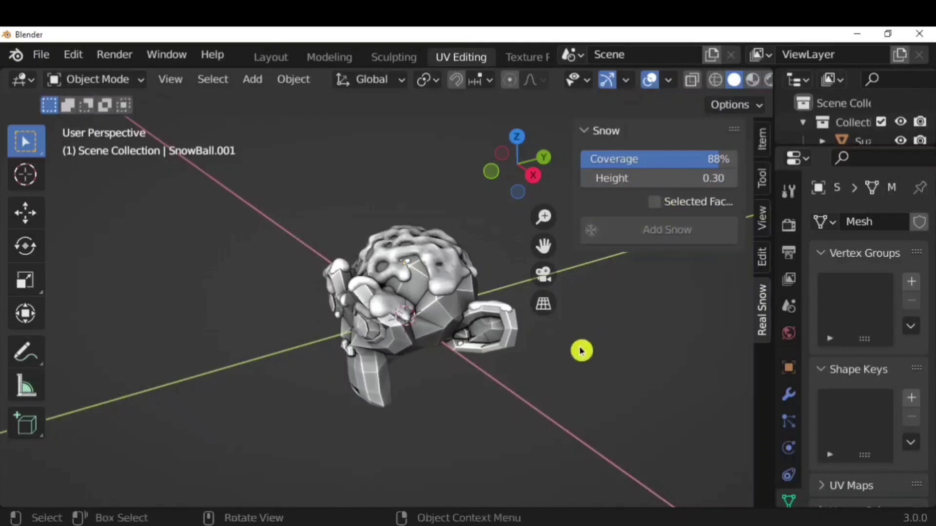
pyautogui.press('a')
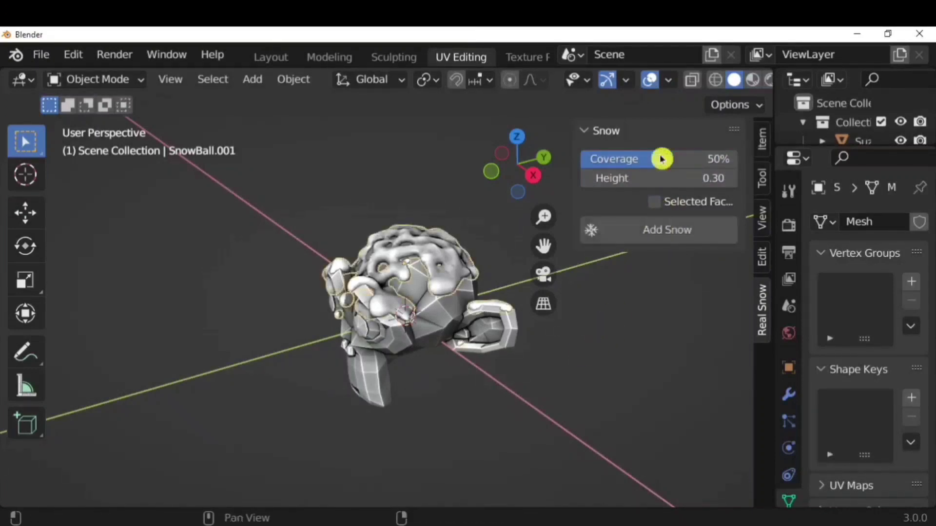
pyautogui.click(660, 158)
pyautogui.write('75')
pyautogui.press('Return')
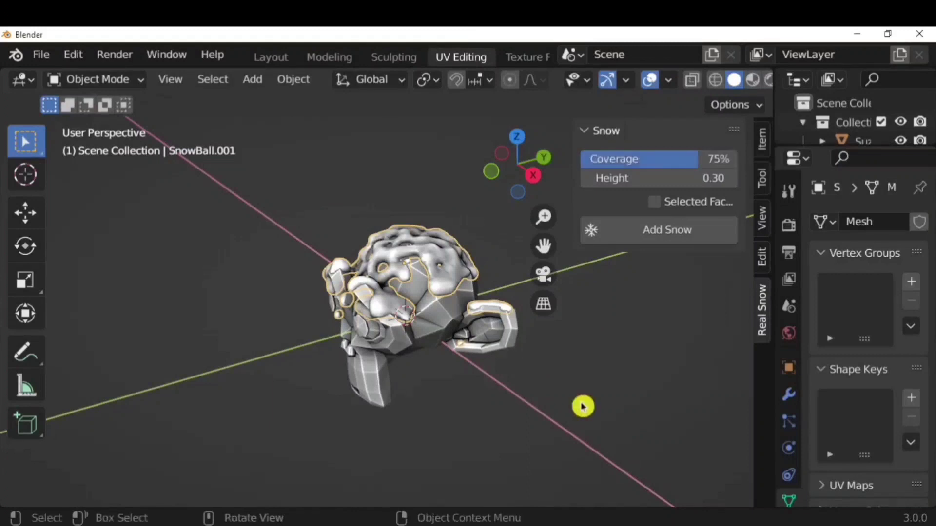
# - Add snow to the monkey head with 75% coverage and 0.30 height, and view it from other angles
pyautogui.click(708, 227)
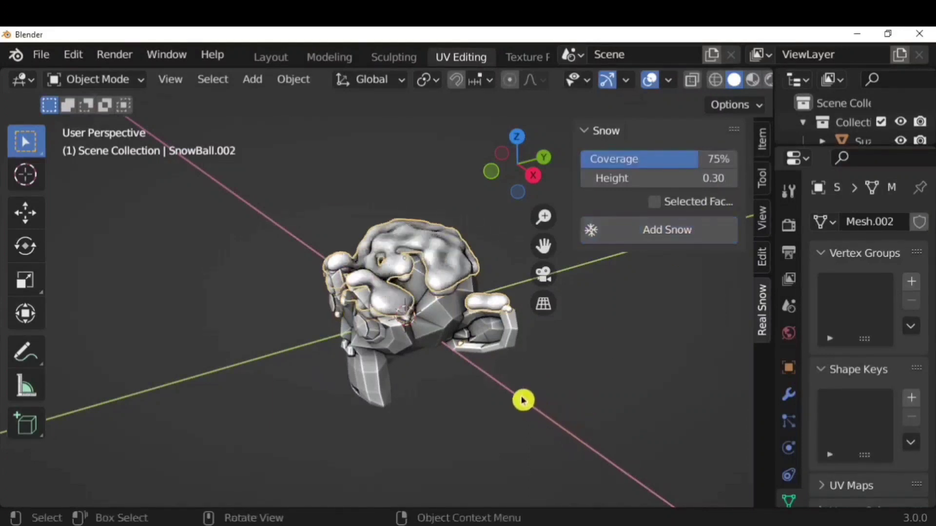
pyautogui.scroll(2, 472, 359)
pyautogui.moveTo(473, 394); pyautogui.dragTo(700, 374, button='middle')
pyautogui.moveTo(531, 363); pyautogui.dragTo(374, 392, button='middle')
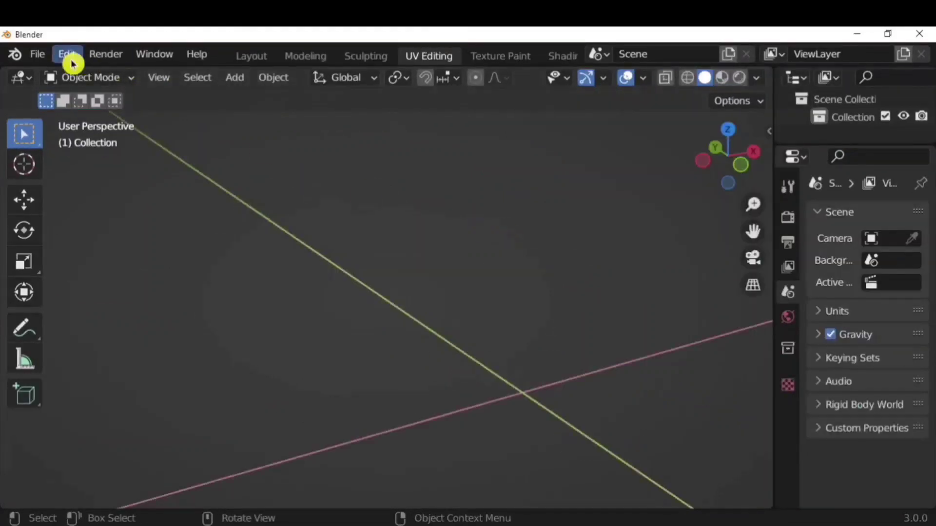
# - Enable the Add Mesh: A.N.T.Landscape add-on and save the preferences
pyautogui.click(71, 63)
pyautogui.click(129, 305)
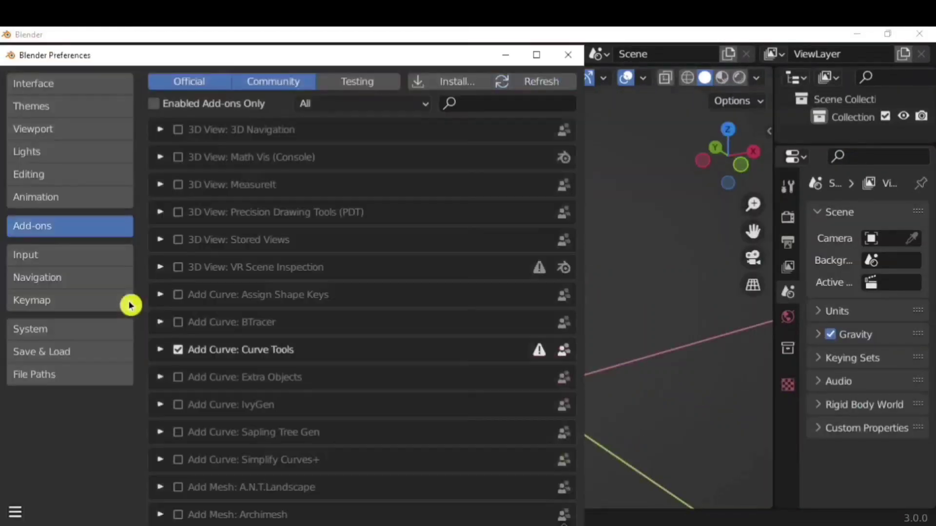
pyautogui.scroll(-1, 282, 345)
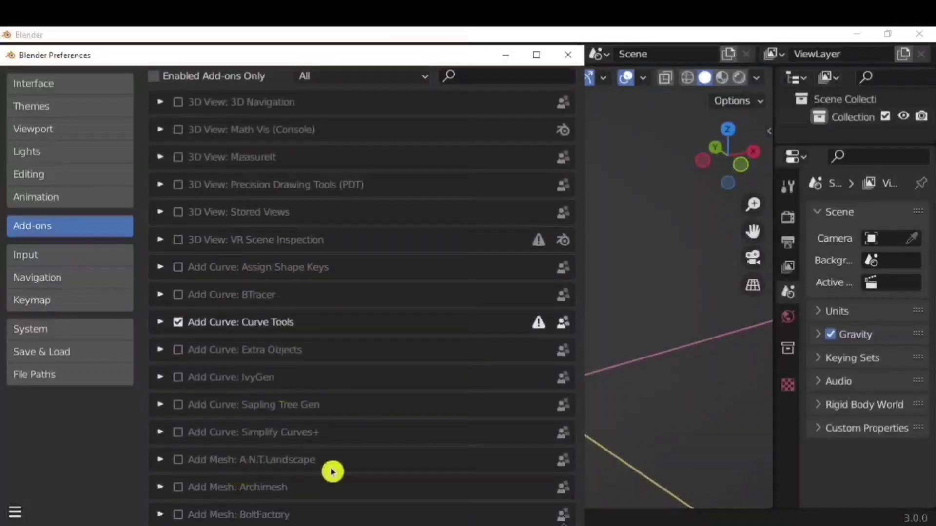
pyautogui.click(15, 511)
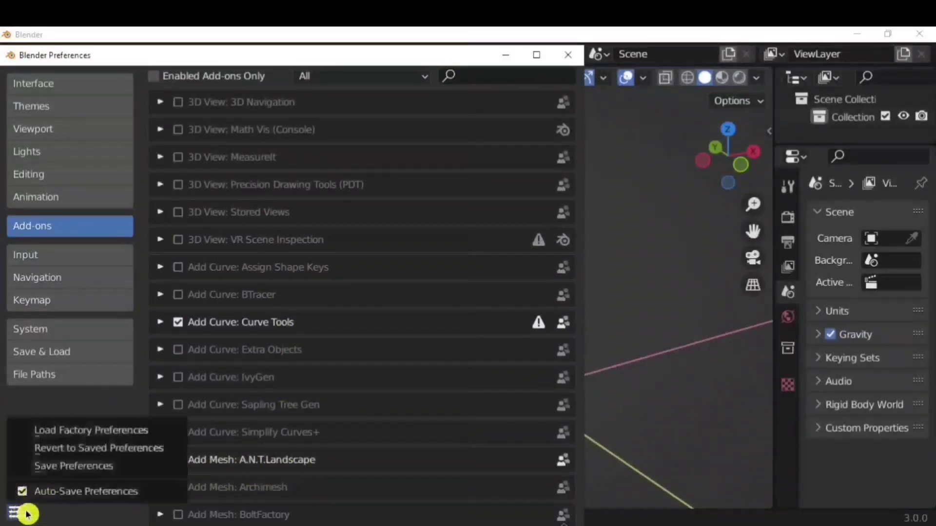
pyautogui.click(44, 463)
pyautogui.click(568, 55)
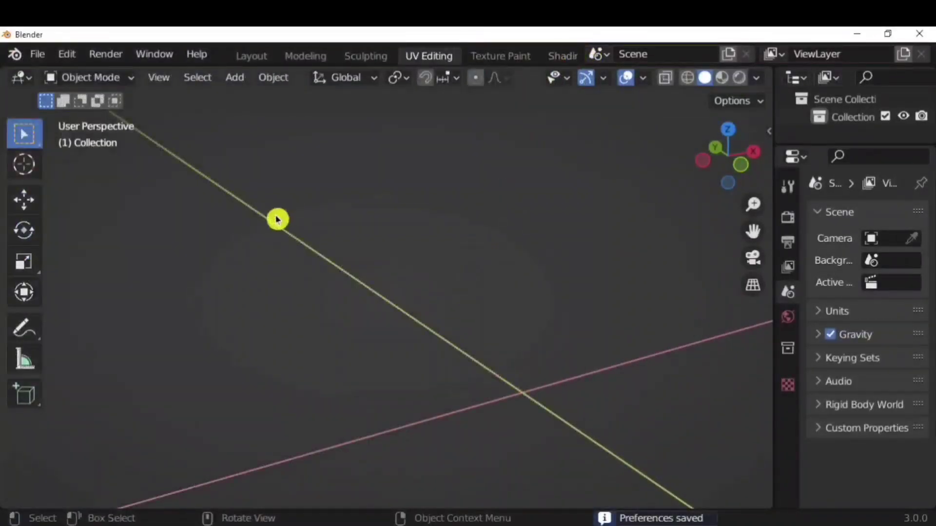
# - Add a Landscape mesh to the empty scene
pyautogui.click(233, 78)
pyautogui.moveTo(273, 98)
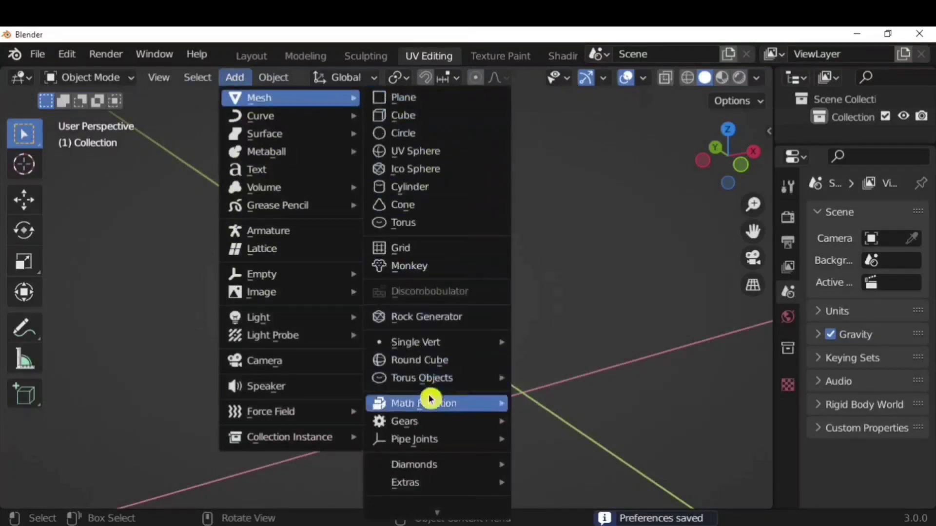
pyautogui.scroll(-2, 453, 512)
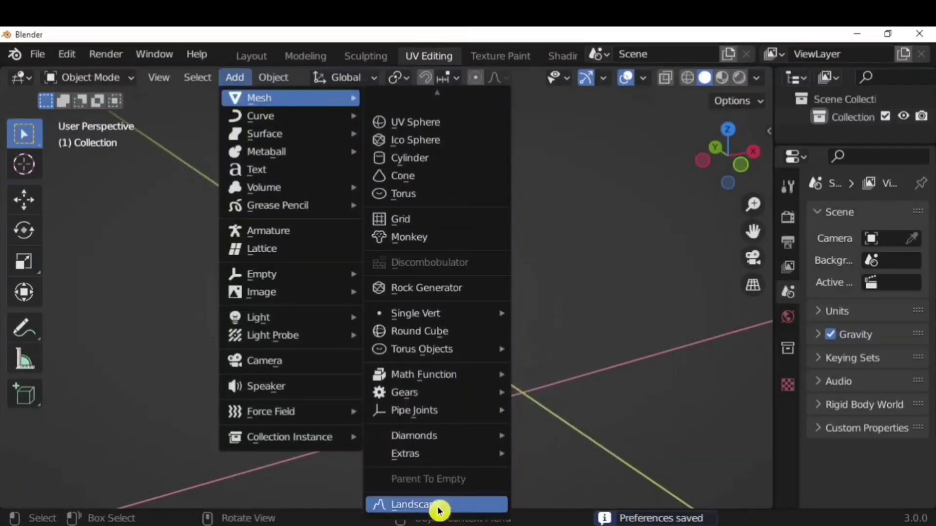
pyautogui.click(439, 506)
pyautogui.scroll(2, 507, 420)
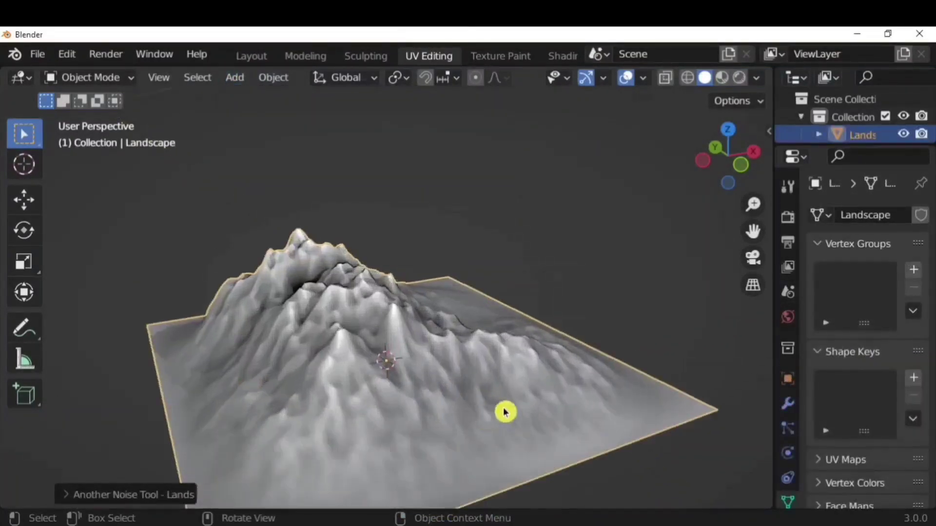
pyautogui.moveTo(505, 413); pyautogui.dragTo(581, 405, button='middle')
# - Examine the new landscape's main, noise and displace settings in the Another Noise Tool options
pyautogui.click(75, 489)
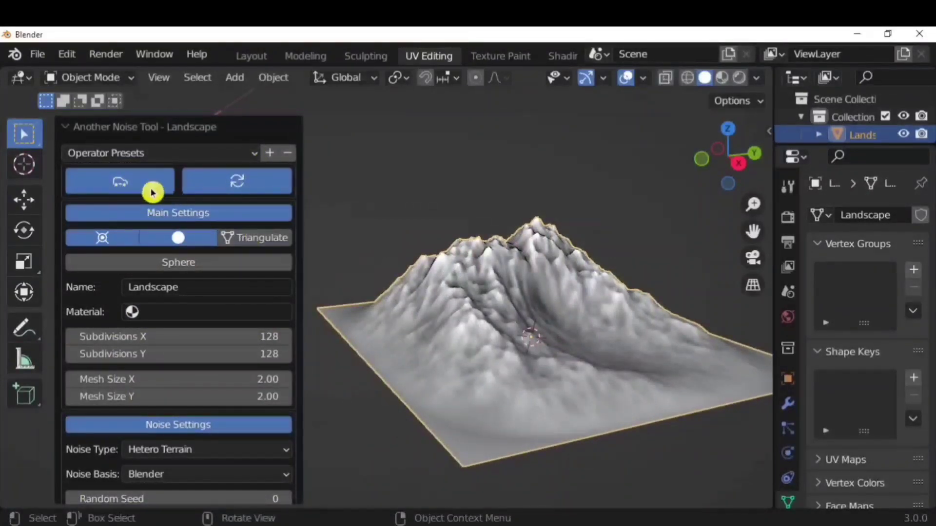
pyautogui.scroll(-10, 165, 248)
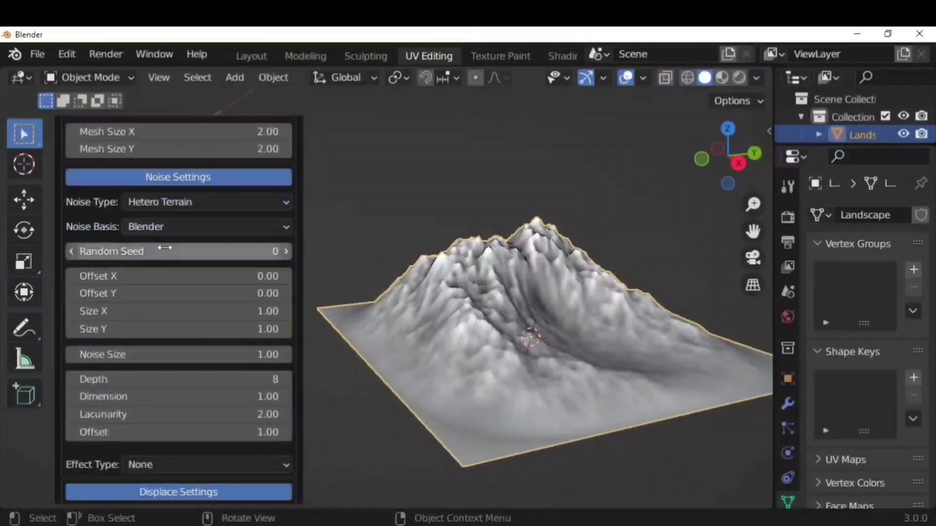
pyautogui.scroll(-2, 189, 439)
pyautogui.scroll(-10, 157, 426)
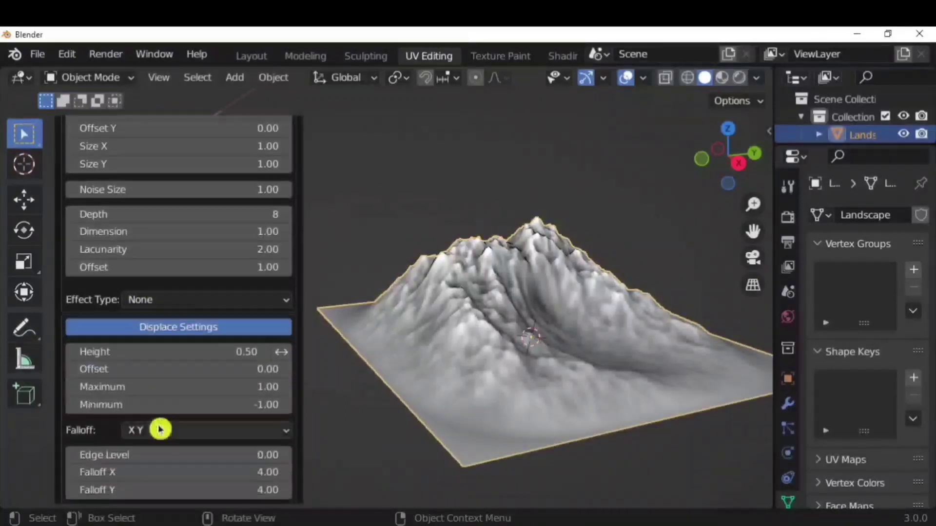
pyautogui.scroll(-3, 177, 487)
pyautogui.scroll(5, 163, 368)
pyautogui.scroll(-5, 137, 478)
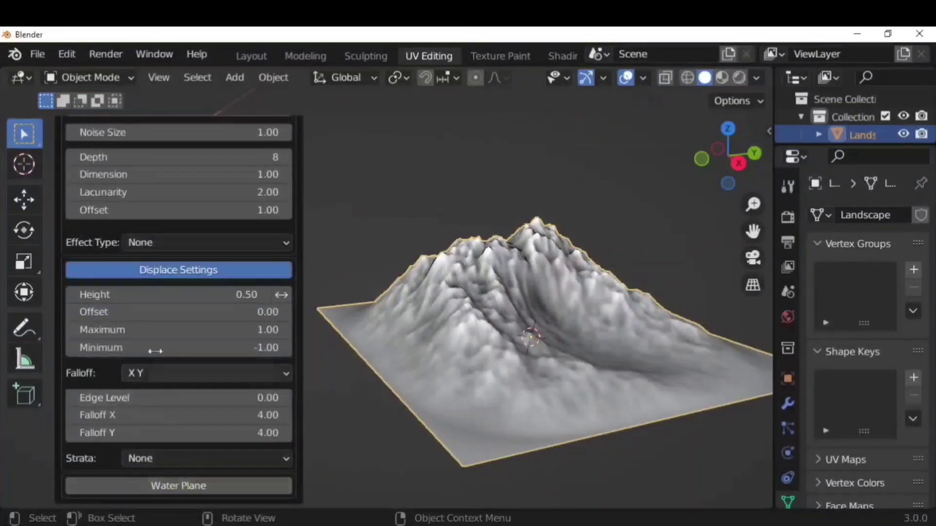
pyautogui.scroll(20, 152, 337)
# - Apply an operator preset that makes the landscape a sphere with Planet Noise and a Voronoi F1 noise basis
pyautogui.click(131, 157)
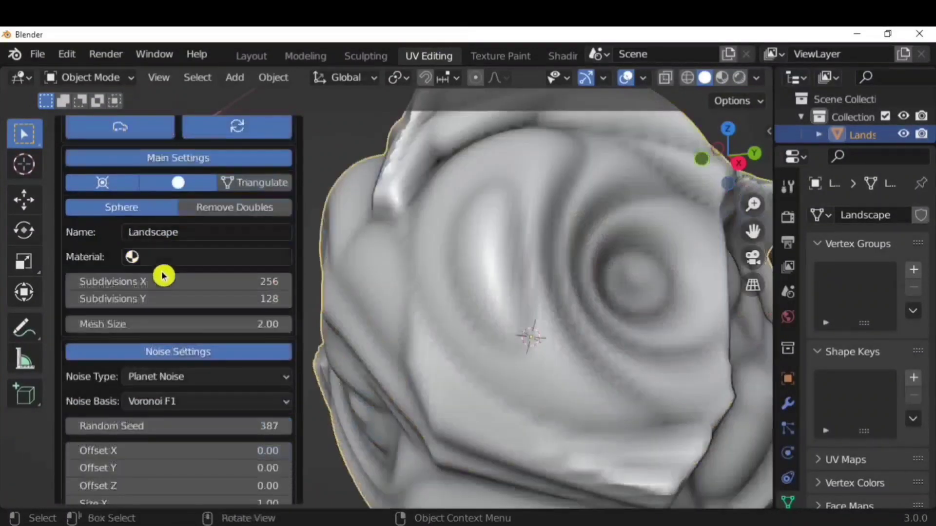
pyautogui.scroll(-6, 501, 290)
pyautogui.moveTo(593, 357); pyautogui.dragTo(554, 328, button='middle')
pyautogui.scroll(3, 165, 200)
# - Apply the canyons operator preset to the landscape and view the terrain up close
pyautogui.click(181, 155)
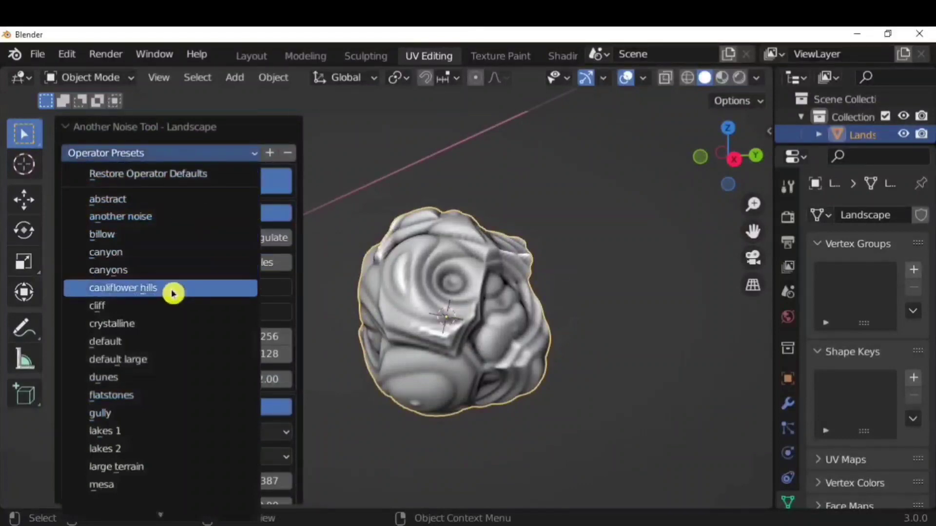
pyautogui.click(178, 270)
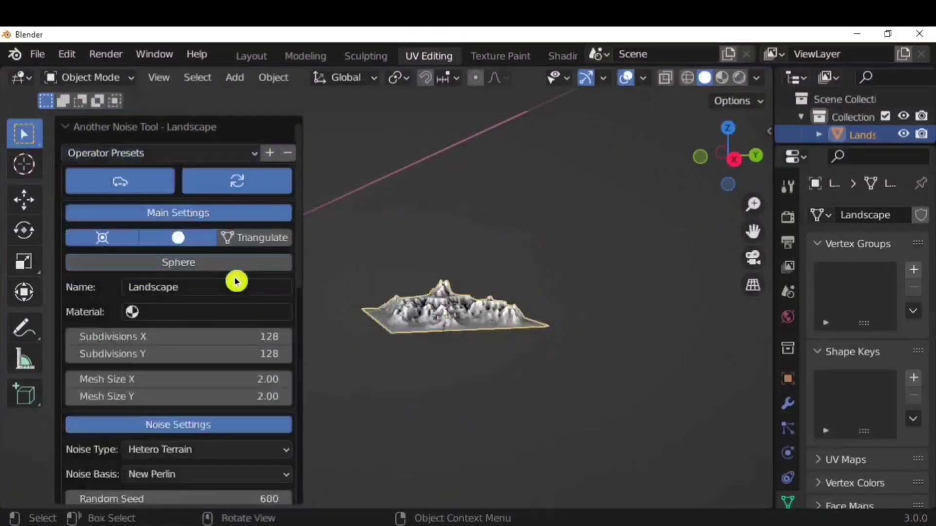
pyautogui.scroll(4, 455, 320)
pyautogui.moveTo(612, 410); pyautogui.dragTo(549, 432, button='middle')
# - Apply the flatstones operator preset to the landscape
pyautogui.click(182, 154)
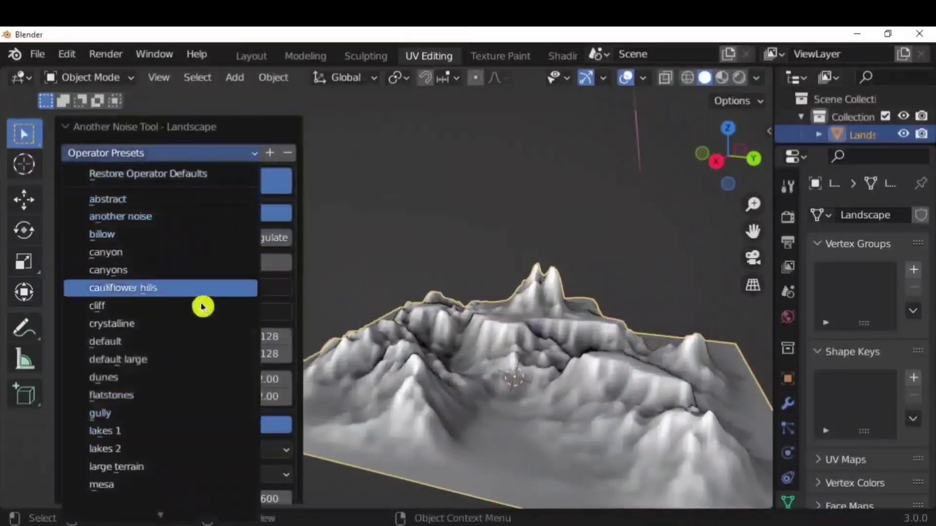
pyautogui.click(193, 397)
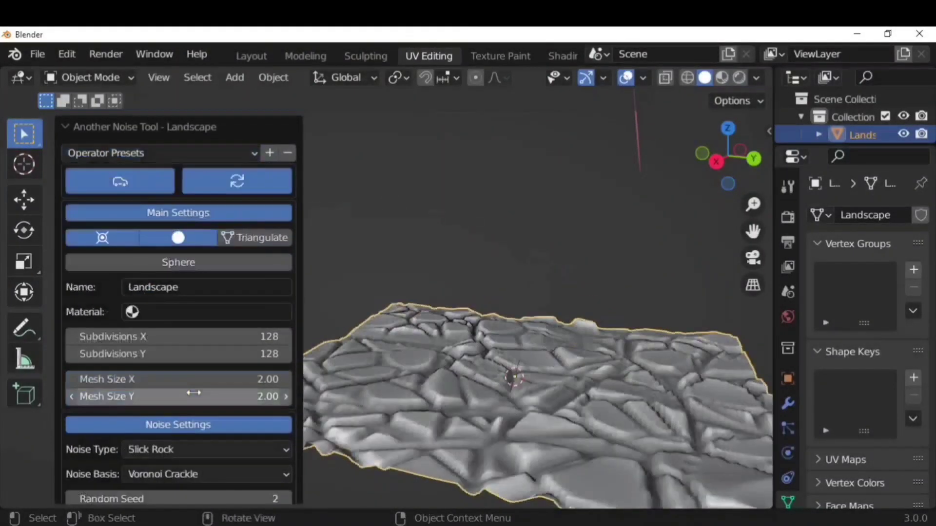
pyautogui.scroll(-1, 522, 375)
pyautogui.moveTo(595, 370); pyautogui.dragTo(612, 381, button='middle')
# - Apply the lakes 1 operator preset to the landscape and view it from another side
pyautogui.click(159, 154)
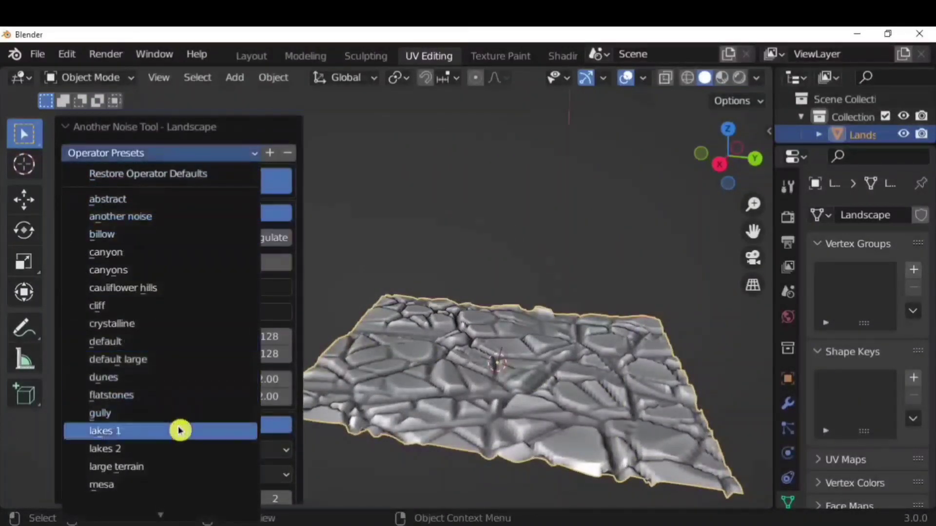
pyautogui.click(184, 432)
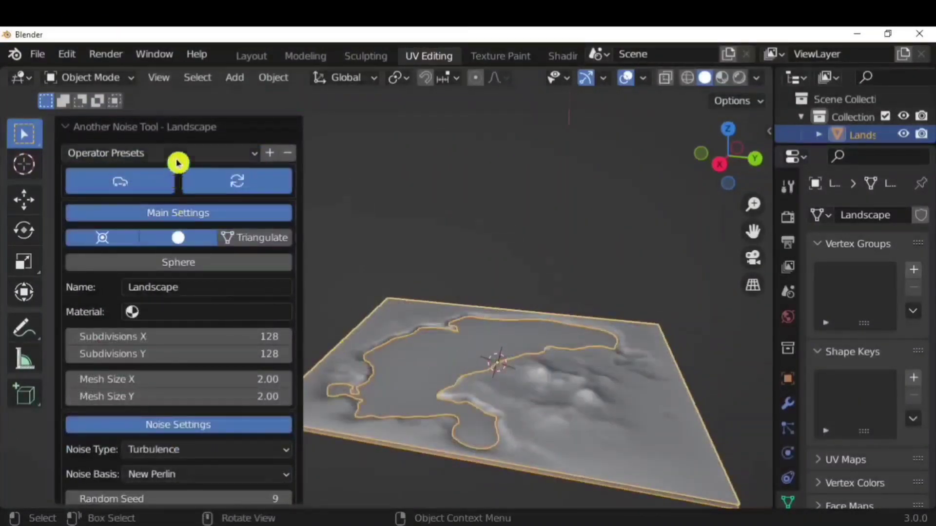
pyautogui.click(215, 169)
pyautogui.moveTo(465, 441); pyautogui.dragTo(418, 399, button='middle')
# - Apply an operator preset using vlNoise hTerrain noise, the Blender noise basis and random seed 134
pyautogui.click(176, 152)
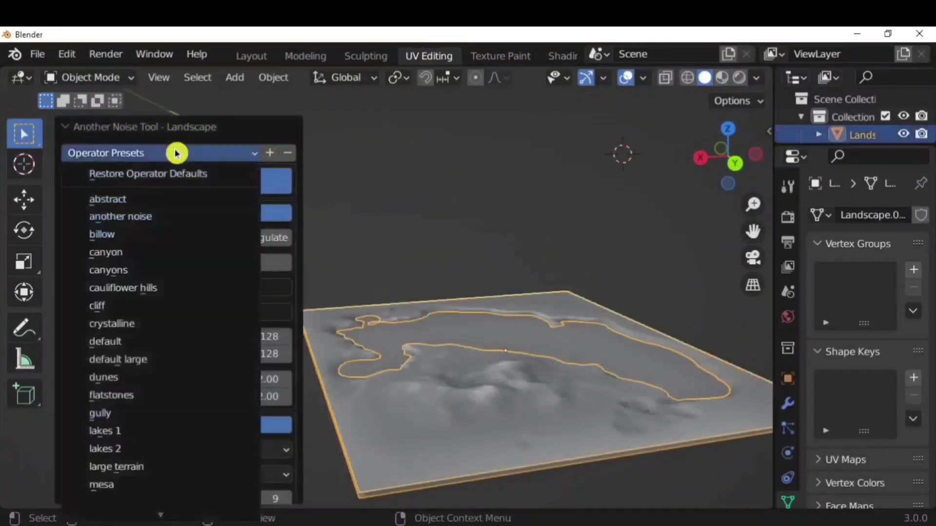
pyautogui.scroll(-2, 174, 486)
pyautogui.scroll(-3, 174, 486)
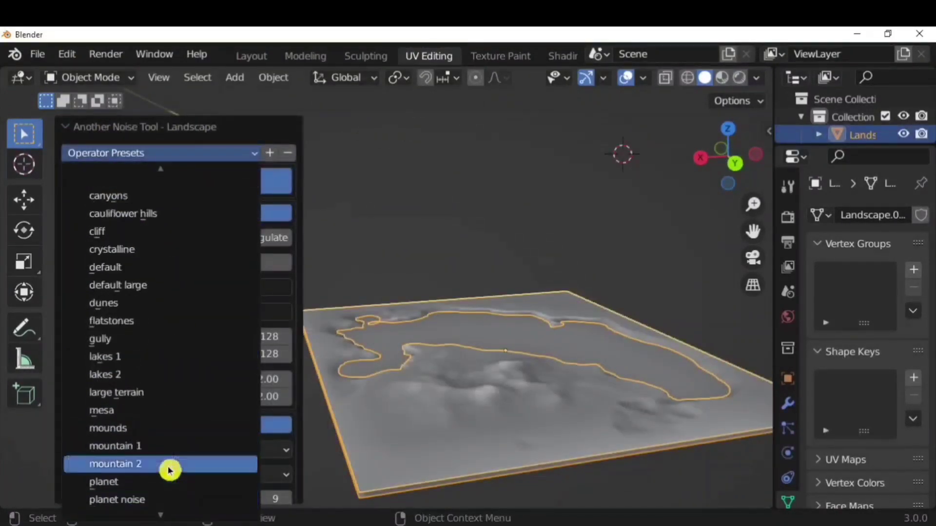
pyautogui.scroll(-2, 482, 344)
pyautogui.moveTo(512, 302); pyautogui.dragTo(411, 343, button='middle')
pyautogui.scroll(2, 532, 345)
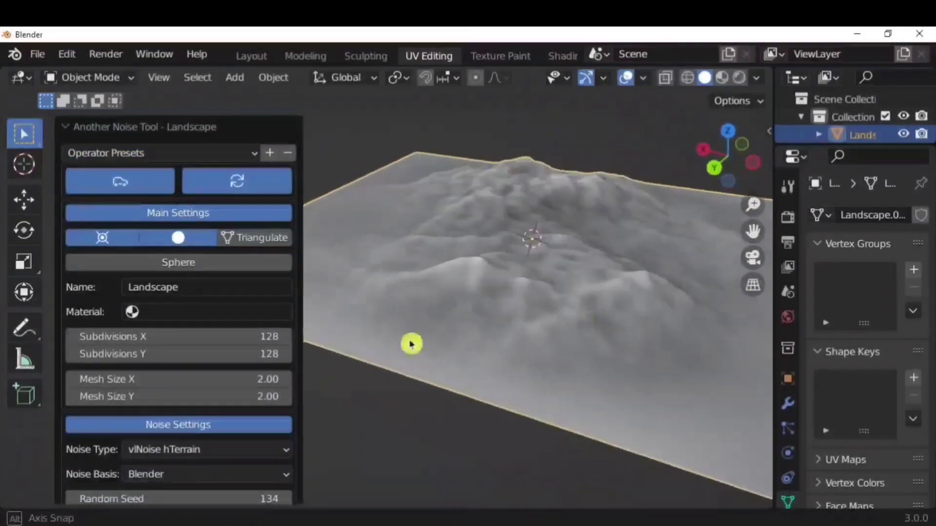
# - Apply the volcano operator preset to the landscape and view the crater up close
pyautogui.click(190, 156)
pyautogui.scroll(-12, 165, 481)
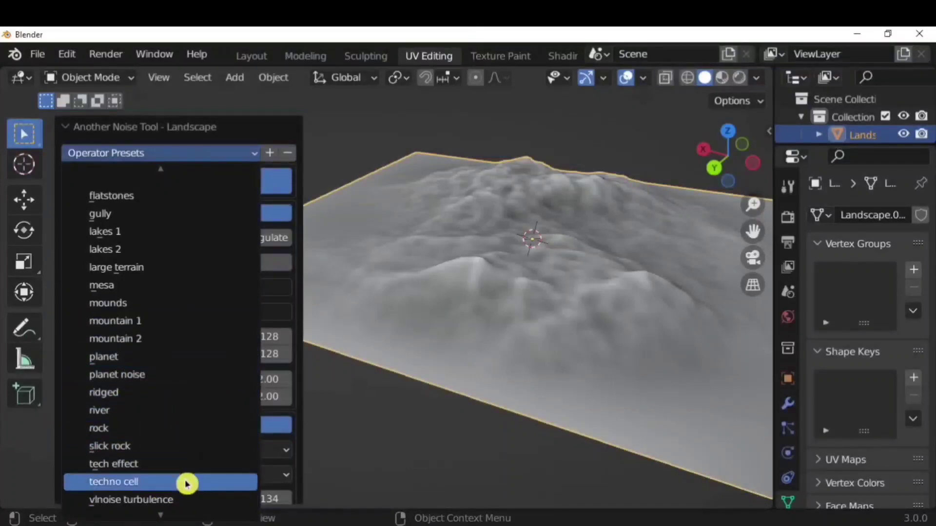
pyautogui.moveTo(179, 520)
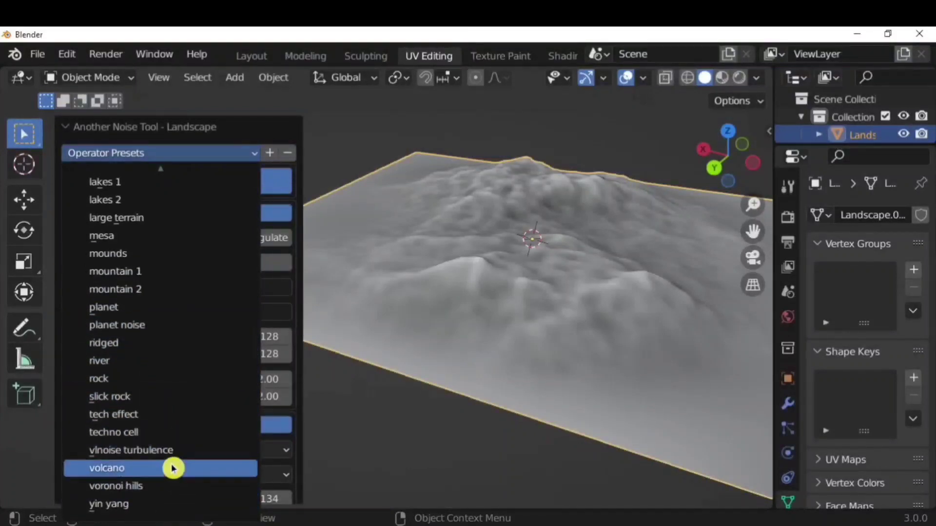
pyautogui.scroll(-5, 429, 433)
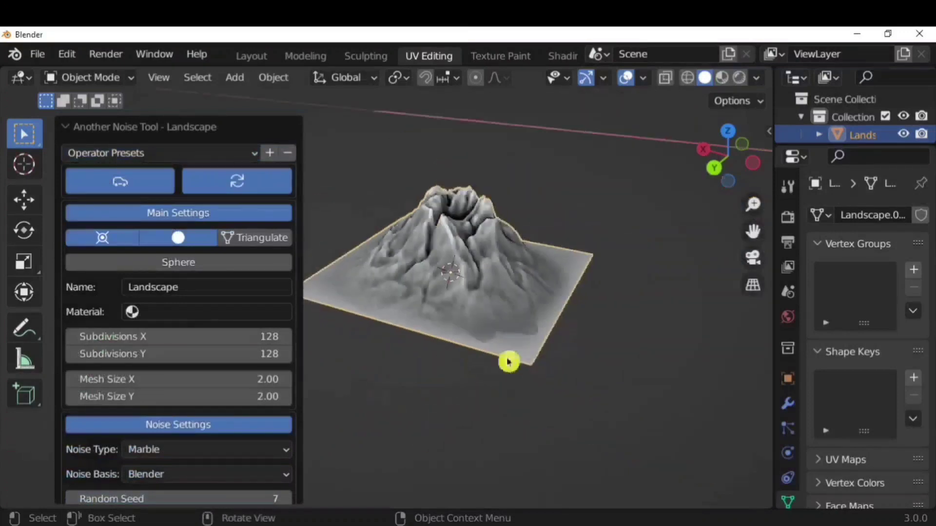
pyautogui.moveTo(508, 362); pyautogui.dragTo(487, 344, button='middle')
pyautogui.scroll(3, 466, 355)
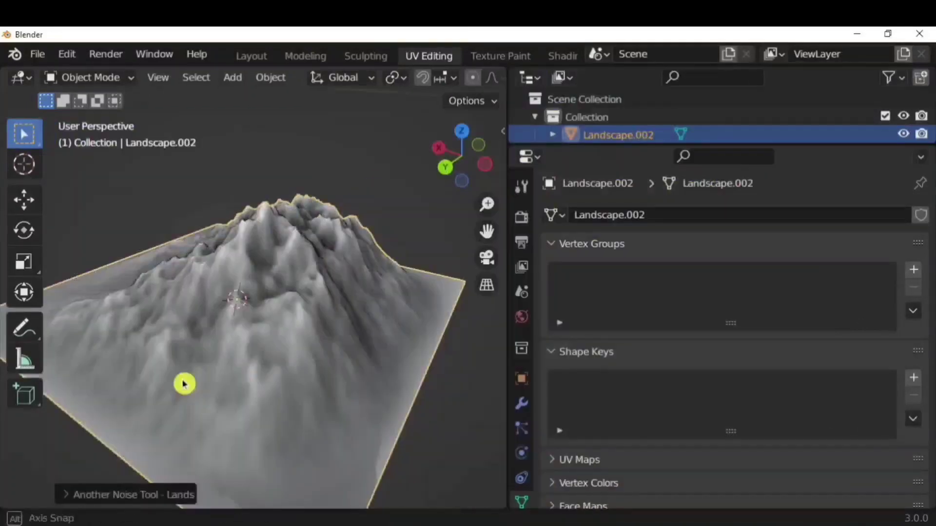
# - Inspect the shapes of the different generated landscape variations from several angles
pyautogui.moveTo(184, 382); pyautogui.dragTo(360, 410, button='middle')
pyautogui.scroll(2, 380, 403)
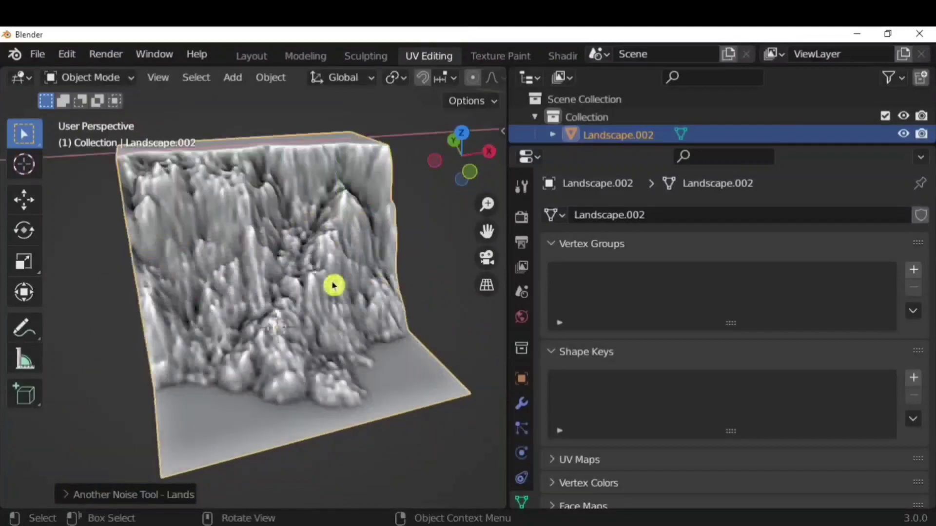
pyautogui.moveTo(376, 329)
pyautogui.mouseDown(button='middle')
pyautogui.moveTo(286, 344)
pyautogui.moveTo(420, 334)
pyautogui.moveTo(275, 338)
pyautogui.moveTo(253, 325)
pyautogui.moveTo(384, 328)
pyautogui.mouseUp(button='middle')
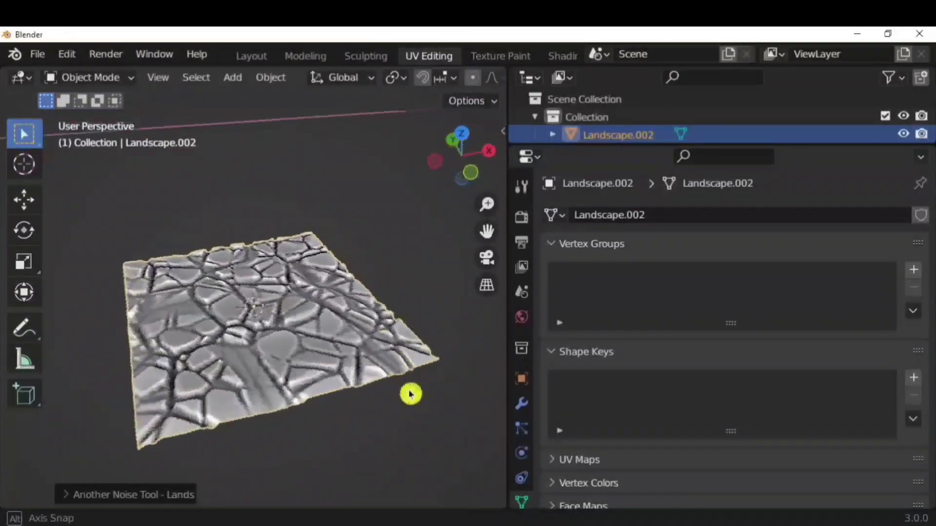
pyautogui.moveTo(411, 395); pyautogui.dragTo(352, 395, button='middle')
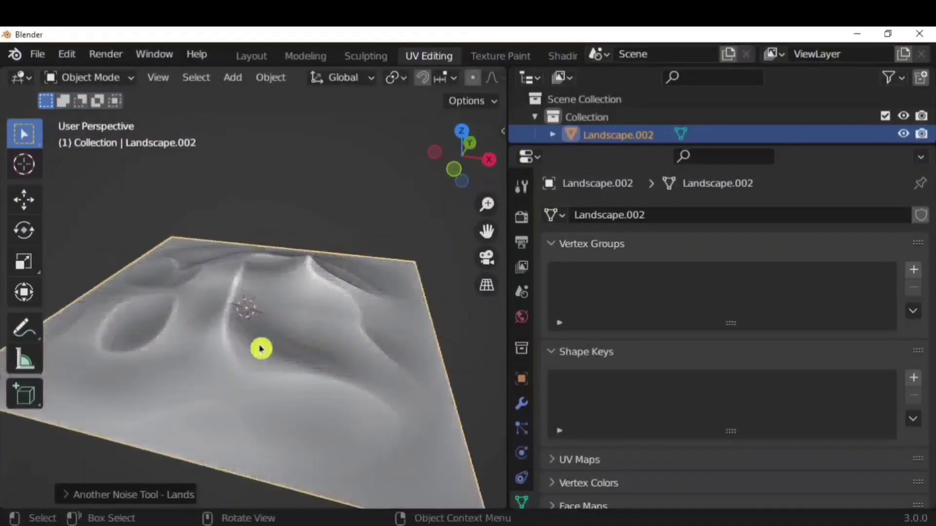
pyautogui.moveTo(258, 347); pyautogui.dragTo(219, 355, button='middle')
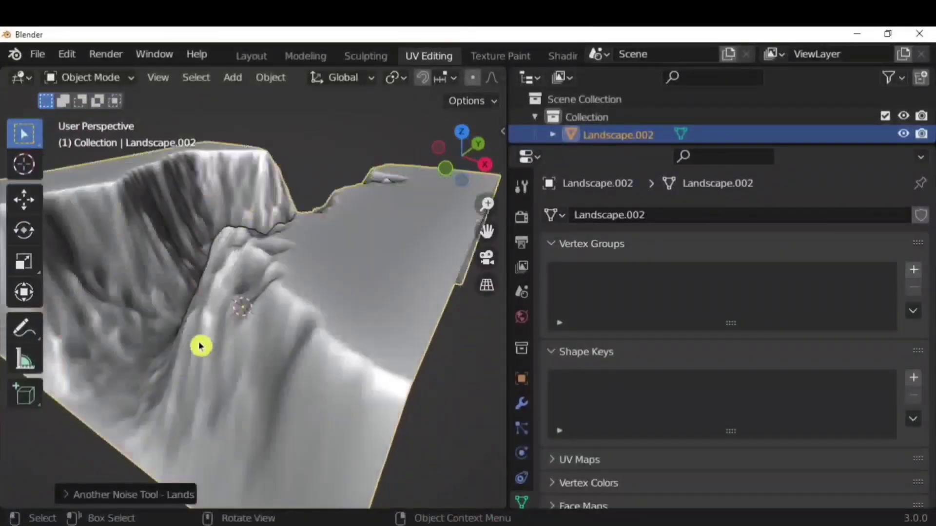
pyautogui.moveTo(200, 345); pyautogui.dragTo(259, 361, button='middle')
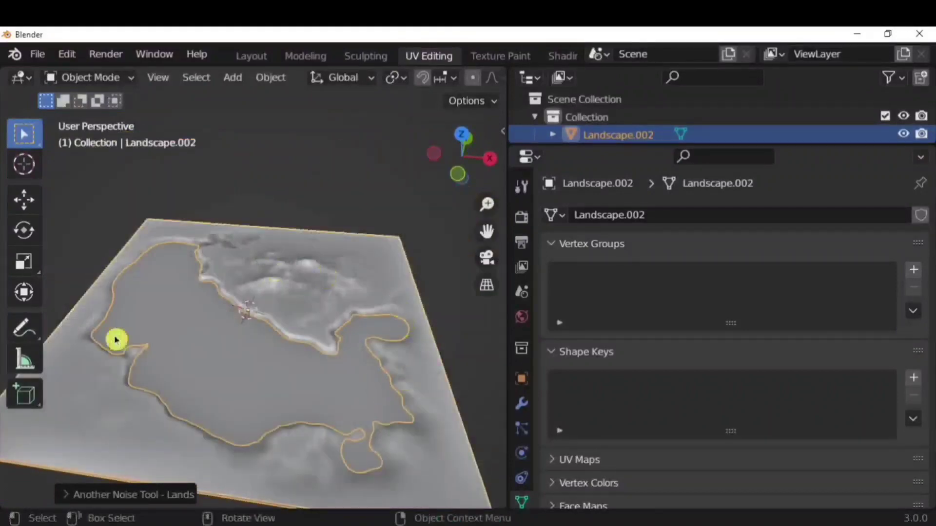
pyautogui.moveTo(273, 256); pyautogui.dragTo(330, 397, button='middle')
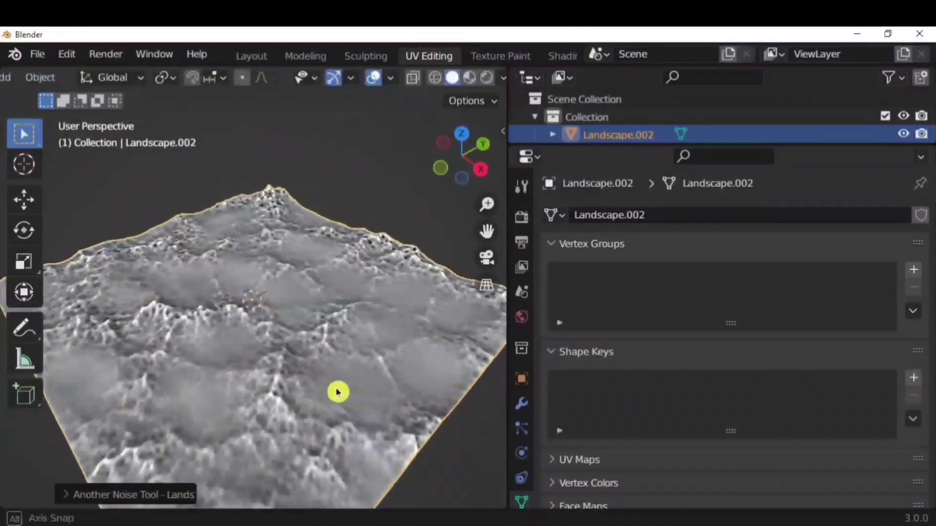
pyautogui.moveTo(337, 391); pyautogui.dragTo(376, 378, button='middle')
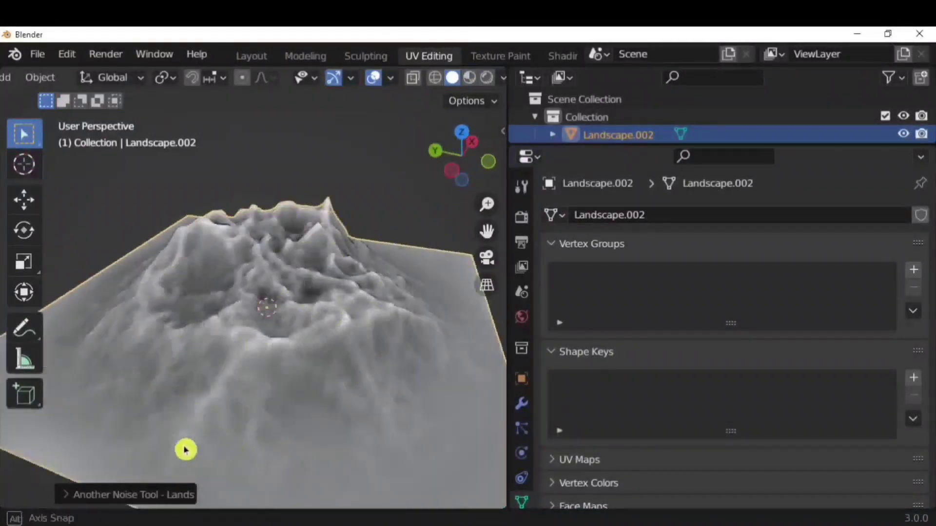
pyautogui.moveTo(186, 449); pyautogui.dragTo(132, 448, button='middle')
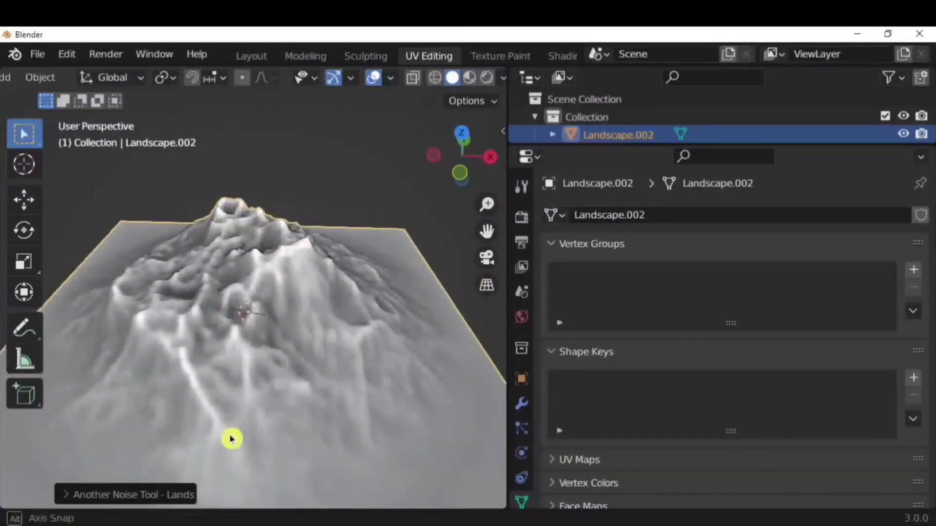
# - Examine the relief of the volcano, planet, grid, block, swirl, dune and crater landscapes from different sides
pyautogui.moveTo(231, 438); pyautogui.dragTo(417, 335, button='middle')
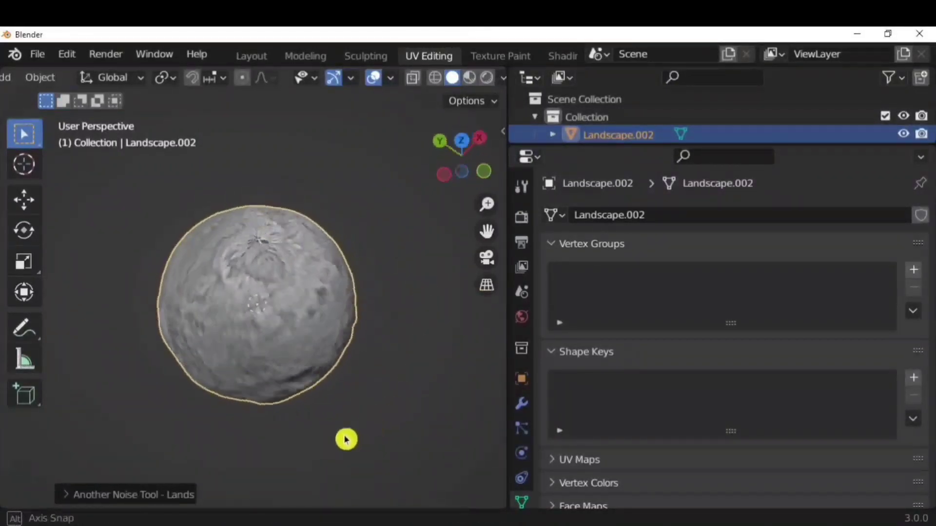
pyautogui.moveTo(346, 440); pyautogui.dragTo(294, 399, button='middle')
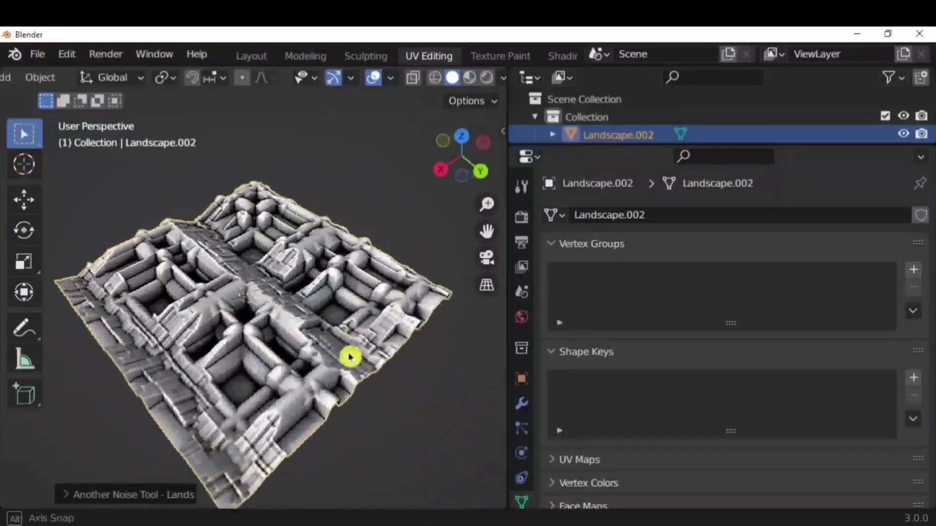
pyautogui.moveTo(194, 362); pyautogui.dragTo(309, 366, button='middle')
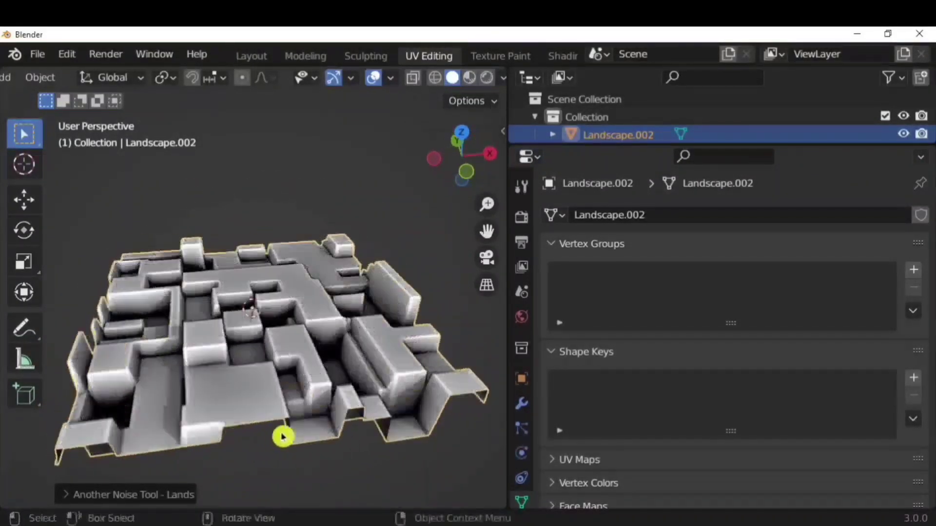
pyautogui.moveTo(282, 435); pyautogui.dragTo(183, 407, button='middle')
pyautogui.moveTo(345, 433); pyautogui.dragTo(390, 410, button='middle')
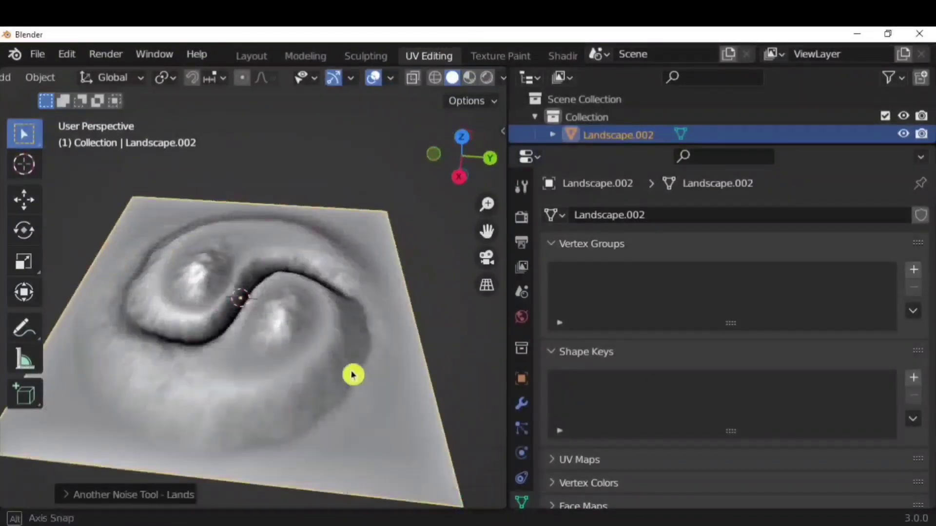
pyautogui.moveTo(351, 374); pyautogui.dragTo(192, 370, button='middle')
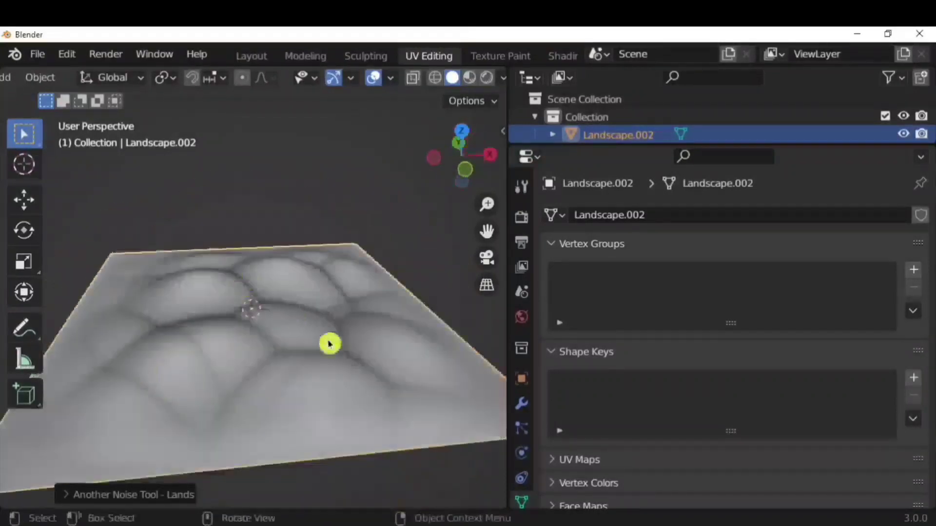
pyautogui.moveTo(328, 343); pyautogui.dragTo(438, 388, button='middle')
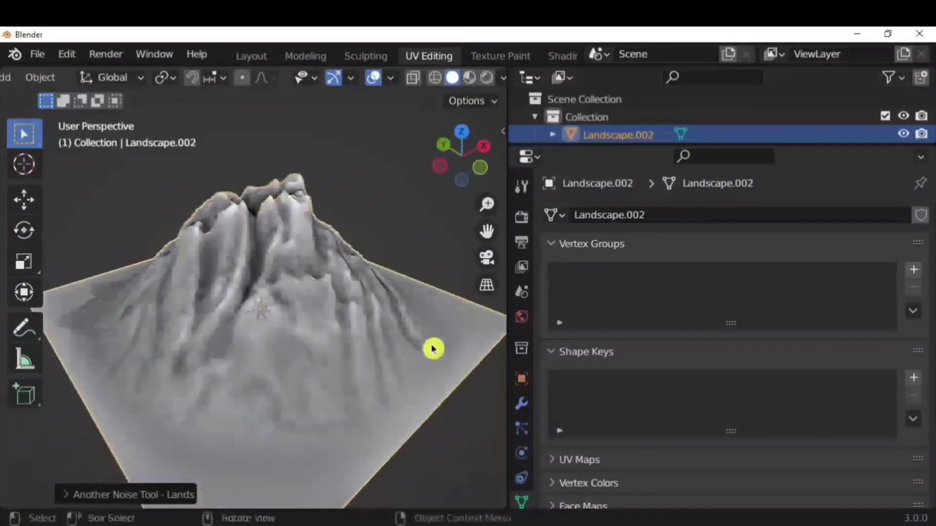
pyautogui.moveTo(432, 346); pyautogui.dragTo(248, 326, button='middle')
pyautogui.moveTo(389, 343); pyautogui.dragTo(293, 361, button='middle')
pyautogui.moveTo(414, 341); pyautogui.dragTo(326, 403, button='middle')
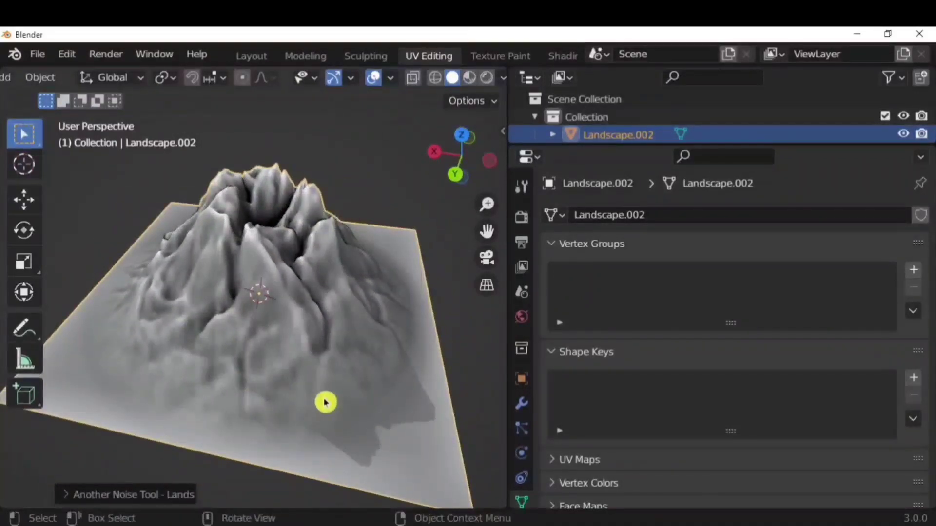
# - Review the landscape generator's noise, effect and displacement settings for the crater terrain
pyautogui.click(102, 491)
pyautogui.scroll(-2, 166, 352)
pyautogui.scroll(-15, 166, 352)
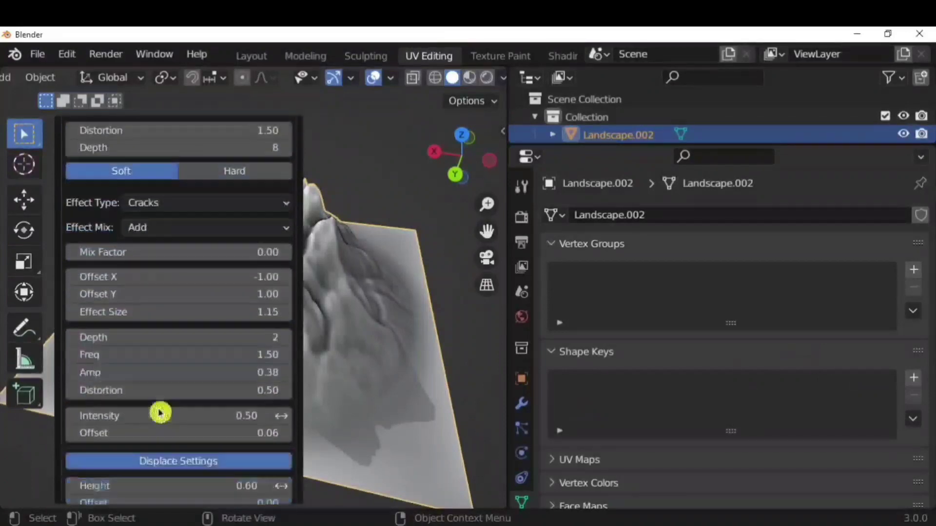
pyautogui.scroll(12, 140, 412)
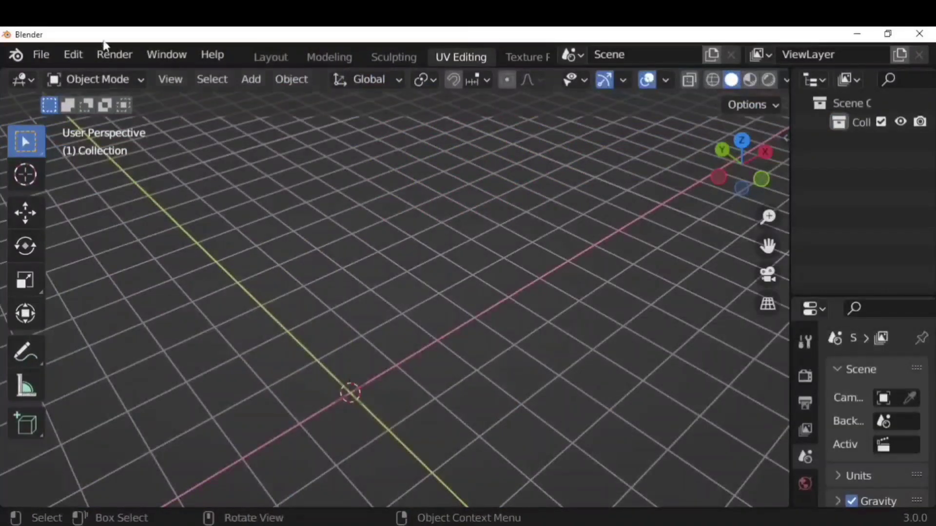
# - Open the preferences window and return to the empty scene
pyautogui.click(73, 54)
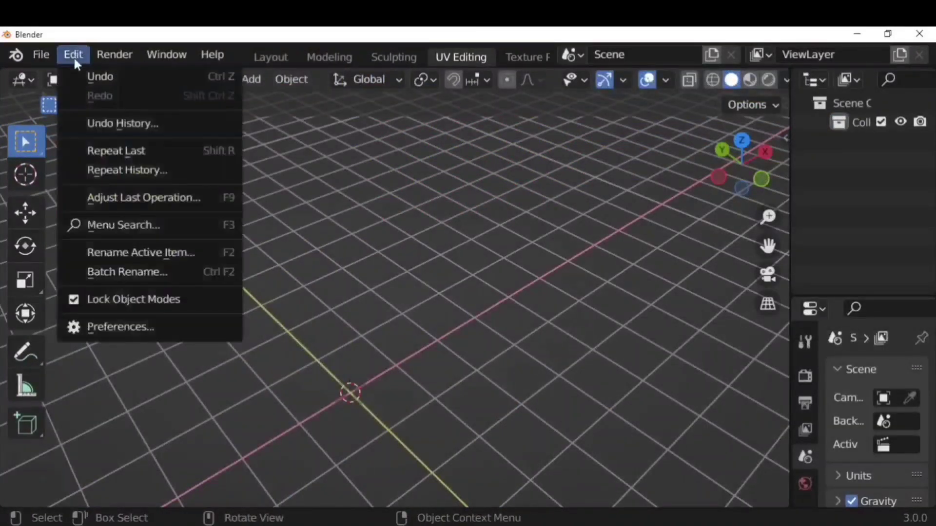
pyautogui.click(148, 327)
pyautogui.click(612, 37)
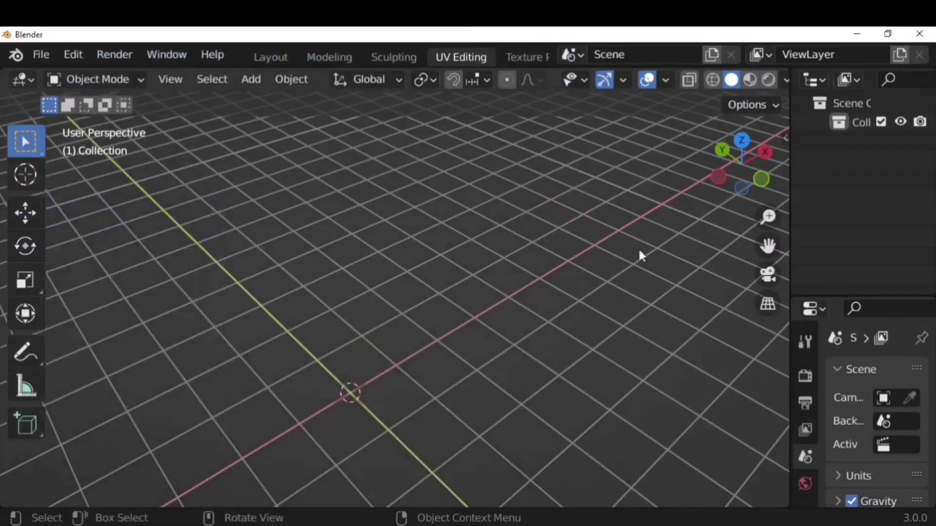
# - Add an Archimesh room to the empty scene and bring its parameters into view
pyautogui.press('n')
pyautogui.scroll(3, 621, 219)
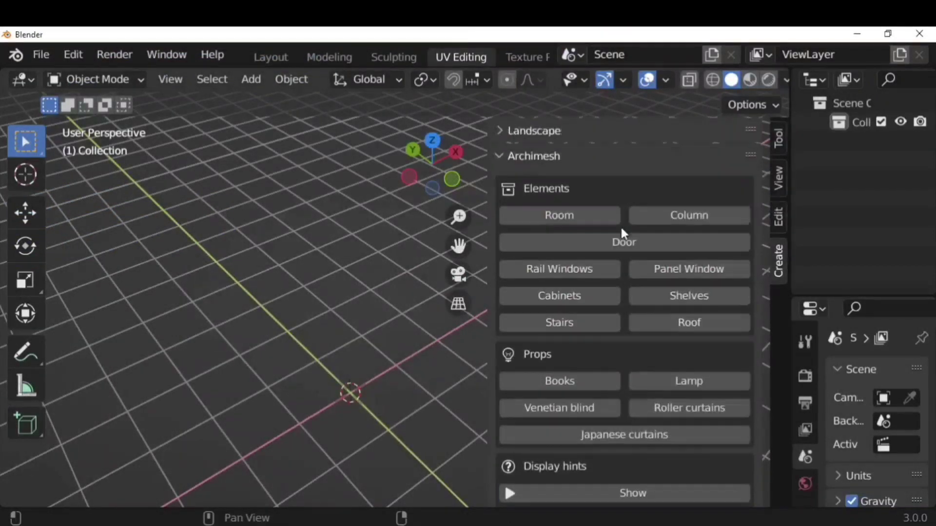
pyautogui.click(560, 216)
pyautogui.moveTo(407, 330); pyautogui.dragTo(468, 244, button='middle')
pyautogui.click(520, 181)
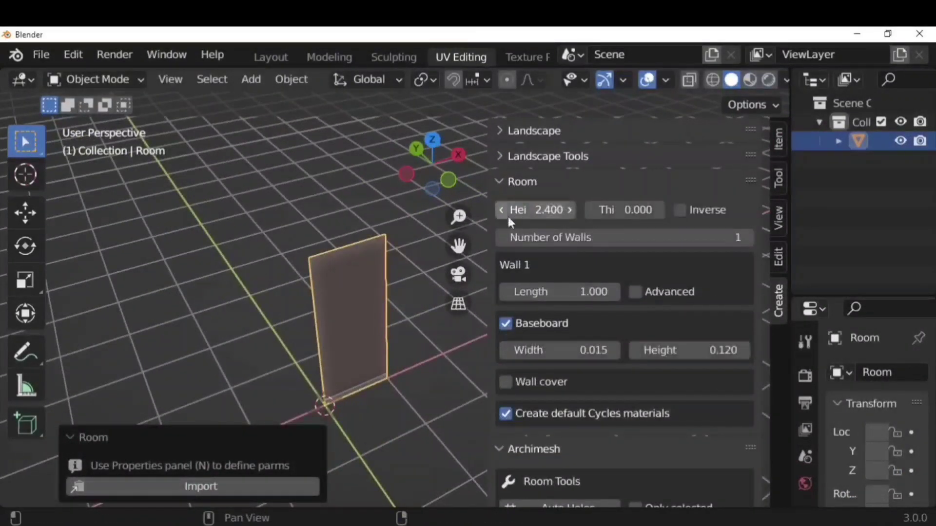
# - Set the room's height to 3 and its wall thickness to 0.1
pyautogui.click(546, 210)
pyautogui.write('3')
pyautogui.press('Return')
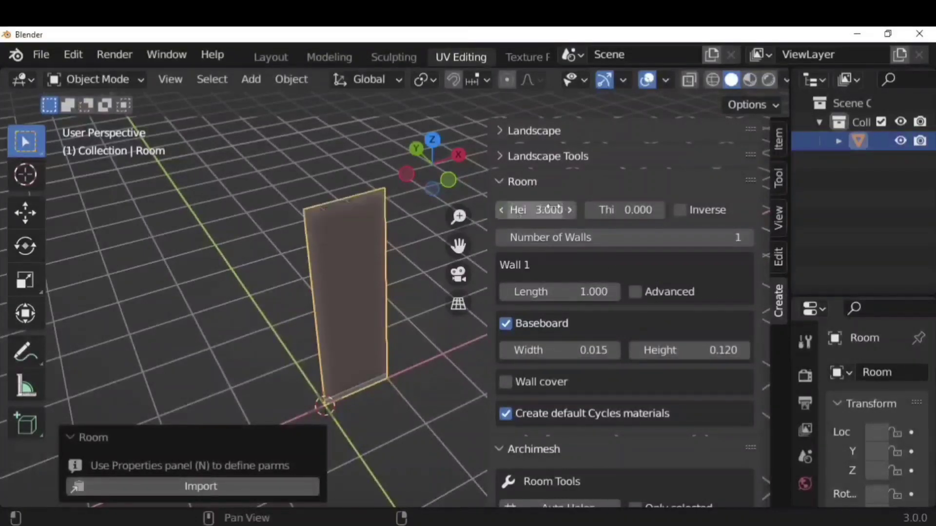
pyautogui.click(617, 210)
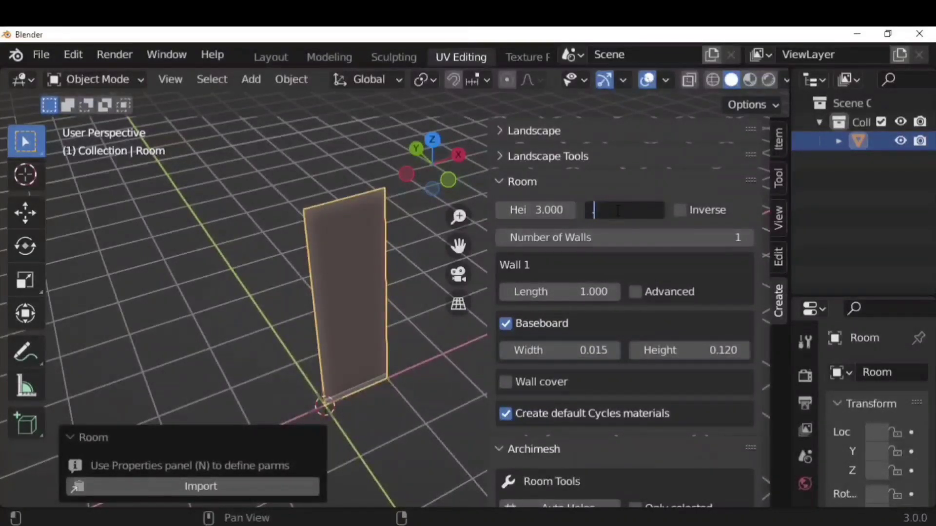
pyautogui.press('Return')
pyautogui.moveTo(426, 342); pyautogui.dragTo(468, 320, button='middle')
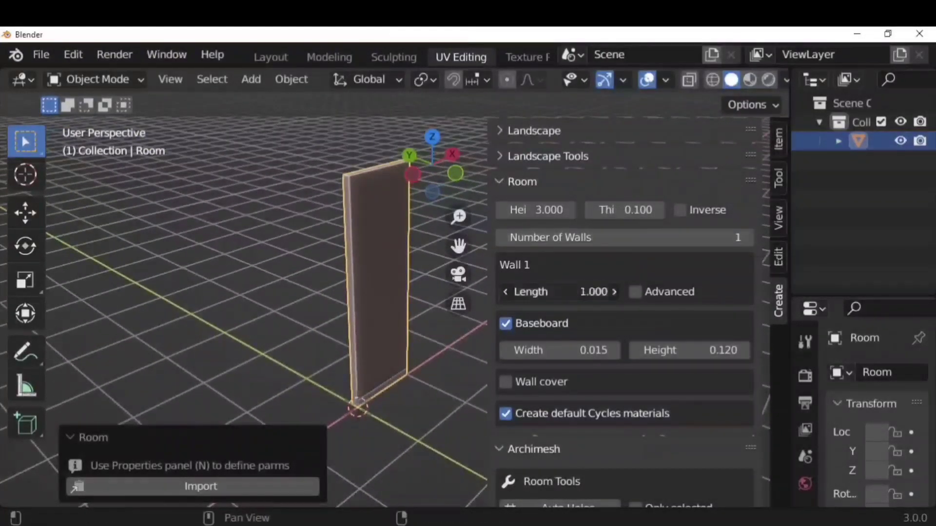
# - Set the length of Wall 1 to 4
pyautogui.click(584, 292)
pyautogui.write('4')
pyautogui.press('Return')
pyautogui.scroll(-3, 329, 309)
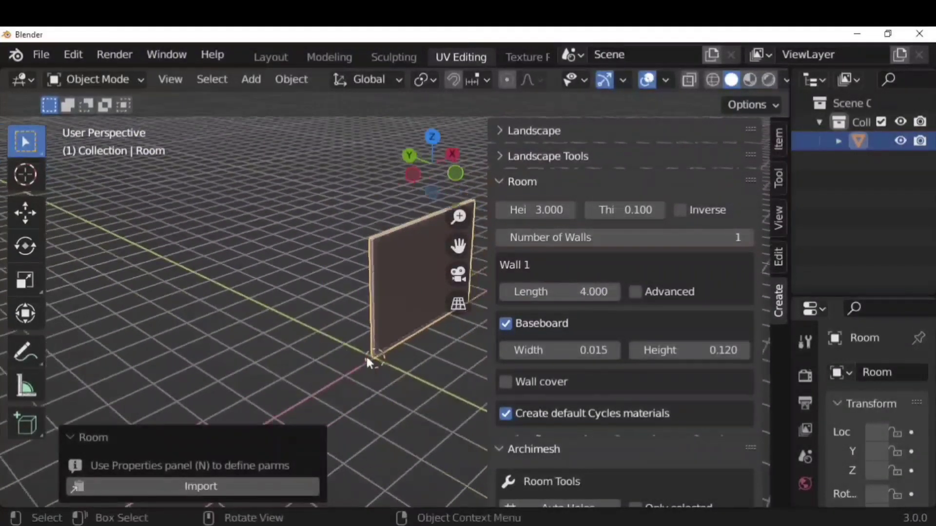
# - Increase the room's number of walls to 4 and set the length of Wall 2 to 4
pyautogui.keyDown('shift'); pyautogui.moveTo(395, 361); pyautogui.dragTo(331, 361, button='middle'); pyautogui.keyUp('shift')
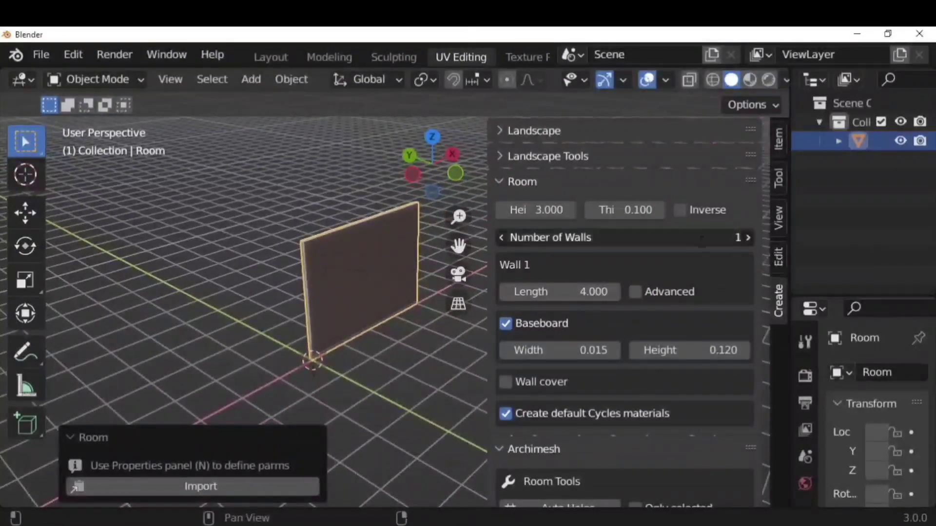
pyautogui.press('Return')
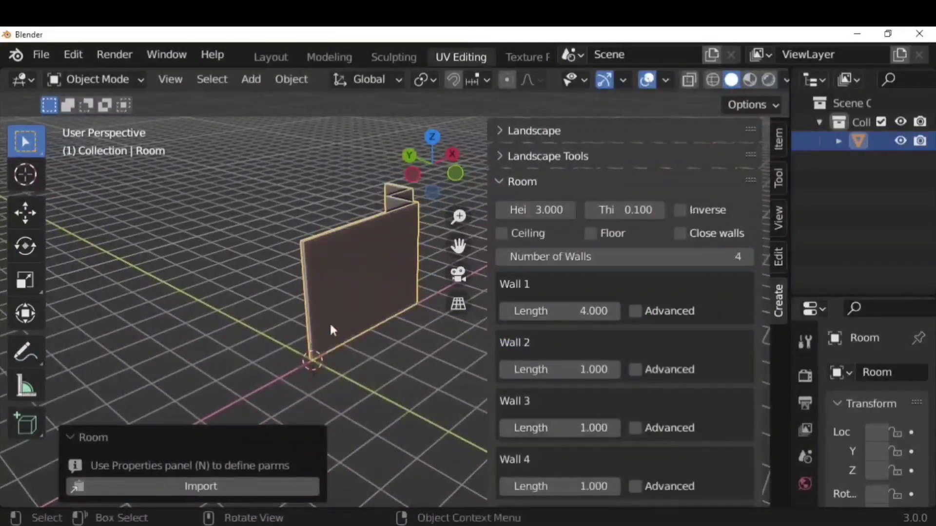
pyautogui.moveTo(361, 345); pyautogui.dragTo(608, 344, button='middle')
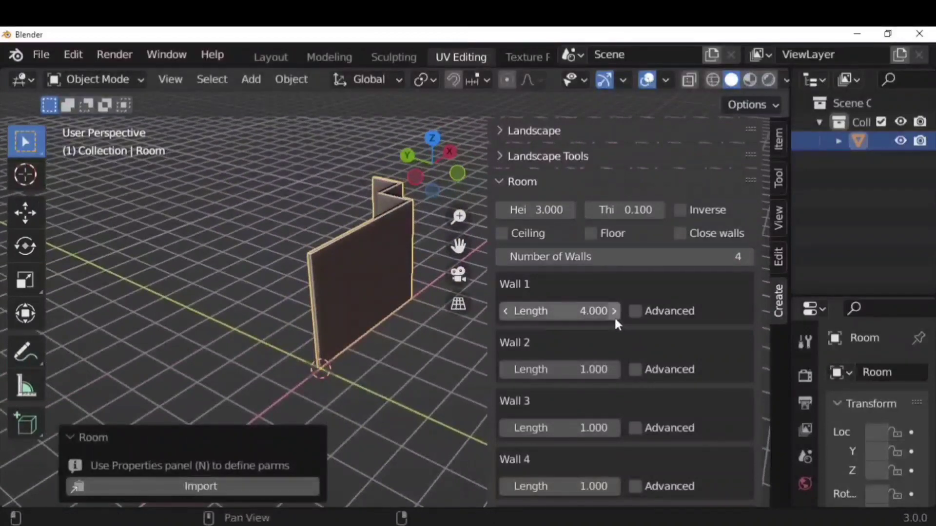
pyautogui.click(575, 370)
pyautogui.write('4')
pyautogui.press('Return')
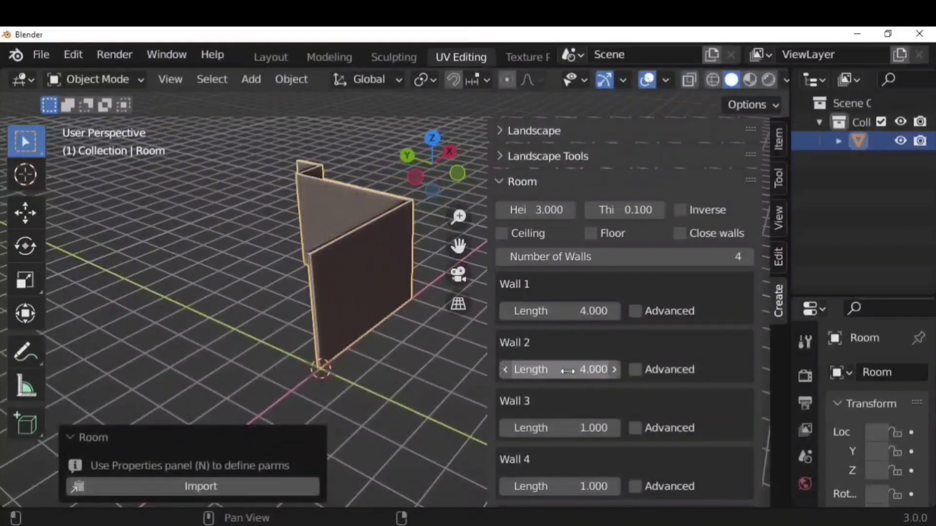
# - Close the square room by setting the lengths of Wall 3 and Wall 4 to -4
pyautogui.click(562, 427)
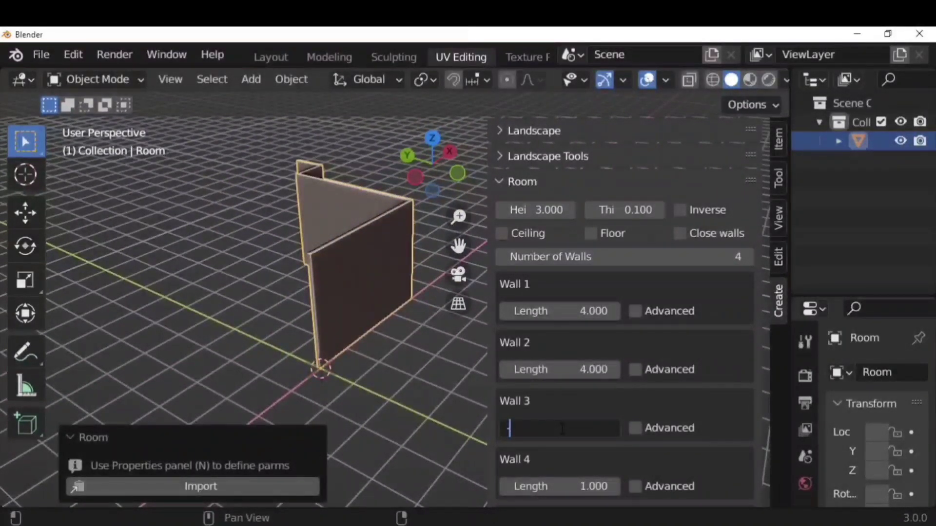
pyautogui.write('-4')
pyautogui.press('Return')
pyautogui.scroll(-1, 561, 427)
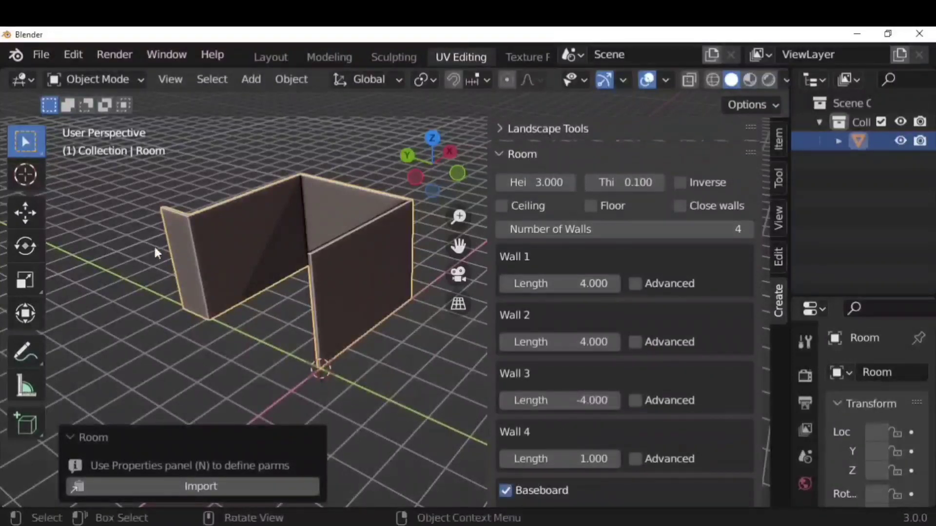
pyautogui.click(585, 458)
pyautogui.write('-4')
pyautogui.press('Return')
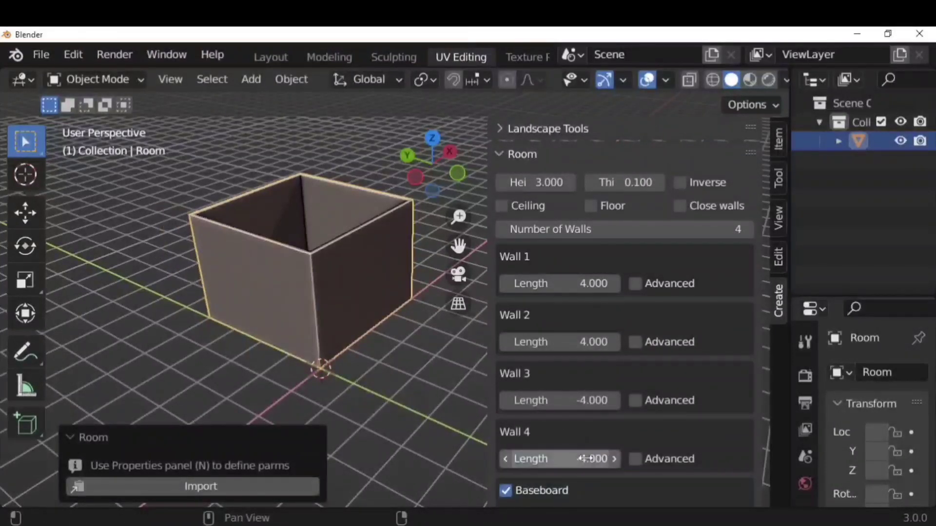
# - Enable the advanced options for Wall 4 and make that wall curved
pyautogui.moveTo(472, 443); pyautogui.dragTo(431, 367, button='middle')
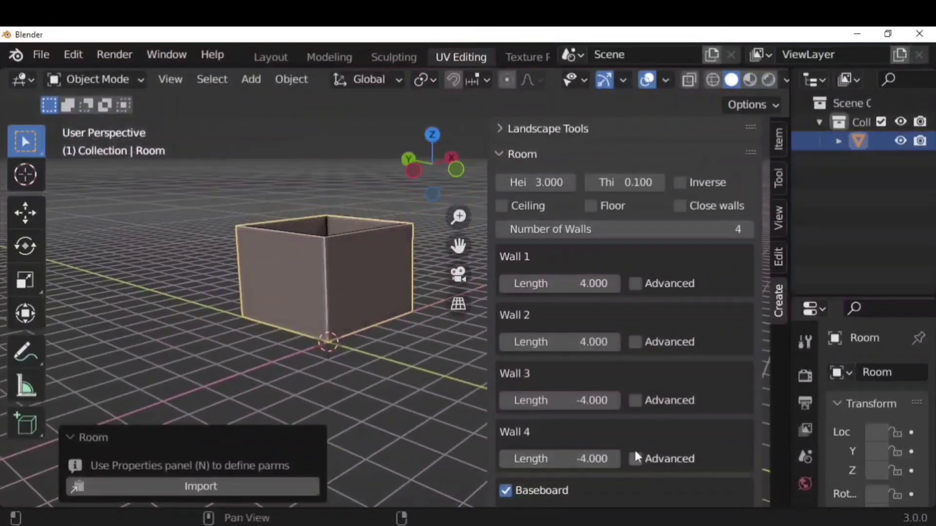
pyautogui.click(635, 458)
pyautogui.scroll(-3, 625, 431)
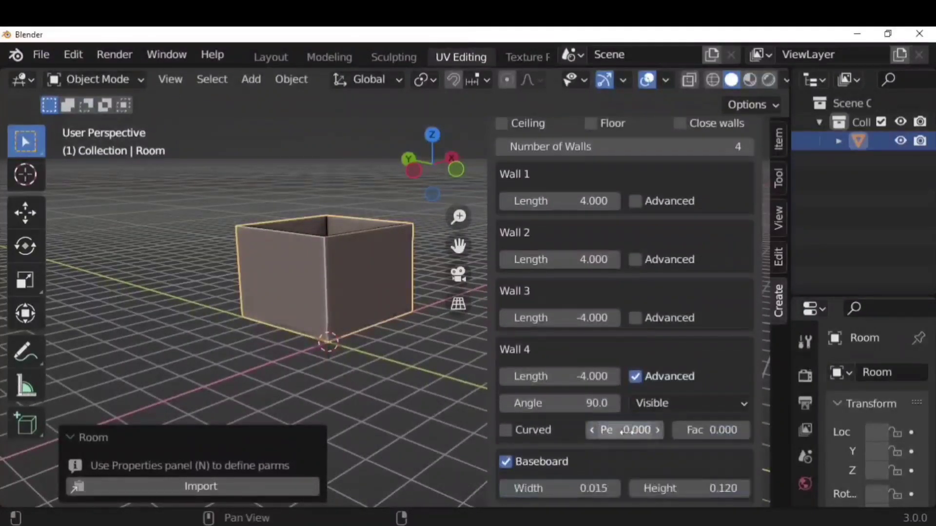
pyautogui.click(506, 430)
pyautogui.moveTo(382, 339); pyautogui.dragTo(367, 395, button='middle')
pyautogui.click(185, 436)
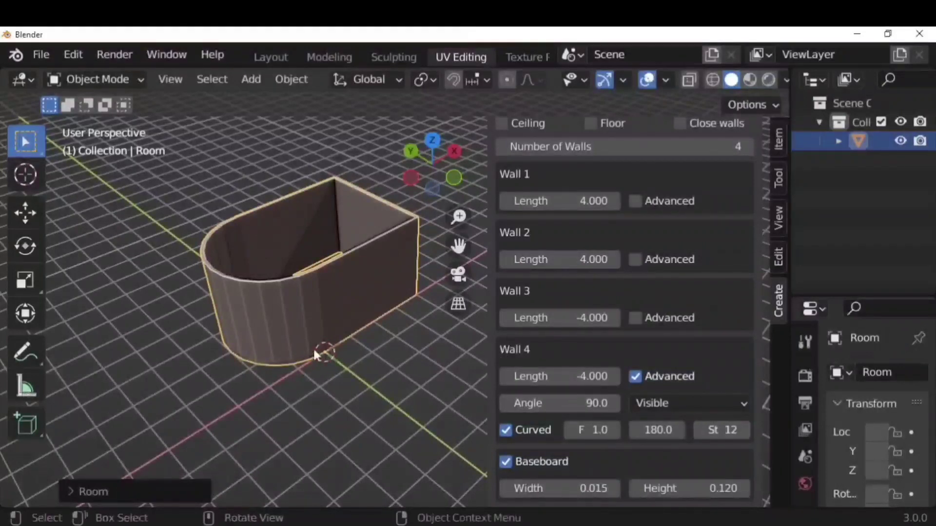
# - Smooth the curved Wall 4 by raising its number of steps to 15
pyautogui.moveTo(317, 356); pyautogui.dragTo(309, 359, button='middle')
pyautogui.moveTo(720, 430)
pyautogui.mouseDown()
pyautogui.moveTo(729, 432)
pyautogui.moveTo(715, 433)
pyautogui.mouseUp()
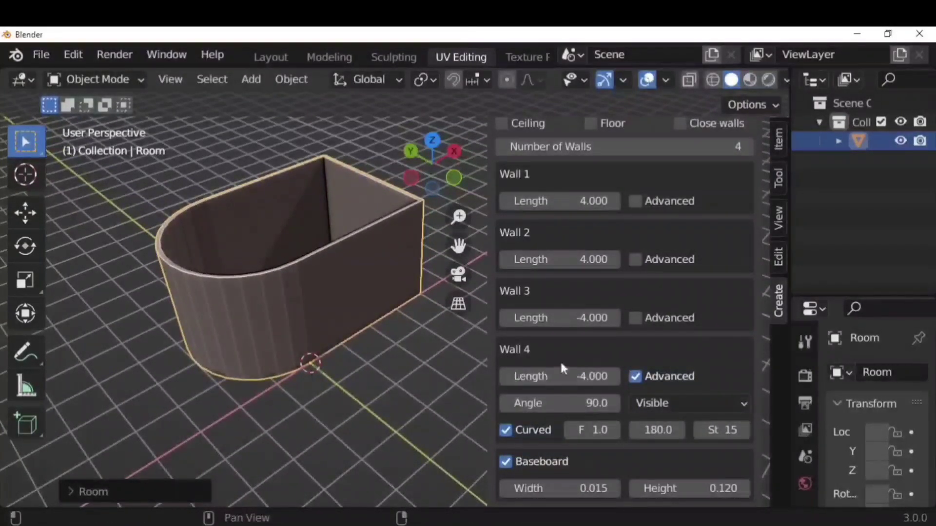
pyautogui.moveTo(346, 383); pyautogui.dragTo(310, 381, button='middle')
pyautogui.scroll(1, 533, 346)
# - Give the room both a ceiling and a floor
pyautogui.scroll(3, 695, 275)
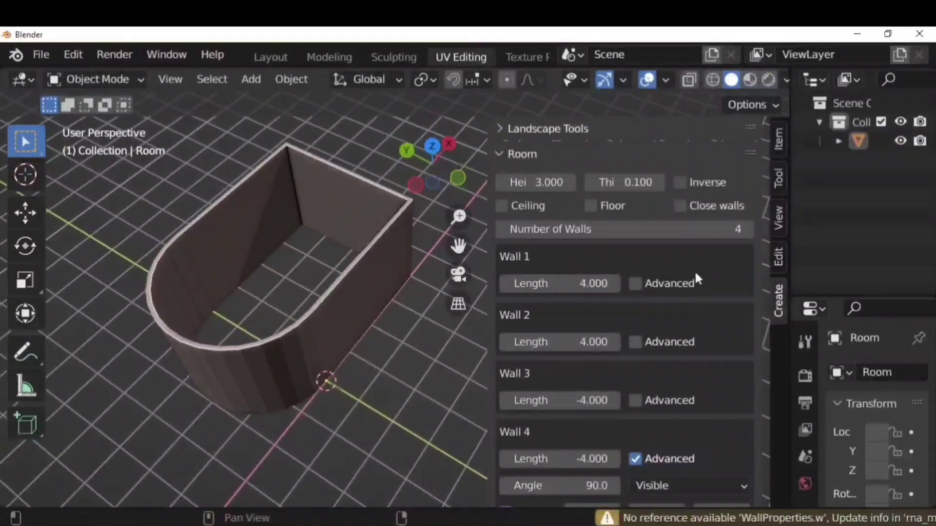
pyautogui.click(502, 233)
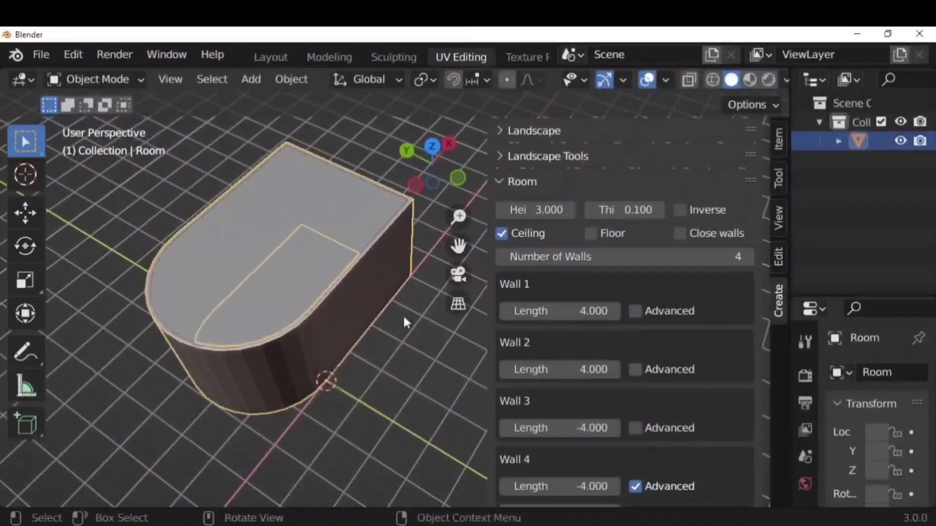
pyautogui.click(502, 234)
pyautogui.click(590, 234)
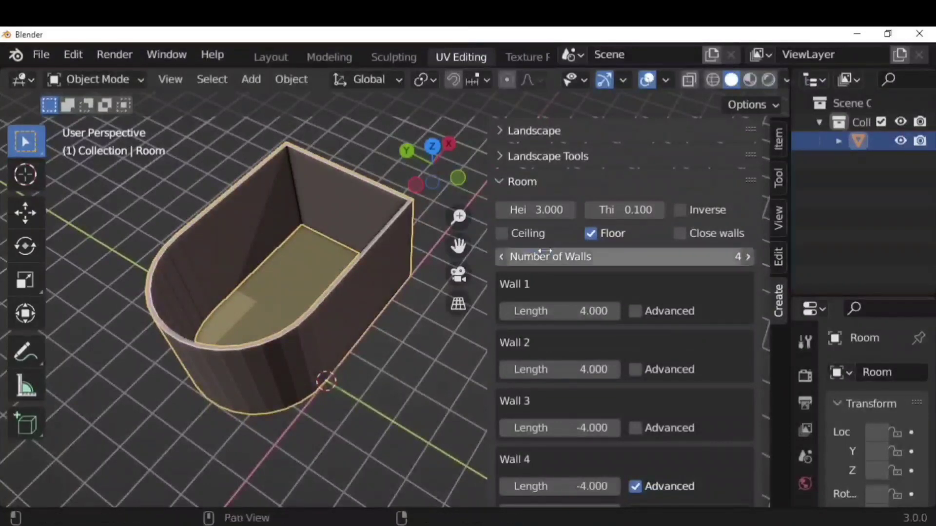
pyautogui.click(501, 233)
pyautogui.moveTo(407, 396); pyautogui.dragTo(401, 314, button='middle')
pyautogui.click(401, 315)
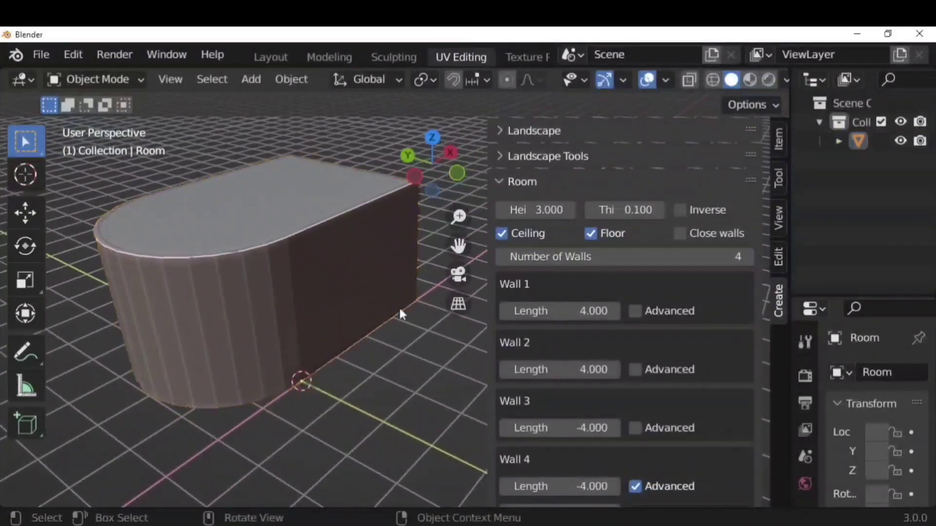
# - Thicken the room's ceiling by extruding its face slightly upward
pyautogui.click(353, 187)
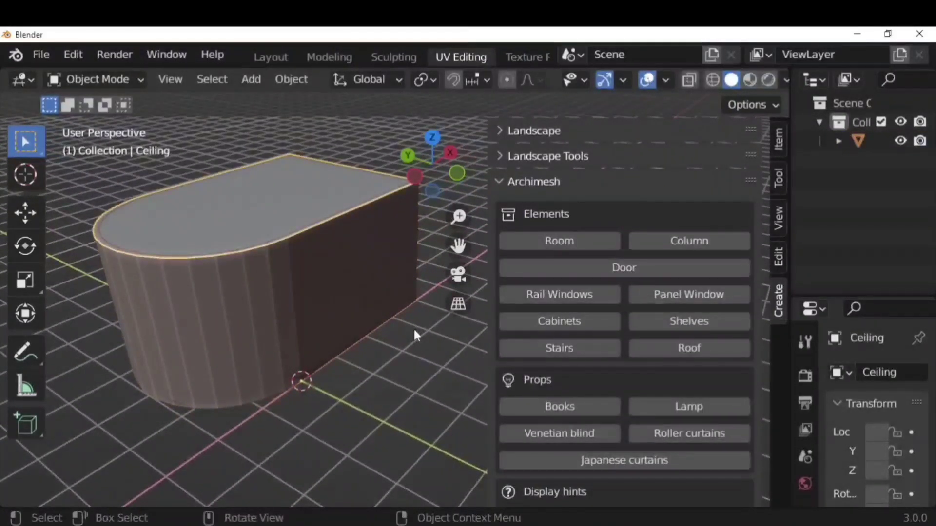
pyautogui.press('Tab')
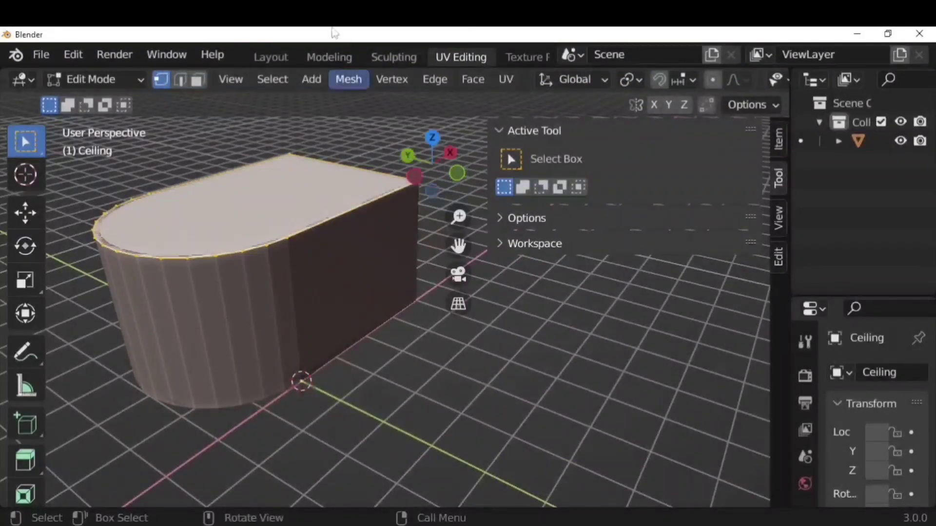
pyautogui.click(198, 79)
pyautogui.press('e')
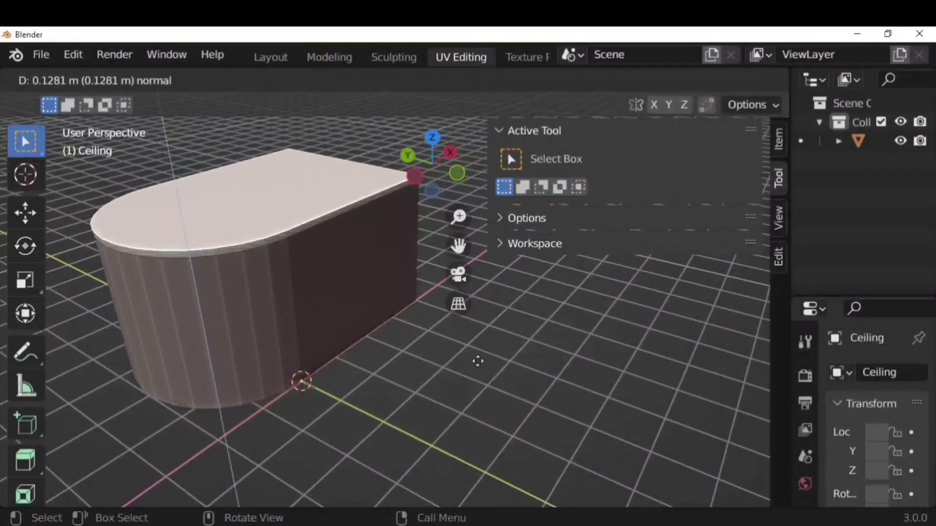
pyautogui.click(478, 361)
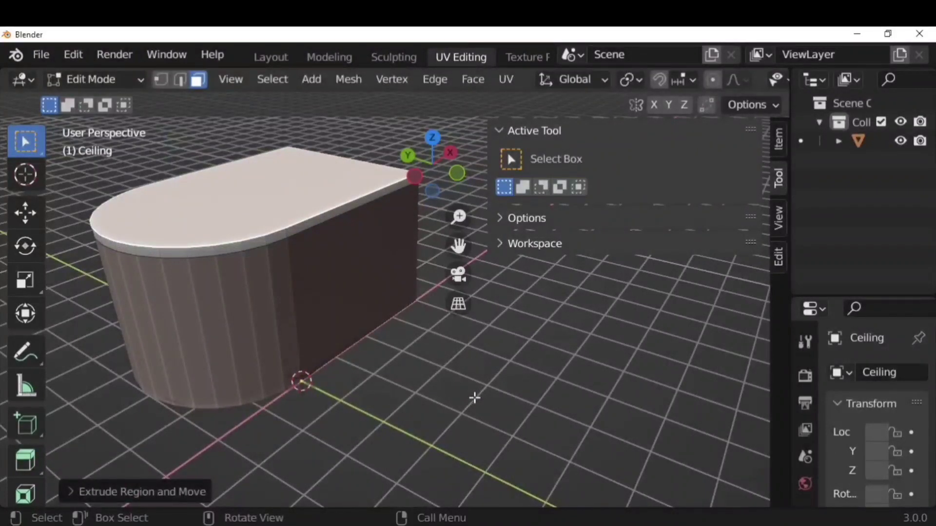
pyautogui.press('n')
pyautogui.moveTo(474, 398); pyautogui.dragTo(487, 382, button='middle')
pyautogui.press('Tab')
pyautogui.press('n')
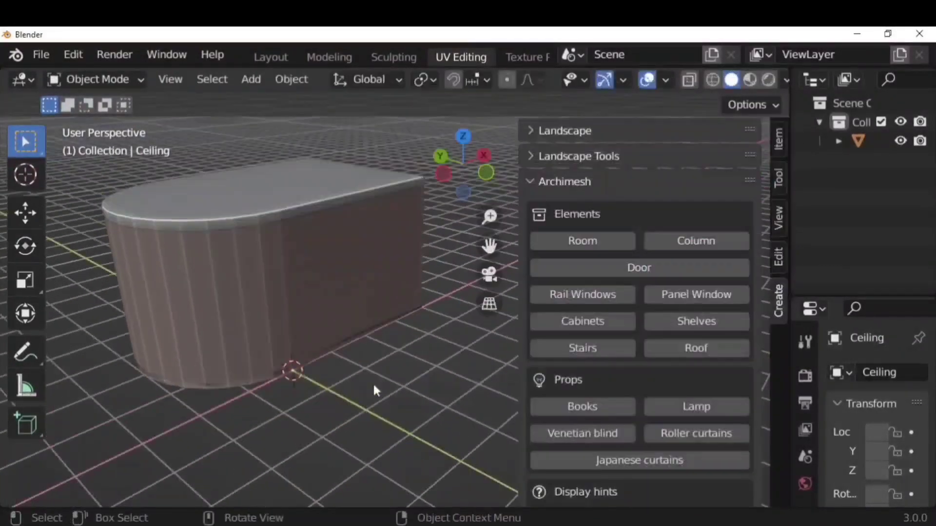
# - Add an Archimesh door and slide its group along the X axis onto the straight wall beside the curved one
pyautogui.click(629, 267)
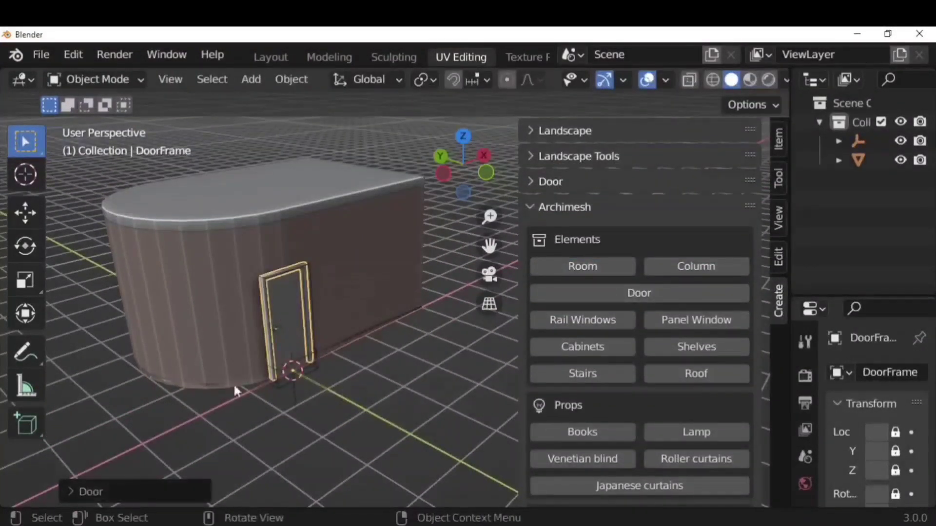
pyautogui.click(92, 492)
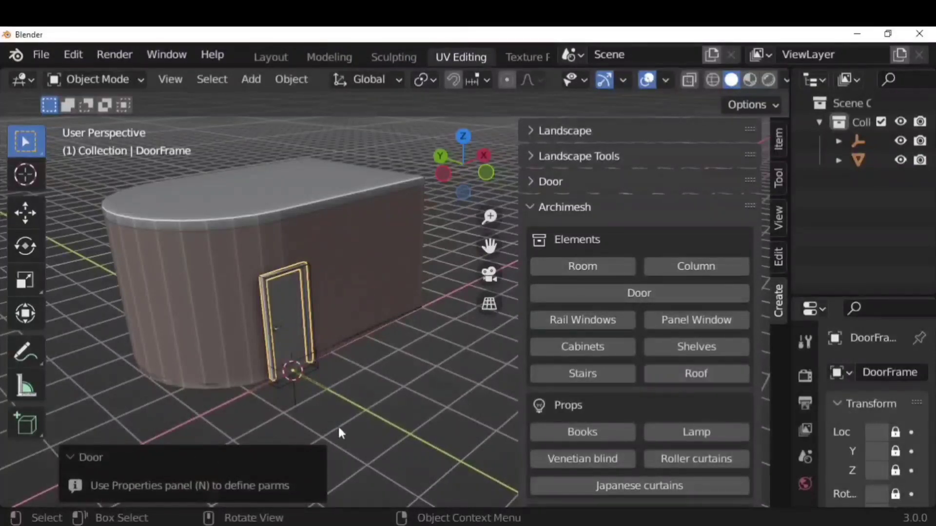
pyautogui.click(294, 392)
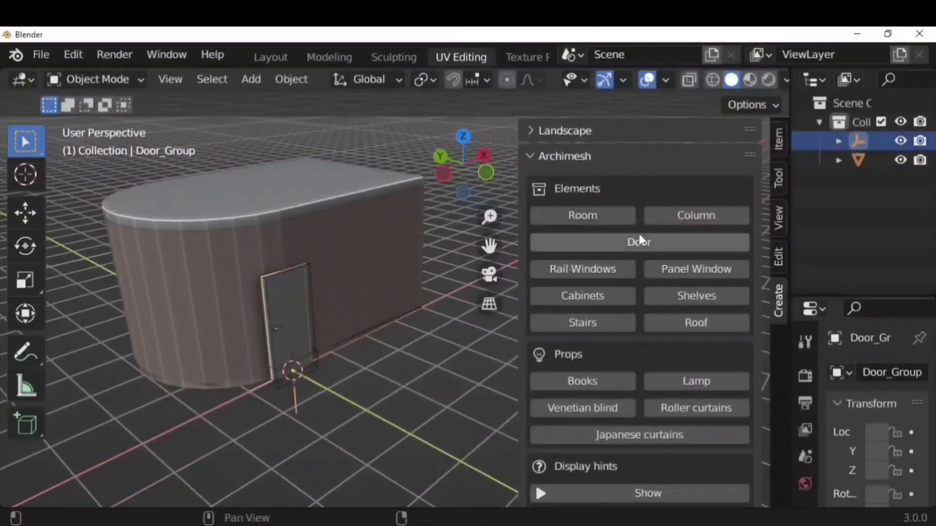
pyautogui.press('g')
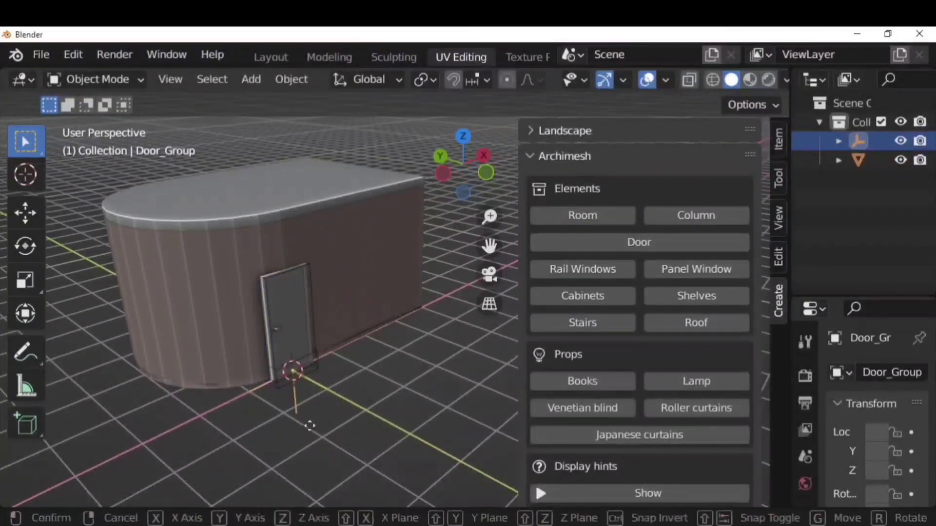
pyautogui.press('x')
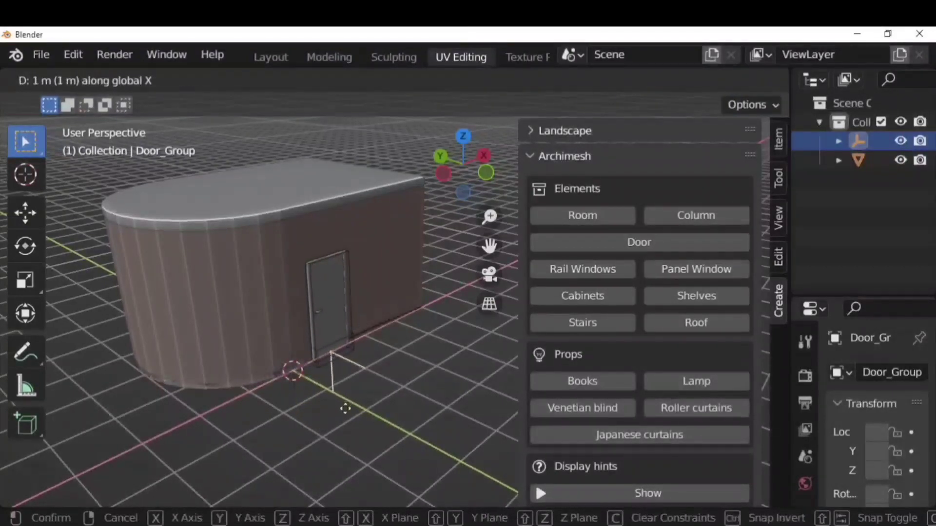
pyautogui.click(340, 418)
pyautogui.click(147, 359)
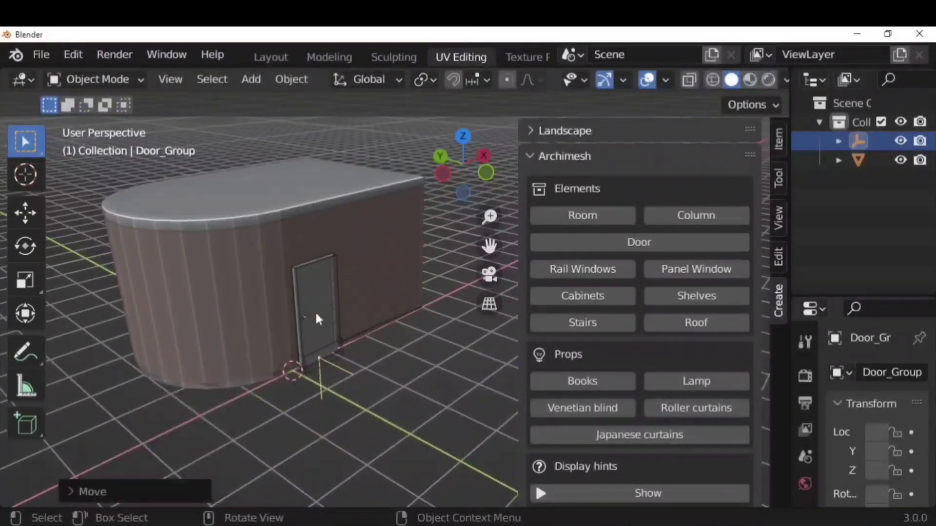
# - Add a second Archimesh door and expand its parameters
pyautogui.click(314, 311)
pyautogui.scroll(-5, 592, 409)
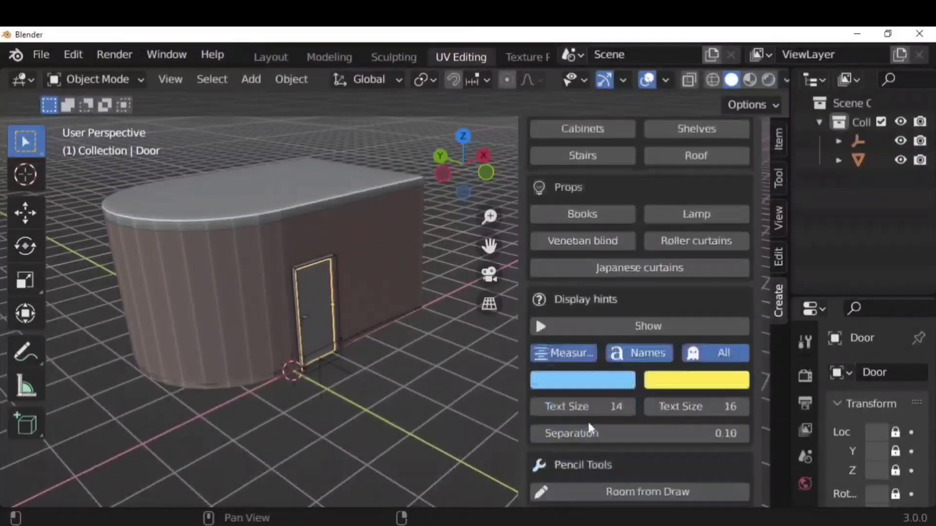
pyautogui.scroll(5, 587, 426)
pyautogui.click(605, 265)
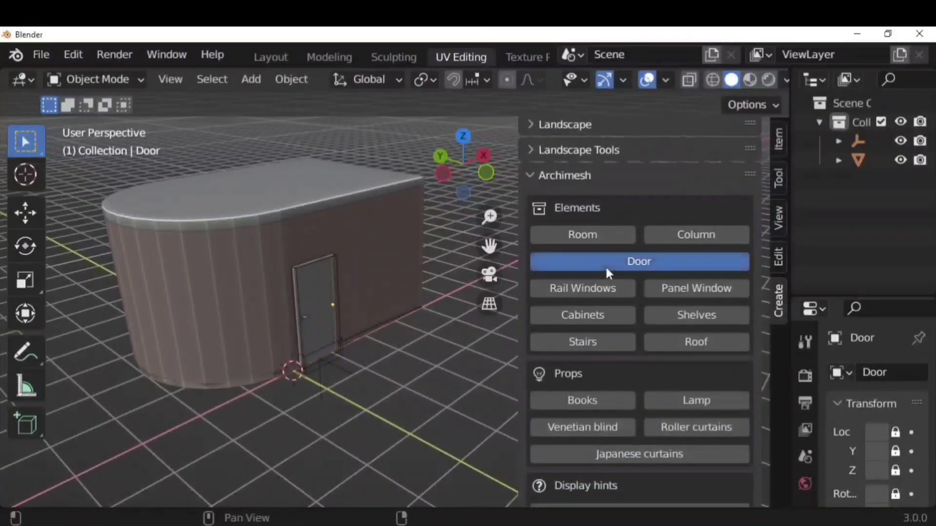
pyautogui.click(80, 490)
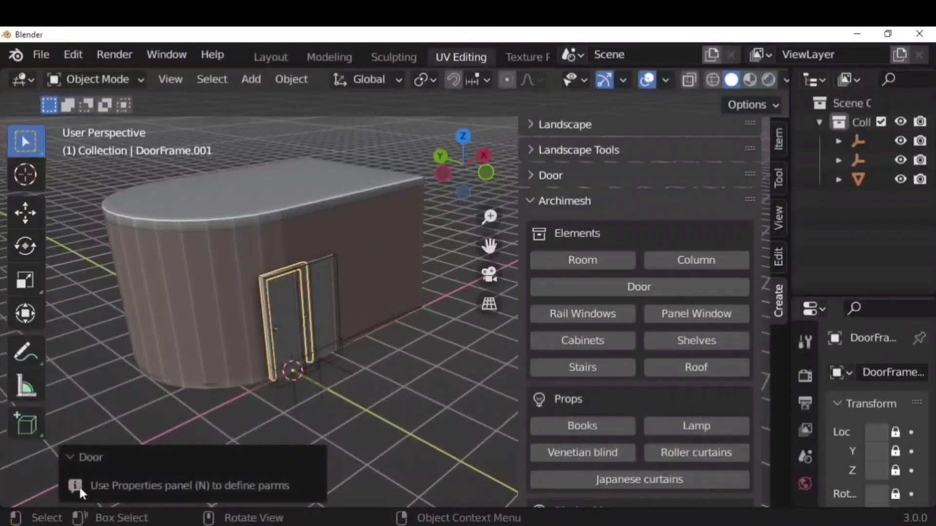
pyautogui.click(536, 175)
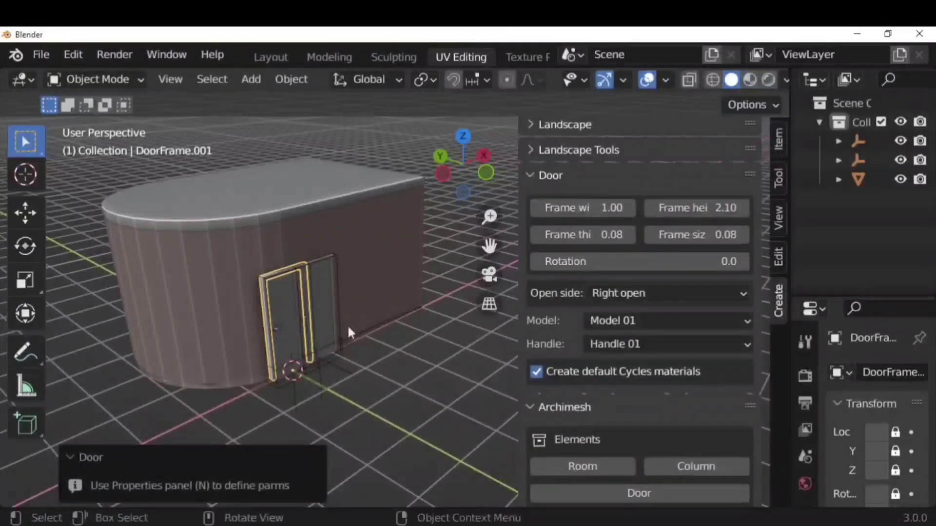
# - Try the door designs Model 02 and Model 03, ending with Model 04 for the second door
pyautogui.scroll(3, 325, 329)
pyautogui.click(650, 319)
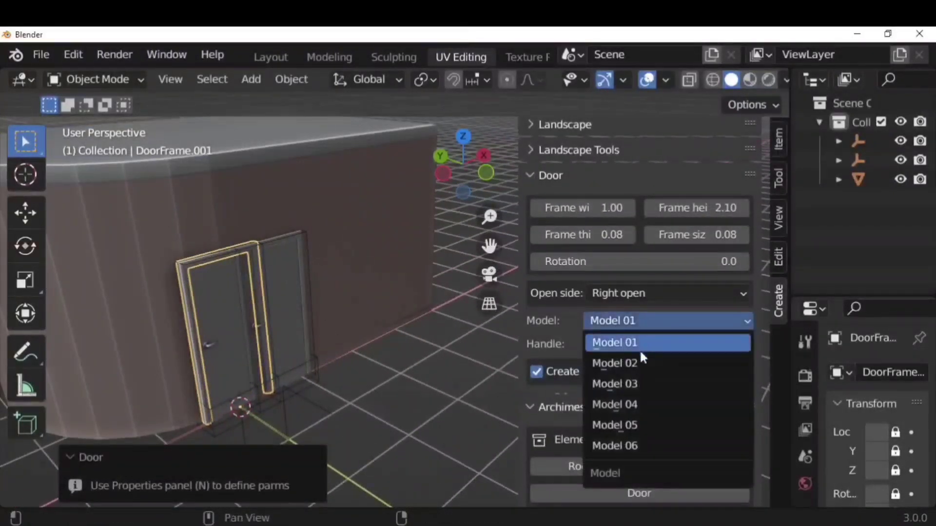
pyautogui.click(637, 364)
pyautogui.click(656, 321)
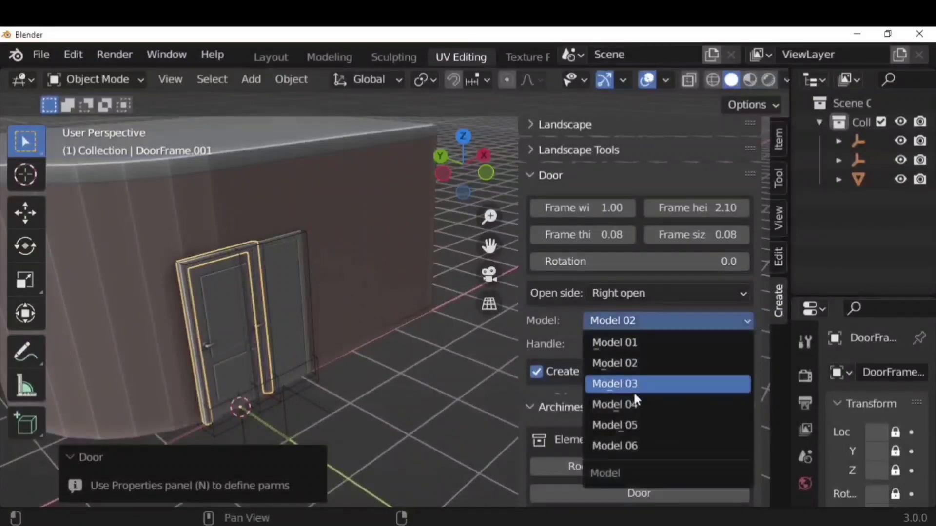
pyautogui.click(634, 386)
pyautogui.click(657, 317)
pyautogui.click(630, 410)
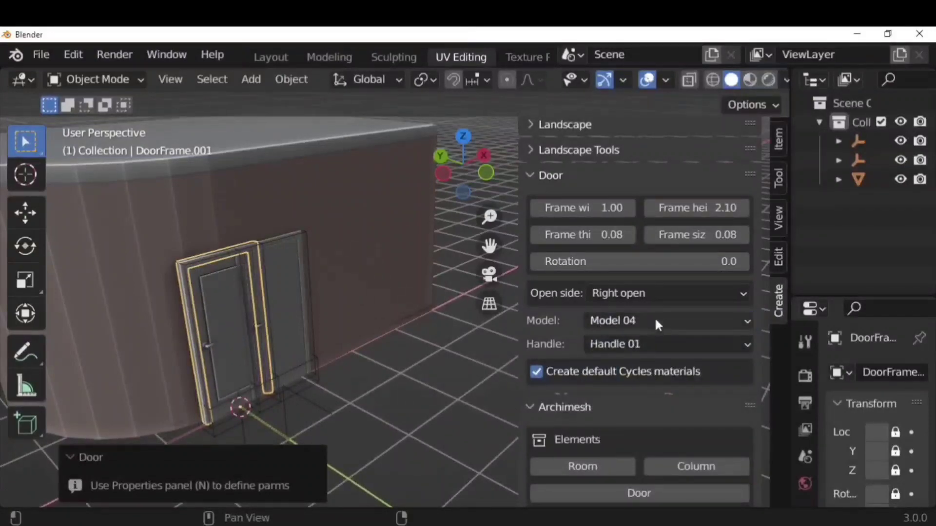
# - Change the second door's open side to Left open, and then to Both sides
pyautogui.click(665, 293)
pyautogui.click(654, 343)
pyautogui.click(662, 292)
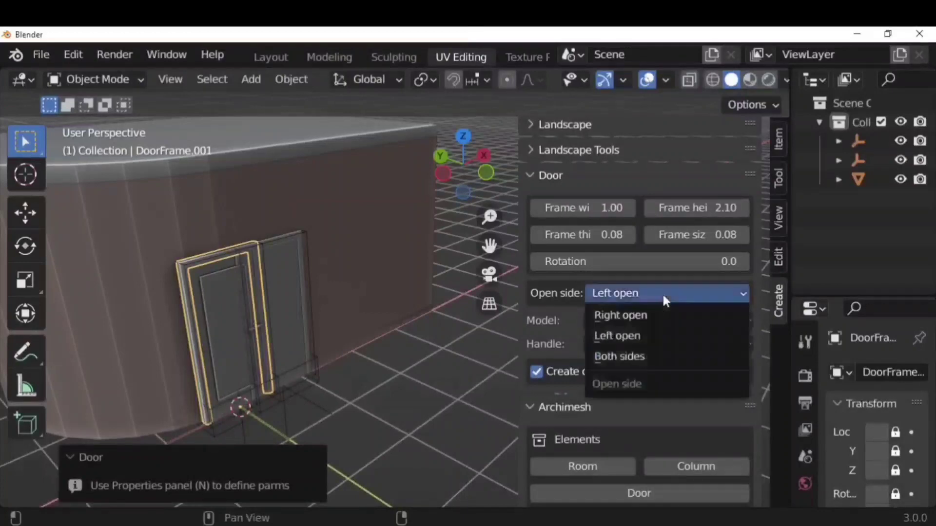
pyautogui.click(647, 358)
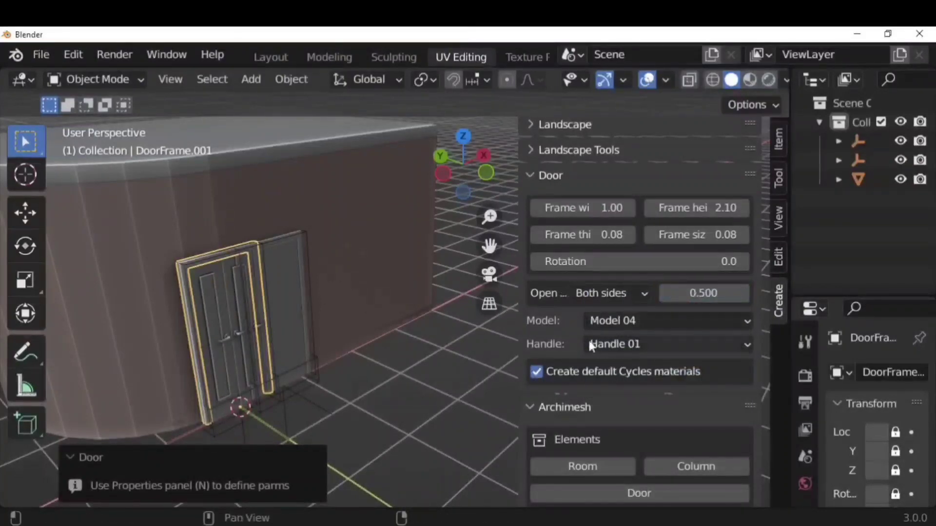
# - Delete the second door's group
pyautogui.click(428, 386)
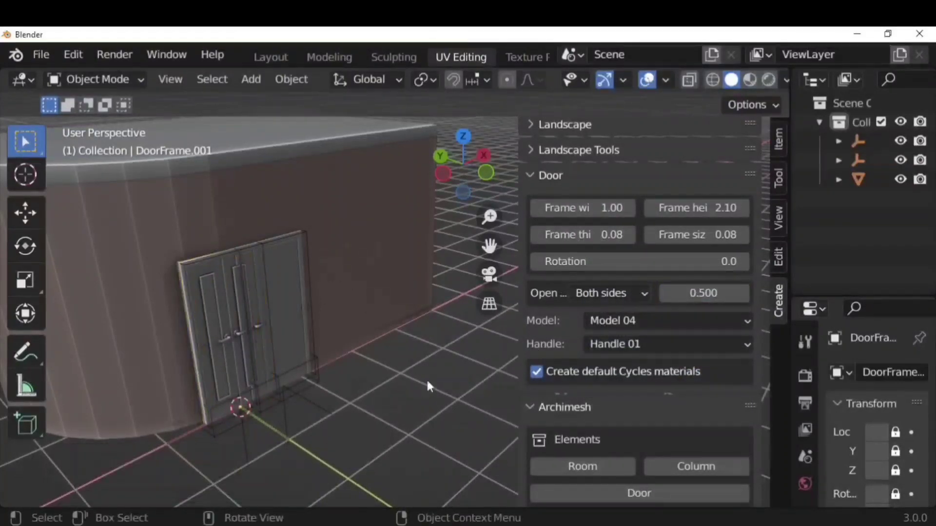
pyautogui.click(246, 441)
pyautogui.press('Delete')
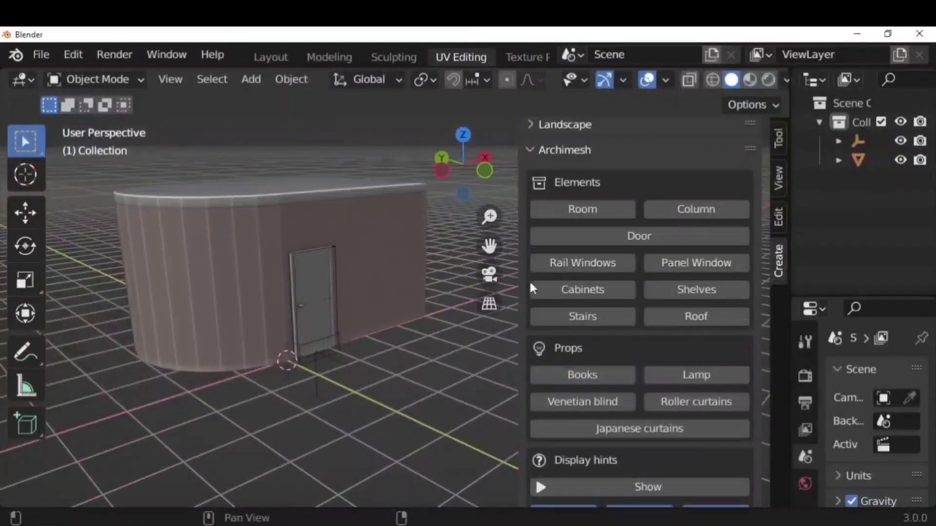
# - Add a rail window, try the Left leaf type on it, and set its type to Two leaf
pyautogui.click(572, 262)
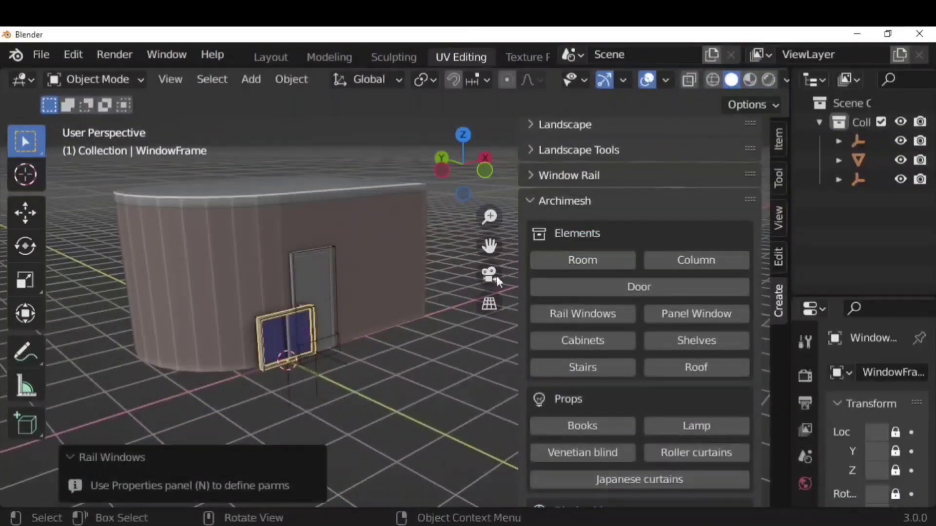
pyautogui.click(531, 175)
pyautogui.click(643, 209)
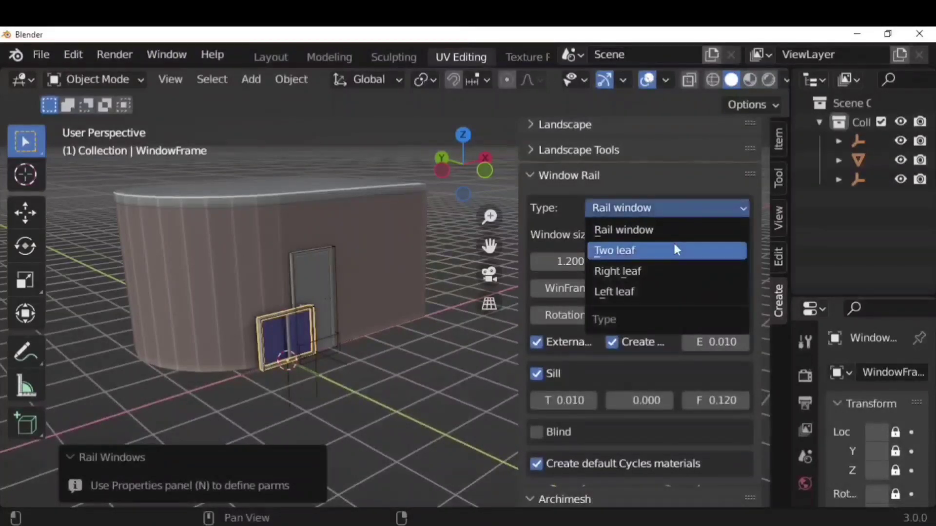
pyautogui.click(675, 250)
pyautogui.click(669, 210)
pyautogui.click(654, 295)
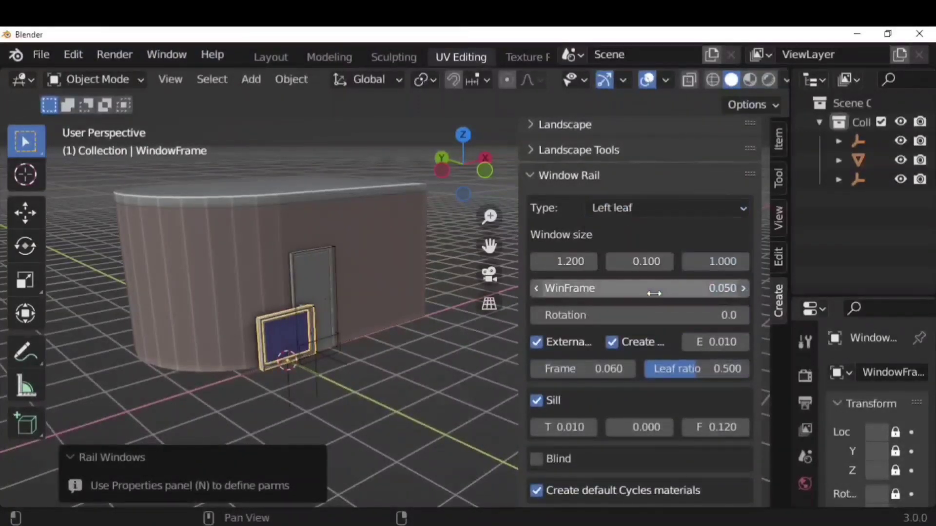
pyautogui.click(658, 209)
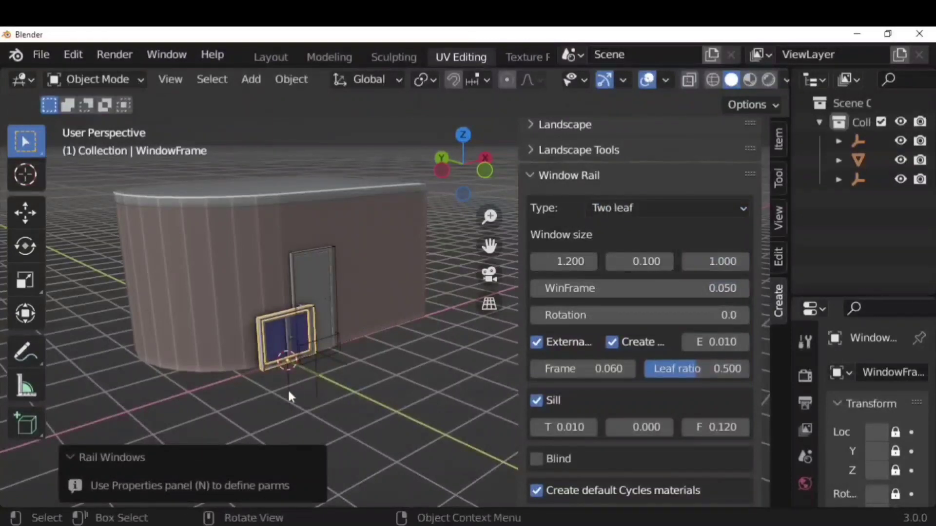
# - Raise the two-leaf window about 0.84 m and shift it about 2.59 m along X, placing it beside the door
pyautogui.click(288, 390)
pyautogui.press('g')
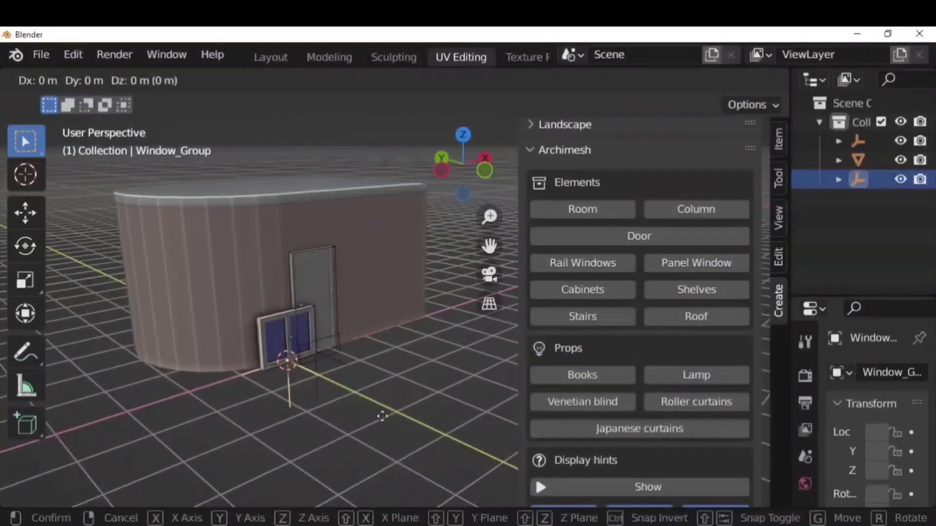
pyautogui.press('z')
pyautogui.click(390, 399)
pyautogui.press('g')
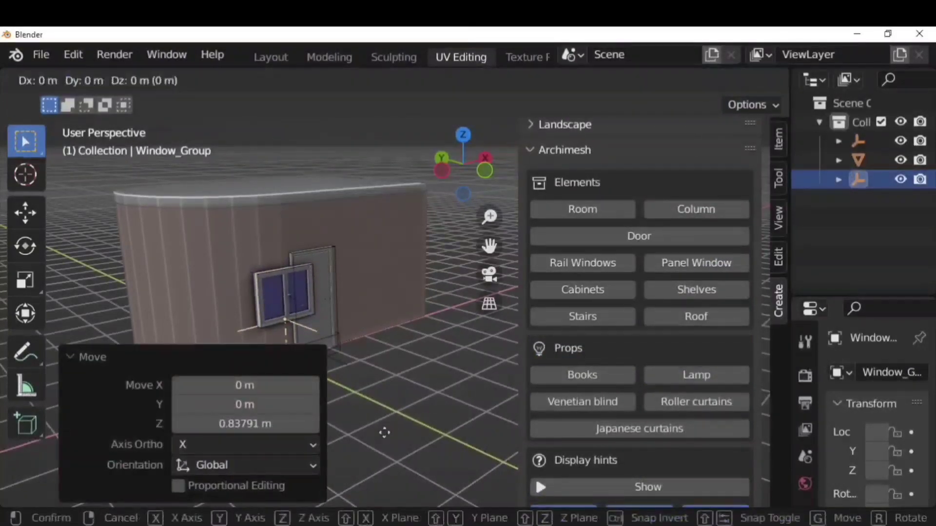
pyautogui.press('x')
pyautogui.click(456, 387)
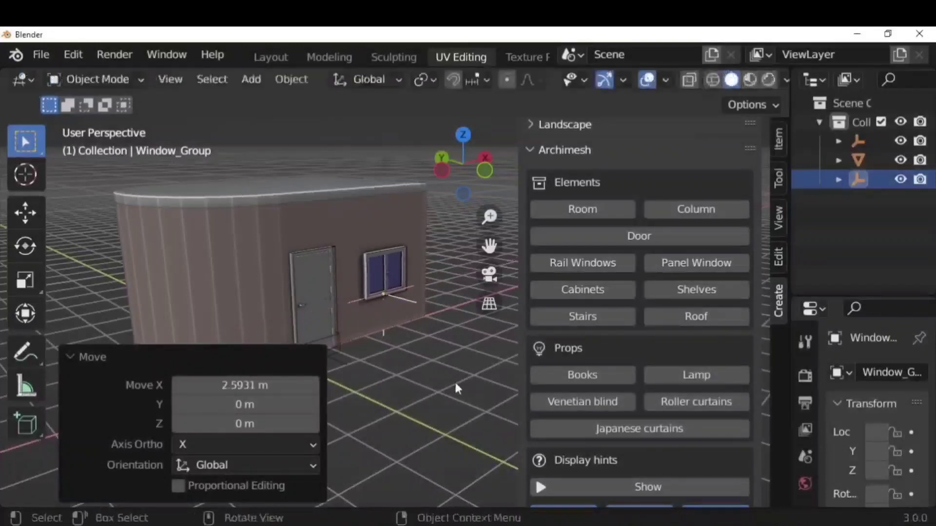
pyautogui.click(95, 359)
pyautogui.moveTo(448, 382); pyautogui.dragTo(416, 386, button='middle')
pyautogui.click(415, 390)
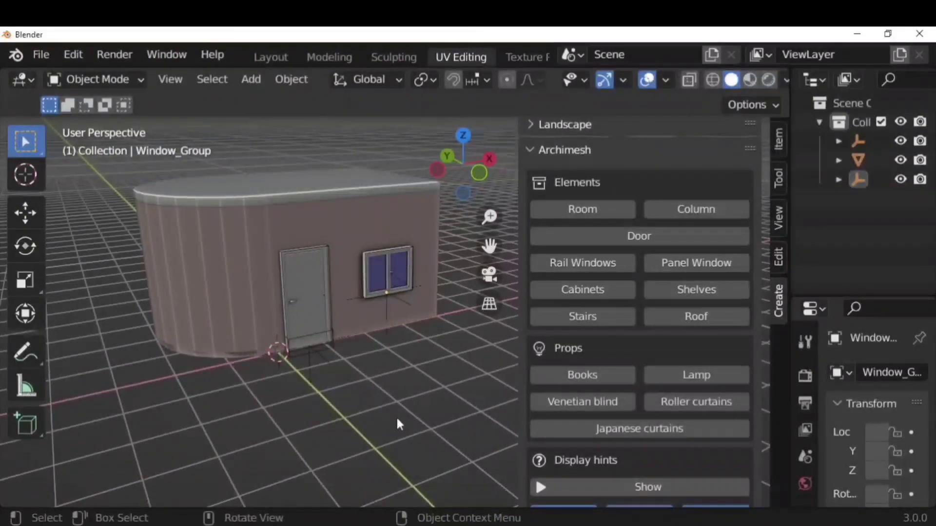
# - Add a panel window and move it along the X axis to the end wall around the corner from the two-leaf window
pyautogui.click(691, 264)
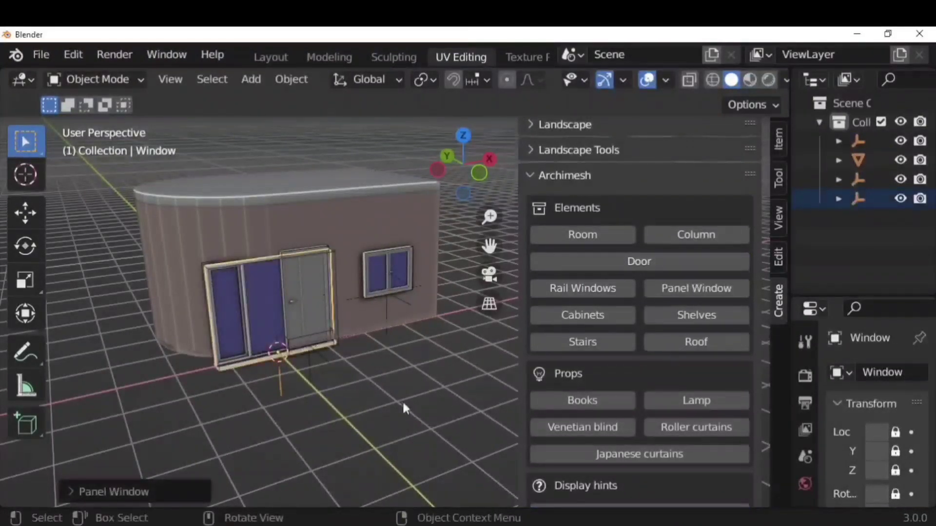
pyautogui.moveTo(457, 422); pyautogui.dragTo(306, 412, button='middle')
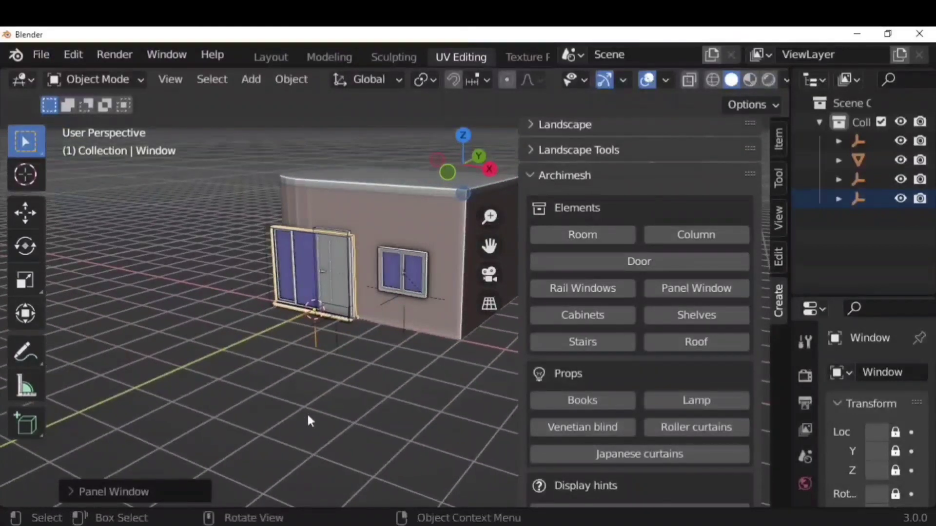
pyautogui.press('g')
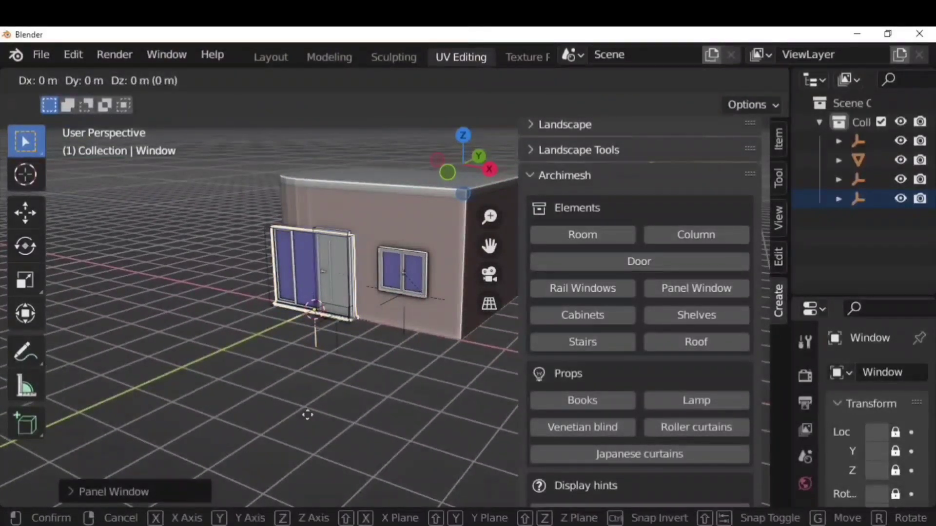
pyautogui.press('x')
pyautogui.click(518, 461)
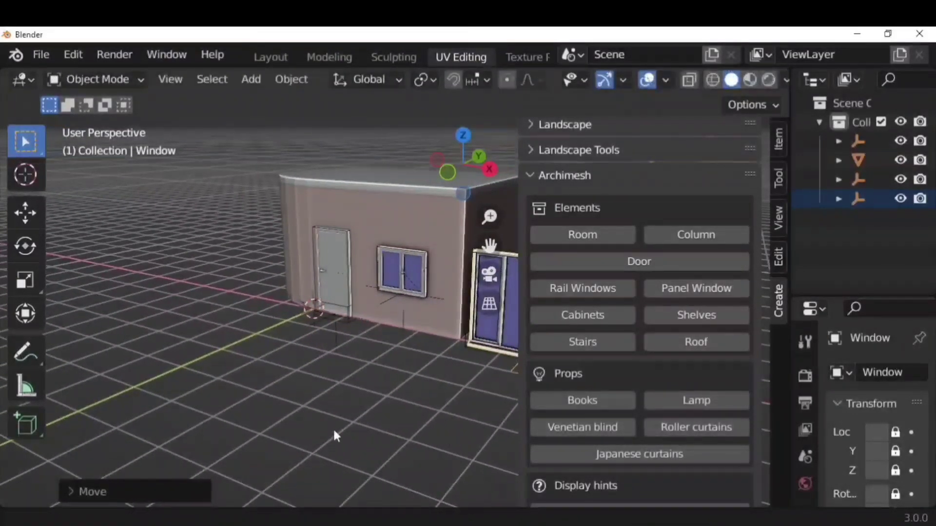
pyautogui.moveTo(334, 432); pyautogui.dragTo(261, 429, button='middle')
pyautogui.moveTo(352, 419); pyautogui.dragTo(399, 457, button='middle')
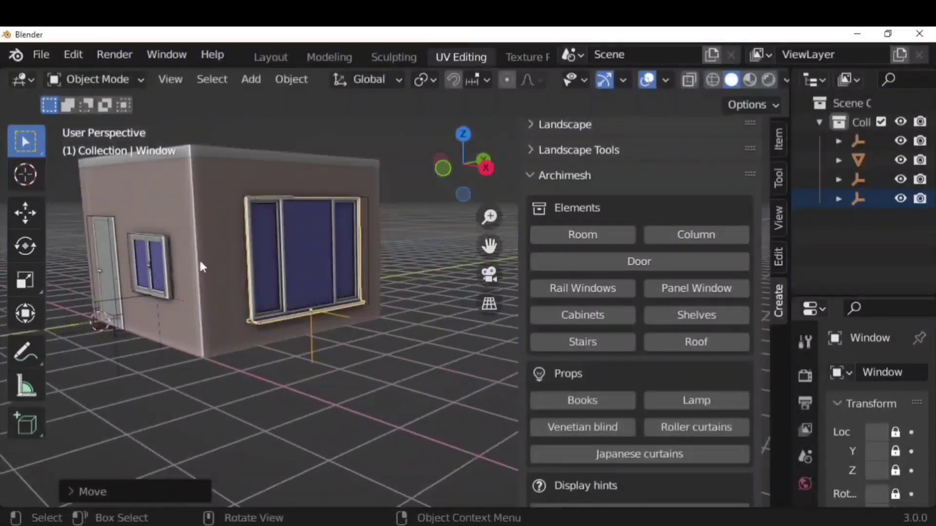
pyautogui.click(326, 267)
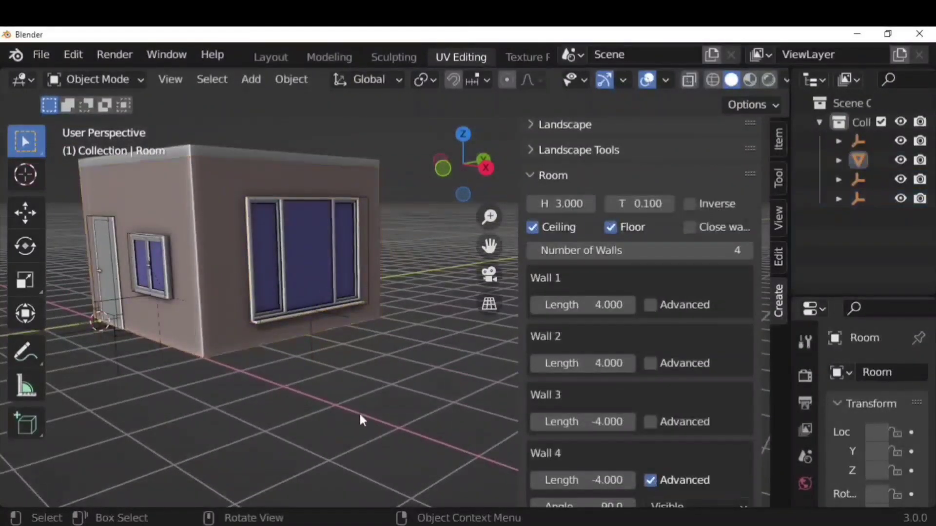
pyautogui.click(311, 235)
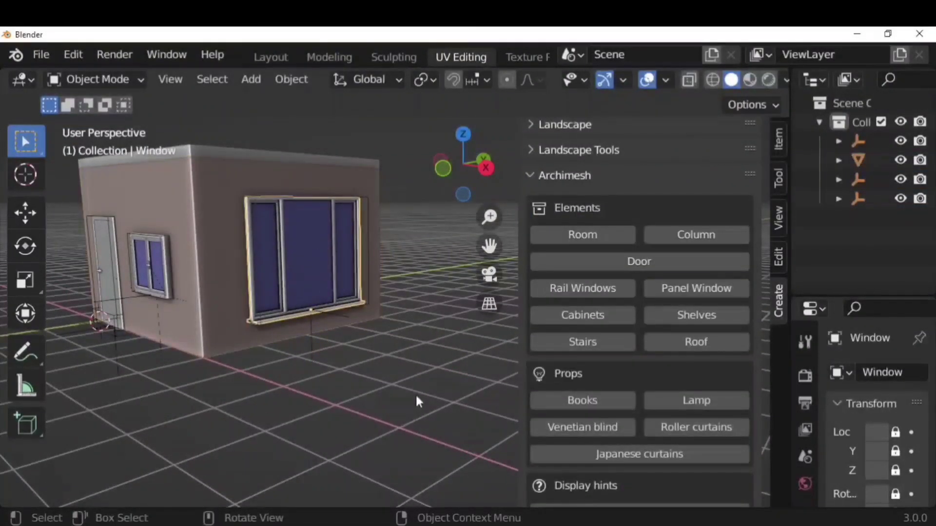
pyautogui.moveTo(415, 393); pyautogui.dragTo(358, 385, button='middle')
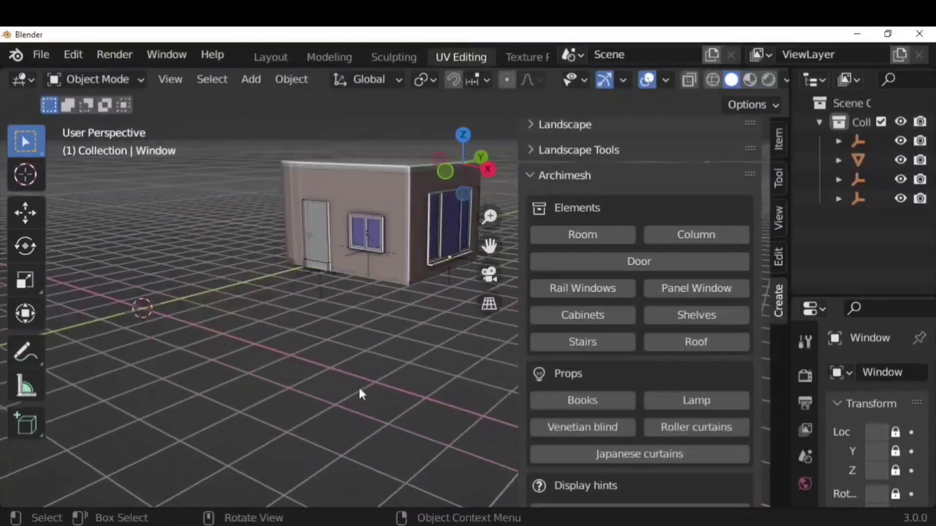
# - Add a row of Archimesh kitchen cabinets and open its creation settings with the cabinets in clear view
pyautogui.click(593, 314)
pyautogui.moveTo(139, 364); pyautogui.dragTo(321, 347, button='middle')
pyautogui.click(125, 487)
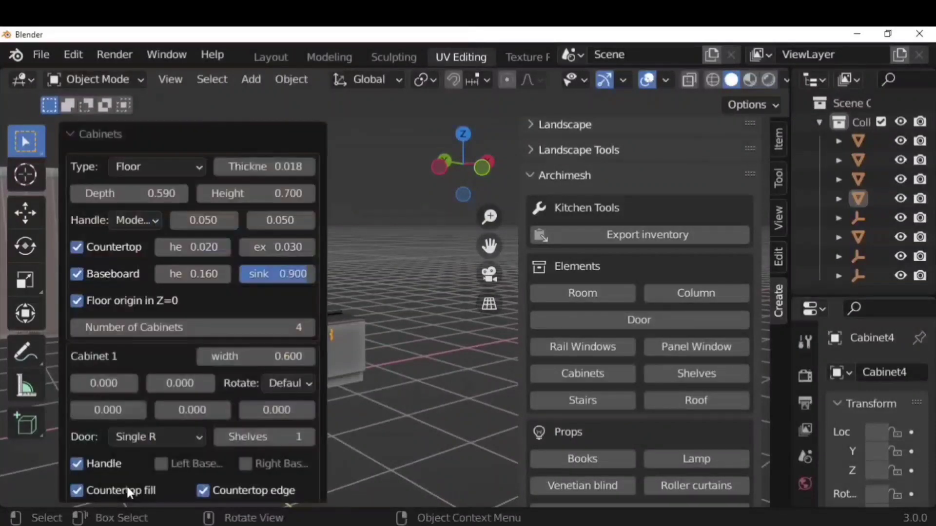
pyautogui.keyDown('shift'); pyautogui.moveTo(397, 404); pyautogui.dragTo(484, 398, button='middle'); pyautogui.keyUp('shift')
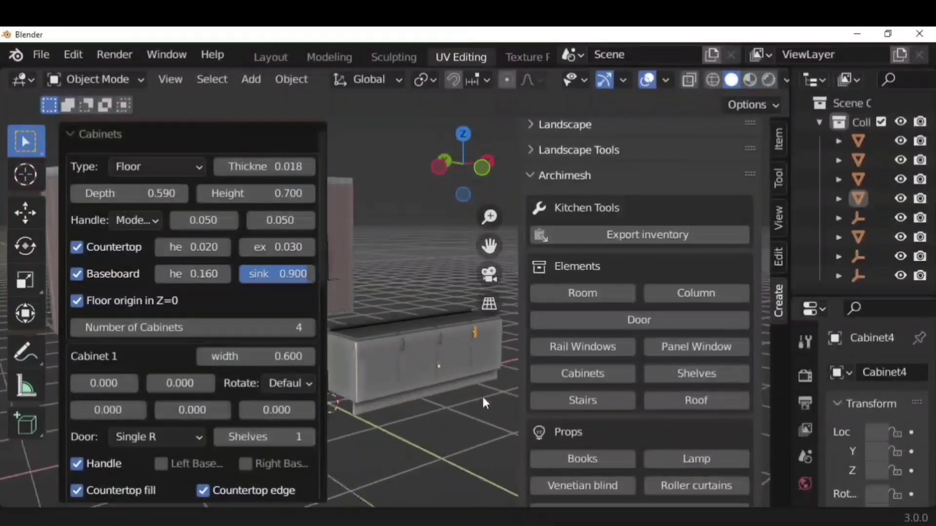
pyautogui.press('n')
pyautogui.keyDown('shift'); pyautogui.moveTo(418, 419); pyautogui.dragTo(479, 413, button='middle'); pyautogui.keyUp('shift')
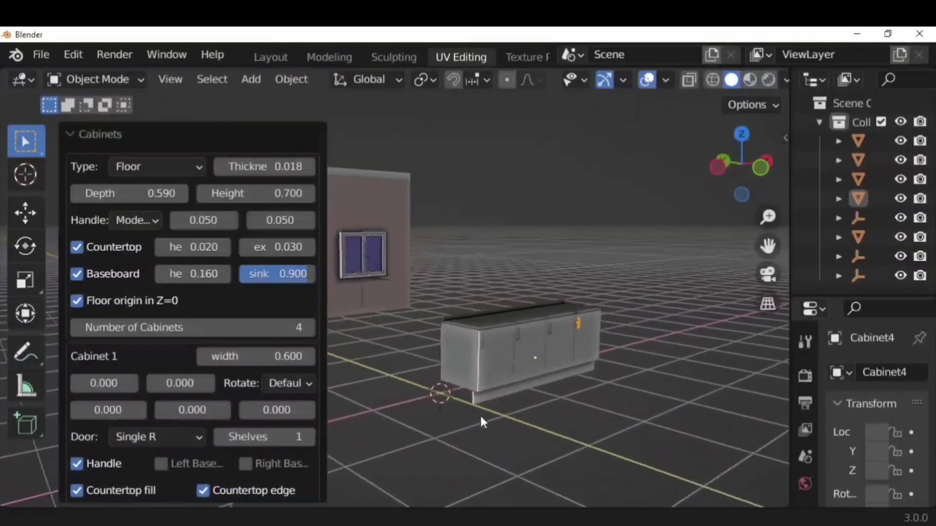
# - Try the Glass L and Double Glass doors on Cabinet 1, and set its door type to Corner L
pyautogui.click(157, 436)
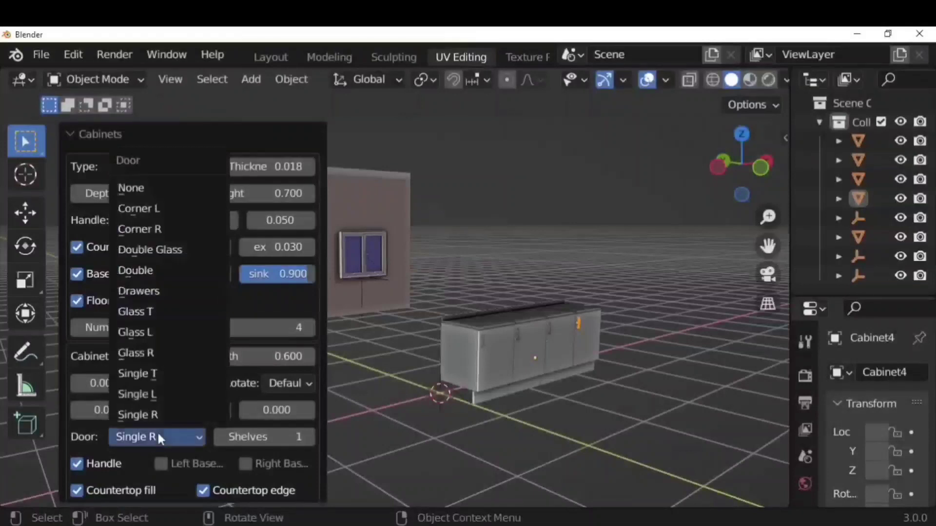
pyautogui.click(156, 331)
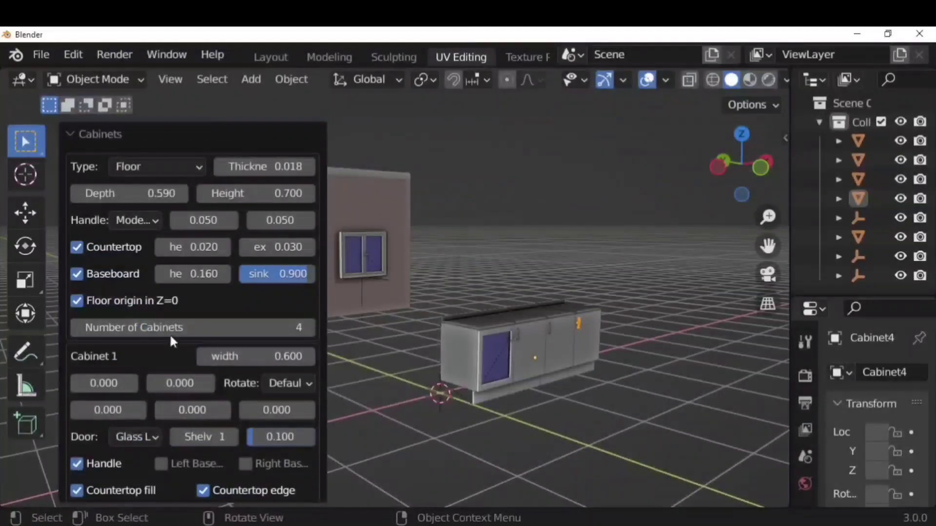
pyautogui.click(129, 437)
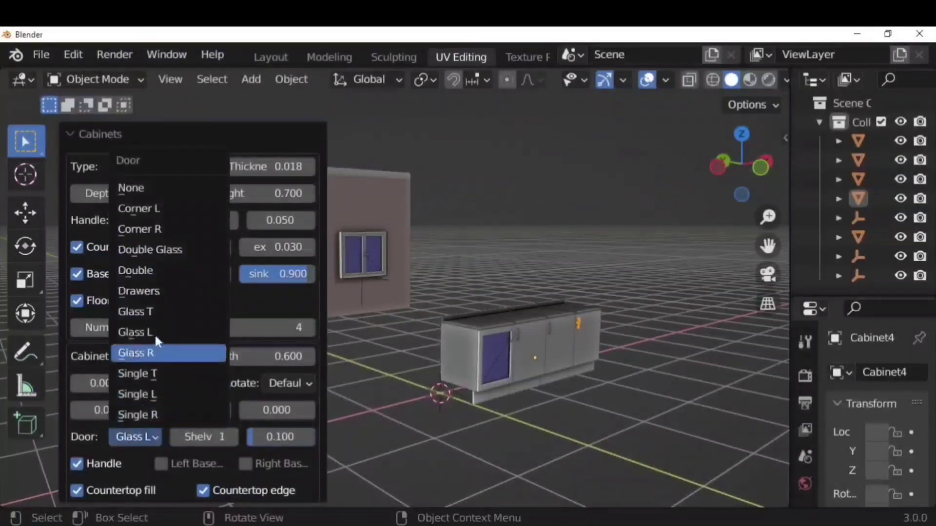
pyautogui.click(171, 251)
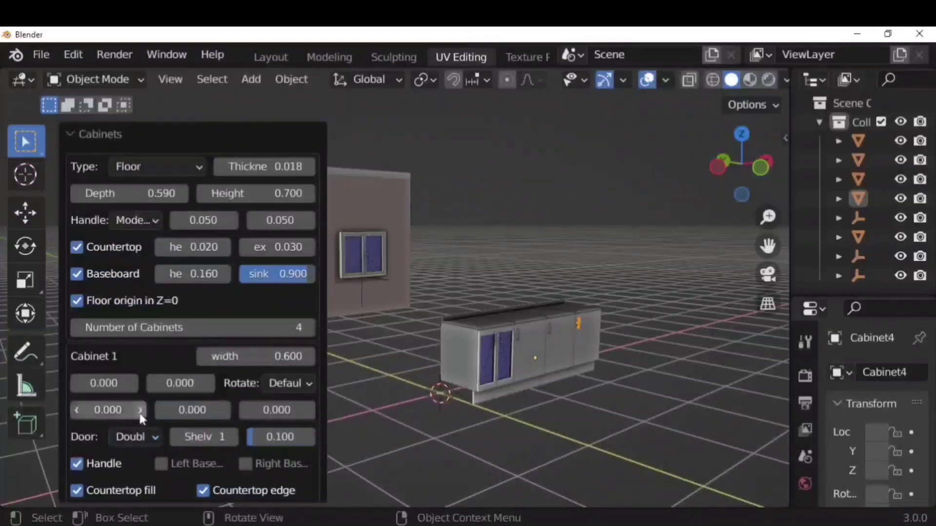
pyautogui.click(133, 437)
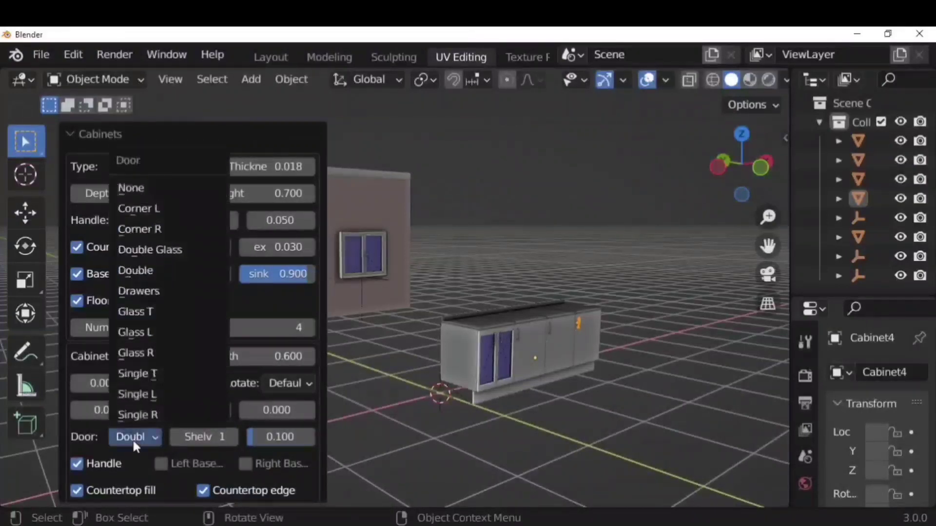
pyautogui.click(179, 208)
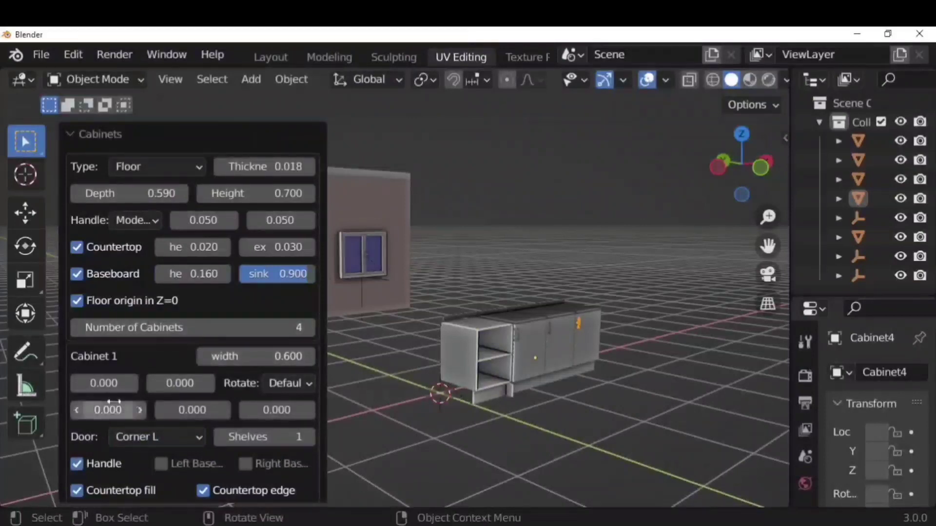
# - Set the cabinet handles to Model 4 and change the cabinet type to Wall
pyautogui.click(137, 220)
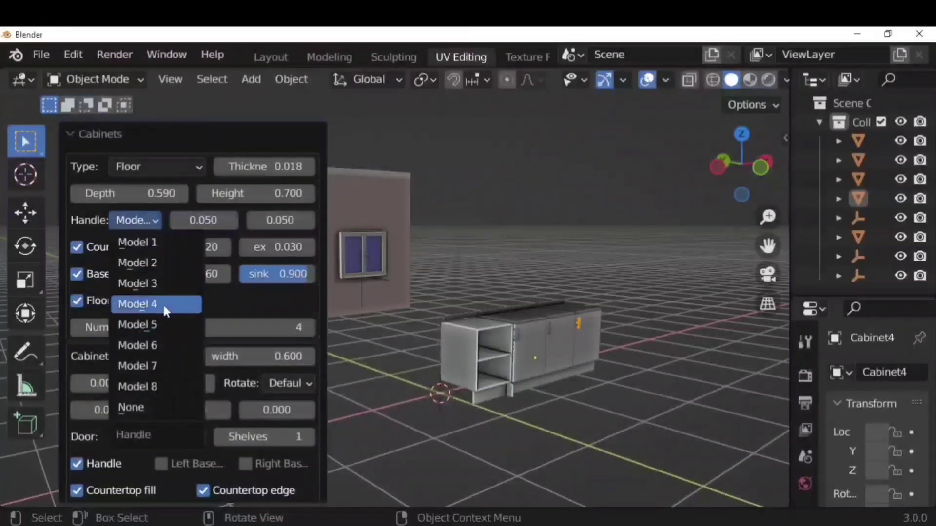
pyautogui.click(163, 303)
pyautogui.moveTo(312, 326); pyautogui.dragTo(560, 398, button='middle')
pyautogui.click(157, 166)
pyautogui.click(146, 206)
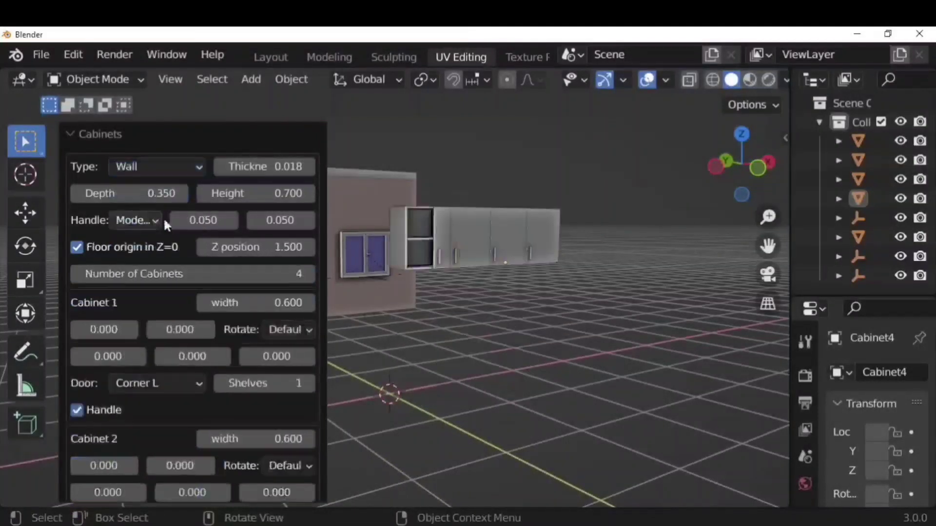
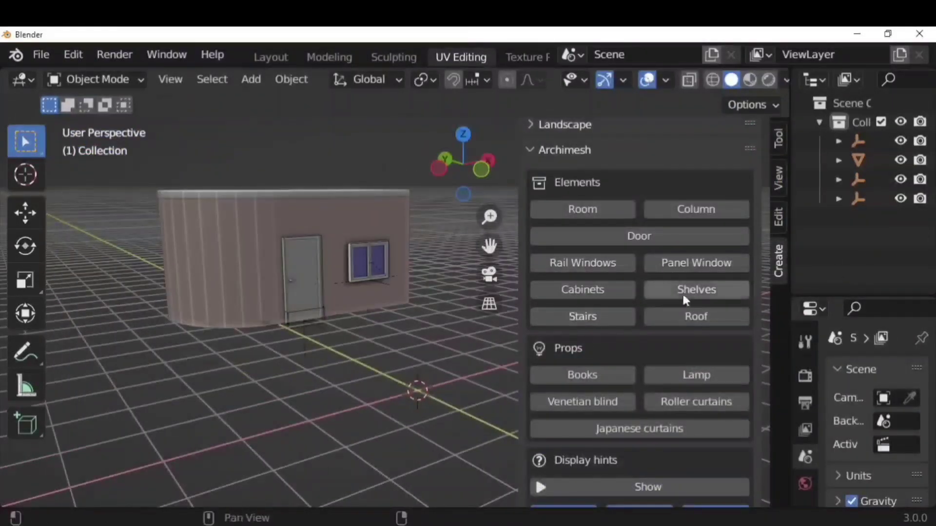
# - Add an Archimesh shelves object and set its number of units to 2
pyautogui.click(684, 290)
pyautogui.press('n')
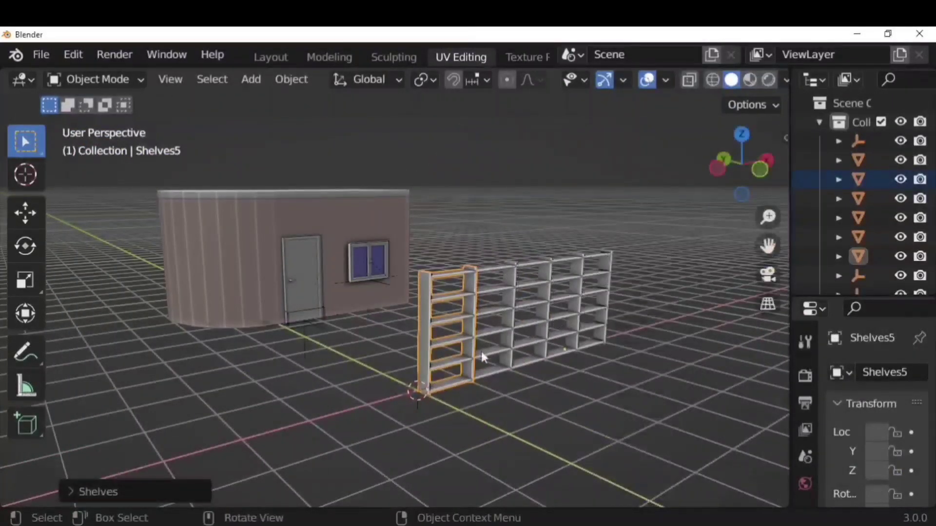
pyautogui.click(98, 492)
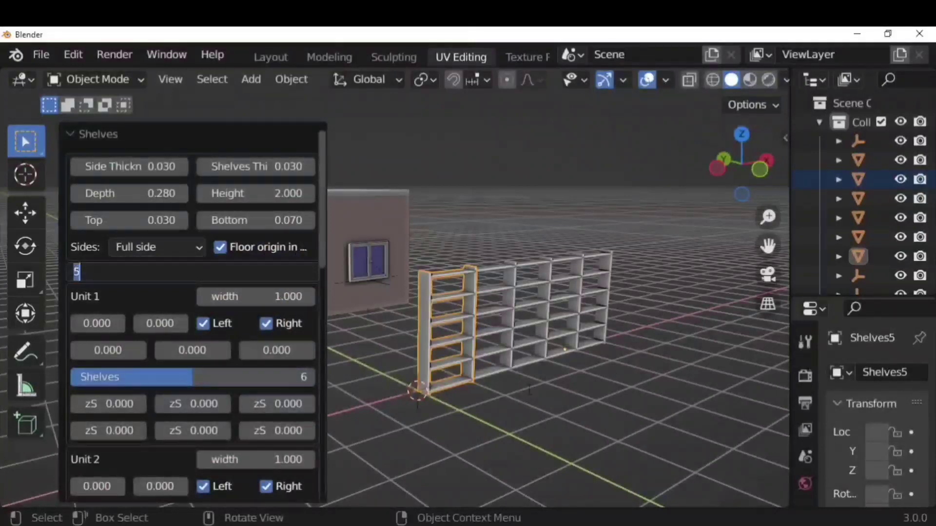
pyautogui.write('2')
pyautogui.press('Return')
# - Try the 4 Legs sides on the shelves and set the sides back to Full side
pyautogui.click(160, 244)
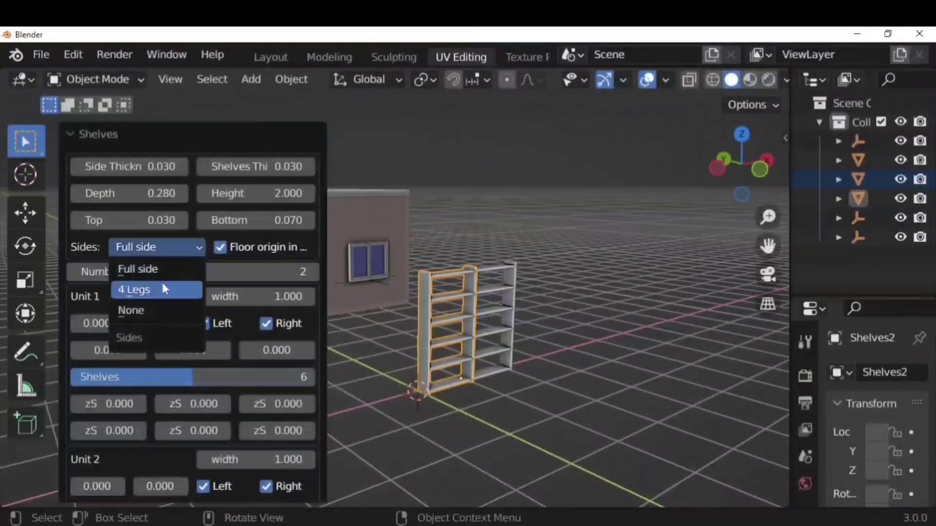
pyautogui.click(165, 289)
pyautogui.click(181, 248)
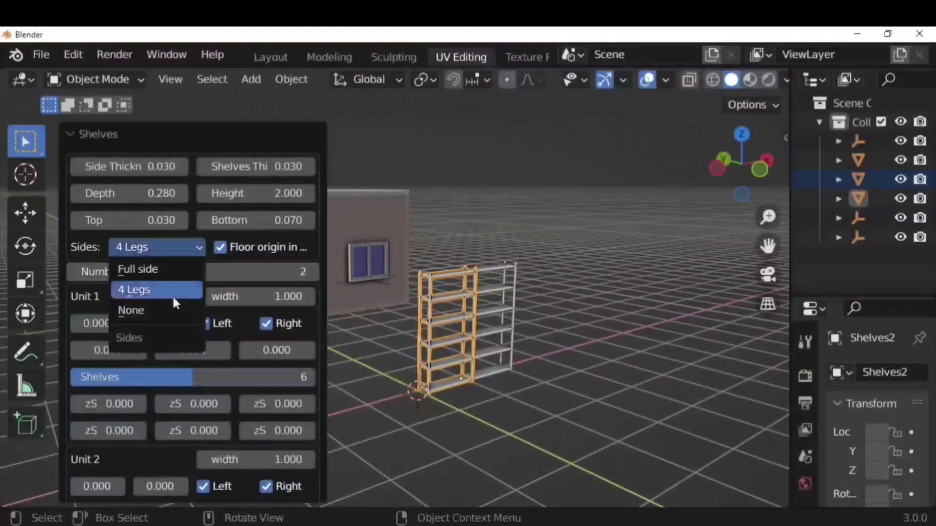
pyautogui.click(181, 272)
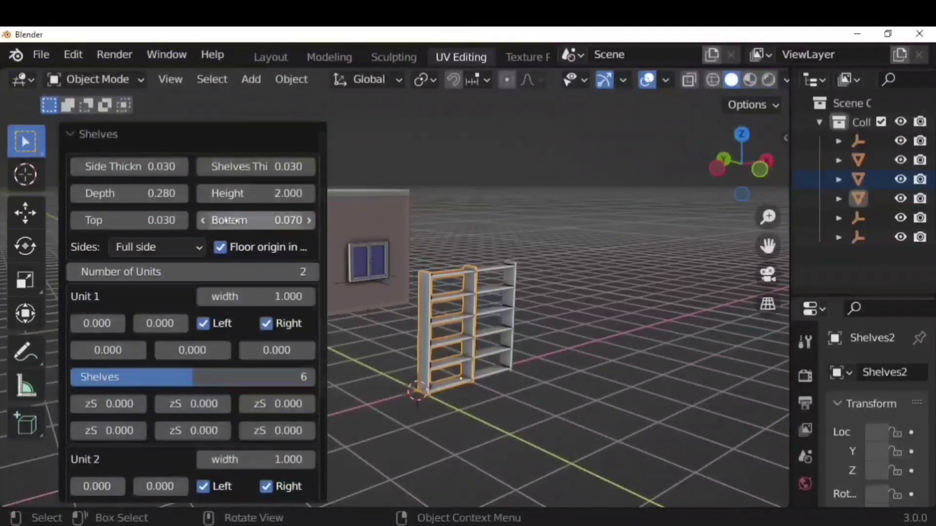
# - Set the shelves' height to 1
pyautogui.doubleClick(234, 194)
pyautogui.write('1')
pyautogui.press('Return')
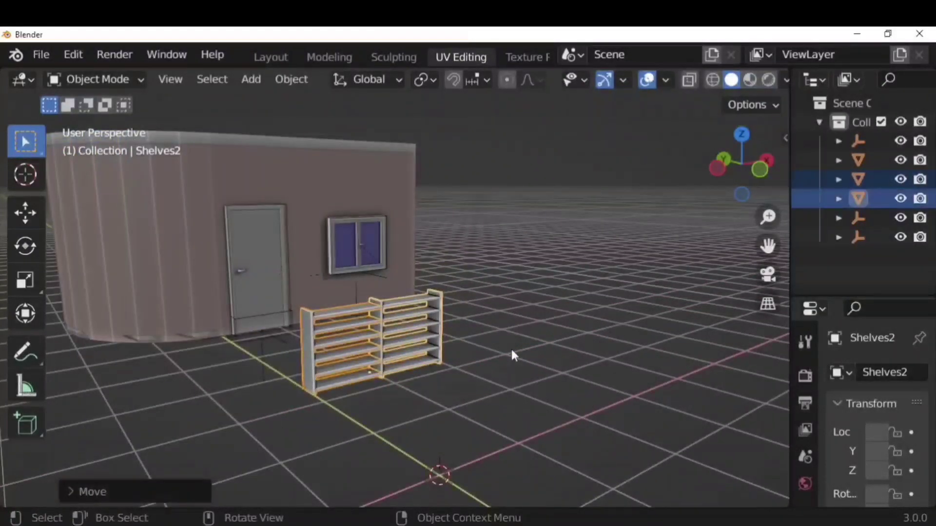
# - Add an Archimesh roof and open its creation settings
pyautogui.press('n')
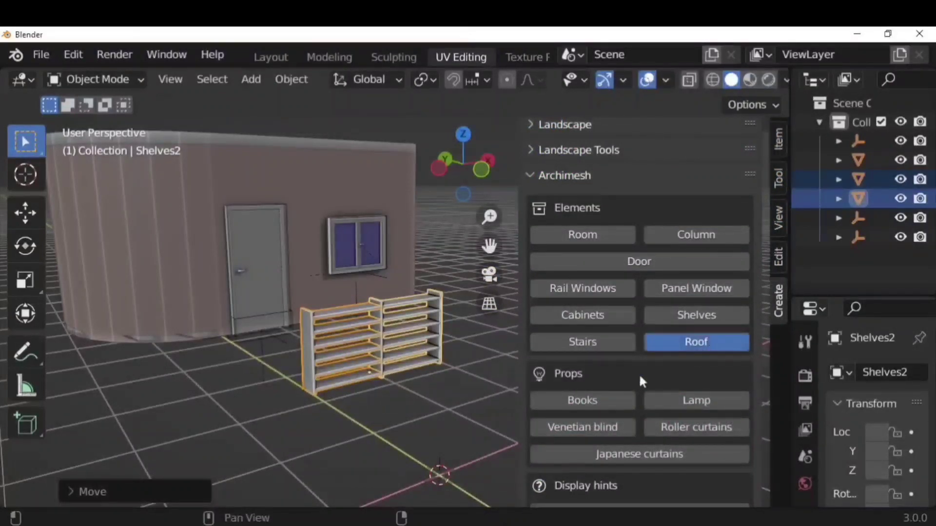
pyautogui.scroll(-2, 409, 401)
pyautogui.press('n')
pyautogui.scroll(2, 517, 370)
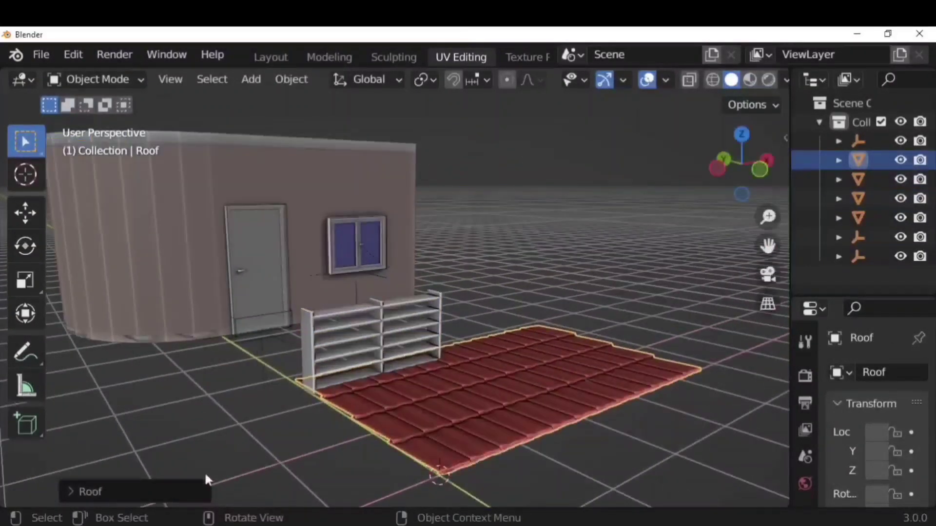
pyautogui.click(195, 491)
# - Try roof tile Model 01, Model 02 and Model 03, and set the roof to Model 04
pyautogui.click(194, 293)
pyautogui.click(191, 314)
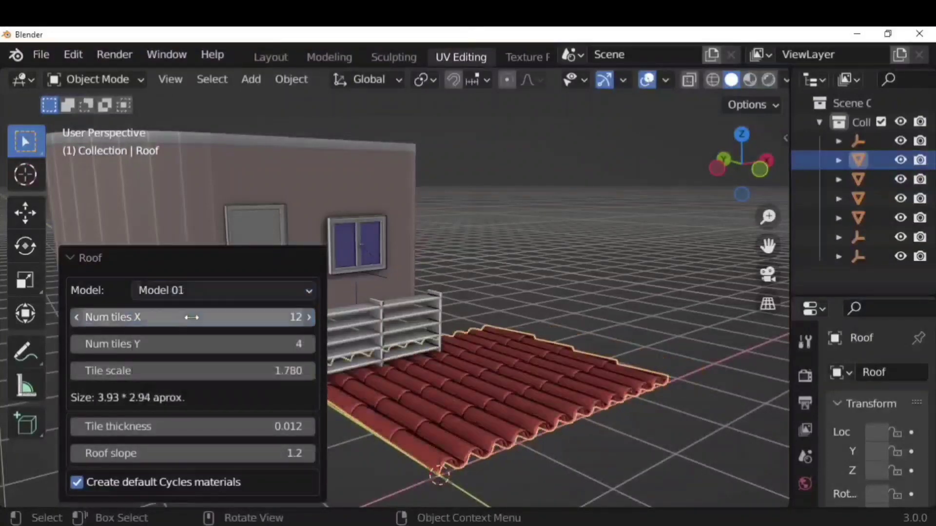
pyautogui.click(224, 288)
pyautogui.click(226, 332)
pyautogui.click(239, 291)
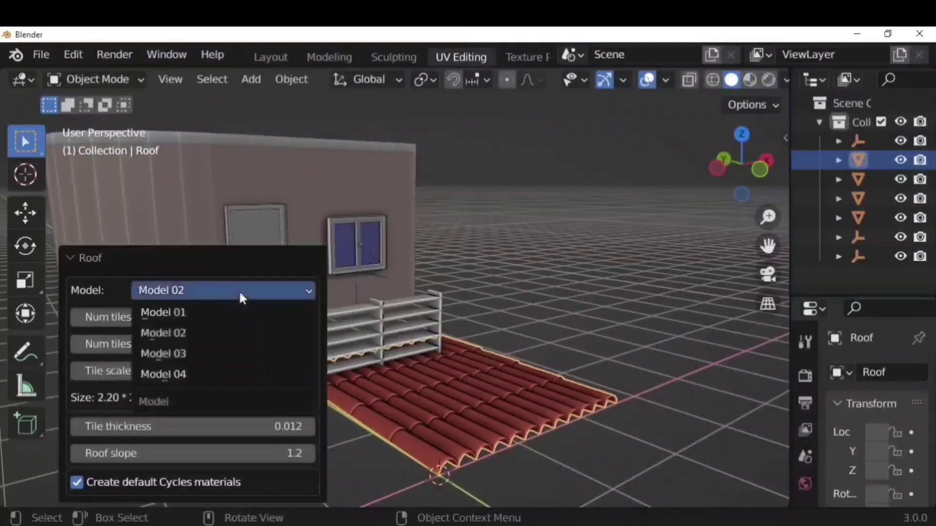
pyautogui.click(232, 352)
pyautogui.click(234, 292)
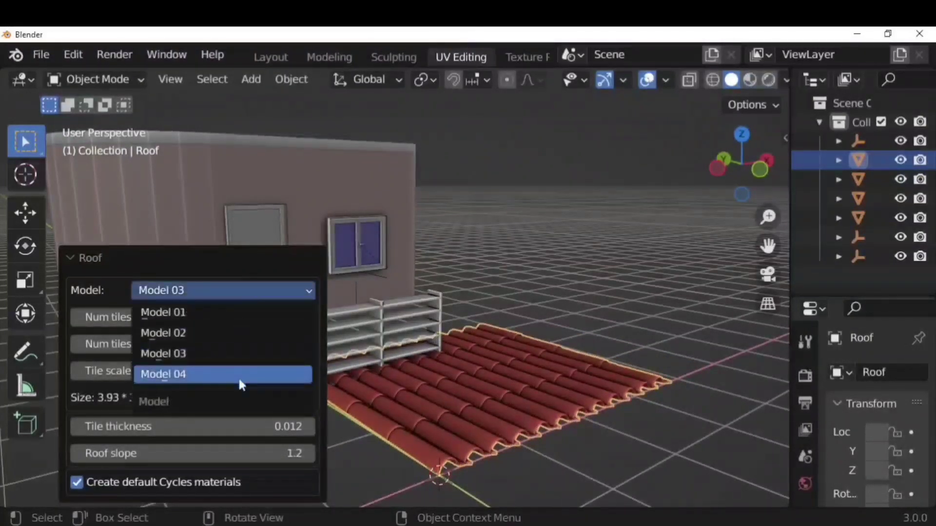
pyautogui.click(238, 375)
# - Set the roof's tile count to 6 along X and 2 along Y
pyautogui.click(185, 318)
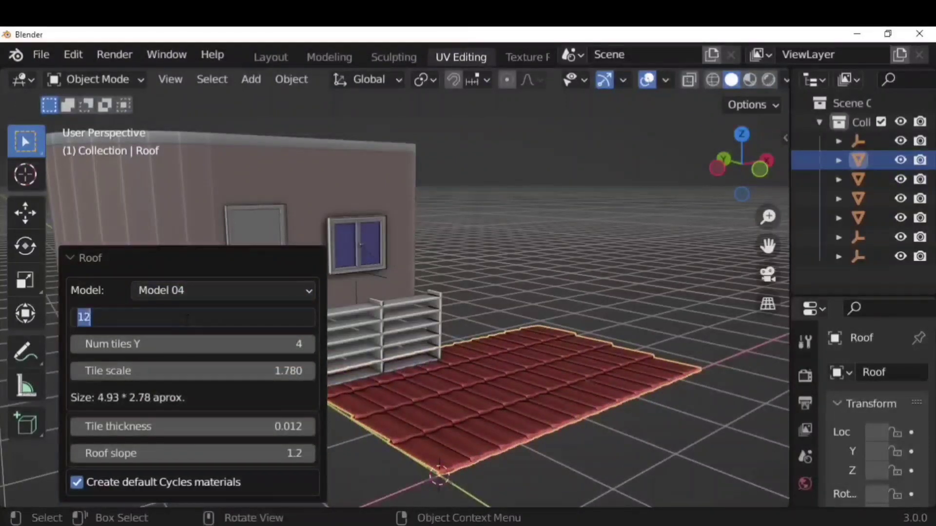
pyautogui.write('6')
pyautogui.press('Return')
pyautogui.click(188, 344)
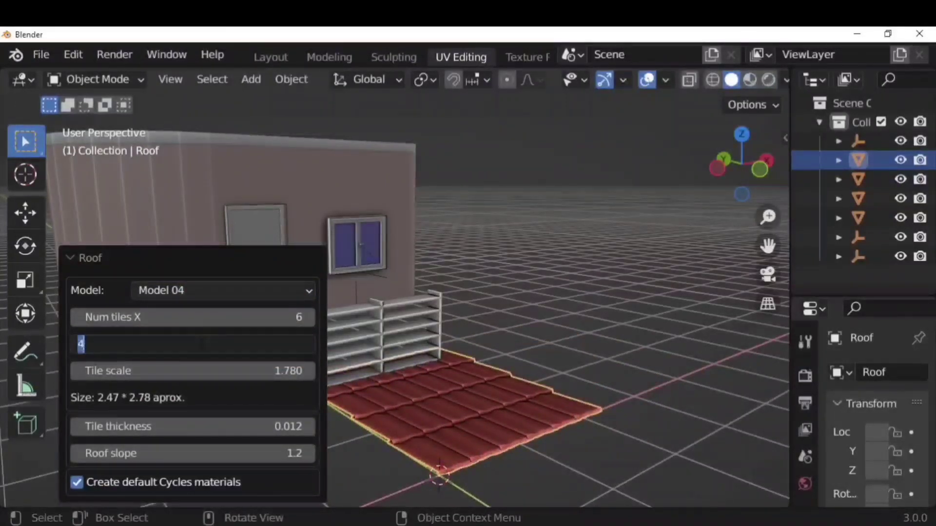
pyautogui.press('Return')
# - Try a roof tile scale of 3, set it to 1, and collapse the roof settings
pyautogui.click(187, 375)
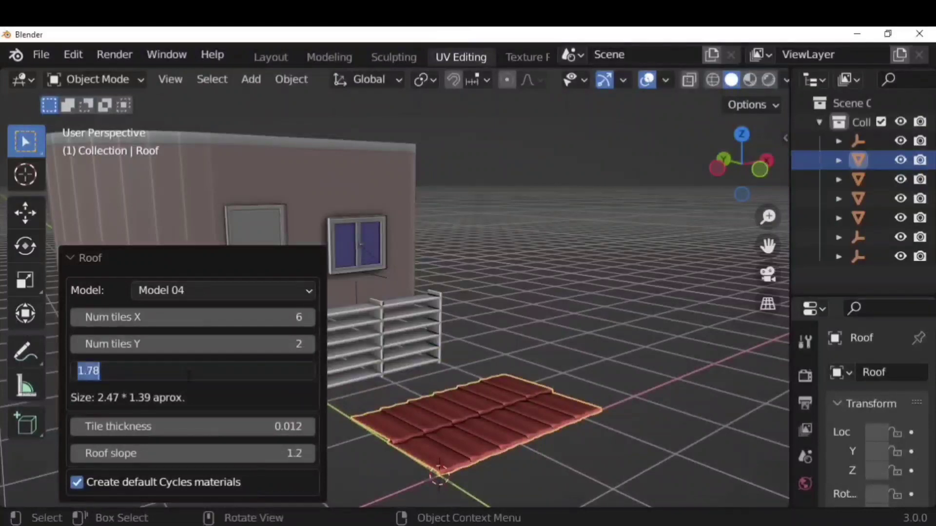
pyautogui.write('3')
pyautogui.press('Return')
pyautogui.click(187, 376)
pyautogui.write('1')
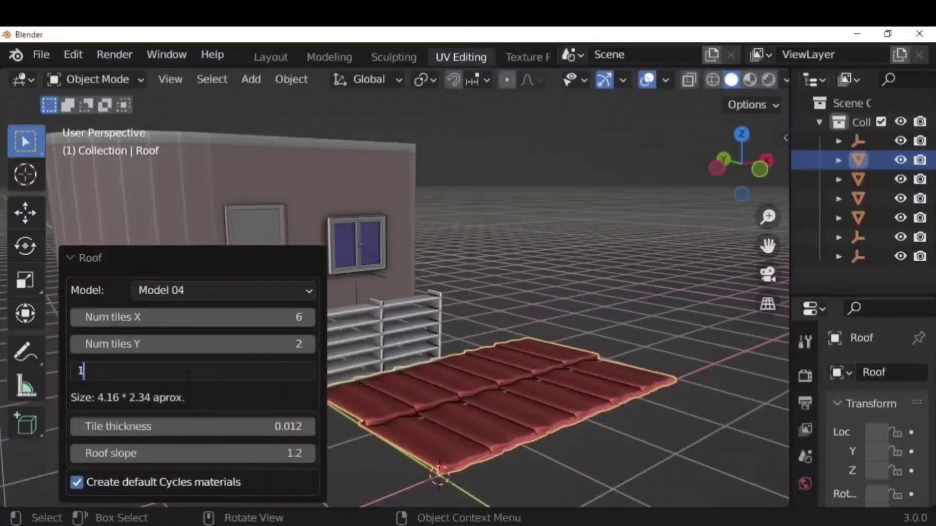
pyautogui.press('Return')
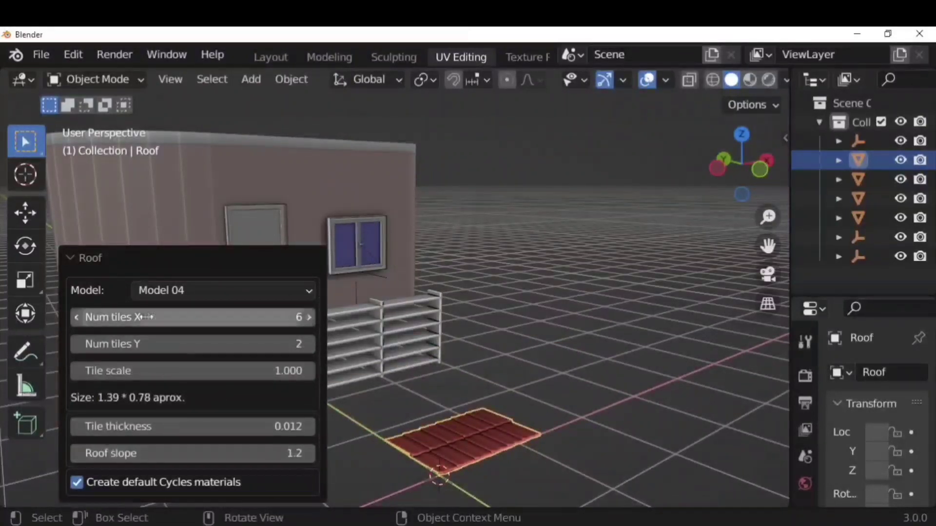
pyautogui.click(94, 266)
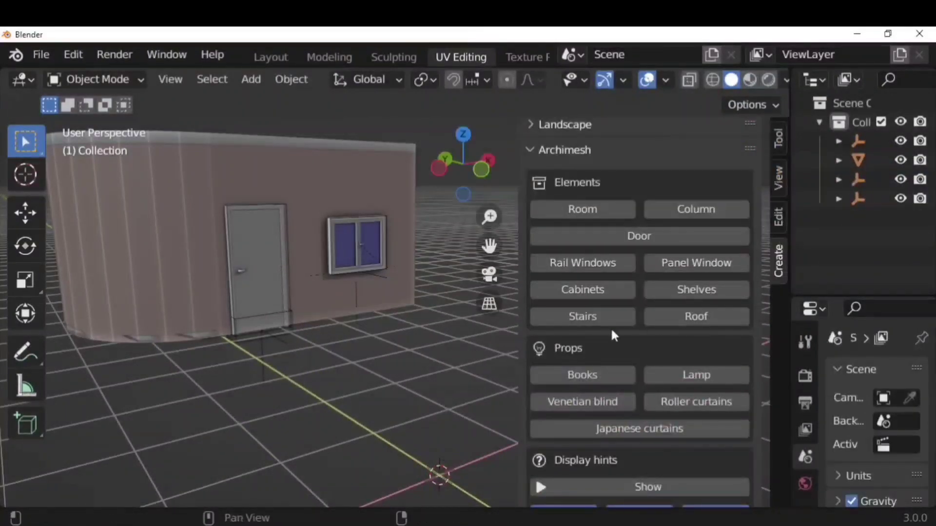
# - Add Archimesh stairs and set their model to Rounded
pyautogui.click(596, 336)
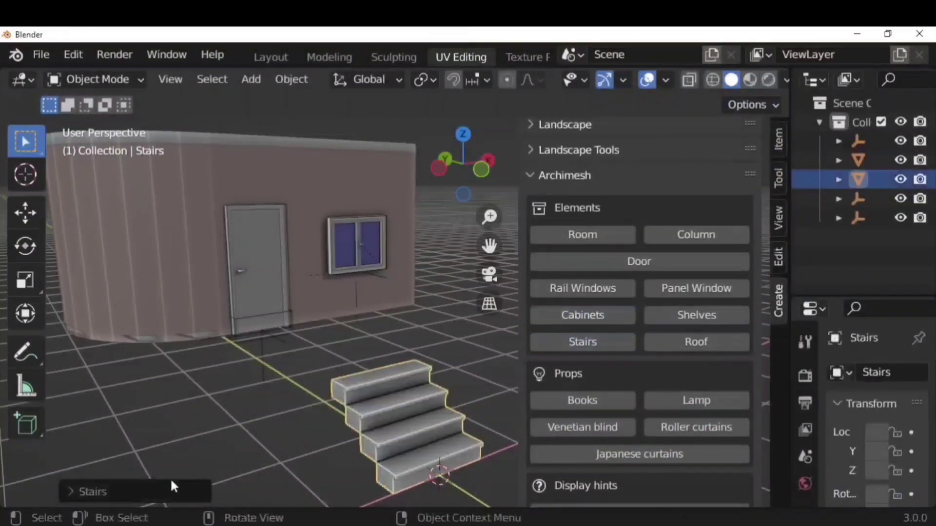
pyautogui.click(111, 490)
pyautogui.click(170, 292)
pyautogui.click(151, 330)
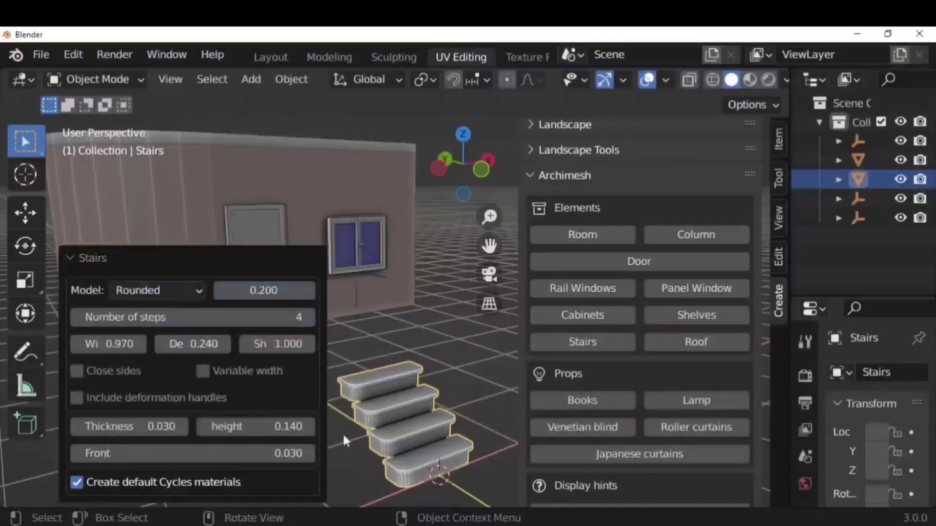
# - Set the stairs' number of steps to 10
pyautogui.click(147, 318)
pyautogui.write('10')
pyautogui.press('Return')
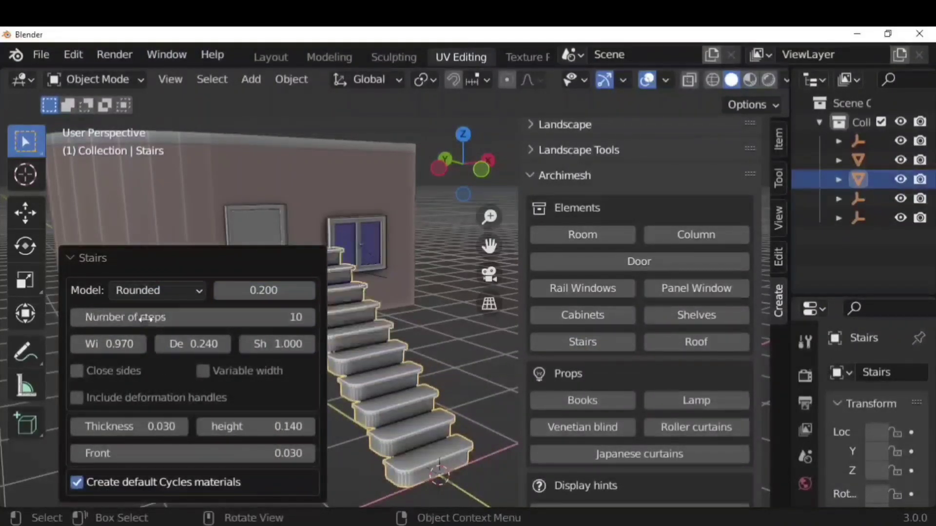
# - Set the stairs' width to 1.540, depth to 0.330 and shift to 0.700
pyautogui.press('n')
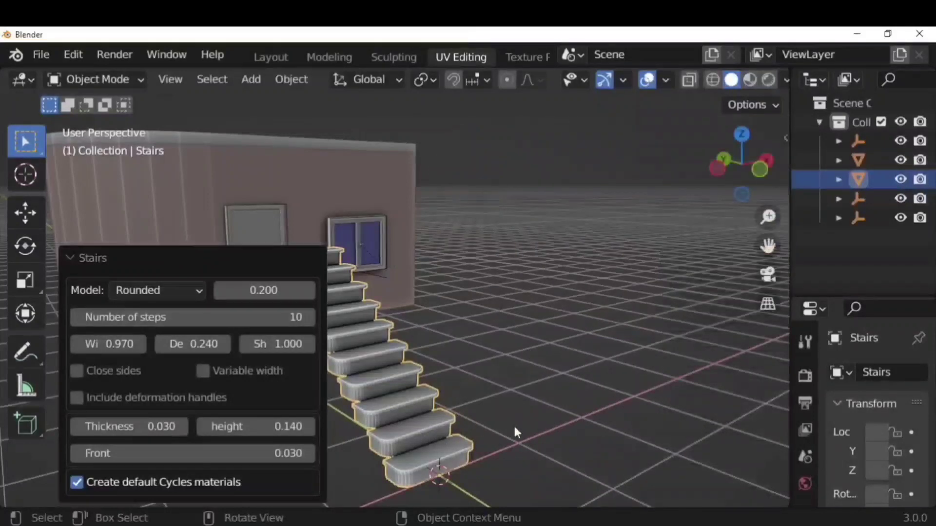
pyautogui.keyDown('shift'); pyautogui.moveTo(559, 423); pyautogui.dragTo(598, 410, button='middle'); pyautogui.keyUp('shift')
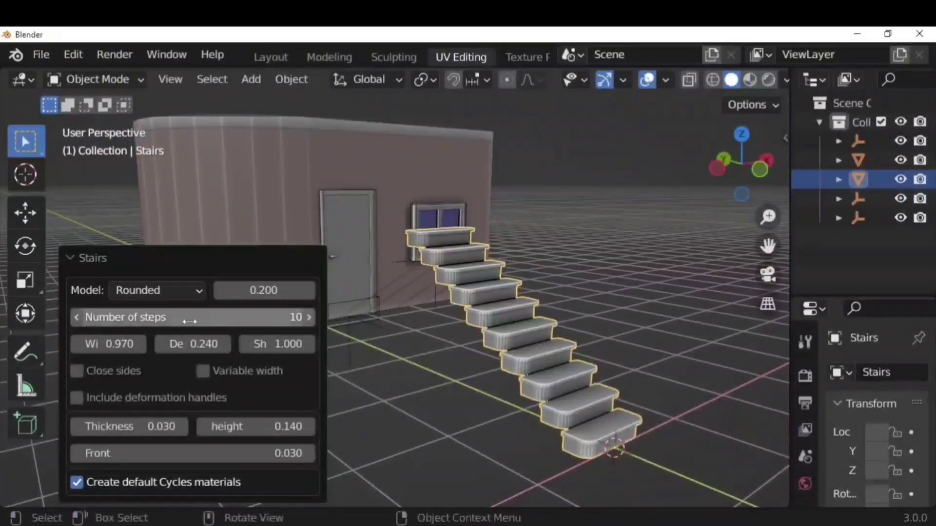
pyautogui.moveTo(117, 347); pyautogui.dragTo(195, 345)
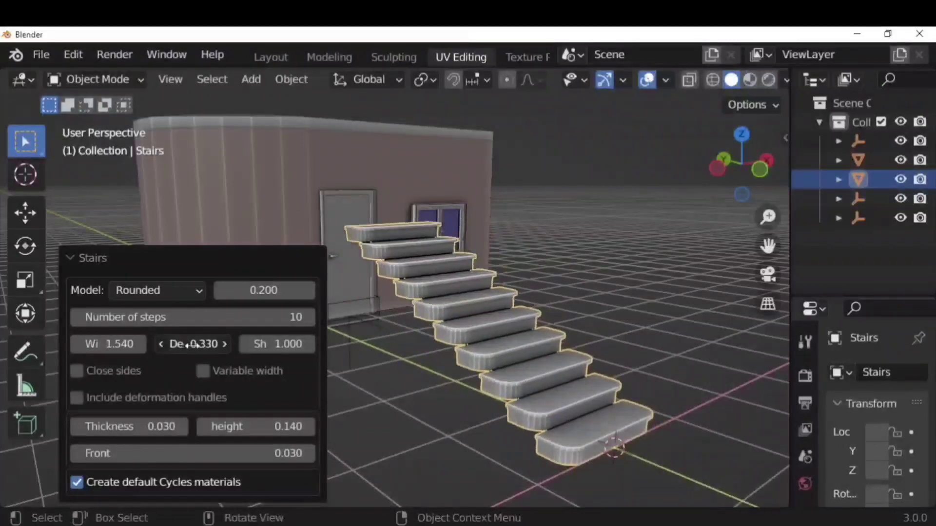
pyautogui.moveTo(266, 344); pyautogui.dragTo(268, 344)
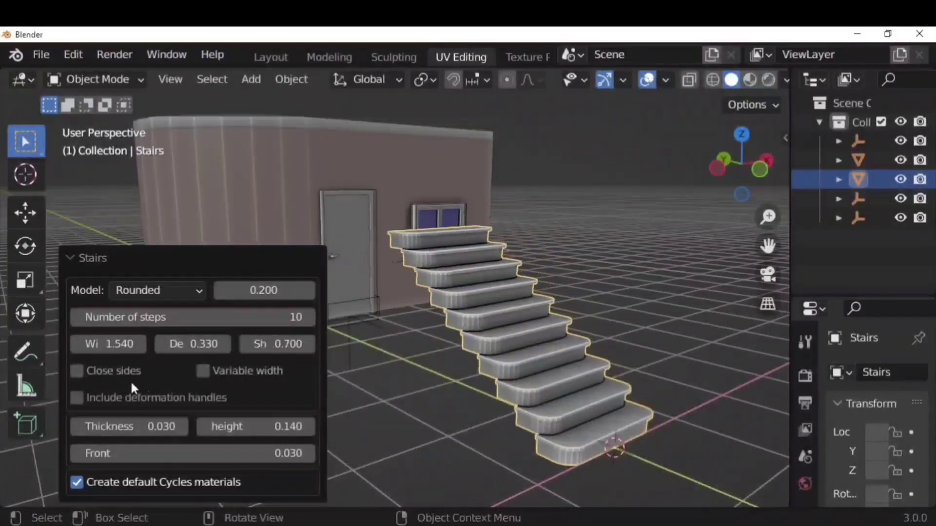
# - Toggle the stairs' closed sides on and off, adjust the step thickness and height, and collapse the settings
pyautogui.click(90, 372)
pyautogui.click(89, 370)
pyautogui.moveTo(120, 428); pyautogui.dragTo(120, 428)
pyautogui.moveTo(227, 427)
pyautogui.mouseDown()
pyautogui.moveTo(243, 427)
pyautogui.moveTo(214, 427)
pyautogui.moveTo(239, 428)
pyautogui.mouseUp()
pyautogui.moveTo(432, 436); pyautogui.dragTo(380, 424, button='middle')
pyautogui.click(167, 312)
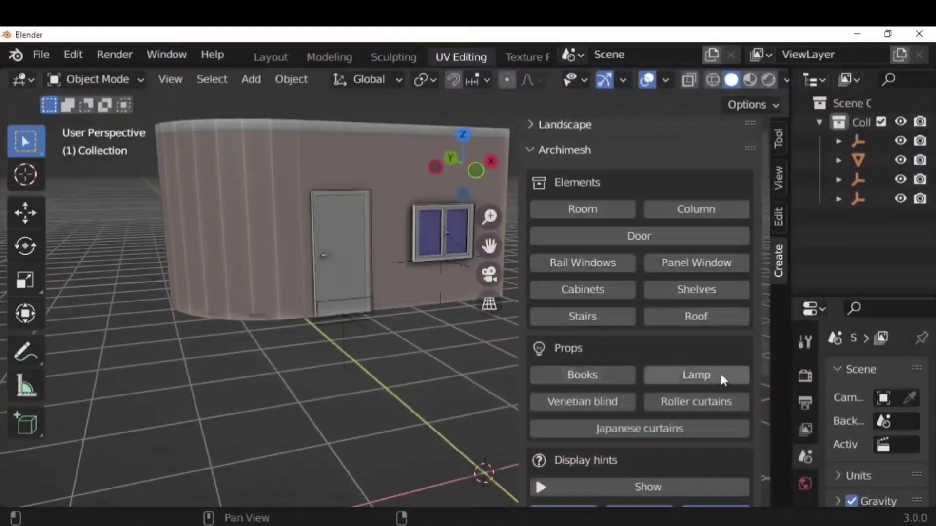
# - Add Archimesh books and expand their settings with the row of books in view
pyautogui.moveTo(437, 460); pyautogui.dragTo(478, 359, button='middle')
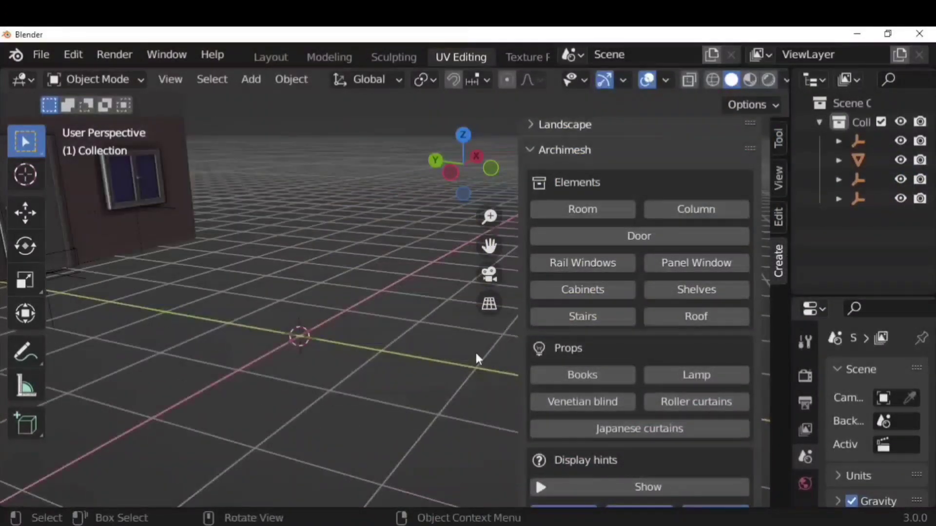
pyautogui.click(575, 374)
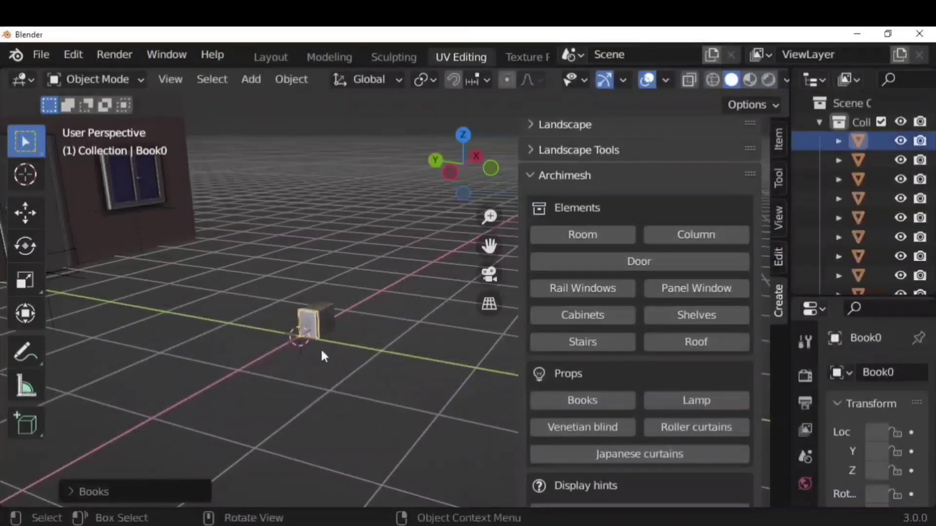
pyautogui.press('n')
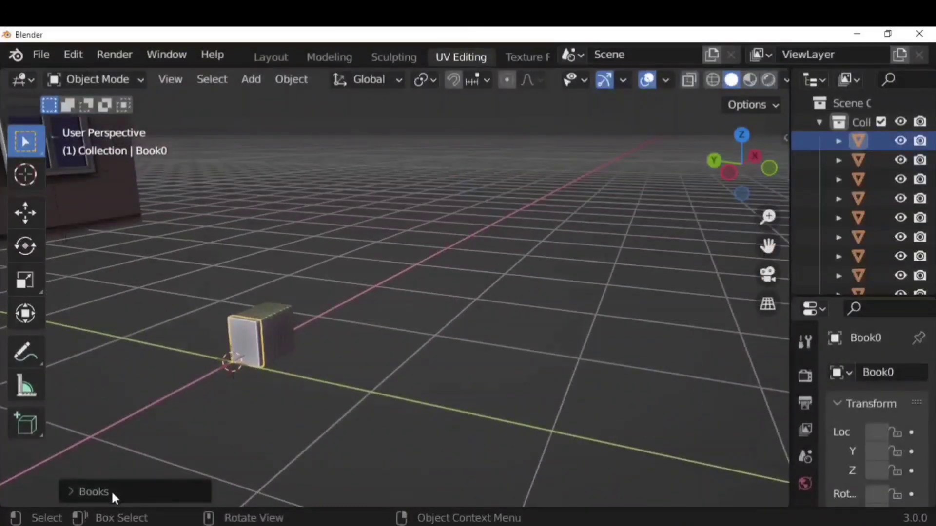
pyautogui.click(113, 493)
pyautogui.moveTo(458, 431); pyautogui.dragTo(254, 371, button='middle')
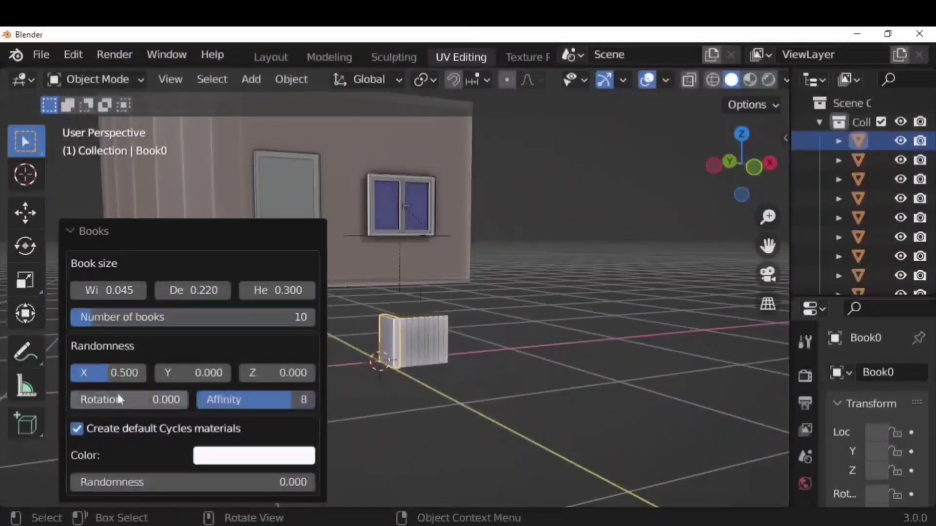
# - Set the books' rotation randomness to 0.5 and their color randomness to 0.5
pyautogui.click(135, 403)
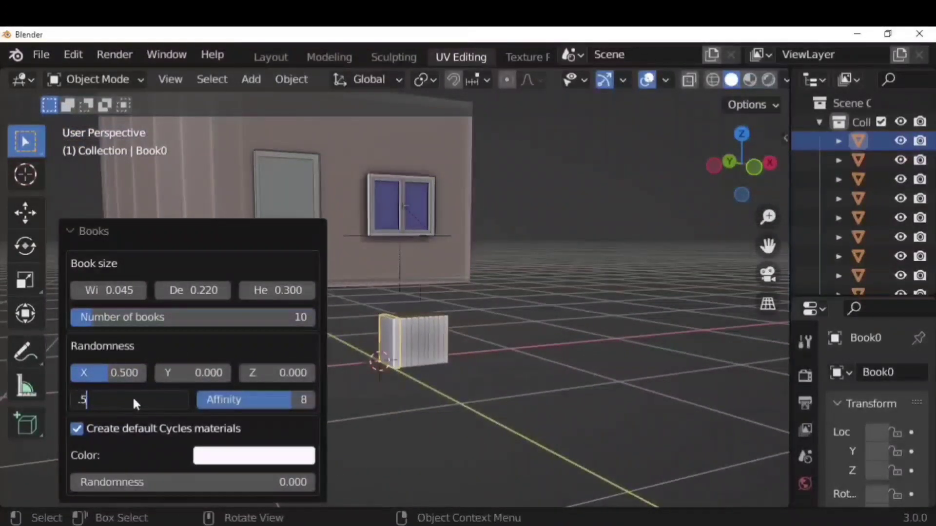
pyautogui.write('.5')
pyautogui.press('Return')
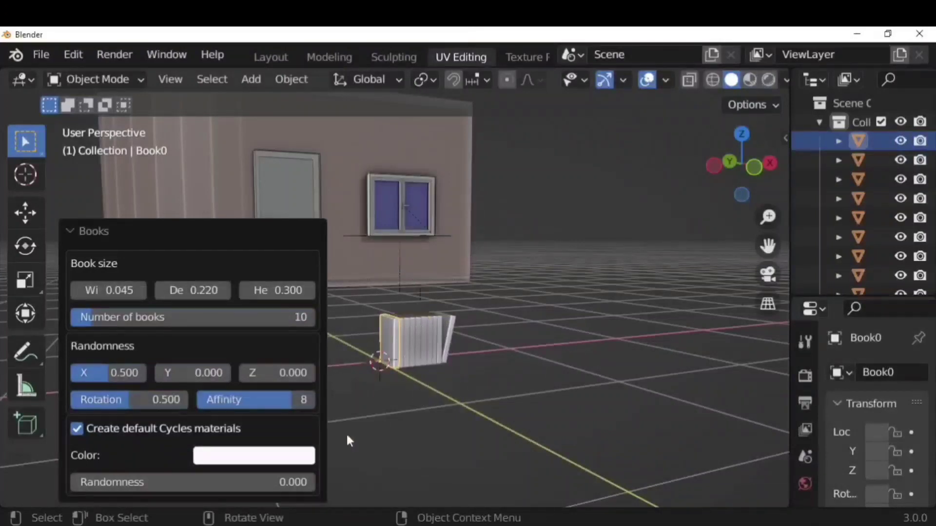
pyautogui.click(146, 482)
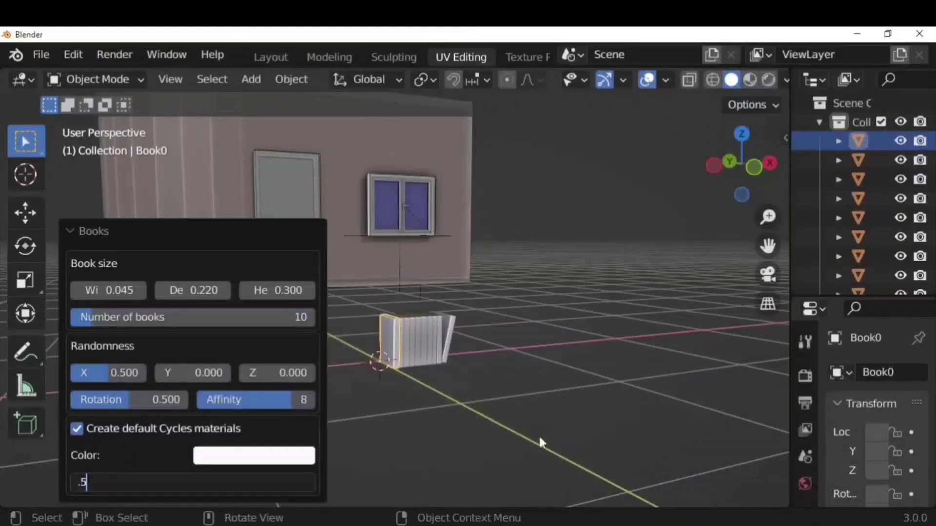
pyautogui.write('.5')
pyautogui.press('Return')
pyautogui.moveTo(478, 375); pyautogui.dragTo(501, 357, button='middle')
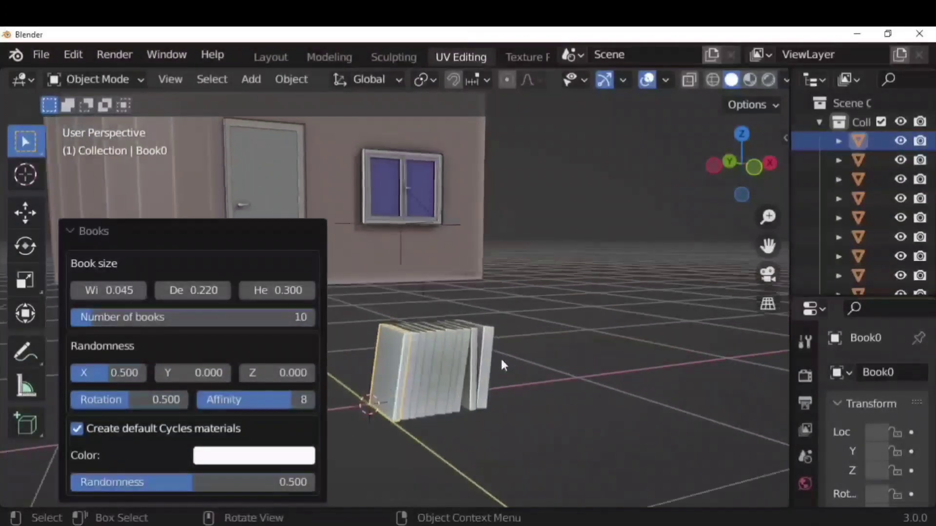
pyautogui.scroll(2, 501, 359)
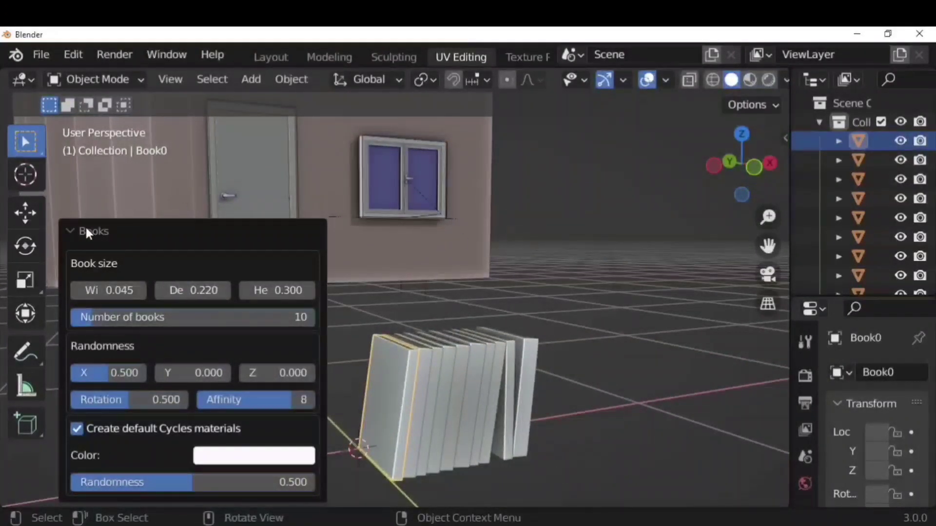
# - Delete the books and add an Archimesh lamp with the predefined Sphere base
pyautogui.press('Delete')
pyautogui.press('n')
pyautogui.click(682, 386)
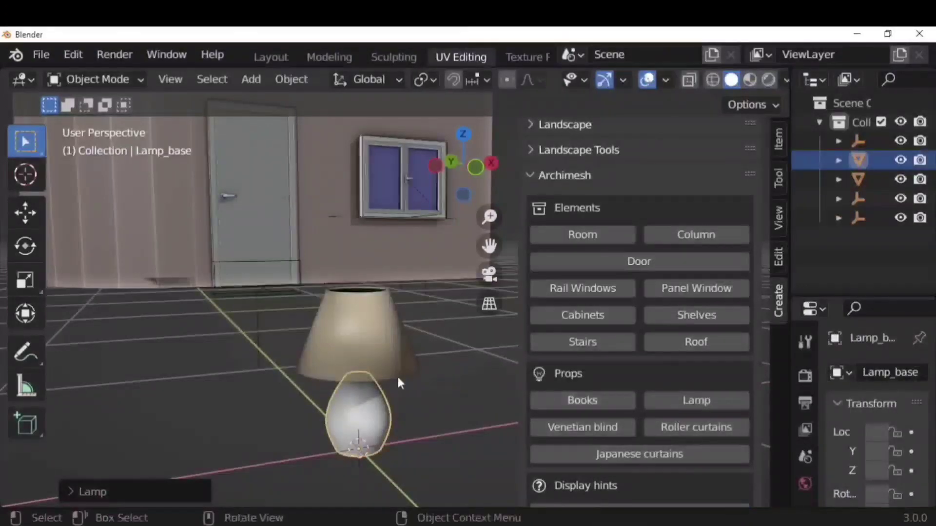
pyautogui.click(158, 493)
pyautogui.click(235, 192)
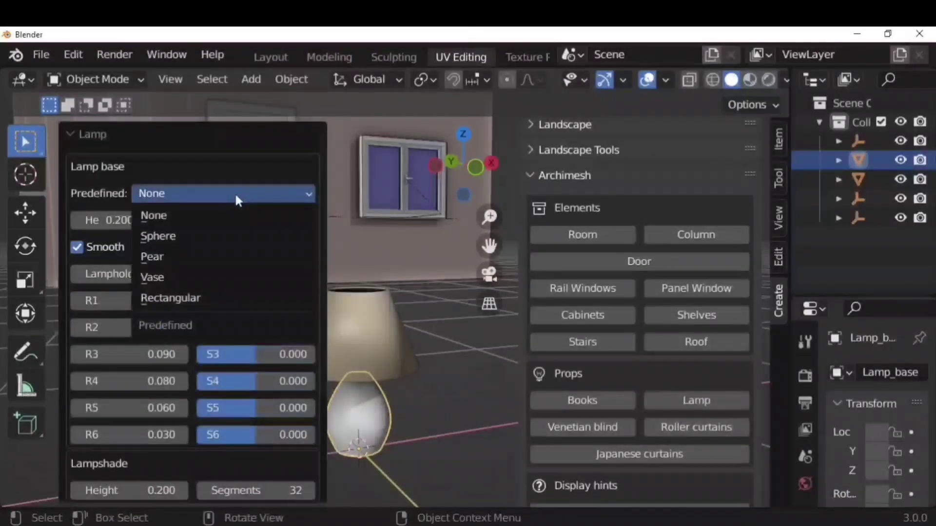
pyautogui.click(226, 241)
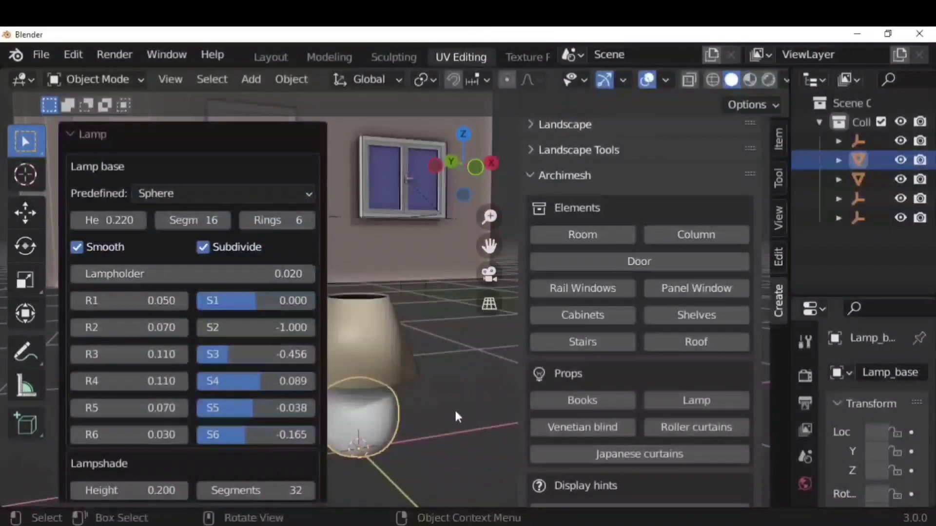
# - Try the Pear, Vase and Rectangular lamp bases, choose Vase, and collapse the lamp settings
pyautogui.press('n')
pyautogui.press('KP_Decimal')
pyautogui.click(229, 194)
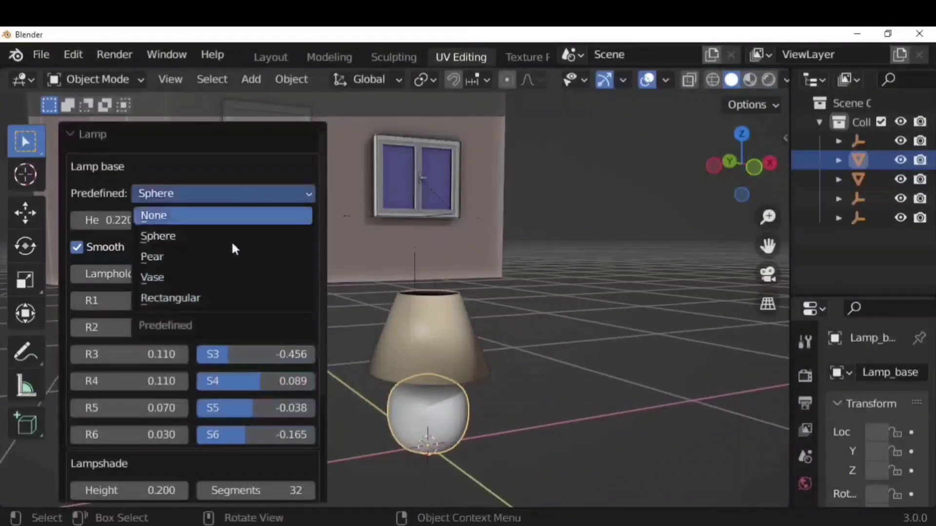
pyautogui.click(222, 257)
pyautogui.click(229, 194)
pyautogui.click(201, 278)
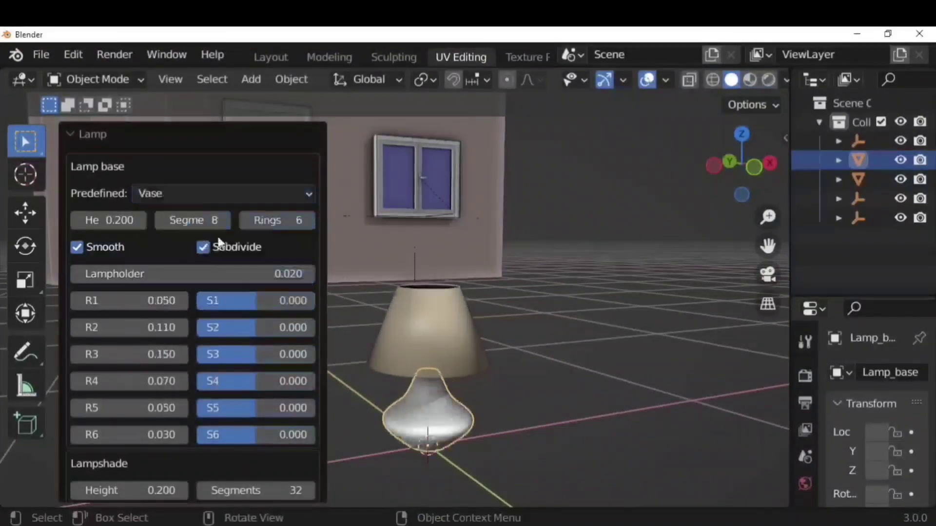
pyautogui.click(227, 194)
pyautogui.click(218, 299)
pyautogui.click(233, 193)
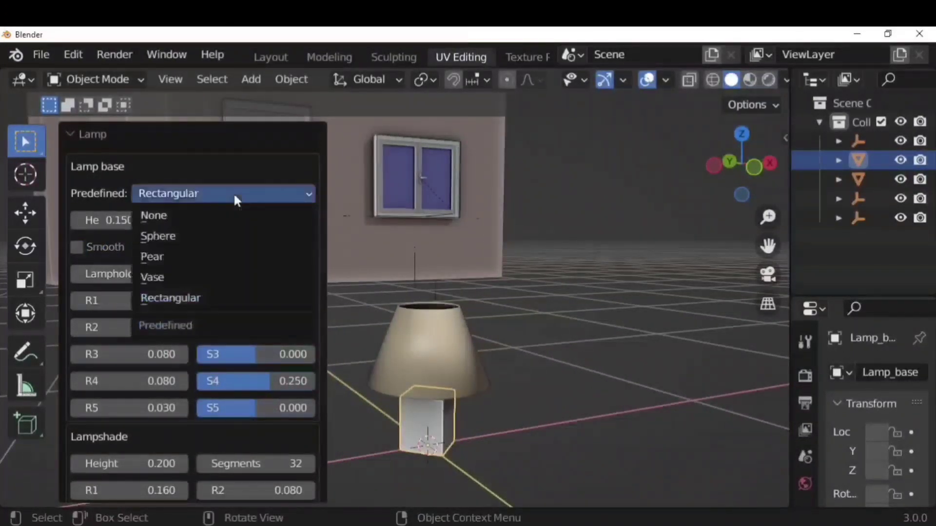
pyautogui.click(213, 277)
pyautogui.moveTo(415, 399); pyautogui.dragTo(431, 378, button='middle')
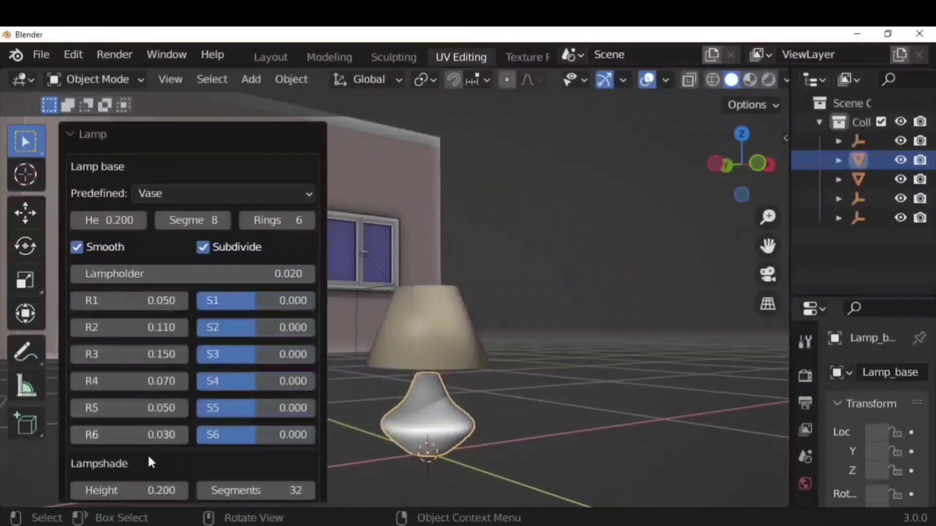
pyautogui.click(105, 134)
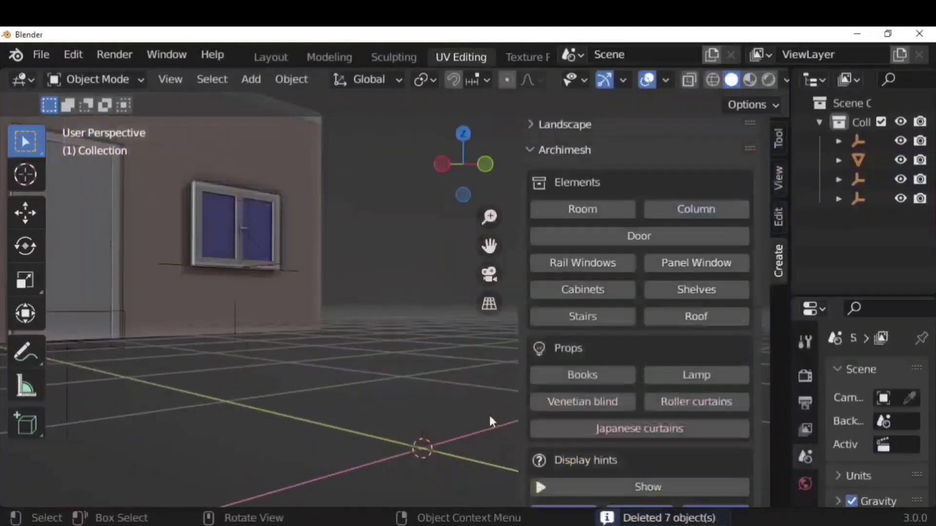
# - Add an Archimesh Venetian blind and expand its operator settings
pyautogui.click(606, 403)
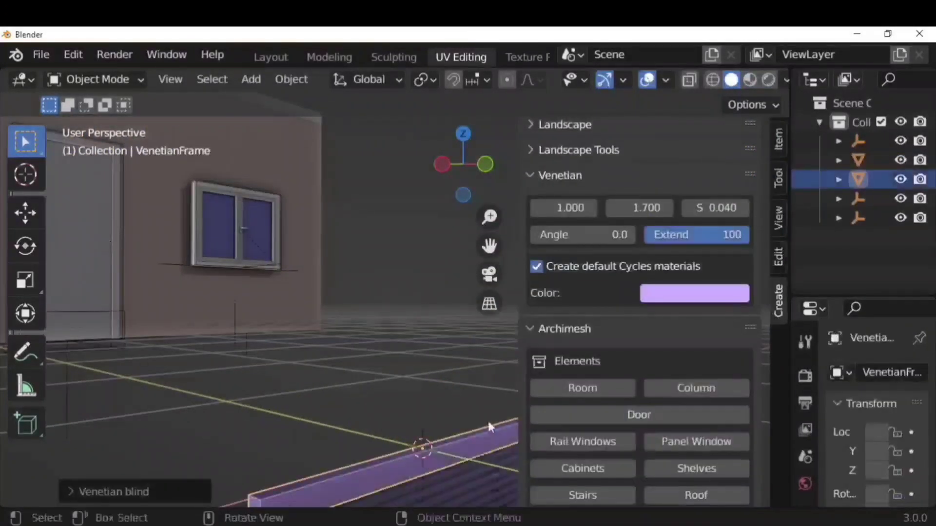
pyautogui.moveTo(489, 426); pyautogui.dragTo(453, 444, button='middle')
pyautogui.click(81, 492)
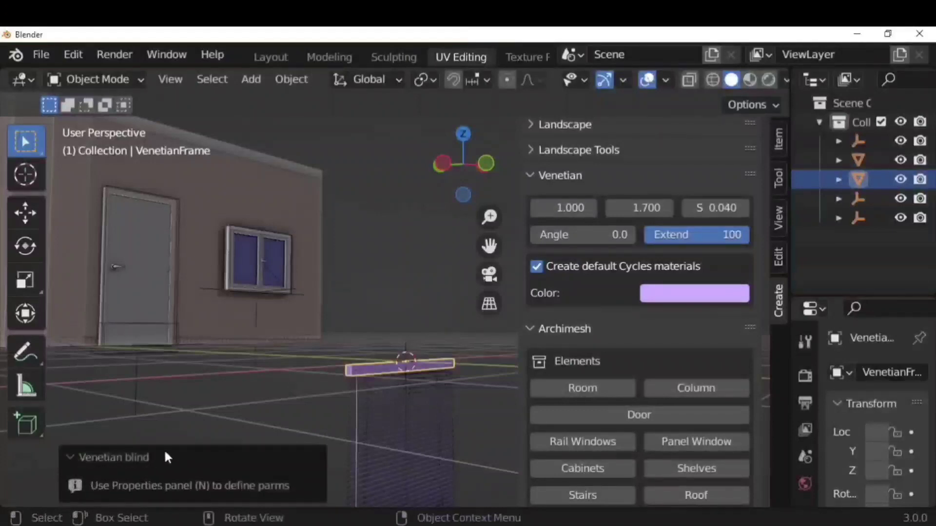
pyautogui.click(311, 412)
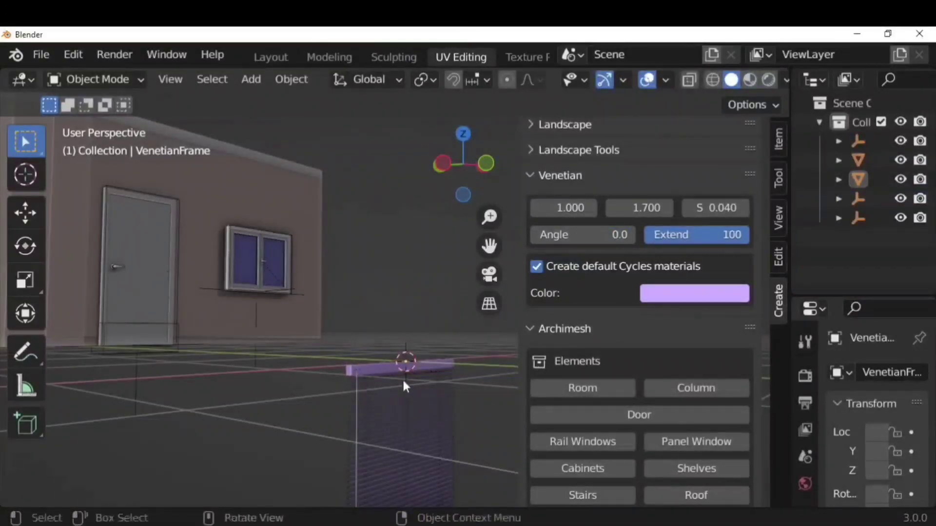
# - Select the Venetian blind's frame and delete it
pyautogui.click(381, 371)
pyautogui.click(420, 353)
pyautogui.press('Delete')
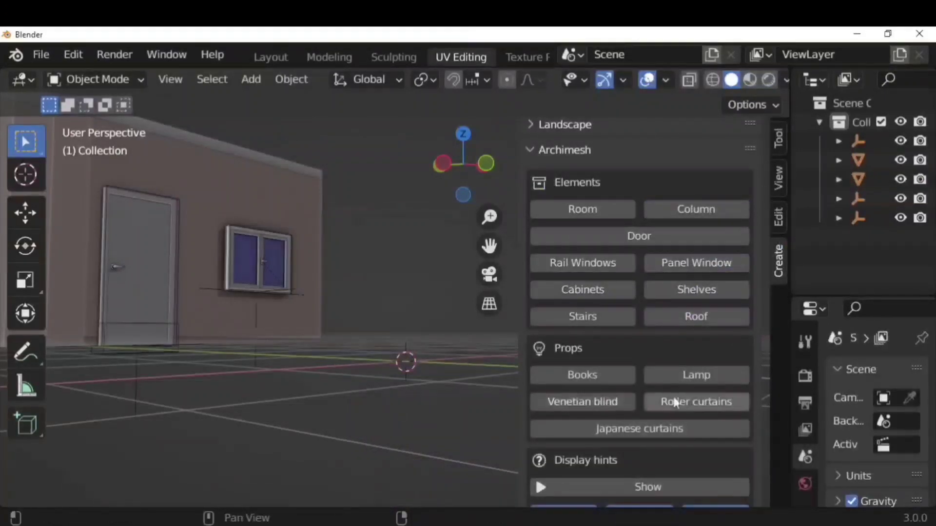
# - Add Archimesh roller curtains, view them beside the room, and collapse their settings
pyautogui.click(688, 402)
pyautogui.moveTo(468, 385); pyautogui.dragTo(459, 367, button='middle')
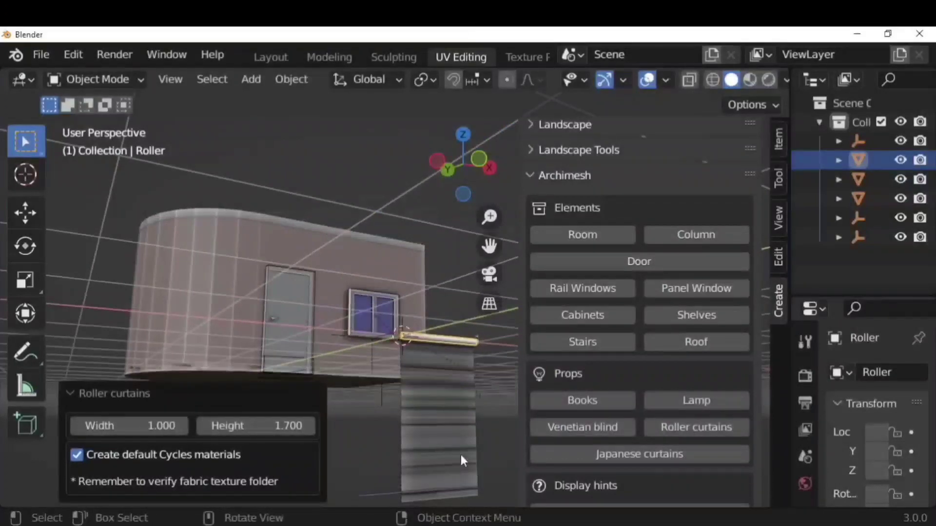
pyautogui.click(124, 394)
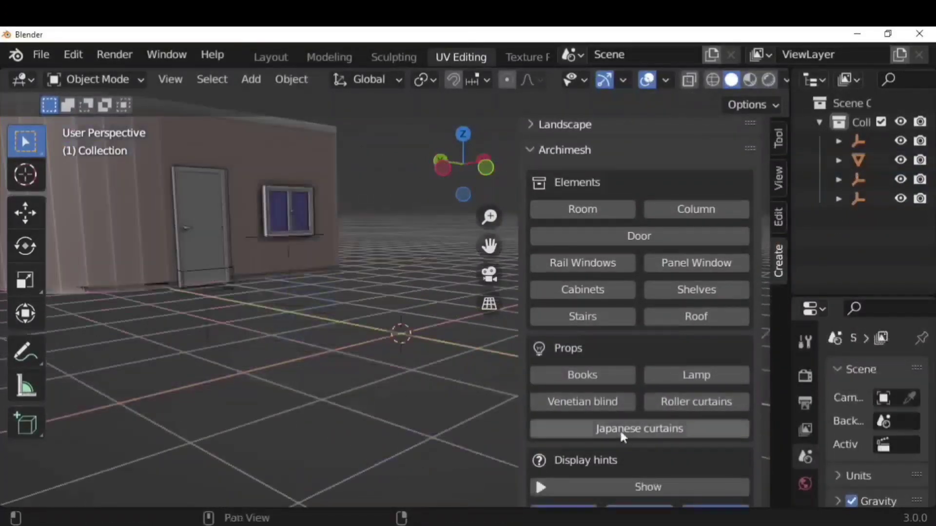
# - Add Archimesh Japanese curtains, then expand and collapse their settings
pyautogui.click(634, 429)
pyautogui.moveTo(428, 389); pyautogui.dragTo(498, 414, button='middle')
pyautogui.click(95, 492)
pyautogui.click(104, 312)
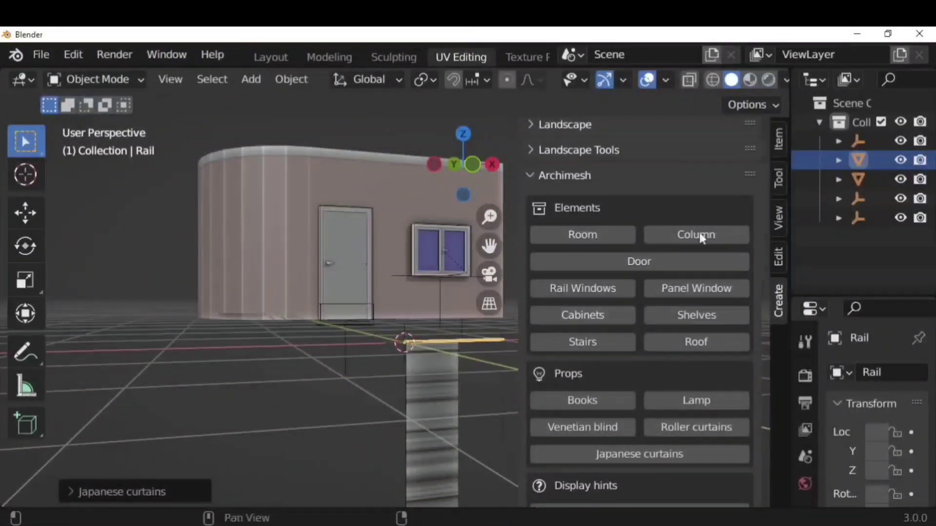
pyautogui.scroll(-8, 608, 335)
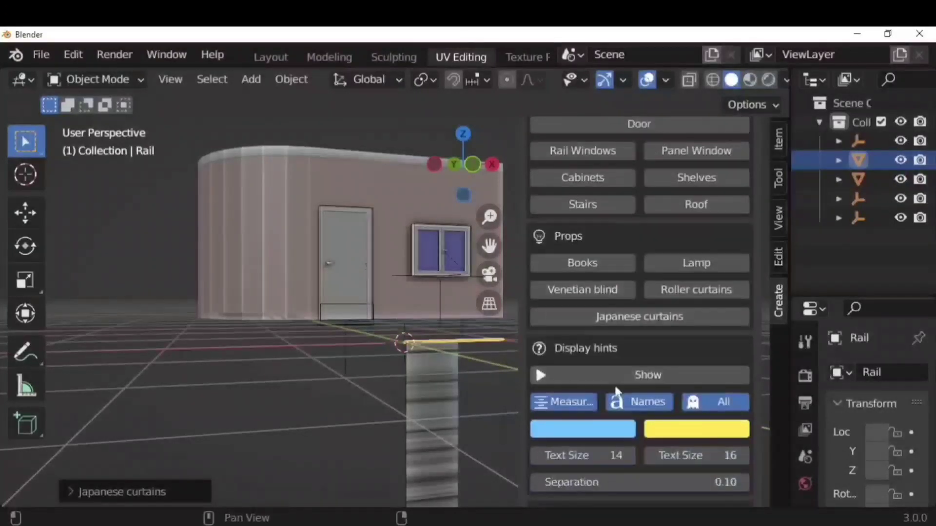
pyautogui.scroll(2, 644, 397)
pyautogui.scroll(6, 644, 398)
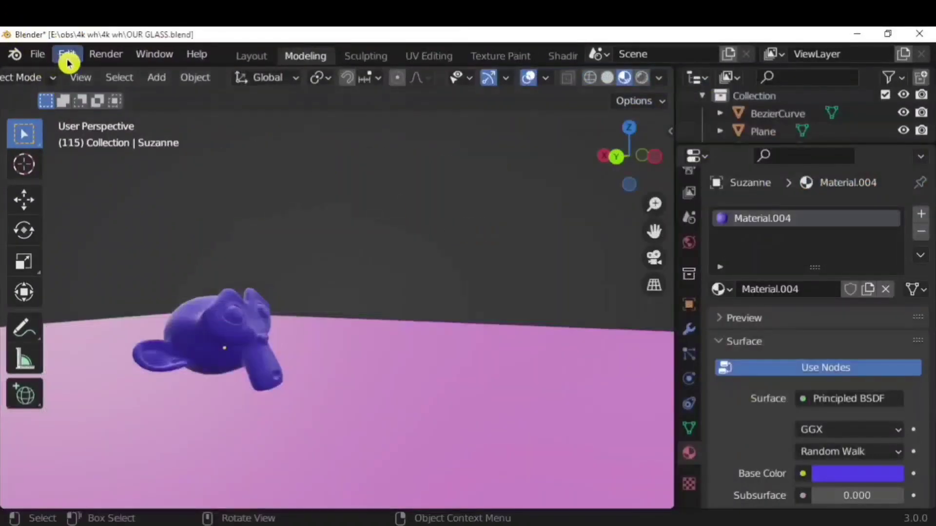
# - Find the Lighting: Tri-lighting add-on by searching for TRI in the preferences, enable it, and close the preferences
pyautogui.click(68, 59)
pyautogui.click(131, 313)
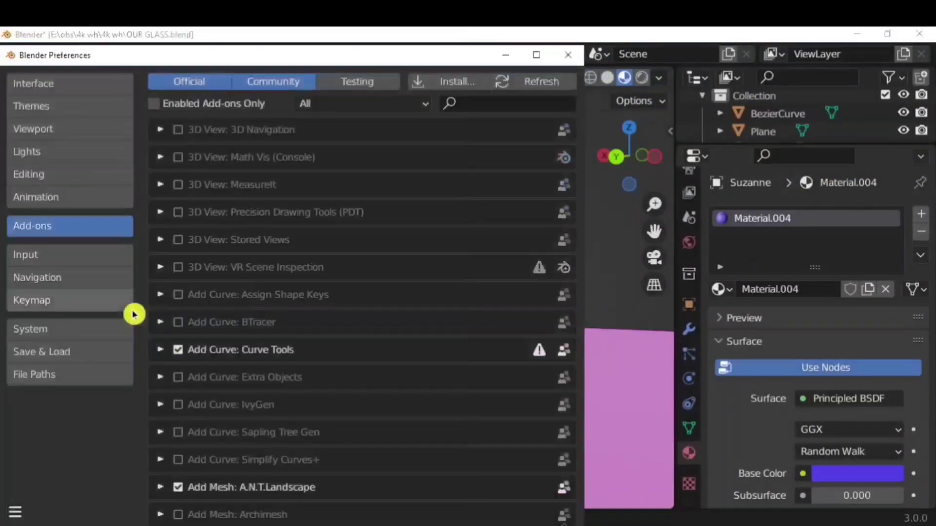
pyautogui.click(534, 104)
pyautogui.write('TRI')
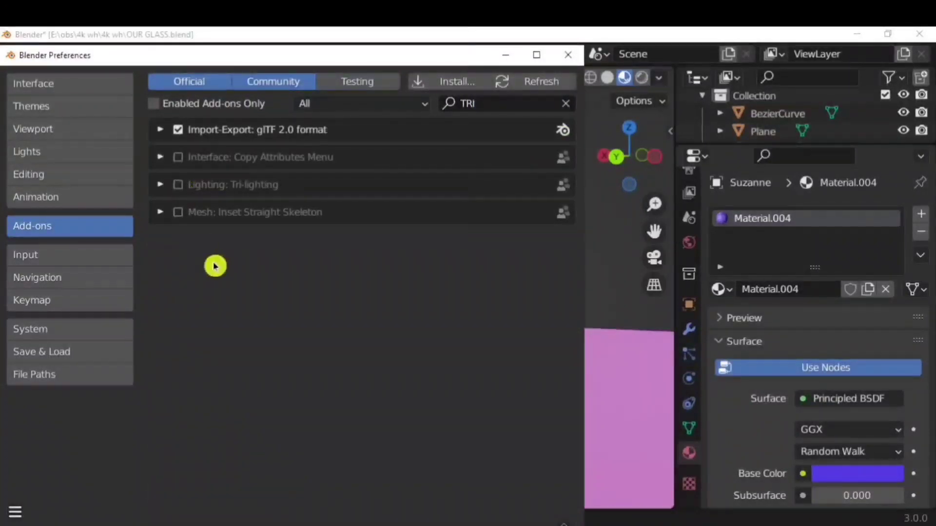
pyautogui.click(179, 187)
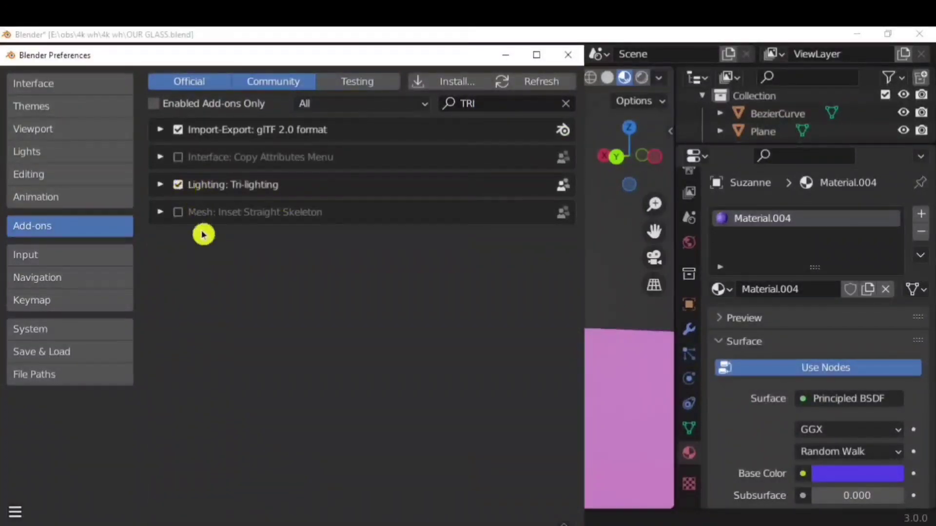
pyautogui.click(566, 55)
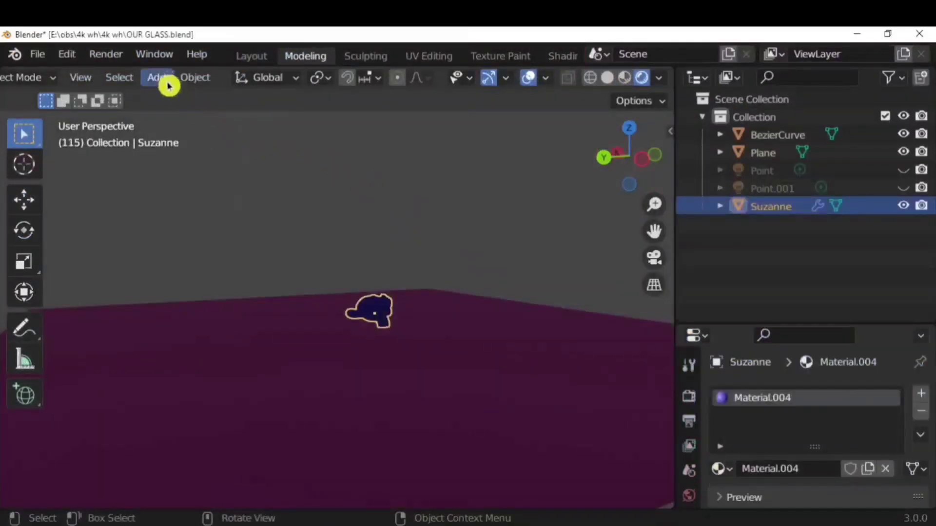
# - Add a three-point Tri-lighting setup aimed at the monkey head and collapse its creation settings
pyautogui.click(157, 77)
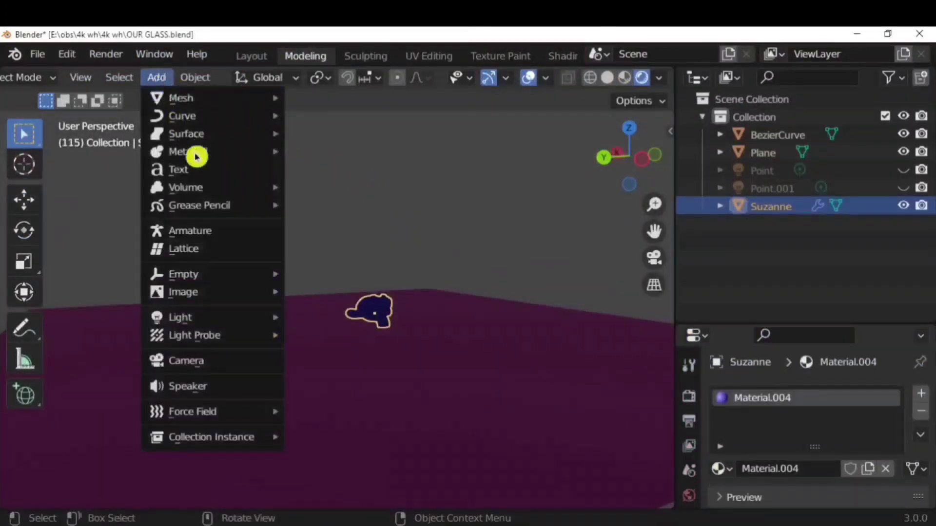
pyautogui.moveTo(233, 322)
pyautogui.click(359, 393)
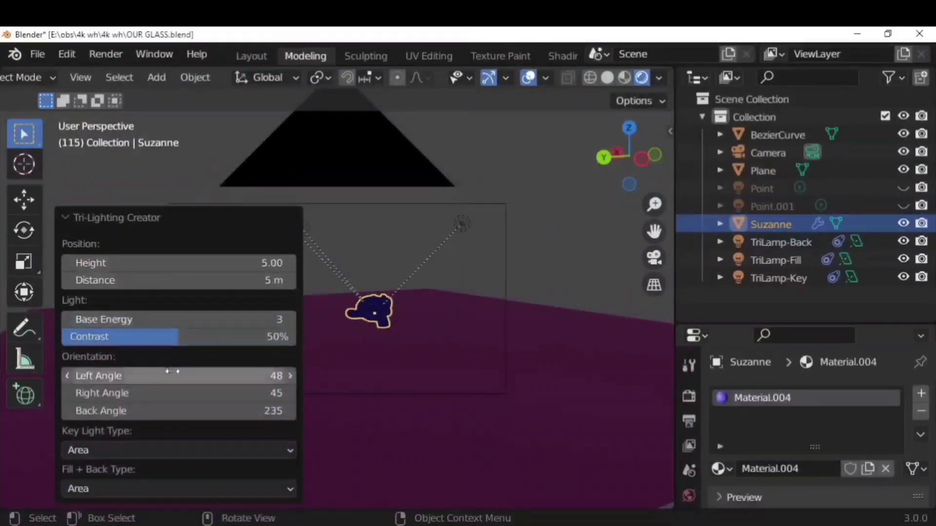
pyautogui.click(96, 223)
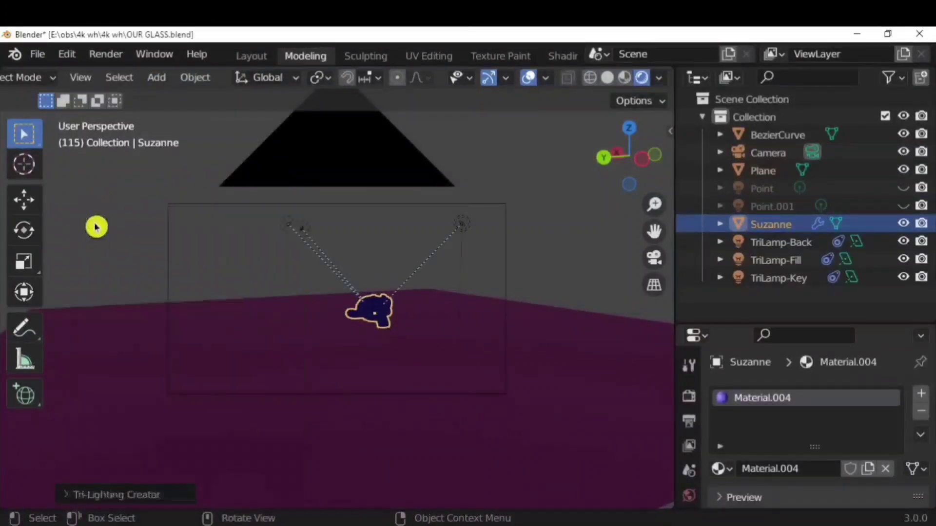
# - Select the fill light of the three-point setup and set its power to 200 W
pyautogui.click(462, 226)
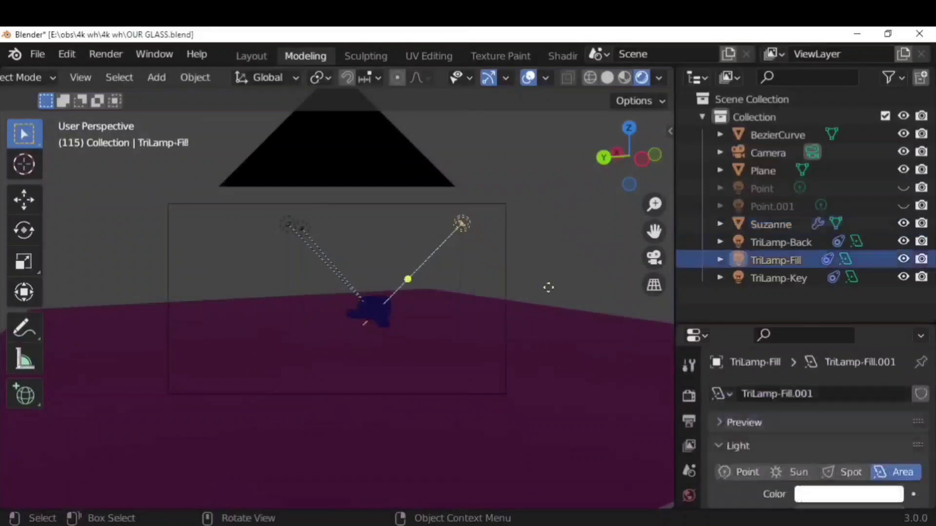
pyautogui.click(567, 257)
pyautogui.moveTo(568, 257); pyautogui.dragTo(545, 282, button='middle')
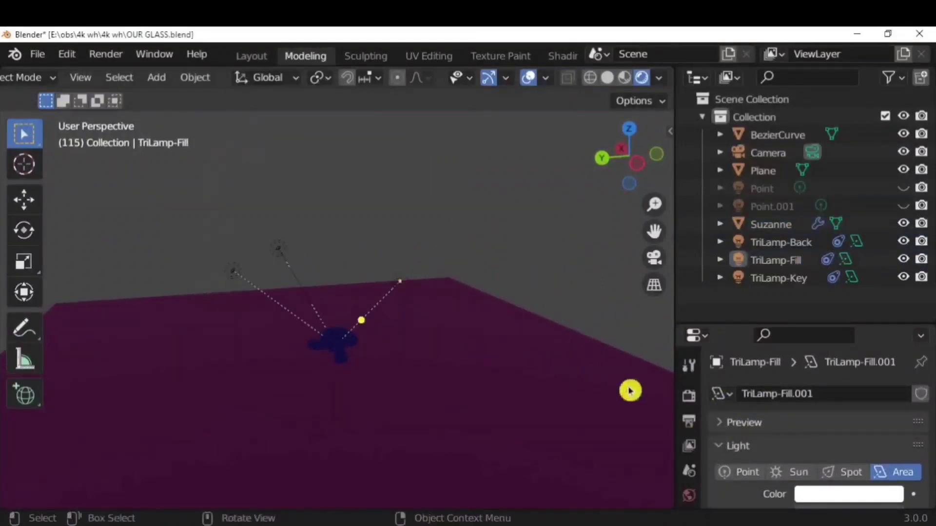
pyautogui.moveTo(738, 324); pyautogui.dragTo(738, 164)
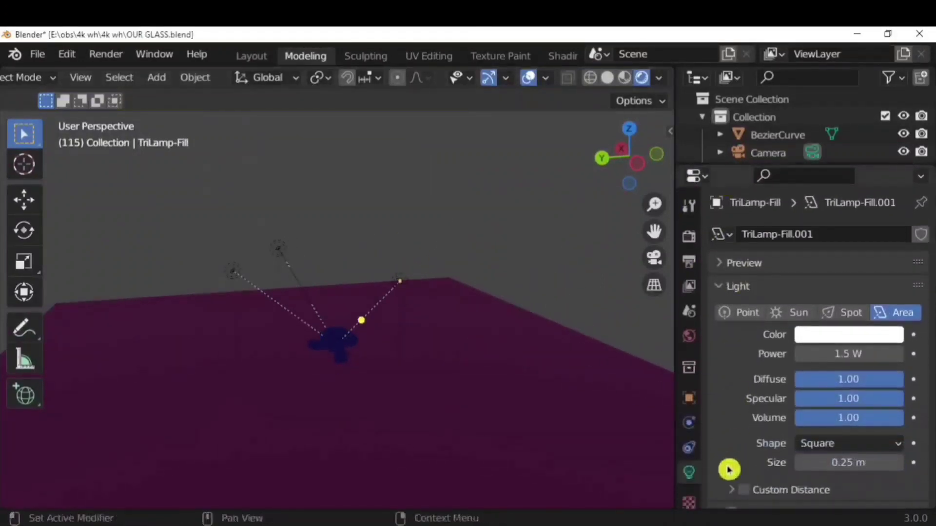
pyautogui.click(864, 356)
pyautogui.press('Return')
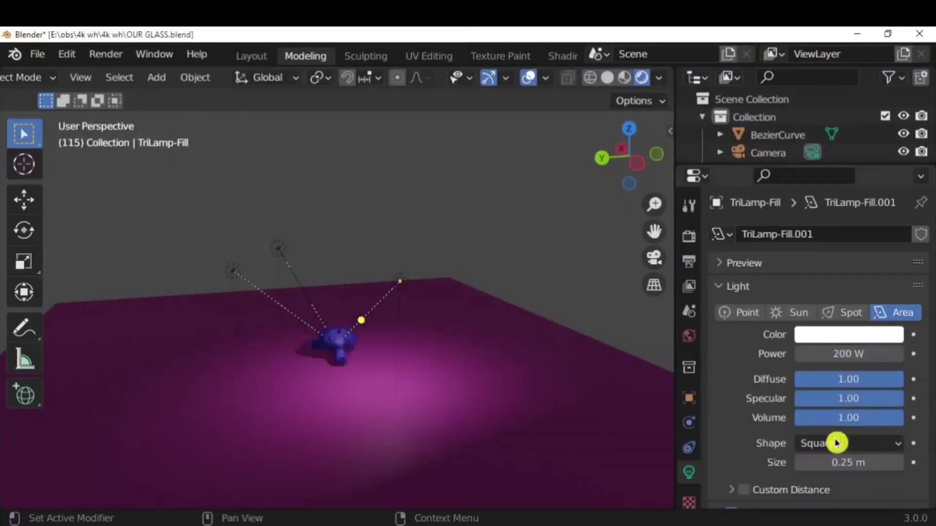
# - Select the back light and raise its power to about 183.5 W with Adjust Light Power
pyautogui.scroll(2, 358, 302)
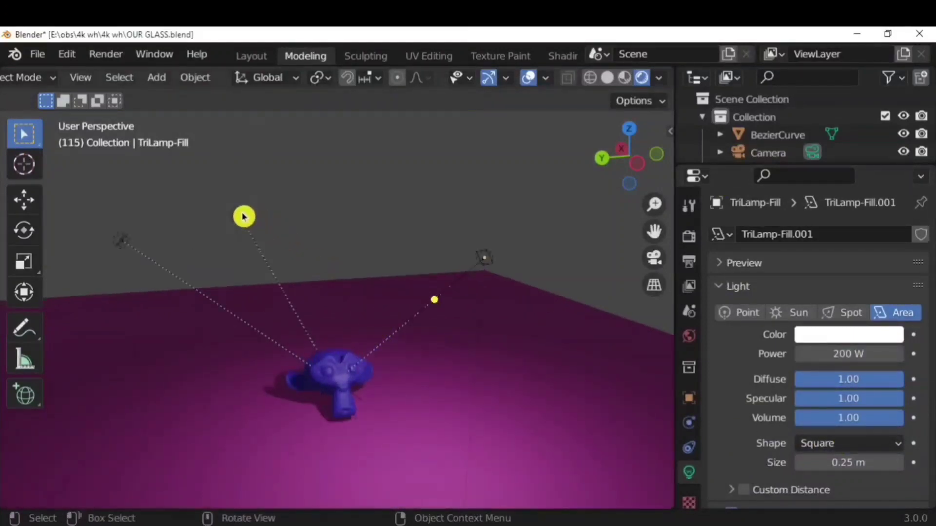
pyautogui.click(242, 216)
pyautogui.rightClick(271, 193)
pyautogui.click(271, 192)
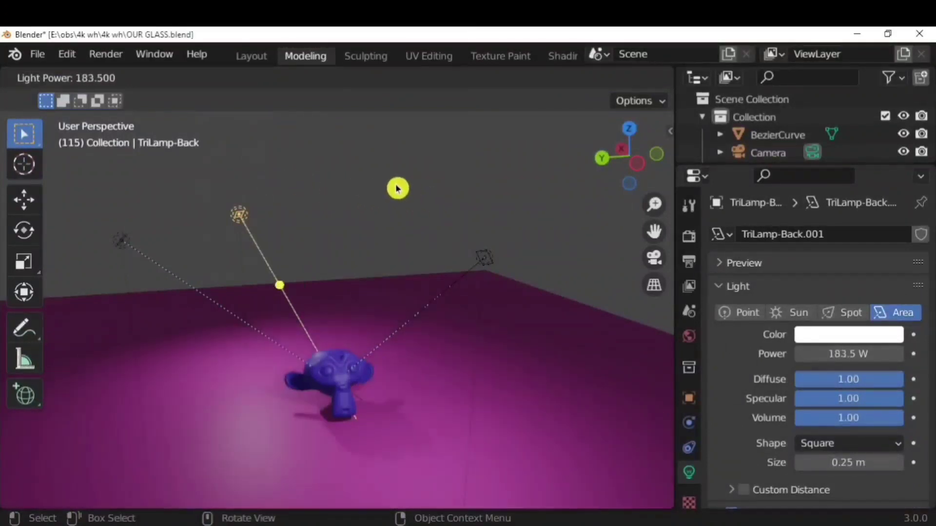
pyautogui.click(397, 188)
# - Select the key light and adjust its power to 6 W
pyautogui.click(125, 242)
pyautogui.rightClick(154, 219)
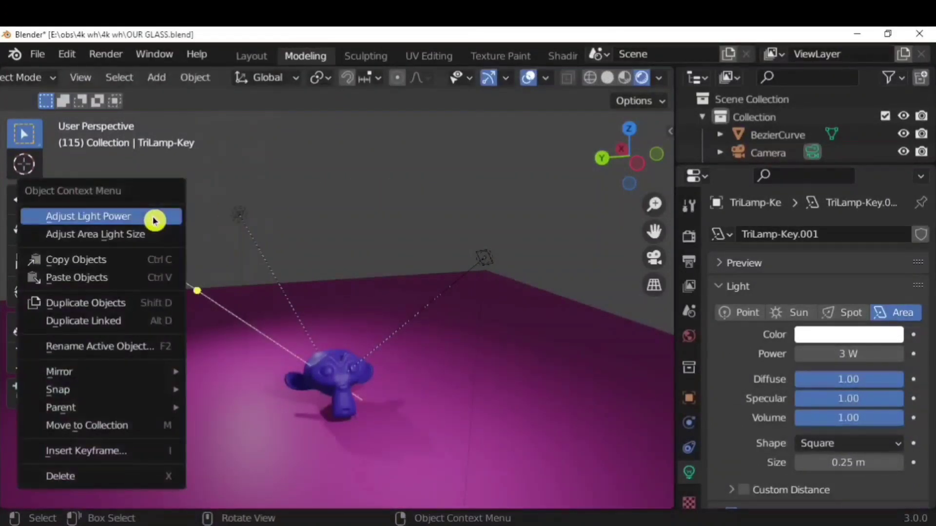
pyautogui.click(154, 217)
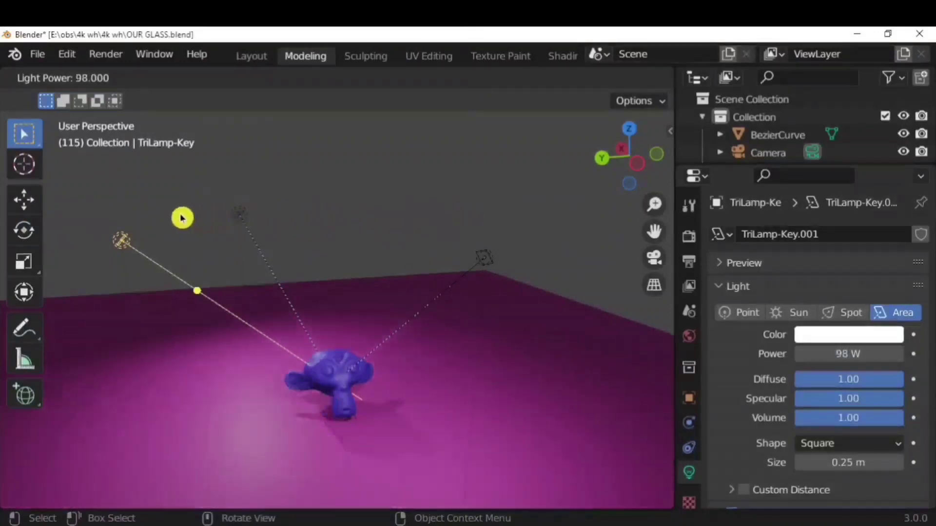
pyautogui.click(265, 253)
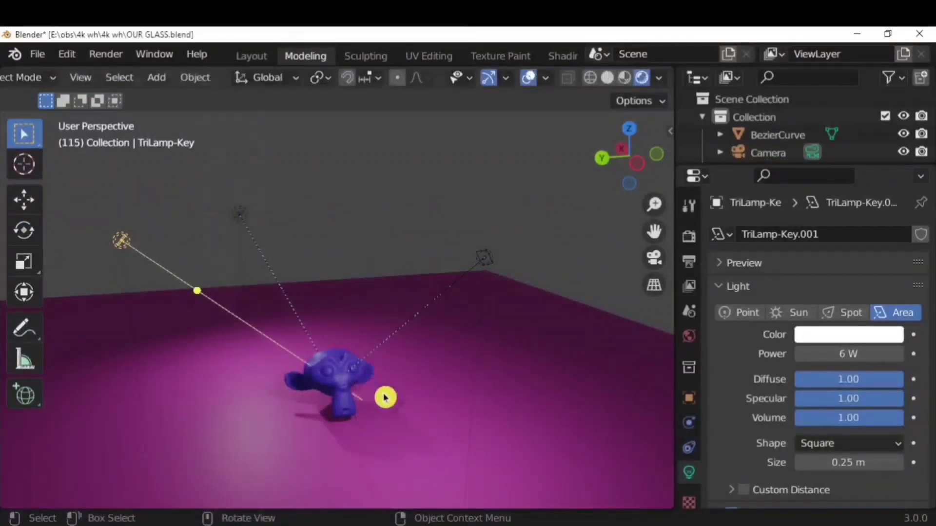
# - Examine the three-point lighting on the monkey head from several angles and distances
pyautogui.moveTo(385, 398); pyautogui.dragTo(401, 384, button='middle')
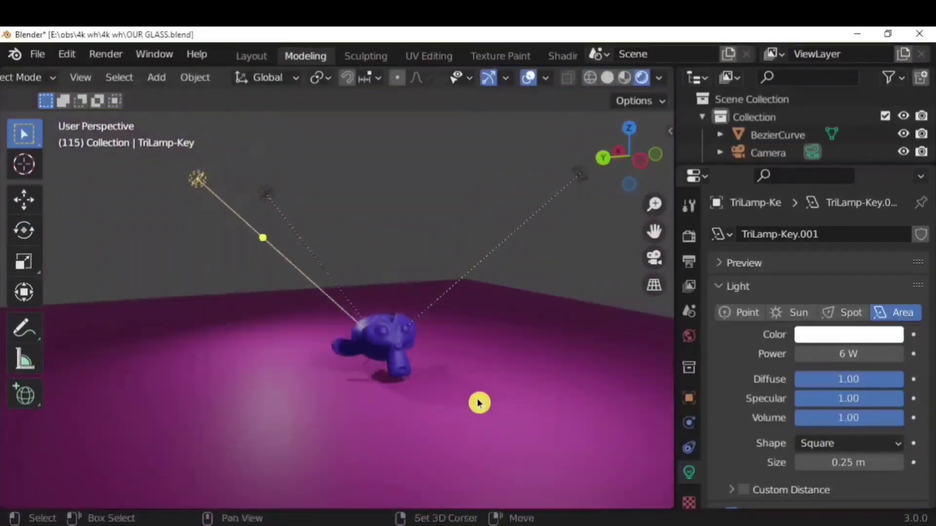
pyautogui.keyDown('shift'); pyautogui.moveTo(478, 404); pyautogui.dragTo(439, 385, button='middle'); pyautogui.keyUp('shift')
pyautogui.scroll(5, 320, 348)
pyautogui.moveTo(290, 366); pyautogui.dragTo(358, 338, button='middle')
pyautogui.scroll(-4, 308, 350)
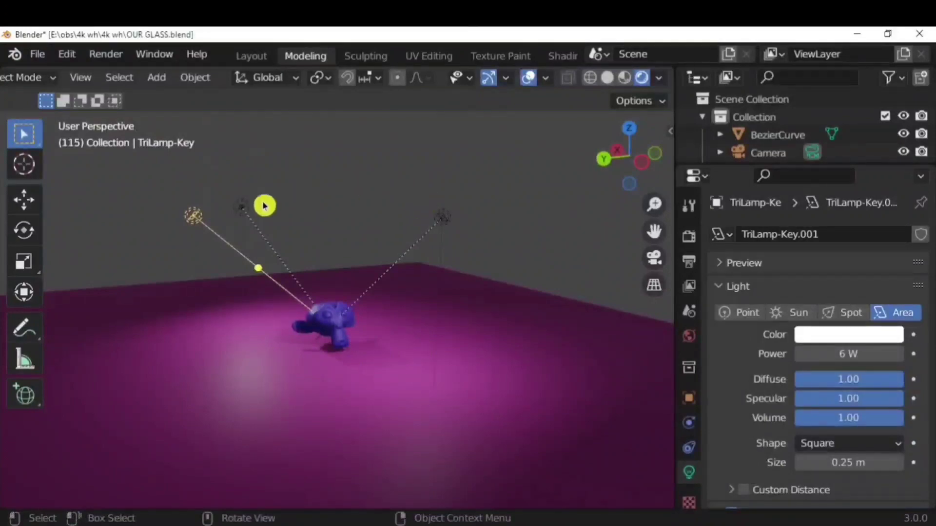
pyautogui.scroll(2, 356, 317)
pyautogui.scroll(2, 377, 330)
pyautogui.scroll(-2, 379, 332)
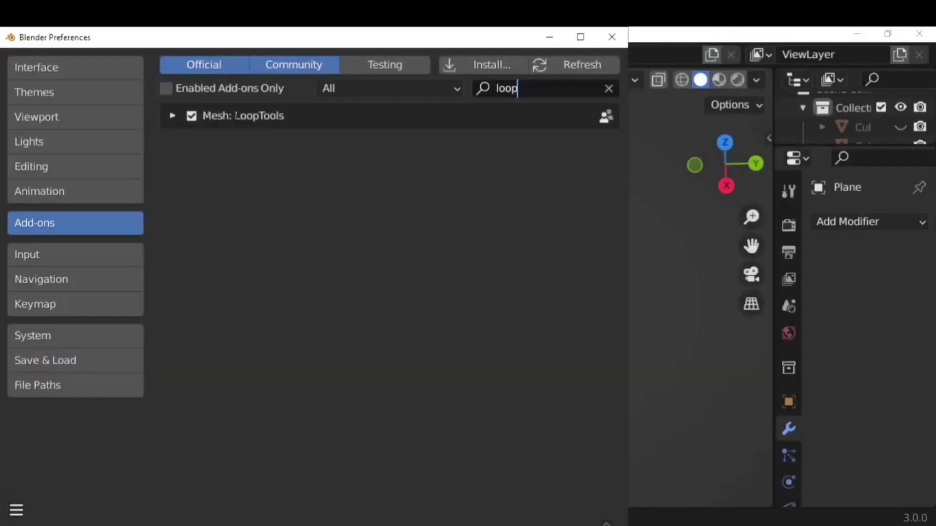
# - Close the preferences and, in Edit Mode, duplicate the plane's outer column of vertices about 2.66 m along Y
pyautogui.click(613, 39)
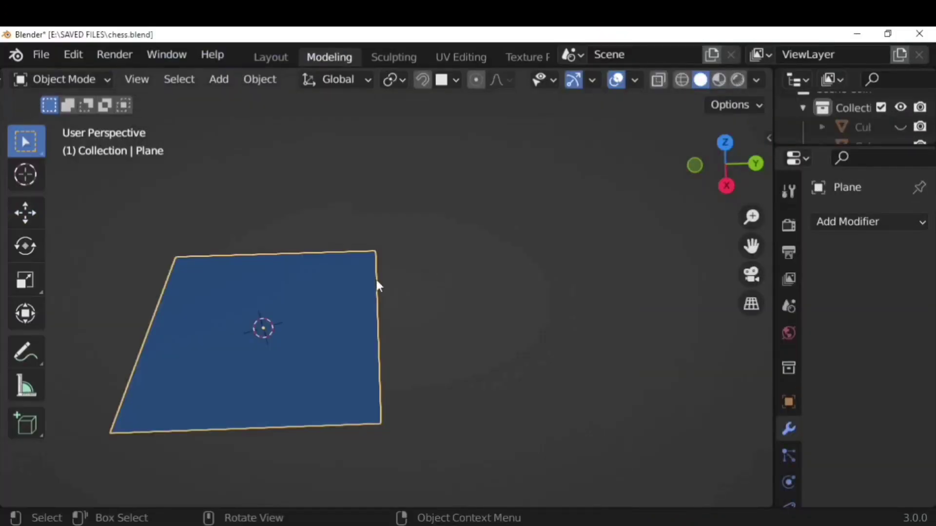
pyautogui.press('Tab')
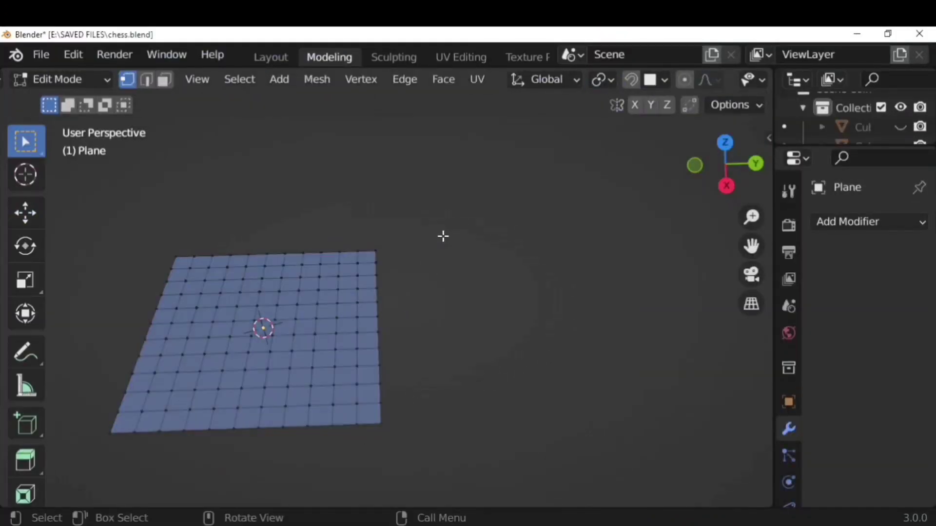
pyautogui.moveTo(411, 299); pyautogui.dragTo(373, 443)
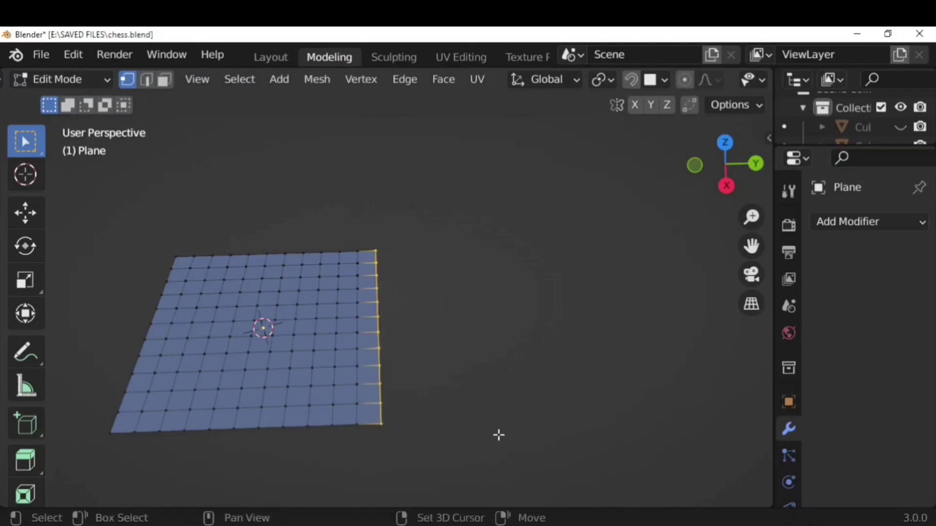
pyautogui.press('g')
pyautogui.press('y')
pyautogui.click(494, 294)
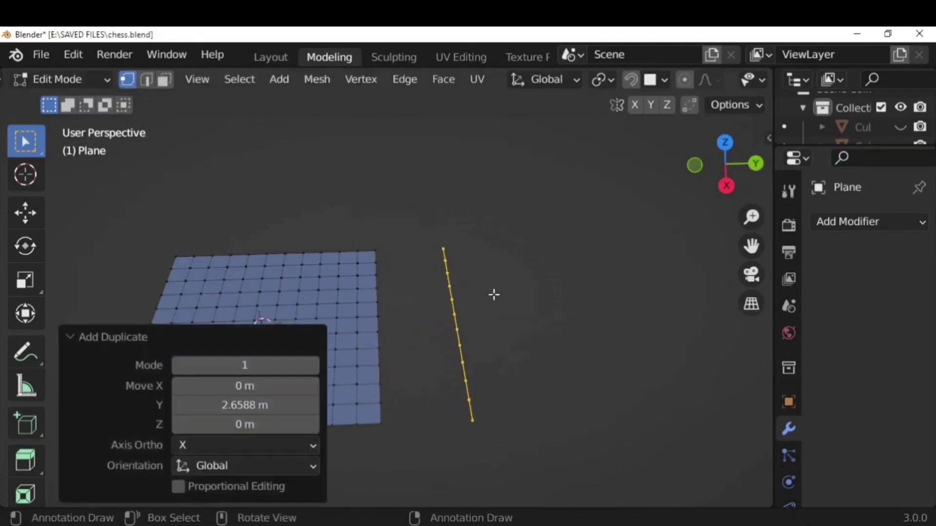
pyautogui.click(146, 343)
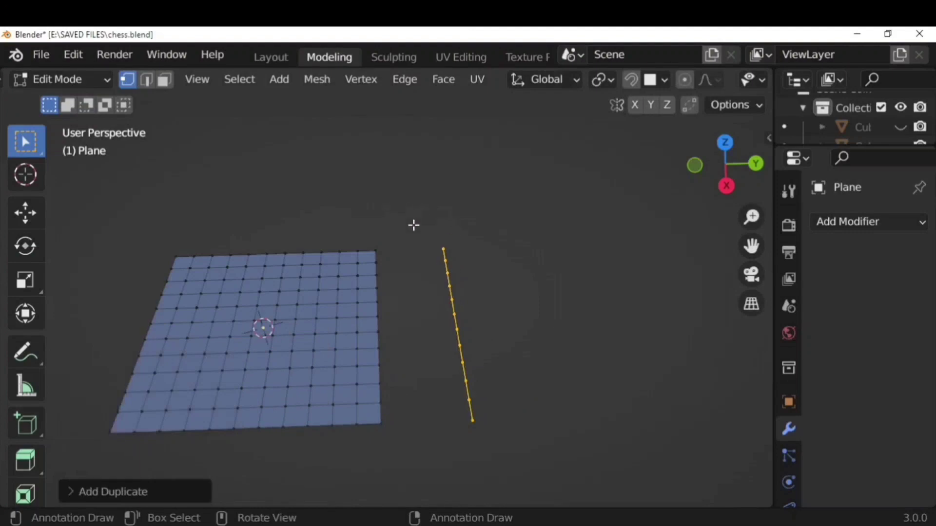
# - Add the plane's matching edge to the selection and connect it to the duplicated edge with LoopTools Bridge
pyautogui.keyDown('shift'); pyautogui.moveTo(405, 232); pyautogui.dragTo(373, 461); pyautogui.keyUp('shift')
pyautogui.rightClick(341, 136)
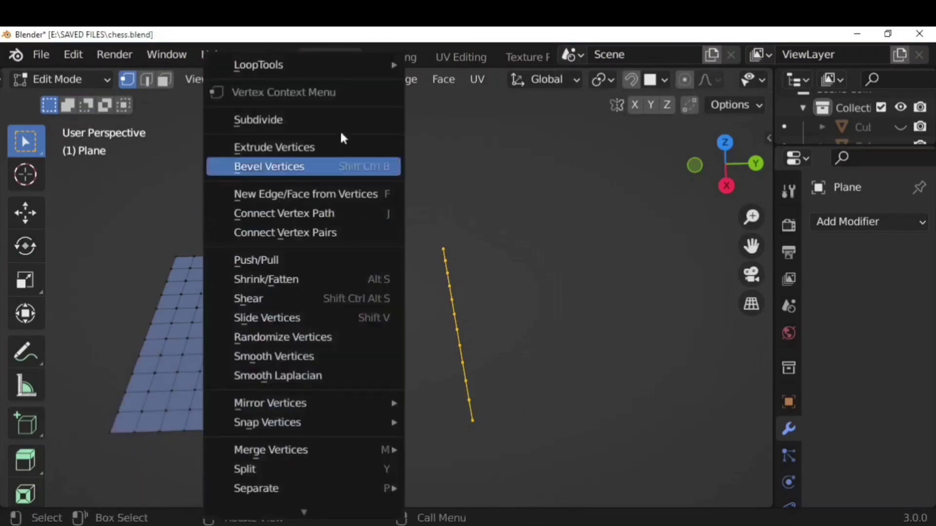
pyautogui.moveTo(273, 65)
pyautogui.click(463, 63)
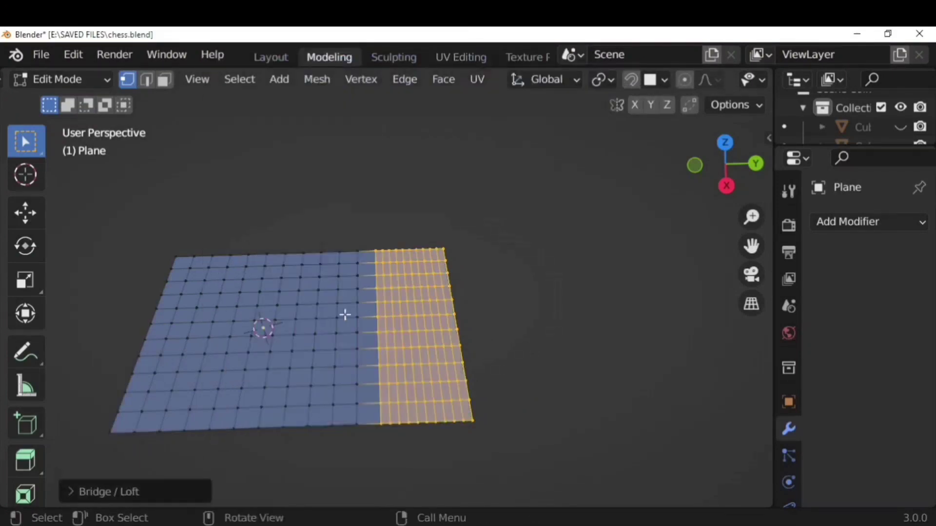
pyautogui.moveTo(445, 458); pyautogui.dragTo(437, 442, button='middle')
# - Try 1 and 2 segments for the bridge, and set the segments to 5
pyautogui.click(111, 493)
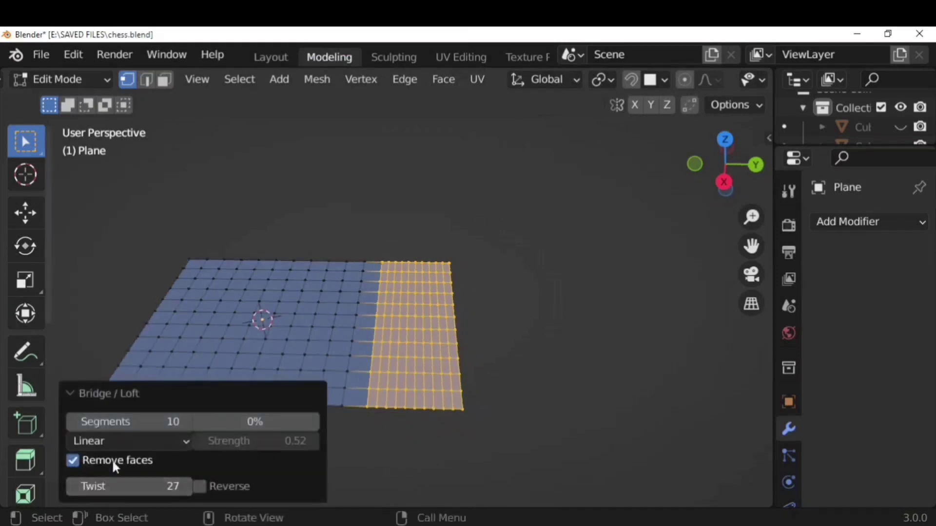
pyautogui.click(153, 422)
pyautogui.write('1')
pyautogui.press('Return')
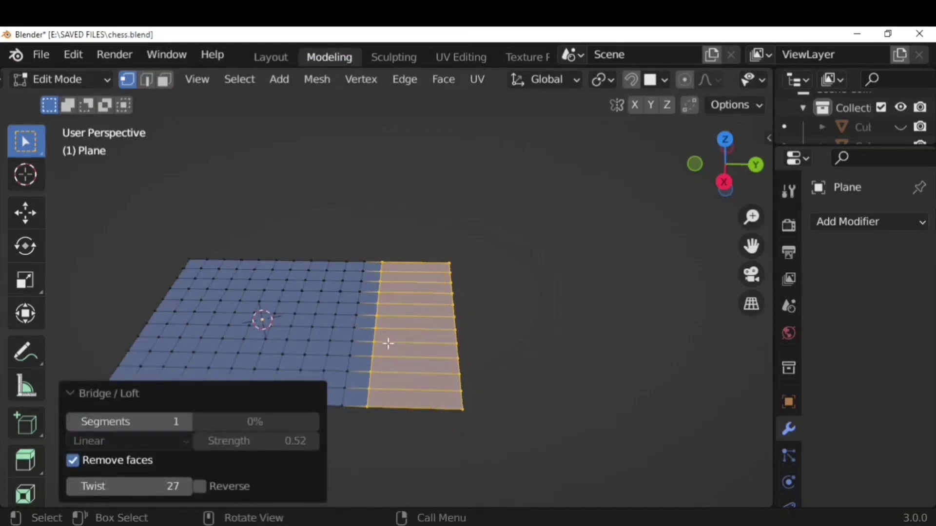
pyautogui.write('2')
pyautogui.press('Return')
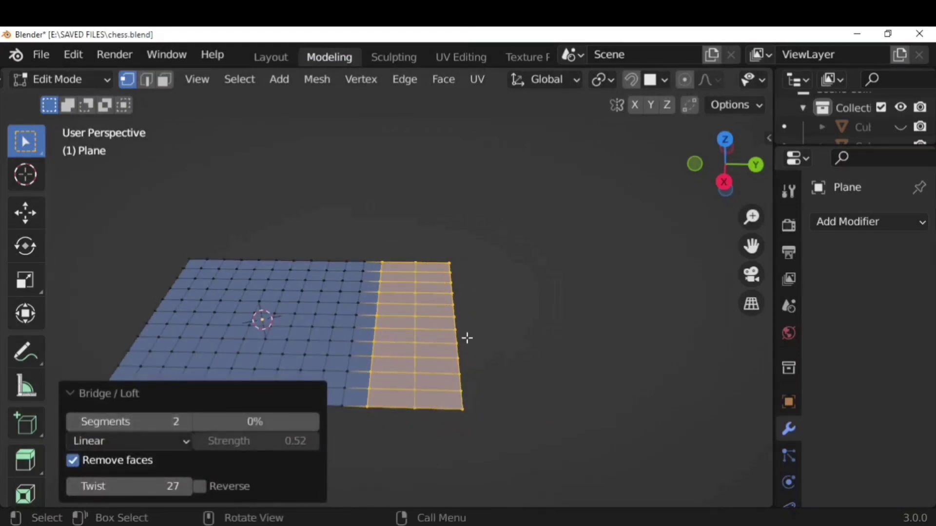
pyautogui.write('5')
pyautogui.press('Return')
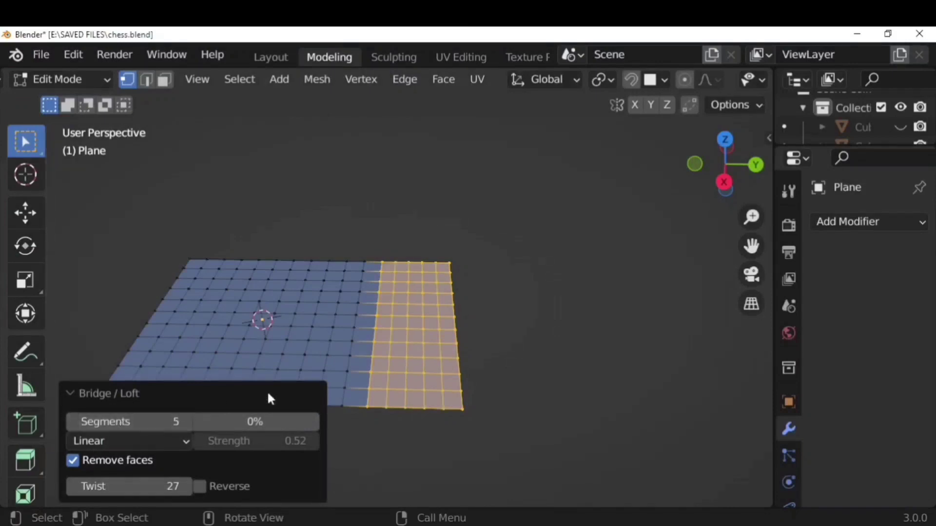
# - Try Cubic interpolation with strength -0.02 and twist -39 on the bridge, and undo the bridge and duplicated edge
pyautogui.click(154, 438)
pyautogui.click(157, 420)
pyautogui.moveTo(256, 441); pyautogui.dragTo(277, 441)
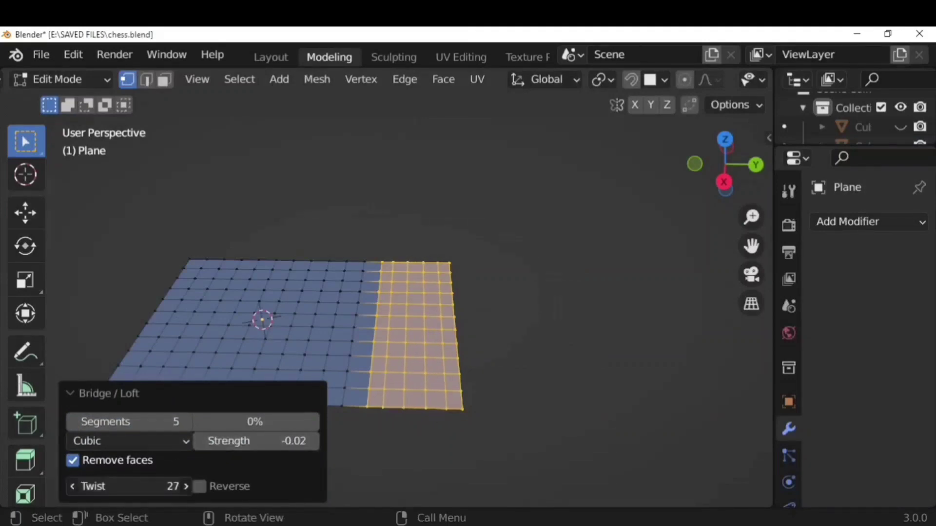
pyautogui.moveTo(185, 474); pyautogui.dragTo(179, 474)
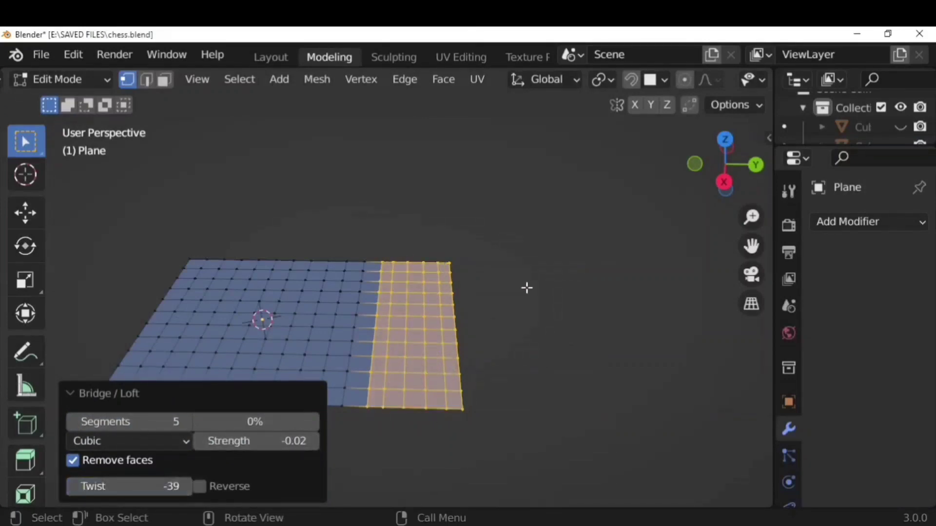
pyautogui.hotkey('ctrl', 'z')
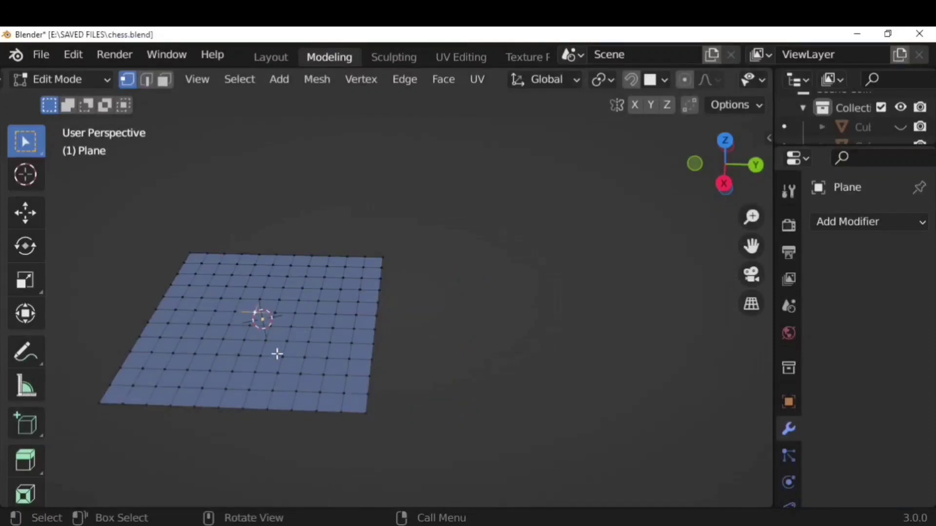
# - Grow the selection outward from the plane's centre vertex and shape it into a circle with LoopTools Circle
pyautogui.press('ctrl+KP_Add')
pyautogui.press('ctrl+KP_Add')
pyautogui.press('ctrl+KP_Add')
pyautogui.press('ctrl+KP_Add')
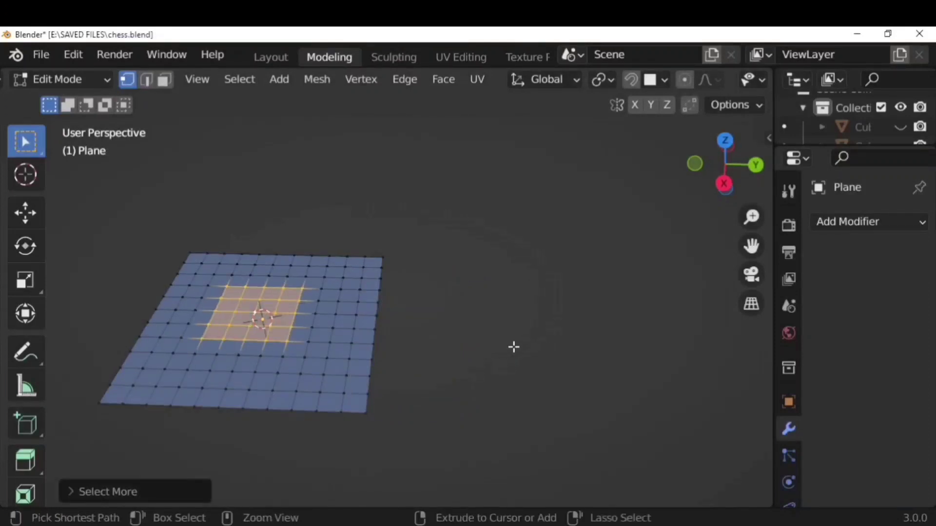
pyautogui.rightClick(360, 305)
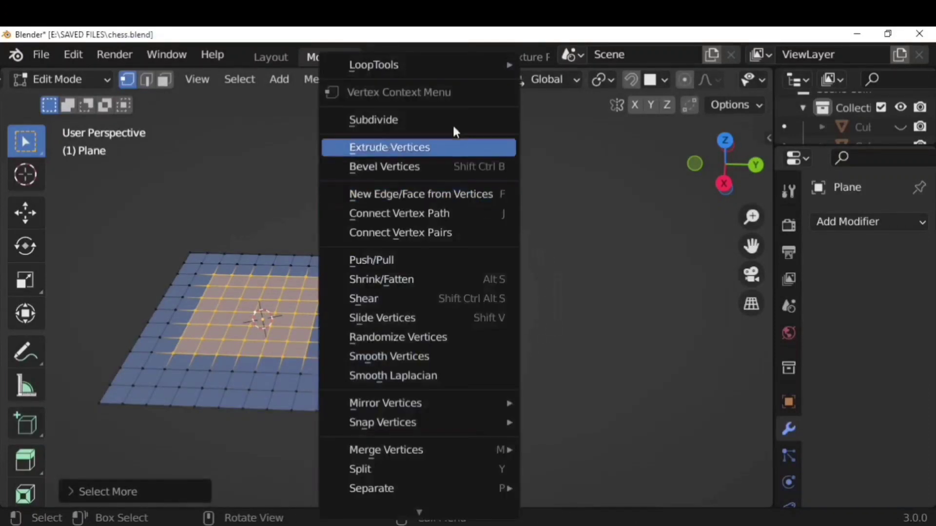
pyautogui.moveTo(487, 65)
pyautogui.click(583, 82)
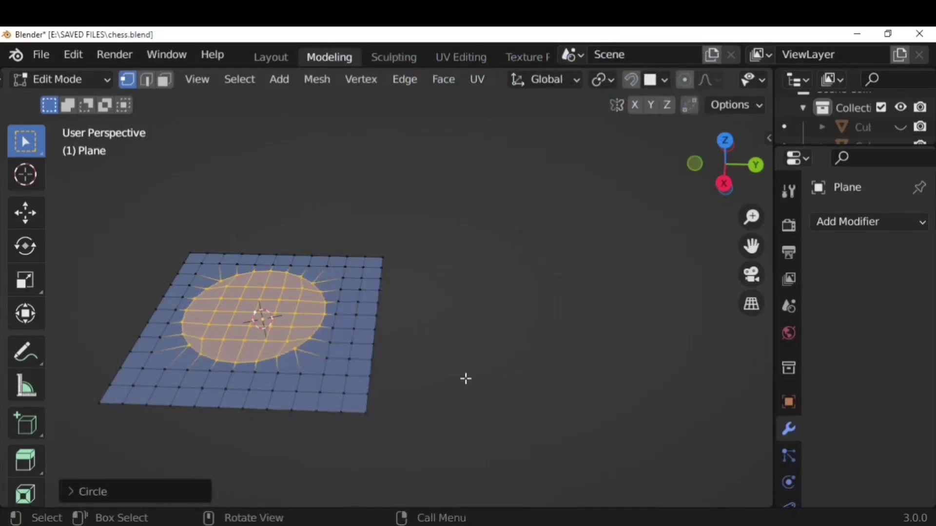
# - Extrude the circular region upward and apply LoopTools Loft to its selected top faces
pyautogui.press('e')
pyautogui.click(455, 345)
pyautogui.moveTo(455, 344); pyautogui.dragTo(270, 347, button='middle')
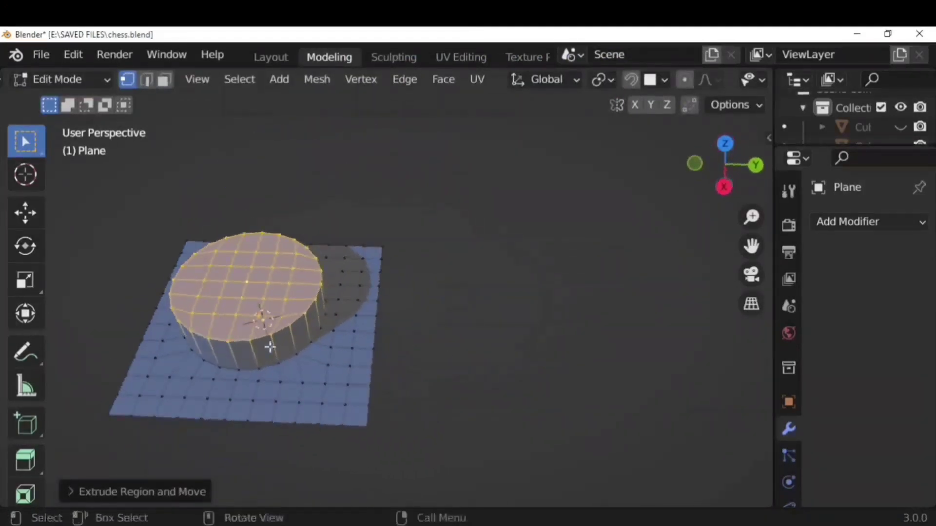
pyautogui.rightClick(464, 281)
pyautogui.moveTo(408, 66)
pyautogui.click(552, 161)
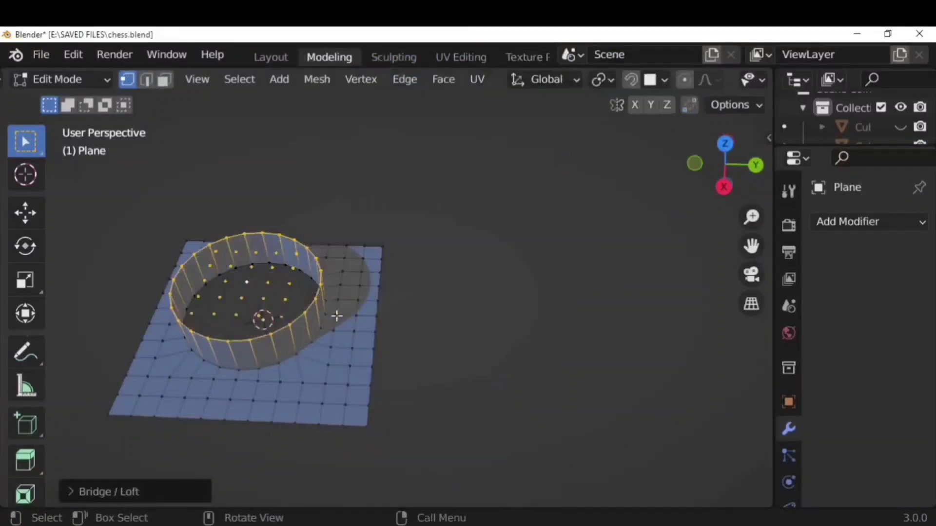
pyautogui.moveTo(337, 316); pyautogui.dragTo(424, 414, button='middle')
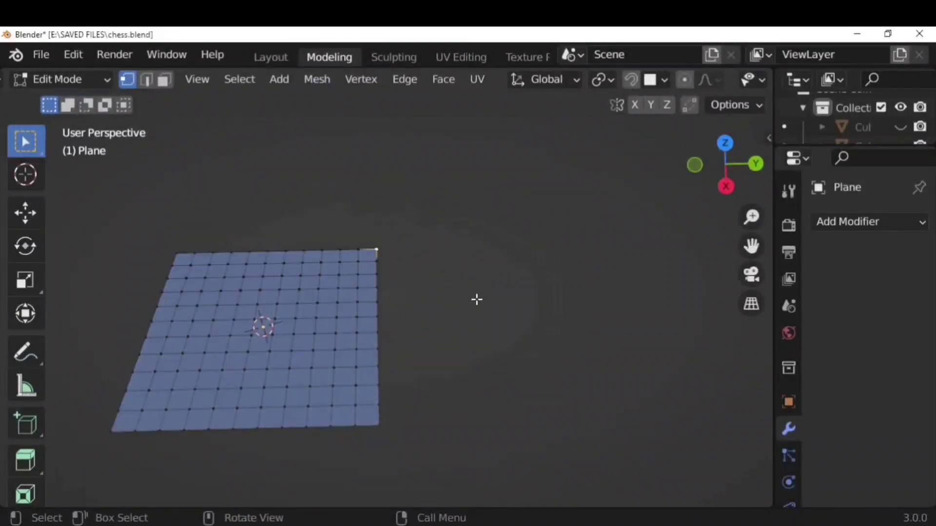
# - Move the two vertices at the ends of the plane's right edge outward along Y, by different distances
pyautogui.press('g')
pyautogui.press('y')
pyautogui.click(659, 277)
pyautogui.click(389, 426)
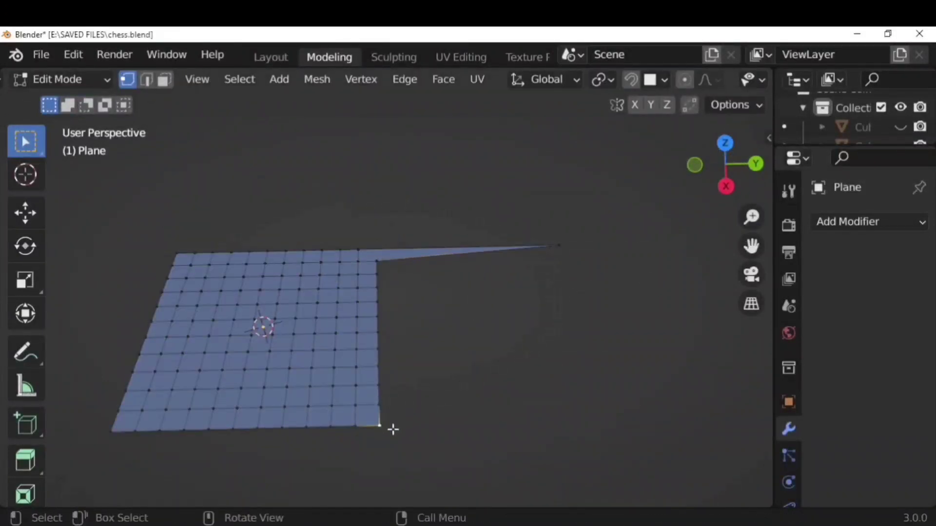
pyautogui.press('g')
pyautogui.press('y')
pyautogui.click(516, 419)
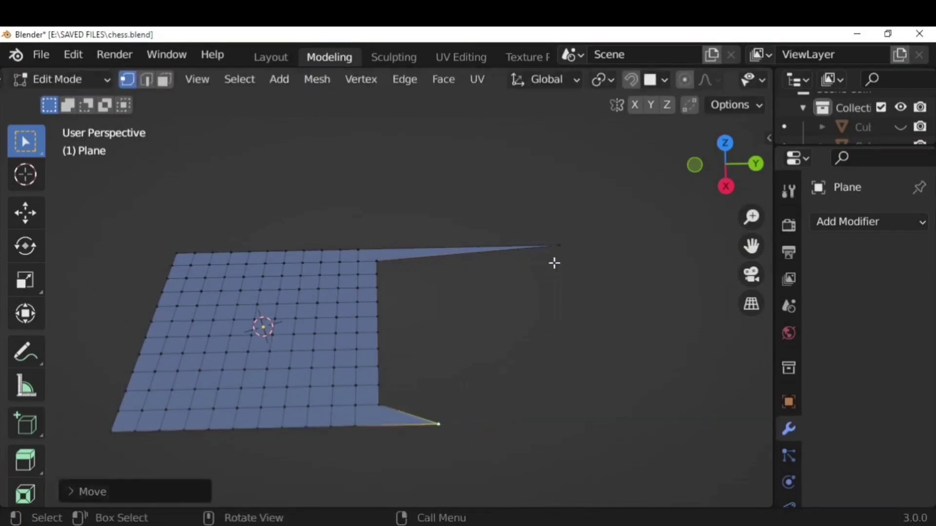
# - Try LoopTools Curve on the two displaced corner vertices and undo it
pyautogui.rightClick(481, 322)
pyautogui.moveTo(445, 65)
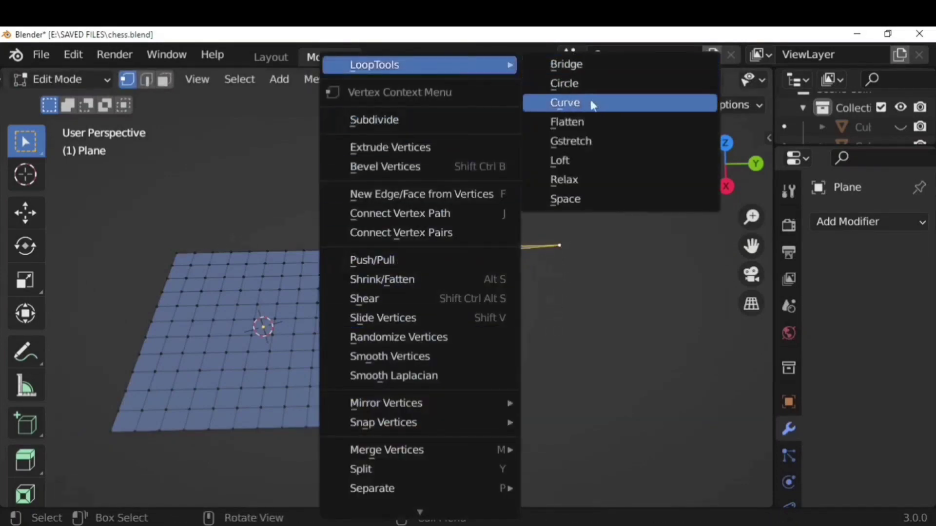
pyautogui.click(589, 101)
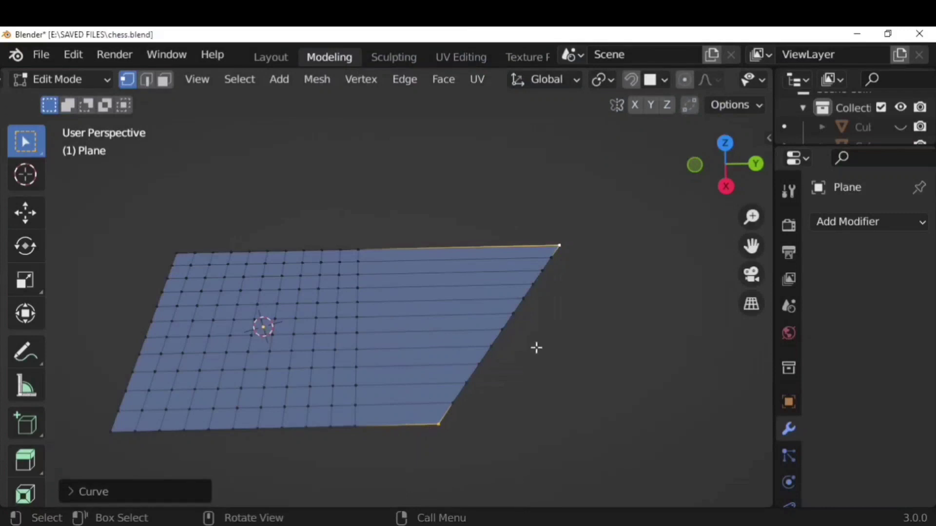
pyautogui.hotkey('ctrl', 'z')
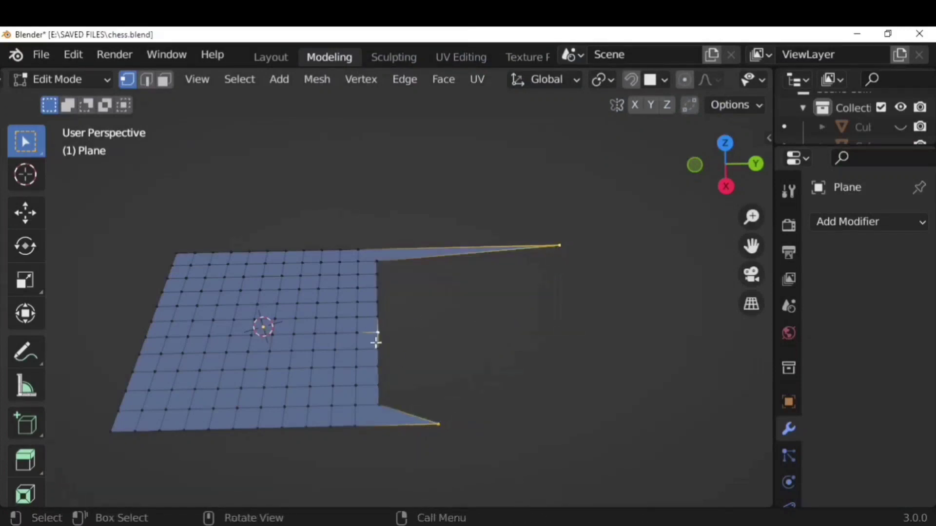
# - Apply LoopTools Curve to the two displaced corners together with the middle vertex of the edge between them
pyautogui.rightClick(376, 343)
pyautogui.moveTo(445, 65)
pyautogui.click(589, 100)
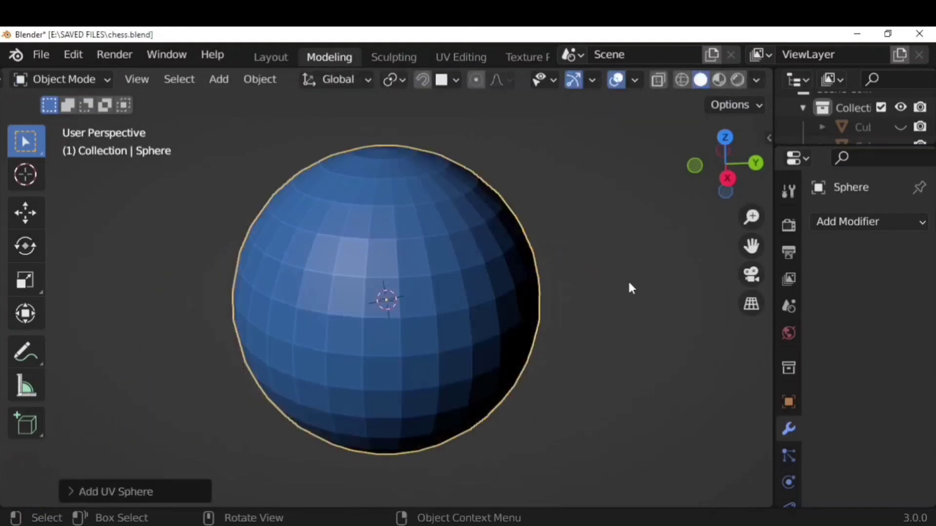
# - In Edit Mode, grow a selection from the UV sphere's top vertex down over its upper cap
pyautogui.press('Tab')
pyautogui.hotkey('alt', 'a')
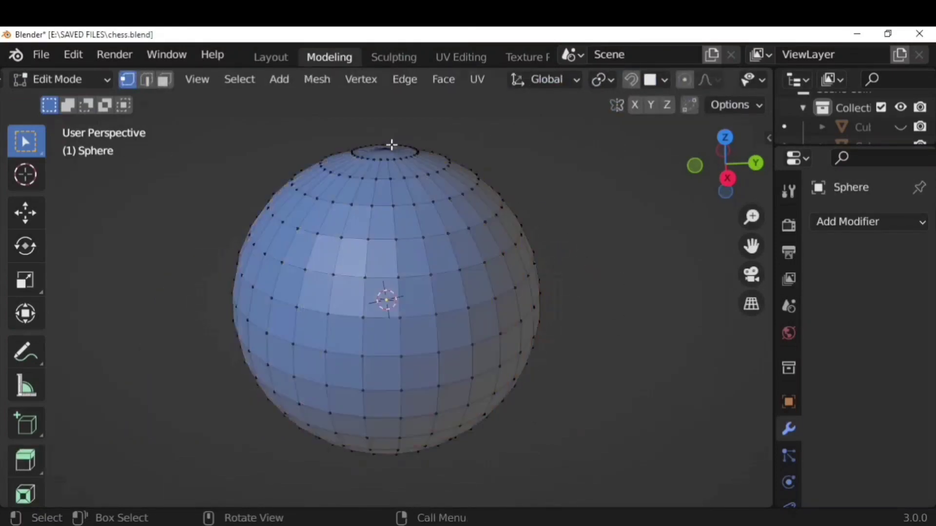
pyautogui.press('ctrl+KP_Add')
pyautogui.press('ctrl+KP_Add')
pyautogui.press('ctrl+KP_Add')
pyautogui.press('ctrl+KP_Add')
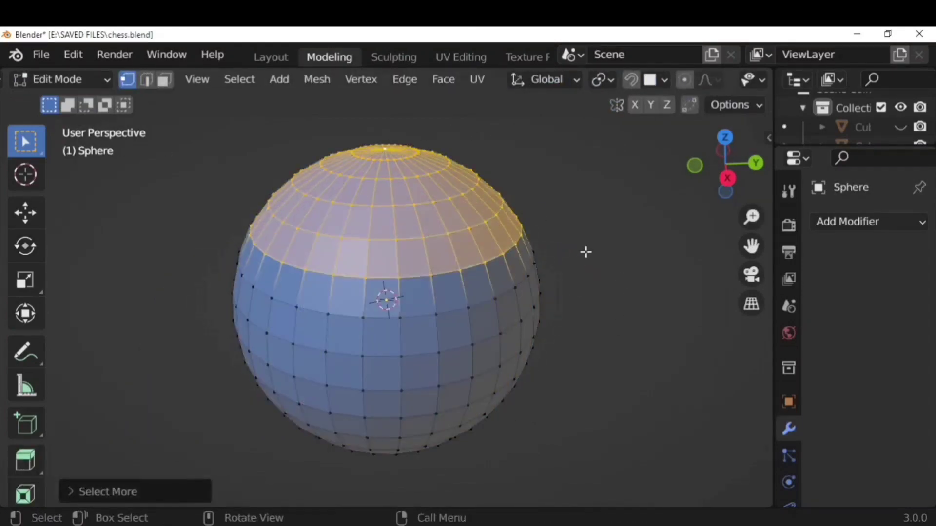
# - Try LoopTools Flatten on the sphere's selected upper cap and undo it
pyautogui.rightClick(585, 251)
pyautogui.click(707, 123)
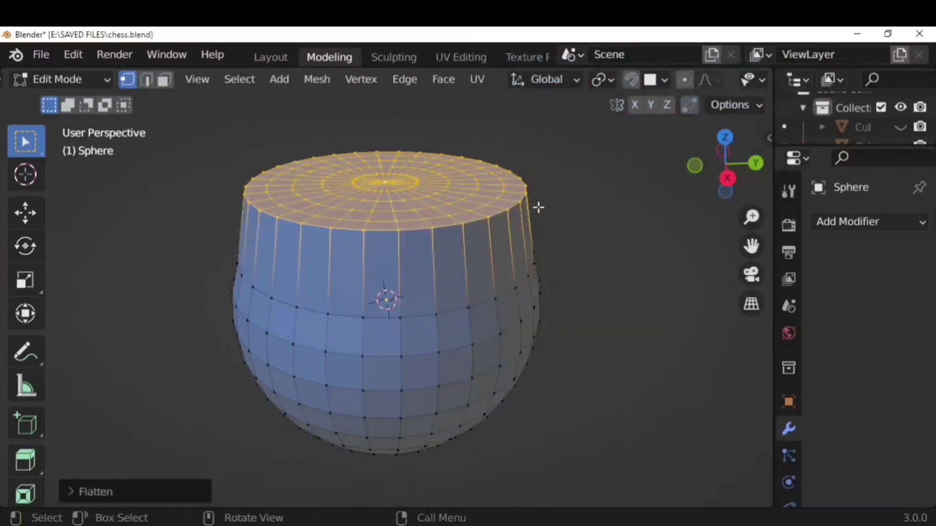
pyautogui.moveTo(538, 207); pyautogui.dragTo(369, 215, button='middle')
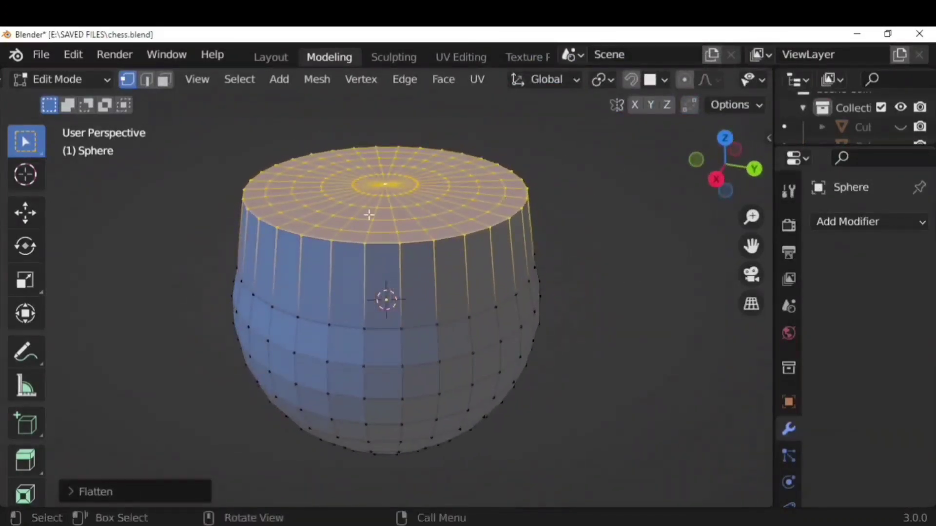
pyautogui.hotkey('ctrl', 'z')
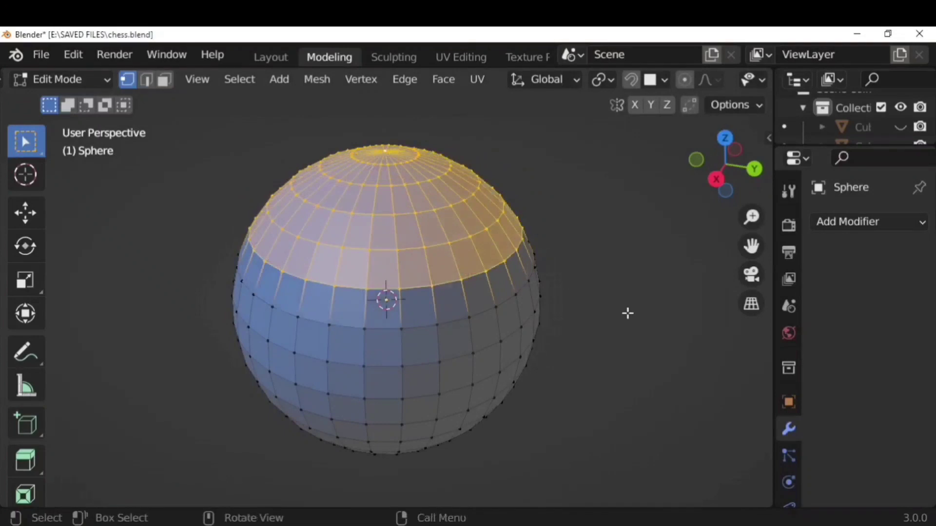
# - Shrink the selection to the small cap around the sphere's pole and flatten it with LoopTools Flatten
pyautogui.press('ctrl+KP_Subtract')
pyautogui.press('ctrl+KP_Subtract')
pyautogui.rightClick(627, 313)
pyautogui.moveTo(634, 65)
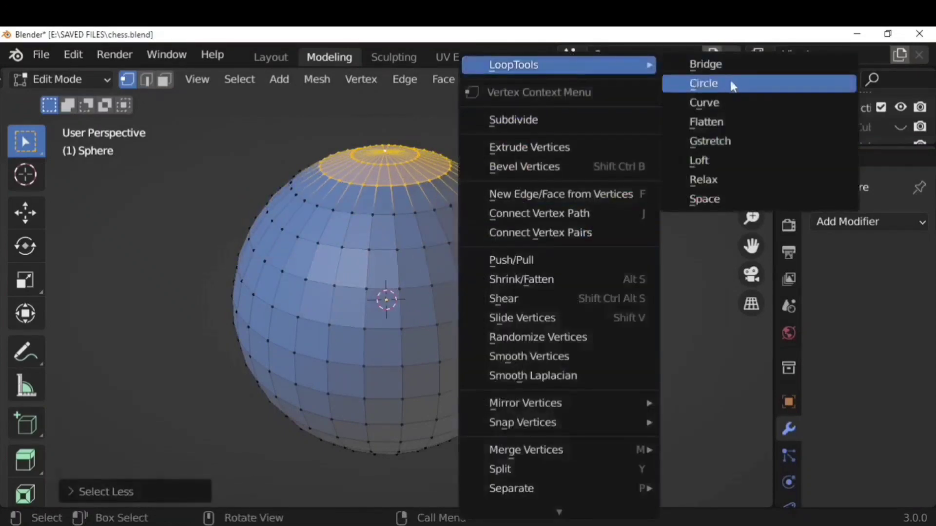
pyautogui.click(706, 122)
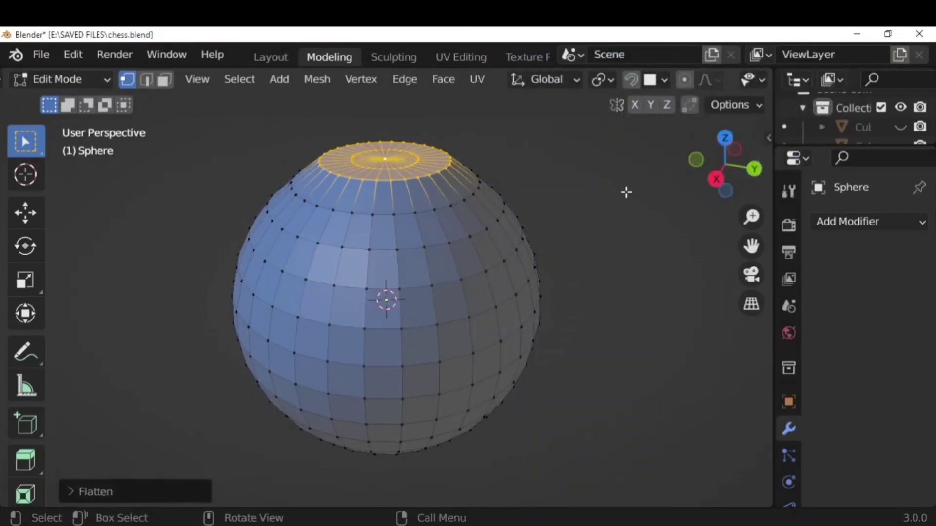
# - Grow the selection down close to the sphere's equator and flatten it with LoopTools Flatten
pyautogui.press('ctrl+KP_Add')
pyautogui.press('ctrl+KP_Add')
pyautogui.press('ctrl+KP_Add')
pyautogui.press('ctrl+KP_Add')
pyautogui.press('ctrl+KP_Add')
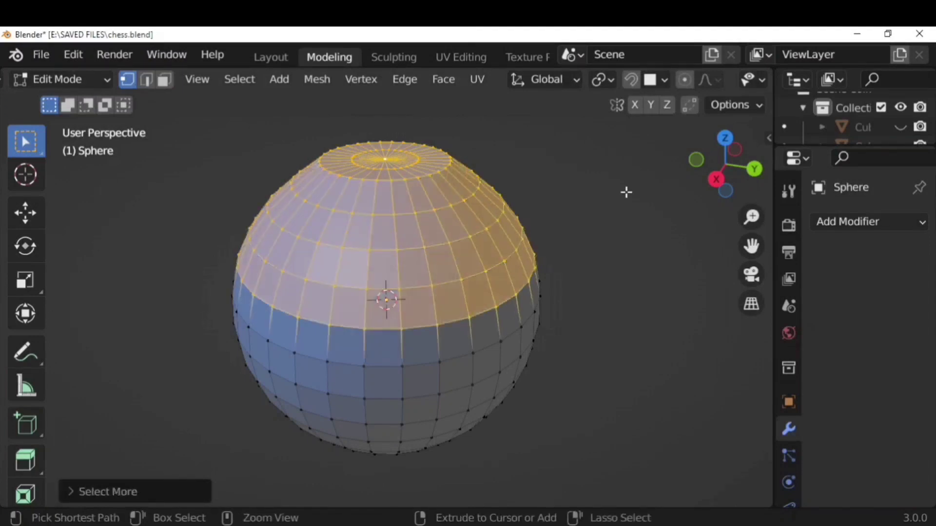
pyautogui.rightClick(625, 189)
pyautogui.moveTo(592, 69)
pyautogui.click(712, 122)
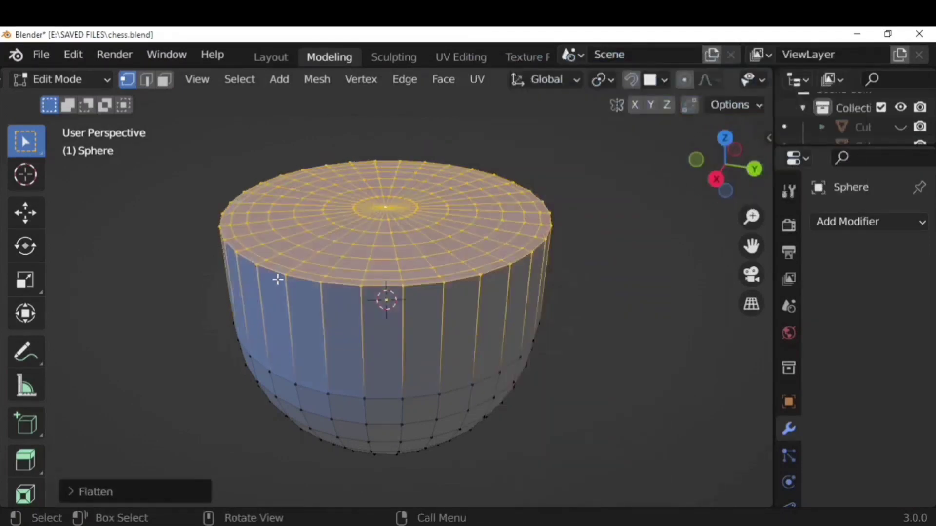
pyautogui.moveTo(278, 280); pyautogui.dragTo(293, 303, button='middle')
# - Select the cube's side face and its opposite in Edit Mode and inset them
pyautogui.press('Tab')
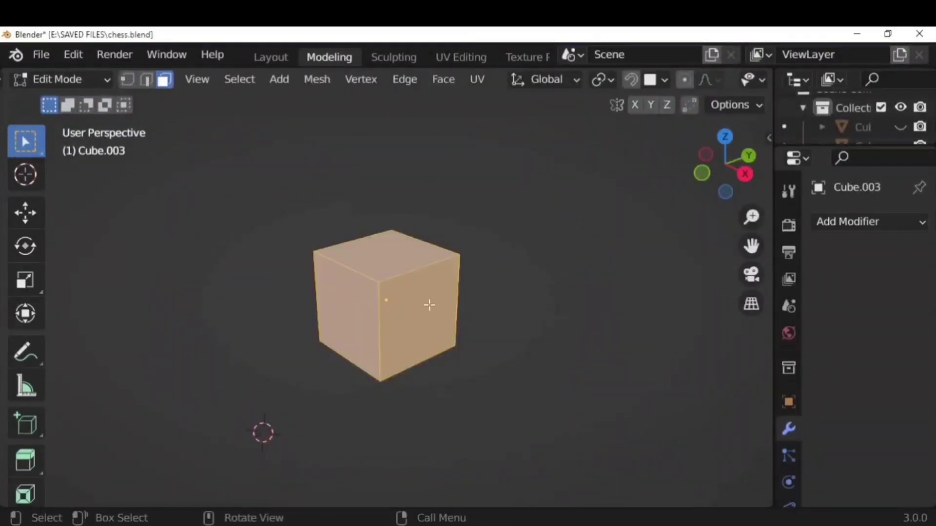
pyautogui.click(409, 305)
pyautogui.moveTo(409, 305); pyautogui.dragTo(585, 378, button='middle')
pyautogui.press('i')
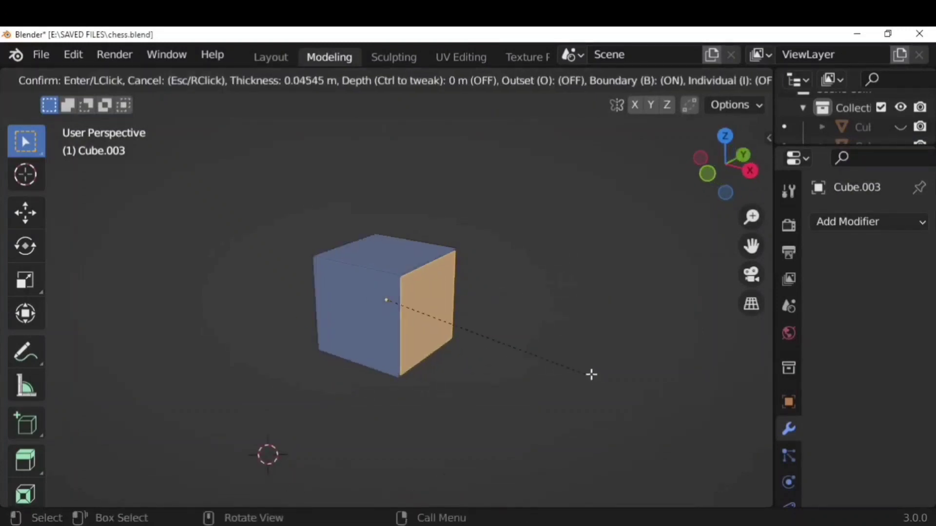
pyautogui.click(578, 367)
pyautogui.keyDown('shift'); pyautogui.moveTo(578, 322); pyautogui.dragTo(446, 329, button='middle'); pyautogui.keyUp('shift')
pyautogui.scroll(2, 330, 324)
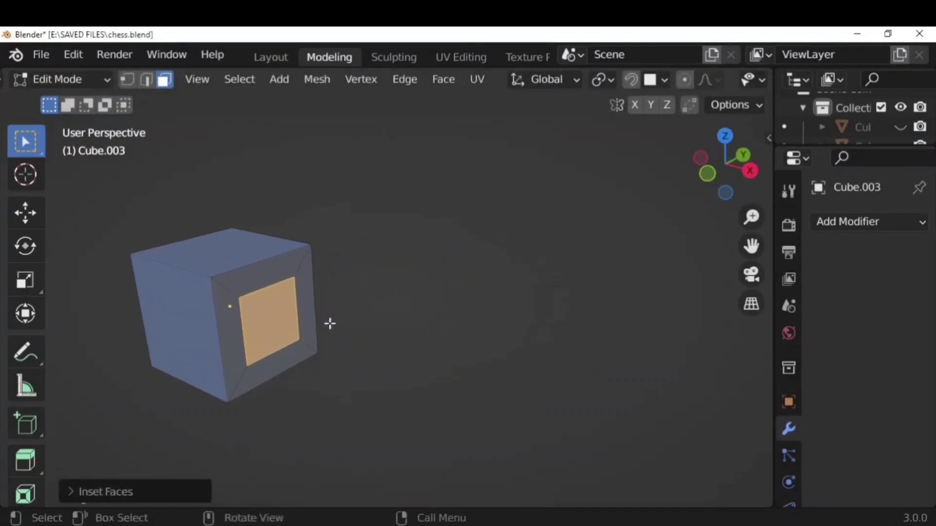
# - Apply LoopTools Loft to the inset faces to cut a square tunnel through the cube
pyautogui.rightClick(429, 202)
pyautogui.moveTo(439, 102)
pyautogui.click(550, 199)
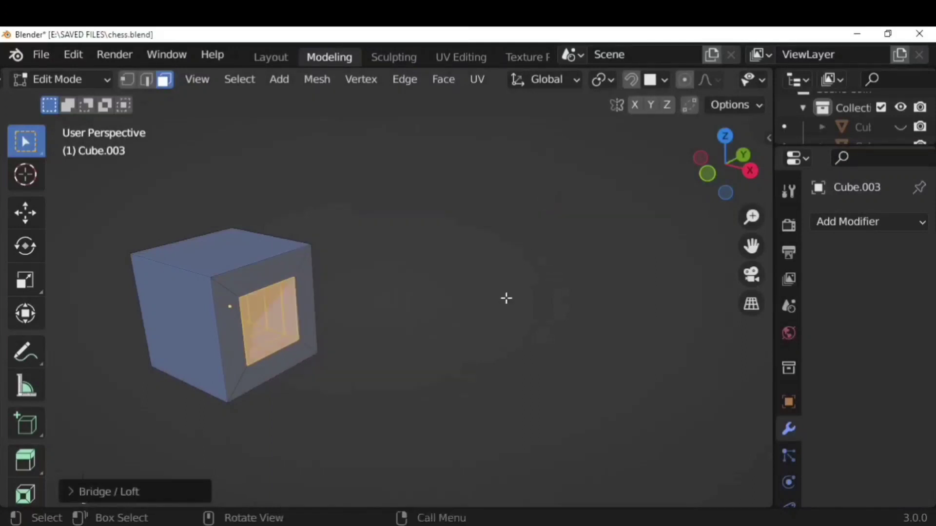
pyautogui.moveTo(506, 297); pyautogui.dragTo(371, 259, button='middle')
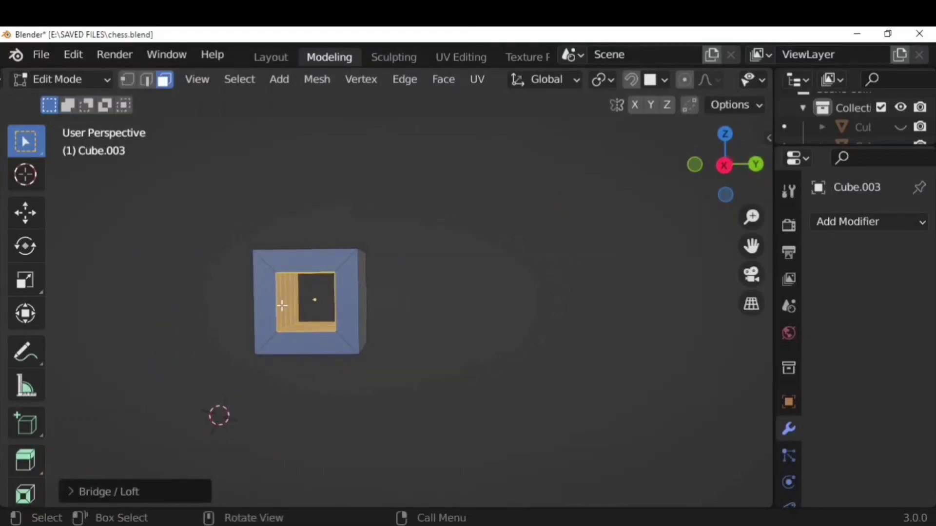
pyautogui.moveTo(282, 305); pyautogui.dragTo(424, 331, button='middle')
# - Set the tunnel's Bridge / Loft segments to 1
pyautogui.click(112, 491)
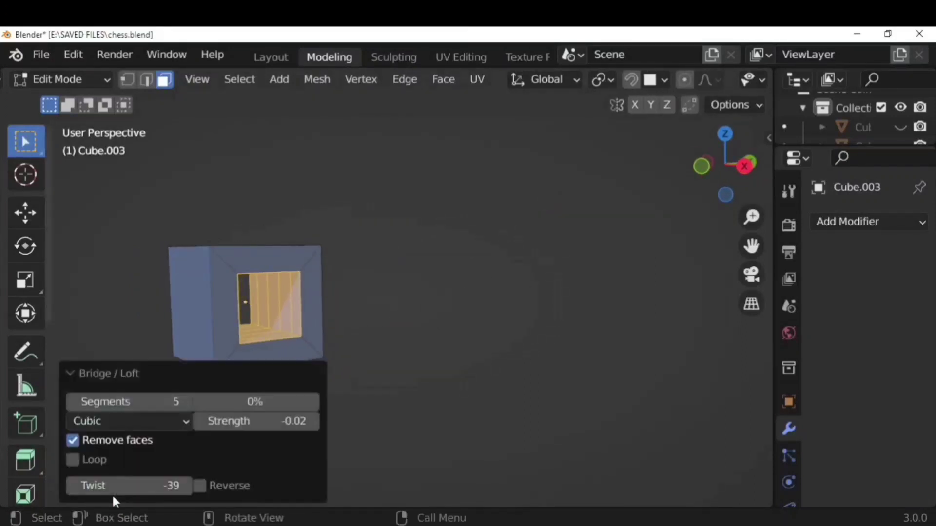
pyautogui.write('1')
pyautogui.press('Return')
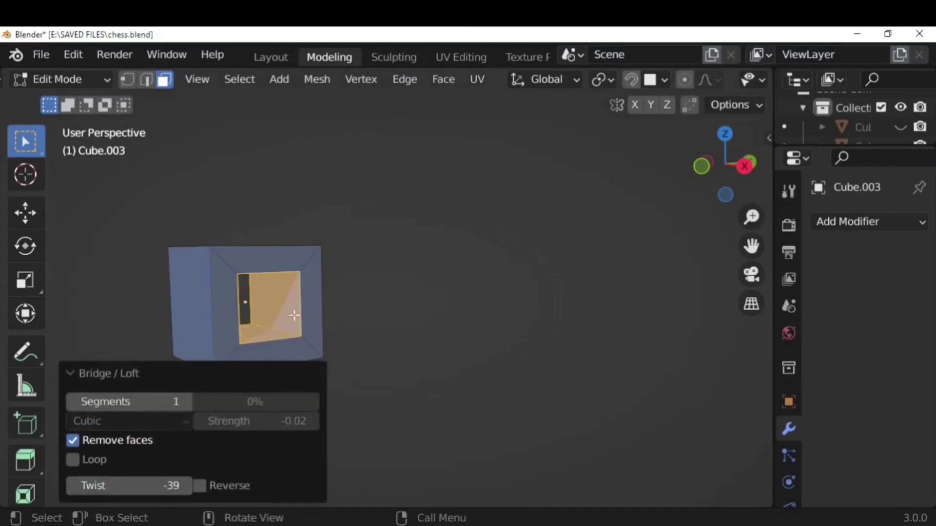
pyautogui.click(127, 374)
pyautogui.moveTo(272, 380); pyautogui.dragTo(437, 393, button='middle')
# - Select the whole intact cube, subdivide it with 5 cuts, and clear the selection
pyautogui.press('a')
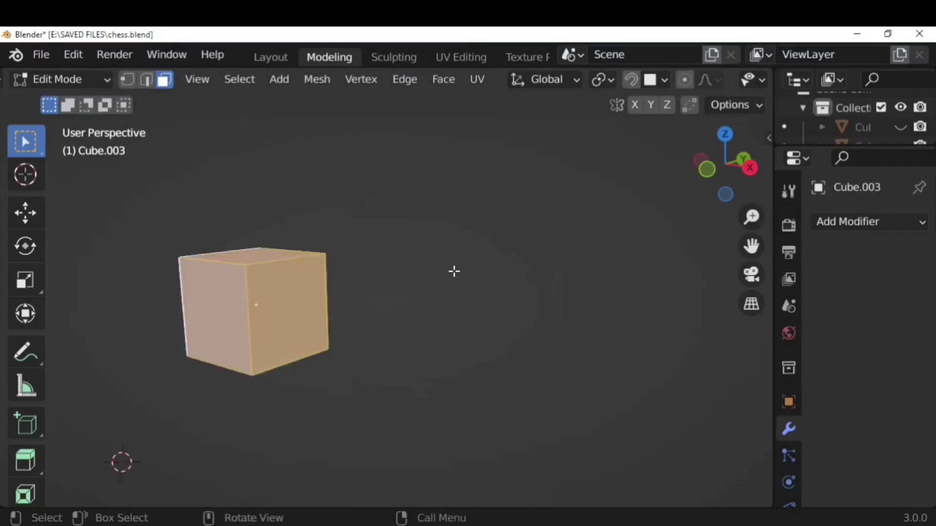
pyautogui.rightClick(454, 271)
pyautogui.click(371, 155)
pyautogui.click(125, 490)
pyautogui.click(227, 362)
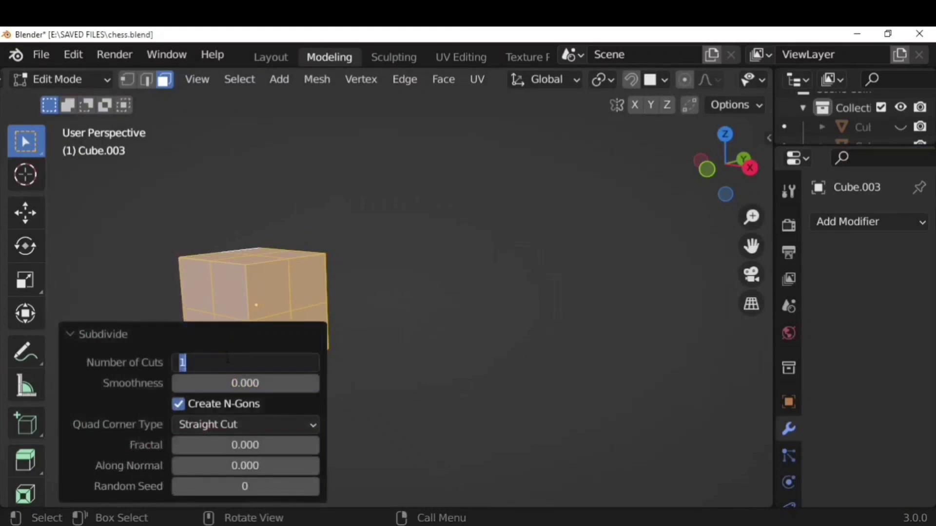
pyautogui.write('5')
pyautogui.press('Return')
pyautogui.click(535, 299)
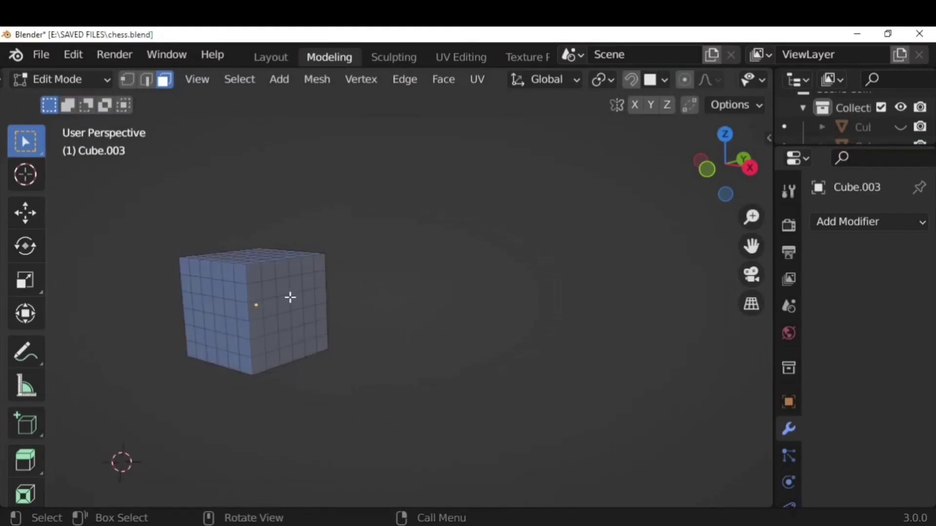
# - Select a 3 by 3 face patch on the cube's side and round it with LoopTools Circle
pyautogui.press('ctrl+KP_Add')
pyautogui.press('ctrl+KP_Add')
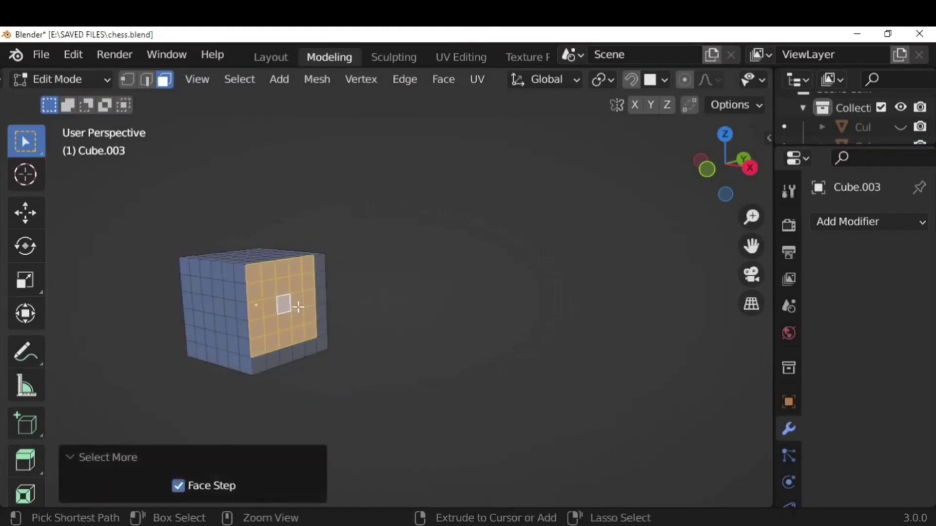
pyautogui.press('ctrl+KP_Subtract')
pyautogui.rightClick(425, 295)
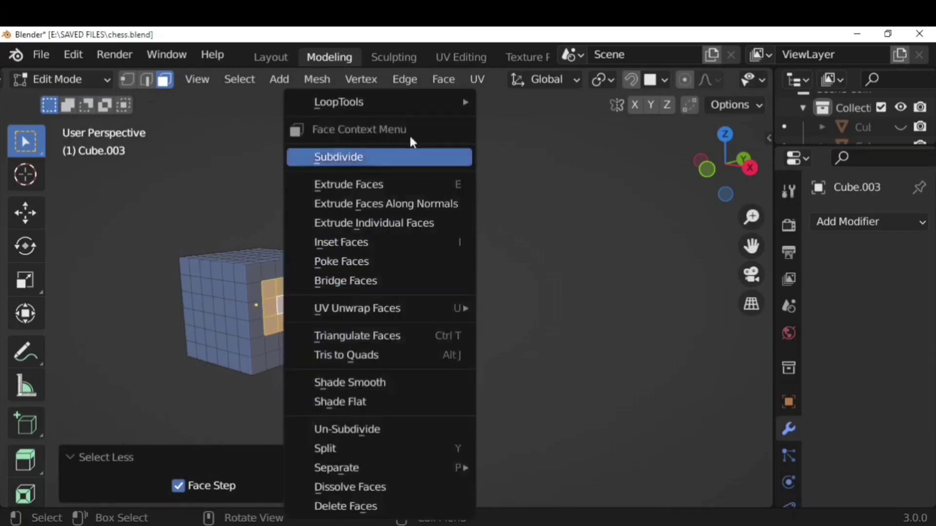
pyautogui.moveTo(439, 100)
pyautogui.click(559, 116)
pyautogui.click(109, 320)
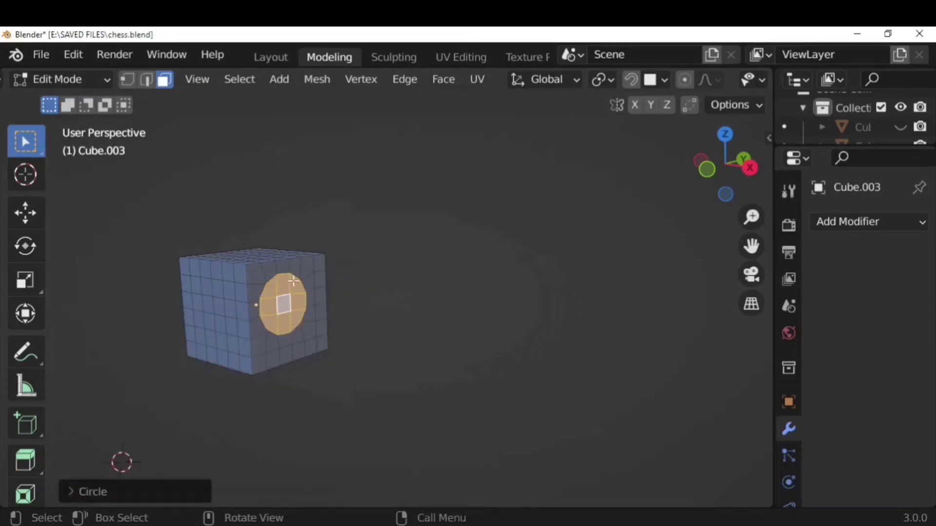
# - Apply LoopTools Loft to the cube's circular face selection
pyautogui.moveTo(293, 281); pyautogui.dragTo(341, 293, button='middle')
pyautogui.rightClick(463, 288)
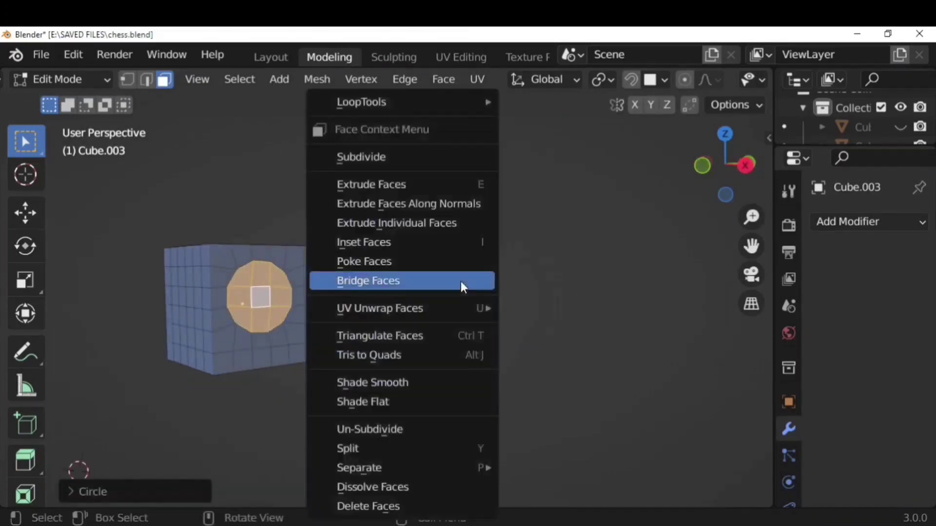
pyautogui.moveTo(438, 101)
pyautogui.click(590, 199)
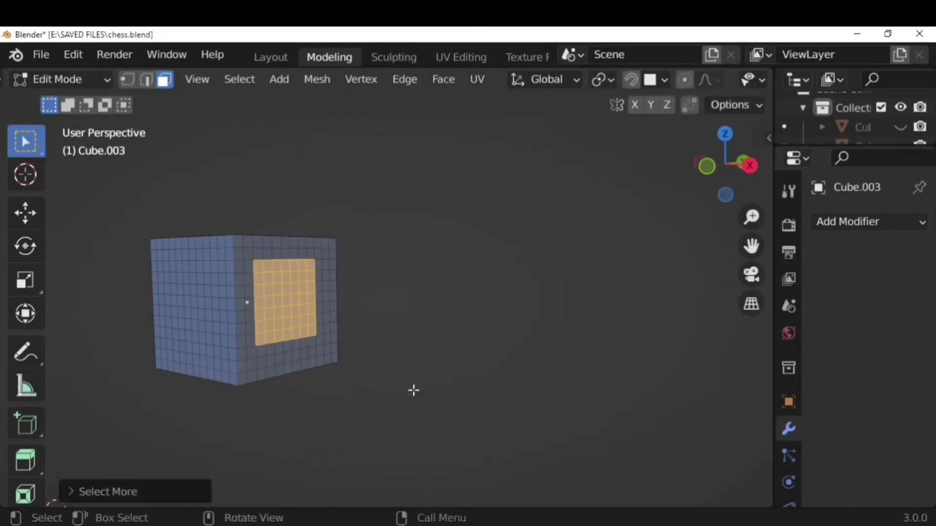
# - Shape the enlarged square face selection on the finely subdivided cube into a circle with LoopTools Circle
pyautogui.moveTo(414, 391); pyautogui.dragTo(275, 316, button='middle')
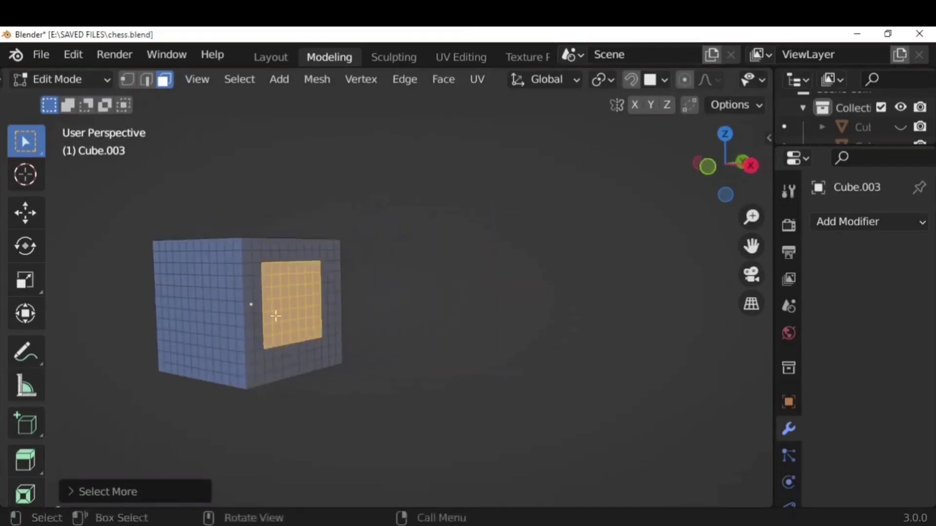
pyautogui.rightClick(411, 146)
pyautogui.moveTo(400, 100)
pyautogui.click(549, 119)
pyautogui.moveTo(482, 298); pyautogui.dragTo(432, 347, button='middle')
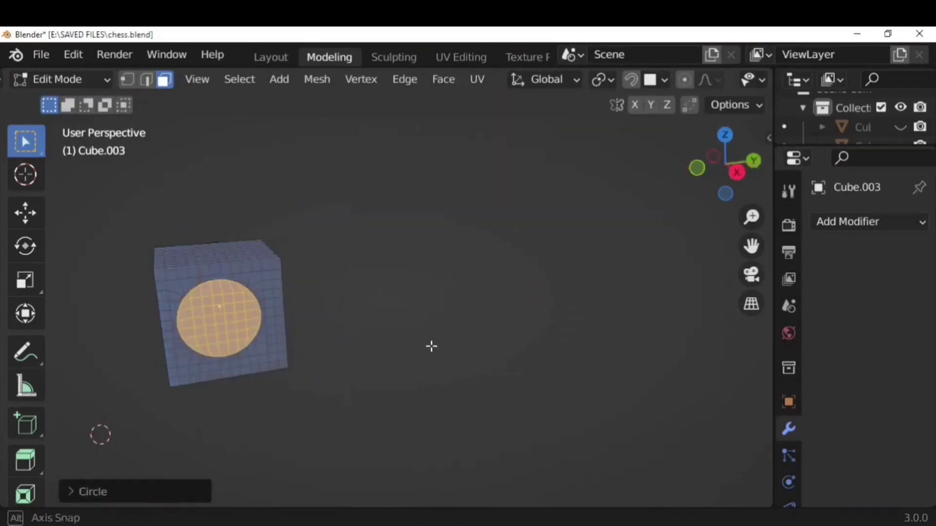
pyautogui.moveTo(145, 337); pyautogui.dragTo(220, 309, button='middle')
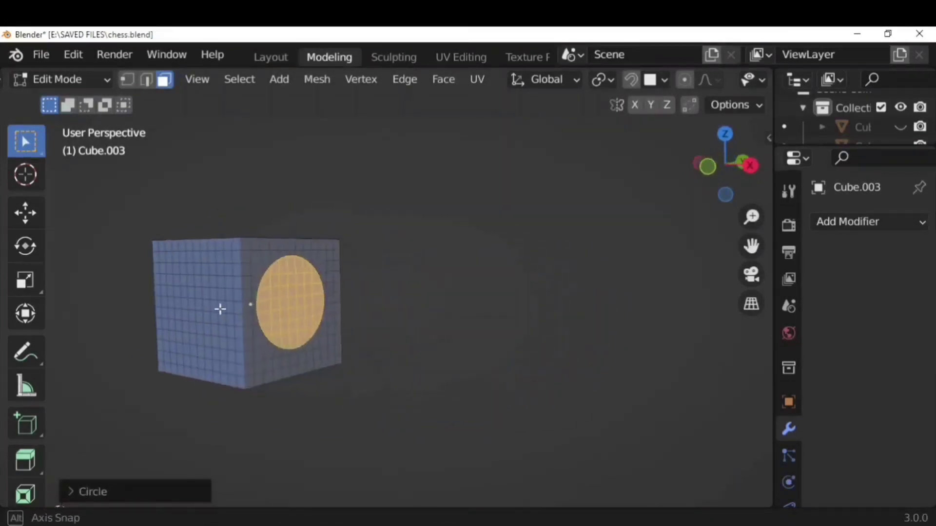
# - Extrude the circular regions on opposite sides of the cube outward with Extrude Along Normals
pyautogui.click(33, 446)
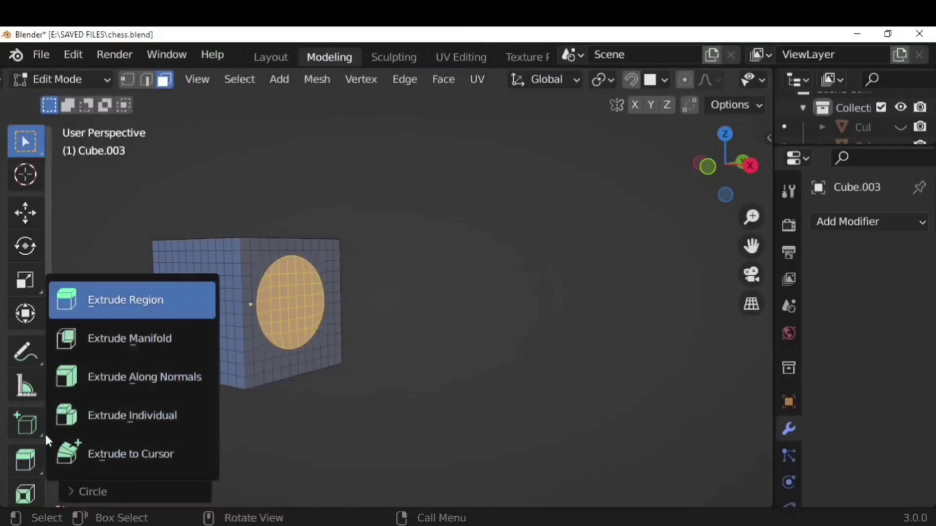
pyautogui.click(134, 386)
pyautogui.moveTo(243, 203); pyautogui.dragTo(245, 163)
pyautogui.scroll(-2, 267, 324)
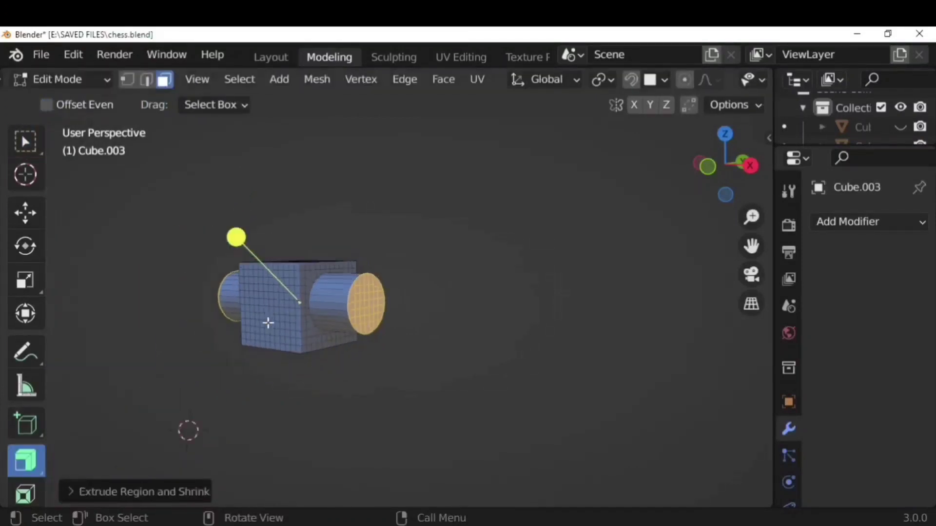
# - Inset the selected circular end faces of both cylinders on the cube by about 0.07 m
pyautogui.moveTo(268, 324); pyautogui.dragTo(180, 377, button='middle')
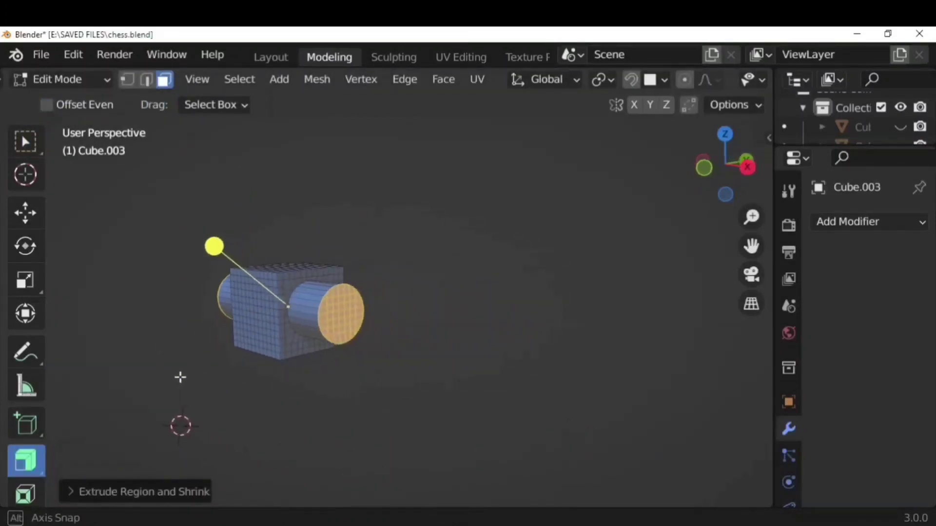
pyautogui.scroll(2, 480, 395)
pyautogui.click(23, 145)
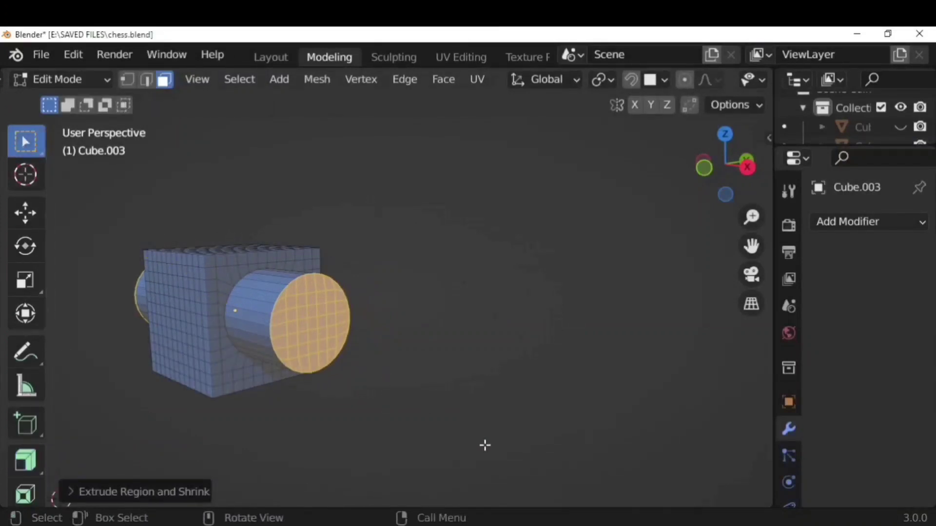
pyautogui.press('i')
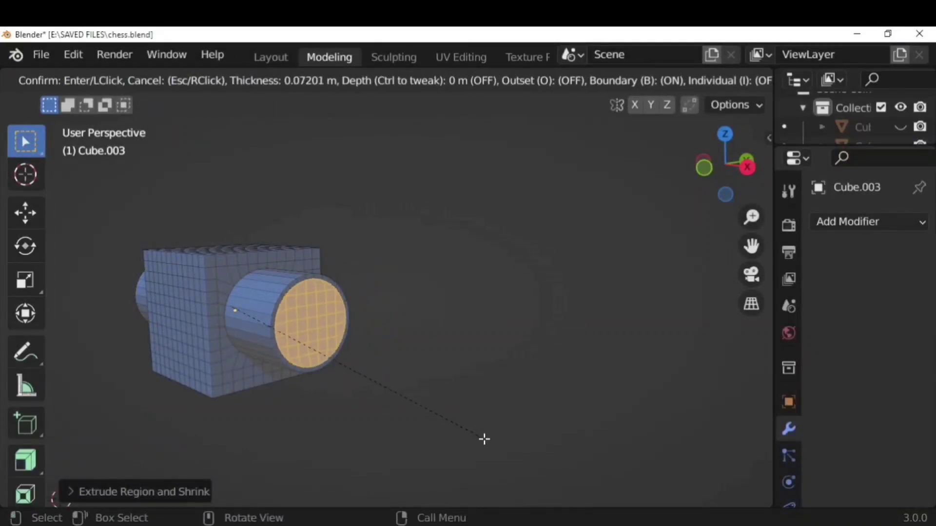
pyautogui.click(341, 353)
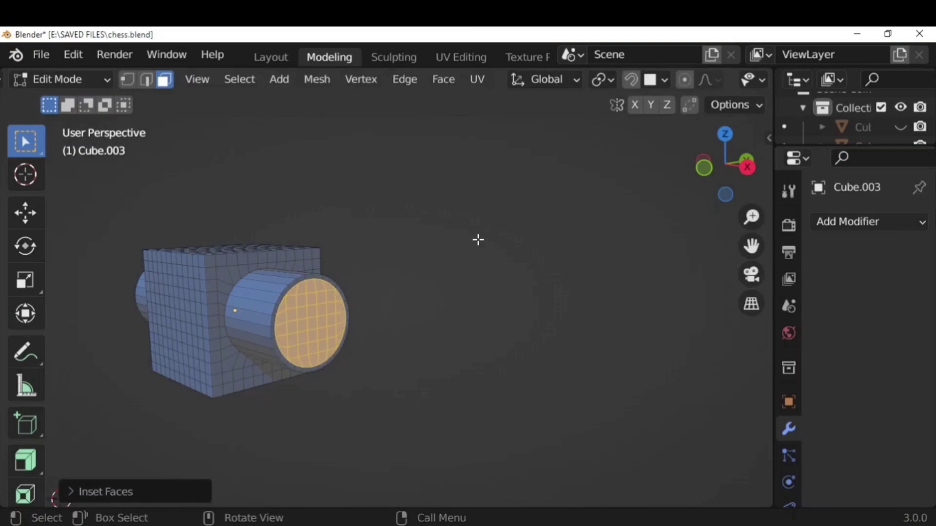
# - Join the two inset circular end regions through the cube with LoopTools Loft and inspect the result in Object Mode
pyautogui.rightClick(478, 240)
pyautogui.moveTo(459, 103)
pyautogui.click(554, 197)
pyautogui.moveTo(533, 309); pyautogui.dragTo(446, 371, button='middle')
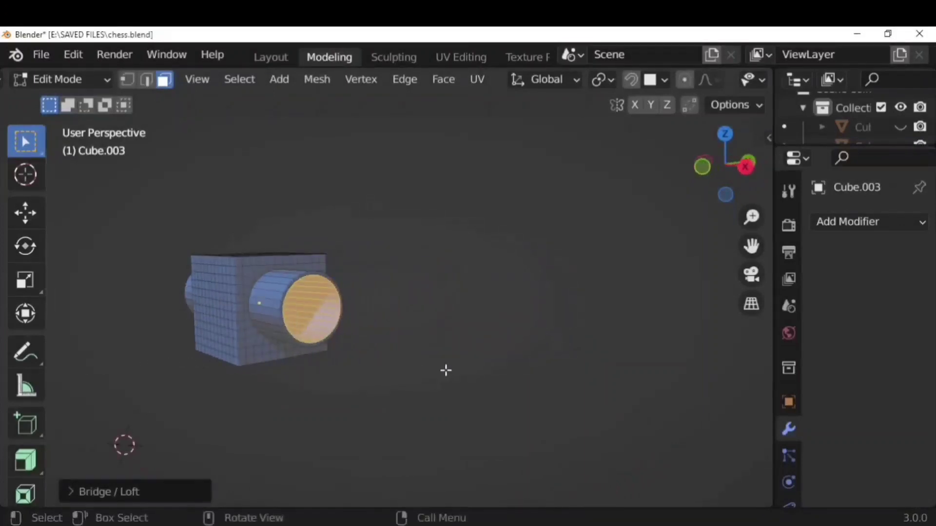
pyautogui.press('Tab')
pyautogui.scroll(3, 519, 341)
pyautogui.moveTo(518, 341); pyautogui.dragTo(677, 347, button='middle')
pyautogui.scroll(-3, 677, 347)
pyautogui.moveTo(589, 352); pyautogui.dragTo(514, 358, button='middle')
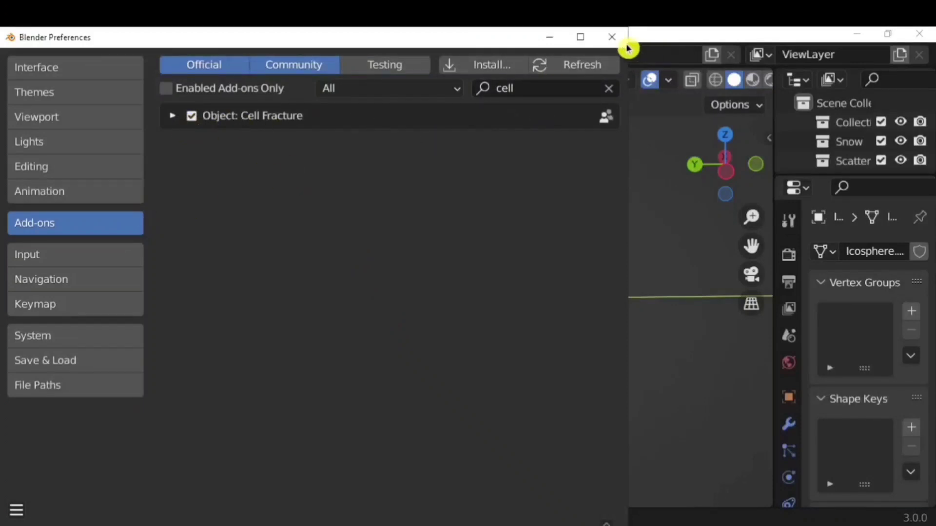
# - Fracture the icosphere with the Cell Fracture quick effect, using Own Particles as the point source
pyautogui.click(612, 37)
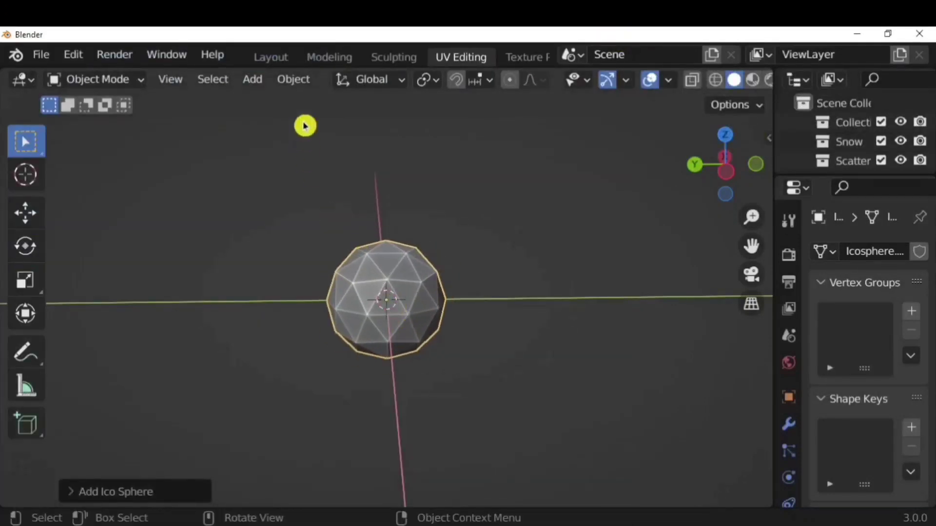
pyautogui.click(293, 79)
pyautogui.moveTo(390, 451)
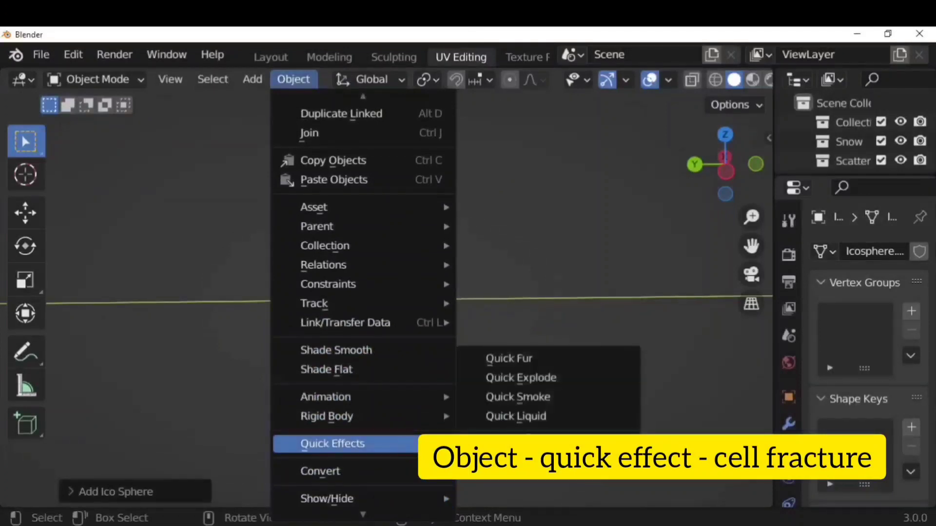
pyautogui.click(517, 435)
pyautogui.click(627, 89)
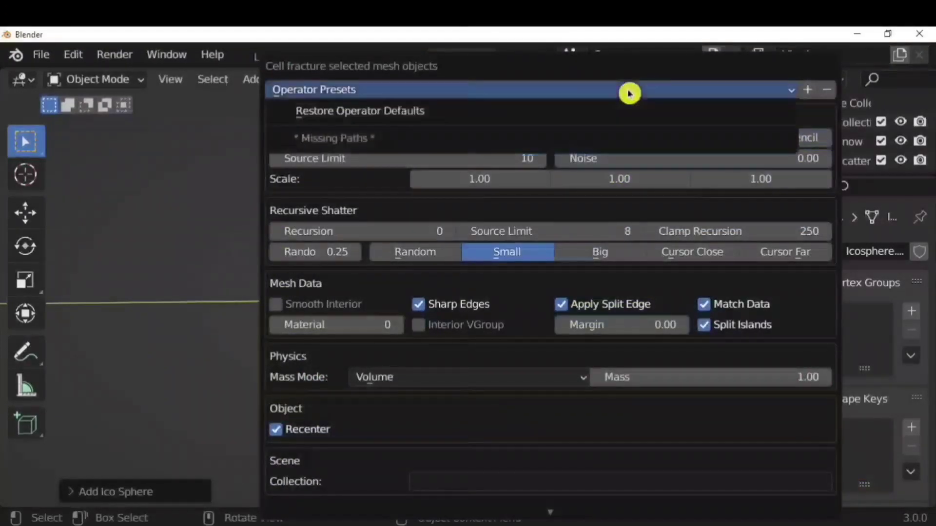
pyautogui.click(317, 141)
pyautogui.click(438, 139)
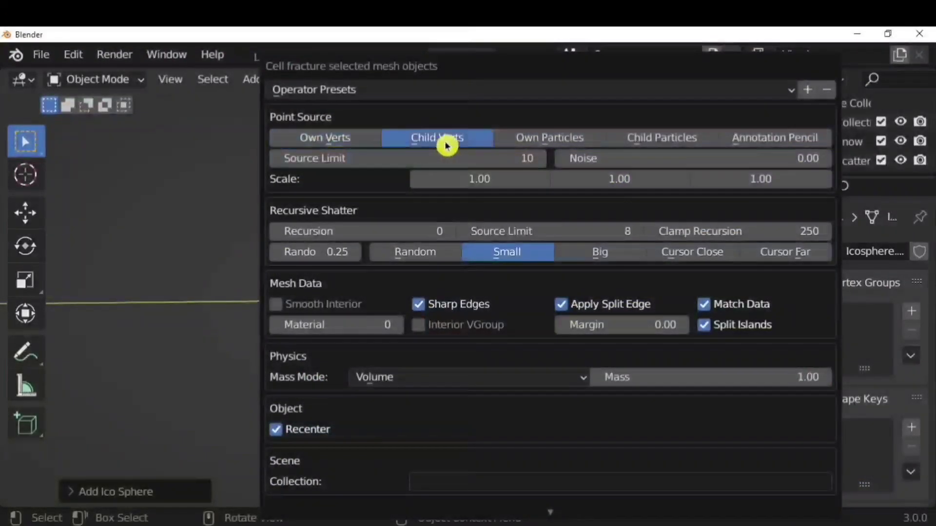
pyautogui.click(655, 141)
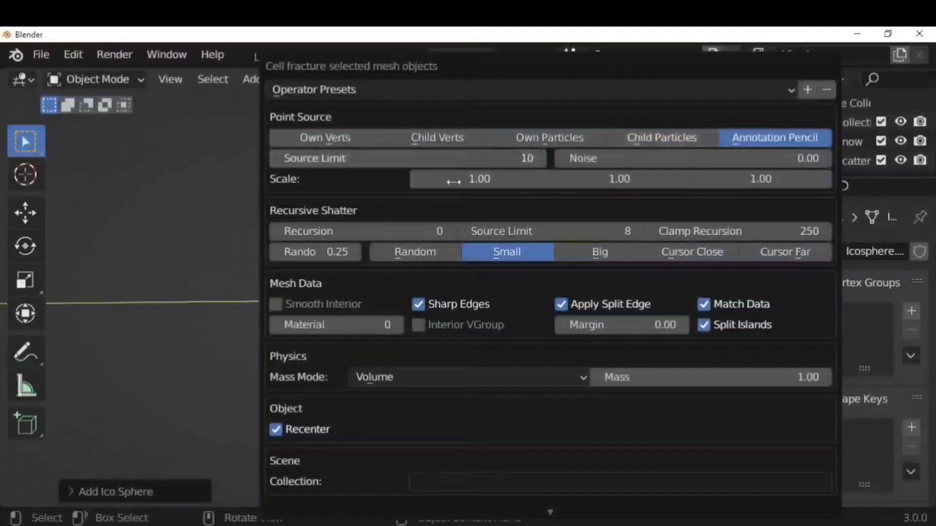
pyautogui.click(542, 140)
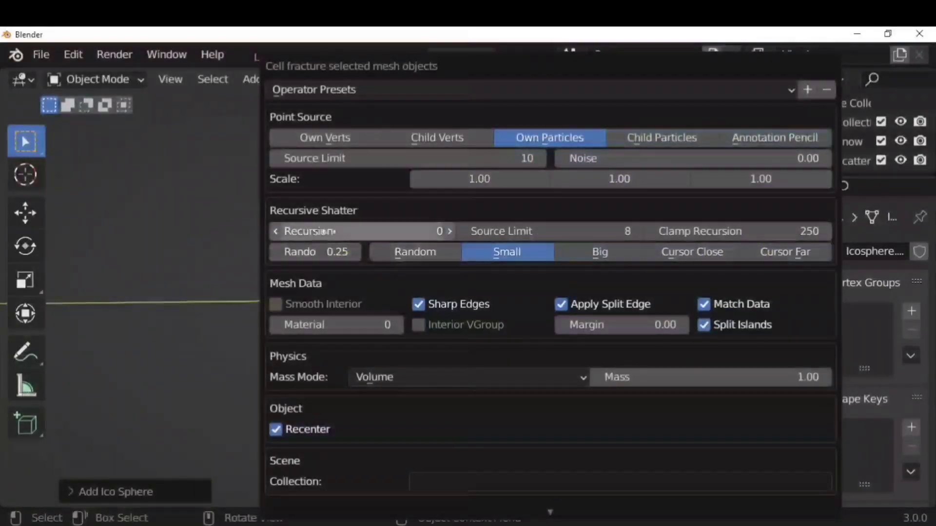
pyautogui.scroll(-3, 568, 265)
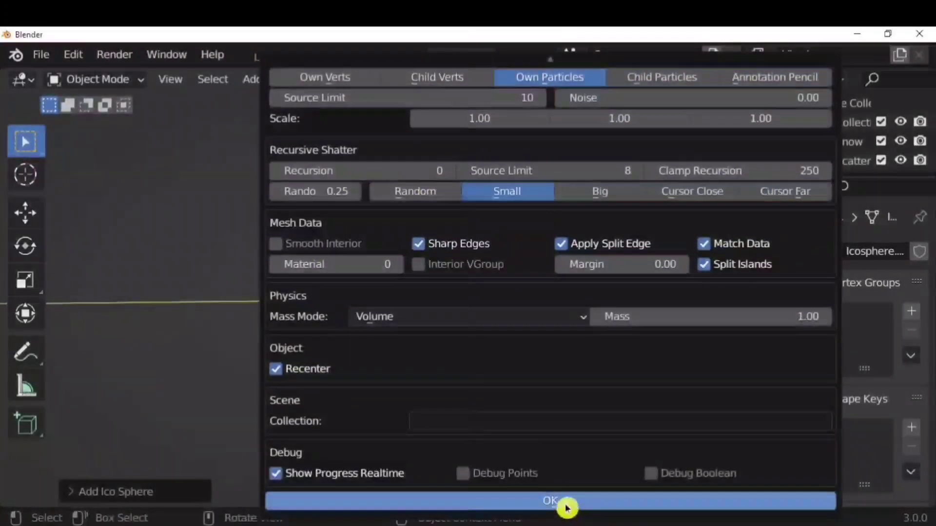
pyautogui.click(549, 501)
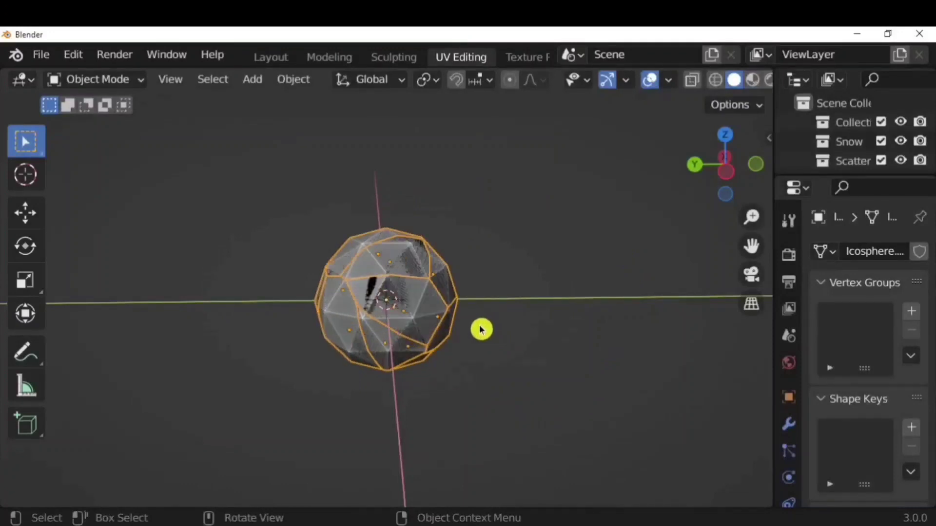
pyautogui.moveTo(463, 327); pyautogui.dragTo(414, 312, button='middle')
pyautogui.scroll(1, 438, 299)
pyautogui.click(441, 298)
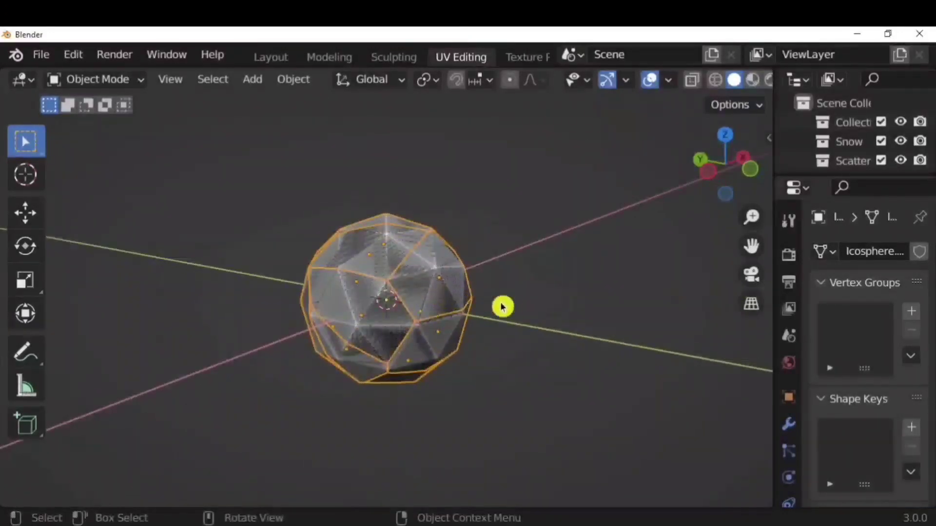
pyautogui.press('g')
pyautogui.click(634, 273)
pyautogui.click(449, 286)
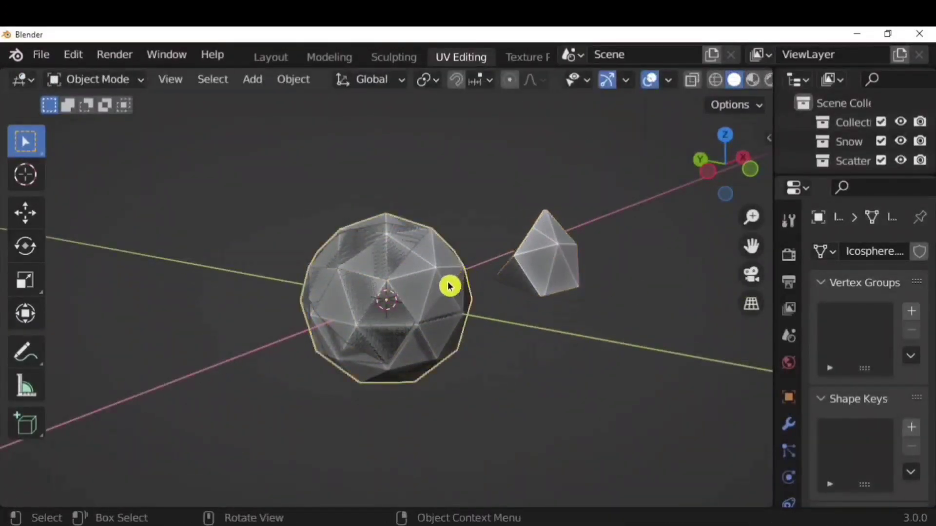
pyautogui.hotkey('ctrl', 'z')
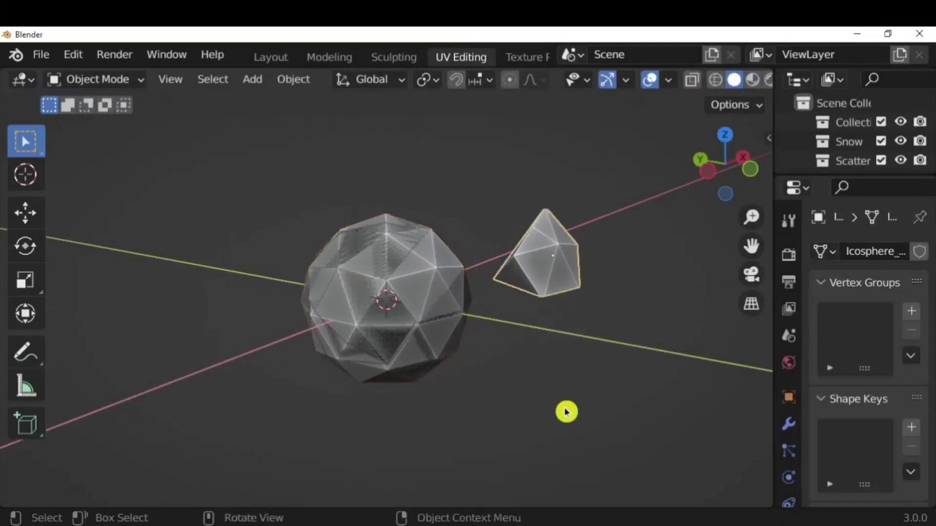
pyautogui.hotkey('ctrl', 'z')
# - Select the original unbroken icosphere in the enlarged object list and move it aside from its fractured copy
pyautogui.moveTo(827, 179); pyautogui.dragTo(812, 292)
pyautogui.click(839, 199)
pyautogui.press('g')
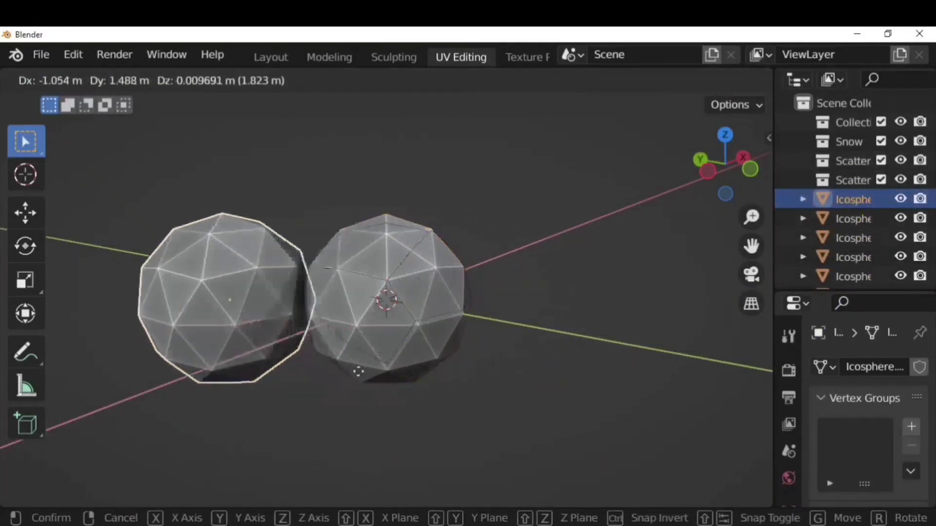
pyautogui.click(327, 393)
# - Move five fracture pieces one by one outward from the broken icosphere to expose its interior
pyautogui.click(436, 290)
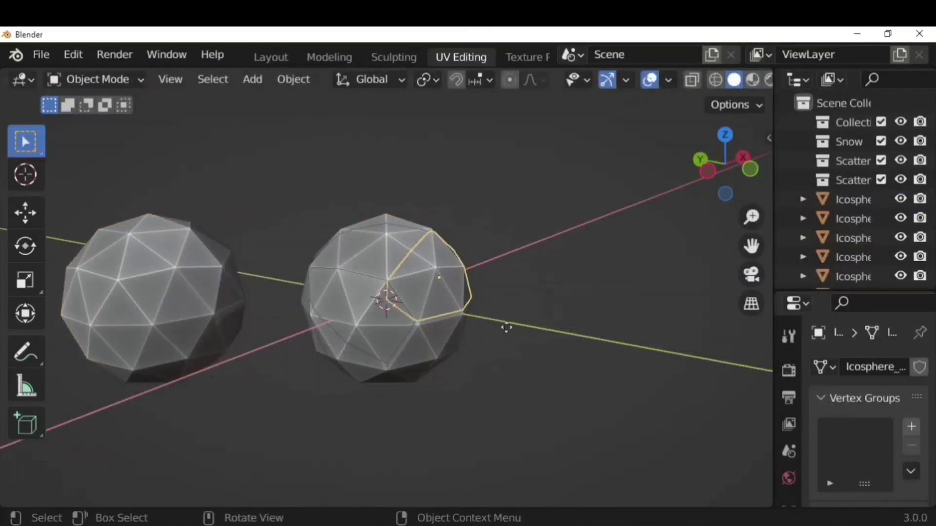
pyautogui.press('g')
pyautogui.click(658, 292)
pyautogui.click(401, 321)
pyautogui.press('g')
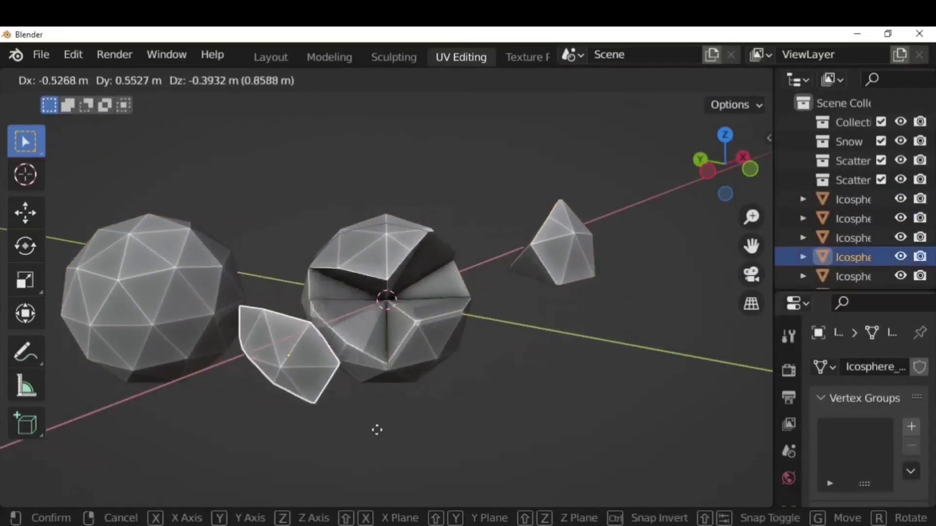
pyautogui.click(364, 442)
pyautogui.click(424, 353)
pyautogui.press('g')
pyautogui.click(678, 441)
pyautogui.click(385, 251)
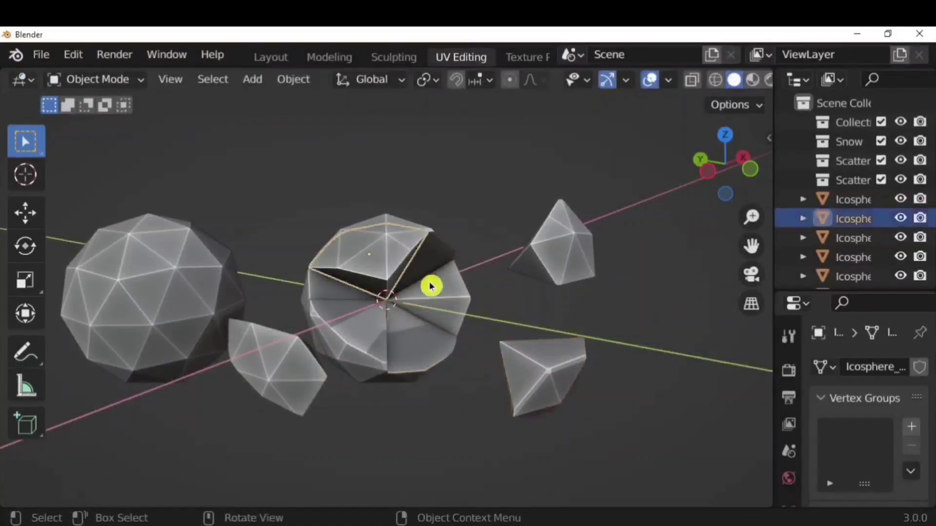
pyautogui.press('g')
pyautogui.click(327, 209)
pyautogui.click(387, 254)
pyautogui.press('g')
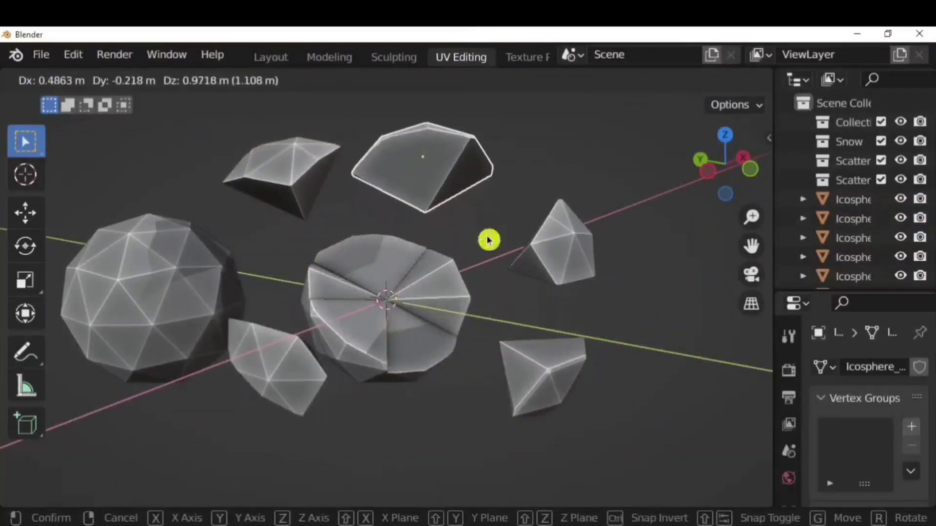
pyautogui.click(489, 240)
pyautogui.moveTo(489, 240); pyautogui.dragTo(576, 312, button='middle')
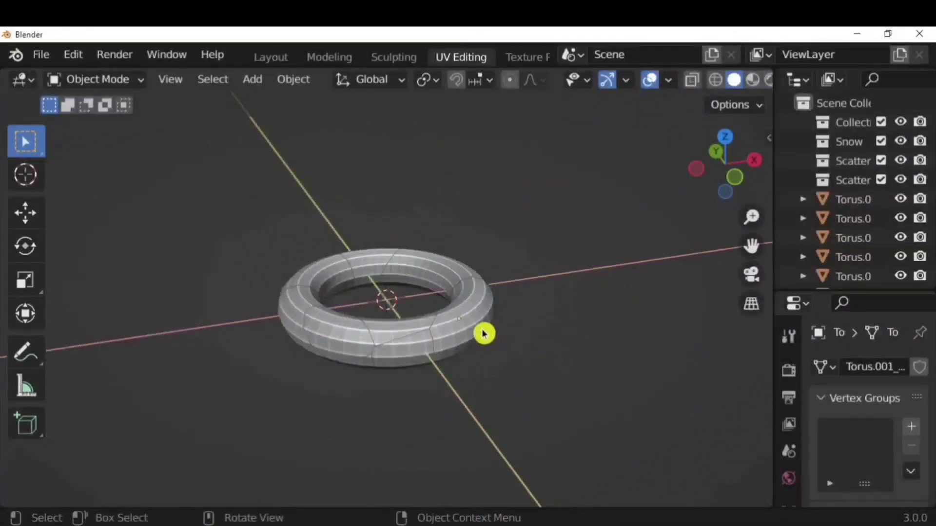
# - Pull four fractured pieces out of the torus ring and place them around it
pyautogui.press('g')
pyautogui.click(638, 415)
pyautogui.click(419, 361)
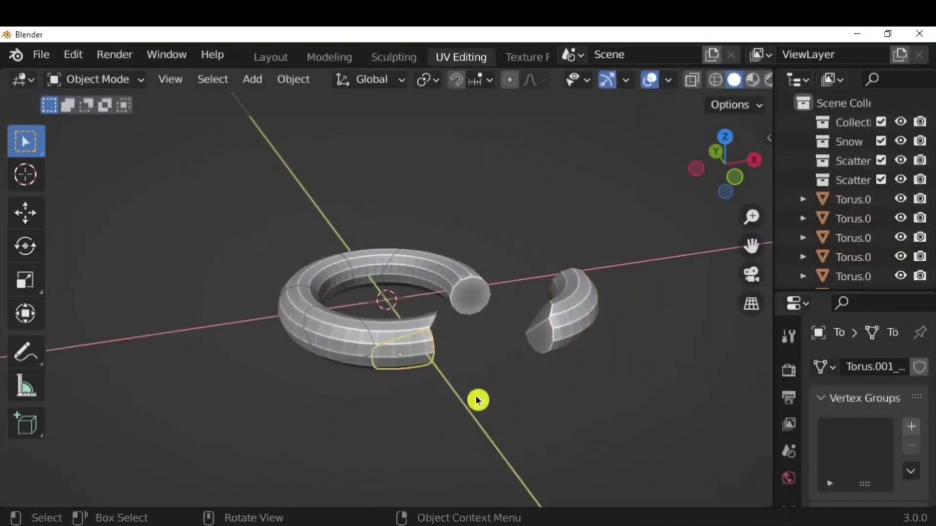
pyautogui.press('g')
pyautogui.click(436, 392)
pyautogui.press('g')
pyautogui.click(489, 335)
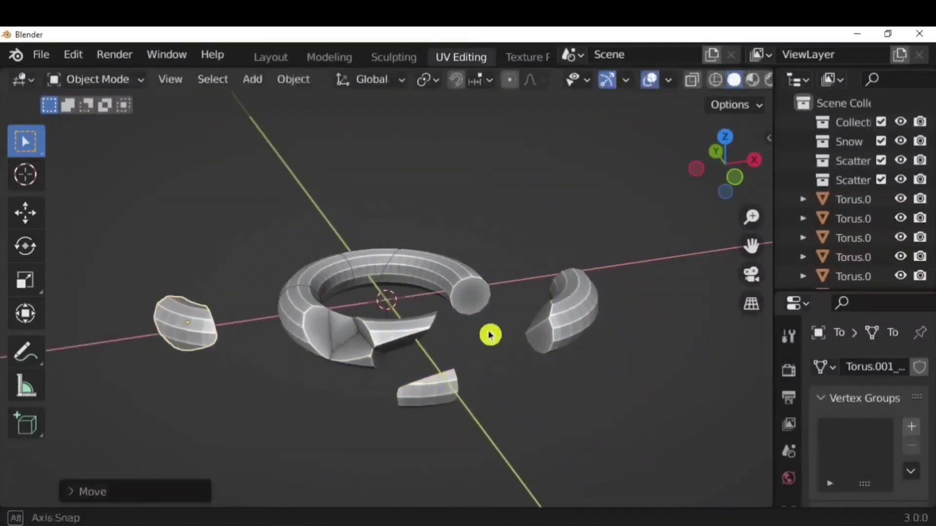
pyautogui.moveTo(488, 335); pyautogui.dragTo(203, 326, button='middle')
pyautogui.click(489, 311)
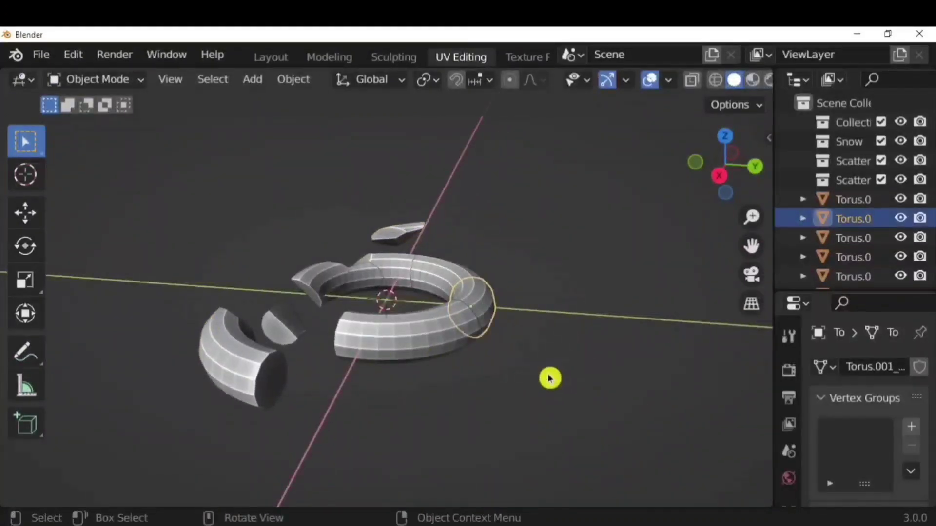
pyautogui.press('g')
pyautogui.click(609, 330)
pyautogui.moveTo(352, 383); pyautogui.dragTo(619, 390, button='middle')
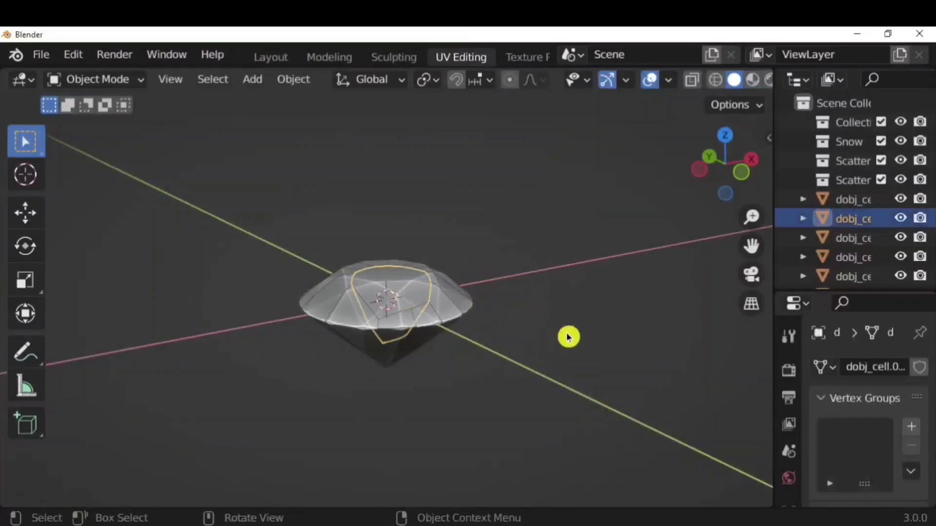
# - Pull four fractured pieces, including the pointed tip, out of the diamond and spread them around it
pyautogui.press('g')
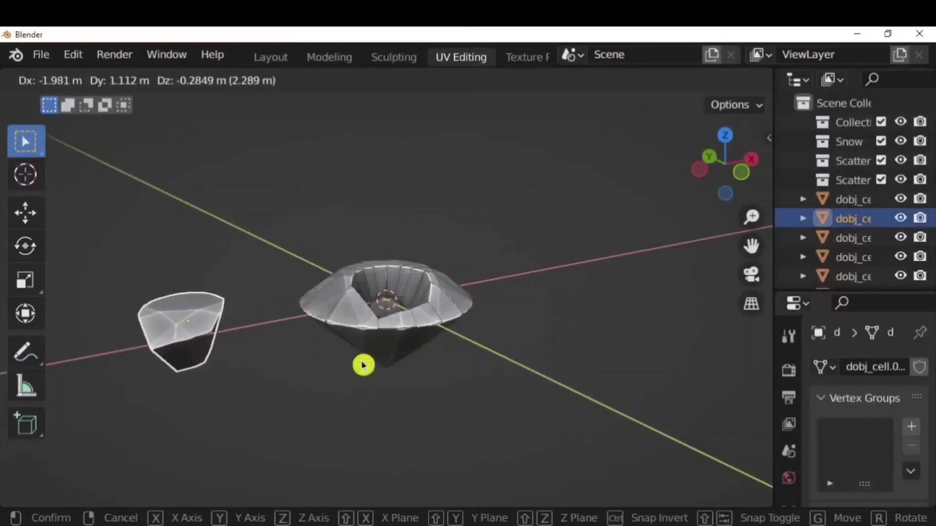
pyautogui.click(362, 366)
pyautogui.click(453, 316)
pyautogui.press('g')
pyautogui.click(694, 327)
pyautogui.moveTo(641, 368); pyautogui.dragTo(410, 328, button='middle')
pyautogui.press('g')
pyautogui.click(653, 397)
pyautogui.moveTo(653, 397); pyautogui.dragTo(399, 327, button='middle')
pyautogui.click(399, 326)
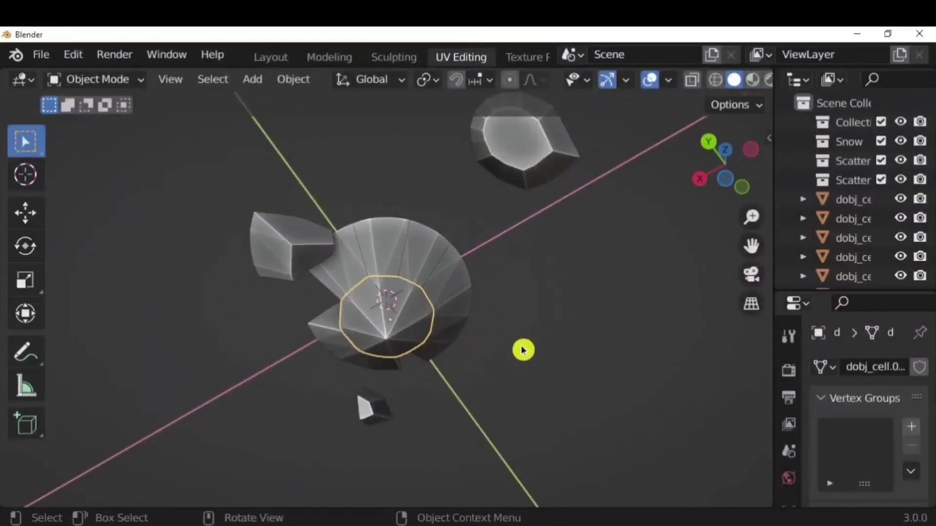
pyautogui.press('g')
pyautogui.click(471, 413)
pyautogui.moveTo(583, 370); pyautogui.dragTo(621, 365, button='middle')
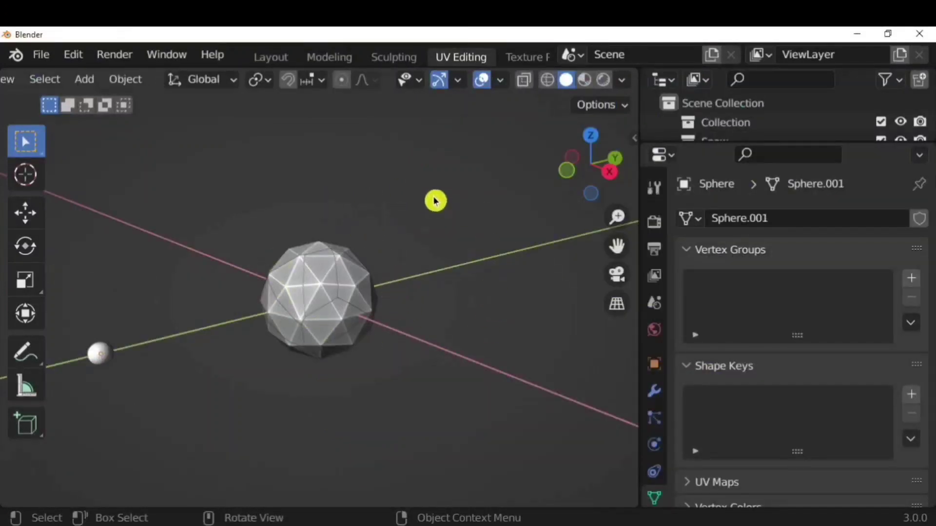
# - Select all fracture pieces of the large sphere and add Rigid Body physics
pyautogui.moveTo(435, 200); pyautogui.dragTo(256, 395)
pyautogui.click(654, 471)
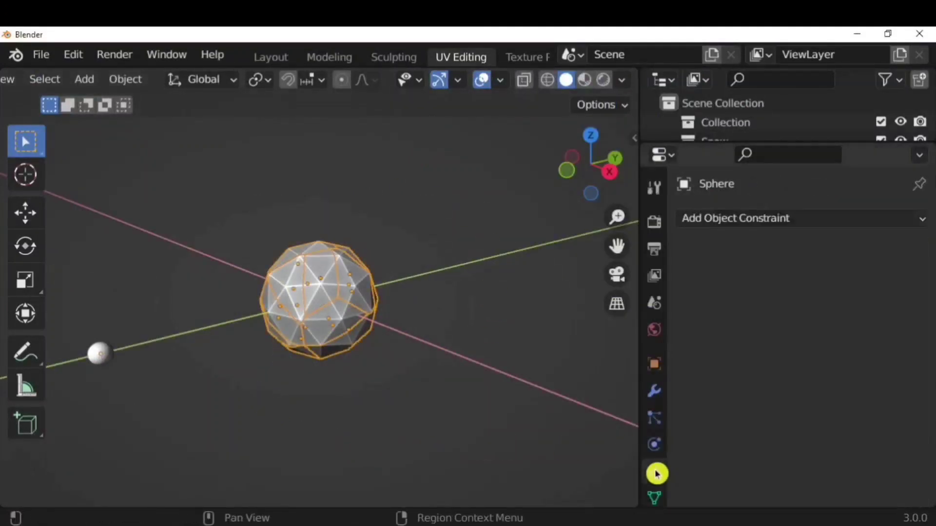
pyautogui.click(654, 446)
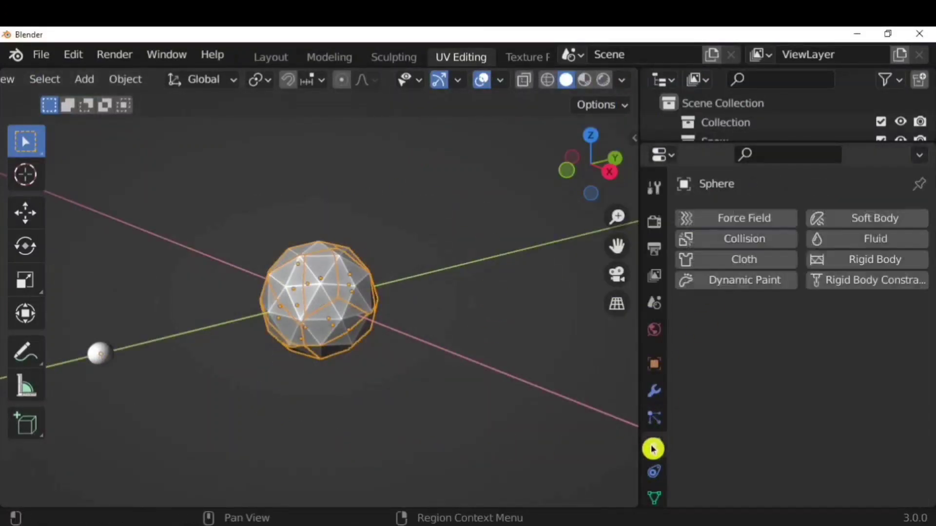
pyautogui.click(883, 265)
pyautogui.moveTo(640, 355); pyautogui.dragTo(594, 356)
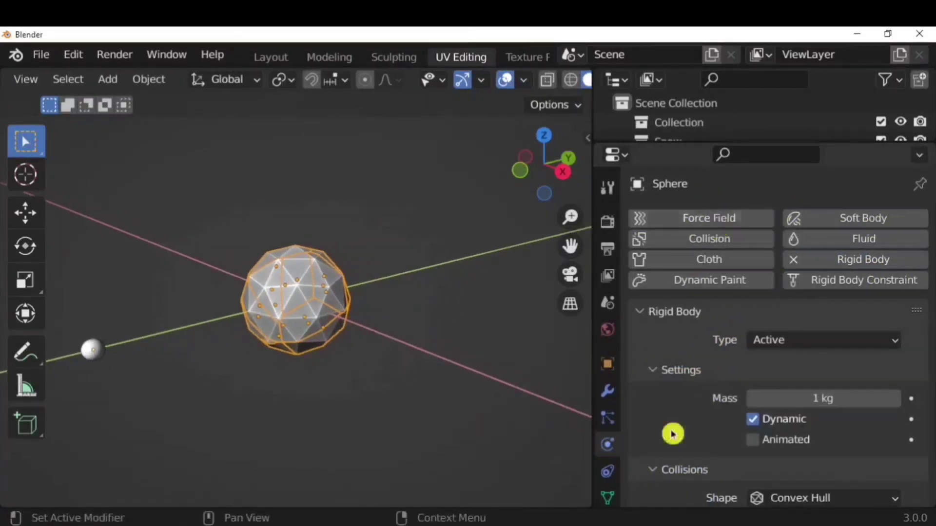
# - Reveal the Deactivation settings under the rigid body's Dynamics and turn on Start Deactivated
pyautogui.scroll(-5, 672, 432)
pyautogui.click(654, 496)
pyautogui.scroll(-4, 673, 438)
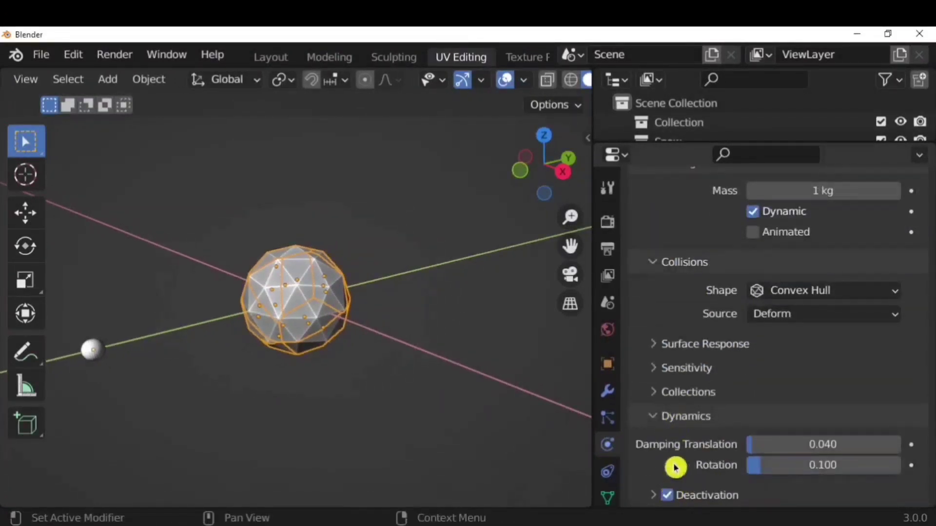
pyautogui.click(656, 498)
pyautogui.scroll(-4, 667, 463)
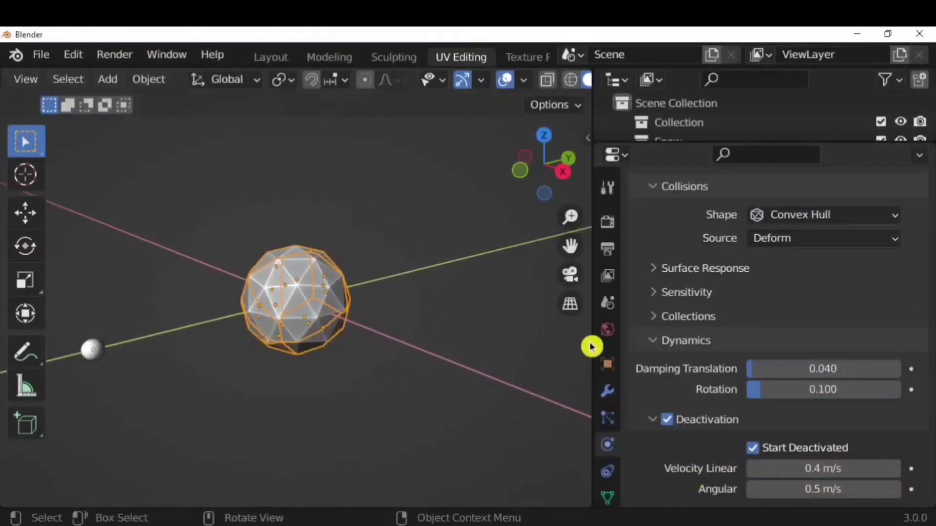
# - Widen the 3D viewport and copy the active piece's rigid body settings to all selected fracture pieces
pyautogui.moveTo(591, 347); pyautogui.dragTo(660, 347)
pyautogui.click(184, 79)
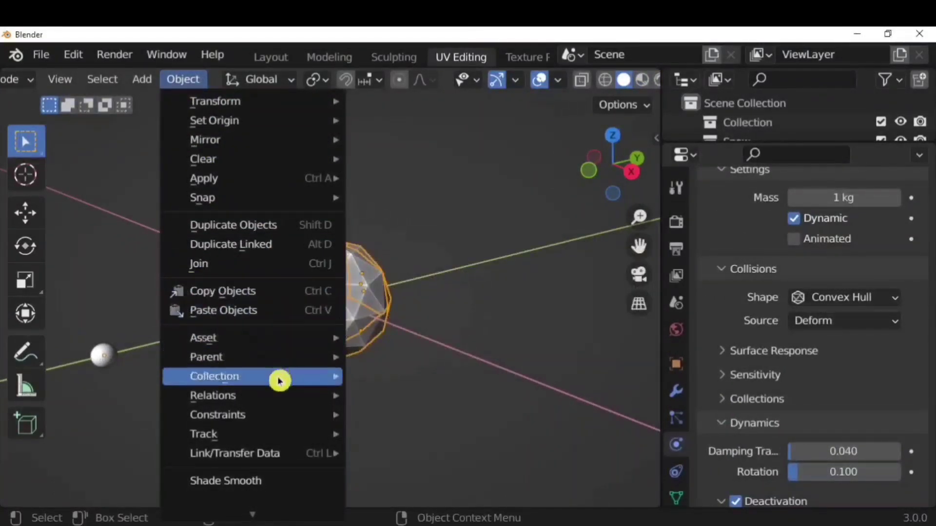
pyautogui.moveTo(286, 404)
pyautogui.scroll(-5, 282, 188)
pyautogui.moveTo(265, 336)
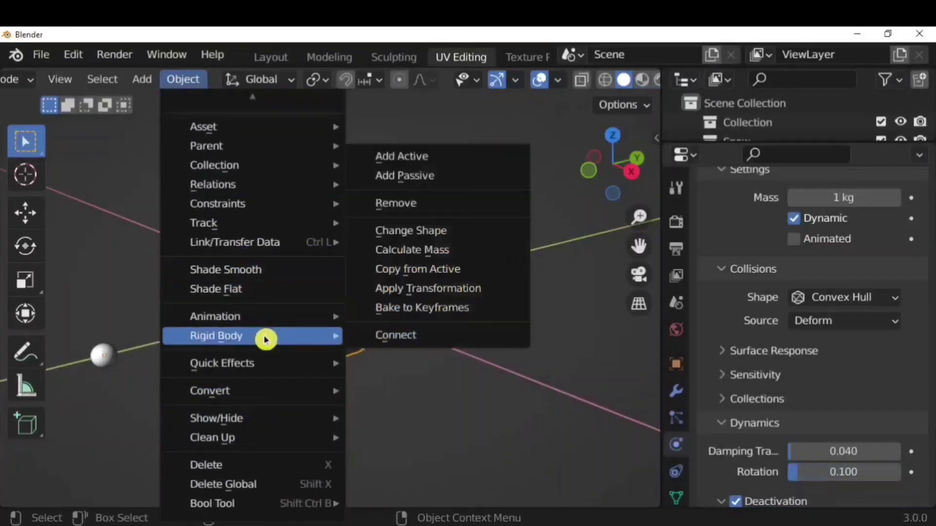
pyautogui.click(475, 271)
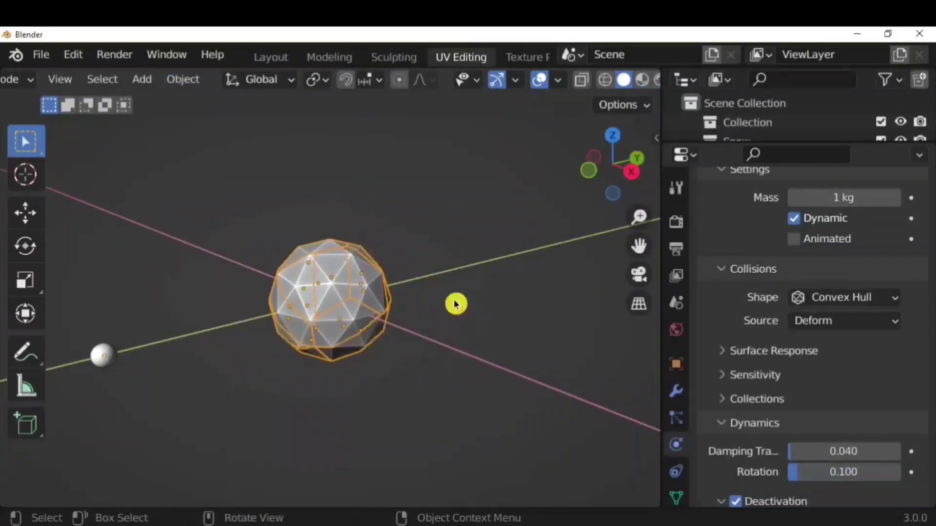
# - Deselect the fracture pieces and apply the object transform of the small sphere
pyautogui.click(517, 394)
pyautogui.click(194, 79)
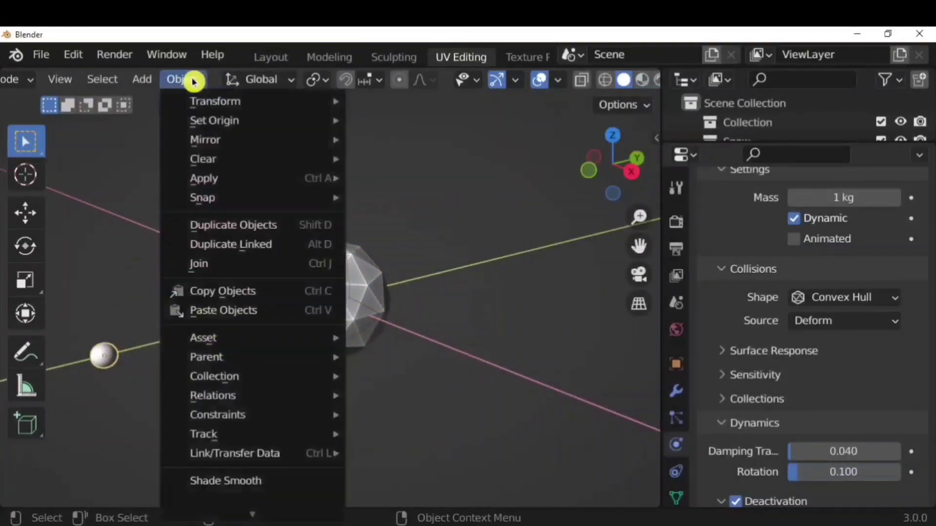
pyautogui.moveTo(236, 179)
pyautogui.click(421, 259)
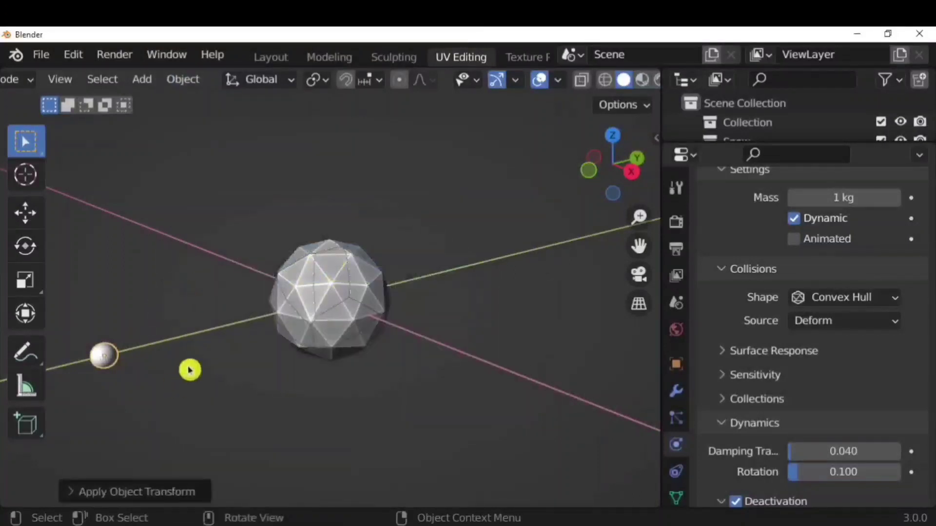
# - Remove and re-add the small sphere's Rigid Body physics, with type Passive and Animated turned on
pyautogui.scroll(10, 714, 405)
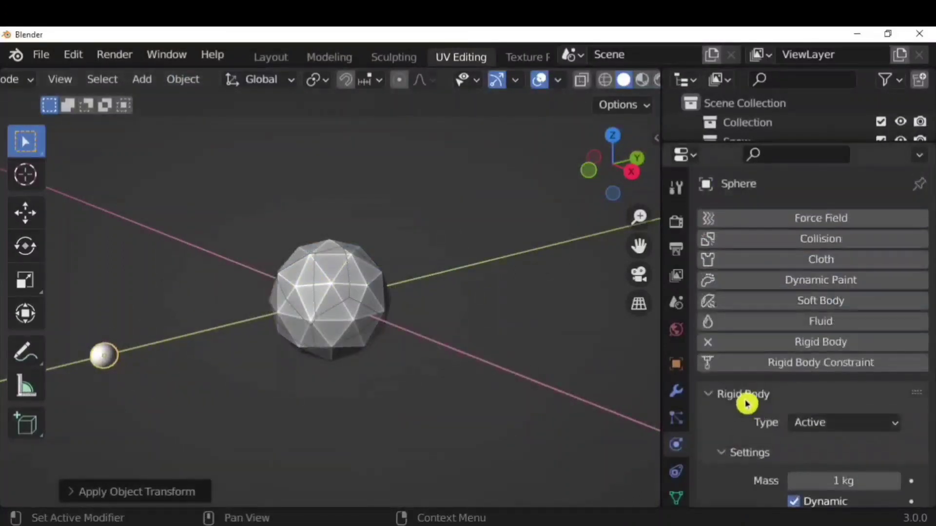
pyautogui.click(818, 344)
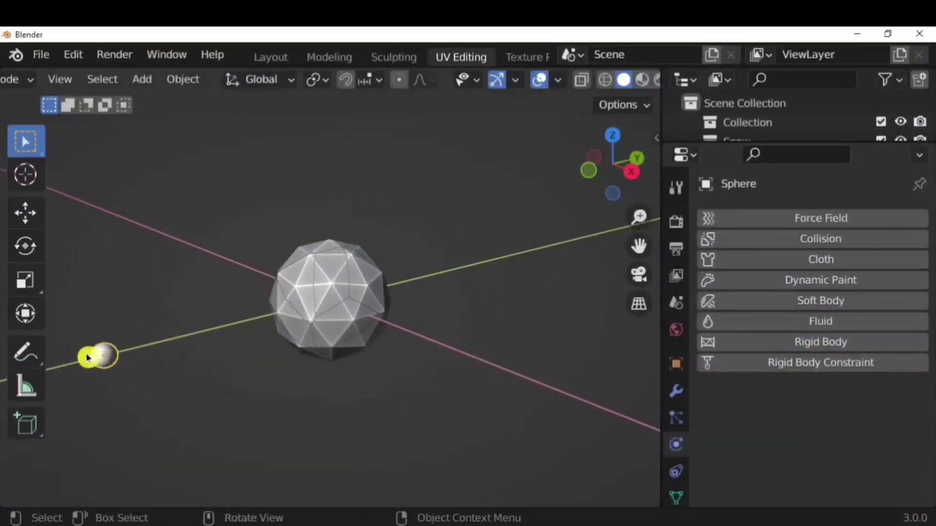
pyautogui.click(821, 342)
pyautogui.scroll(-4, 860, 338)
pyautogui.click(861, 340)
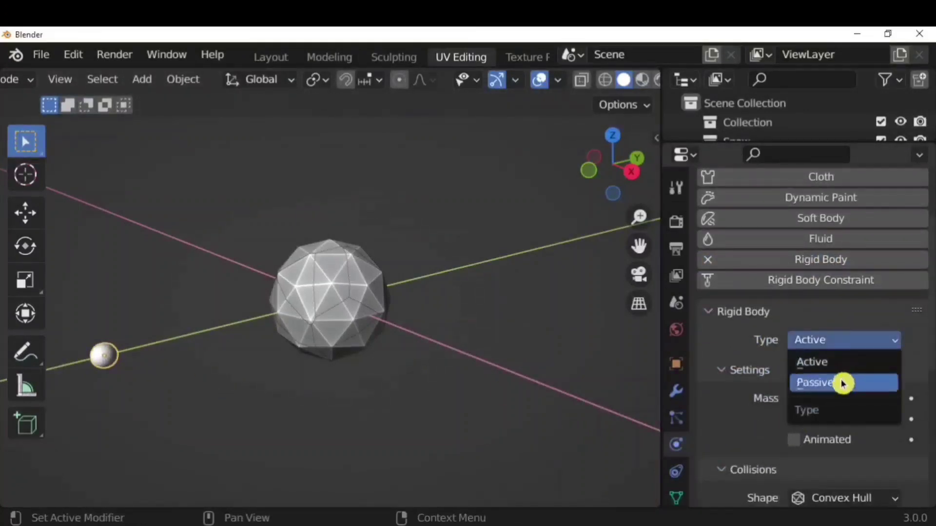
pyautogui.click(842, 382)
pyautogui.scroll(-3, 772, 403)
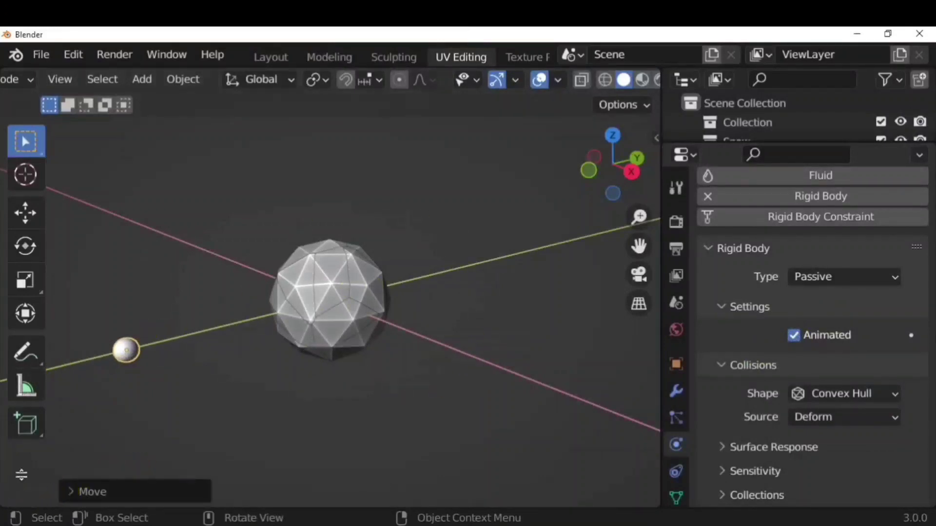
# - Split off a second area below the 3D viewport and make it a Timeline
pyautogui.moveTo(21, 474); pyautogui.dragTo(39, 421)
pyautogui.scroll(5, 125, 433)
pyautogui.click(23, 436)
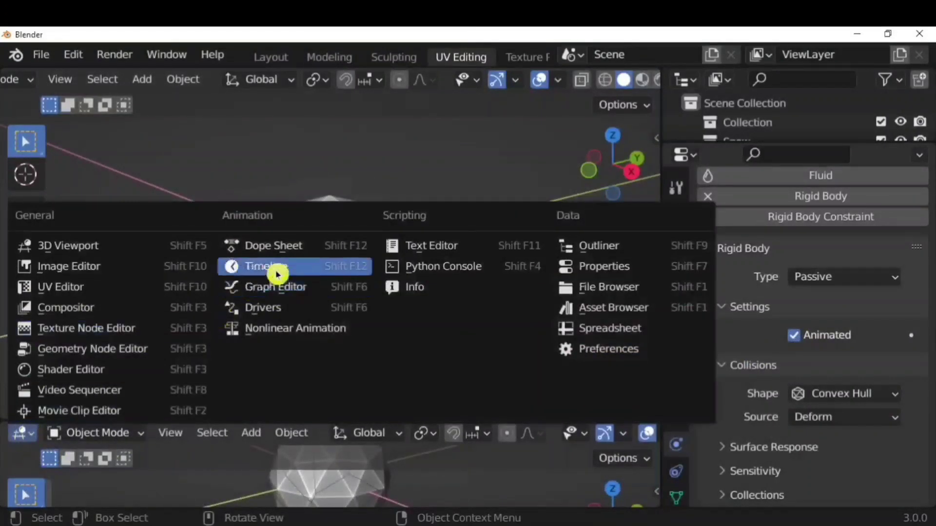
pyautogui.click(278, 271)
# - Play the animation, move the small sphere along the Y axis into the fractured sphere, and stop playback
pyautogui.press('space')
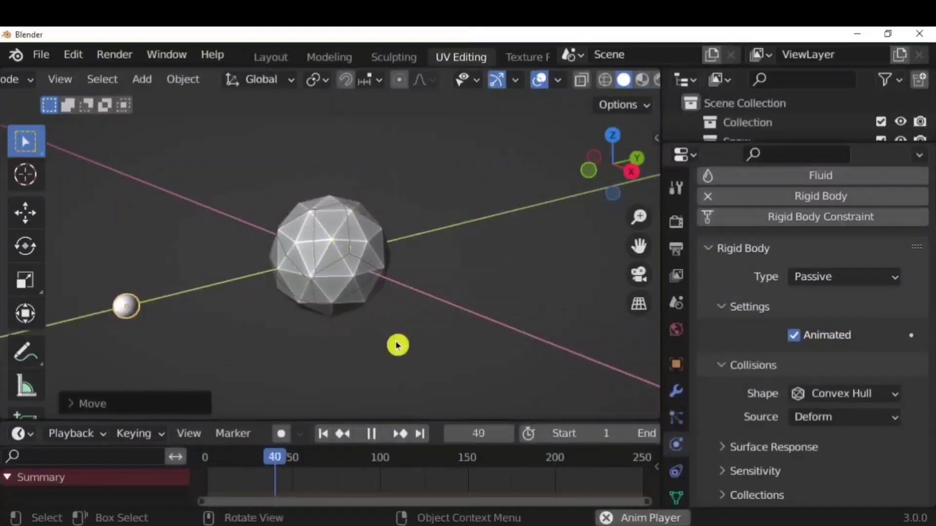
pyautogui.press('g')
pyautogui.press('y')
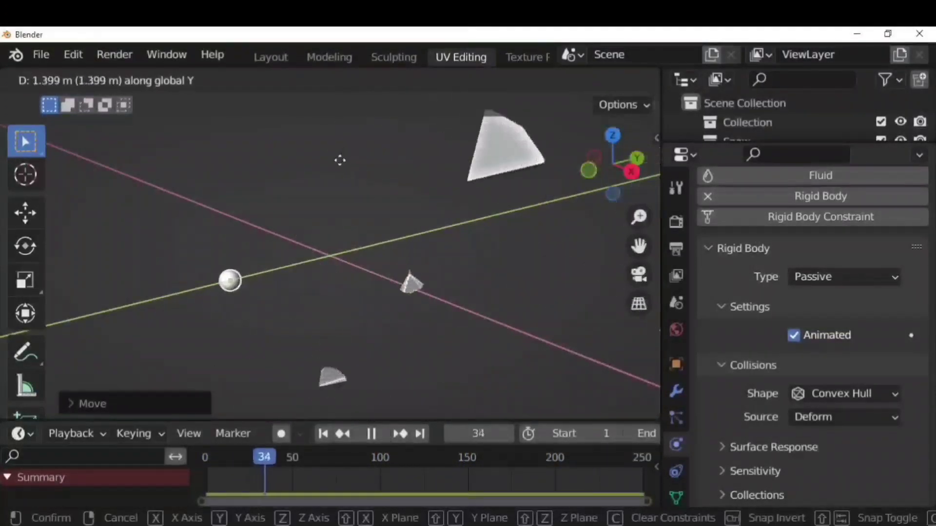
pyautogui.click(296, 186)
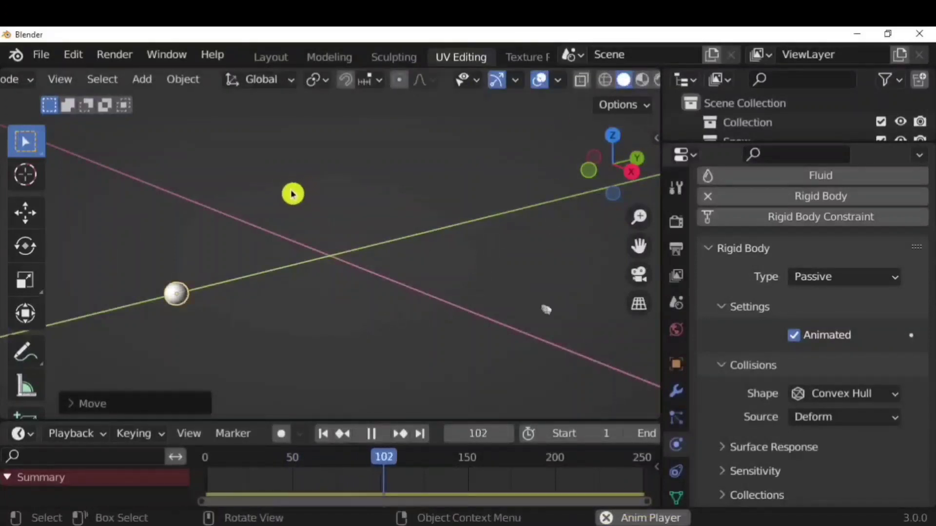
pyautogui.click(175, 298)
pyautogui.press('space')
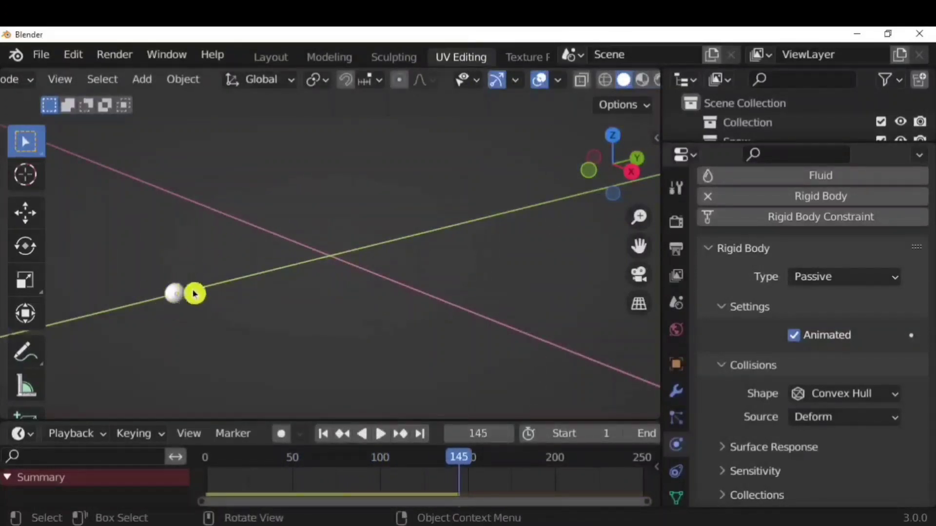
# - Set the small sphere's Surface Response bounciness to 1.000 and return the animation to frame 0
pyautogui.scroll(3, 780, 382)
pyautogui.scroll(-3, 779, 389)
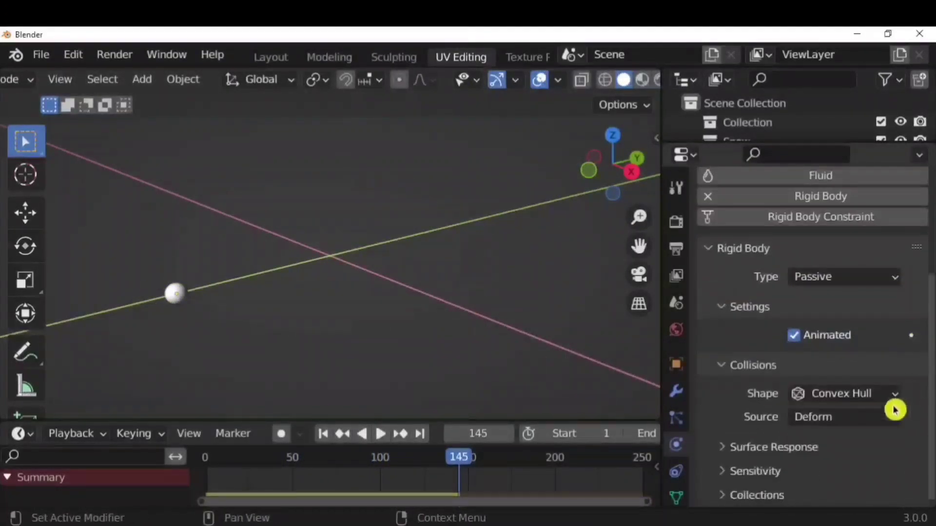
pyautogui.click(723, 449)
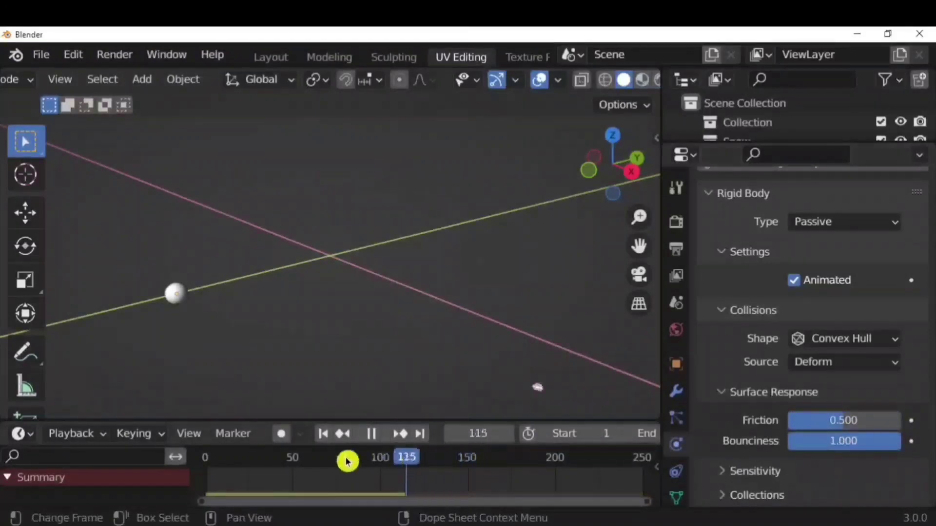
pyautogui.press('Escape')
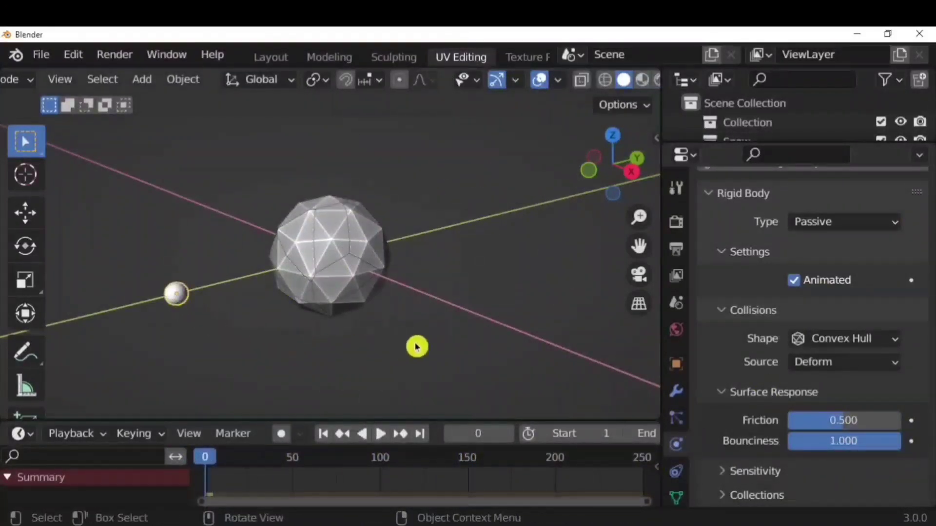
# - Play the simulation and push the small sphere along the Y axis through the fractured sphere
pyautogui.press('space')
pyautogui.press('g')
pyautogui.press('y')
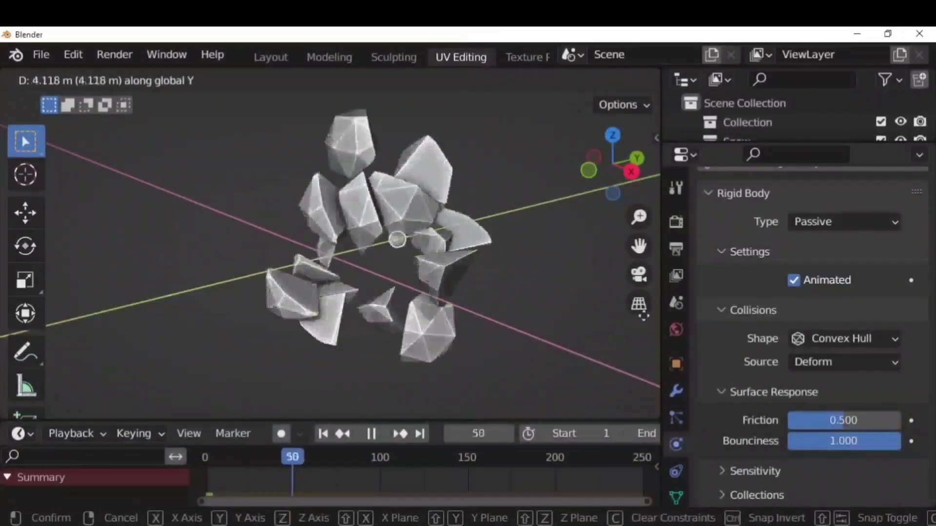
pyautogui.click(494, 354)
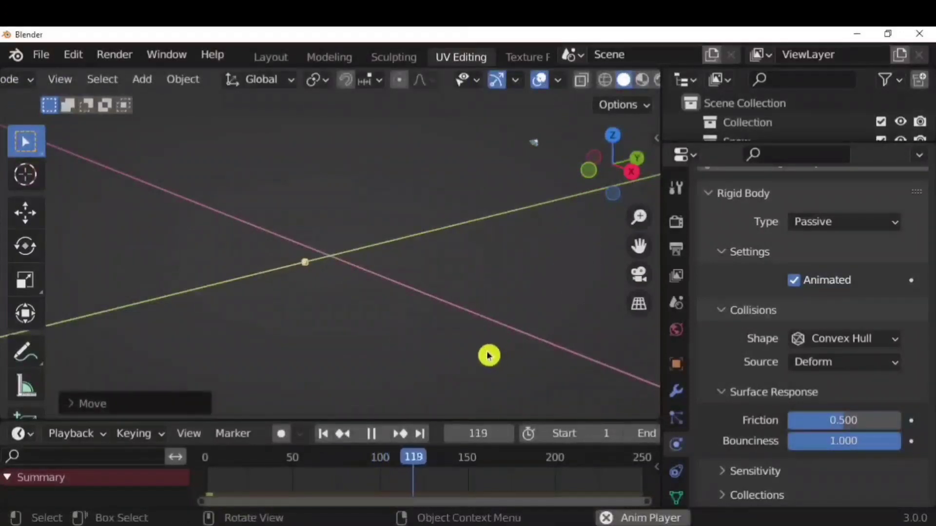
# - Rewind the running animation to its start and move the small sphere along the Y axis through the pieces again
pyautogui.moveTo(452, 453); pyautogui.dragTo(199, 451)
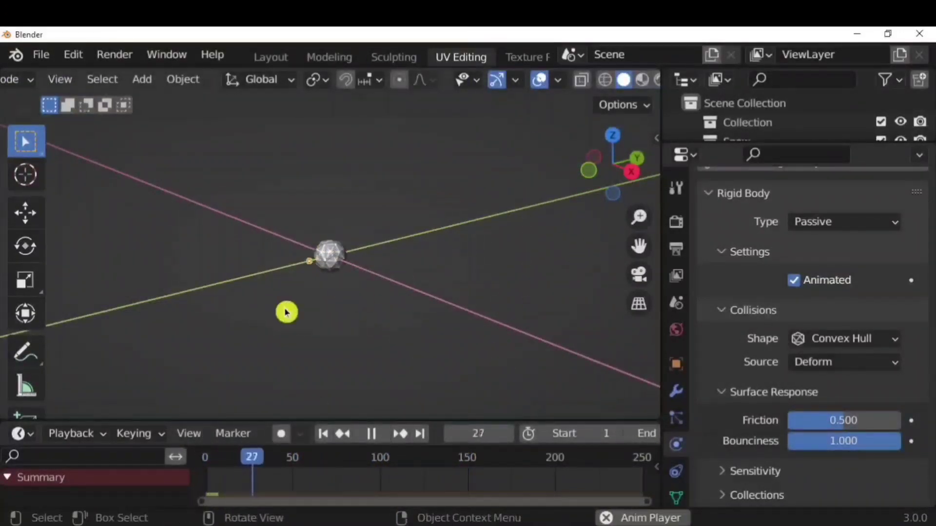
pyautogui.press('g')
pyautogui.press('y')
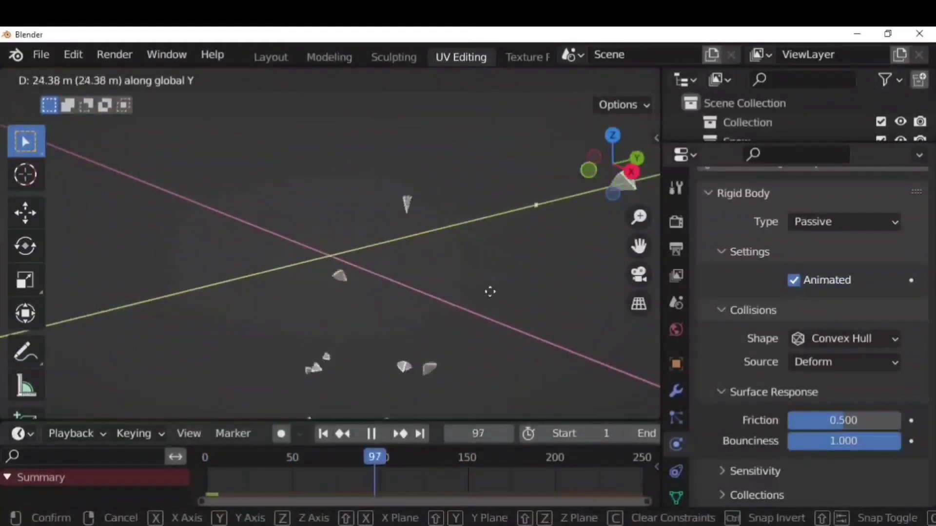
pyautogui.click(399, 315)
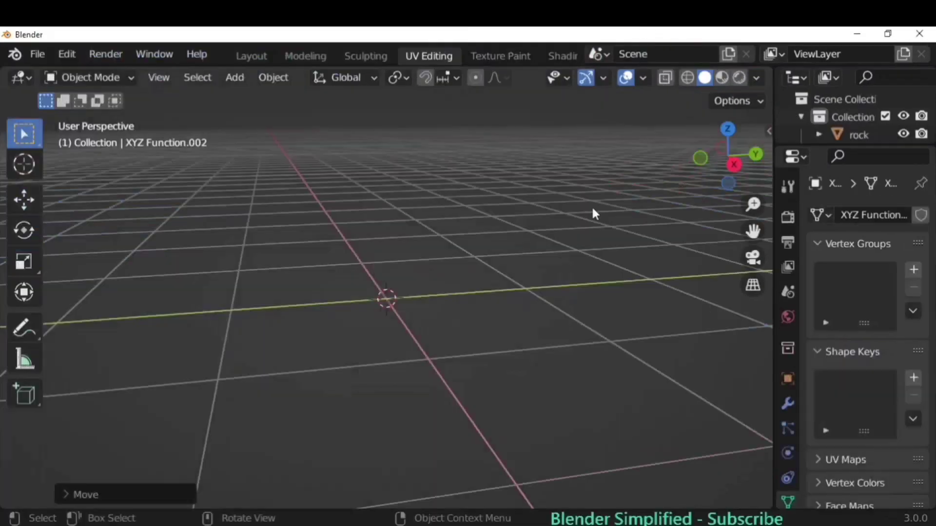
# - Add a Beam Builder mesh from the Extras meshes and expand its creation settings
pyautogui.click(244, 82)
pyautogui.moveTo(261, 100)
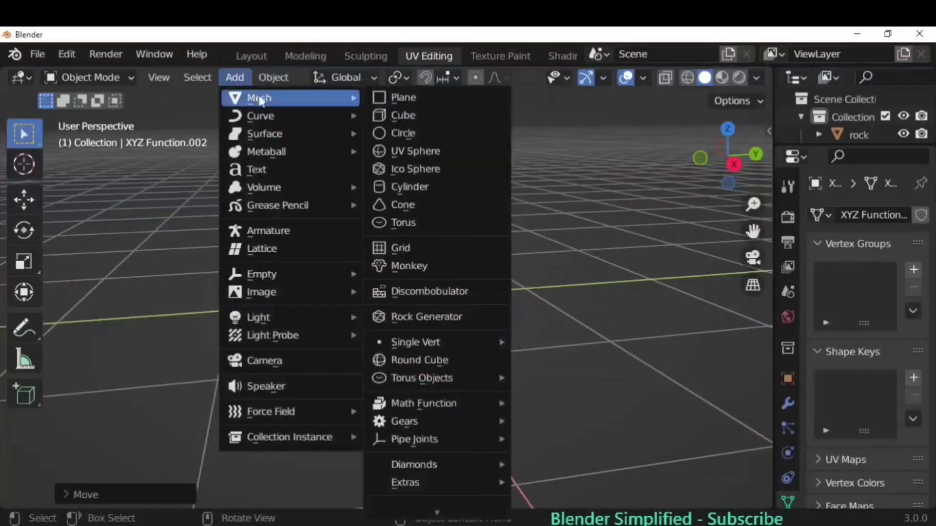
pyautogui.moveTo(466, 483)
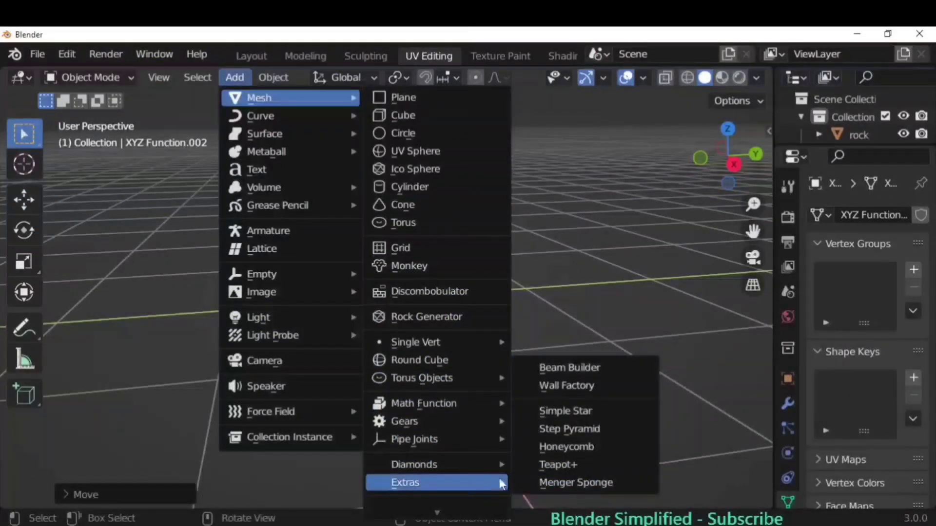
pyautogui.click(555, 369)
pyautogui.moveTo(535, 383); pyautogui.dragTo(281, 422, button='middle')
pyautogui.scroll(-1, 280, 422)
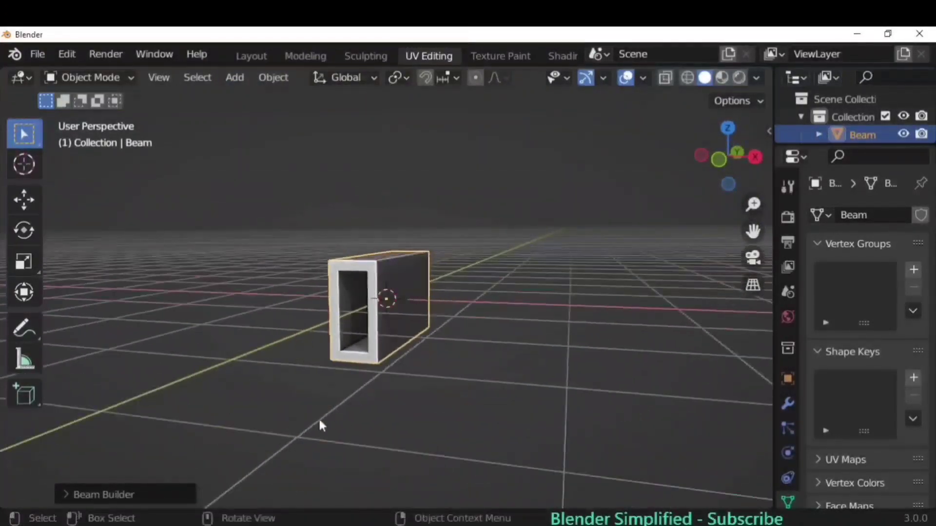
pyautogui.click(132, 489)
# - Try the U Profile, C Profile and I Profile types on the beam
pyautogui.click(191, 153)
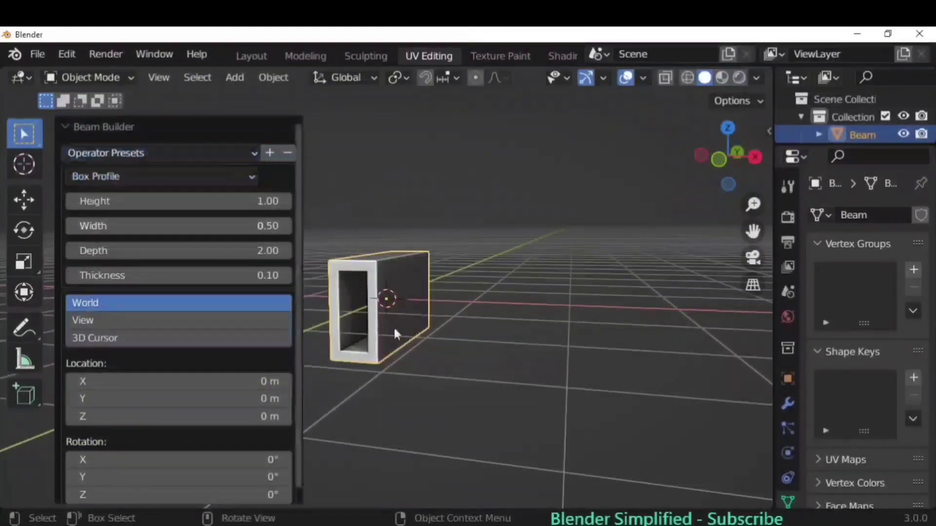
pyautogui.scroll(4, 418, 336)
pyautogui.scroll(-4, 474, 358)
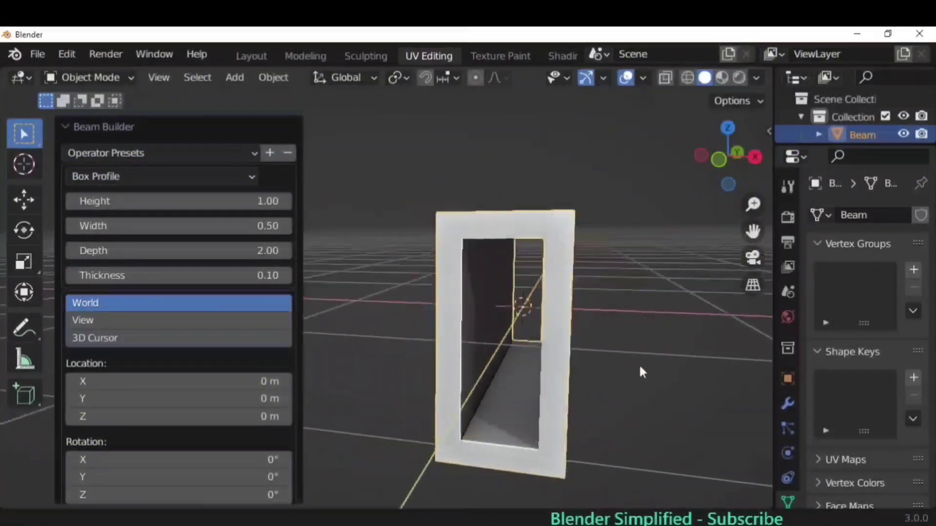
pyautogui.scroll(3, 606, 351)
pyautogui.click(191, 153)
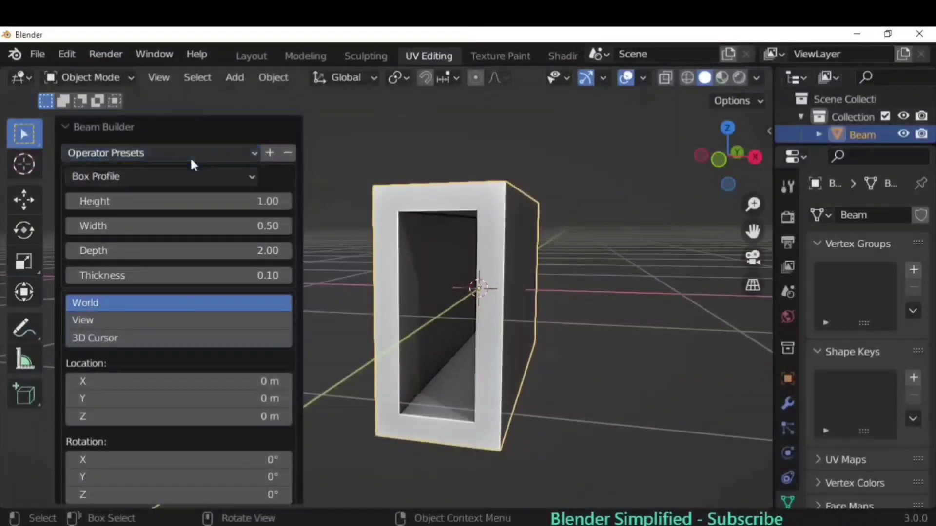
pyautogui.click(195, 177)
pyautogui.click(186, 218)
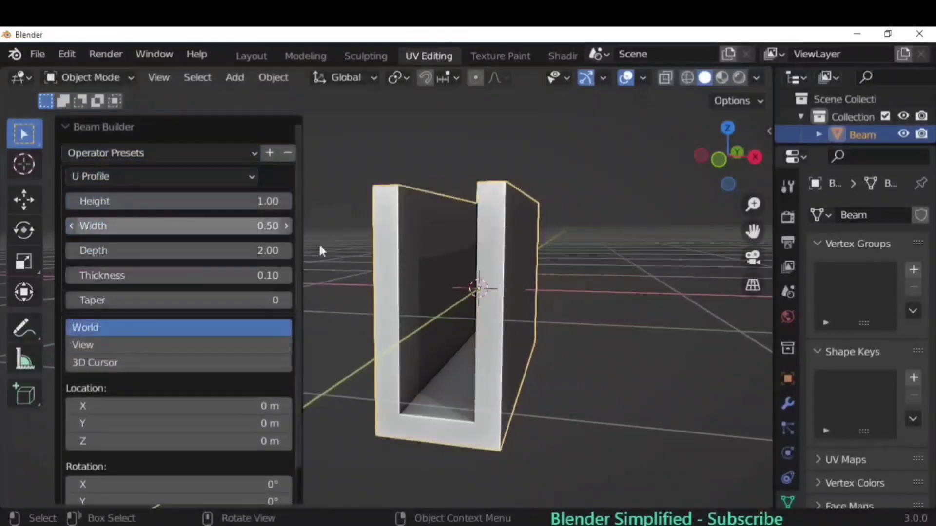
pyautogui.click(217, 176)
pyautogui.click(179, 235)
pyautogui.click(177, 177)
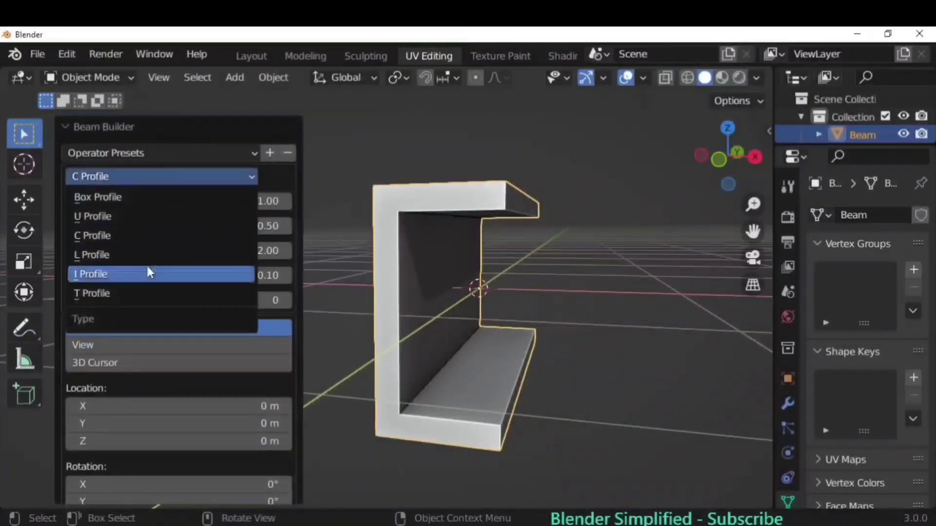
pyautogui.click(147, 271)
# - Change the beam to T Profile with height 0.85 and width 0.92
pyautogui.click(188, 177)
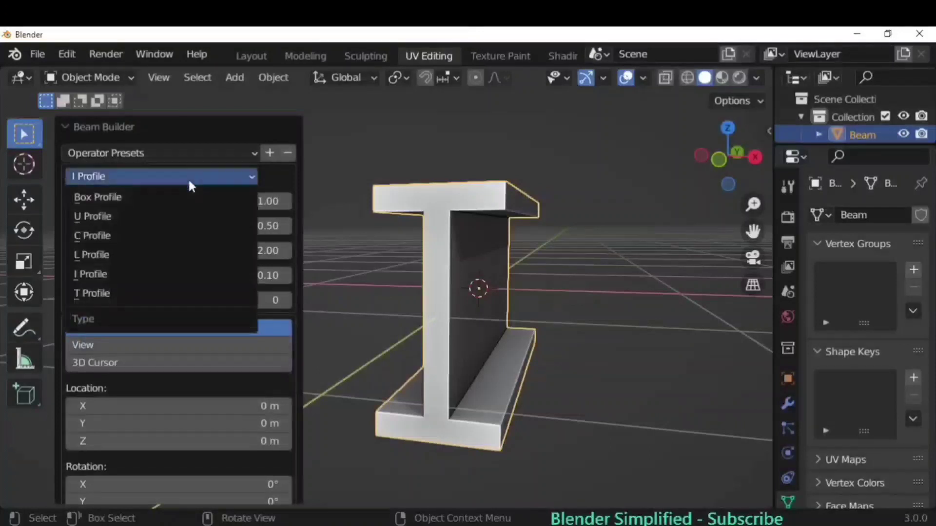
pyautogui.click(157, 292)
pyautogui.moveTo(225, 202)
pyautogui.mouseDown()
pyautogui.moveTo(320, 202)
pyautogui.moveTo(201, 202)
pyautogui.moveTo(239, 202)
pyautogui.moveTo(217, 201)
pyautogui.mouseUp()
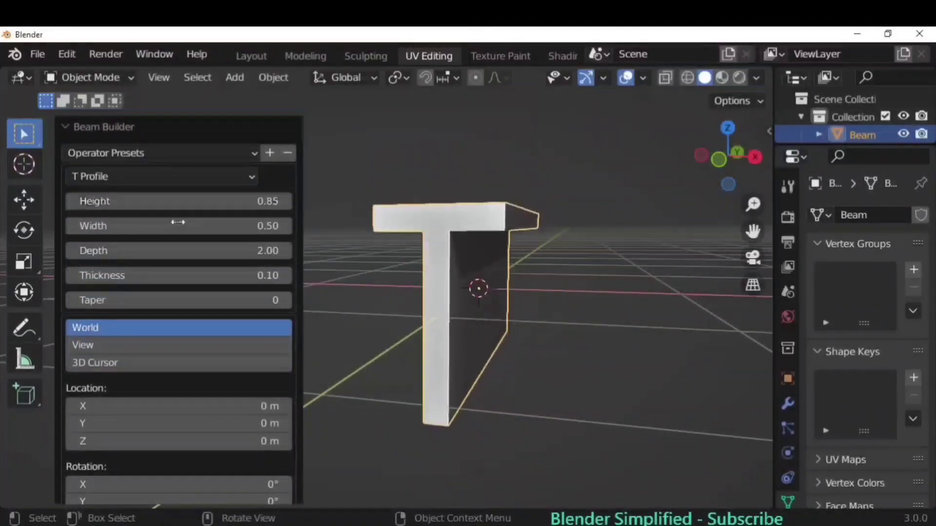
pyautogui.moveTo(156, 226); pyautogui.dragTo(121, 264)
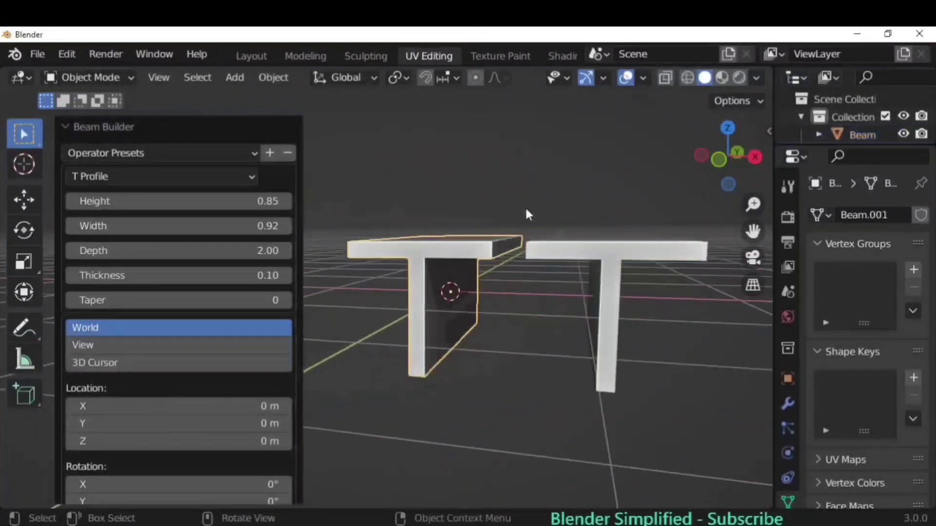
# - Change the second beam to I Profile
pyautogui.click(142, 175)
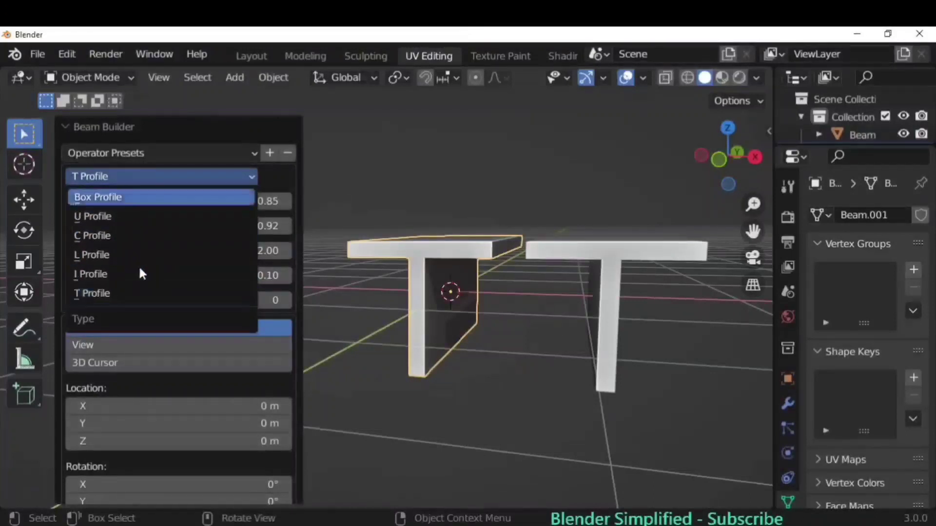
pyautogui.click(106, 277)
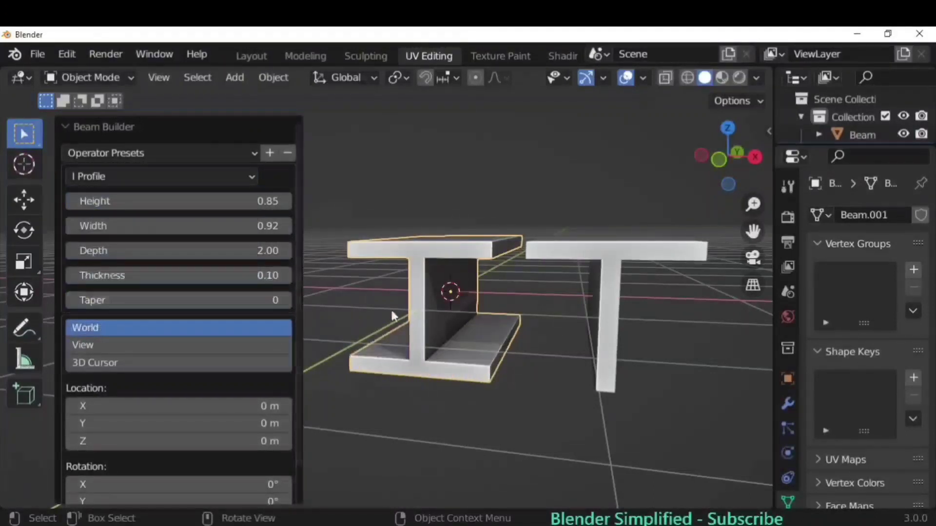
# - Set the I Profile beam's taper to 64, thickness to 0.19 and depth to 2.93
pyautogui.click(285, 298)
pyautogui.moveTo(286, 298); pyautogui.dragTo(351, 298)
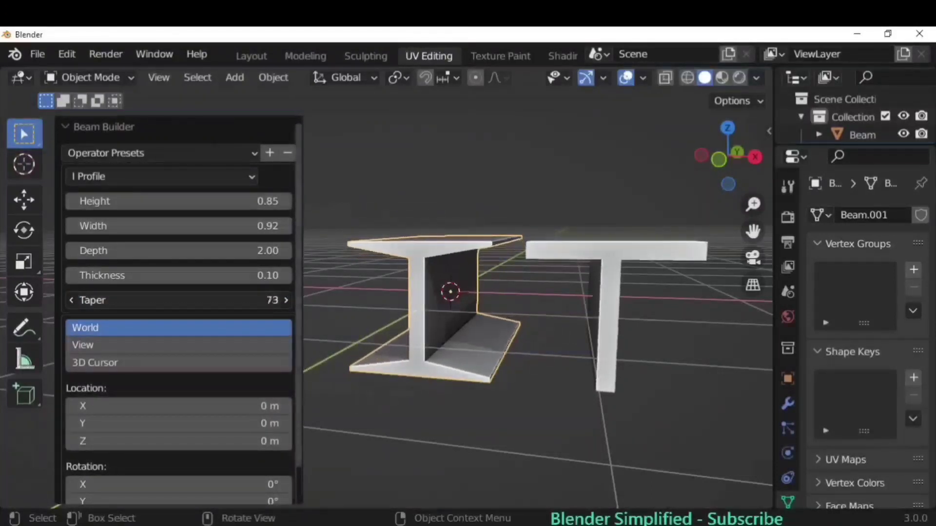
pyautogui.moveTo(234, 275); pyautogui.dragTo(272, 250)
pyautogui.scroll(-2, 160, 347)
pyautogui.scroll(2, 187, 337)
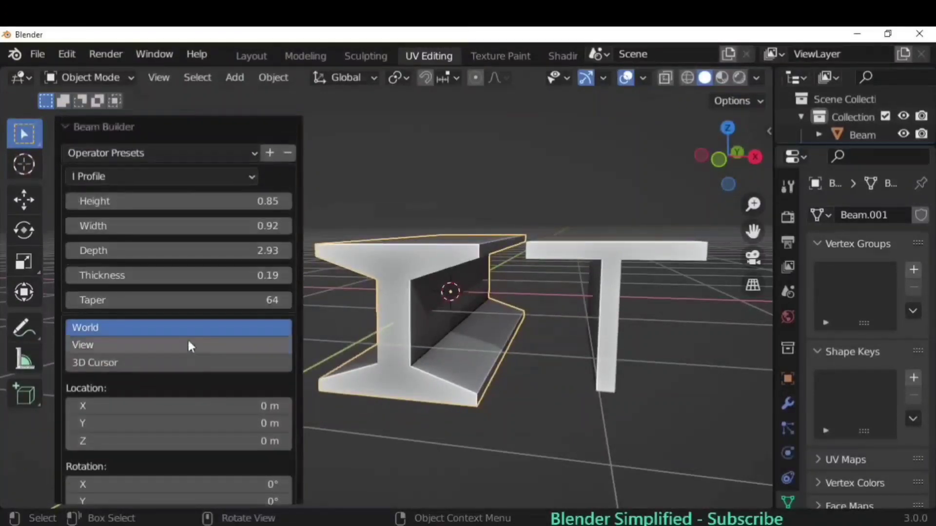
# - Try the U Profile and I Profile on the tapered beam, settle on C Profile and adjust its thickness
pyautogui.click(205, 172)
pyautogui.click(170, 214)
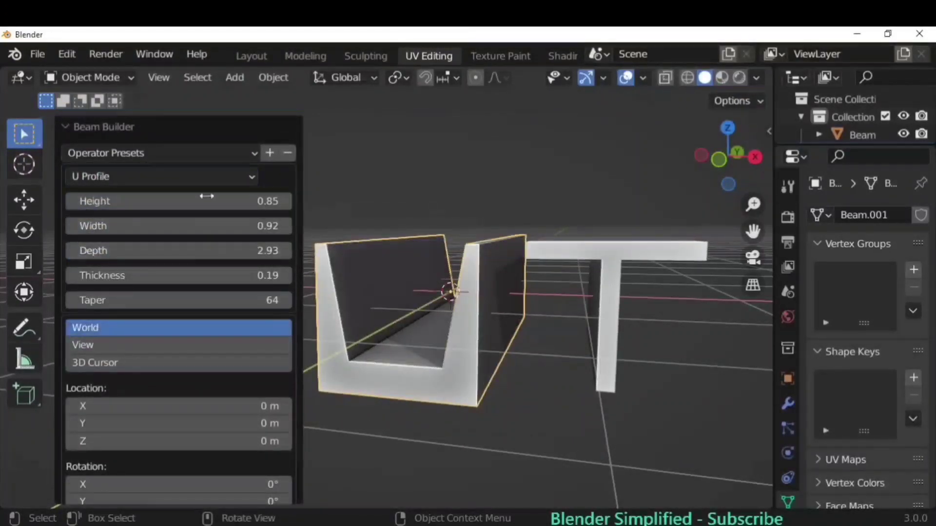
pyautogui.click(211, 173)
pyautogui.click(192, 273)
pyautogui.click(214, 177)
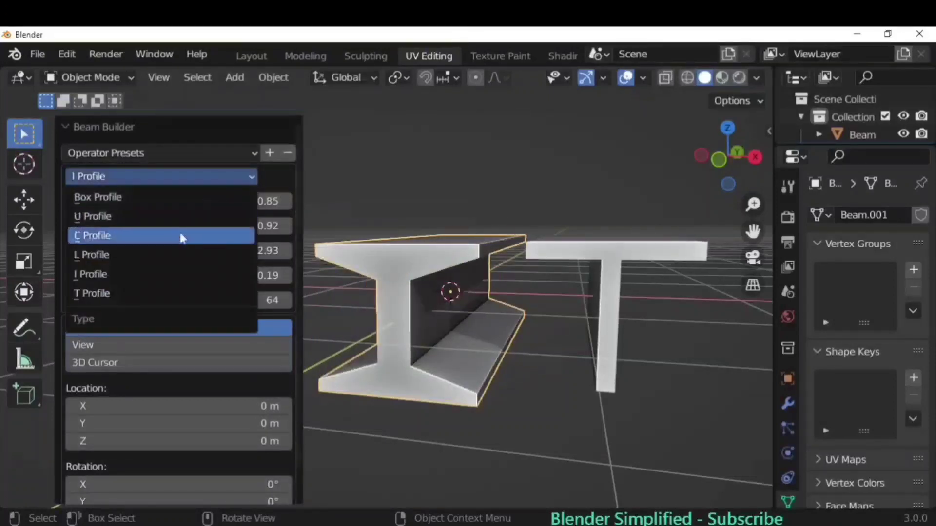
pyautogui.click(184, 236)
pyautogui.moveTo(263, 276); pyautogui.dragTo(234, 276)
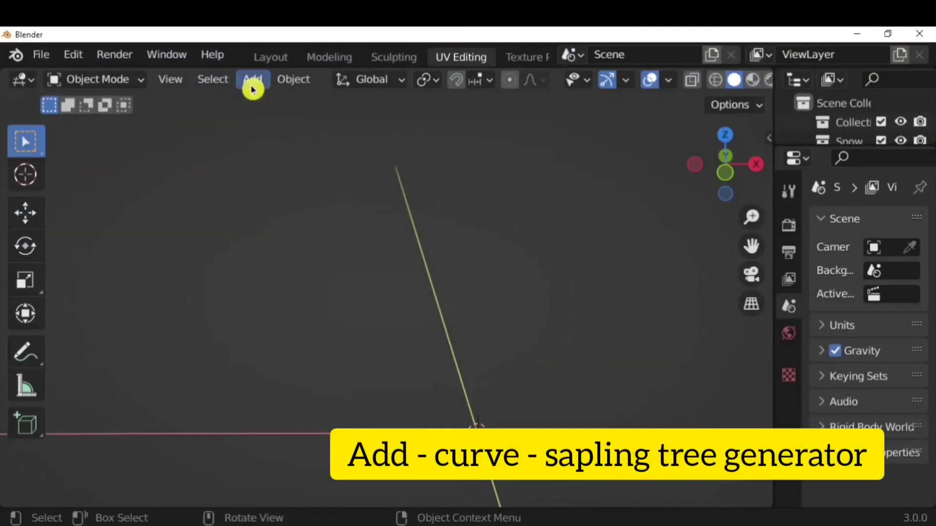
# - Add a Sapling Tree Gen curve, frame it in the viewport and expand its creation settings
pyautogui.click(252, 79)
pyautogui.moveTo(293, 121)
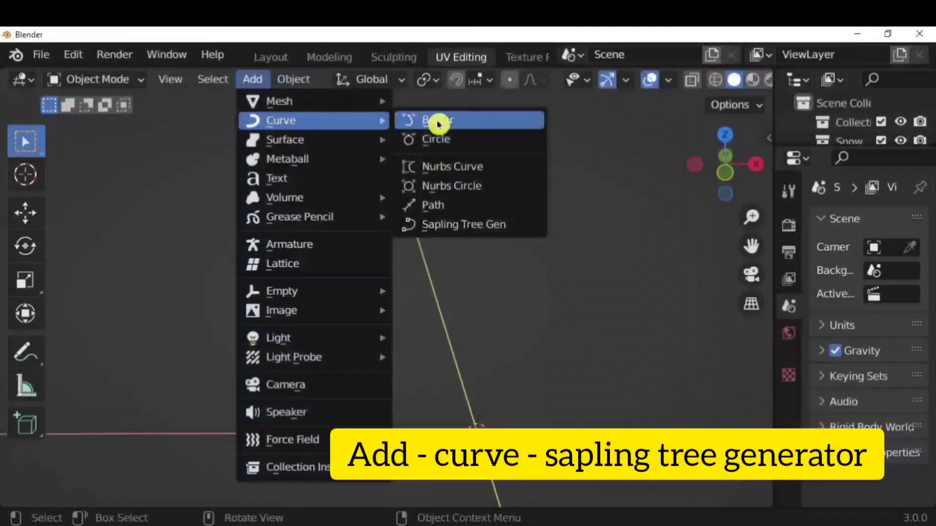
pyautogui.click(457, 225)
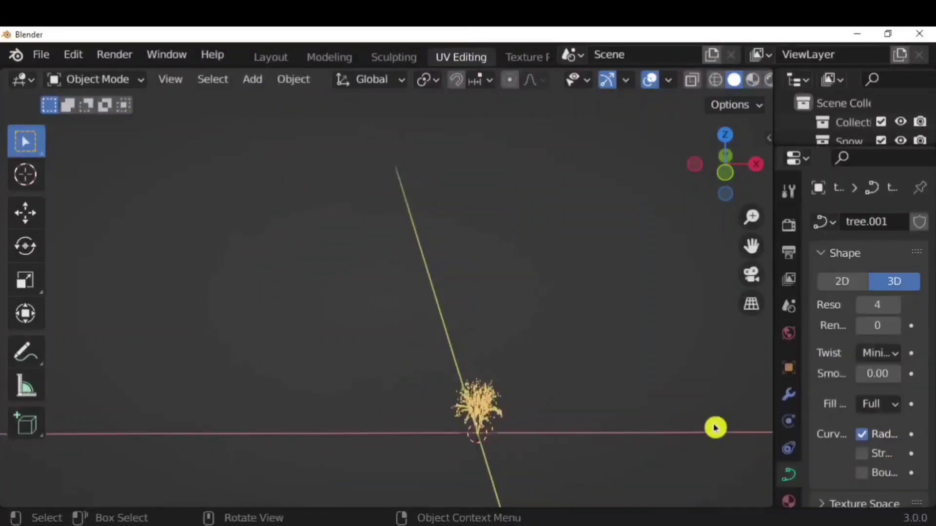
pyautogui.press('KP_Decimal')
pyautogui.click(581, 304)
pyautogui.moveTo(542, 382); pyautogui.dragTo(409, 321, button='middle')
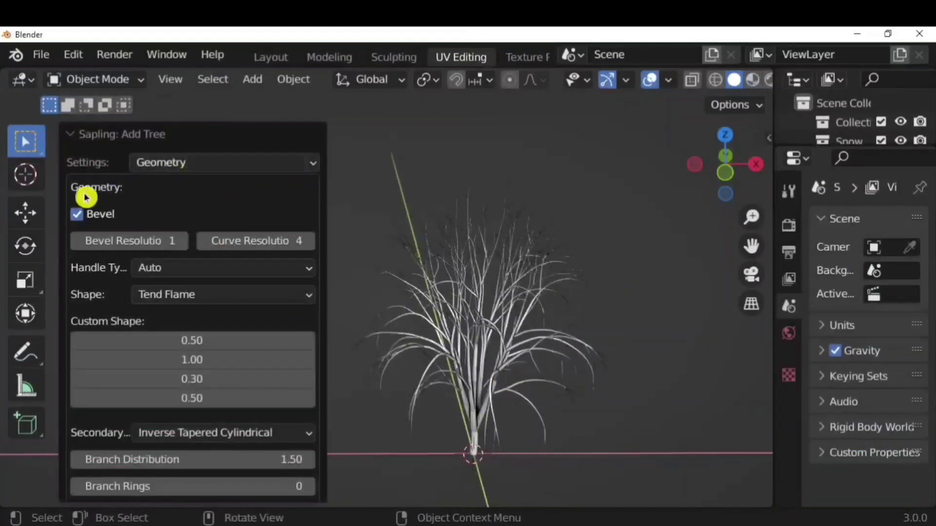
# - Try the Cylindrical tree shape, switch to Flame, and set the first and fourth custom shape values to 0.01
pyautogui.click(184, 306)
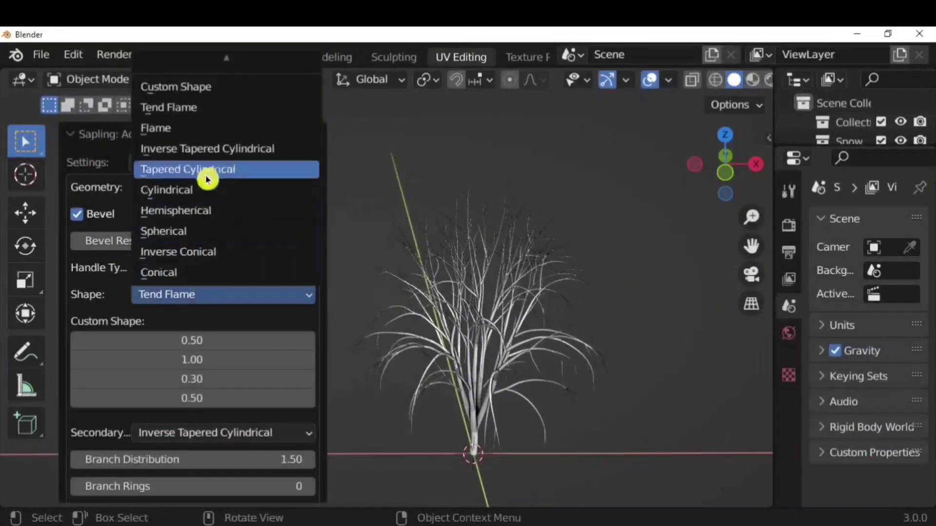
pyautogui.click(211, 190)
pyautogui.click(217, 294)
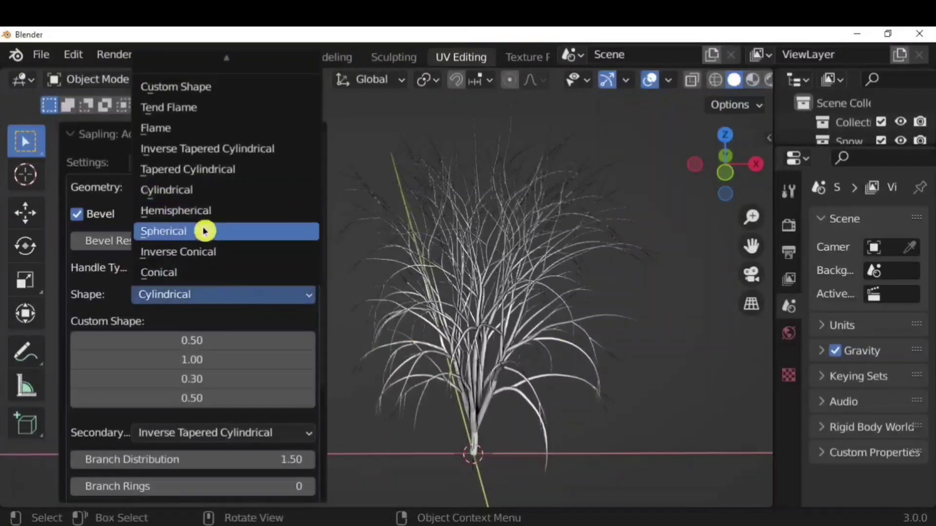
pyautogui.click(196, 128)
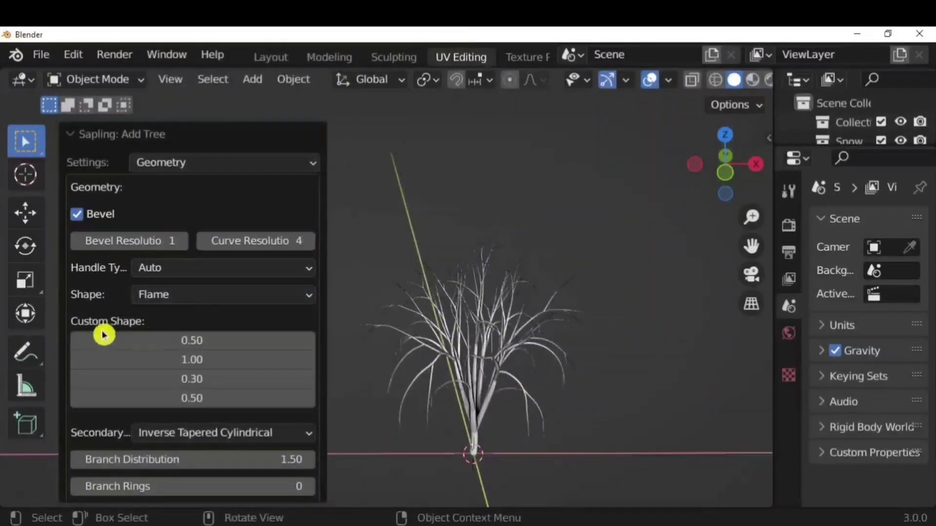
pyautogui.moveTo(192, 341); pyautogui.dragTo(78, 340)
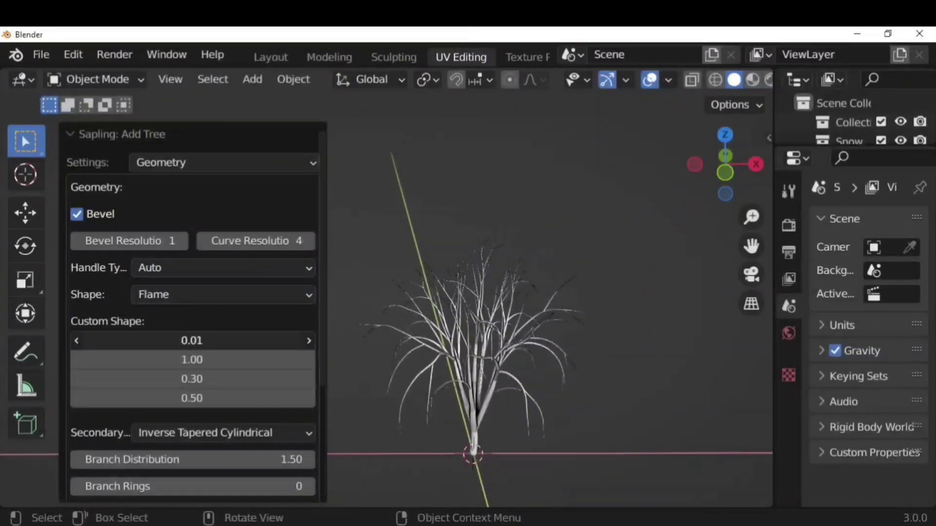
pyautogui.moveTo(192, 398); pyautogui.dragTo(78, 398)
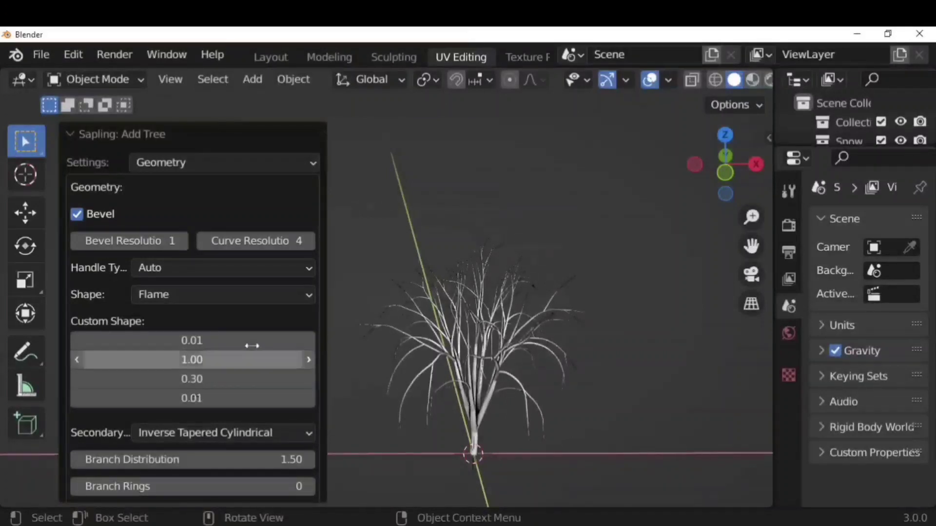
# - Set the tree's branch rings to 5 and its random seed to 1
pyautogui.moveTo(323, 313); pyautogui.dragTo(314, 432)
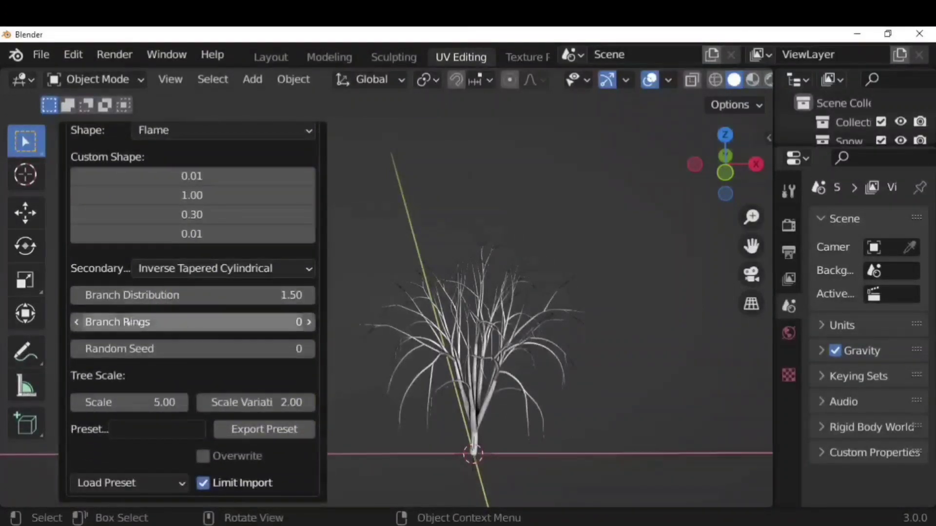
pyautogui.click(178, 322)
pyautogui.press('Return')
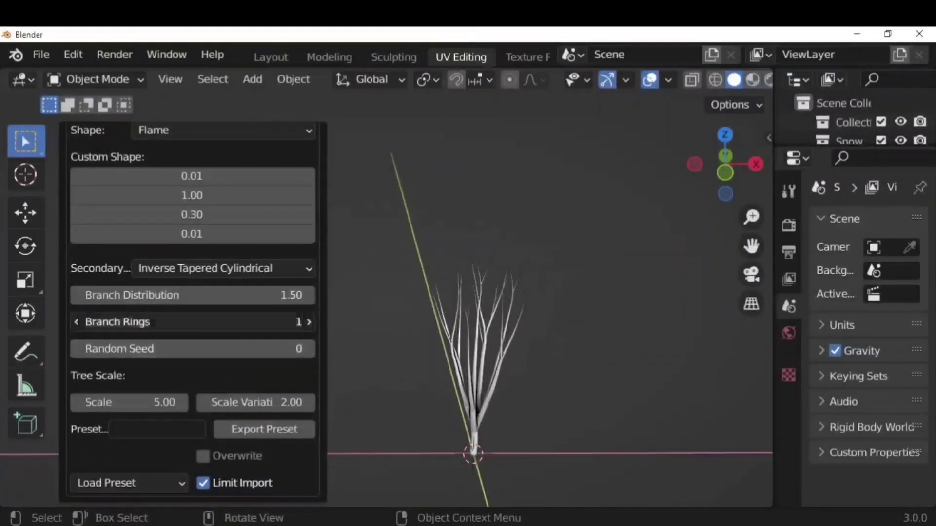
pyautogui.write('5')
pyautogui.press('Return')
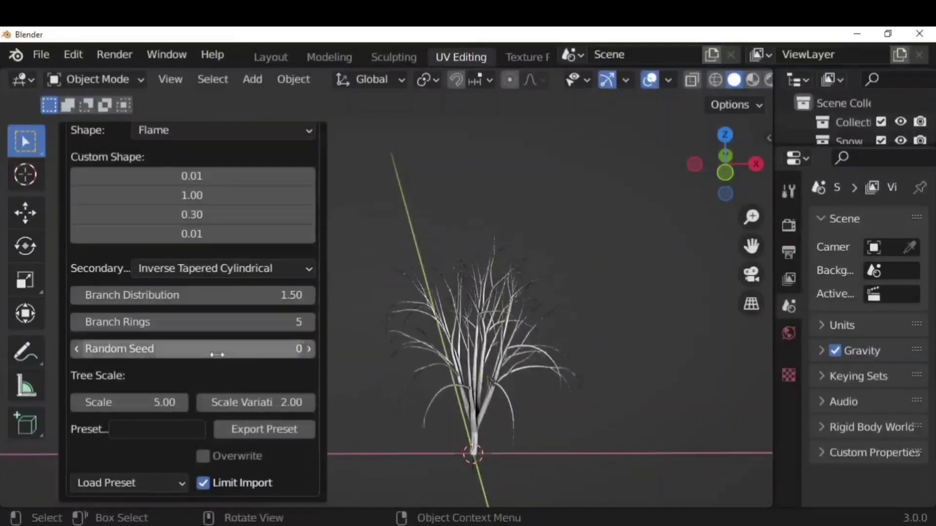
pyautogui.click(212, 349)
pyautogui.write('1')
pyautogui.click(518, 447)
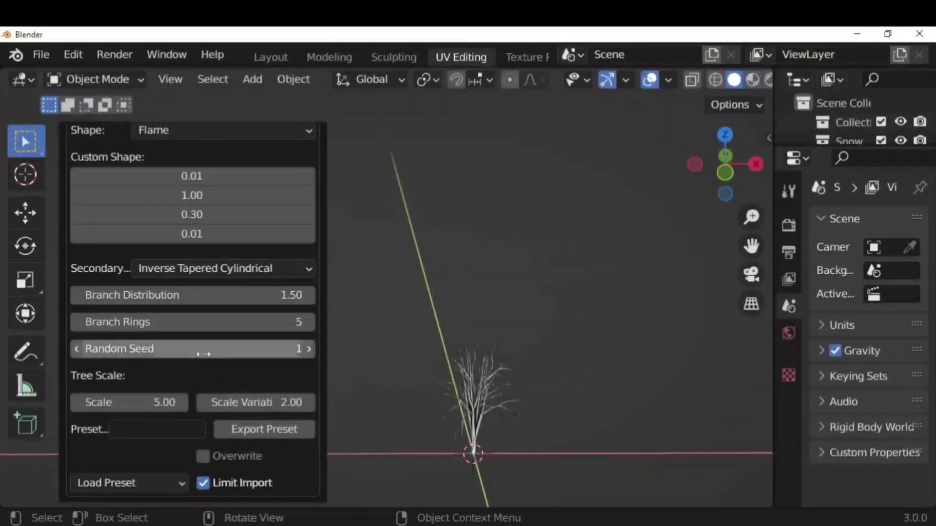
# - Switch the tree to the Branch Radius settings and raise the radius scale to 1.93
pyautogui.scroll(2, 250, 451)
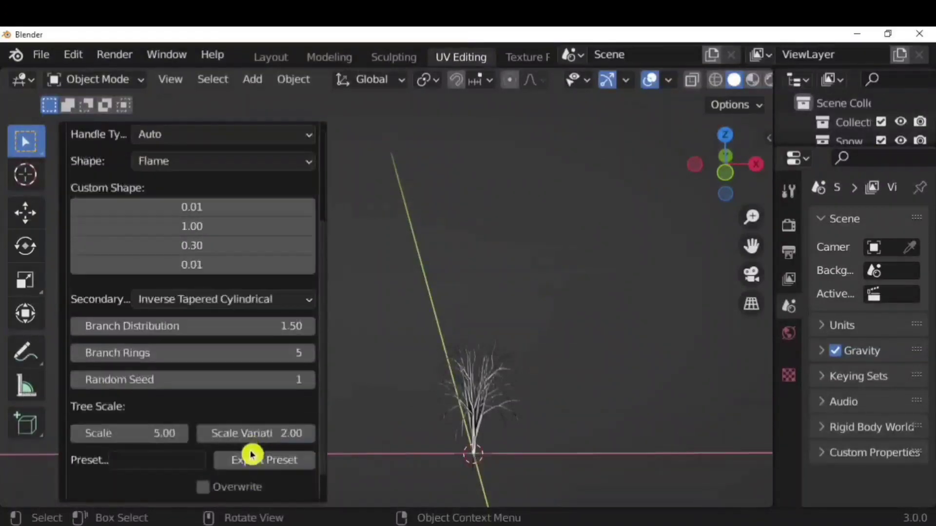
pyautogui.scroll(8, 323, 313)
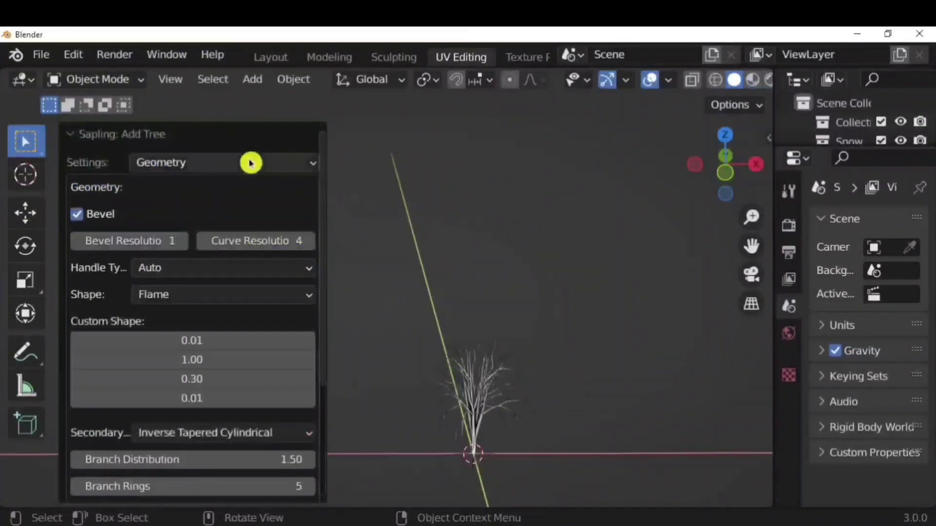
pyautogui.click(249, 162)
pyautogui.click(212, 211)
pyautogui.moveTo(533, 432); pyautogui.dragTo(592, 337, button='middle')
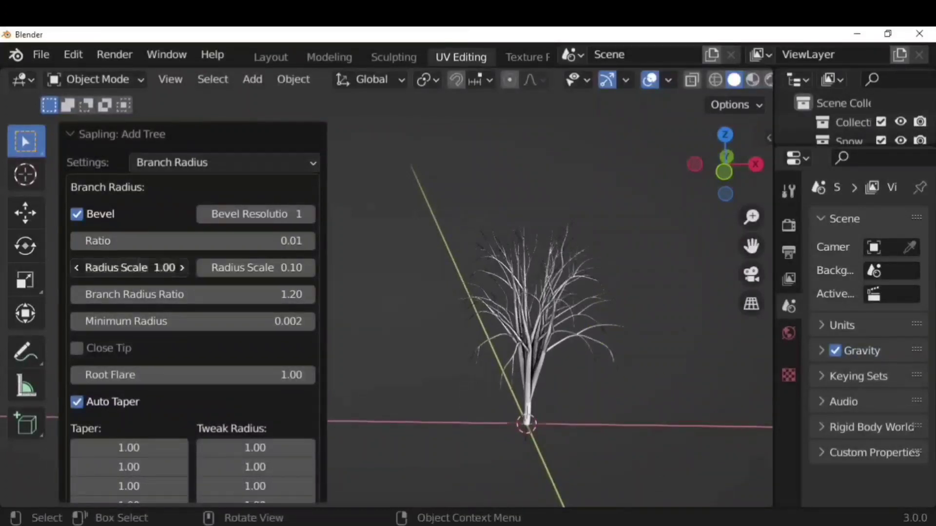
pyautogui.moveTo(146, 267); pyautogui.dragTo(205, 267)
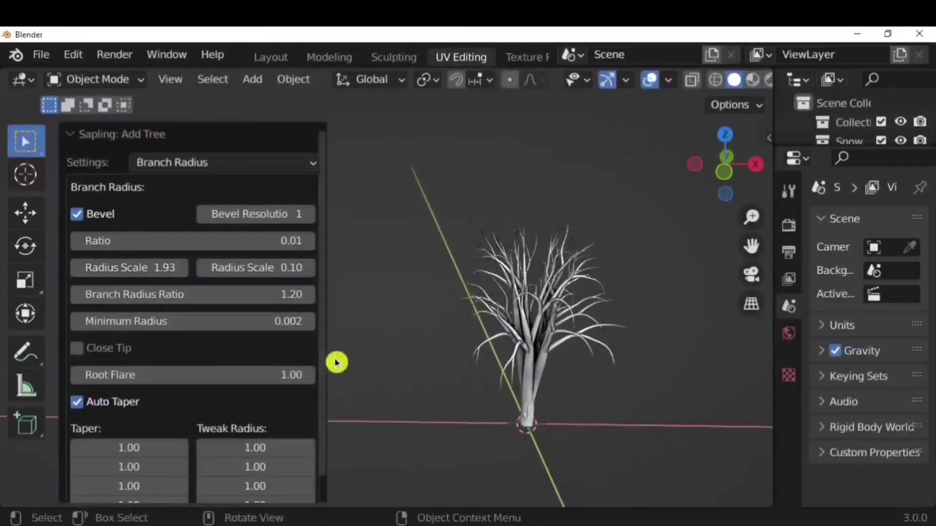
# - Switch to the Leaves settings, show the leaves and set their number to 75
pyautogui.scroll(-1, 325, 292)
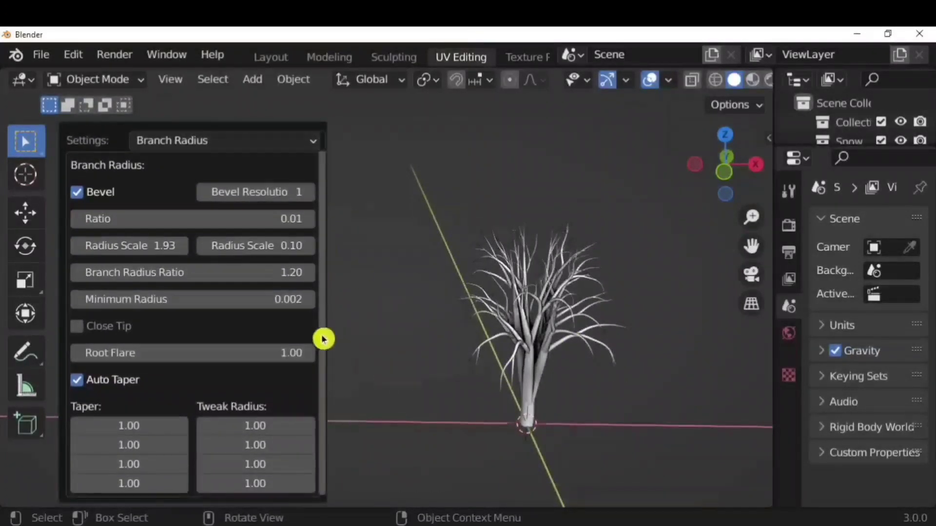
pyautogui.scroll(1, 323, 253)
pyautogui.click(220, 161)
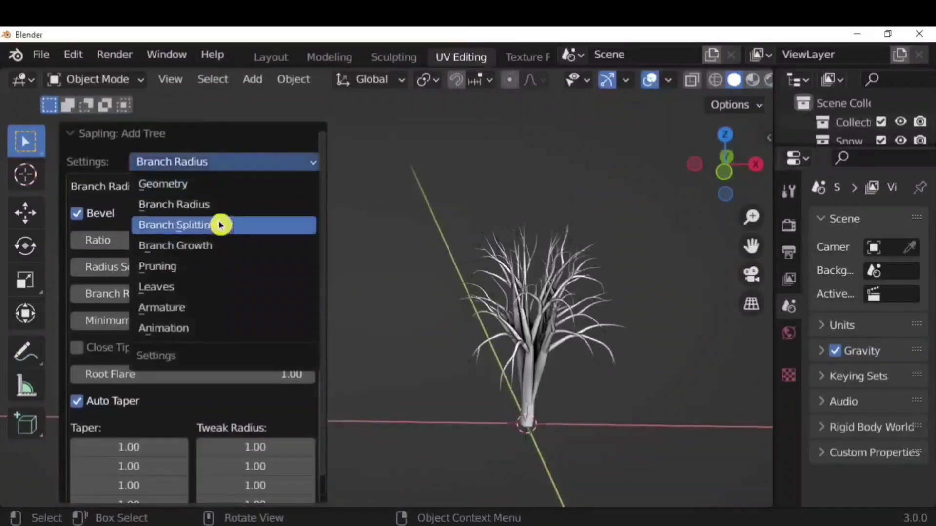
pyautogui.click(200, 287)
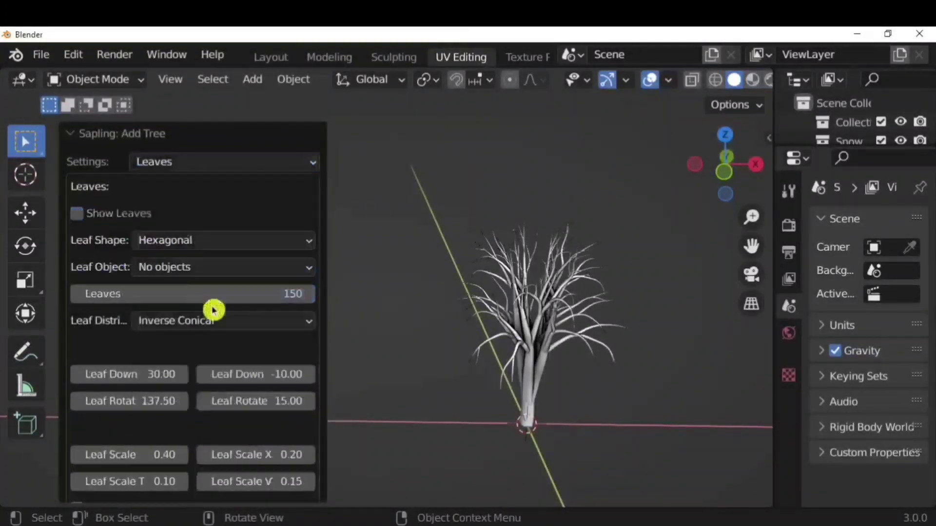
pyautogui.click(77, 217)
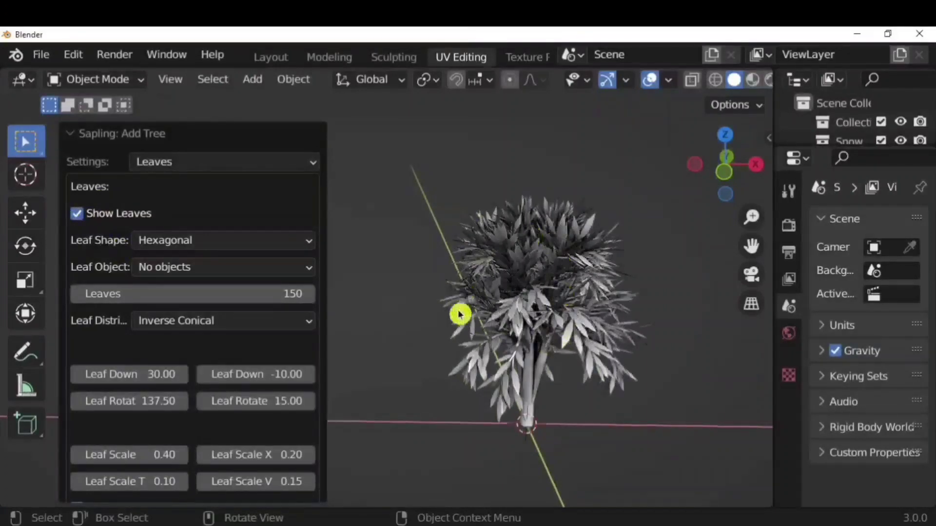
pyautogui.write('75')
pyautogui.click(400, 410)
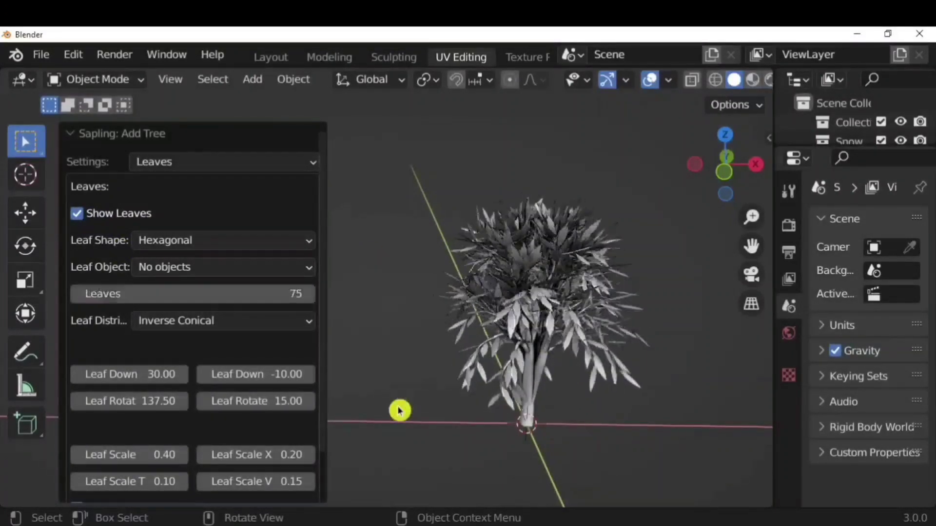
# - Try the Rectangular, DupliVerts and DupliFaces leaf shapes and return to Hexagonal
pyautogui.click(253, 246)
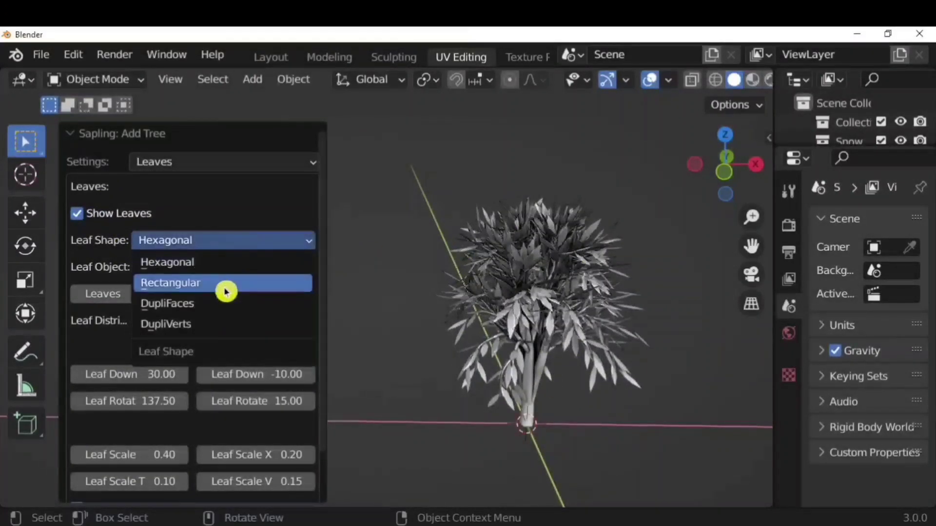
pyautogui.click(224, 285)
pyautogui.click(233, 245)
pyautogui.click(214, 326)
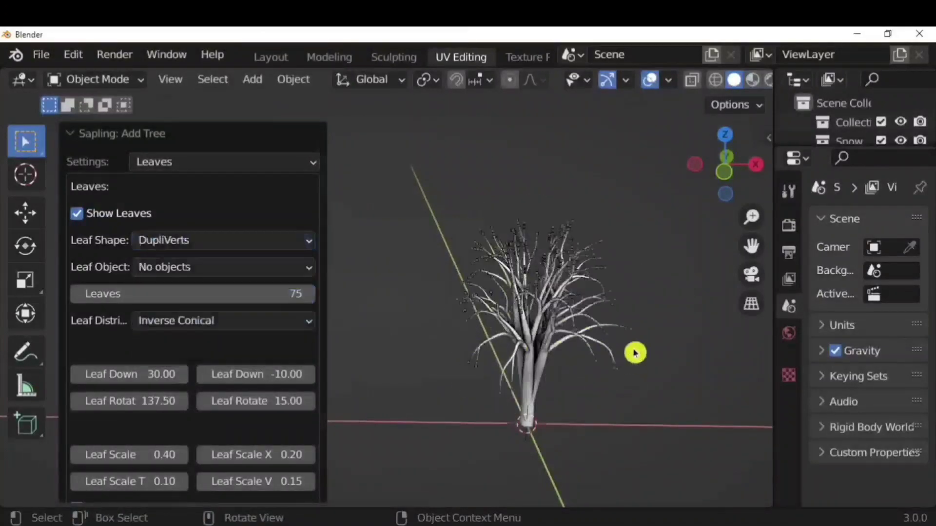
pyautogui.click(202, 244)
pyautogui.click(215, 303)
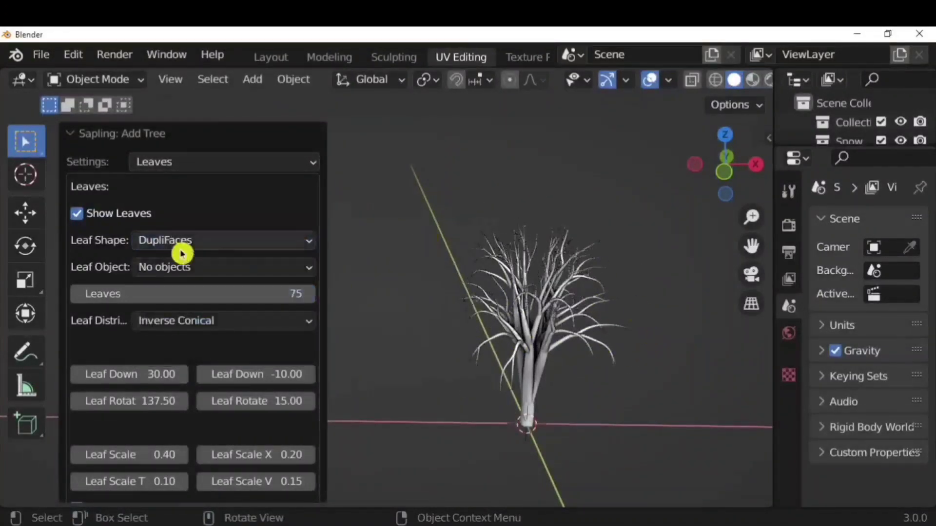
pyautogui.click(185, 243)
pyautogui.click(194, 262)
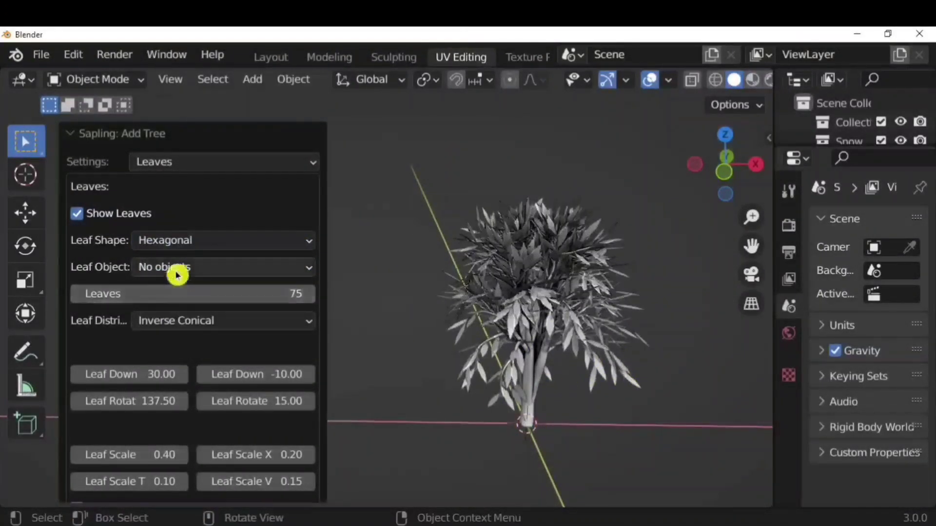
# - Set the leaf distribution to Cylindrical
pyautogui.click(198, 322)
pyautogui.click(188, 322)
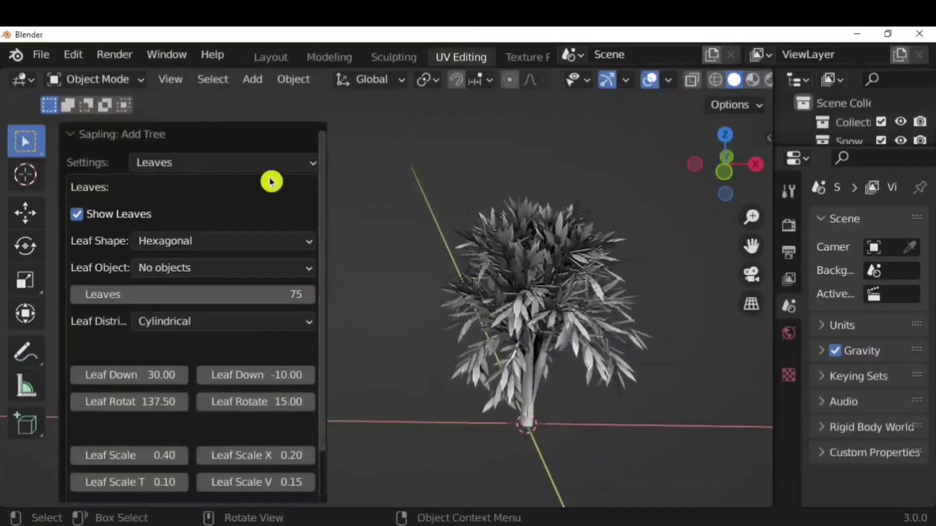
# - Return to the Geometry settings and load the white_birch, weeping_willow and small_pine tree presets in turn
pyautogui.click(249, 162)
pyautogui.click(244, 189)
pyautogui.scroll(-5, 325, 241)
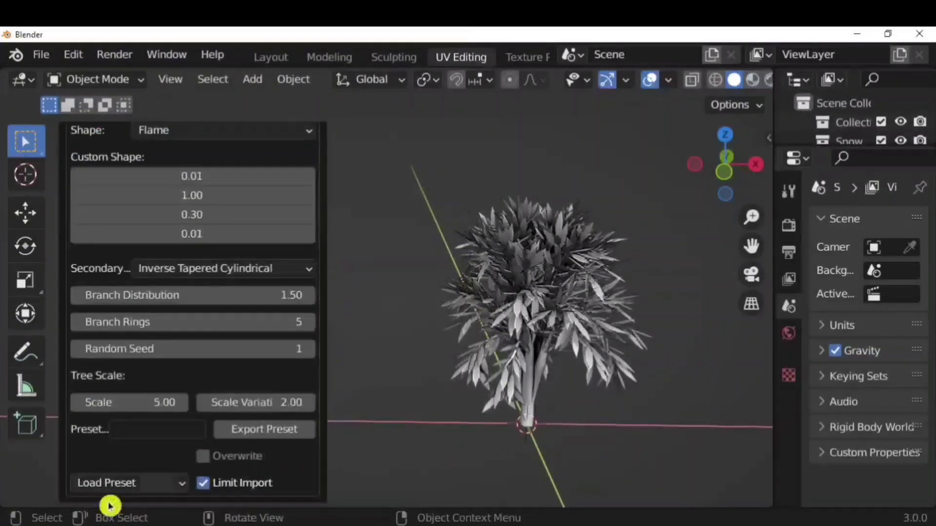
pyautogui.click(110, 484)
pyautogui.click(129, 328)
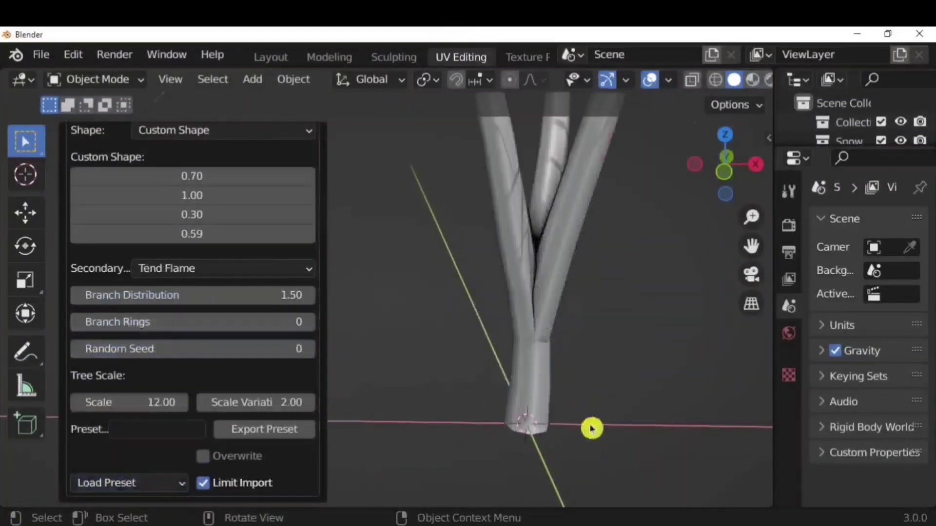
pyautogui.scroll(-6, 589, 432)
pyautogui.click(145, 491)
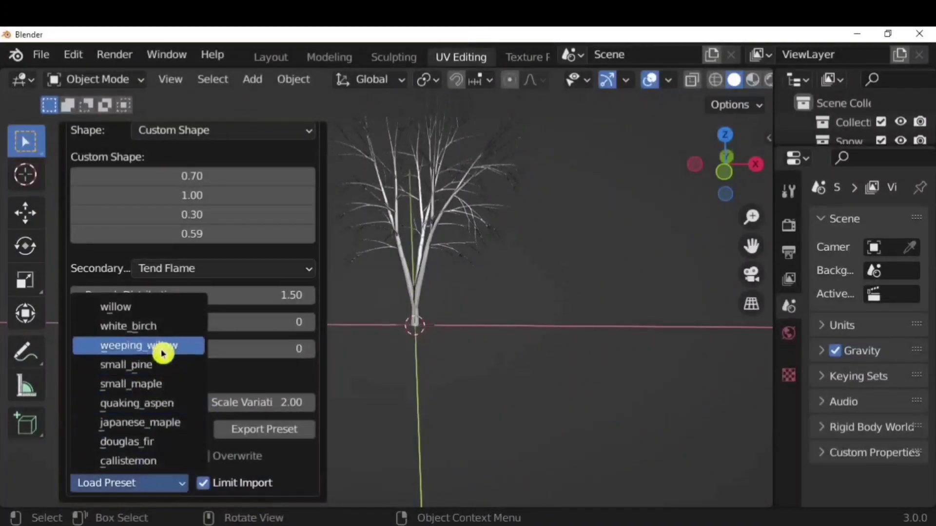
pyautogui.click(139, 346)
pyautogui.click(134, 482)
pyautogui.click(131, 365)
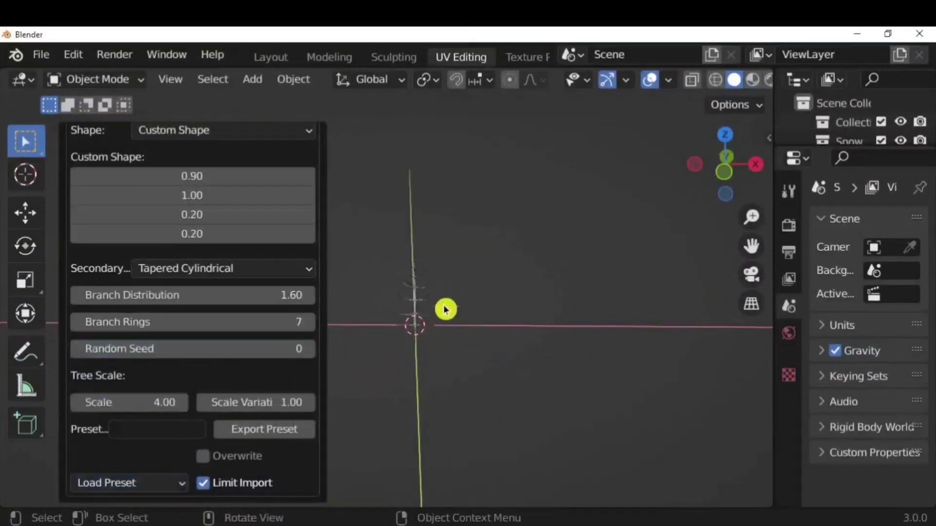
# - Load the quaking_aspen, japanese_maple, callistemon and small_maple tree presets in turn
pyautogui.click(139, 483)
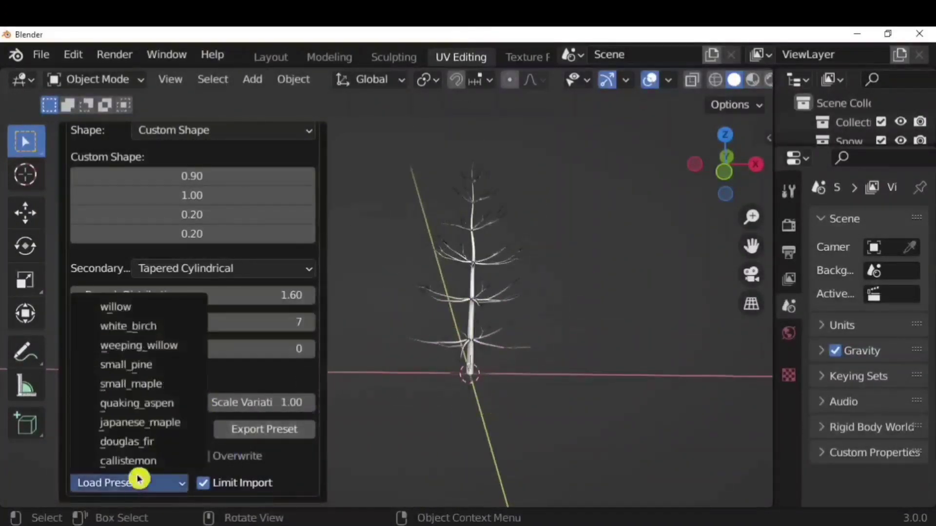
pyautogui.click(162, 404)
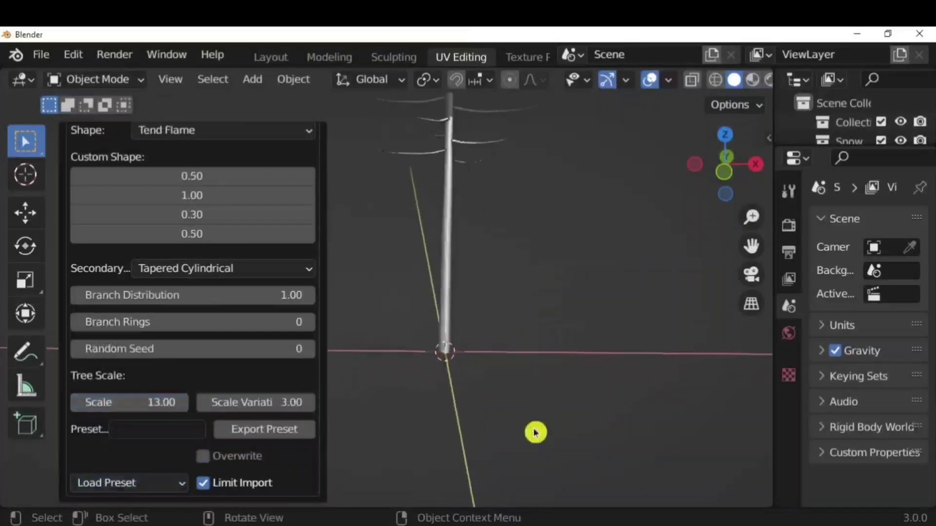
pyautogui.click(153, 481)
pyautogui.click(157, 419)
pyautogui.click(125, 490)
pyautogui.click(145, 460)
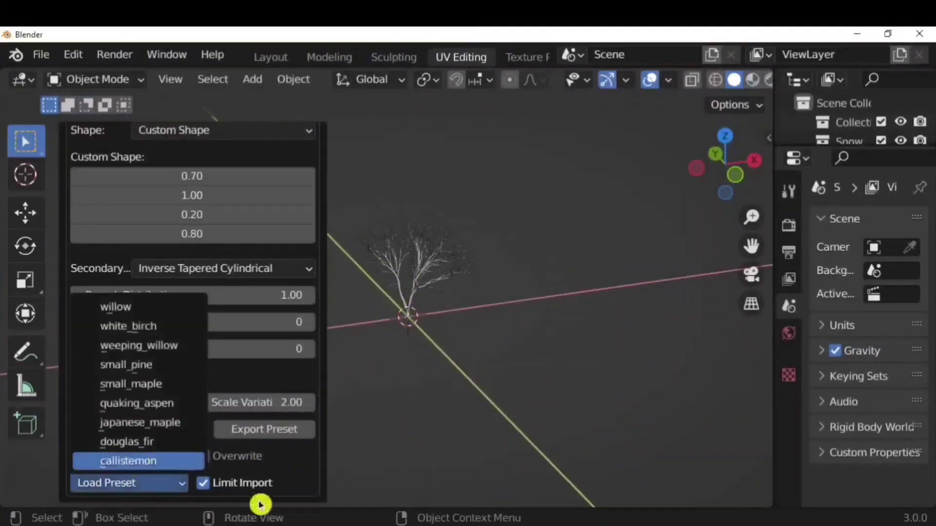
pyautogui.click(167, 479)
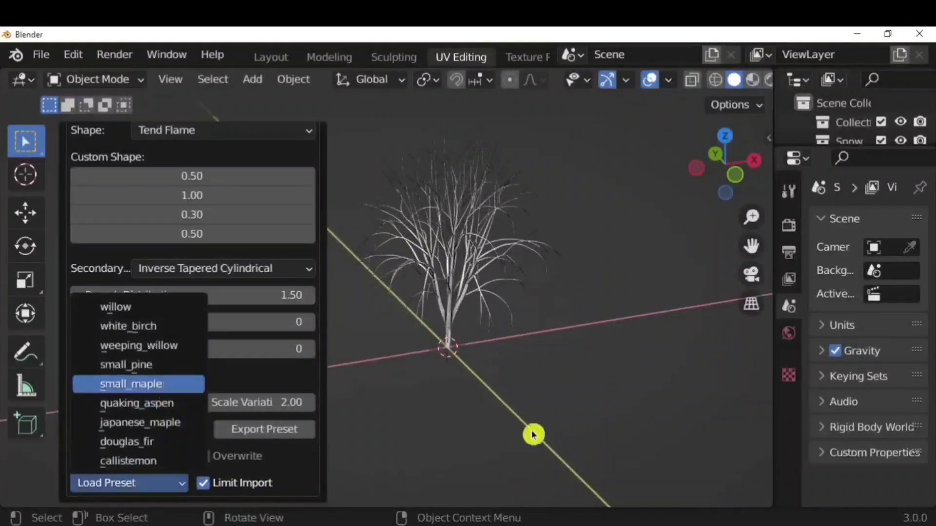
# - Switch the tree generator from the Geometry settings to the Pruning settings
pyautogui.scroll(-3, 589, 355)
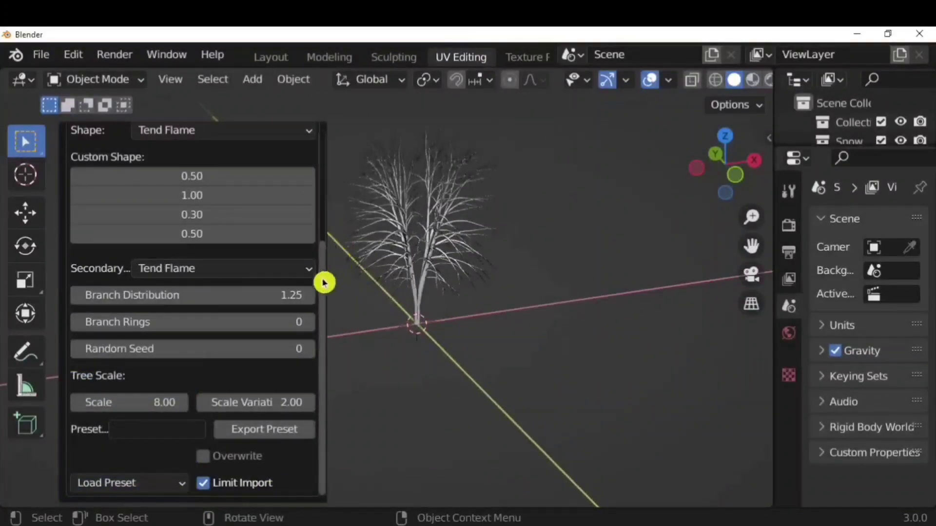
pyautogui.moveTo(324, 282); pyautogui.dragTo(330, 146)
pyautogui.click(229, 163)
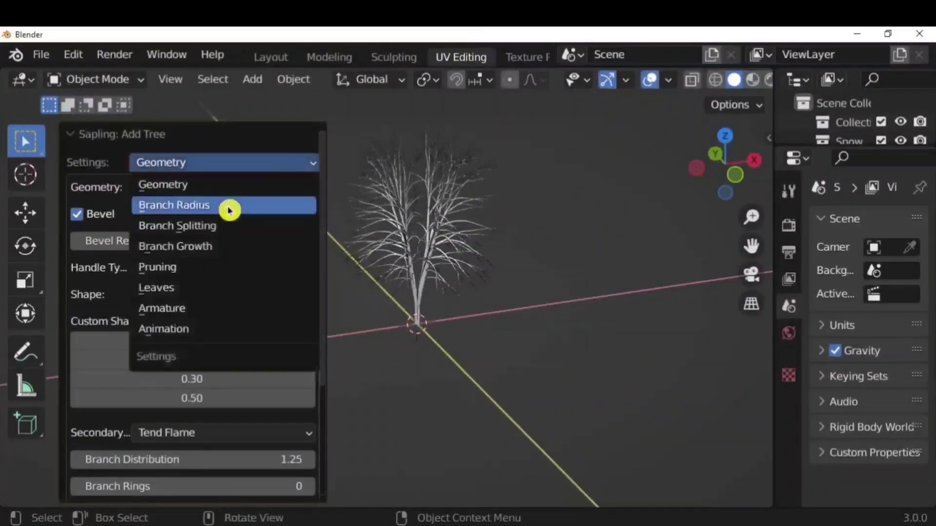
pyautogui.click(196, 277)
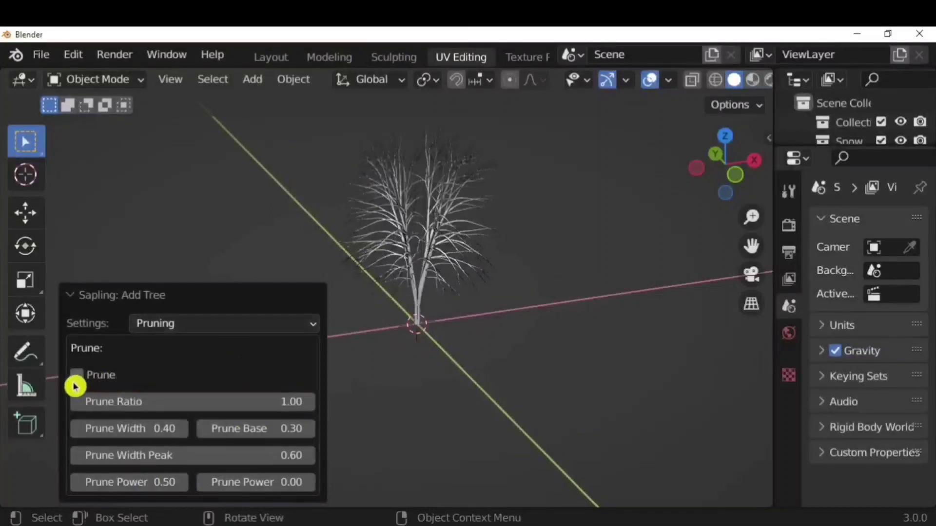
pyautogui.moveTo(527, 254); pyautogui.dragTo(430, 306, button='middle')
pyautogui.click(424, 349)
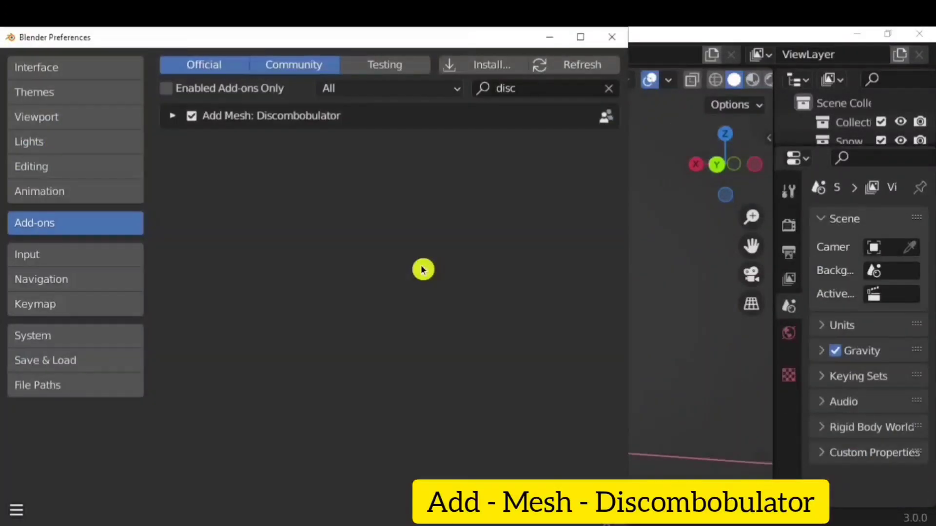
# - Close the add-on preferences and open the Discombobulator settings for the selected plane
pyautogui.click(613, 40)
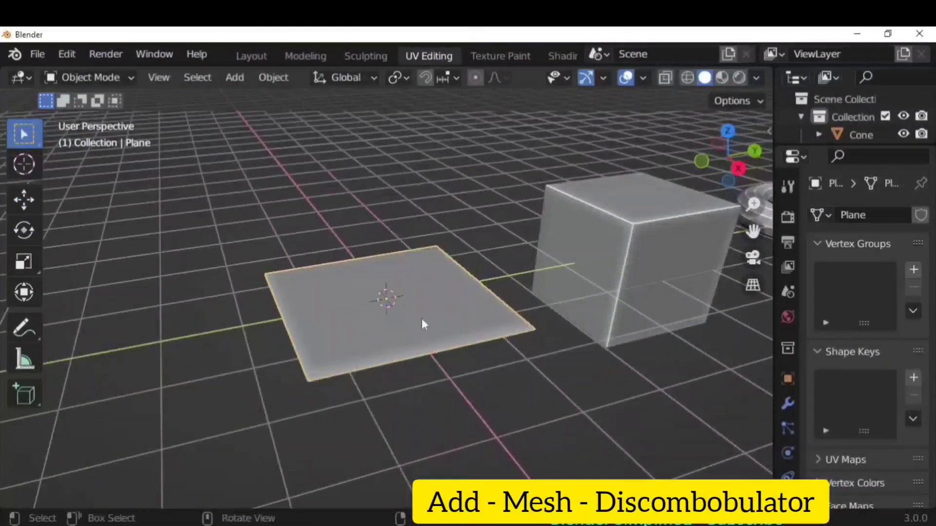
pyautogui.click(235, 77)
pyautogui.click(446, 292)
pyautogui.moveTo(399, 95); pyautogui.dragTo(140, 63)
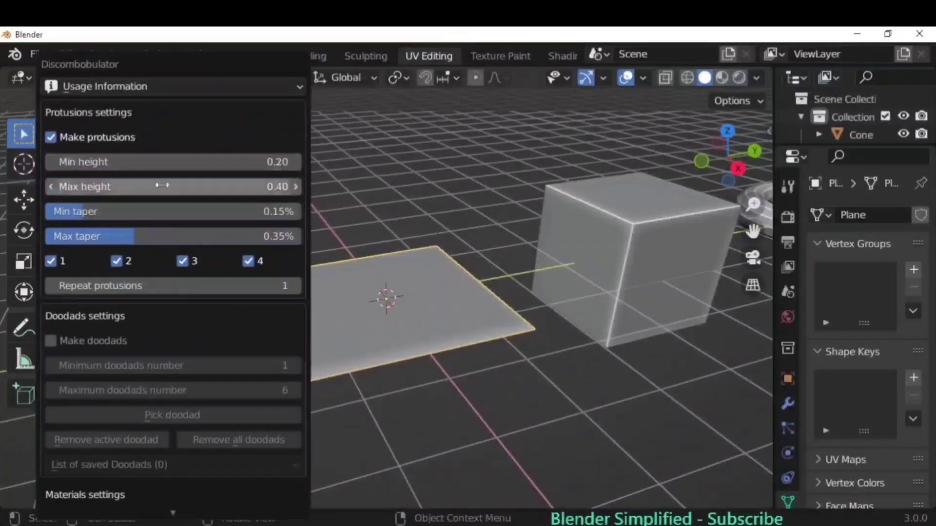
# - Try the Discombobulator on the undivided plane with only protrusion type 3 enabled, and undo the result
pyautogui.scroll(-3, 208, 295)
pyautogui.scroll(3, 207, 296)
pyautogui.click(52, 265)
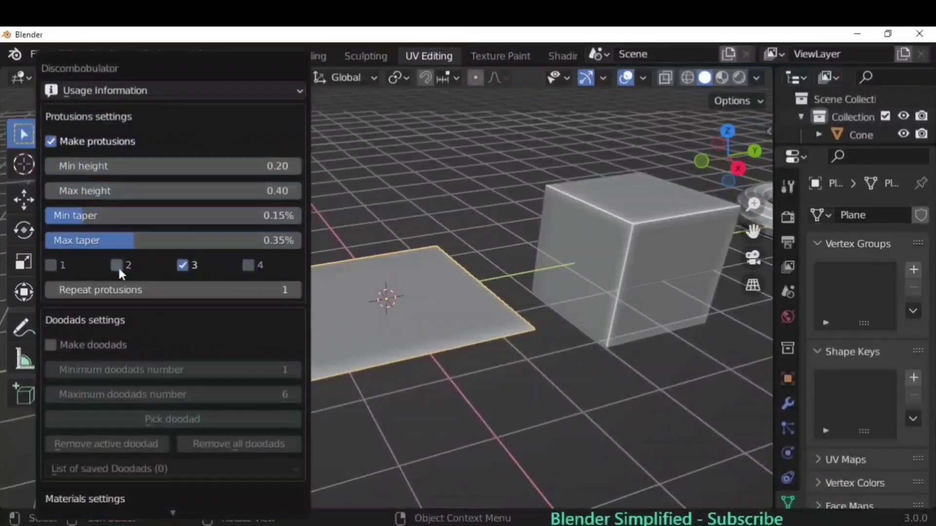
pyautogui.scroll(-3, 211, 249)
pyautogui.click(217, 507)
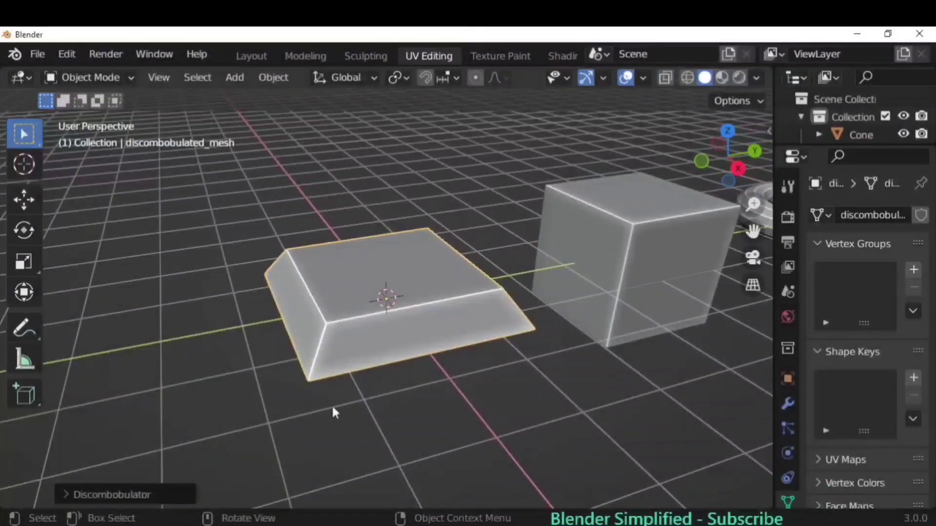
pyautogui.hotkey('ctrl', 'z')
# - Enter Edit Mode on the plane and subdivide its mesh
pyautogui.press('Tab')
pyautogui.click(408, 77)
pyautogui.click(418, 176)
pyautogui.rightClick(271, 249)
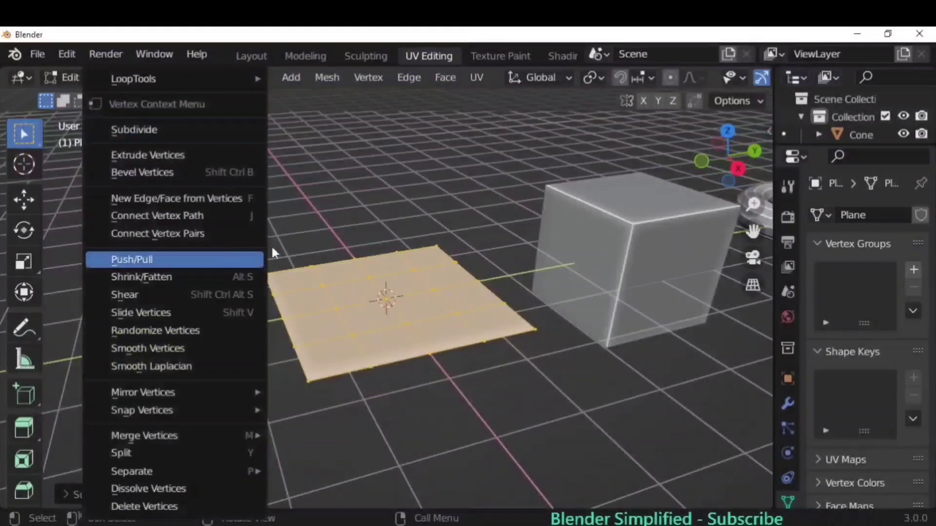
# - Try the Discombobulator on the subdivided plane with the default heights and all four protrusion types, and undo it
pyautogui.click(319, 77)
pyautogui.moveTo(294, 78)
pyautogui.click(317, 288)
pyautogui.moveTo(322, 67); pyautogui.dragTo(154, 67)
pyautogui.scroll(-3, 153, 451)
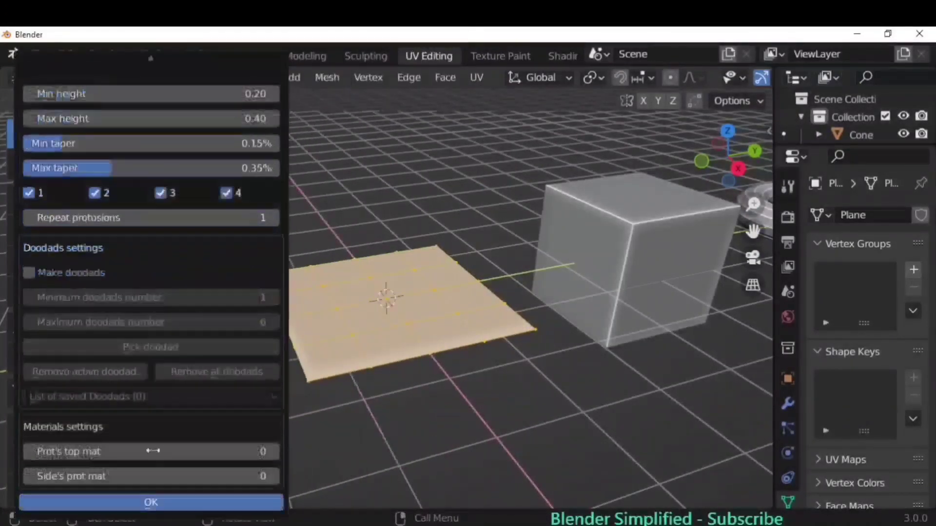
pyautogui.click(151, 502)
pyautogui.scroll(3, 408, 294)
pyautogui.moveTo(409, 295); pyautogui.dragTo(359, 366, button='middle')
pyautogui.scroll(-3, 359, 366)
pyautogui.hotkey('ctrl', 'z')
# - Apply the Discombobulator to the subdivided plane with max height 0.50, min taper 0.14% and max taper 0.37%
pyautogui.click(295, 78)
pyautogui.click(349, 288)
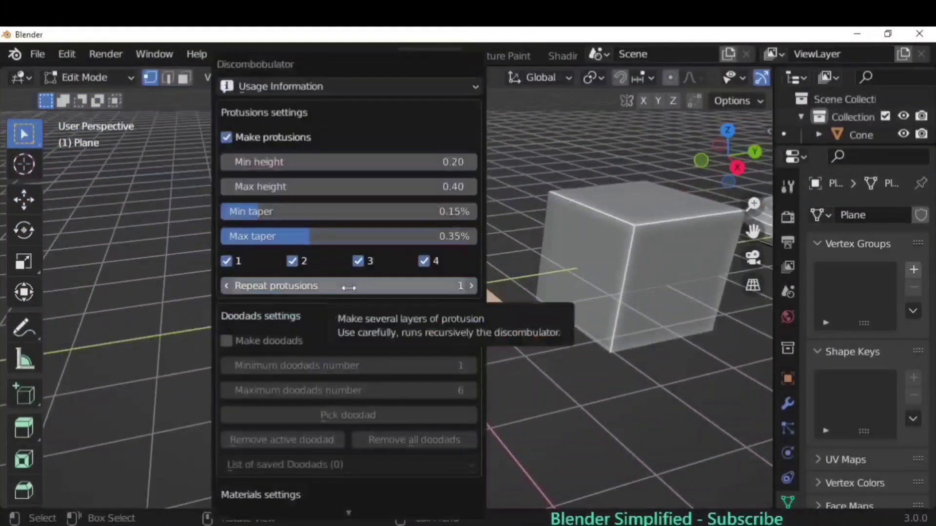
pyautogui.moveTo(348, 211); pyautogui.dragTo(412, 211)
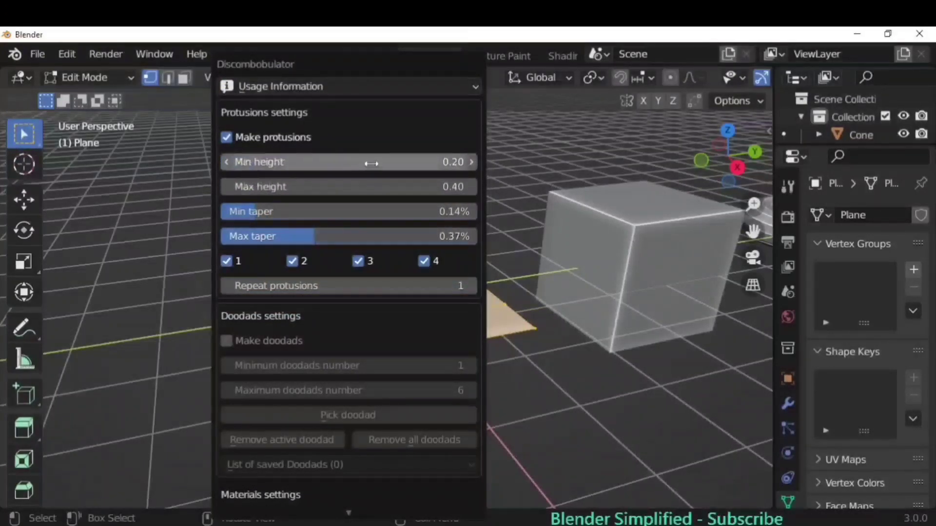
pyautogui.press('Return')
pyautogui.scroll(-3, 348, 341)
pyautogui.click(349, 502)
pyautogui.moveTo(351, 400); pyautogui.dragTo(416, 385, button='middle')
# - Try a second Discombobulator pass on the resulting mesh in Edit Mode using face selection
pyautogui.press('Tab')
pyautogui.hotkey('alt', 'a')
pyautogui.press('3')
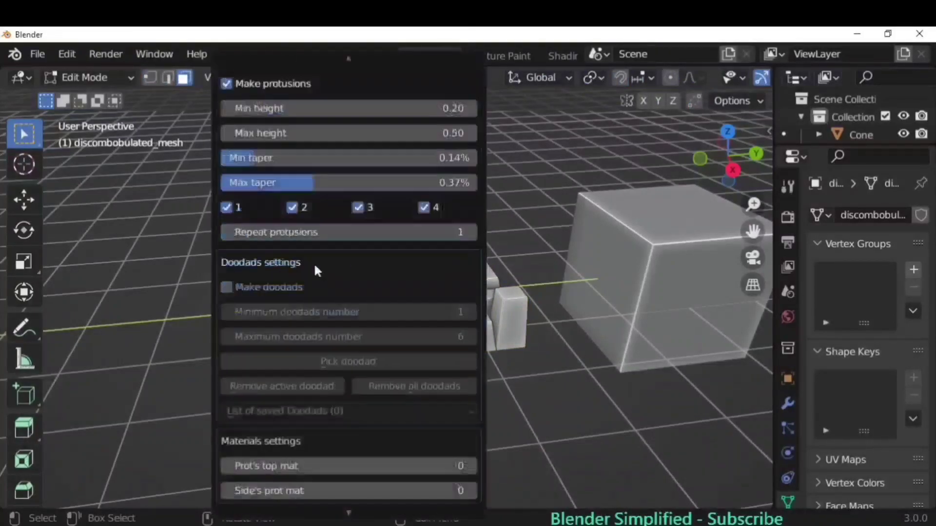
pyautogui.press('Return')
pyautogui.moveTo(314, 265); pyautogui.dragTo(407, 339, button='middle')
pyautogui.scroll(-4, 277, 278)
pyautogui.scroll(-2, 407, 339)
pyautogui.scroll(1, 406, 338)
# - Undo the Discombobulator passes back to the subdivided plane in Edit Mode
pyautogui.hotkey('ctrl', 'z')
pyautogui.hotkey('ctrl', 'z')
pyautogui.hotkey('ctrl', 'z')
pyautogui.hotkey('ctrl', 'z')
pyautogui.hotkey('ctrl', 'z')
pyautogui.hotkey('ctrl', 'z')
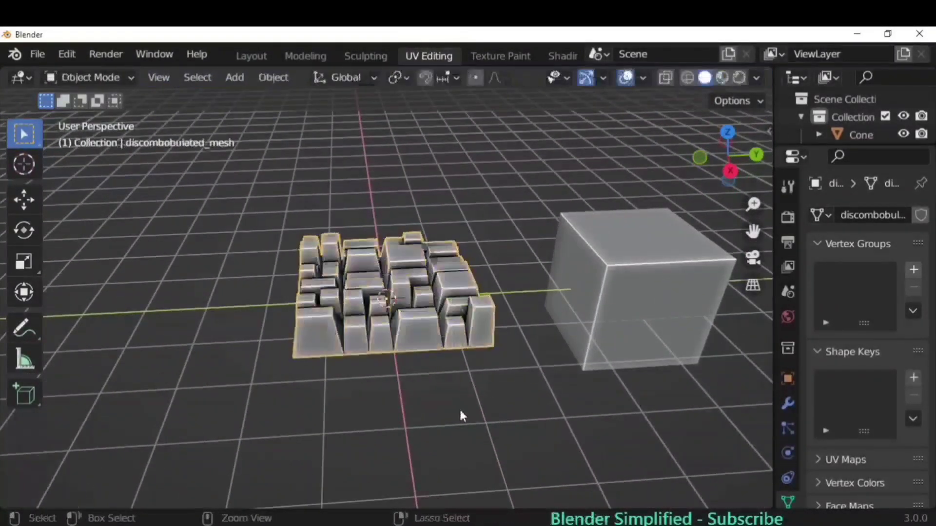
pyautogui.hotkey('ctrl', 'z')
# - Apply the Discombobulator to the subdivided plane with max height 4.70 and max taper 0.60%, and move the result along Y
pyautogui.click(291, 78)
pyautogui.click(330, 290)
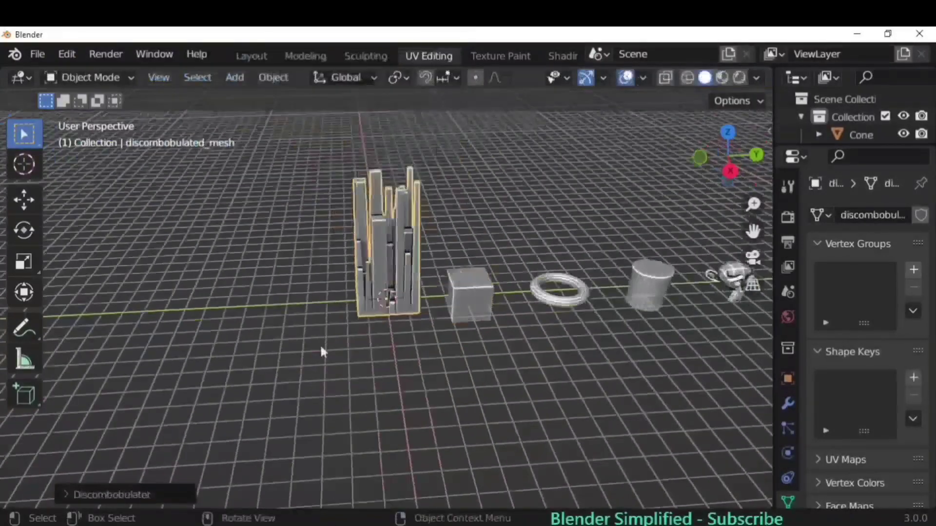
pyautogui.scroll(3, 320, 344)
pyautogui.moveTo(320, 344); pyautogui.dragTo(630, 305, button='middle')
pyautogui.scroll(-5, 368, 355)
pyautogui.press('g')
pyautogui.press('y')
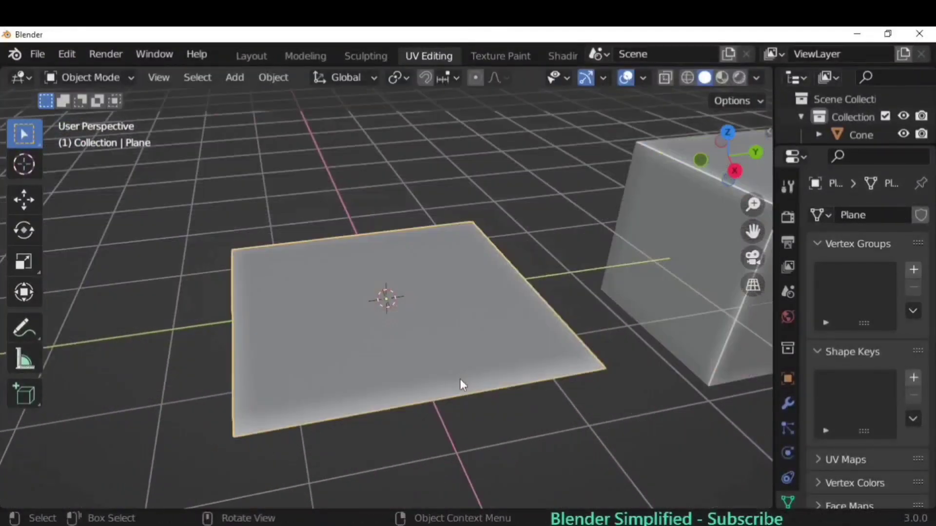
# - Move the cube along Y to the origin and apply the Discombobulator with max height 1.00 and max taper 0.26%
pyautogui.press('g')
pyautogui.press('y')
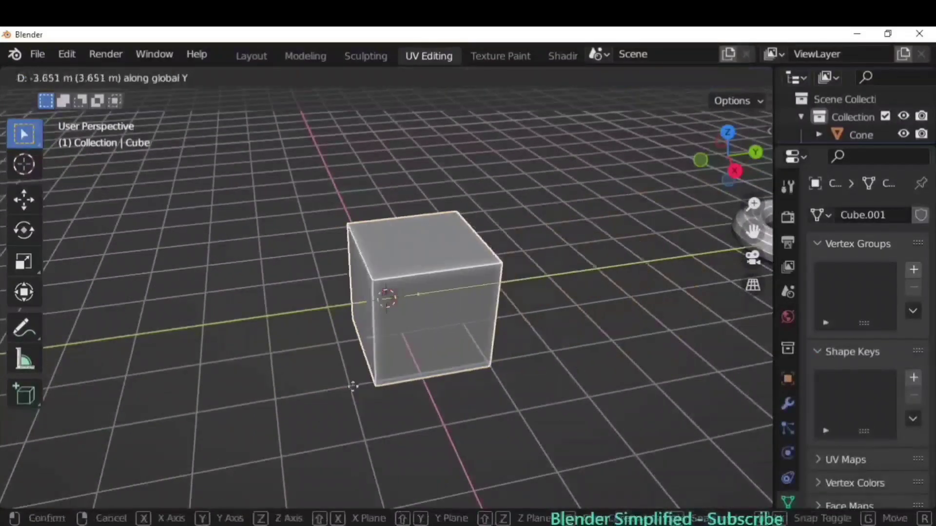
pyautogui.click(234, 77)
pyautogui.moveTo(331, 105)
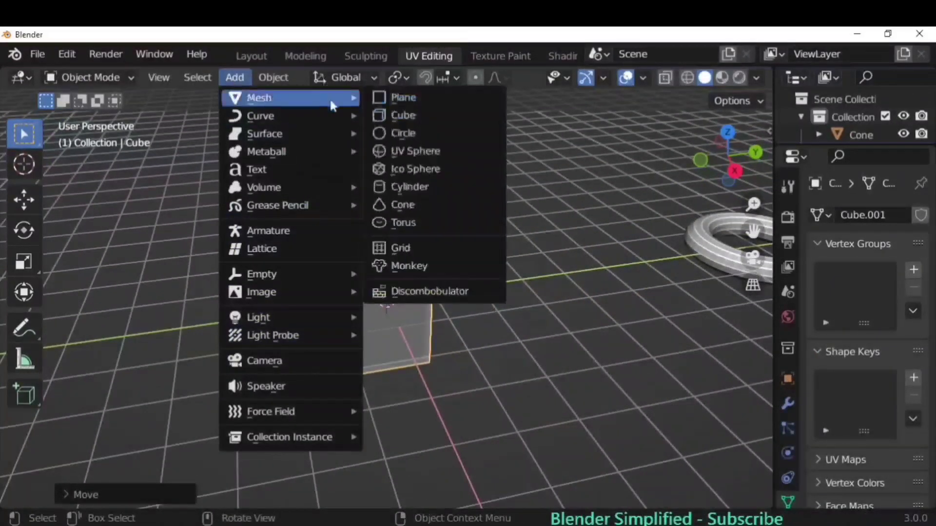
pyautogui.click(429, 291)
pyautogui.scroll(-5, 161, 497)
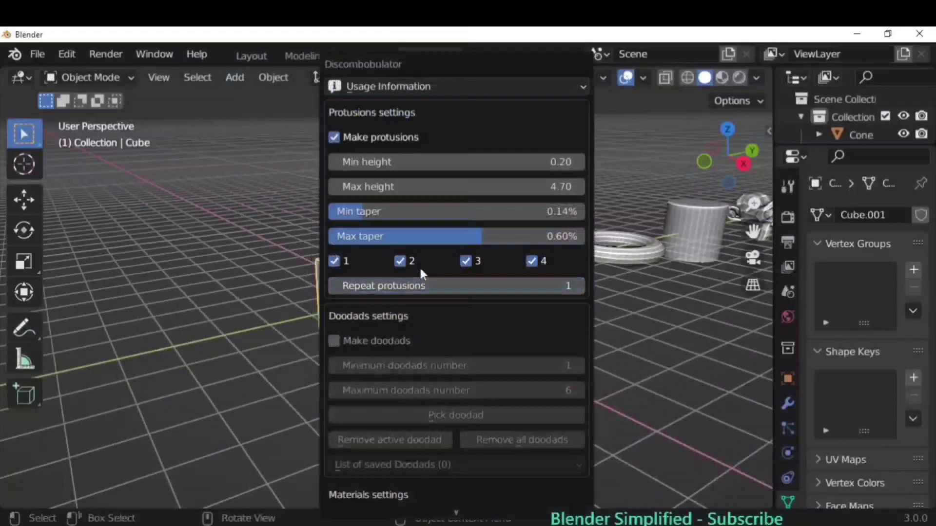
pyautogui.doubleClick(456, 186)
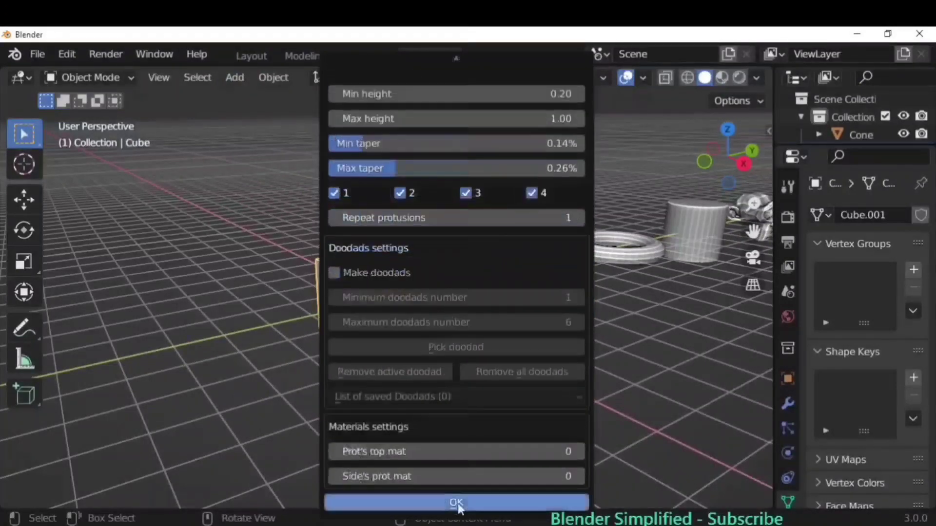
pyautogui.click(455, 505)
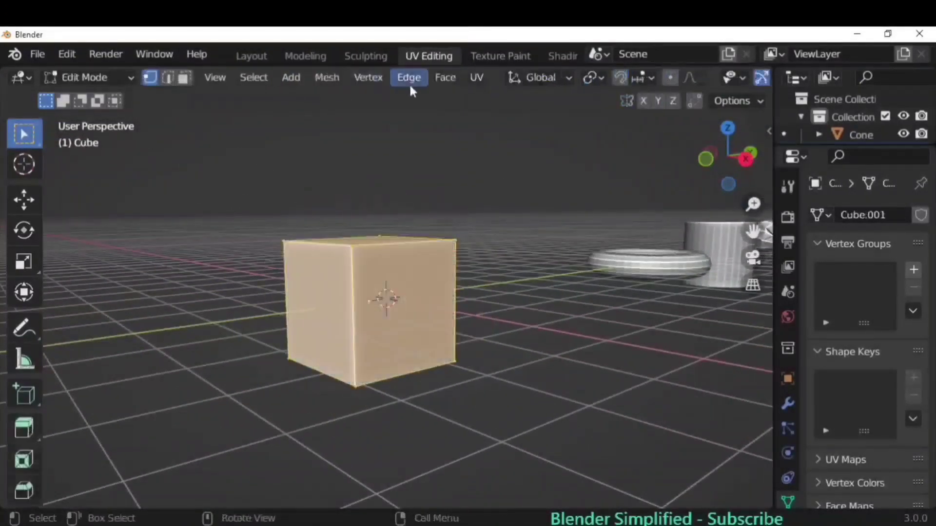
# - Subdivide the cube's mesh in Edit Mode and apply the Discombobulator to it with the same settings
pyautogui.click(408, 76)
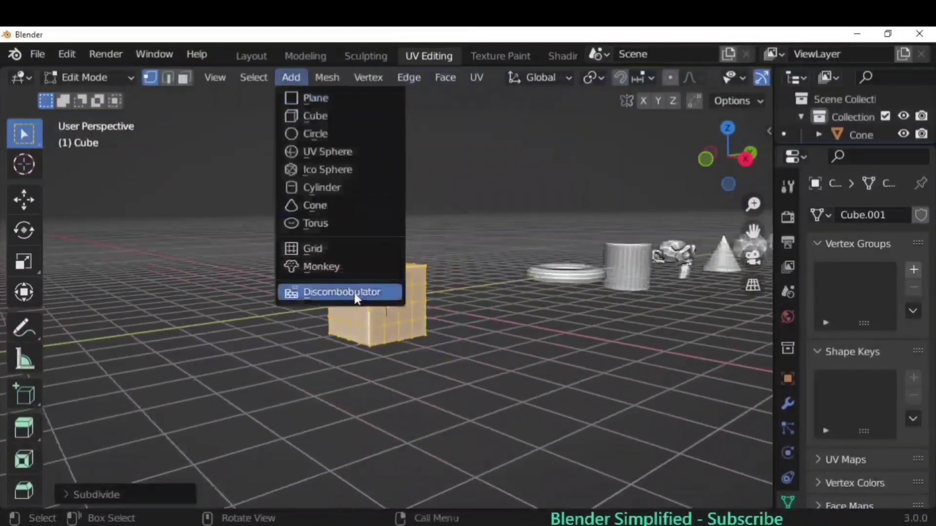
pyautogui.click(332, 292)
pyautogui.scroll(-5, 340, 439)
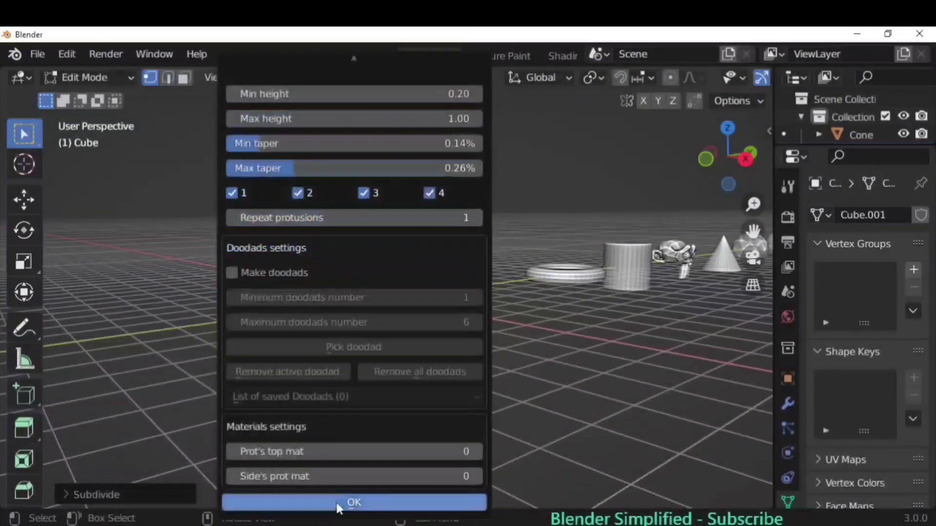
pyautogui.click(354, 502)
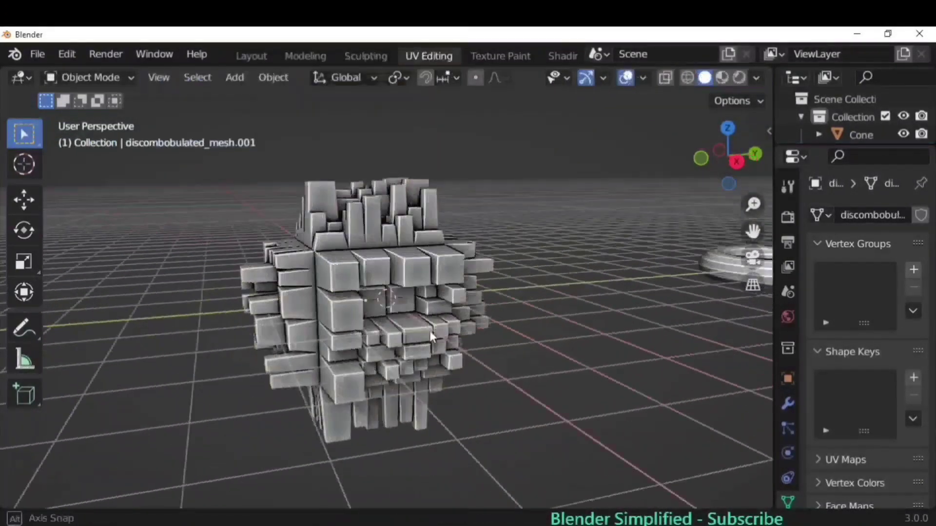
pyautogui.moveTo(429, 330); pyautogui.dragTo(424, 321, button='middle')
pyautogui.scroll(-6, 420, 316)
# - Move the torus along Y to the origin and apply the Discombobulator with min height 0.10, max height 0.20 and min taper 0.27%
pyautogui.press('g')
pyautogui.press('y')
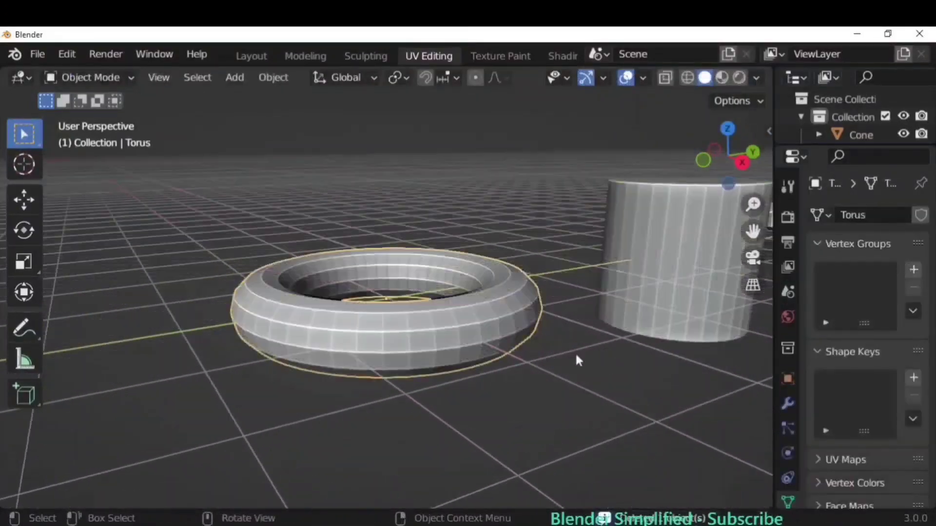
pyautogui.click(234, 77)
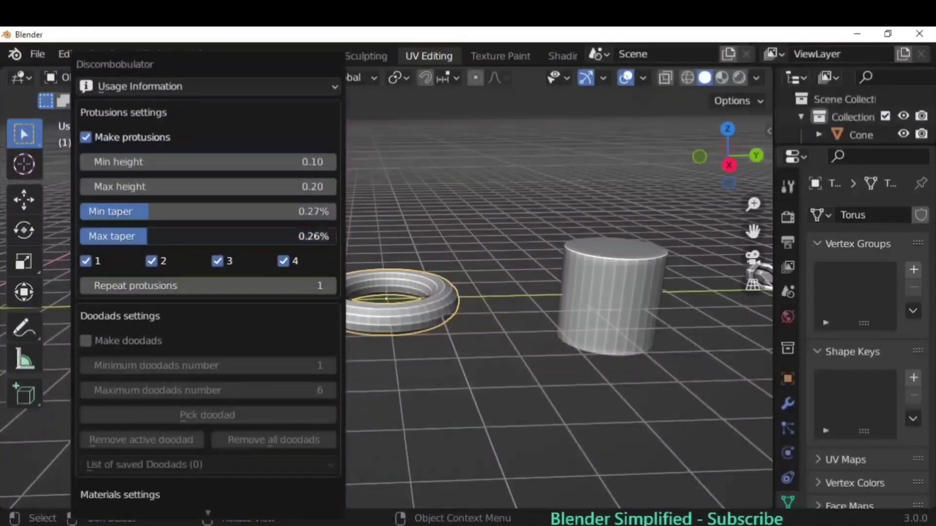
pyautogui.scroll(-5, 207, 293)
pyautogui.click(208, 501)
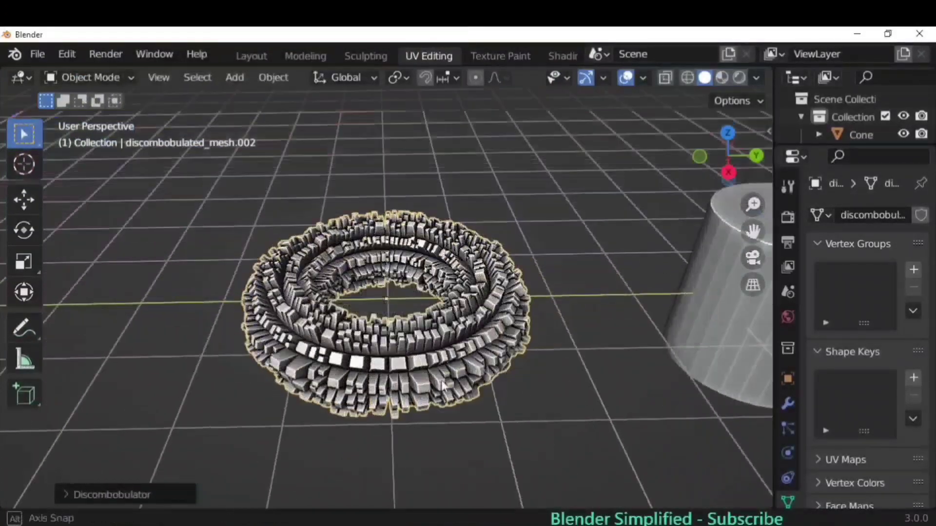
pyautogui.moveTo(560, 341); pyautogui.dragTo(573, 413, button='middle')
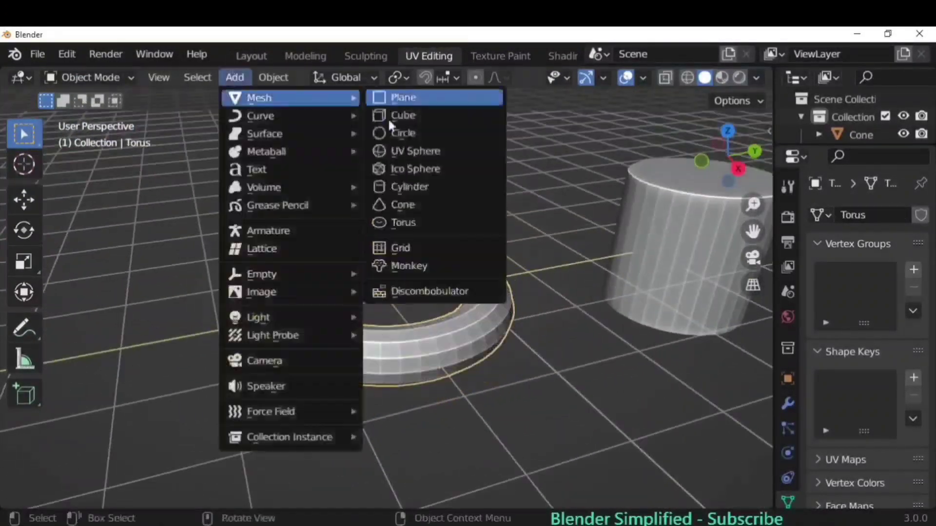
# - Apply the Discombobulator to the original torus with protrusion types 1 and 3 disabled
pyautogui.click(414, 288)
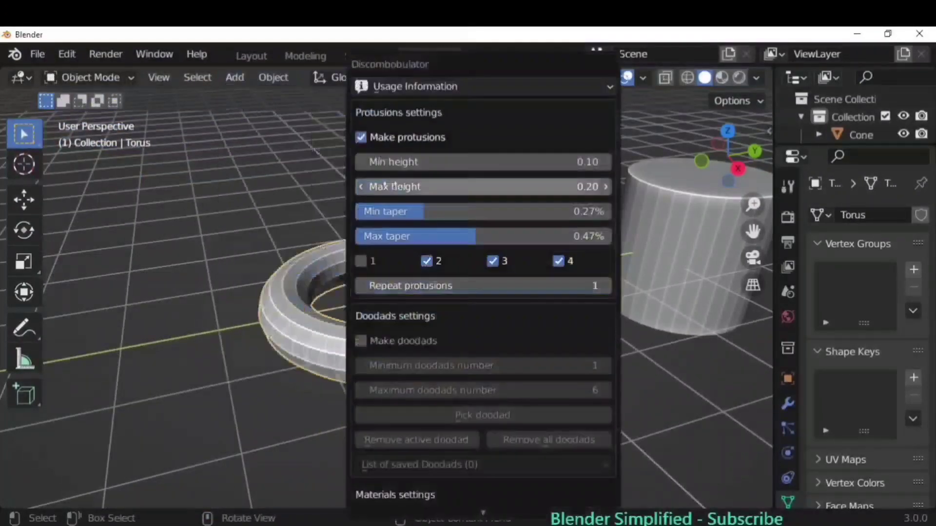
pyautogui.click(493, 260)
pyautogui.scroll(-2, 489, 280)
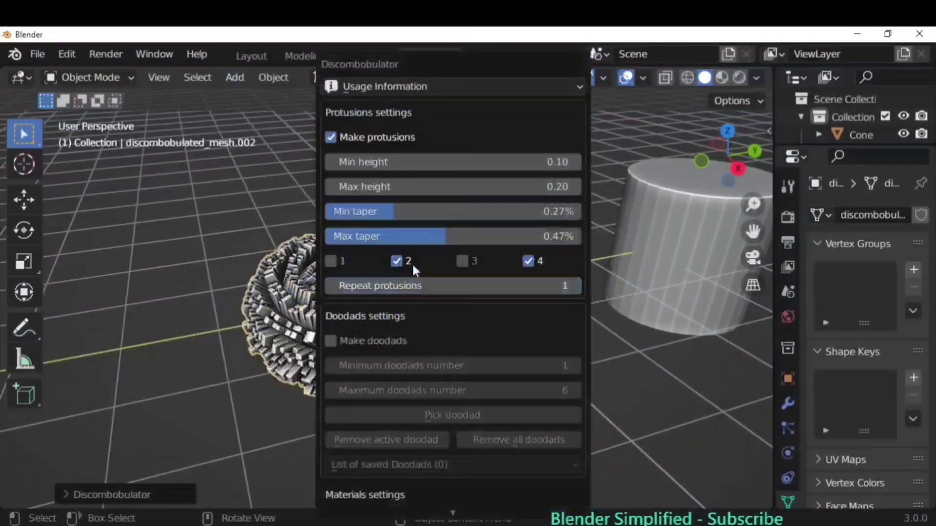
# - Apply the Discombobulator again to the resulting torus mesh with only protrusion type 2 enabled
pyautogui.click(529, 261)
pyautogui.scroll(-3, 458, 428)
pyautogui.click(453, 503)
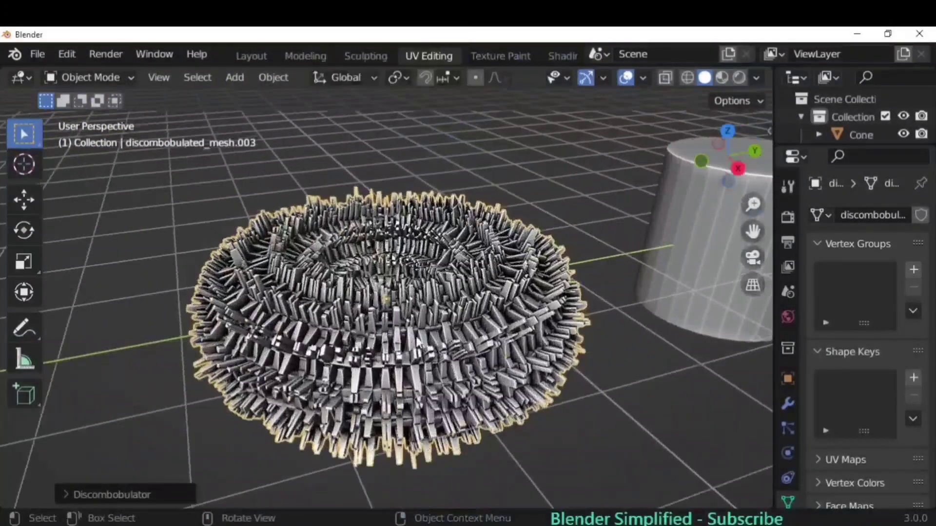
# - Apply the Discombobulator to the cylinder with heights 0.10 to 0.20, tapers 0.27% to 0.47% and only protrusion type 2 enabled
pyautogui.moveTo(536, 463); pyautogui.dragTo(642, 418, button='middle')
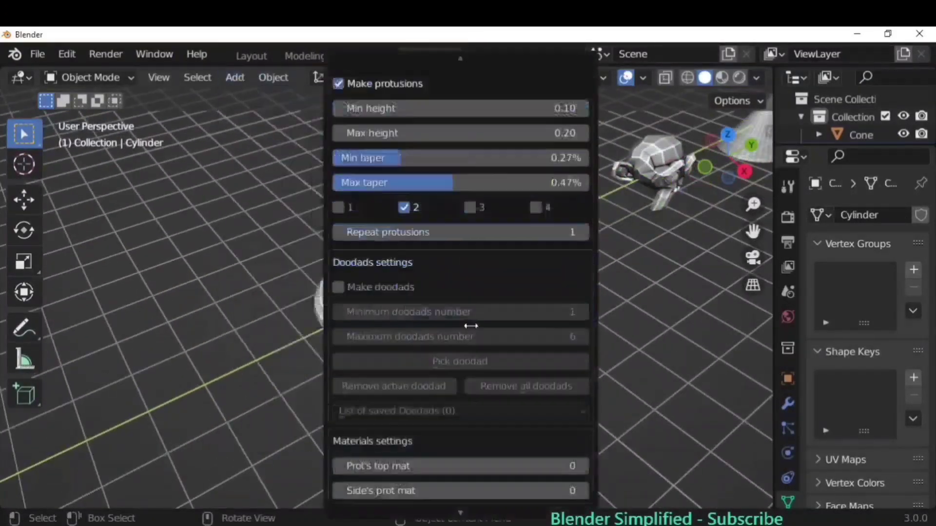
pyautogui.scroll(-2, 537, 110)
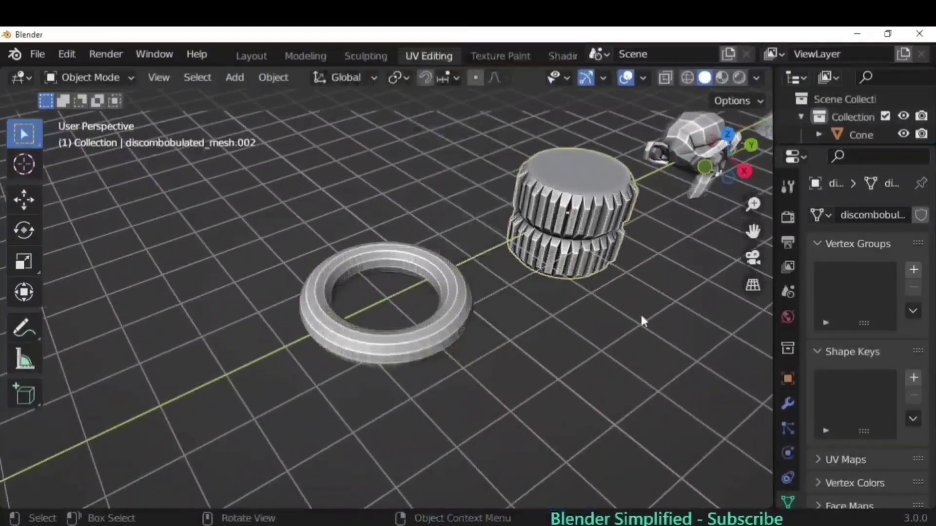
pyautogui.moveTo(644, 320); pyautogui.dragTo(581, 236, button='middle')
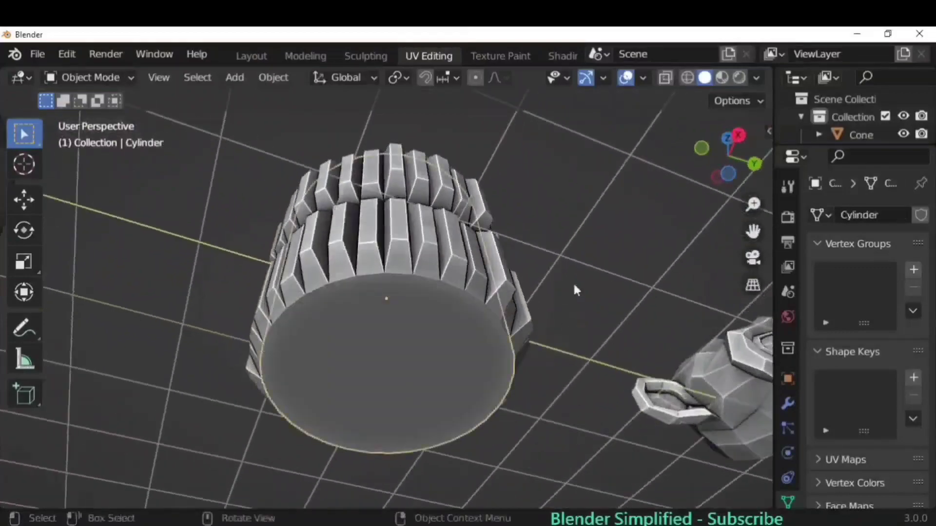
pyautogui.moveTo(575, 286); pyautogui.dragTo(558, 270, button='middle')
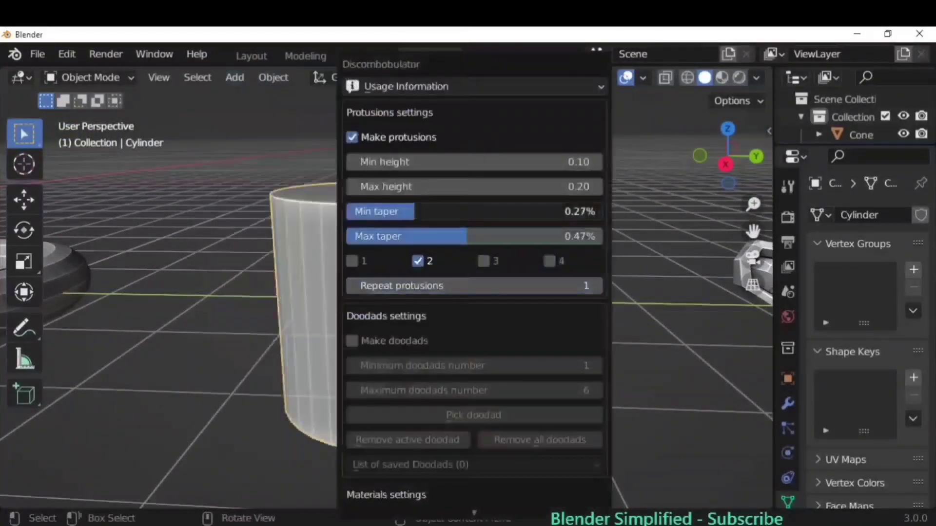
pyautogui.scroll(-3, 390, 231)
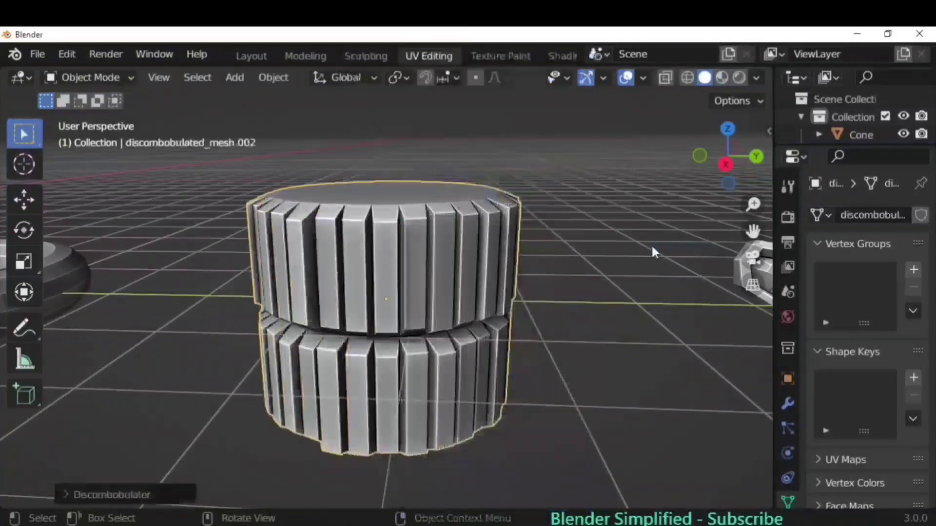
# - Apply the Discombobulator to the monkey head and to the cone beside it
pyautogui.moveTo(652, 244); pyautogui.dragTo(582, 303, button='middle')
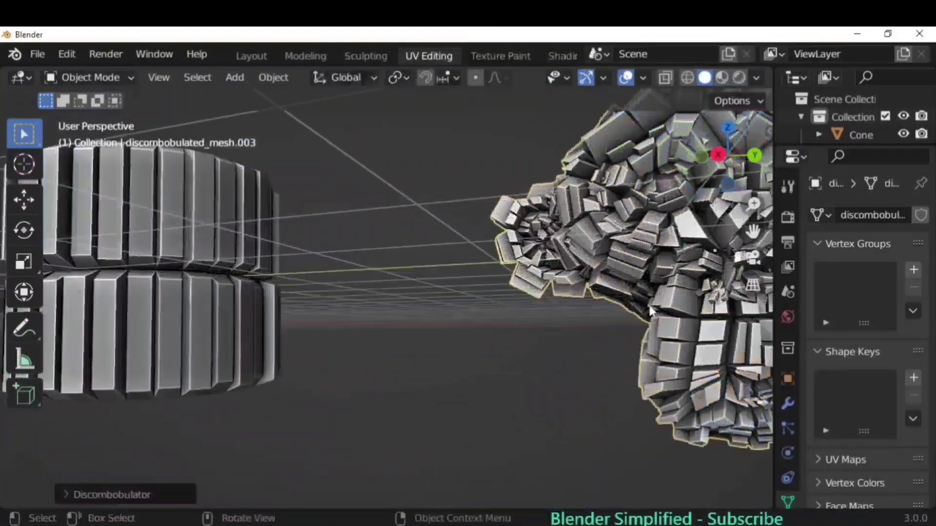
pyautogui.moveTo(648, 302); pyautogui.dragTo(631, 346, button='middle')
pyautogui.scroll(-6, 631, 346)
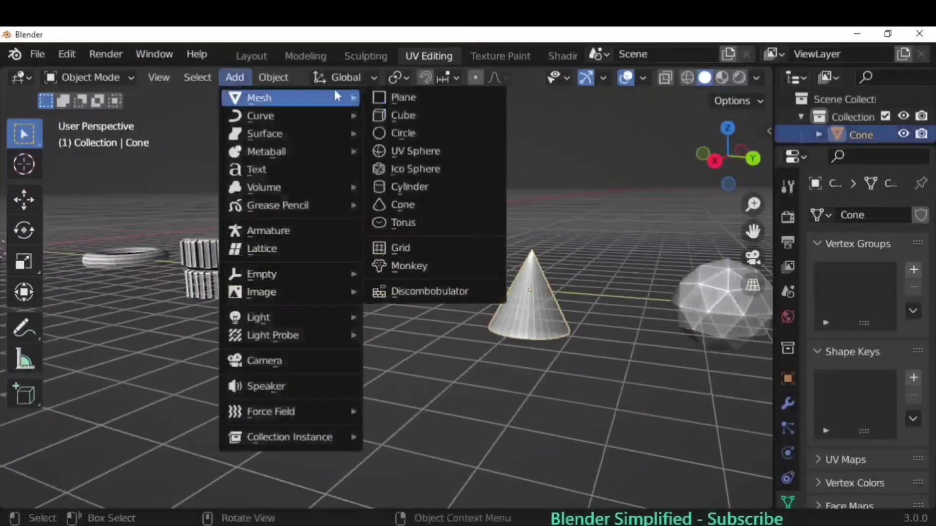
pyautogui.click(424, 289)
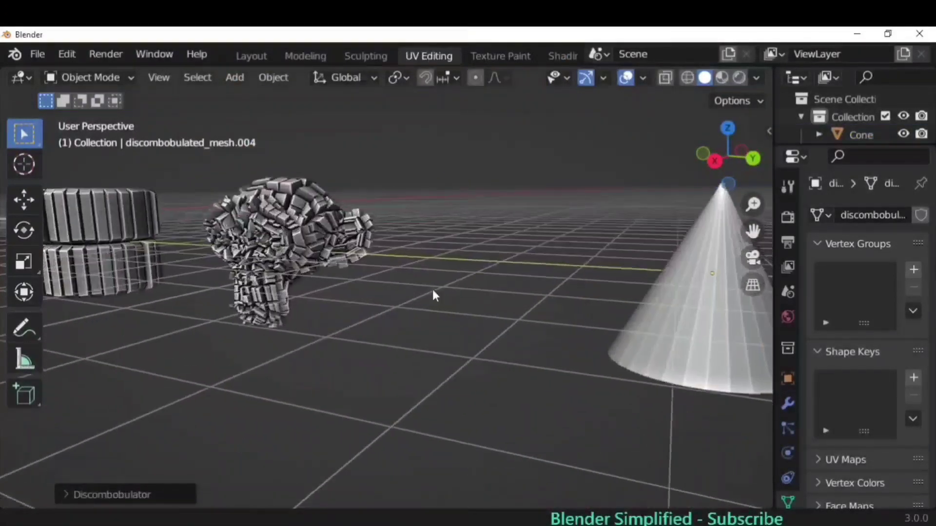
# - Apply the Discombobulator to the UV sphere with heights 0.10 to 0.20, min taper 0.12%, max taper 0.23% and only protrusion type 2 enabled
pyautogui.moveTo(432, 290); pyautogui.dragTo(628, 358, button='middle')
pyautogui.scroll(-5, 639, 325)
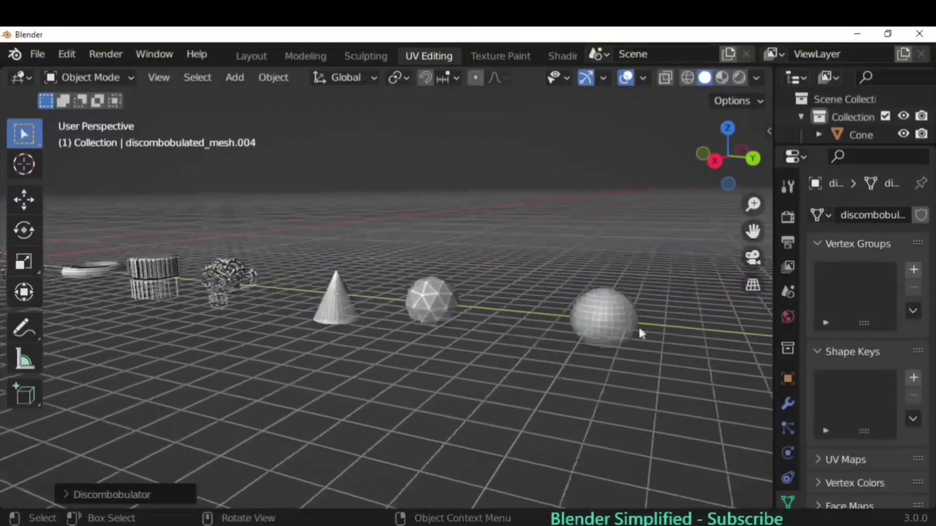
pyautogui.click(631, 326)
pyautogui.press('KP_Decimal')
pyautogui.scroll(-3, 368, 276)
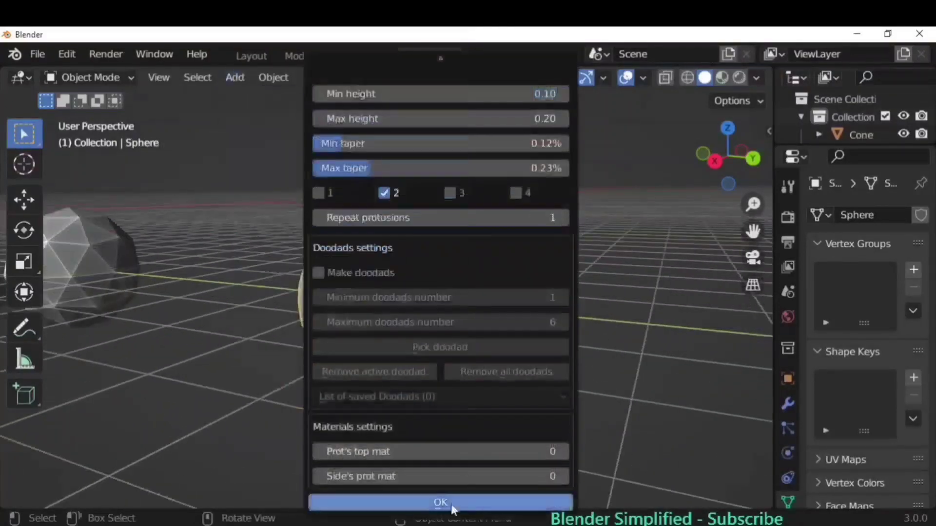
pyautogui.click(440, 502)
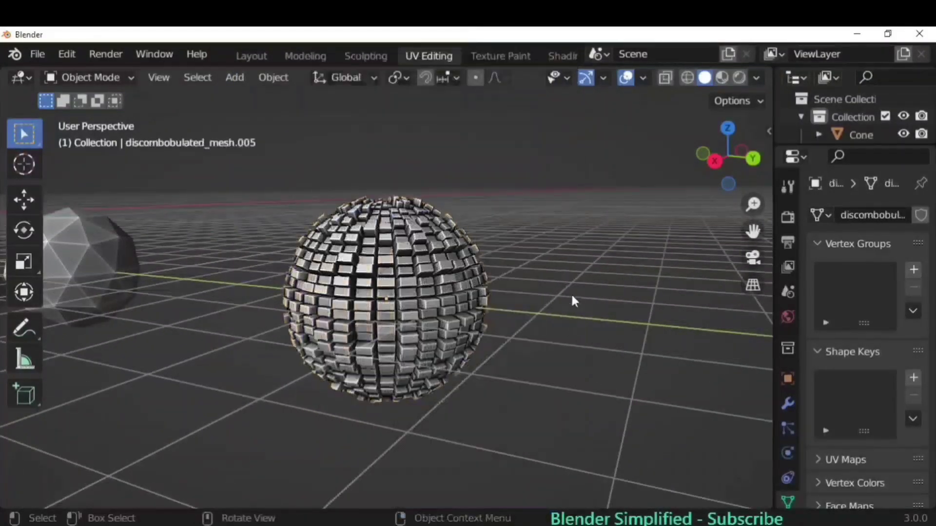
# - Examine the icosphere and the discombobulated monkey head up close, and leave the monkey head deselected
pyautogui.moveTo(572, 293); pyautogui.dragTo(214, 287, button='middle')
pyautogui.scroll(-3, 171, 277)
pyautogui.click(171, 279)
pyautogui.press('KP_Decimal')
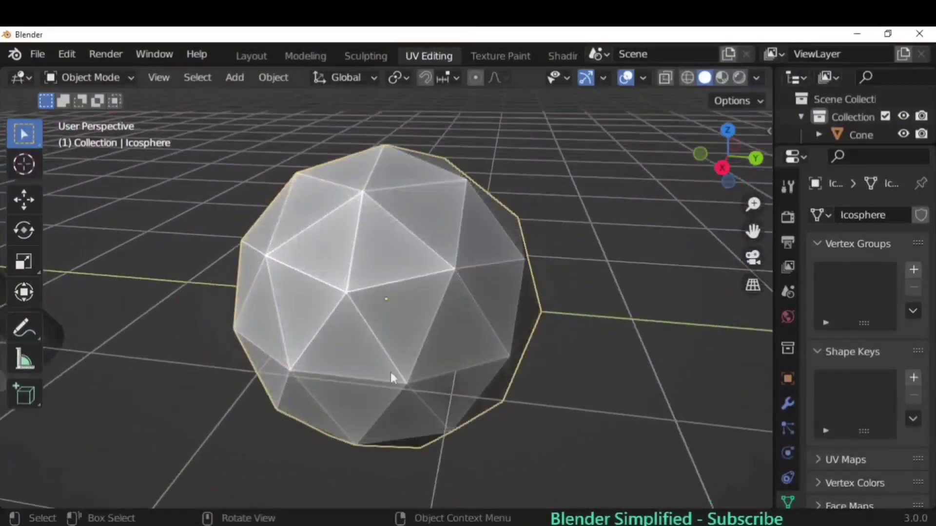
pyautogui.scroll(-8, 519, 365)
pyautogui.click(82, 278)
pyautogui.press('KP_Decimal')
pyautogui.moveTo(492, 350); pyautogui.dragTo(538, 337, button='middle')
pyautogui.scroll(1, 533, 338)
pyautogui.click(739, 475)
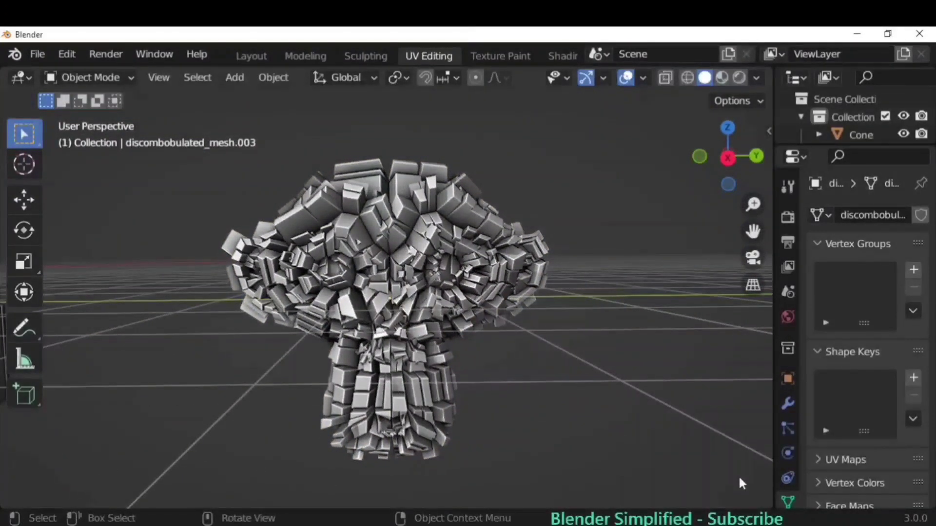